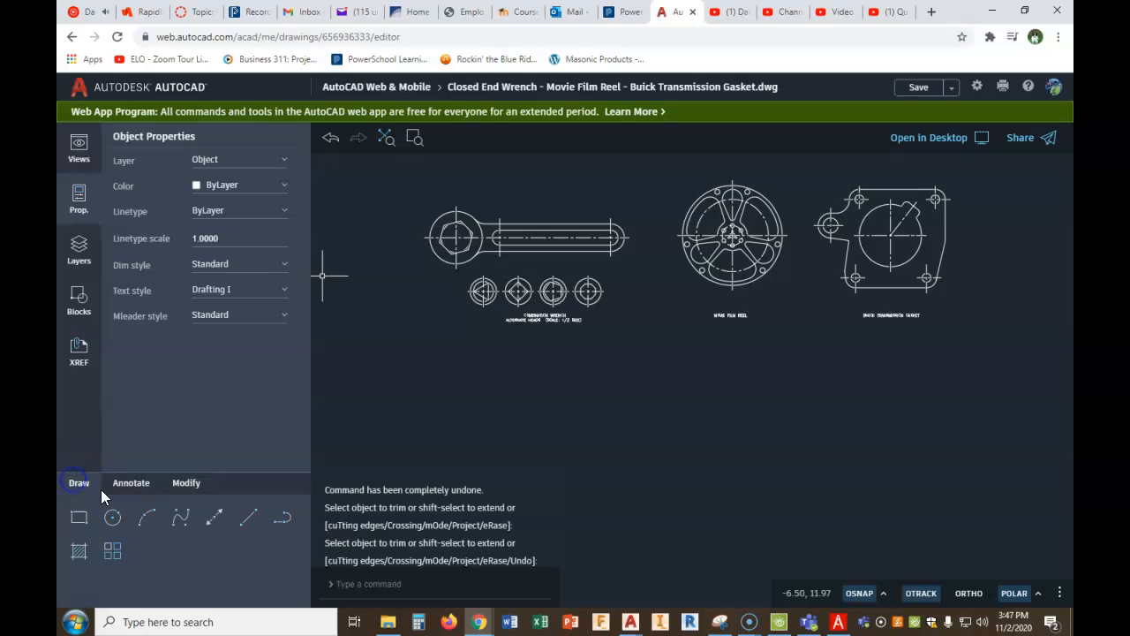
- Try to draw a circle with radius 2-5/8 directly below the existing wrench head
left_click(115, 519)
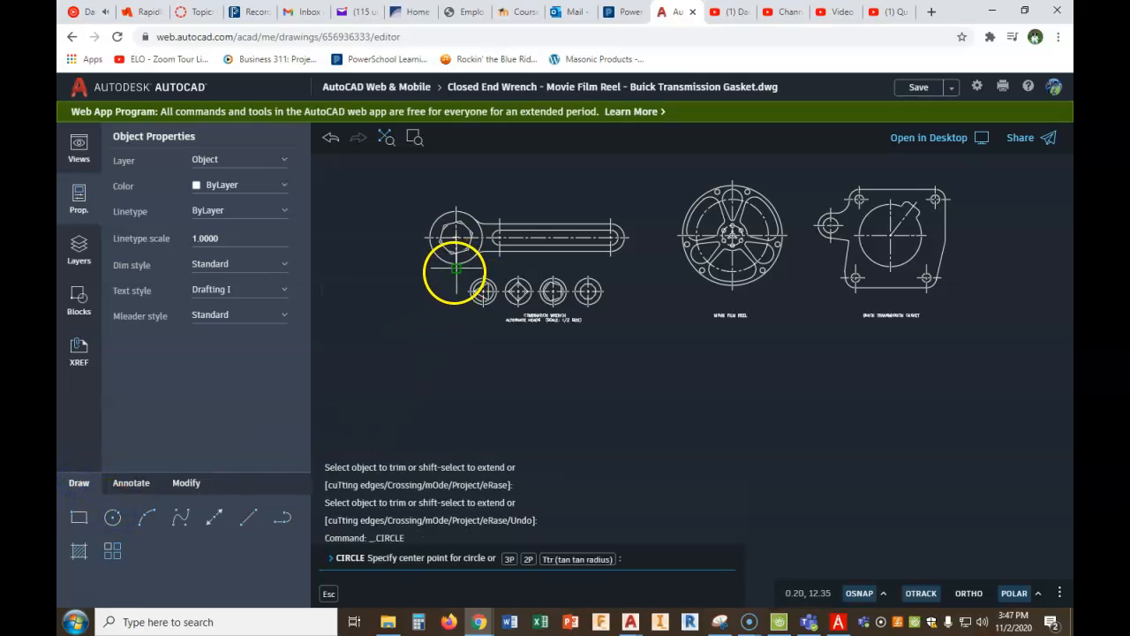
left_click(457, 370)
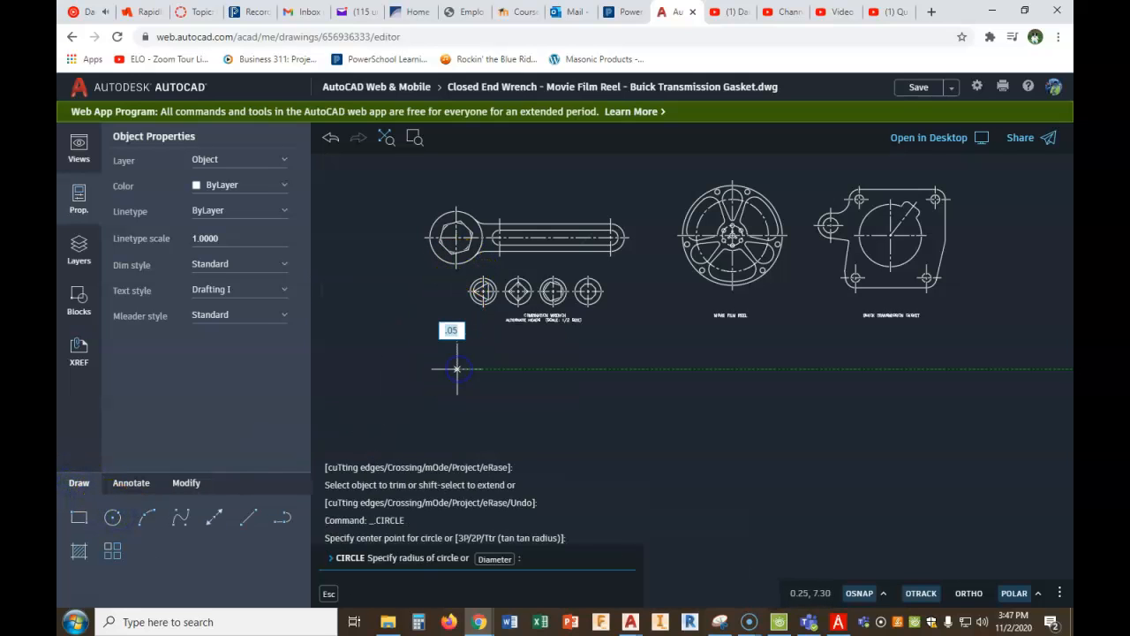
type("2.5")
type("/8")
key("Return")
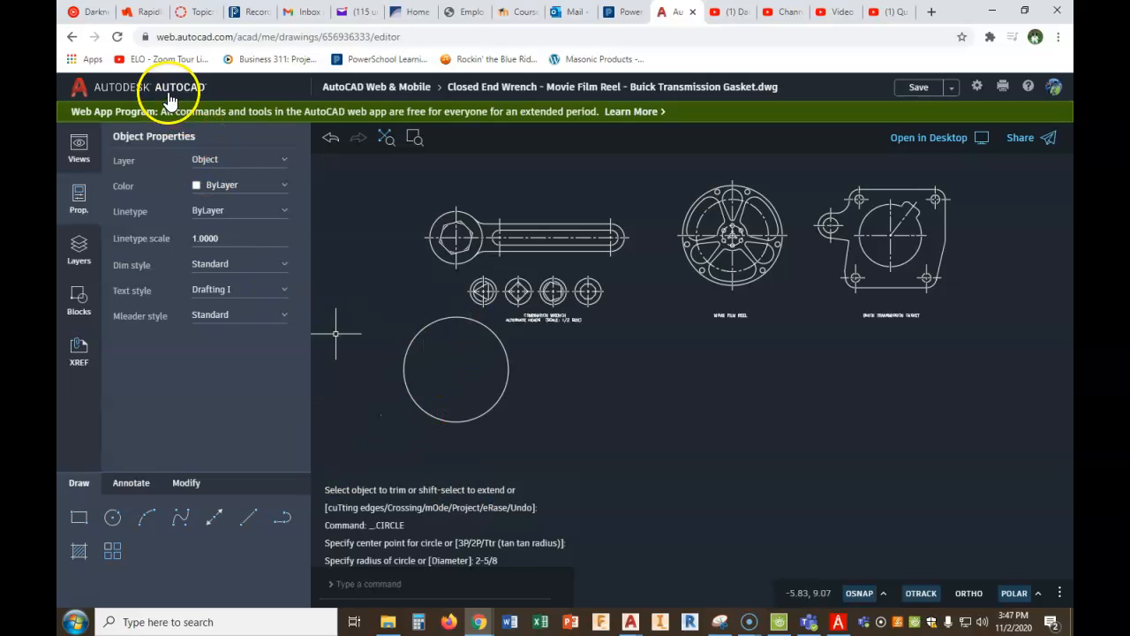
left_click(330, 139)
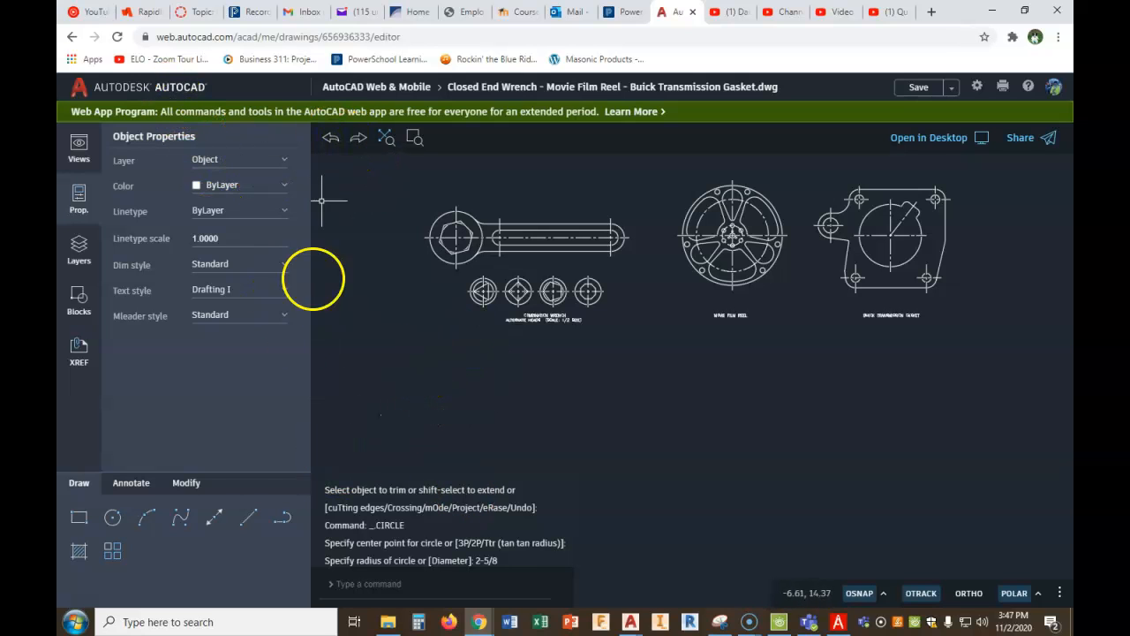
- Draw a circle of diameter 2-5/8 below the existing wrench, vertically aligned with the centre of its head
left_click(111, 521)
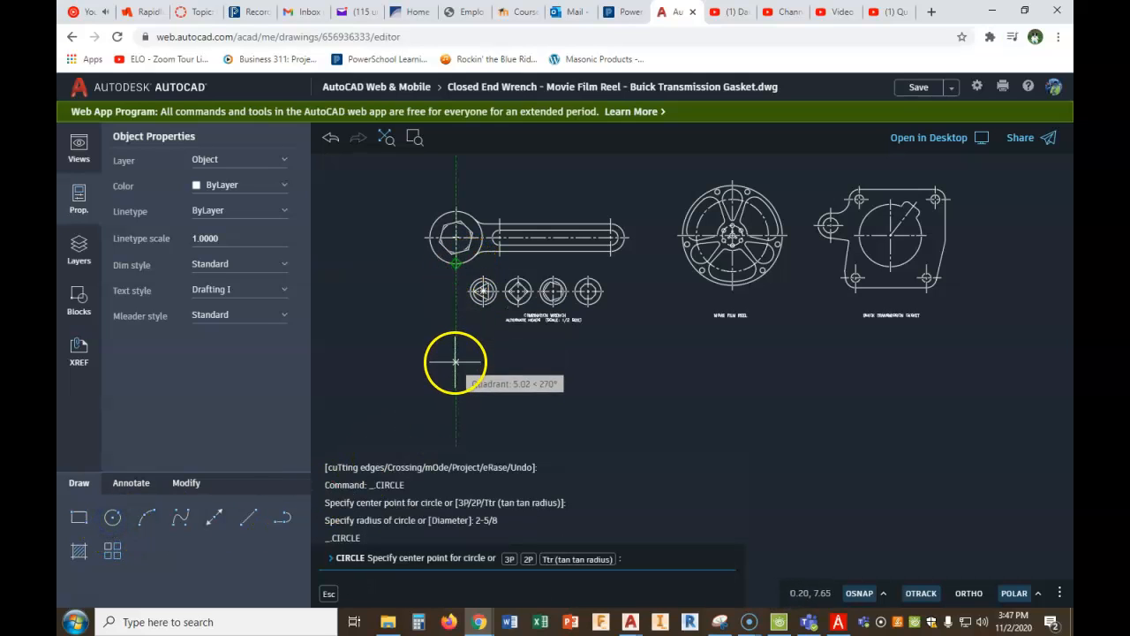
left_click(455, 362)
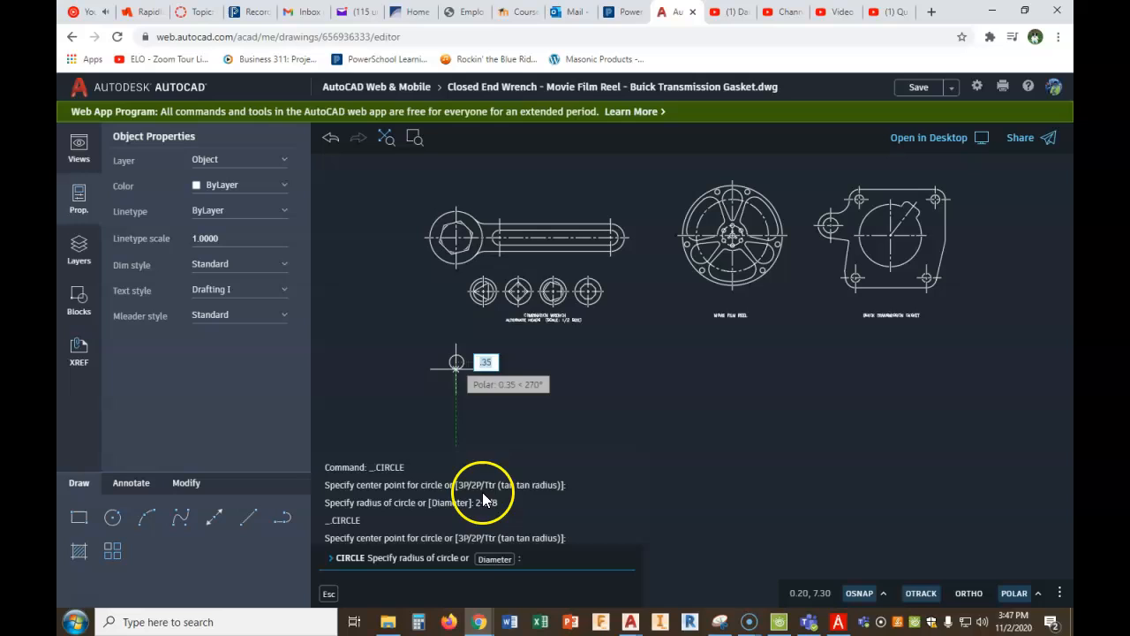
left_click(494, 560)
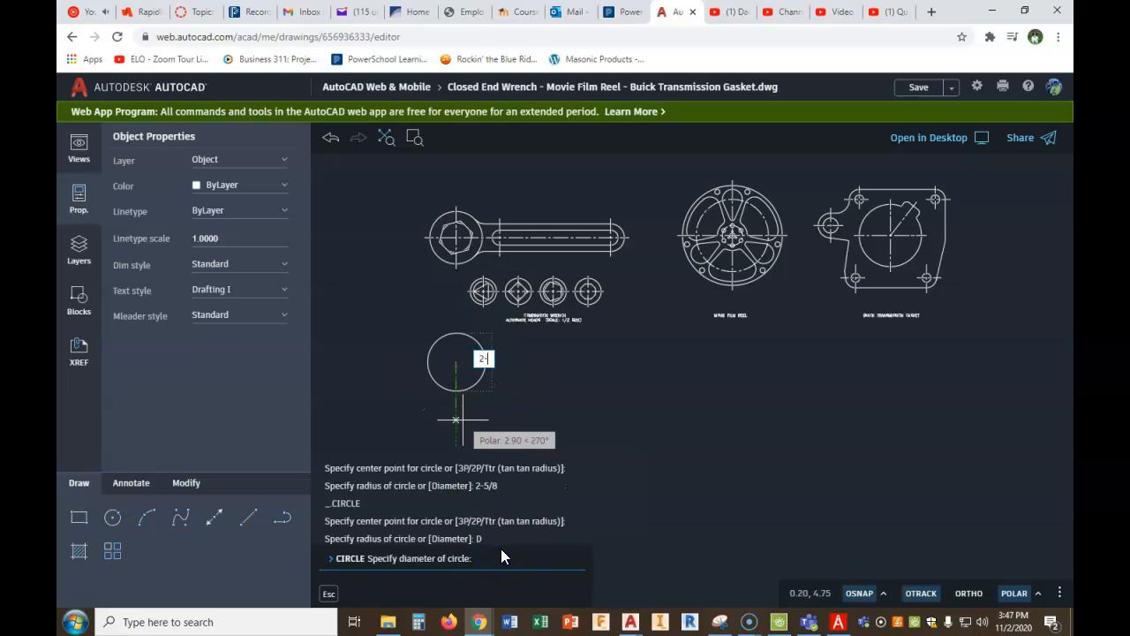
type("2-5/8")
key("Return")
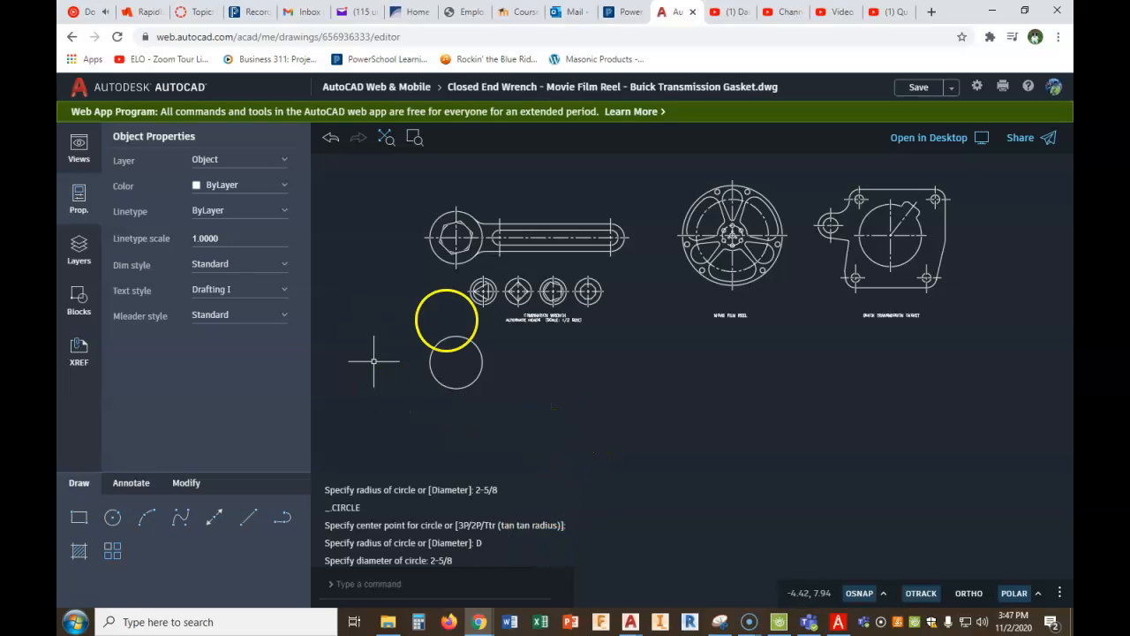
- Check the wrench dimensions in PDF Architect, and draw a circle of radius 11/16 centred 7.75 to the right of the large circle's centre
left_click(837, 622)
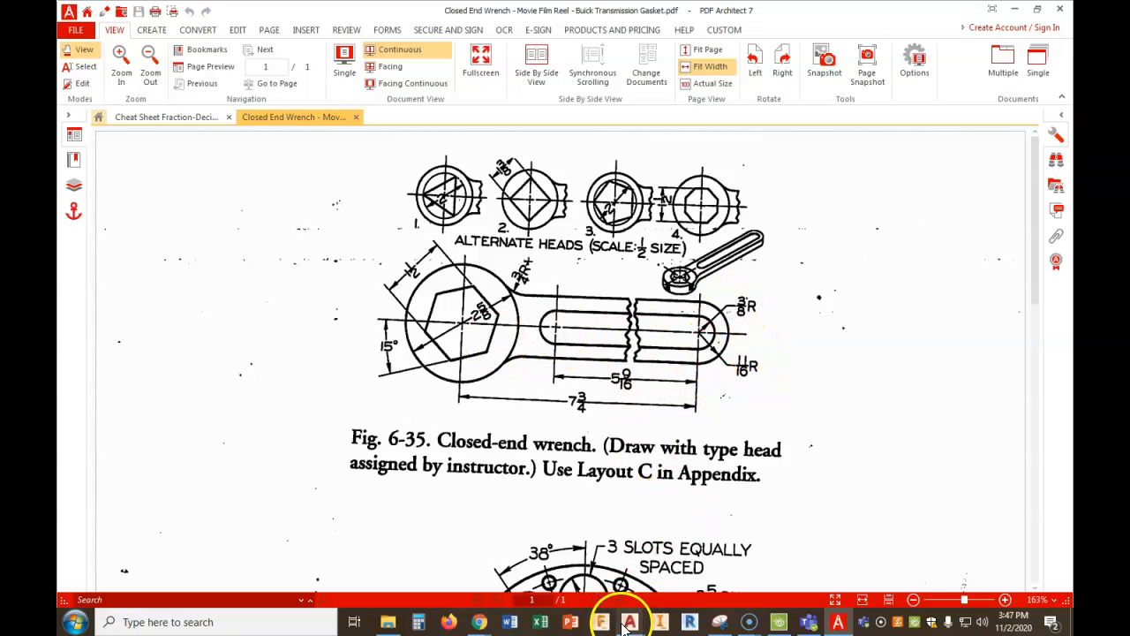
mouse_move(486, 625)
left_click(402, 556)
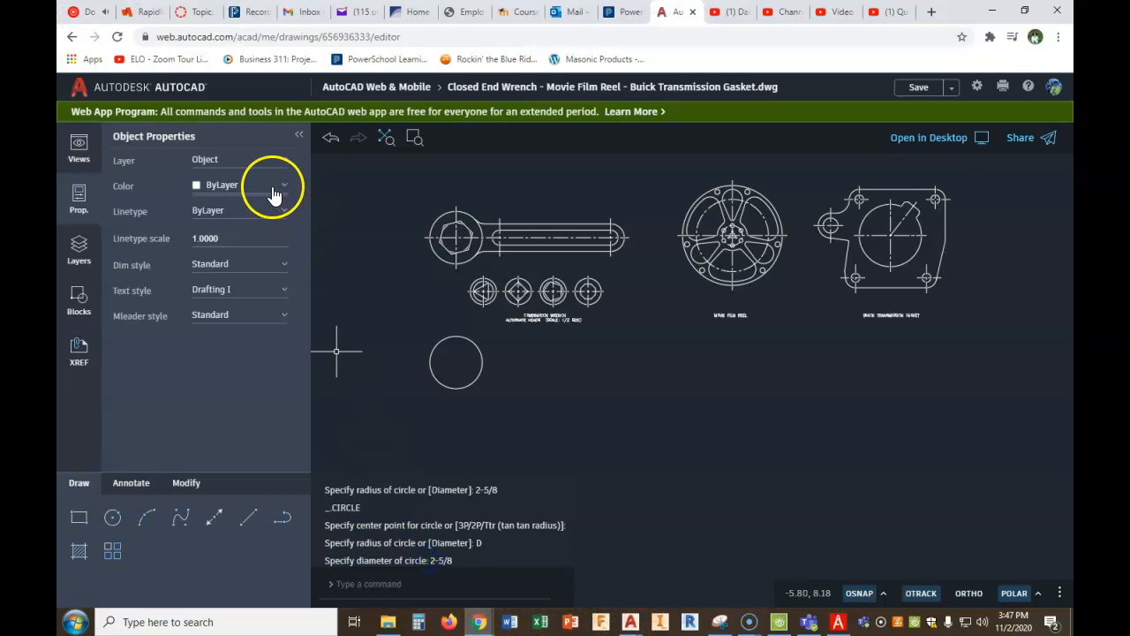
left_click(117, 519)
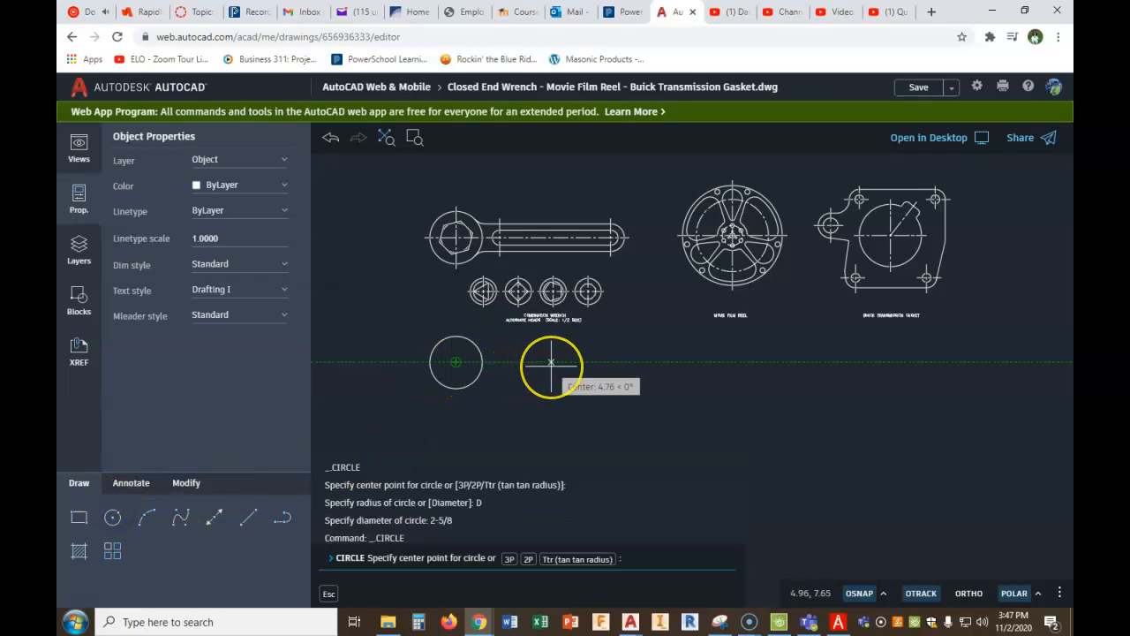
key("Return")
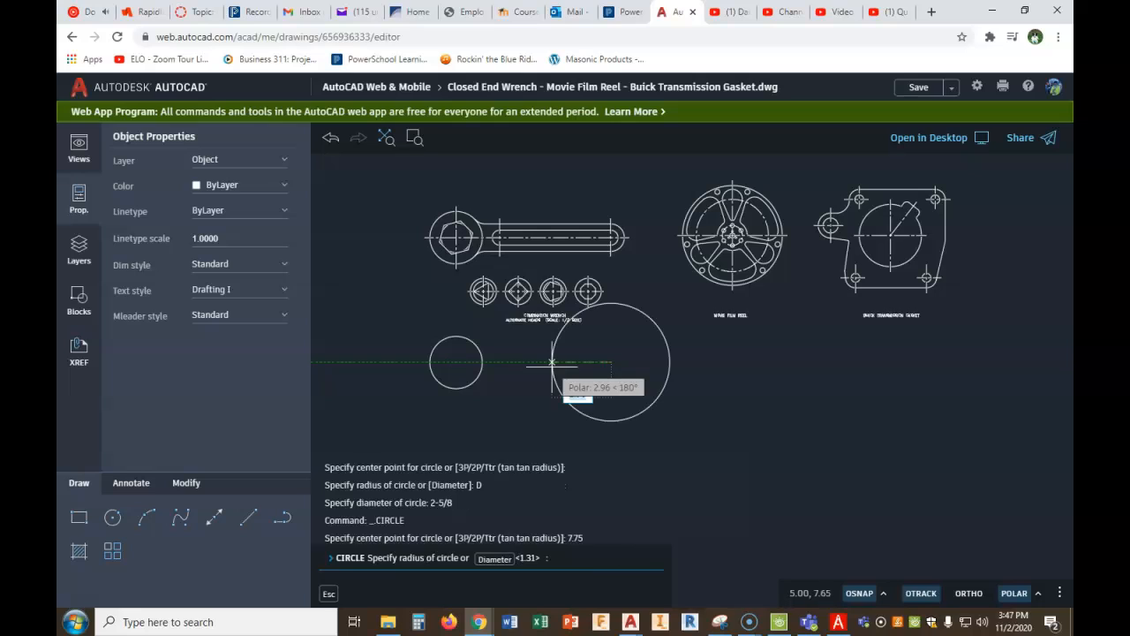
type("11/16")
key("Return")
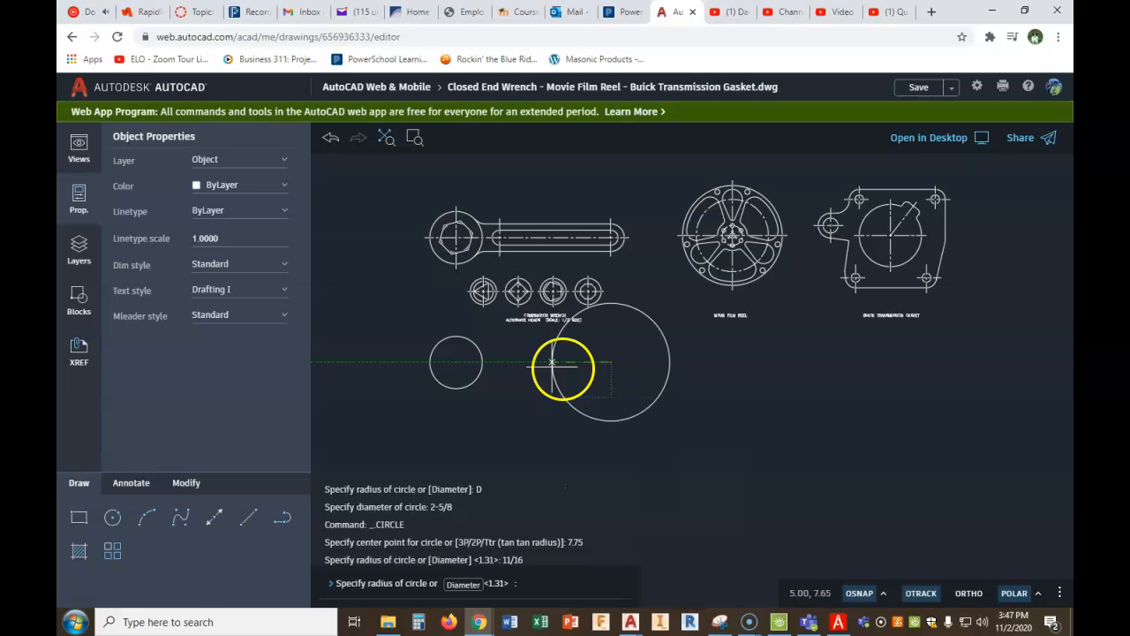
- Draw a horizontal line from the top quadrant of the 11/16-radius circle to the edge of the large circle
scroll(627, 381, "up", 1)
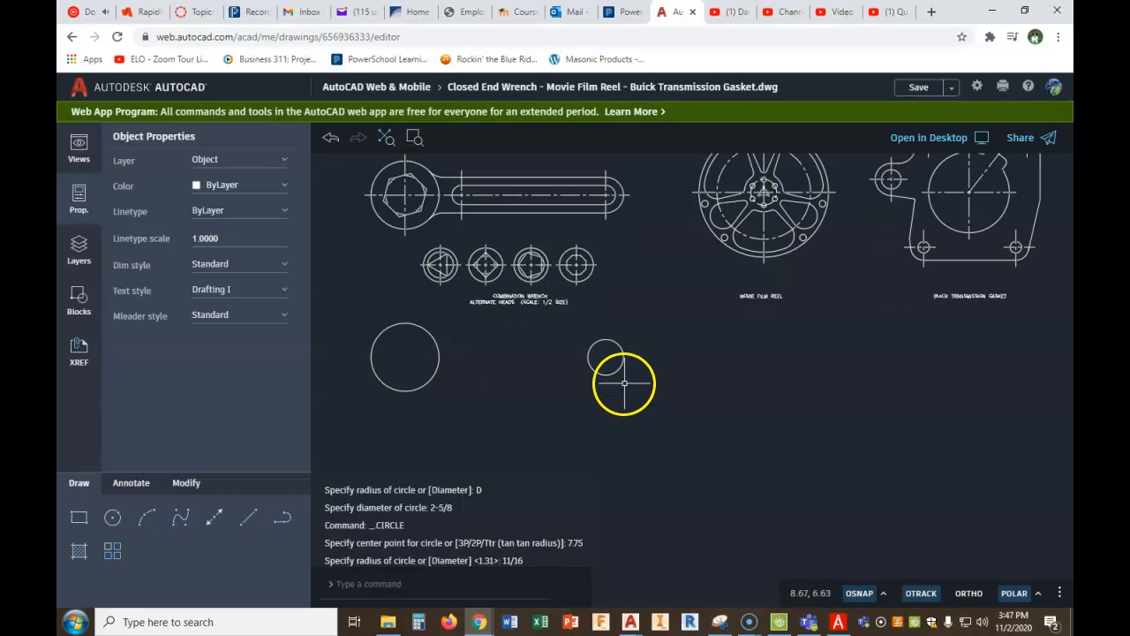
left_click(237, 525)
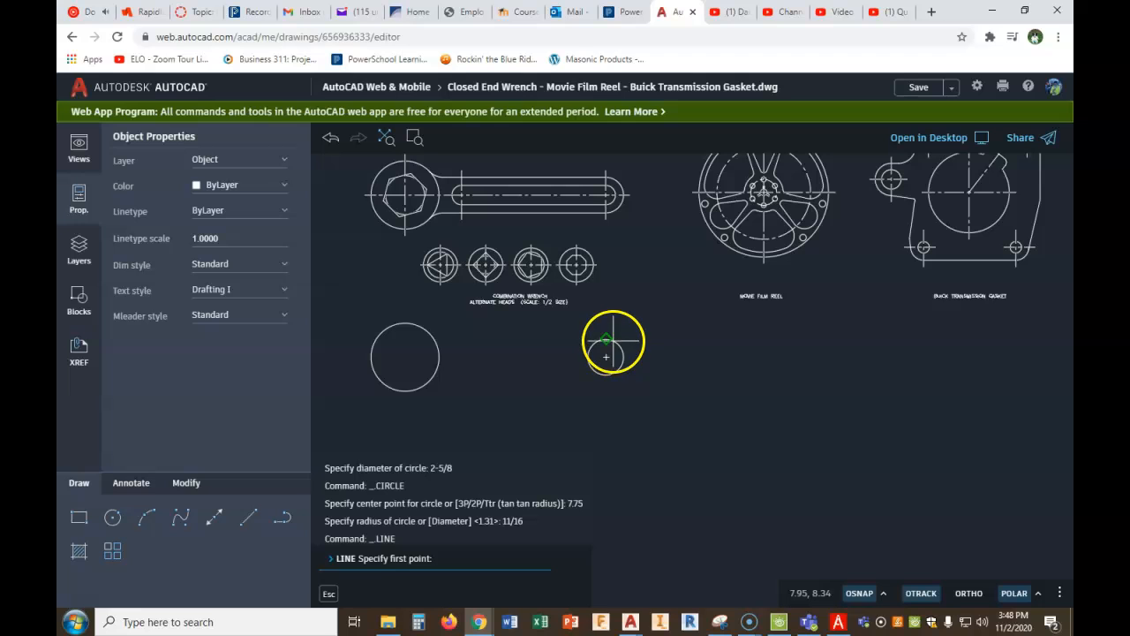
left_click(609, 339)
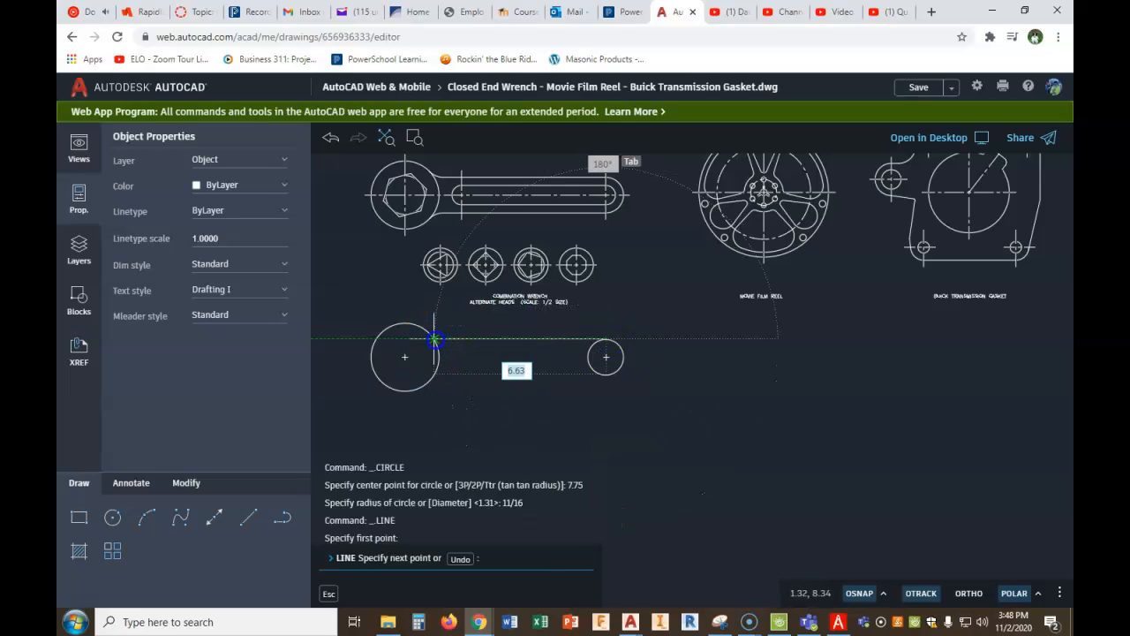
left_click(434, 339)
right_click(434, 339)
left_click(472, 355)
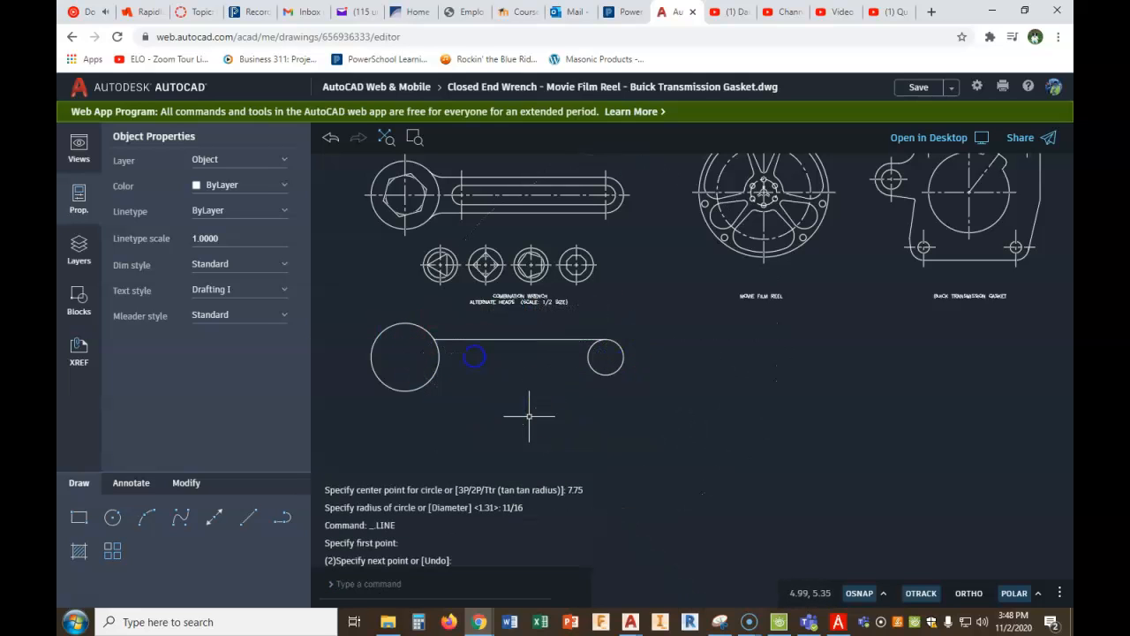
- Draw a horizontal line from the bottom quadrant of the 11/16-radius circle to the edge of the large circle
right_click(474, 356)
left_click(566, 373)
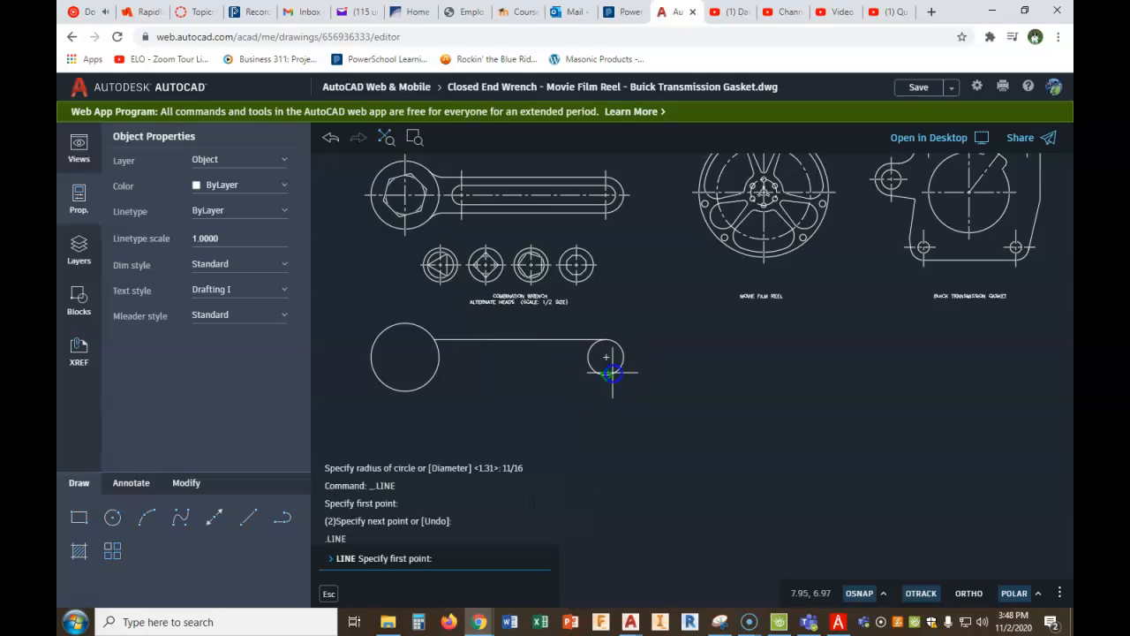
left_click(606, 374)
left_click(435, 375)
right_click(435, 375)
left_click(474, 395)
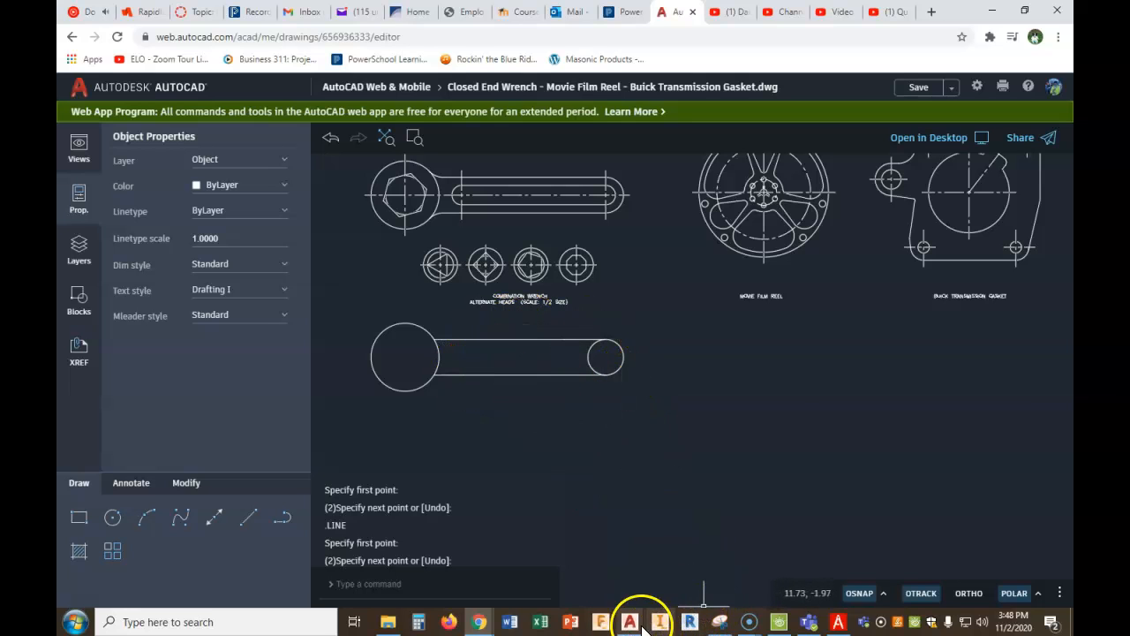
- Consult the wrench drawing in PDF Architect, and draw a circle of radius 3/8 concentric with the handle's 11/16-radius end circle
left_click(837, 621)
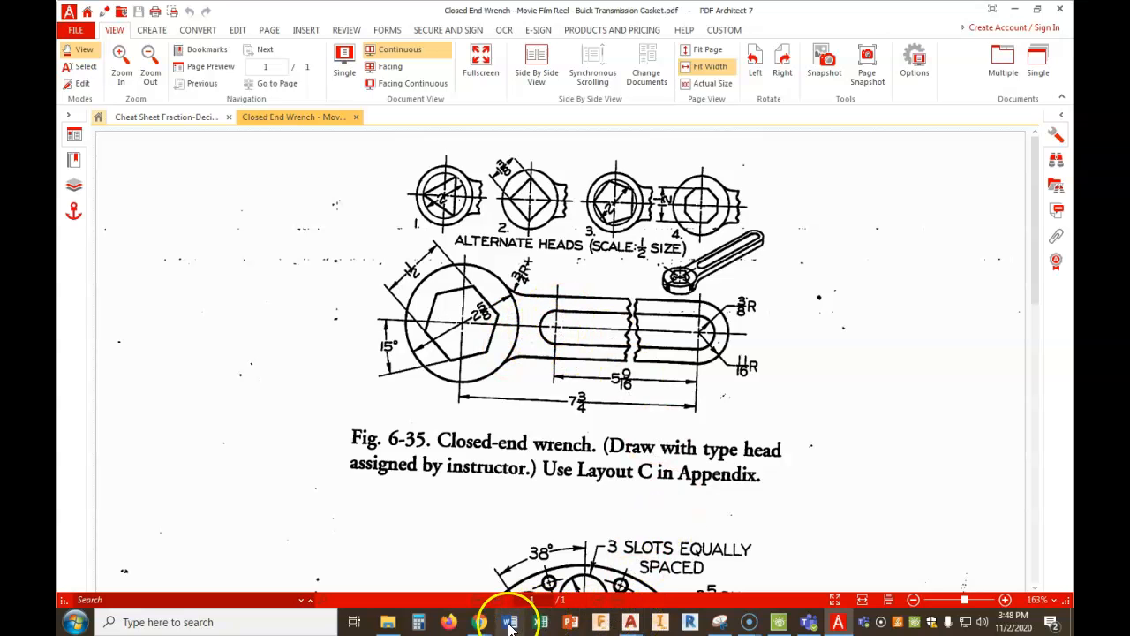
mouse_move(478, 618)
left_click(431, 565)
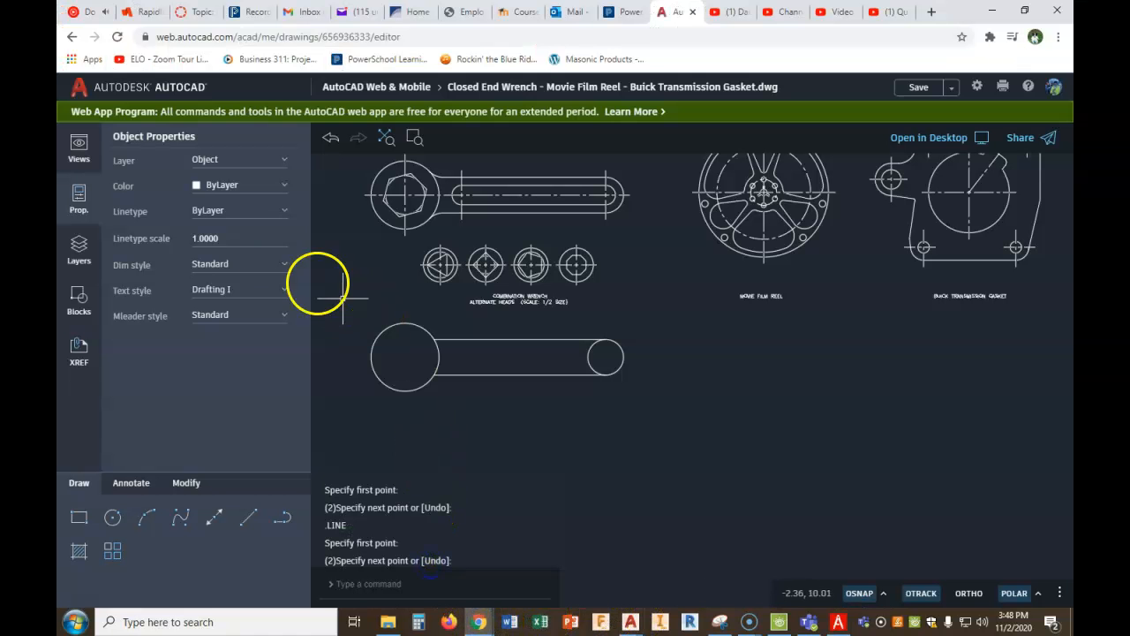
left_click(113, 518)
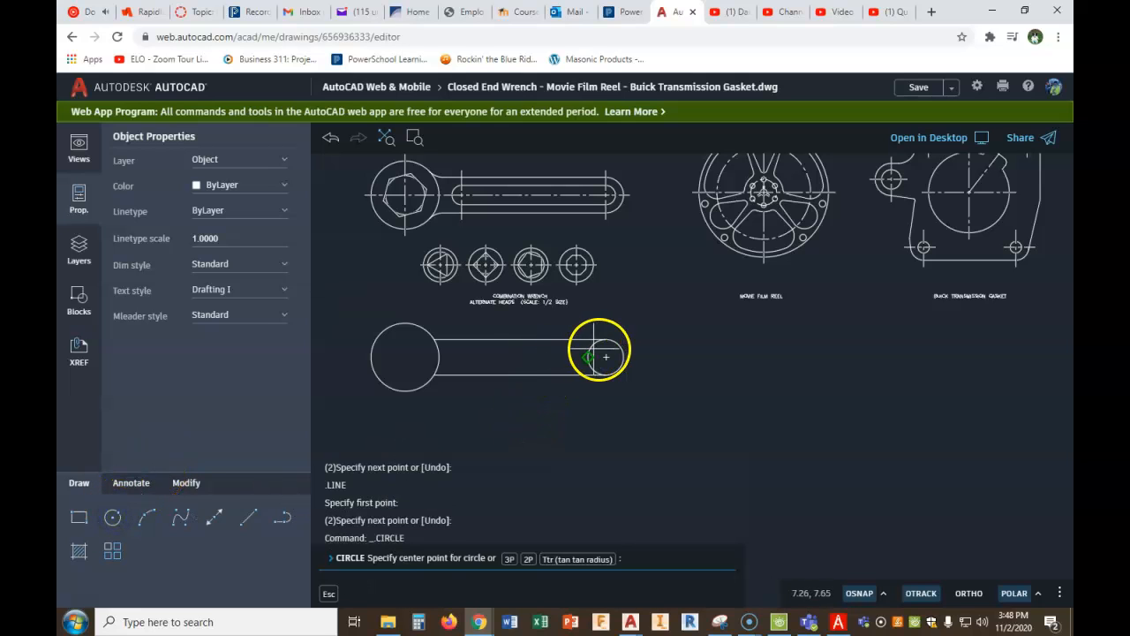
left_click(605, 356)
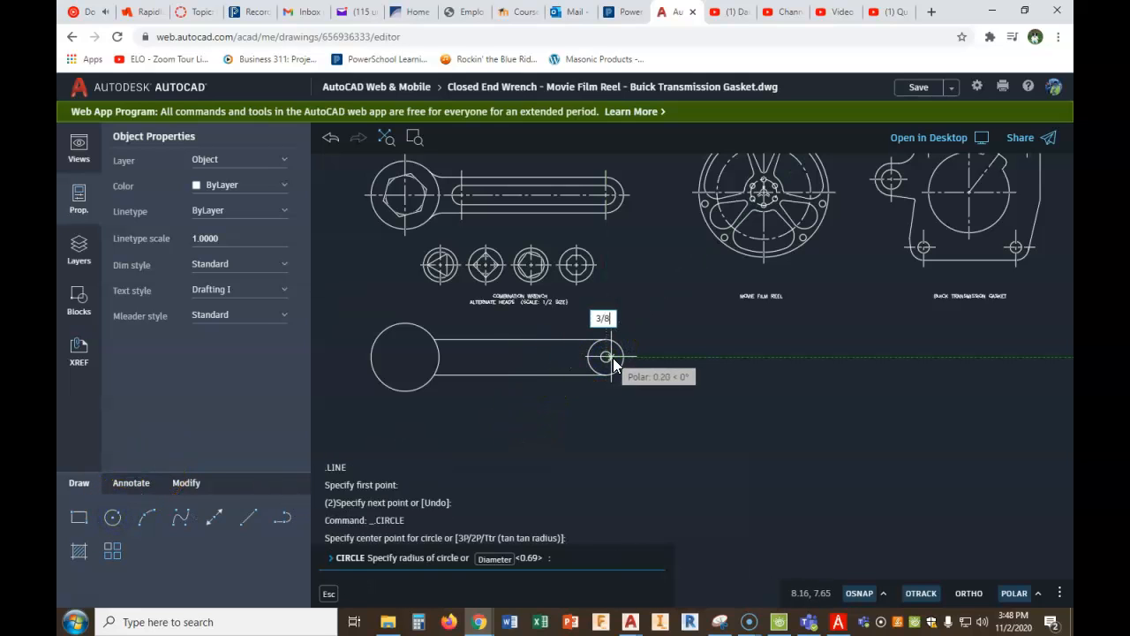
key("Return")
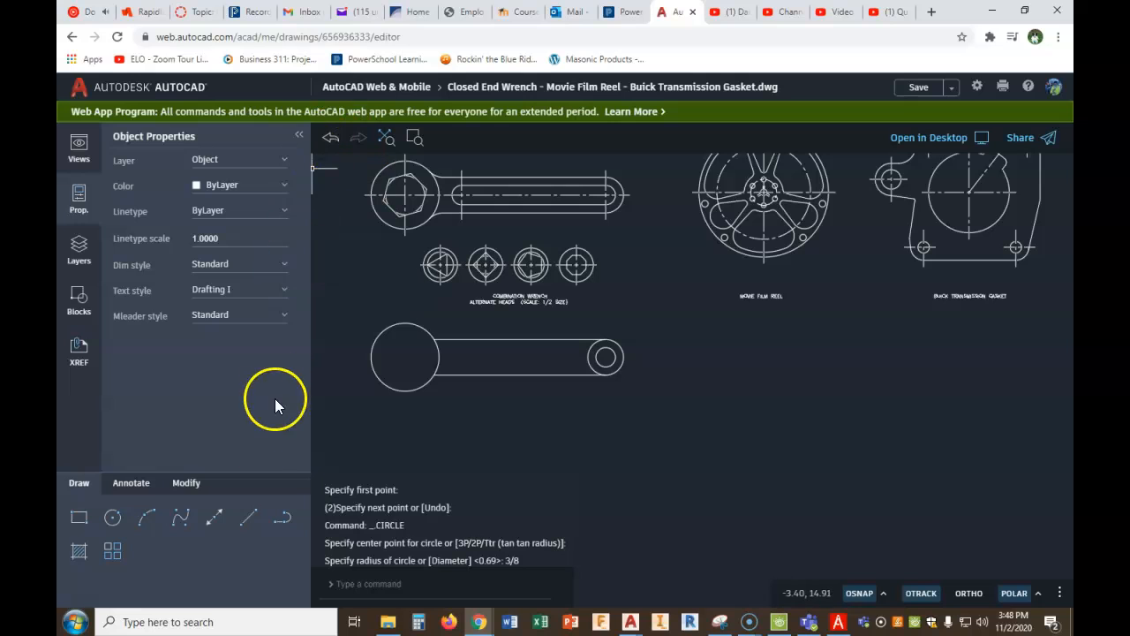
- Copy the 3/8-radius circle 5-9/16 to the left along the handle, using its centre as base point
left_click(185, 484)
left_click(214, 517)
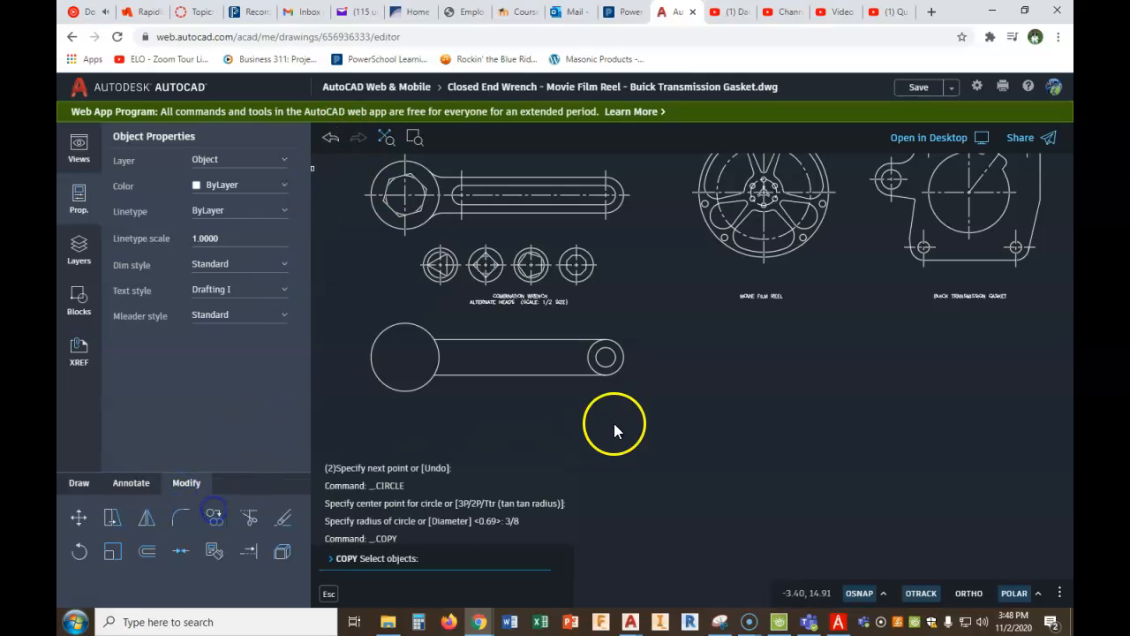
left_click(597, 348)
right_click(601, 353)
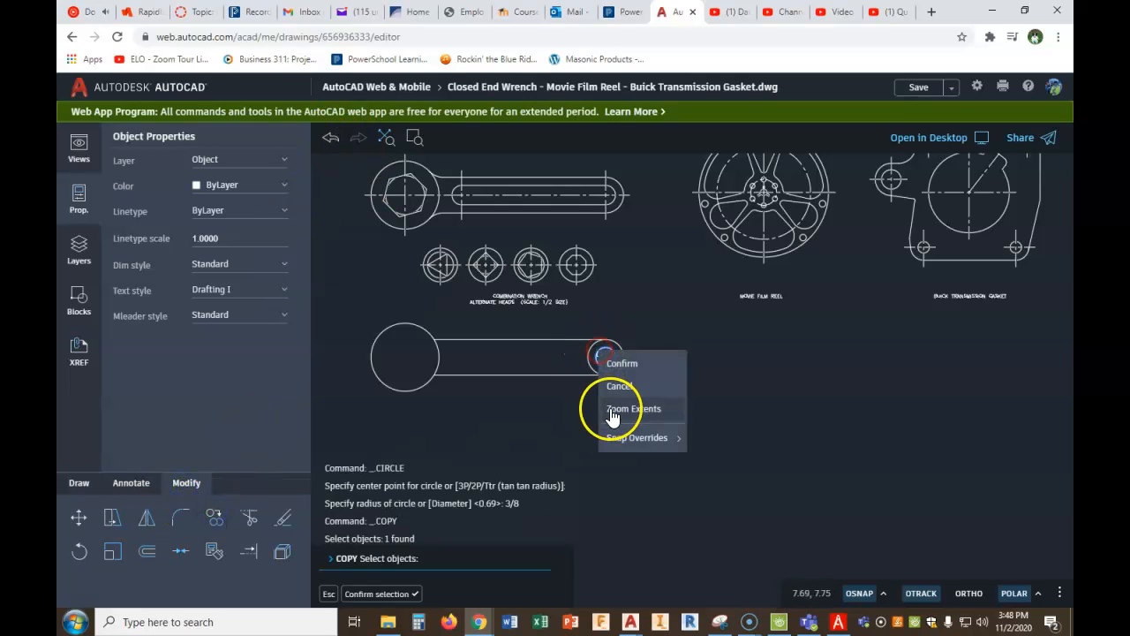
left_click(617, 362)
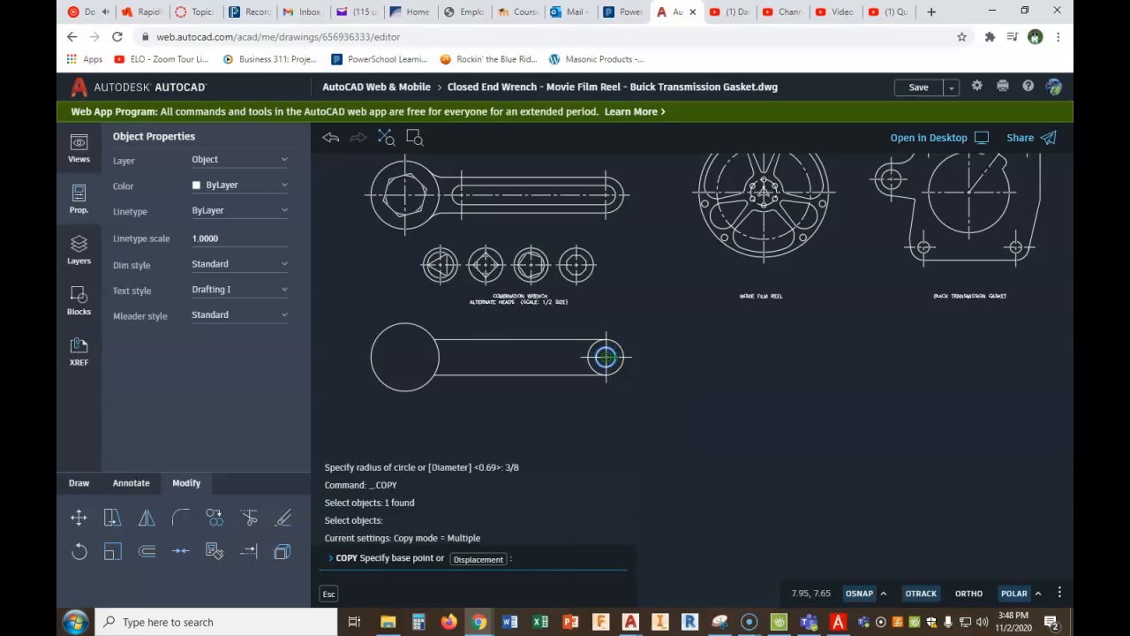
left_click(605, 357)
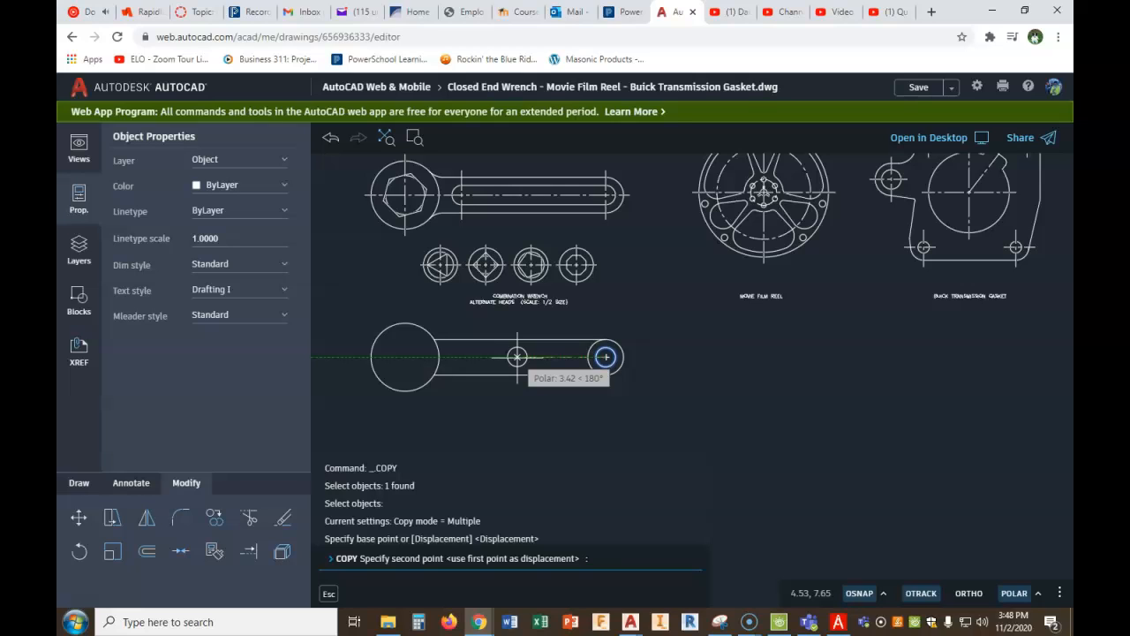
type("5-9/16")
key("Return")
right_click(606, 359)
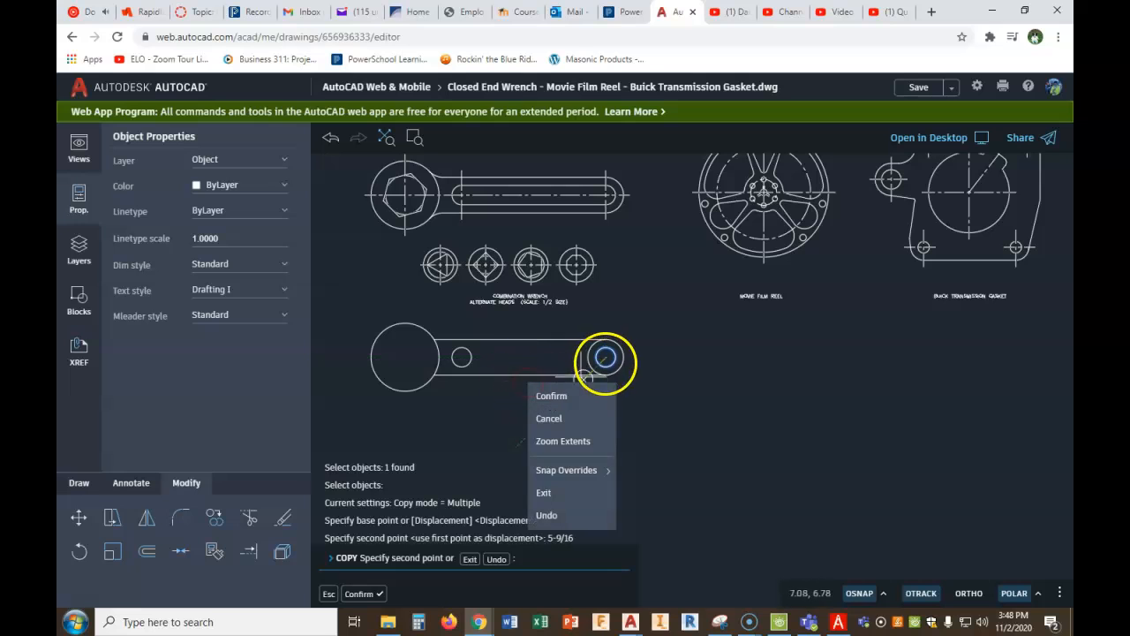
left_click(570, 399)
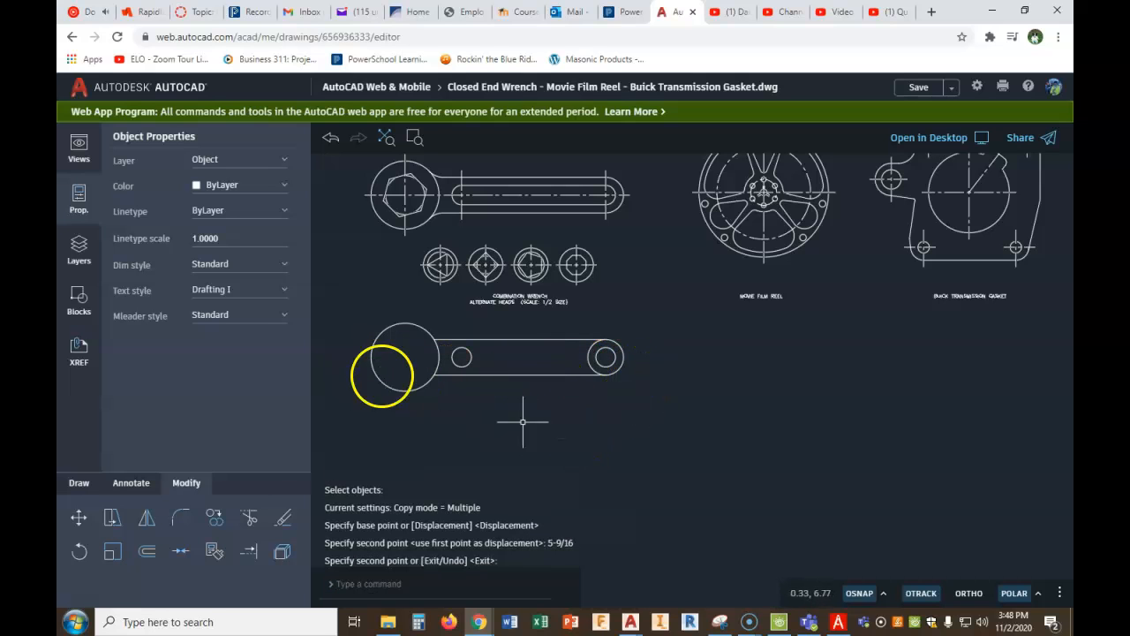
- Draw the upper slot line between the top quadrants of the two 3/8-radius circles
left_click(82, 518)
left_click(79, 485)
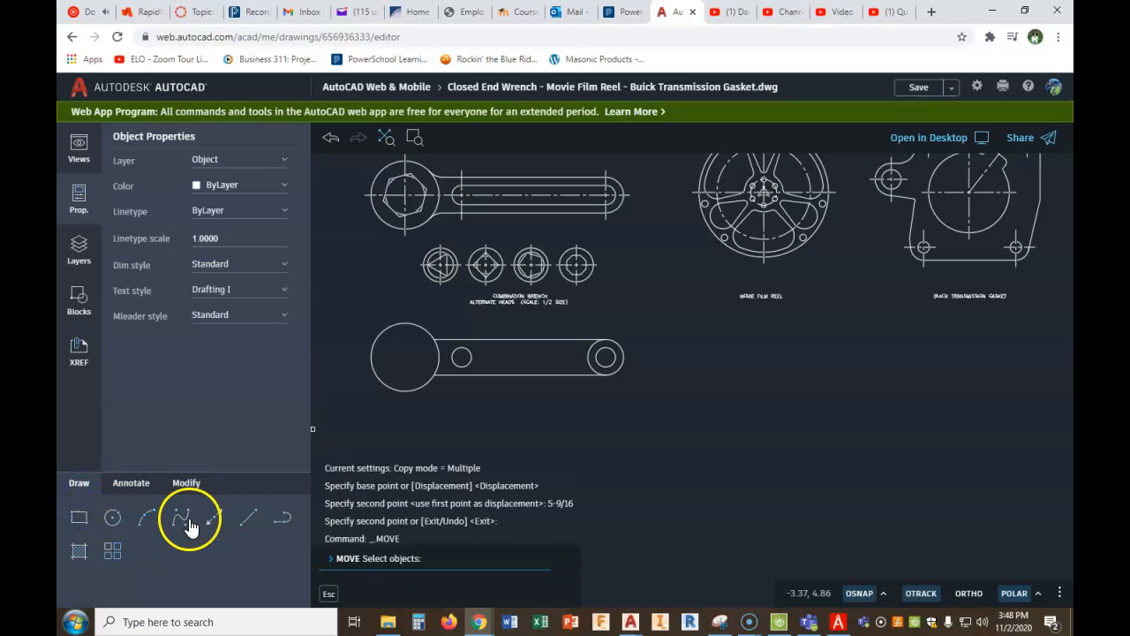
left_click(250, 518)
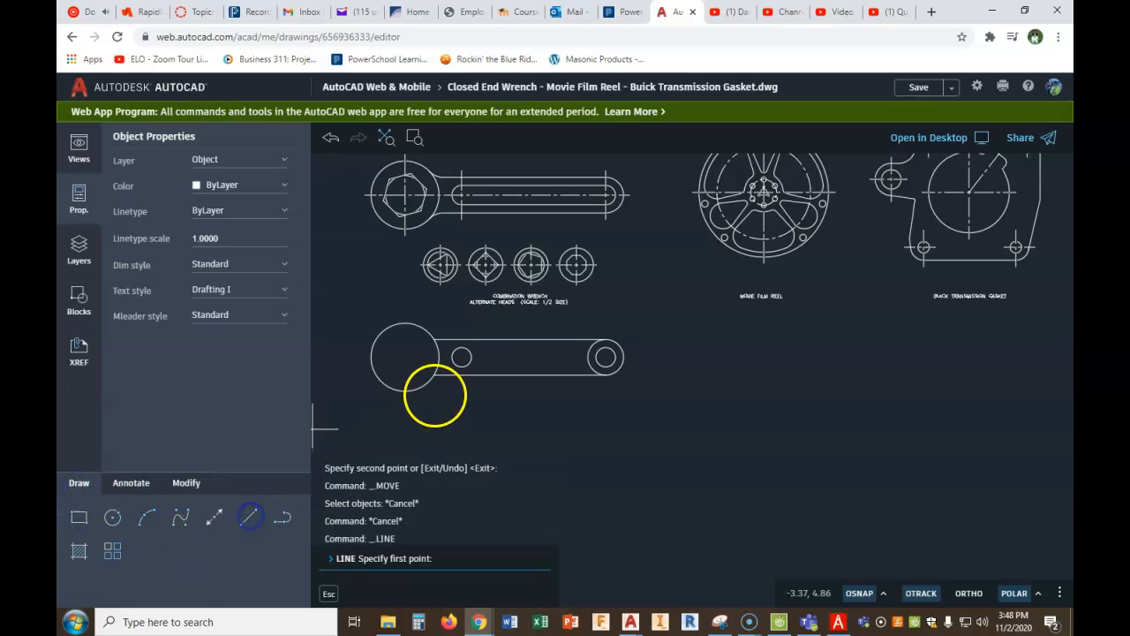
left_click(461, 355)
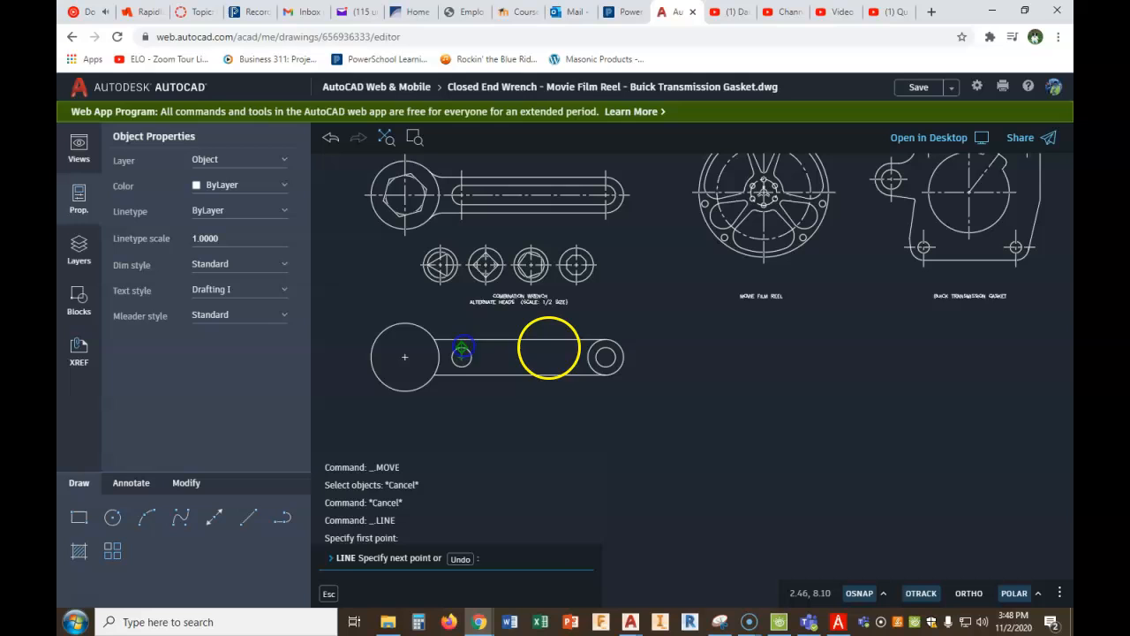
left_click(606, 347)
right_click(606, 347)
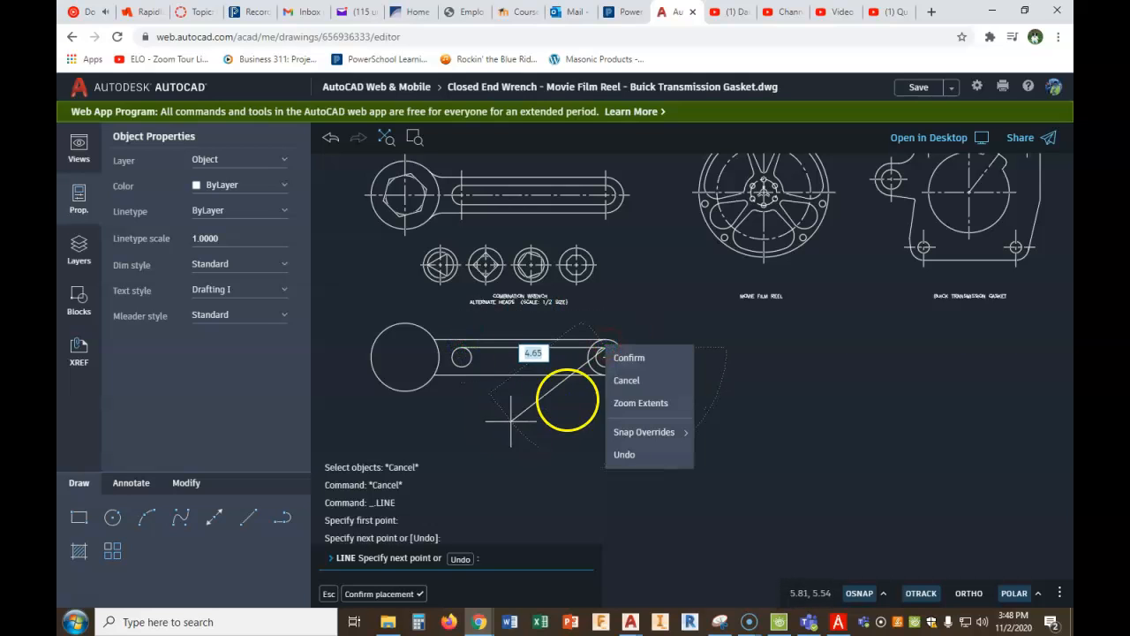
left_click(621, 356)
key("Return")
- Draw the lower slot line between the bottom quadrants of the two 3/8-radius circles
right_click(533, 431)
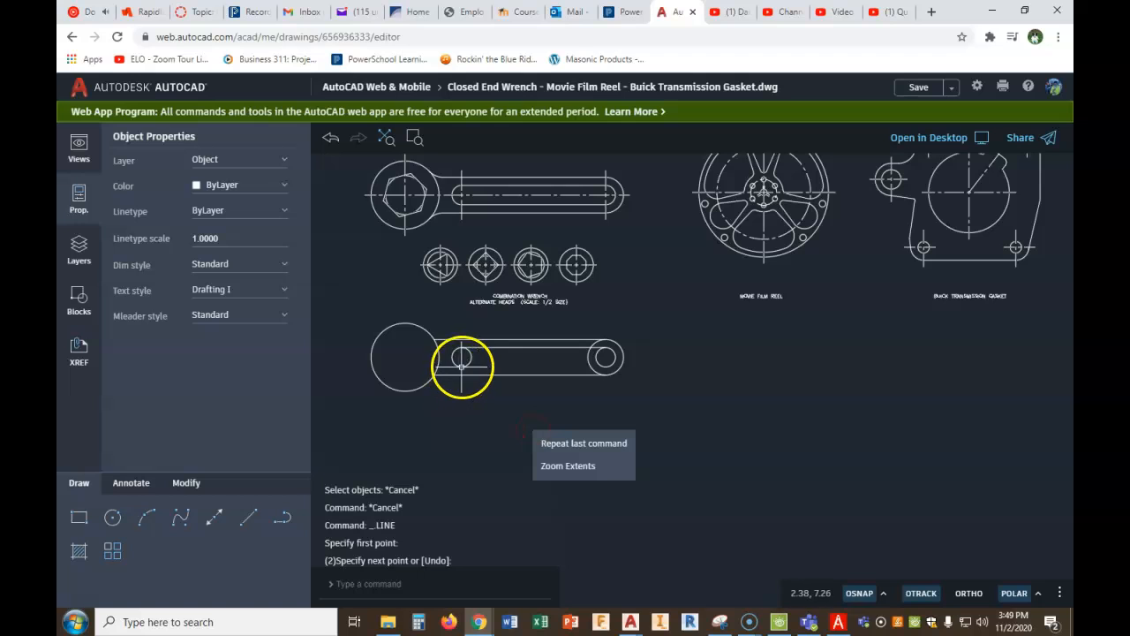
left_click(560, 443)
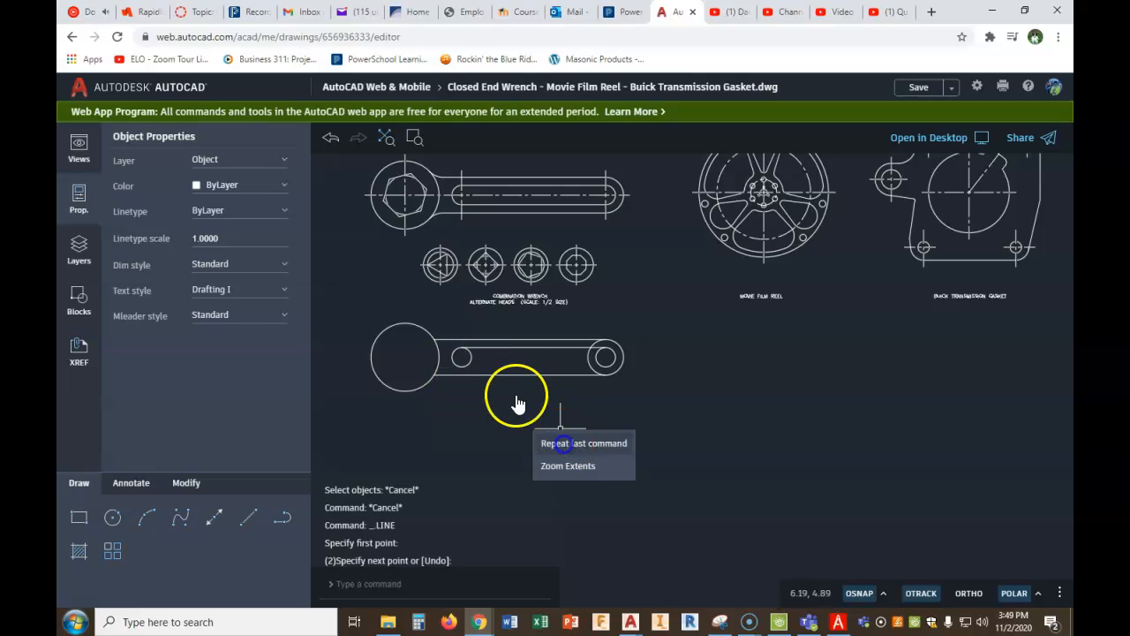
left_click(461, 356)
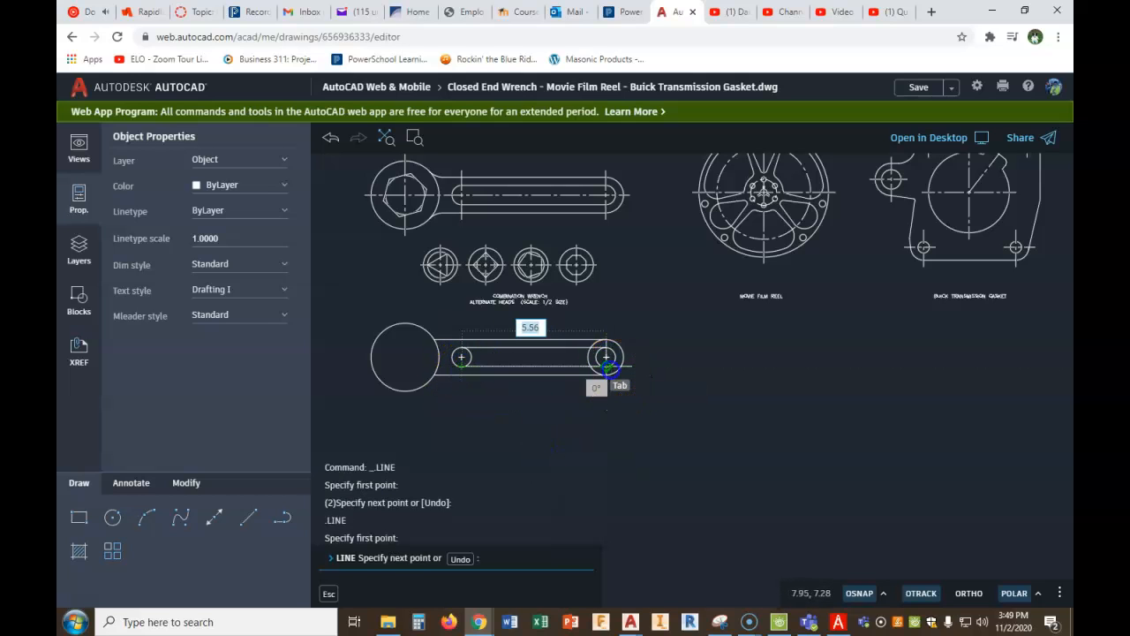
right_click(606, 362)
left_click(658, 407)
right_click(649, 404)
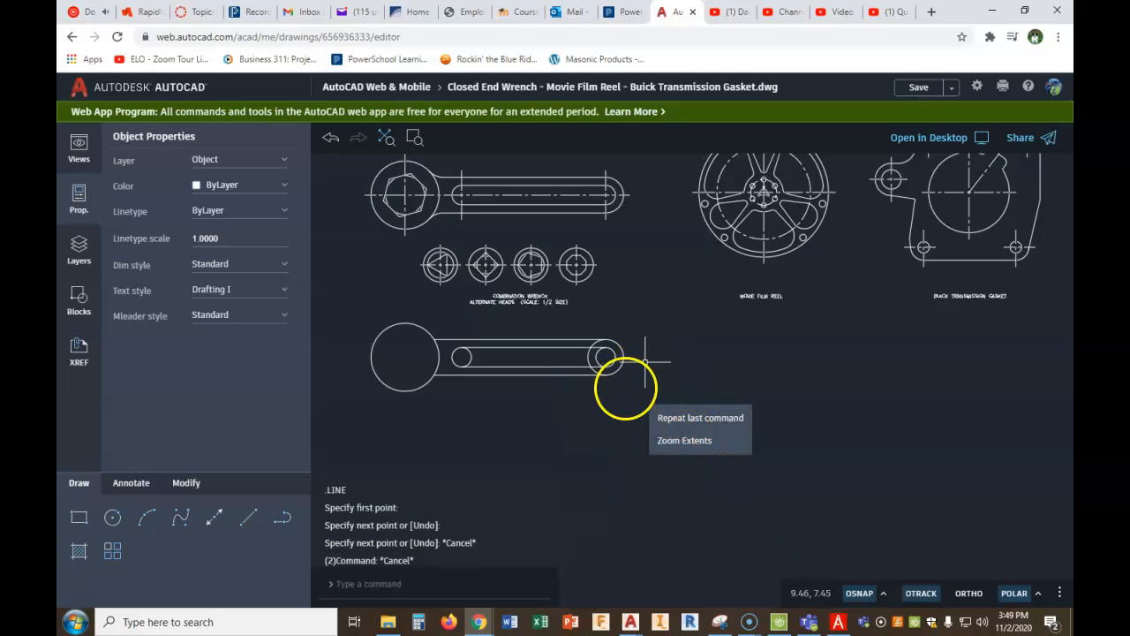
- Trim away the part of the 11/16-radius end circle that lies inside the handle
left_click(193, 493)
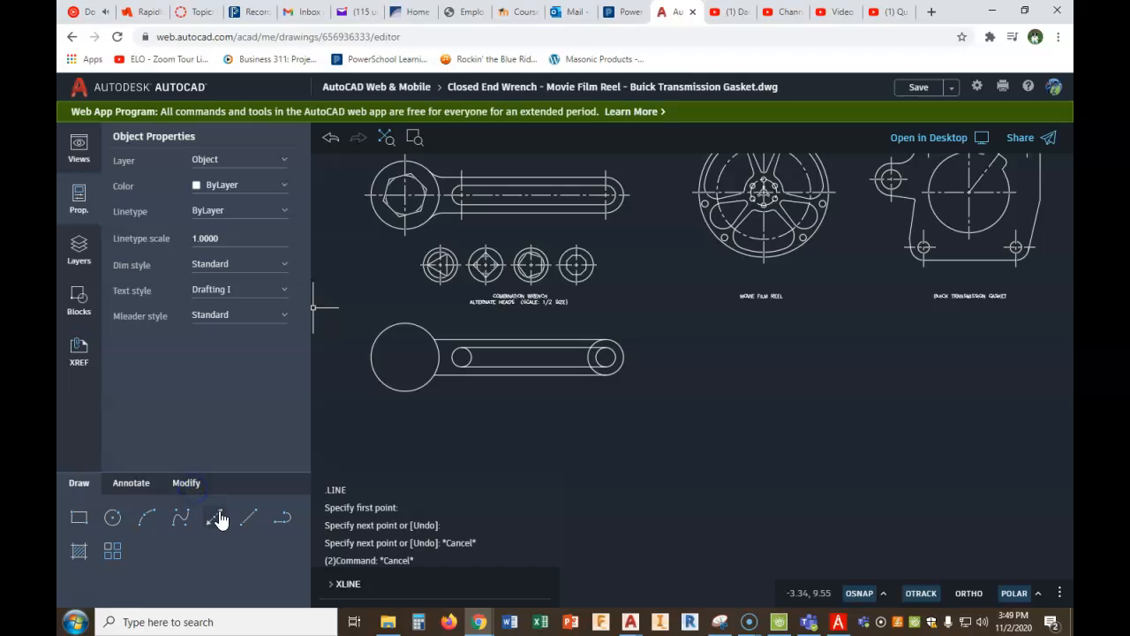
left_click(185, 484)
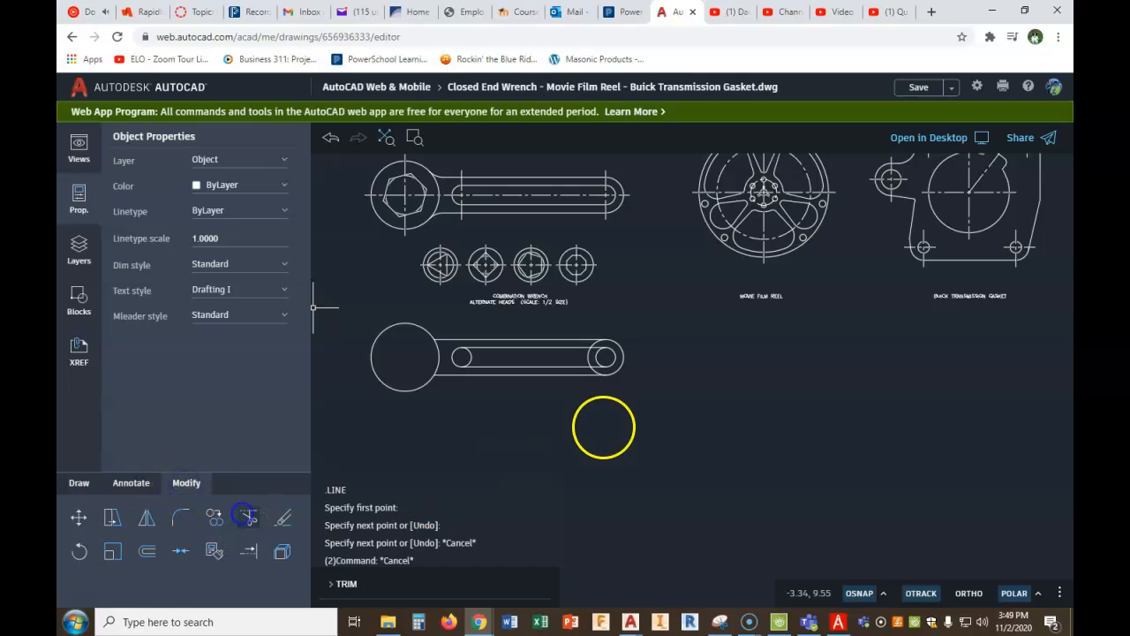
scroll(604, 350, "up", 4)
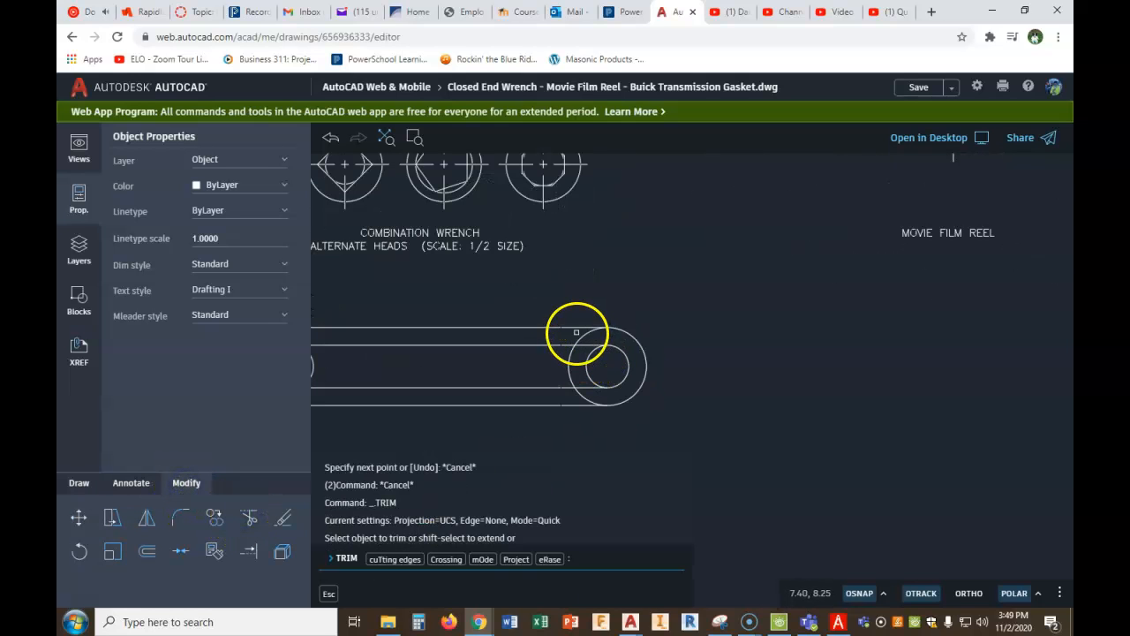
left_click(586, 337)
key("Return")
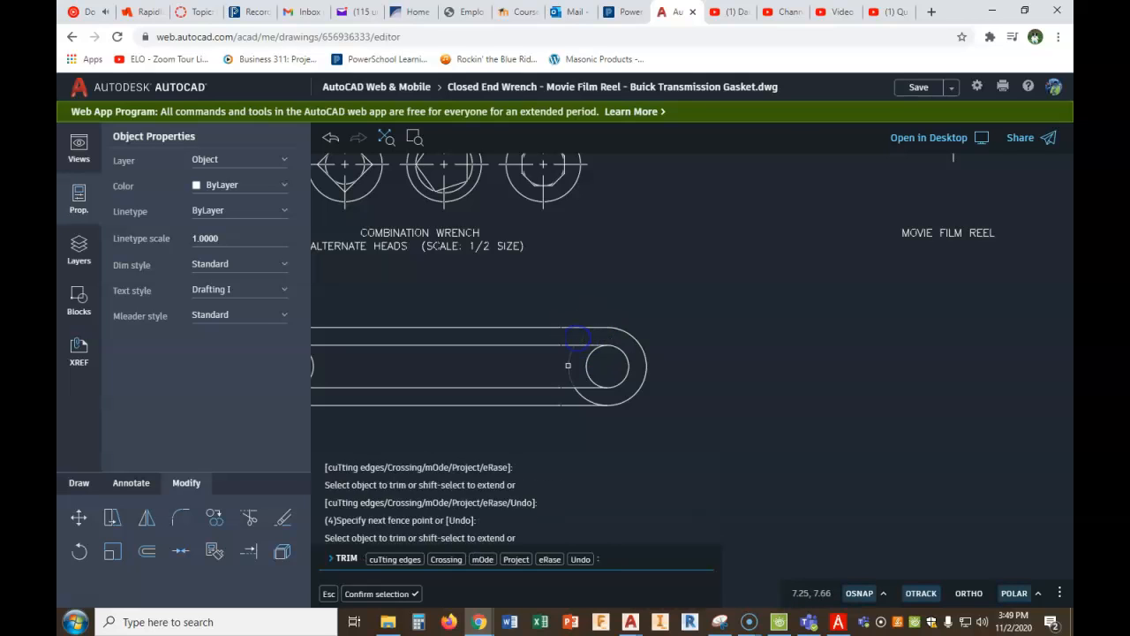
left_click(567, 367)
left_click(579, 395)
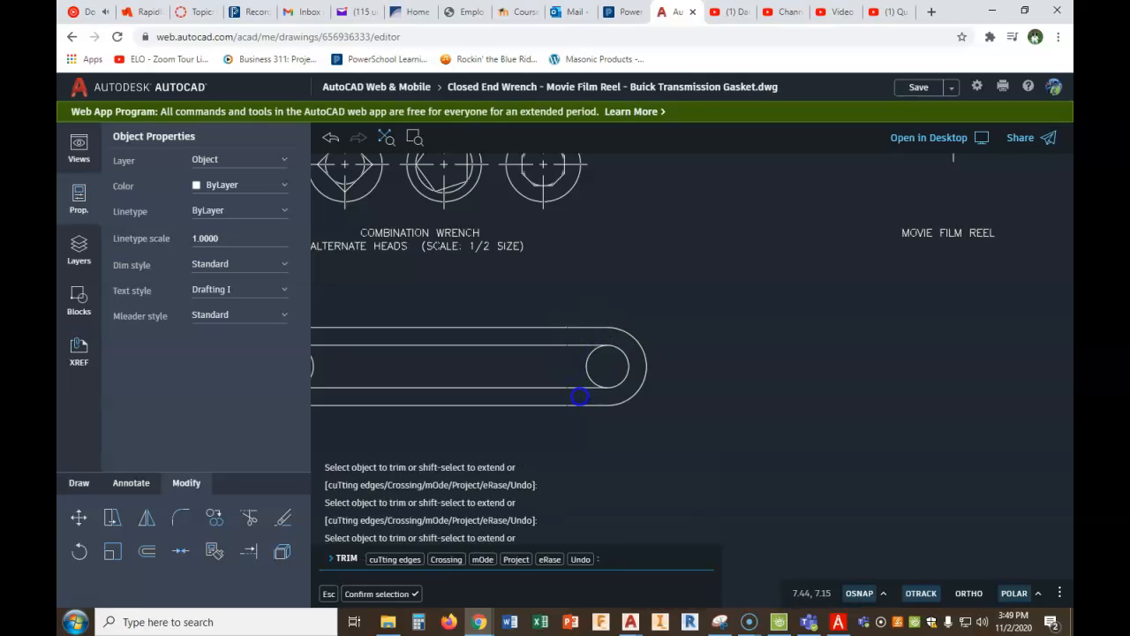
- Trim the inner halves of the two 3/8-radius circles to leave a clean rounded slot
scroll(465, 361, "down", 1)
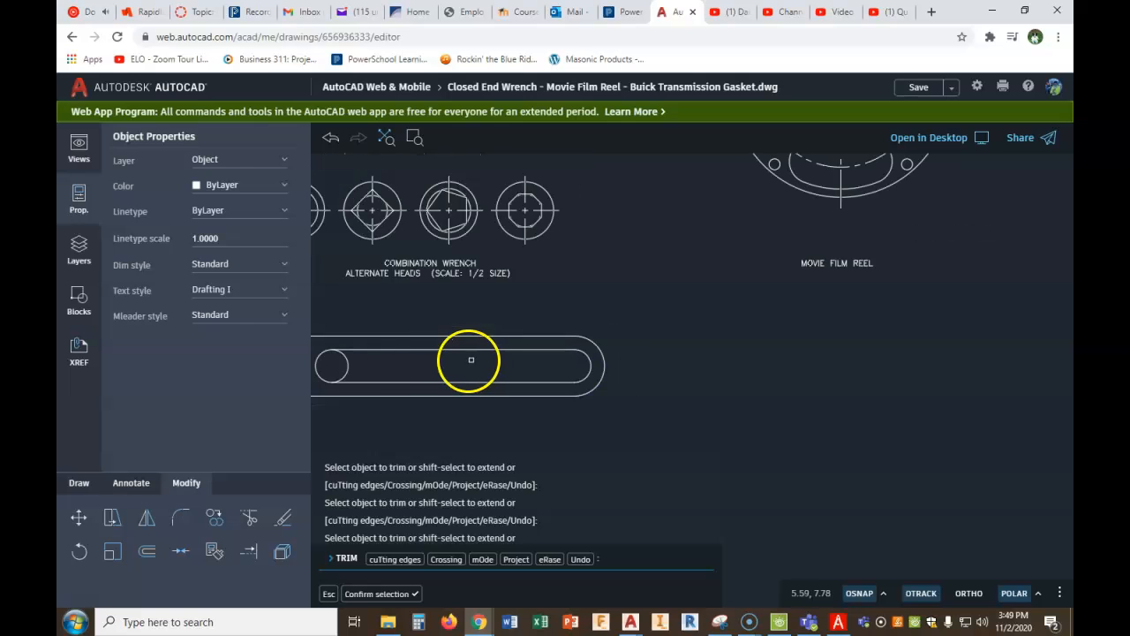
left_click(350, 363)
scroll(434, 360, "down", 2)
middle_click_drag(469, 396, 624, 409)
right_click(623, 413)
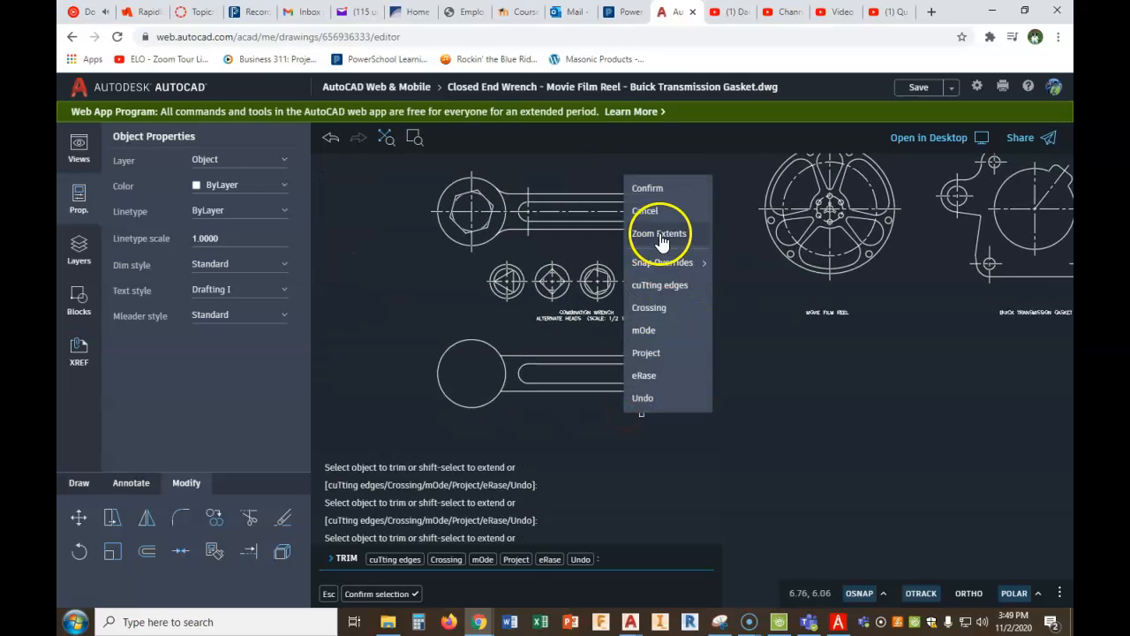
left_click(654, 191)
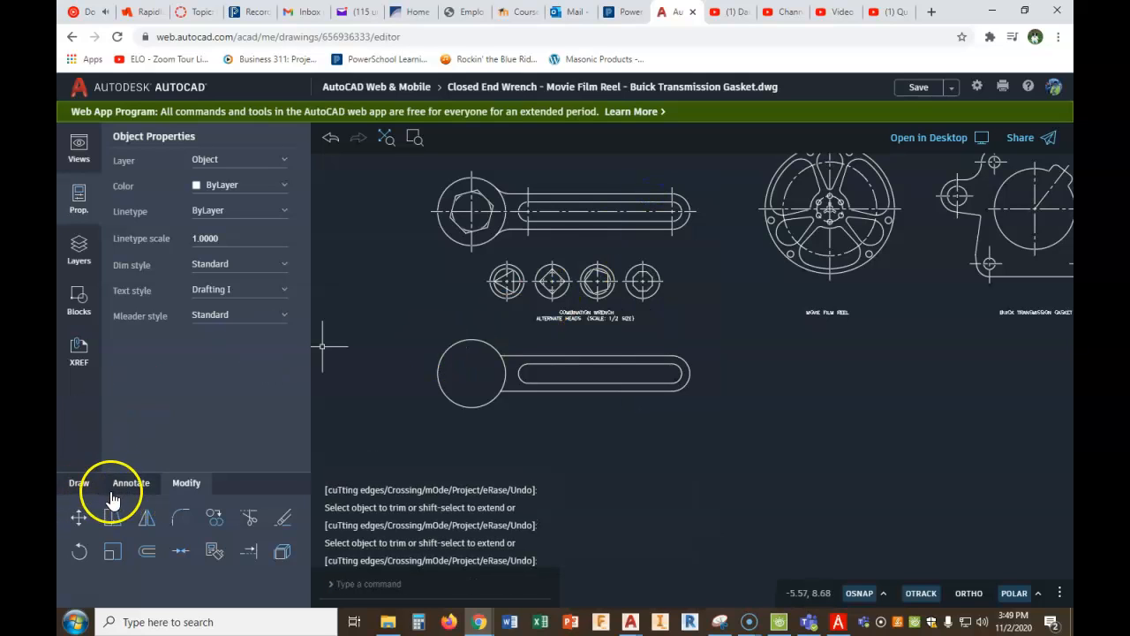
- Draw a horizontal centre line from the head circle's outer quadrant to the far quadrant of the handle's end arc
left_click(76, 482)
left_click(247, 518)
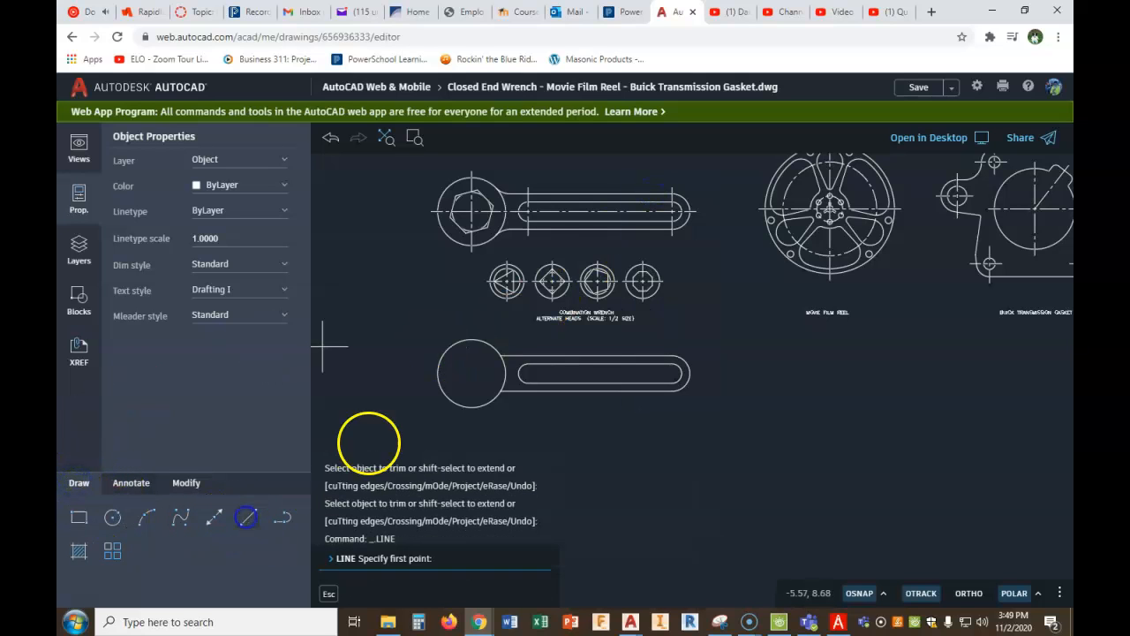
left_click(436, 378)
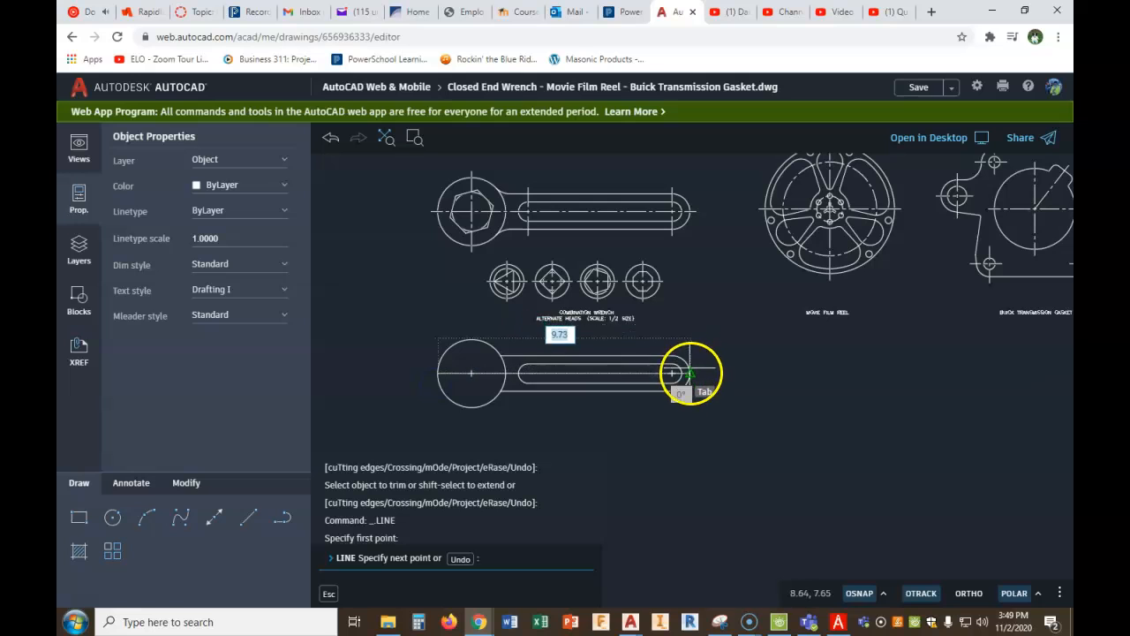
right_click(692, 375)
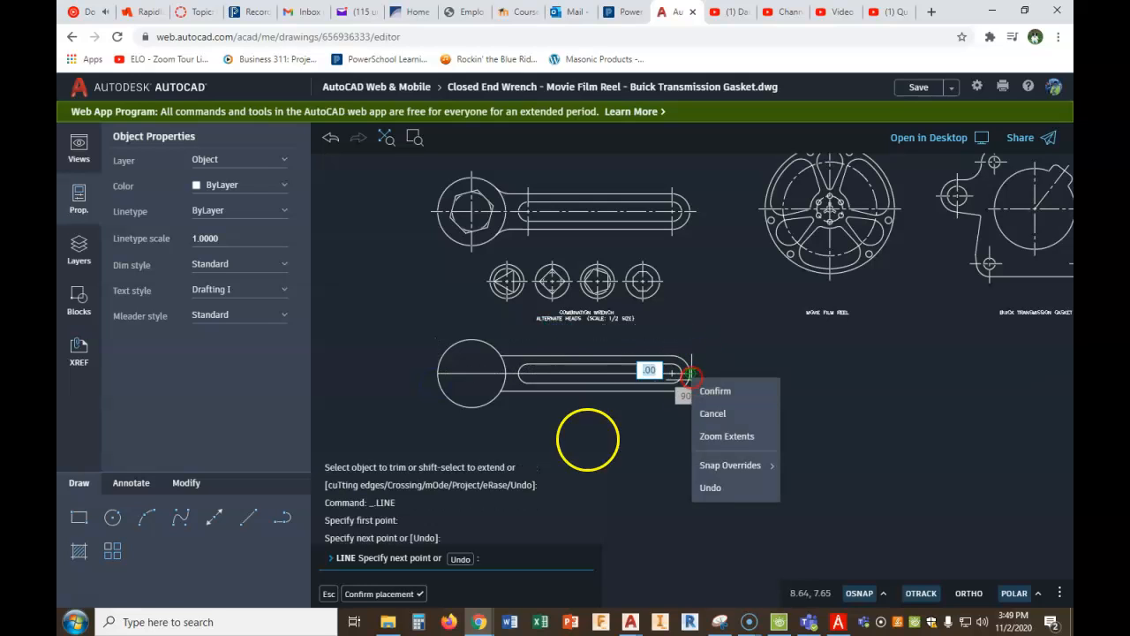
right_click(537, 434)
left_click(565, 451)
- Draw a vertical line through the head circle from its top quadrant to its bottom quadrant
right_click(479, 361)
left_click(530, 395)
left_click(465, 344)
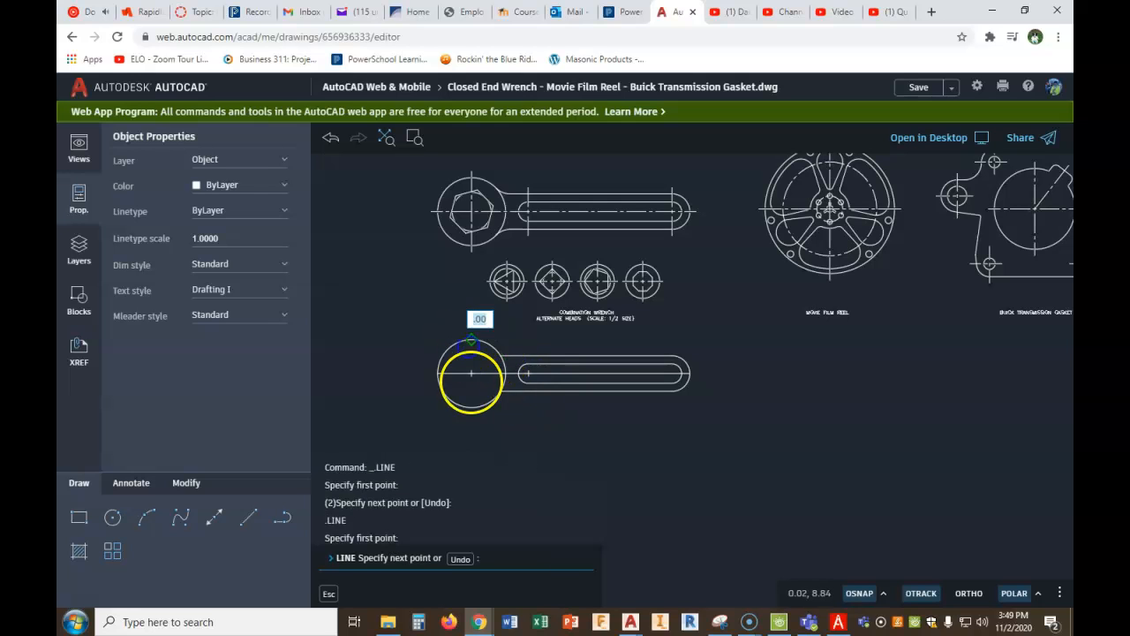
left_click(465, 406)
right_click(466, 346)
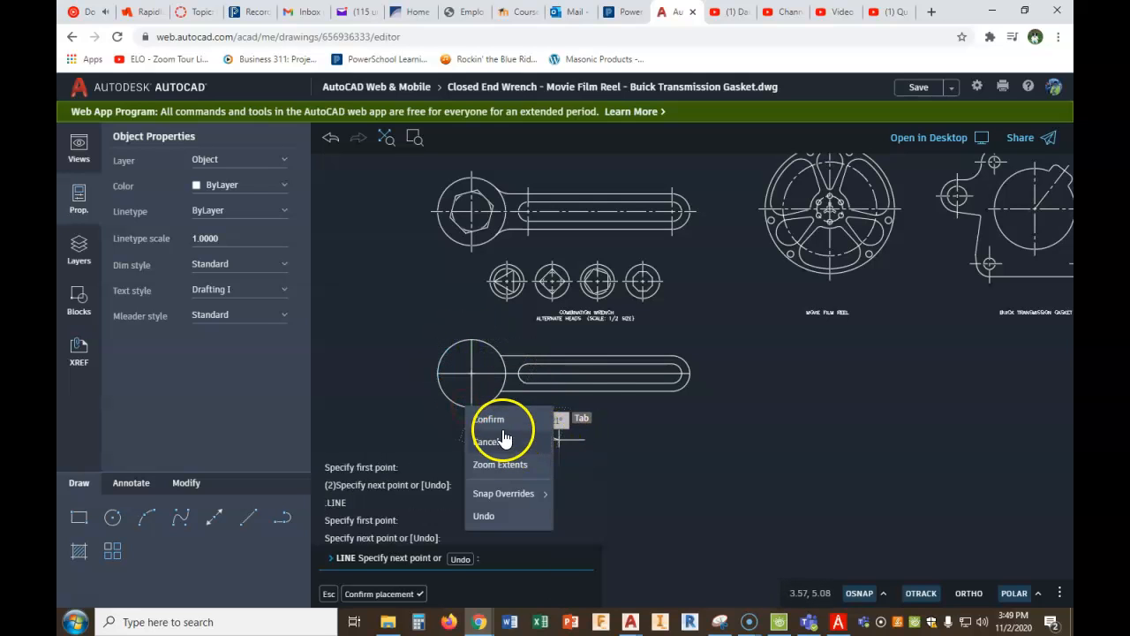
left_click(488, 353)
- Draw a vertical line across the handle between the two endpoints of its rounded end arc
right_click(611, 414)
left_click(651, 432)
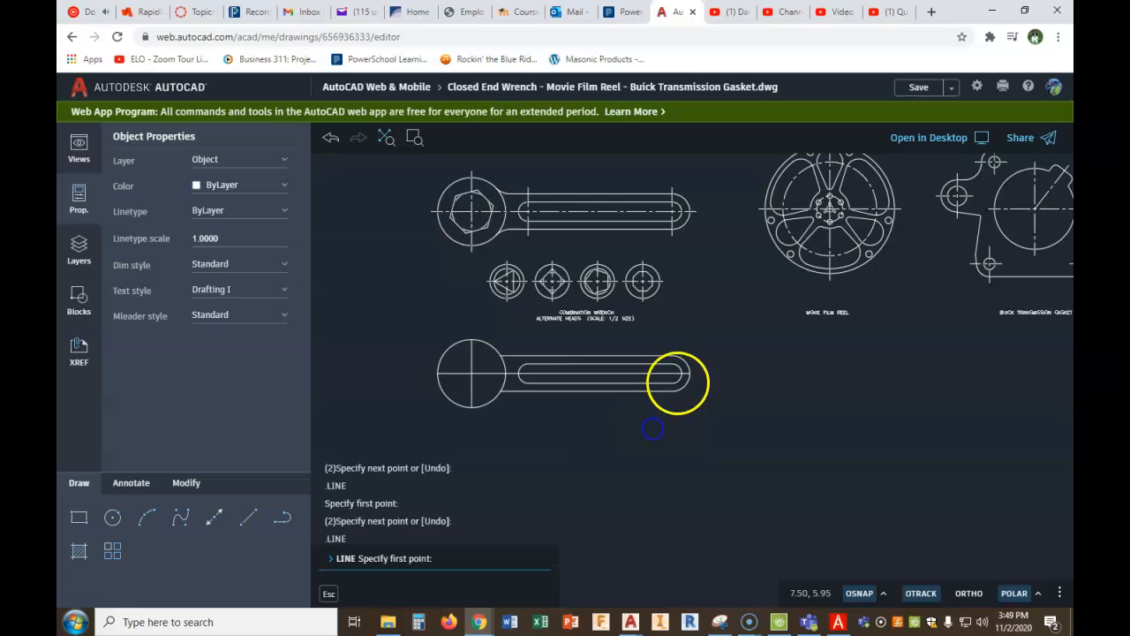
left_click(673, 356)
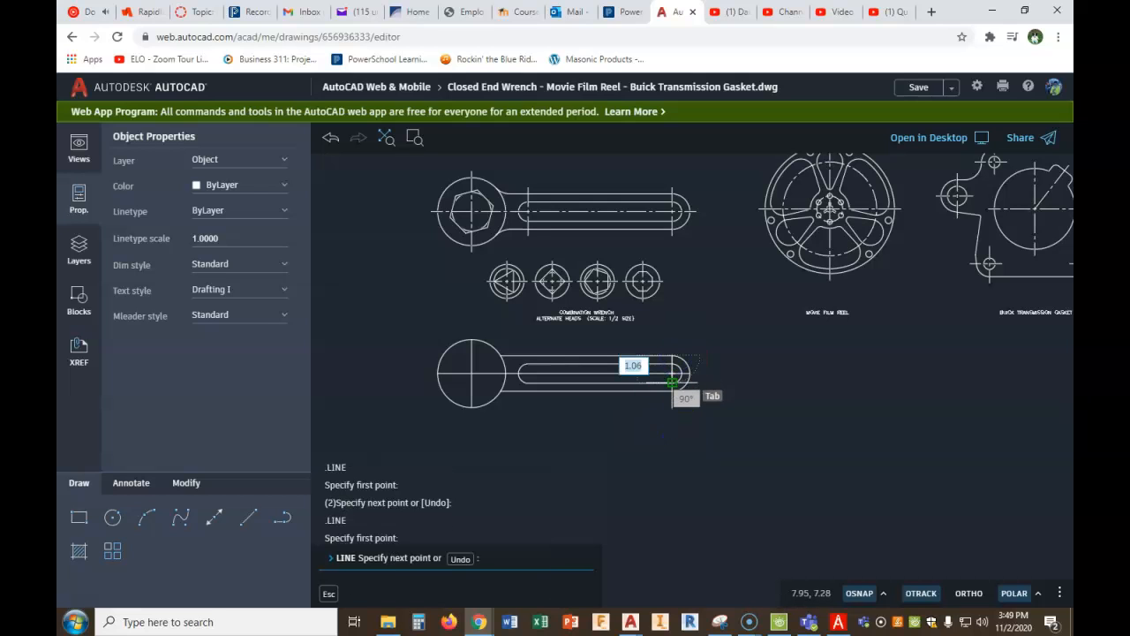
right_click(667, 391)
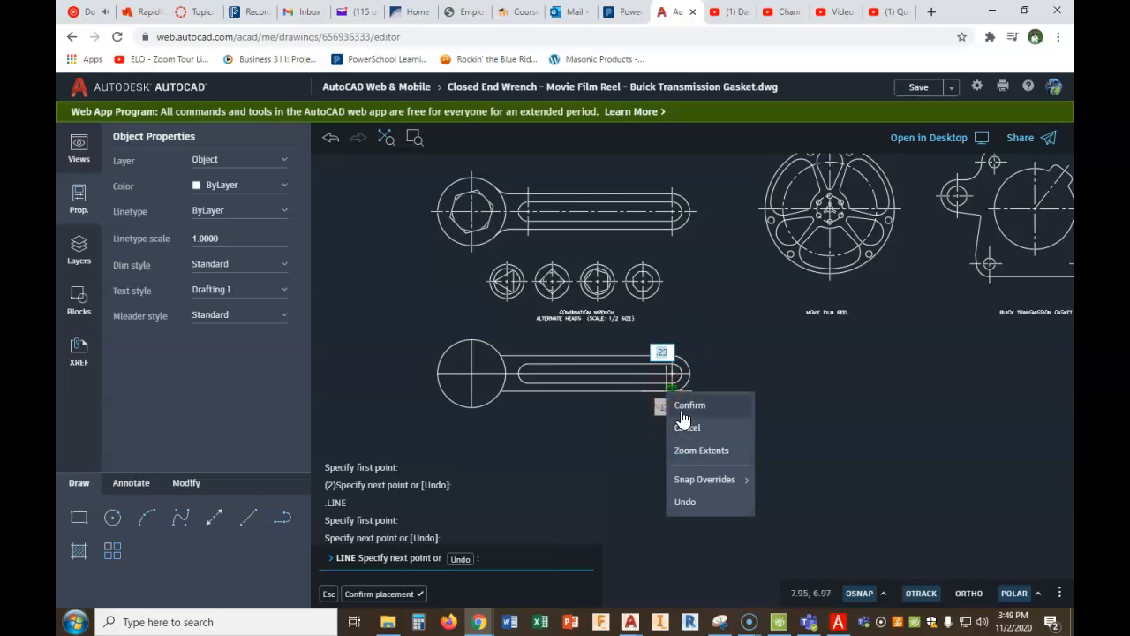
left_click(687, 407)
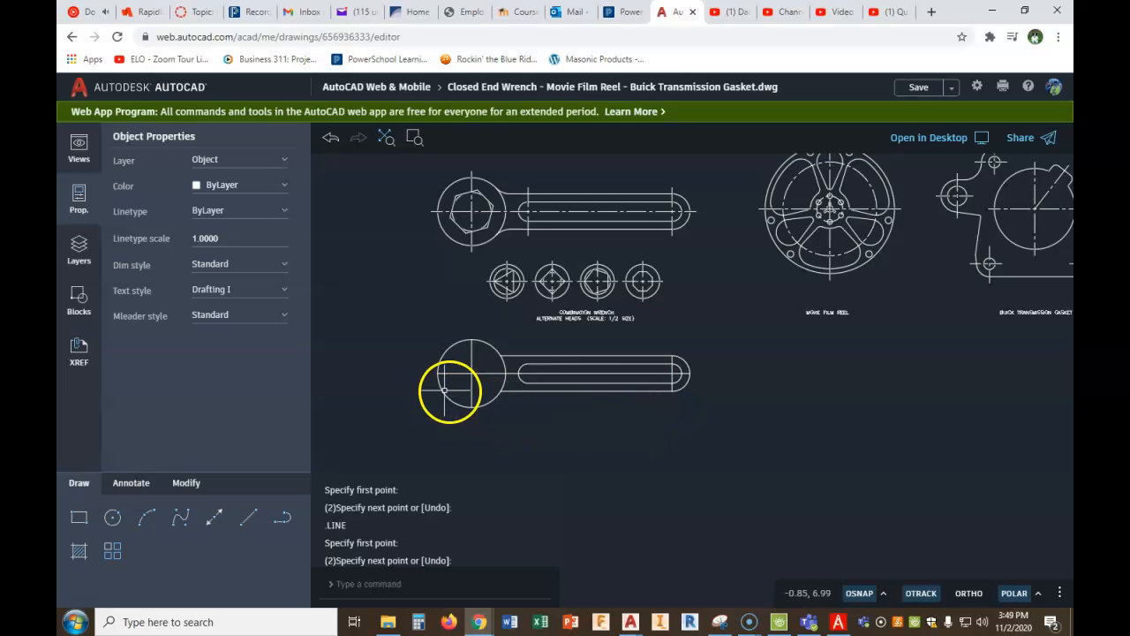
- Offset the handle's outer end arc outward by .25 as a guide for the centre lines
scroll(488, 353, "up", 1)
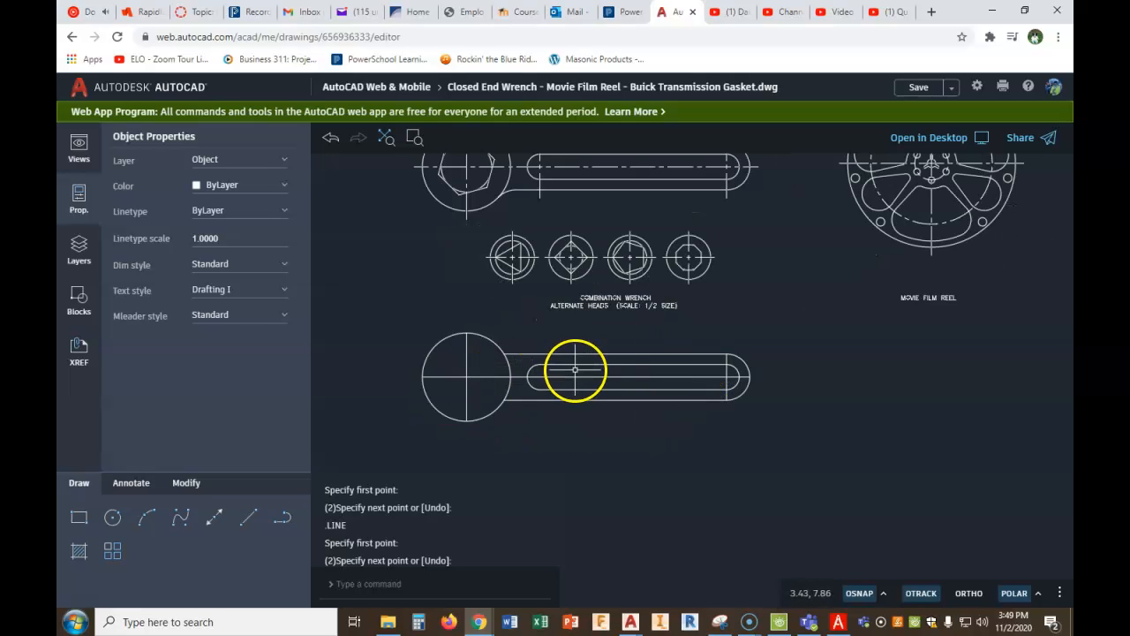
left_click(187, 482)
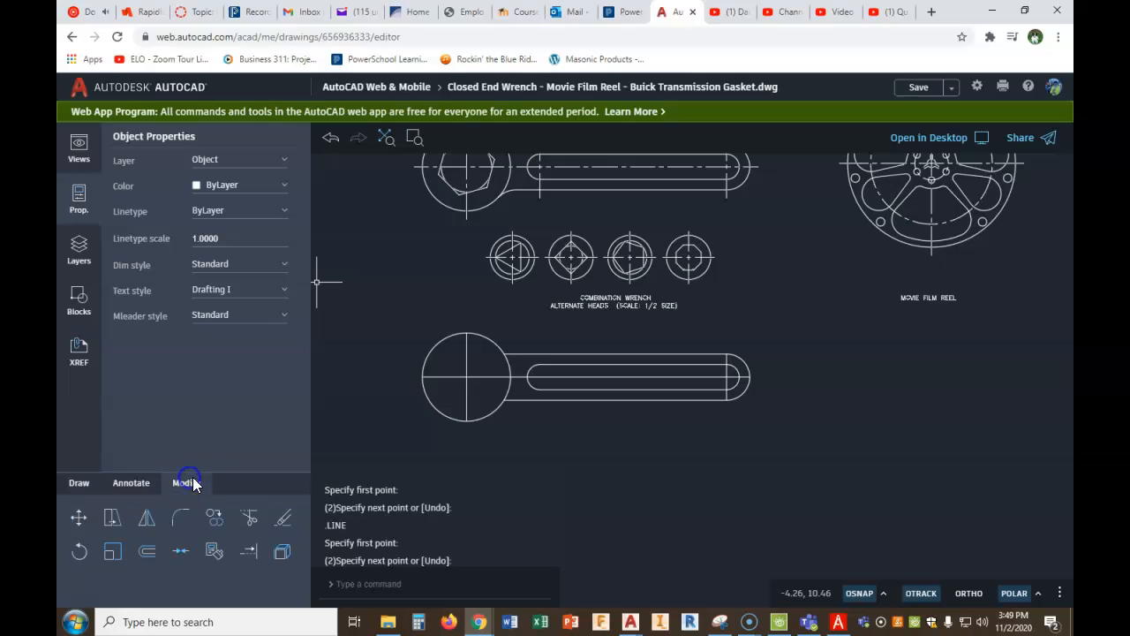
left_click(147, 555)
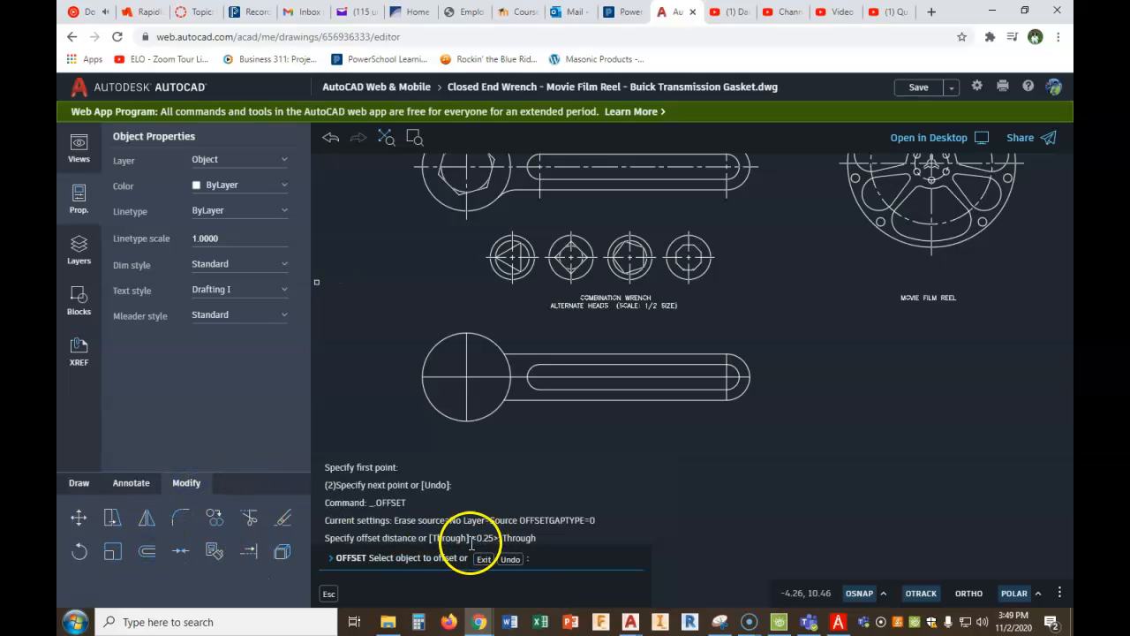
left_click(483, 558)
right_click(523, 467)
left_click(552, 474)
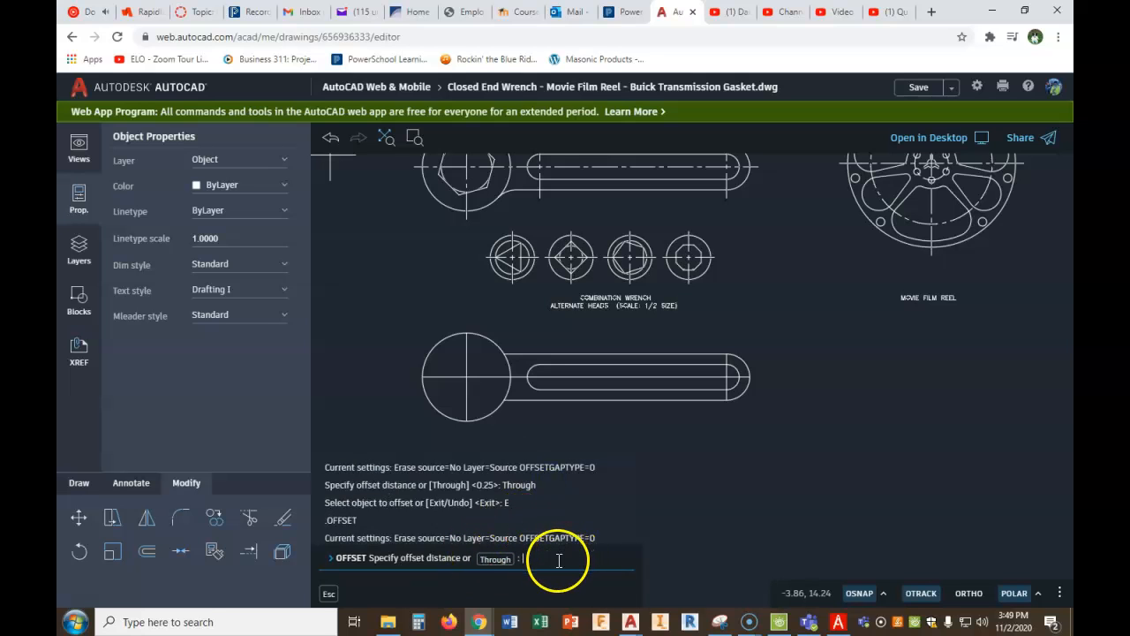
type(".25")
key("Return")
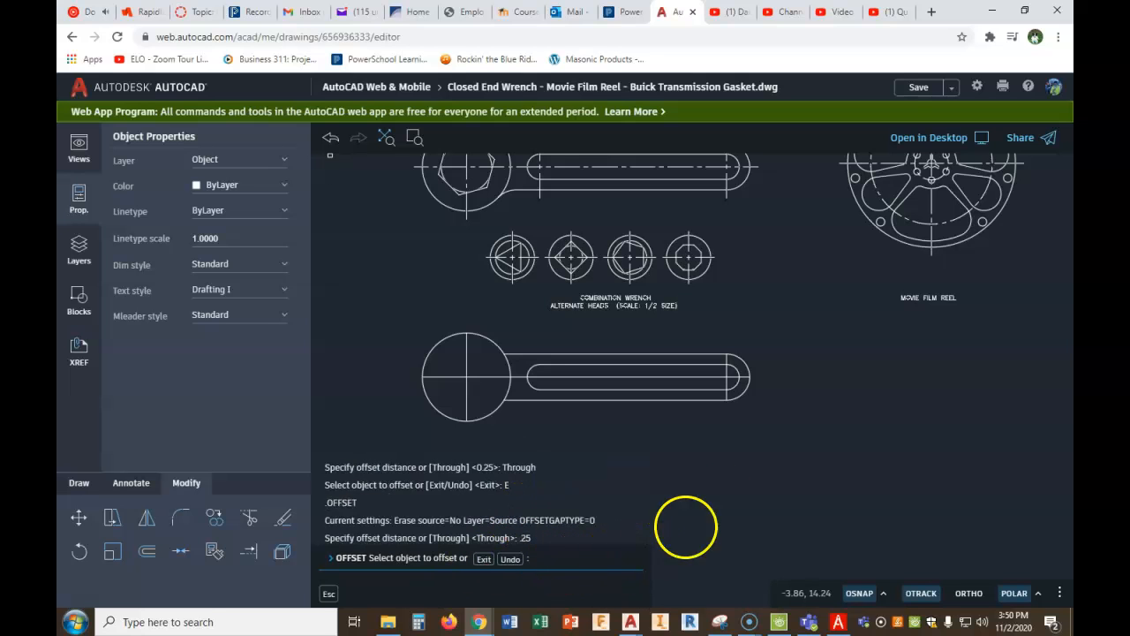
left_click(743, 362)
left_click(766, 338)
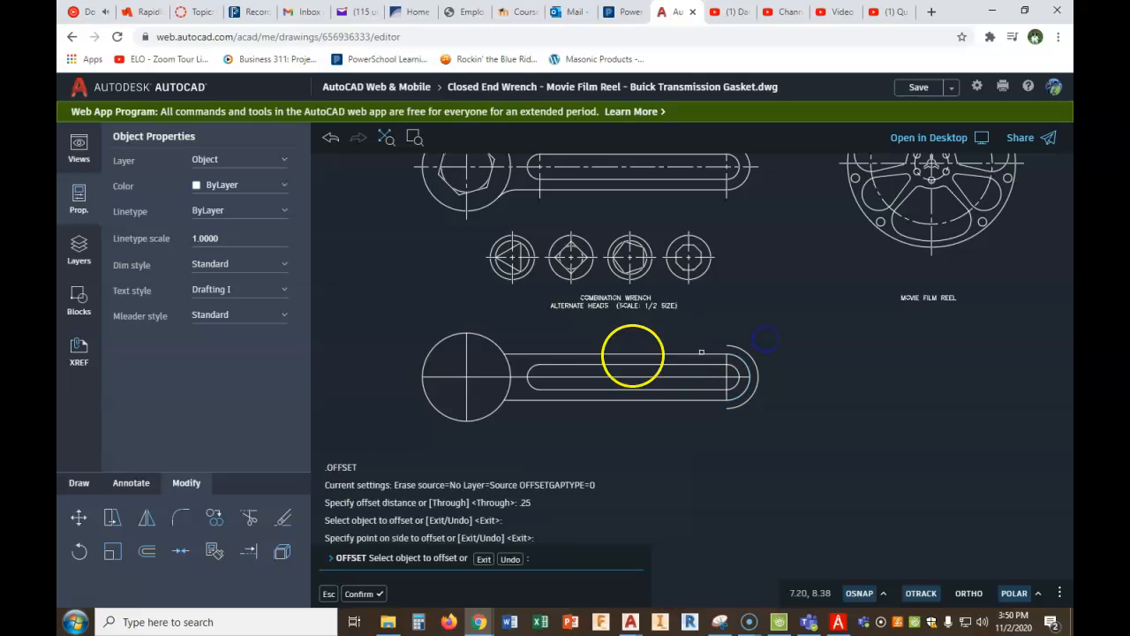
- Offset the large head circle outward by the same .25 distance and finish the Offset command
left_click(433, 348)
left_click(386, 323)
right_click(390, 326)
left_click(421, 340)
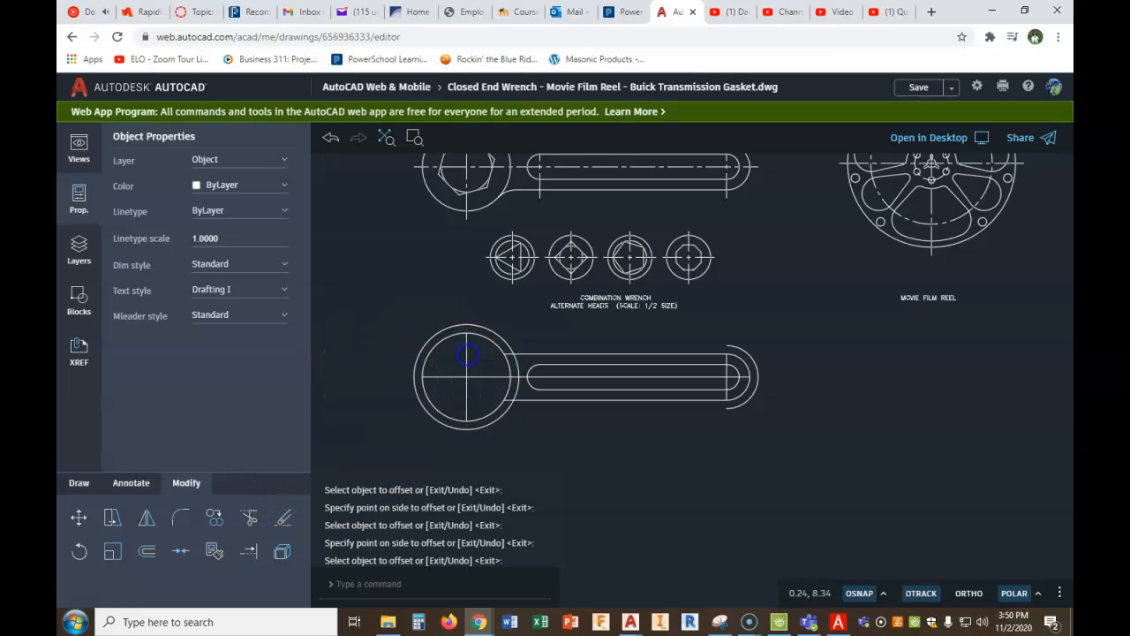
- Stretch both ends of the head's vertical centre line to the top and bottom quadrants of the offset circle
left_click(468, 349)
left_click(467, 332)
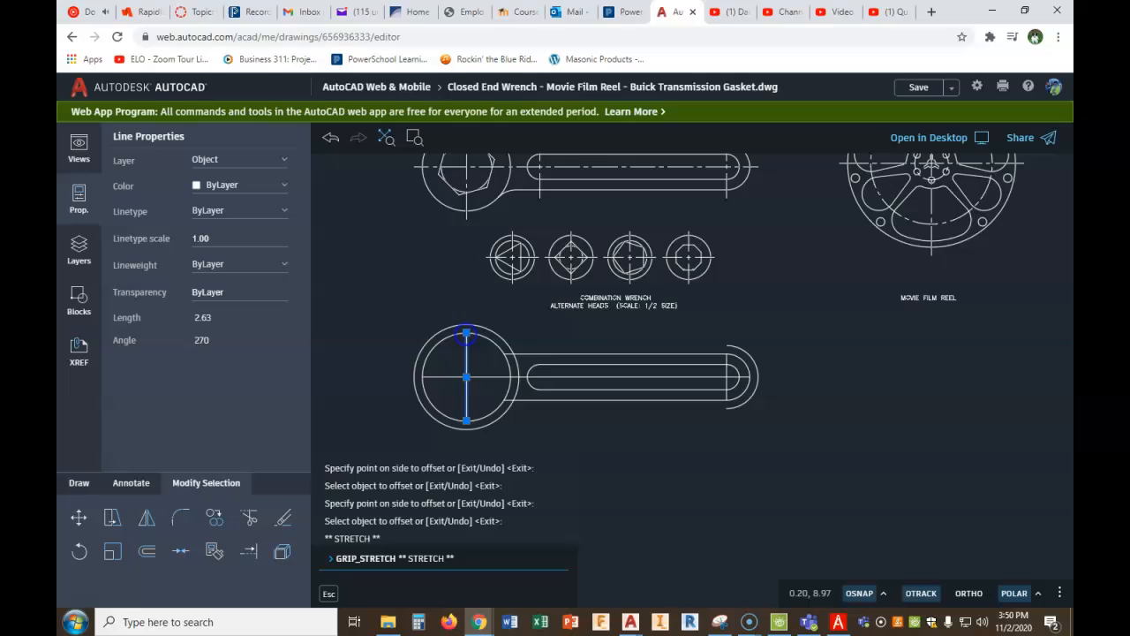
left_click(467, 325)
left_click(467, 417)
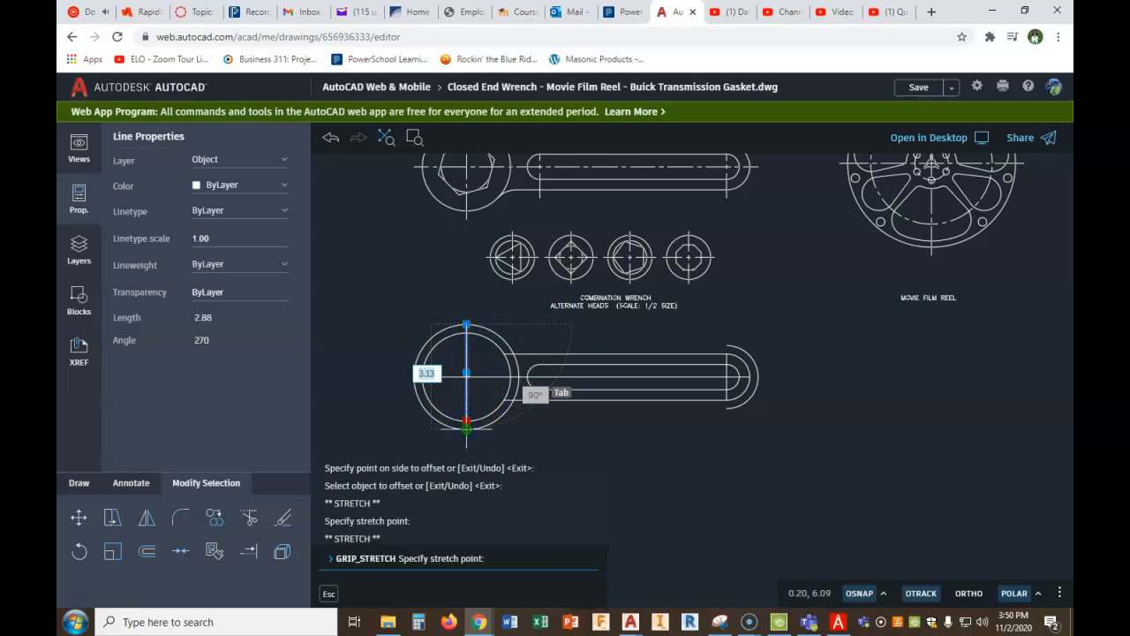
left_click(467, 429)
- Stretch the horizontal centre line's ends to the outer quadrants of the offset head circle and the offset end arc
left_click(427, 377)
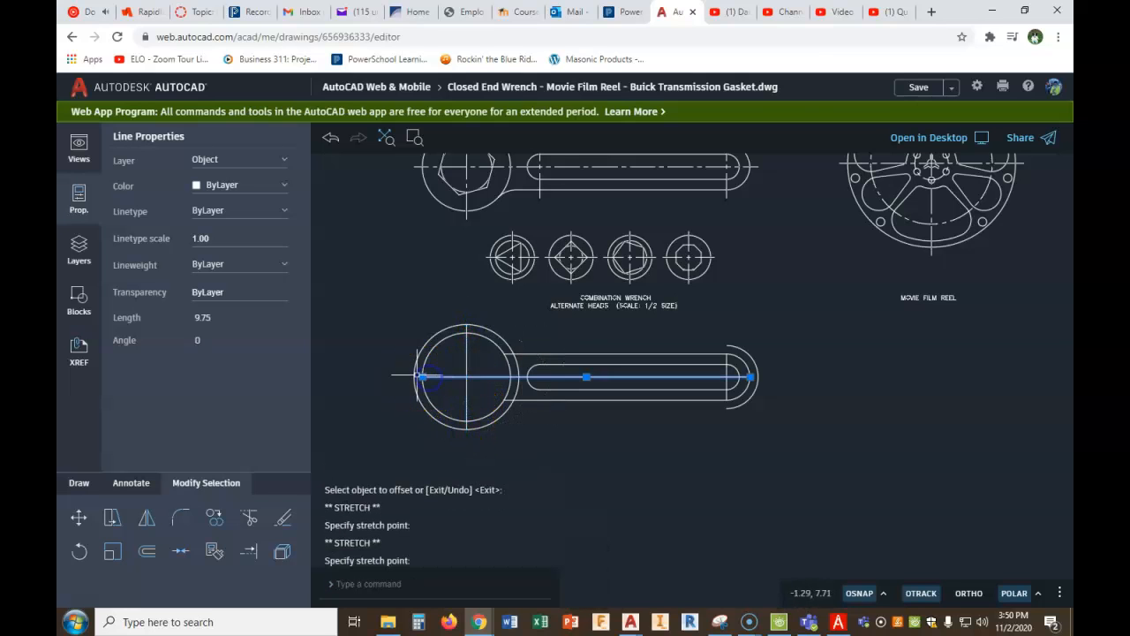
left_click(423, 377)
left_click(414, 377)
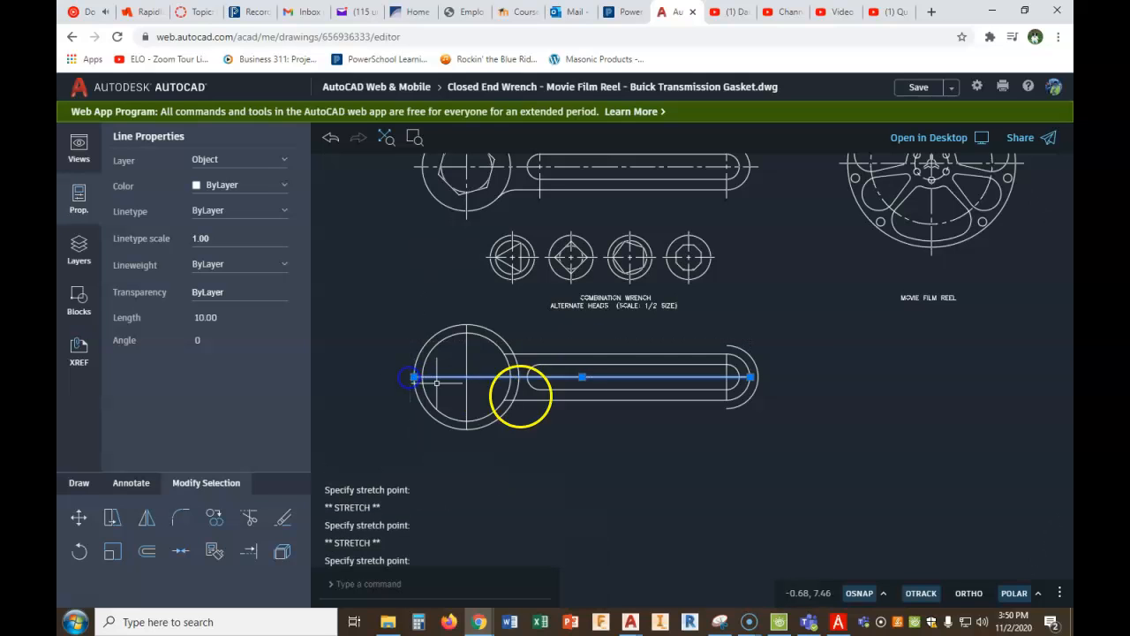
left_click(749, 377)
left_click(759, 377)
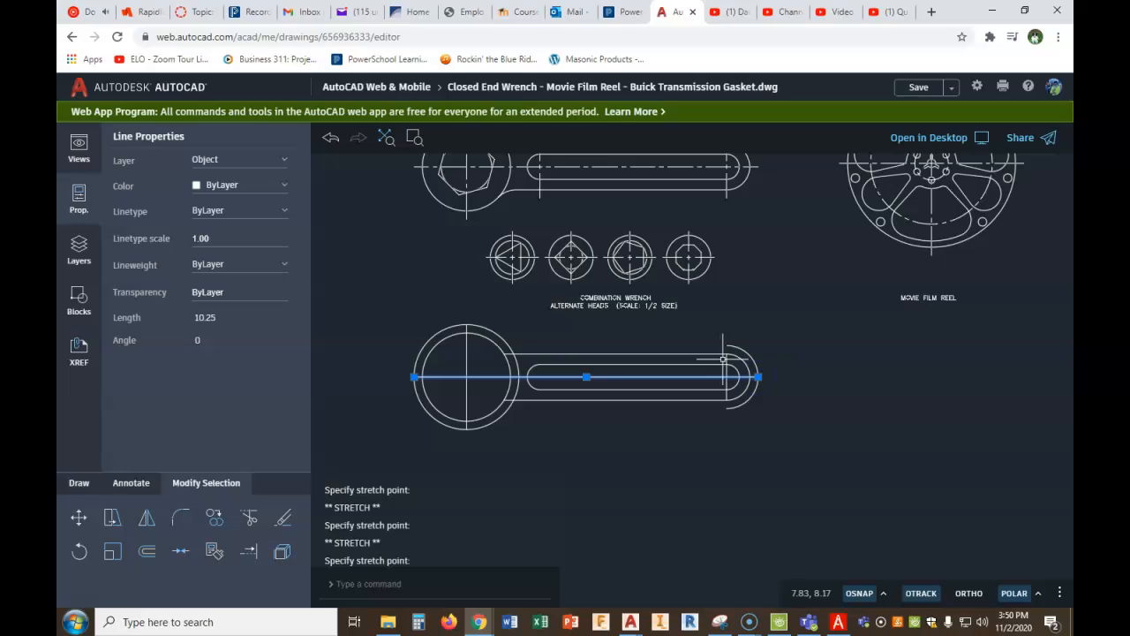
key("Escape")
- Stretch the vertical line at the handle's rounded end to both endpoints of the offset arc
left_click(726, 357)
left_click(727, 354)
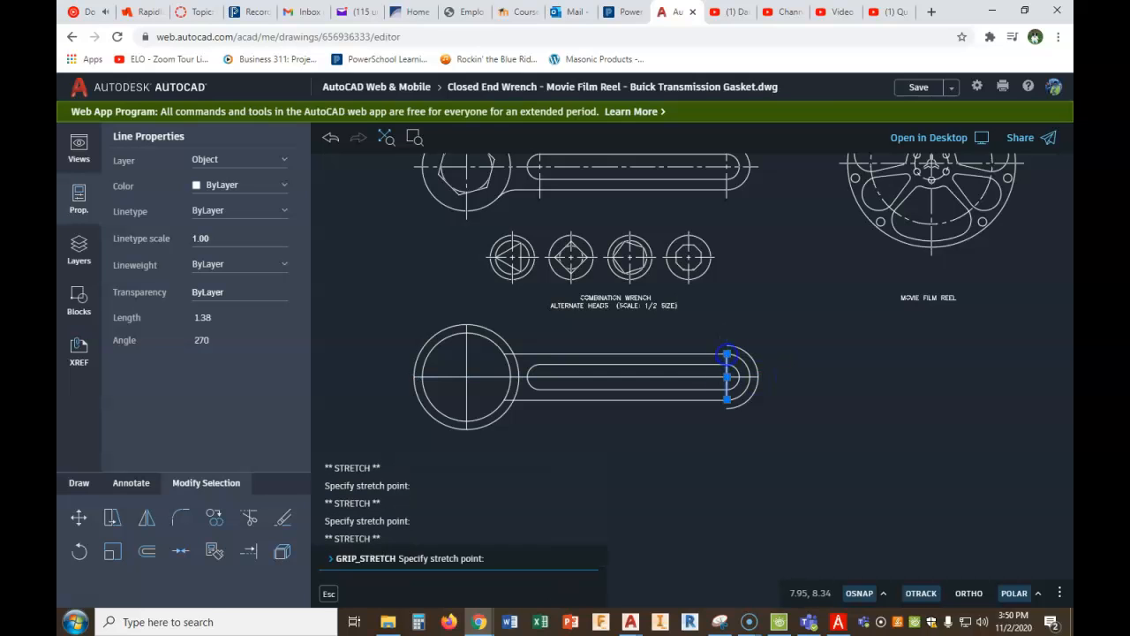
left_click(727, 345)
left_click(727, 400)
left_click(727, 407)
key("Escape")
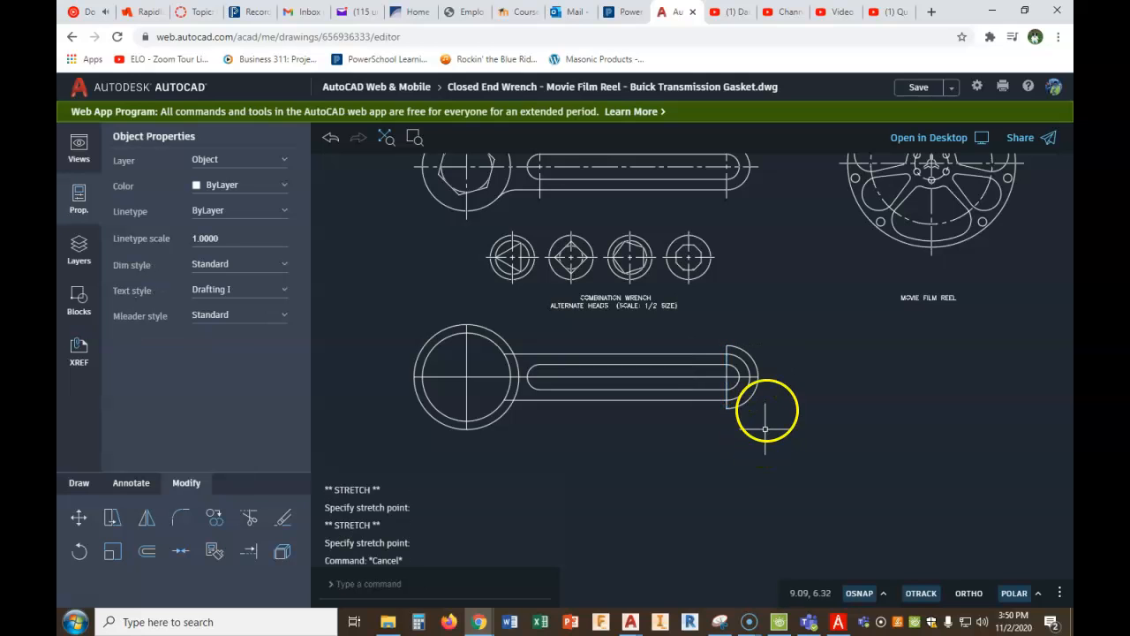
- Delete the offset arc around the handle's rounded end and the offset circle around the wrench head
left_click(754, 362)
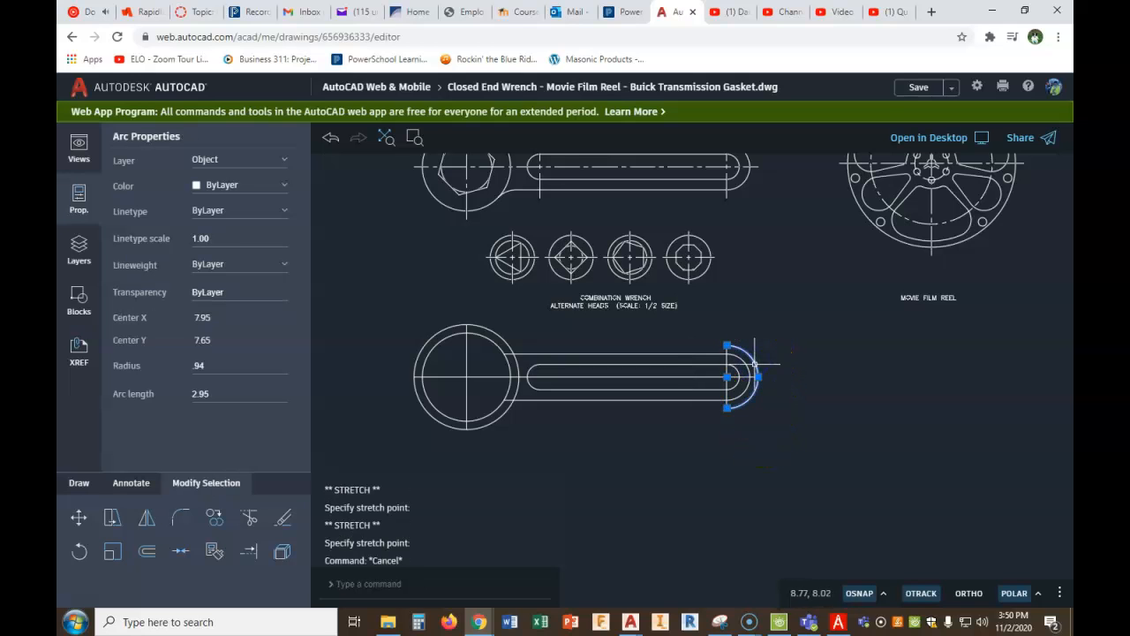
key("Delete")
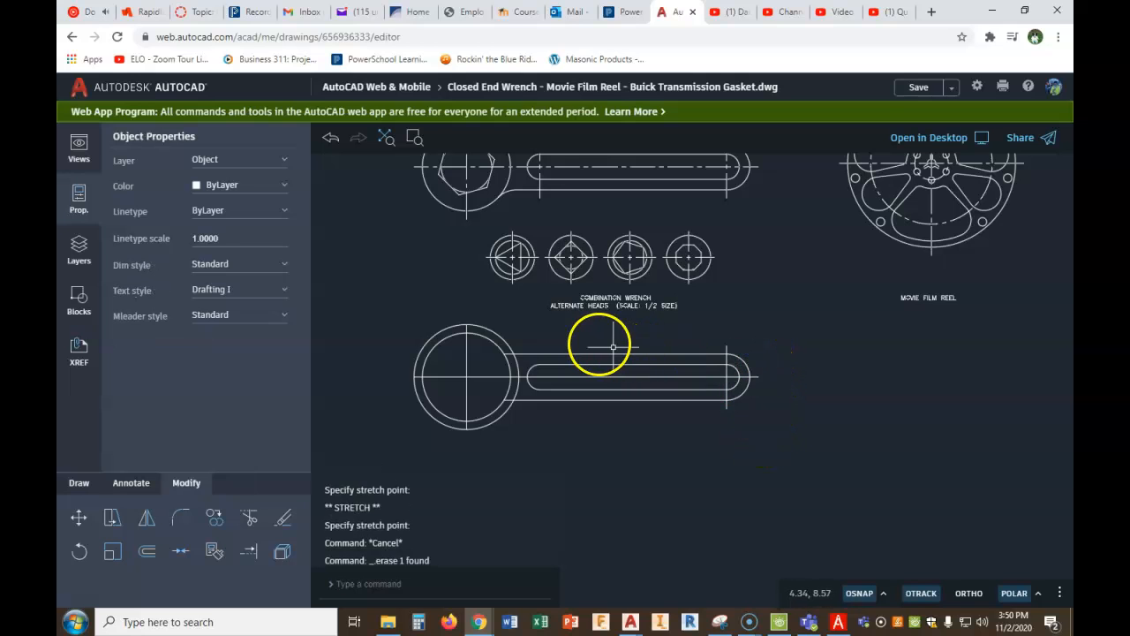
left_click(495, 334)
key("Delete")
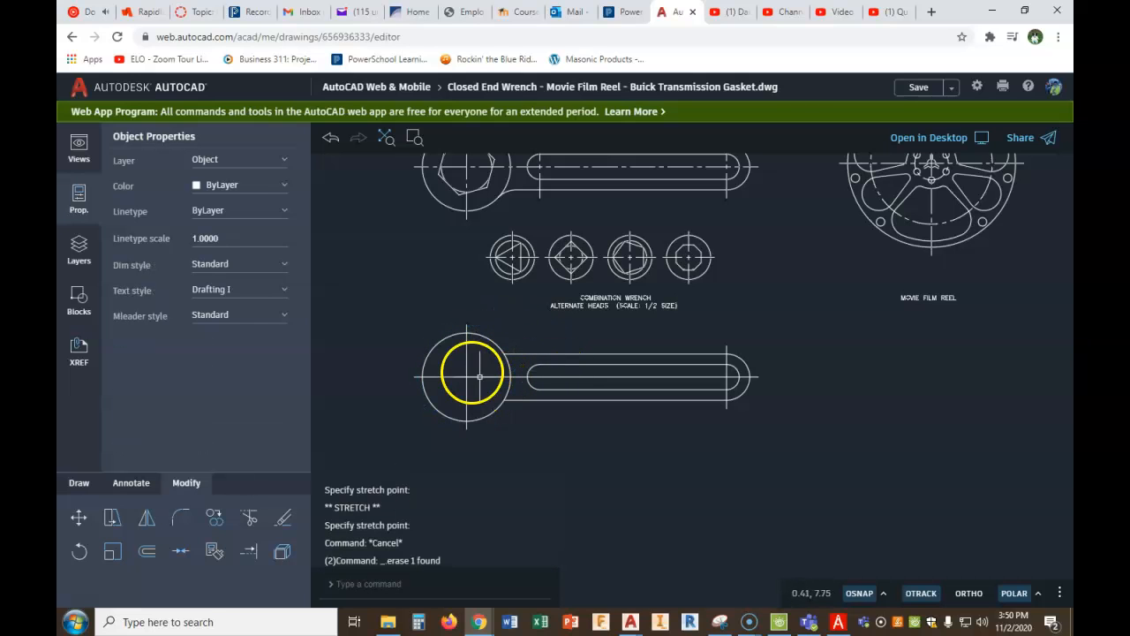
- Assign the long horizontal centre line and the vertical line at the handle's rounded end to the Center layer
left_click_drag(474, 357, 445, 398)
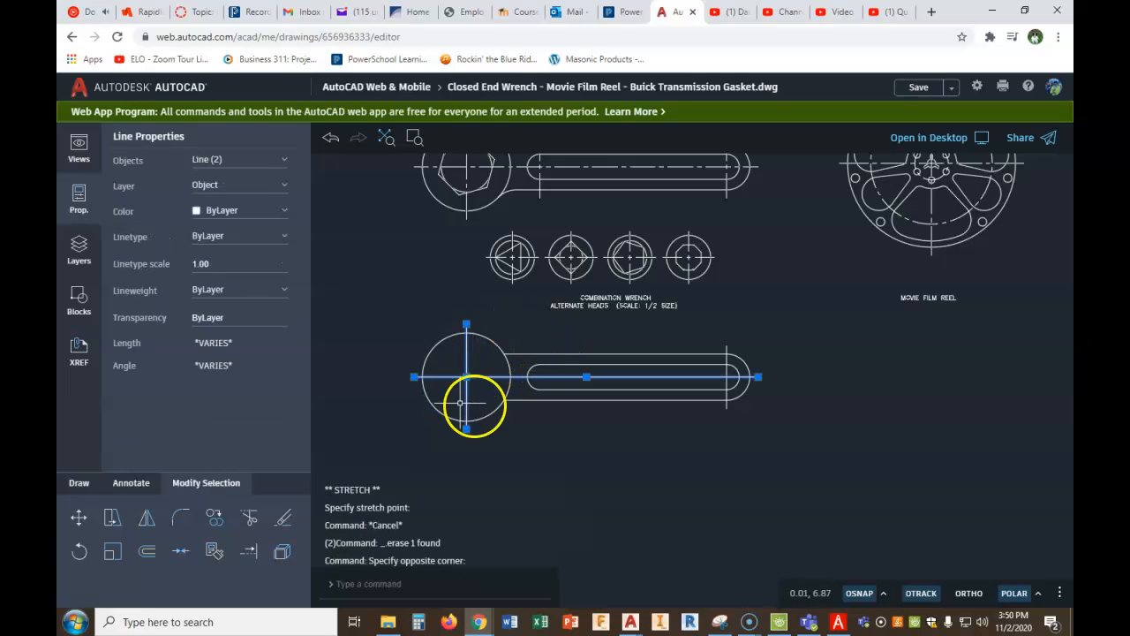
left_click(727, 346)
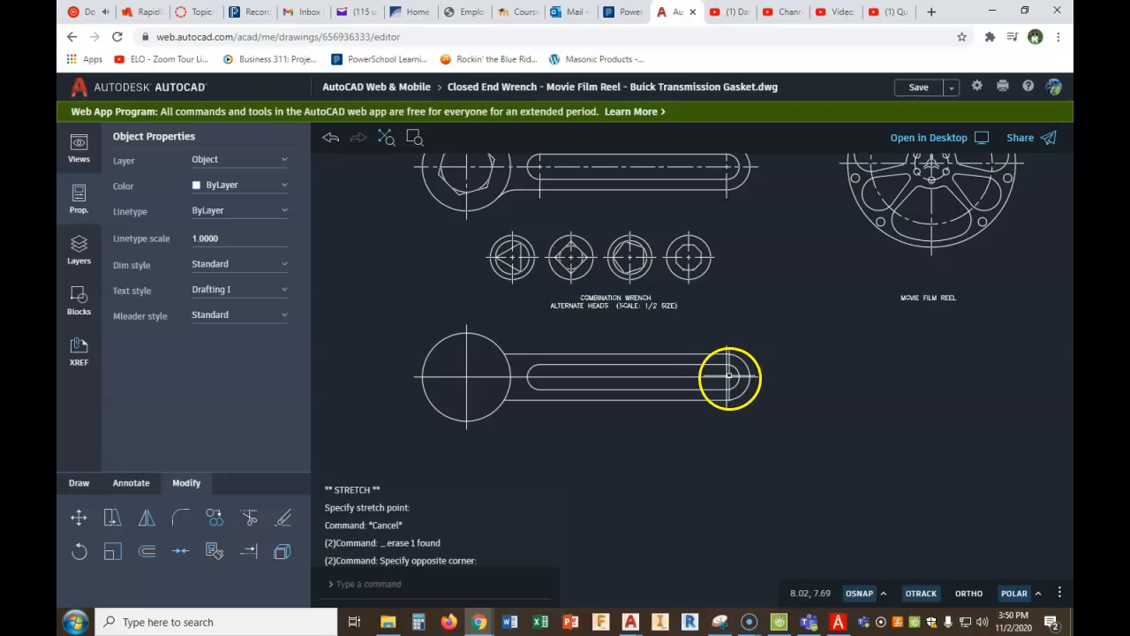
left_click(731, 375)
left_click(704, 382)
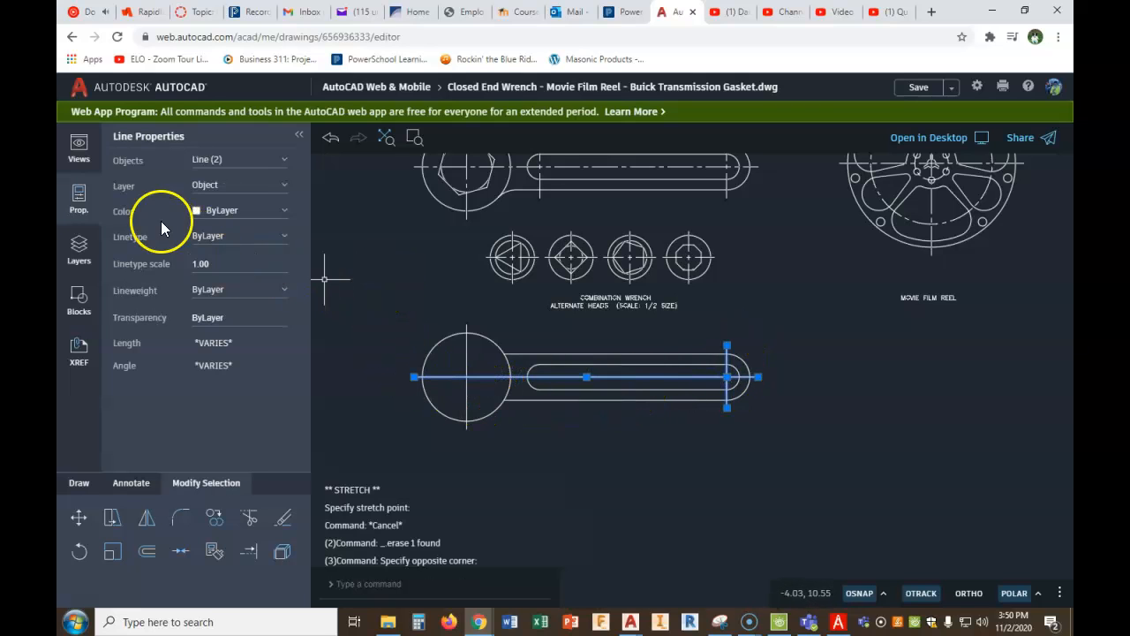
left_click(81, 200)
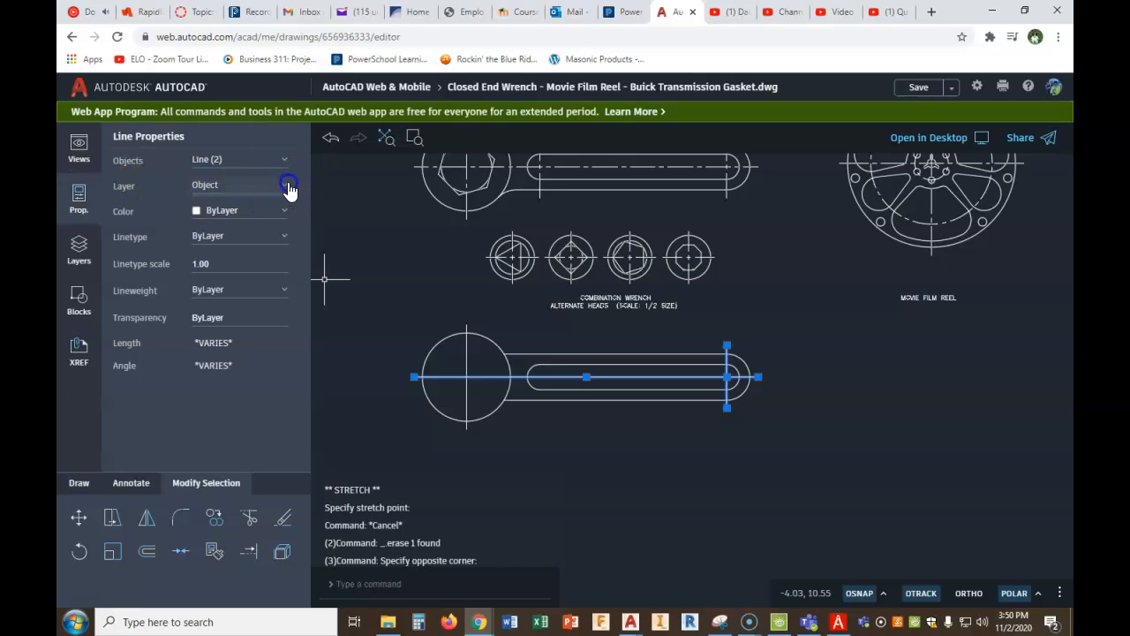
left_click(288, 188)
left_click(228, 166)
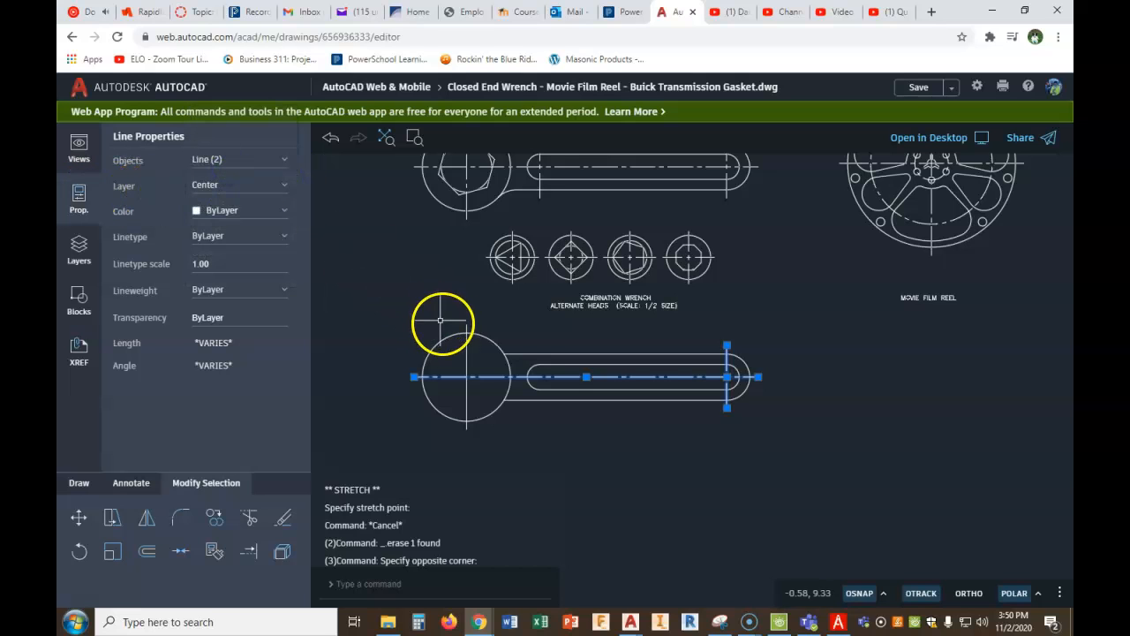
- Put the wrench head's vertical centre line on the Center layer and clear the selection
left_click(465, 359)
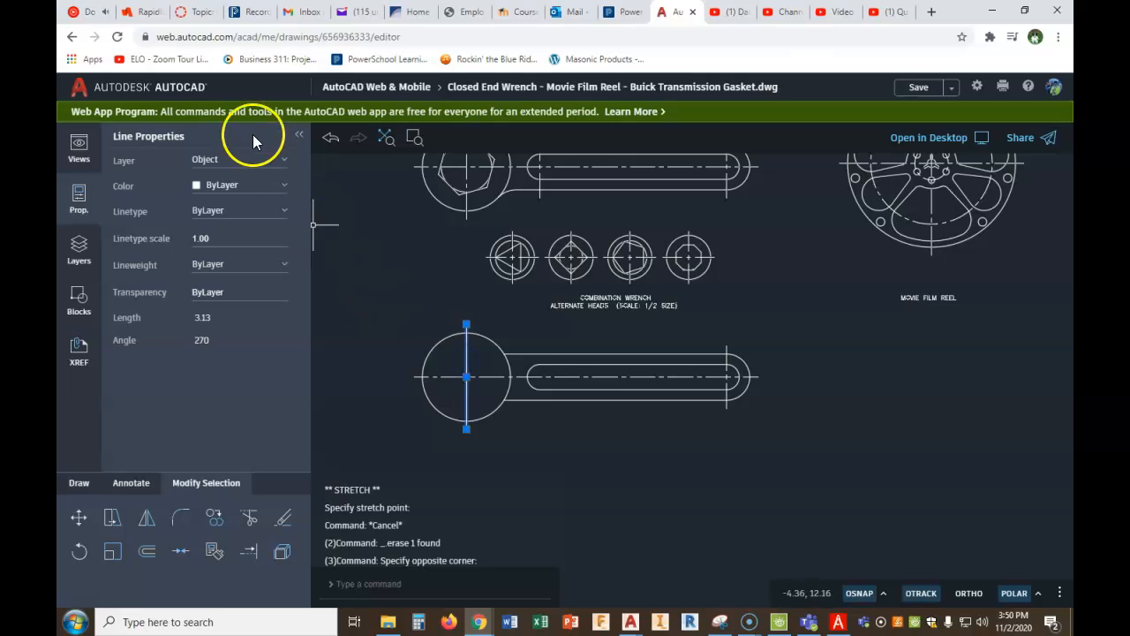
left_click(240, 162)
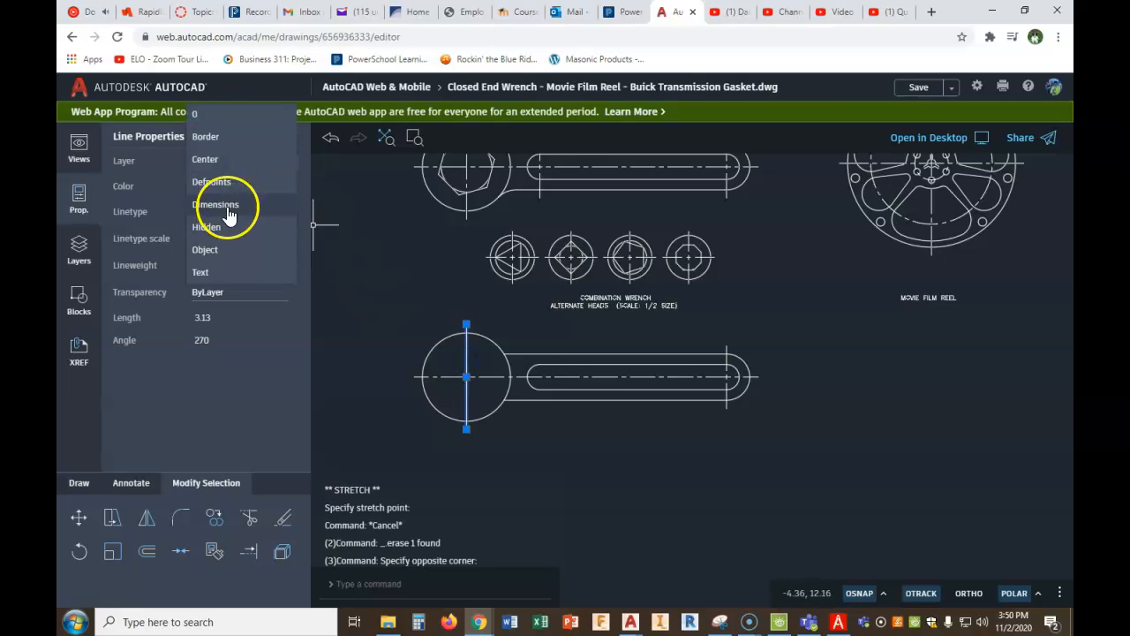
key("Escape")
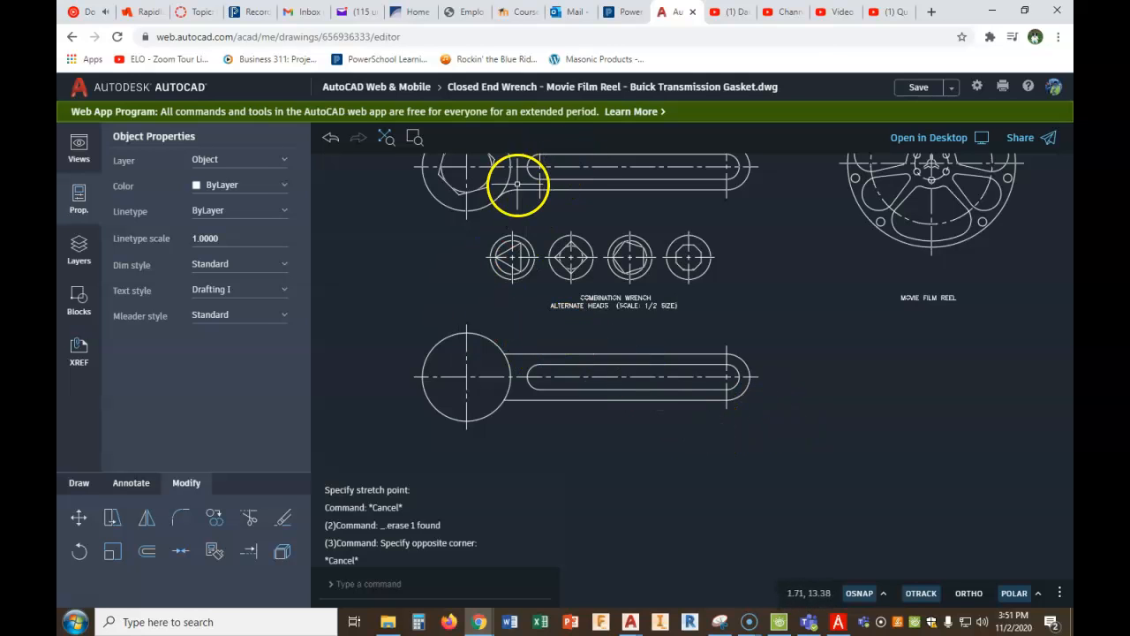
- Compare with the finished wrench above, then switch to PDF Architect to examine the dimensioned closed-end wrench figure
middle_click_drag(521, 191, 501, 274)
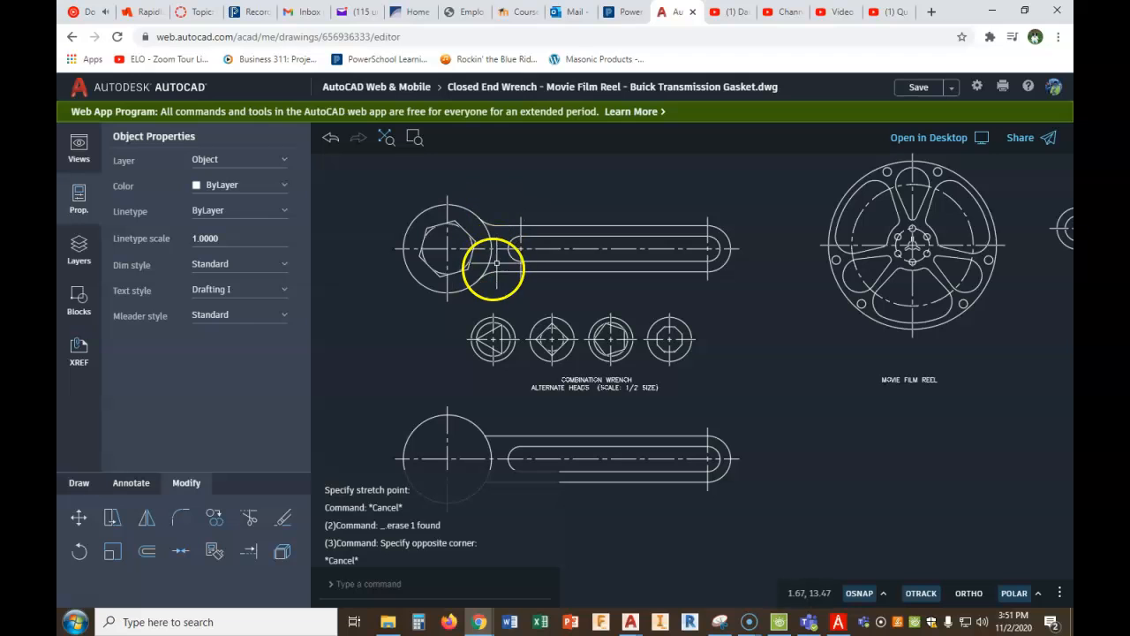
left_click(839, 622)
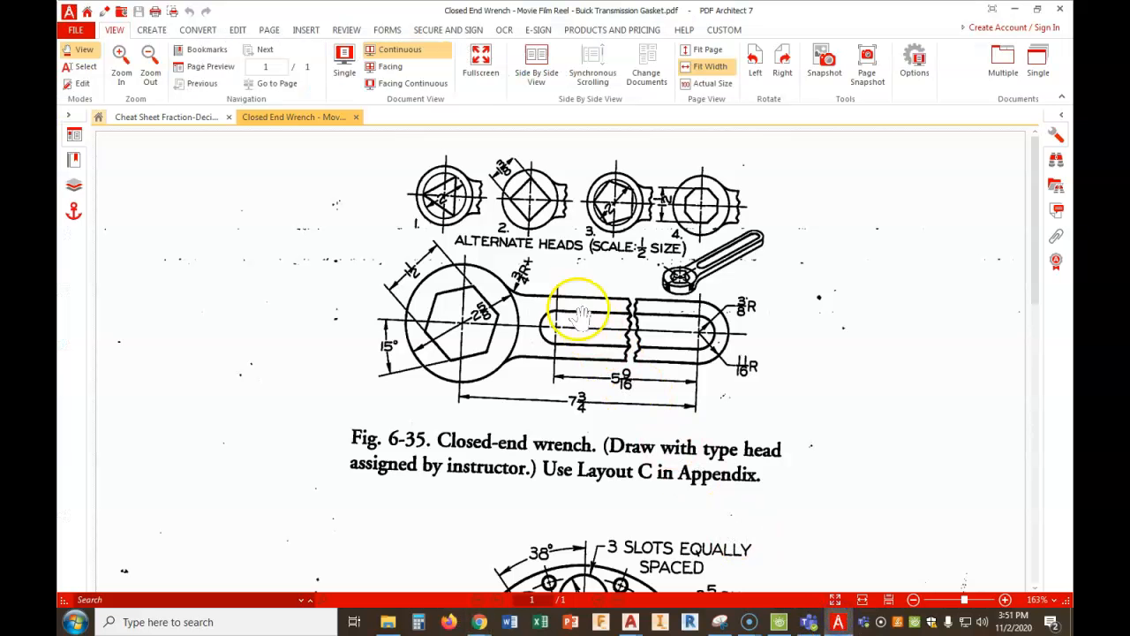
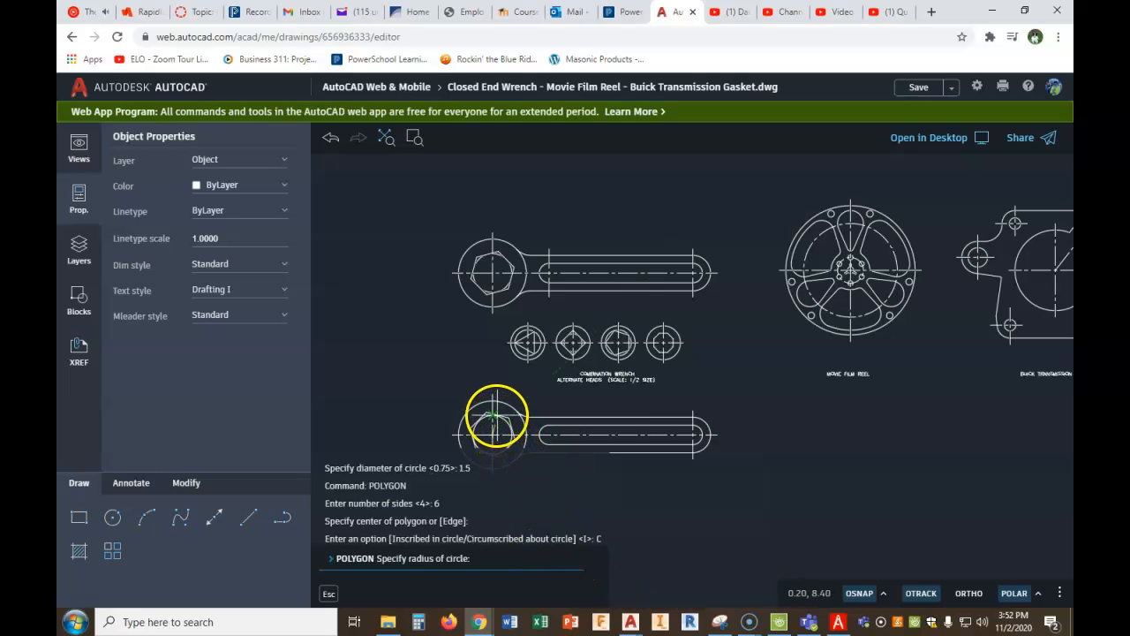
- Finish the hexagon circumscribed about the 1.5-diameter circle in the wrench head, and check its orientation in the PDF Architect figure
left_click(492, 413)
middle_click_drag(507, 409, 514, 316)
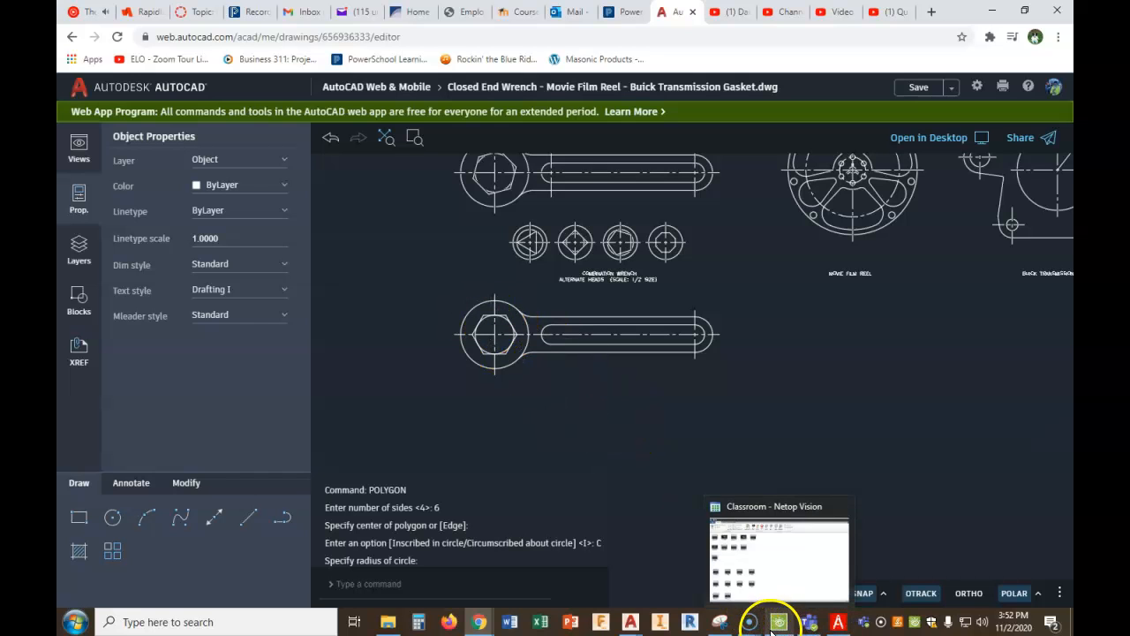
left_click(771, 570)
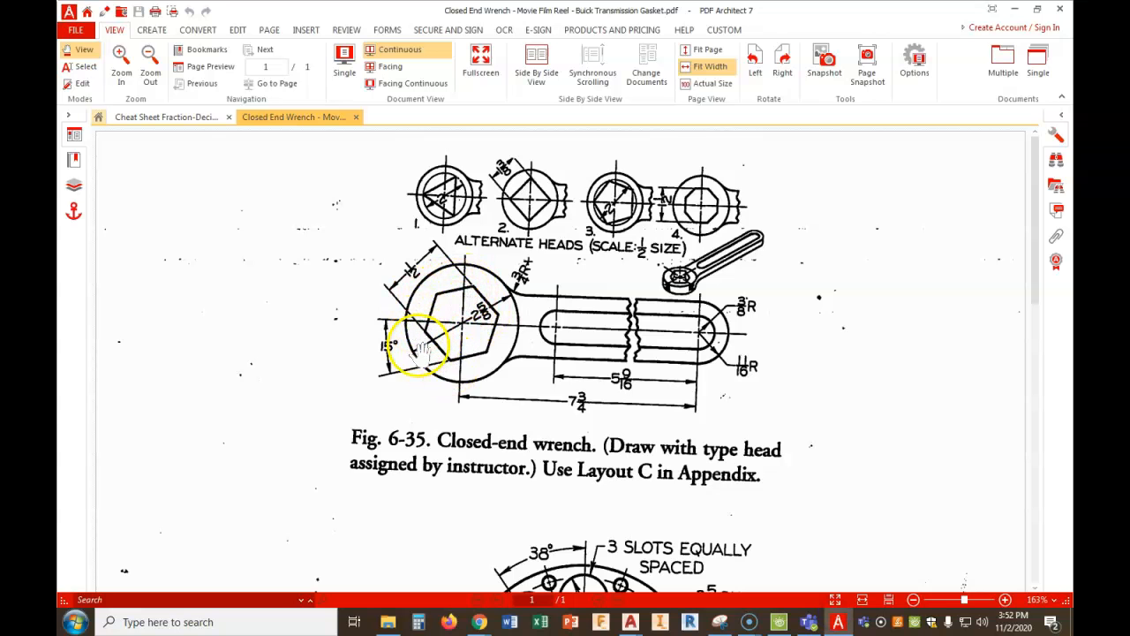
mouse_move(481, 626)
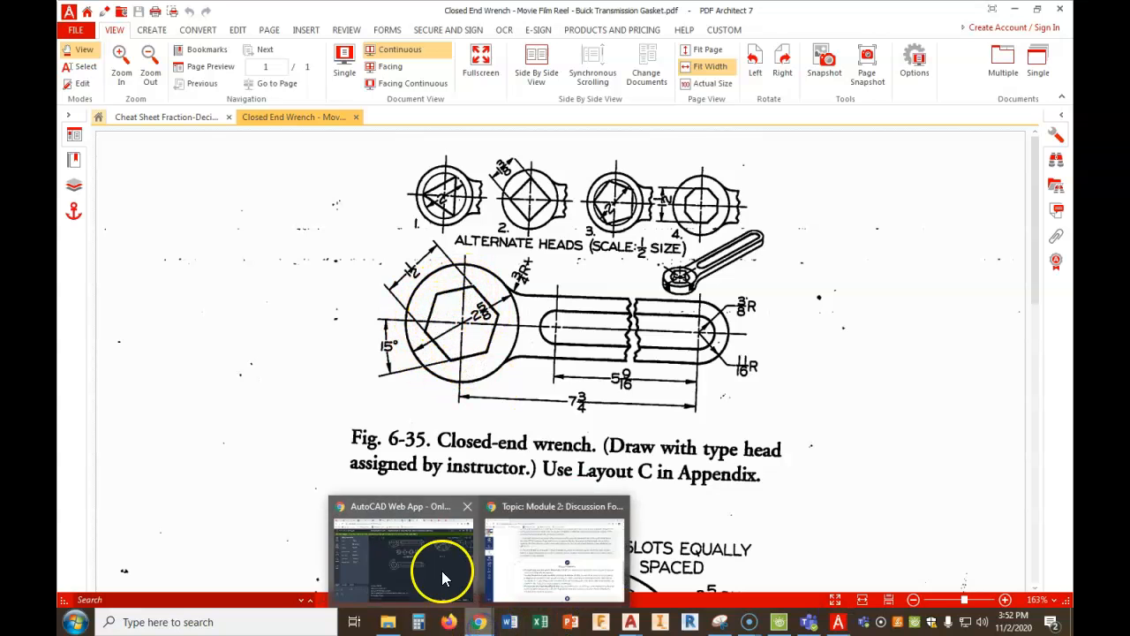
left_click(443, 574)
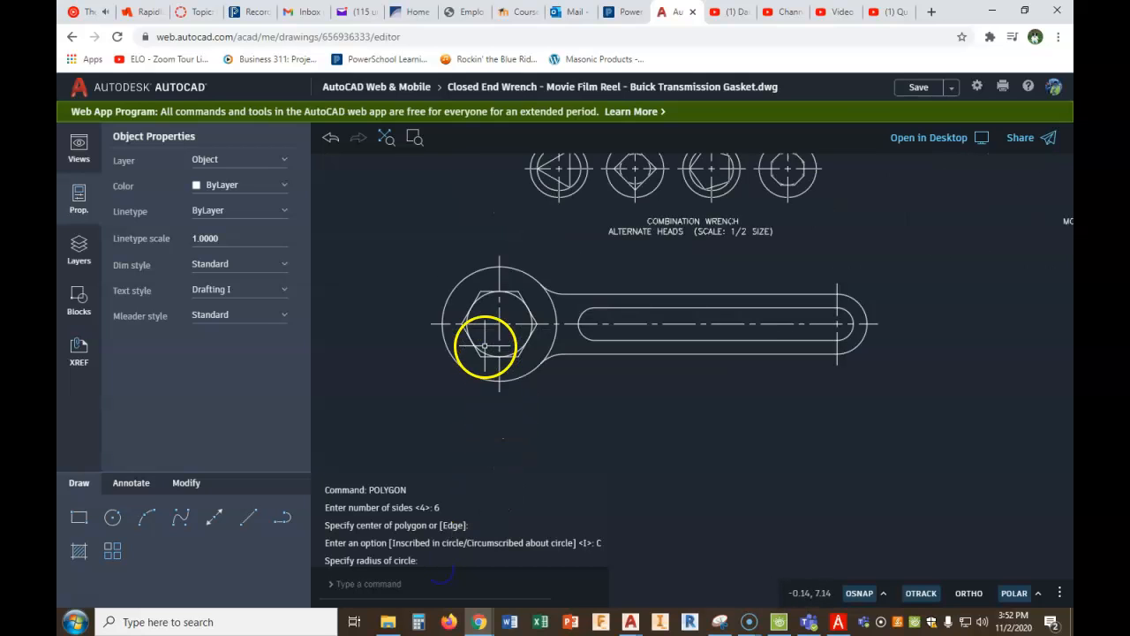
- Try to rotate the hexagon about the wrench head's centre by a freely picked angle
scroll(485, 347, "up", 1)
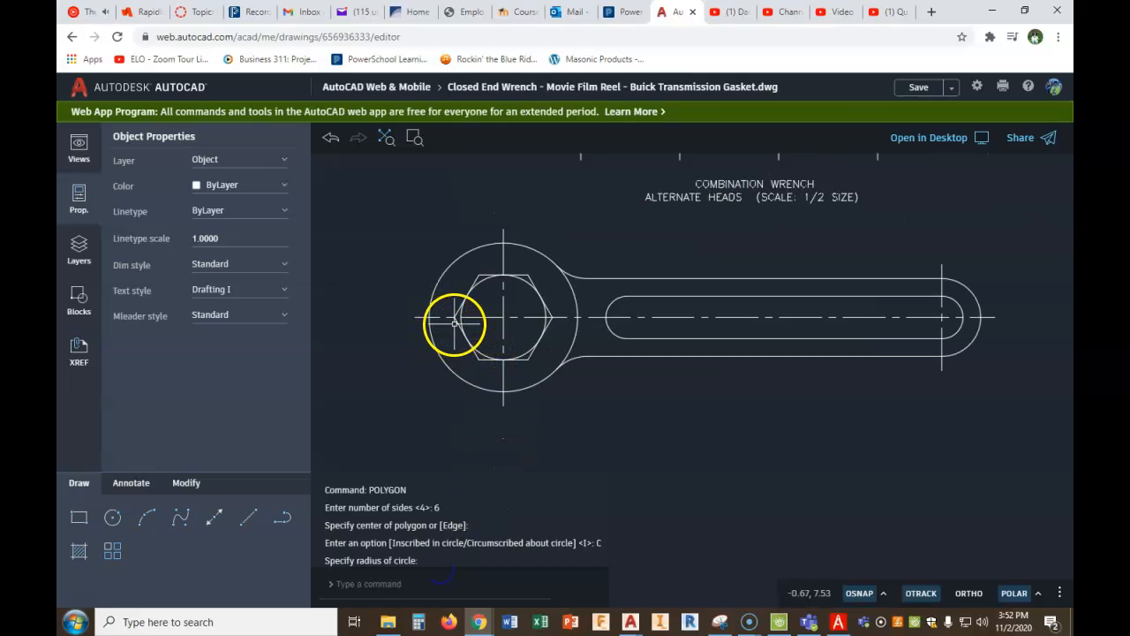
left_click(458, 319)
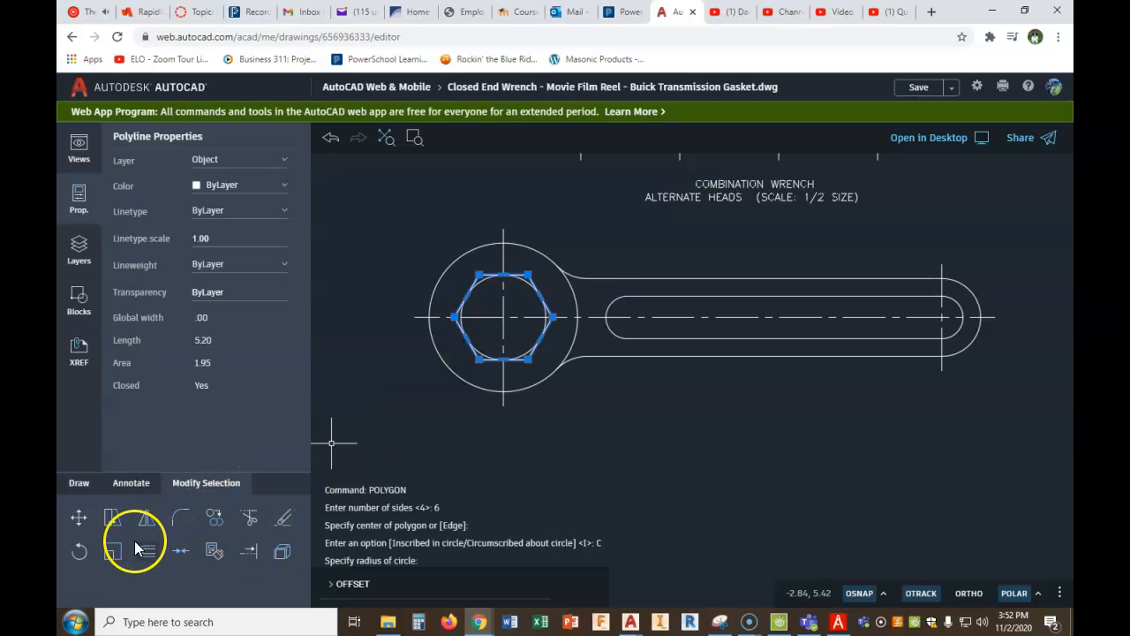
left_click(79, 552)
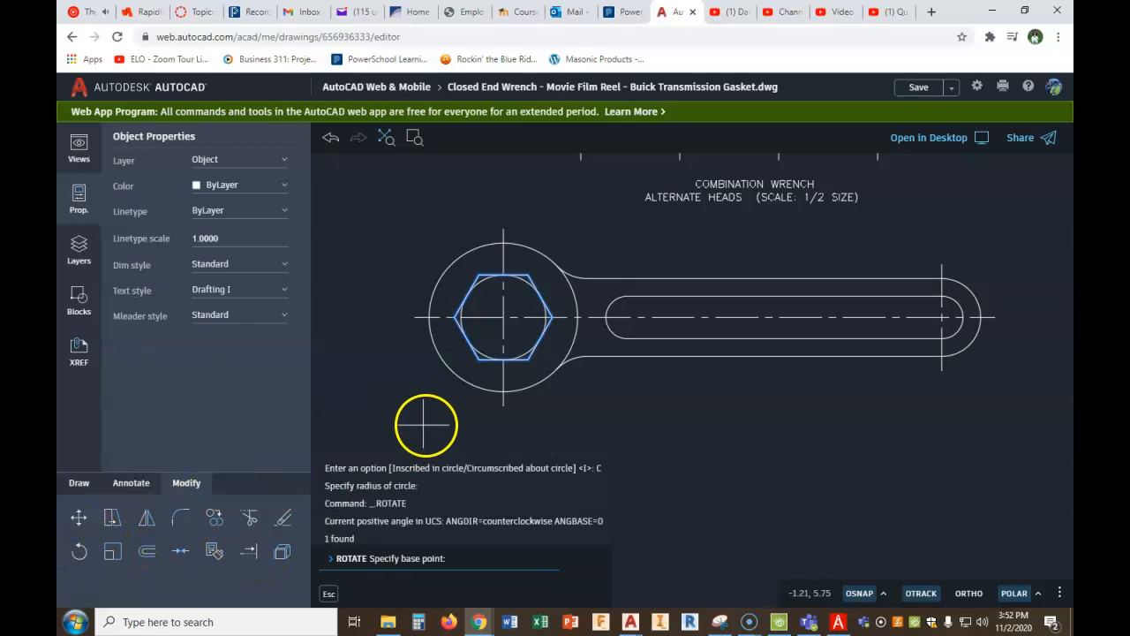
left_click(503, 316)
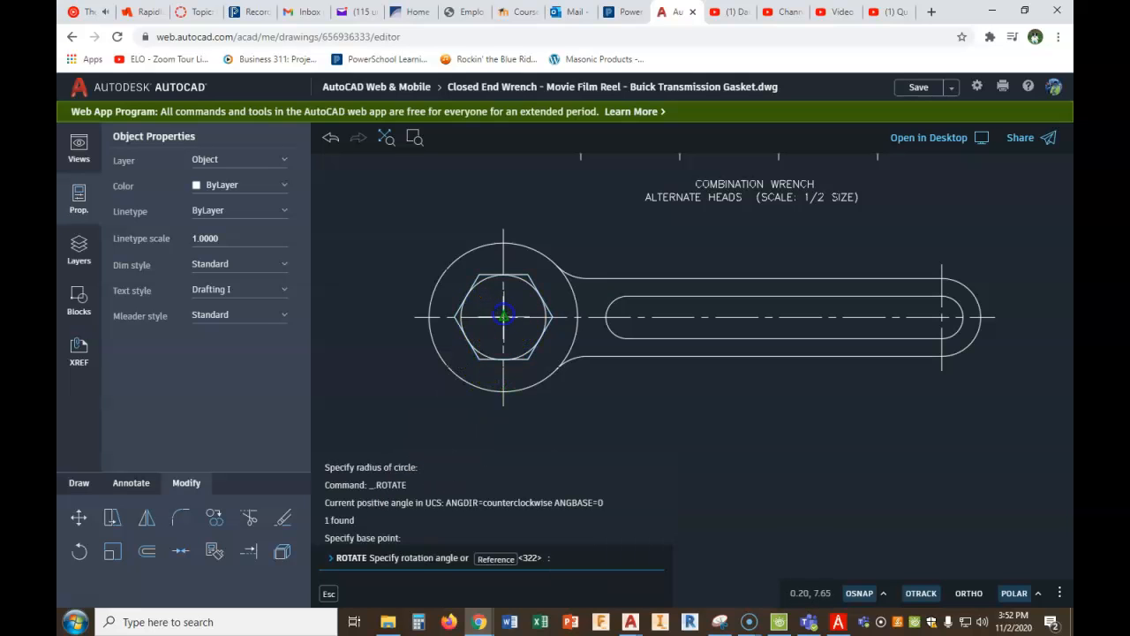
left_click(588, 228)
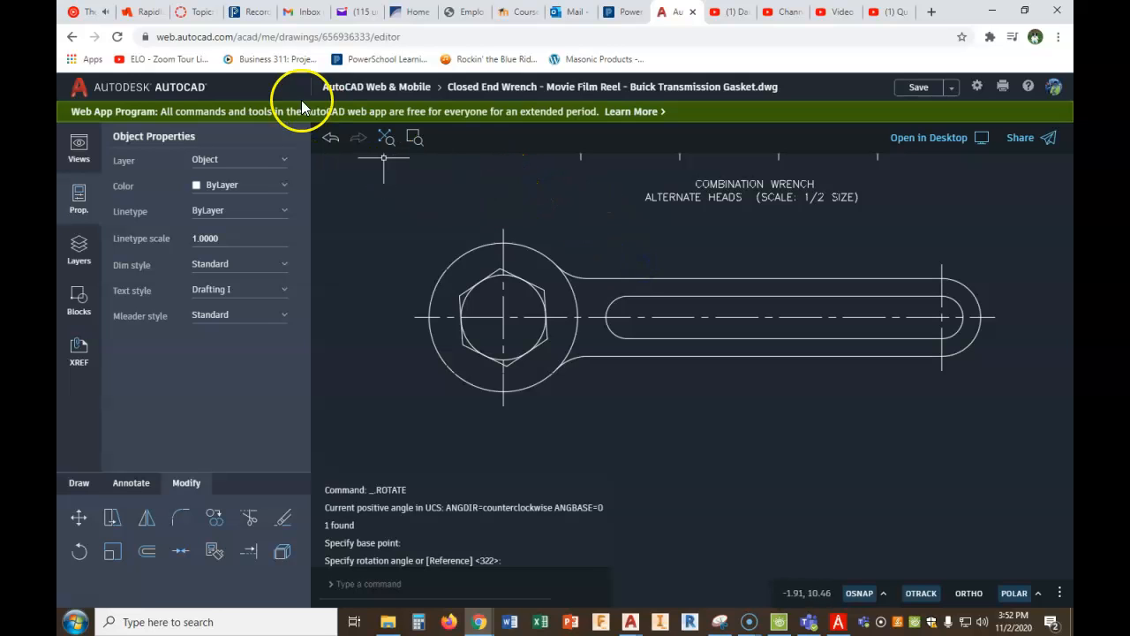
- Rotate the hexagon 15 degrees about the wrench head's centre
left_click(83, 551)
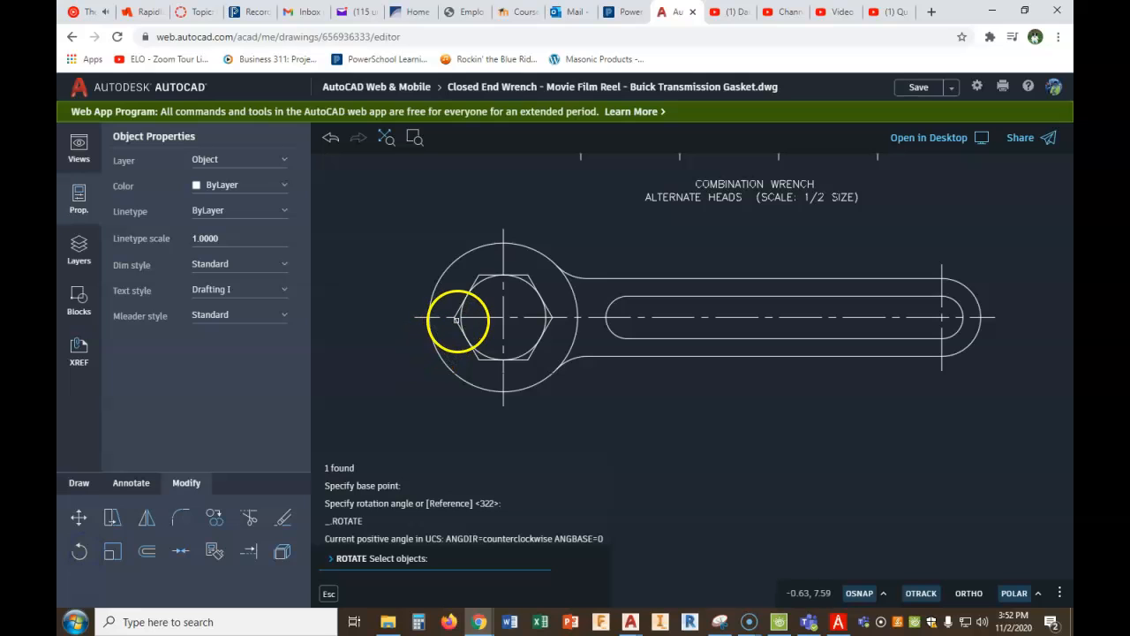
left_click(460, 322)
right_click(451, 330)
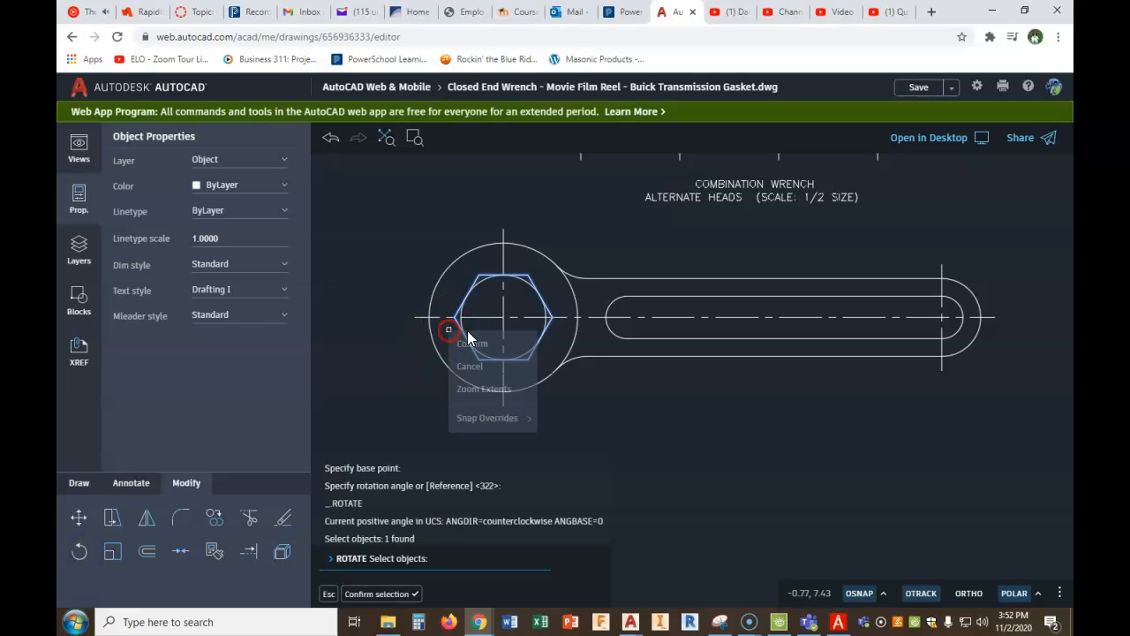
left_click(489, 349)
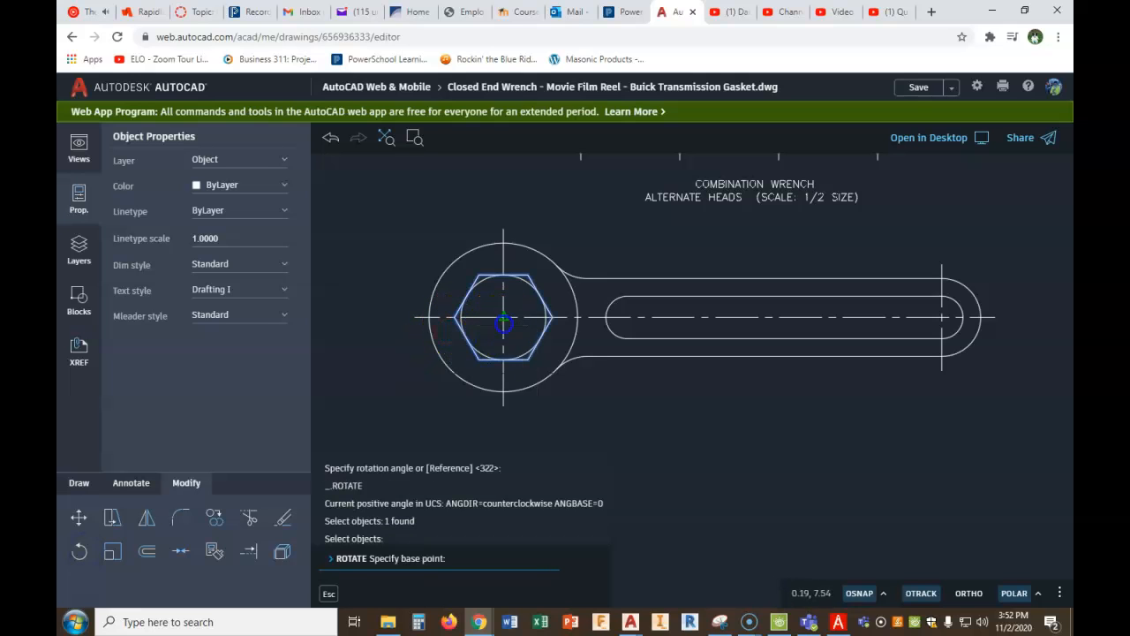
left_click(504, 322)
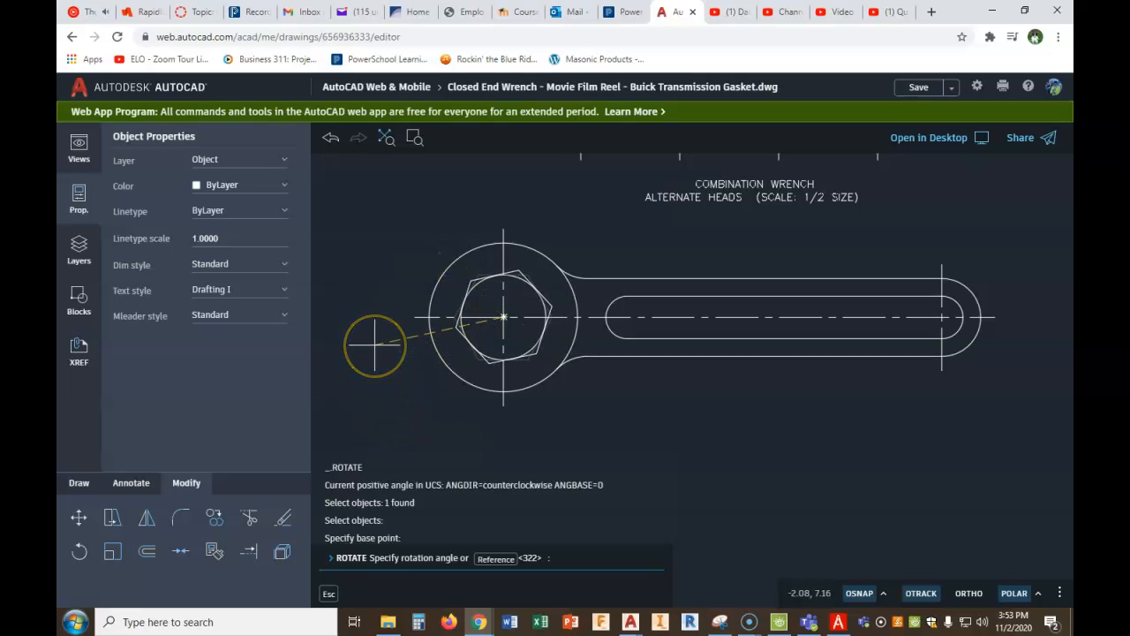
key("Return")
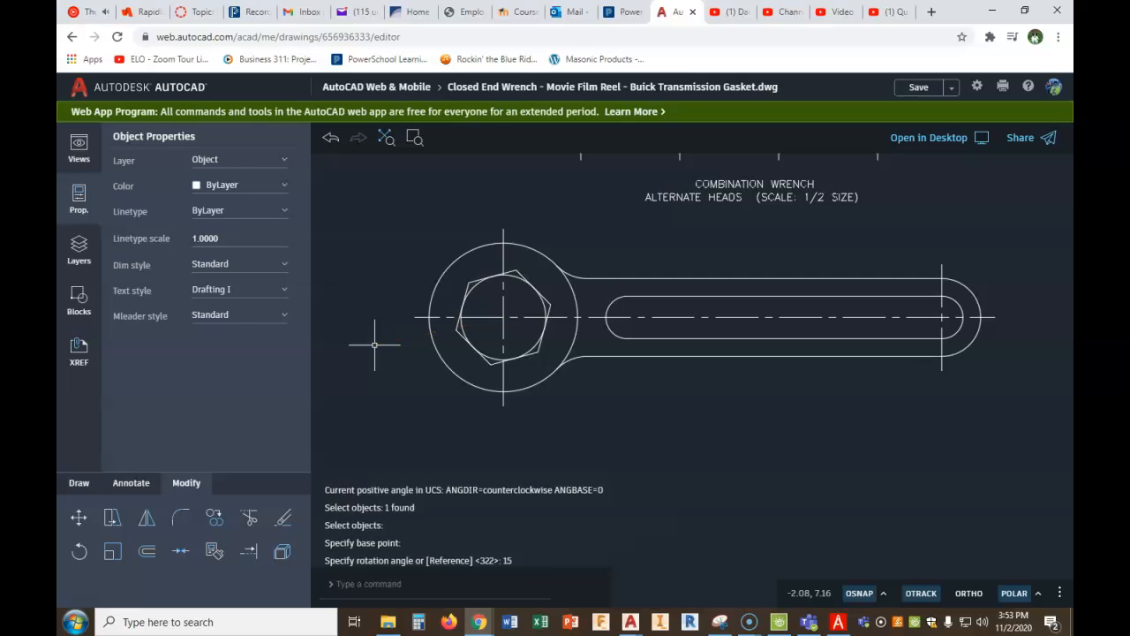
- Examine the alternate heads in the PDF Architect figure, and return to the AutoCAD drawing with the empty area below the wrench in view
scroll(527, 374, "down", 1)
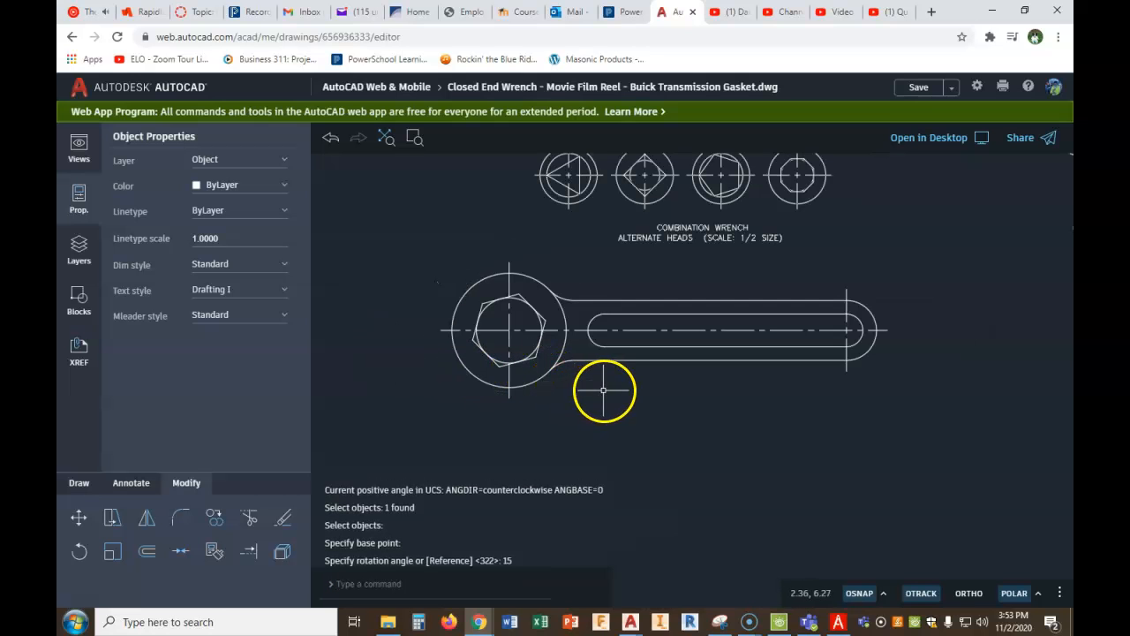
left_click(839, 622)
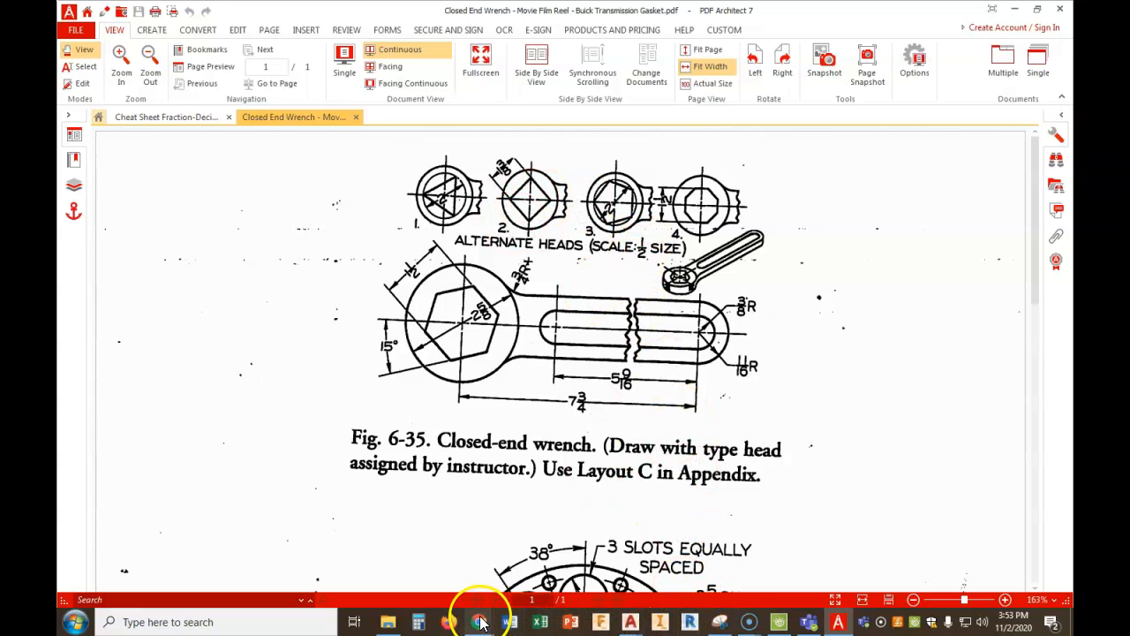
mouse_move(479, 621)
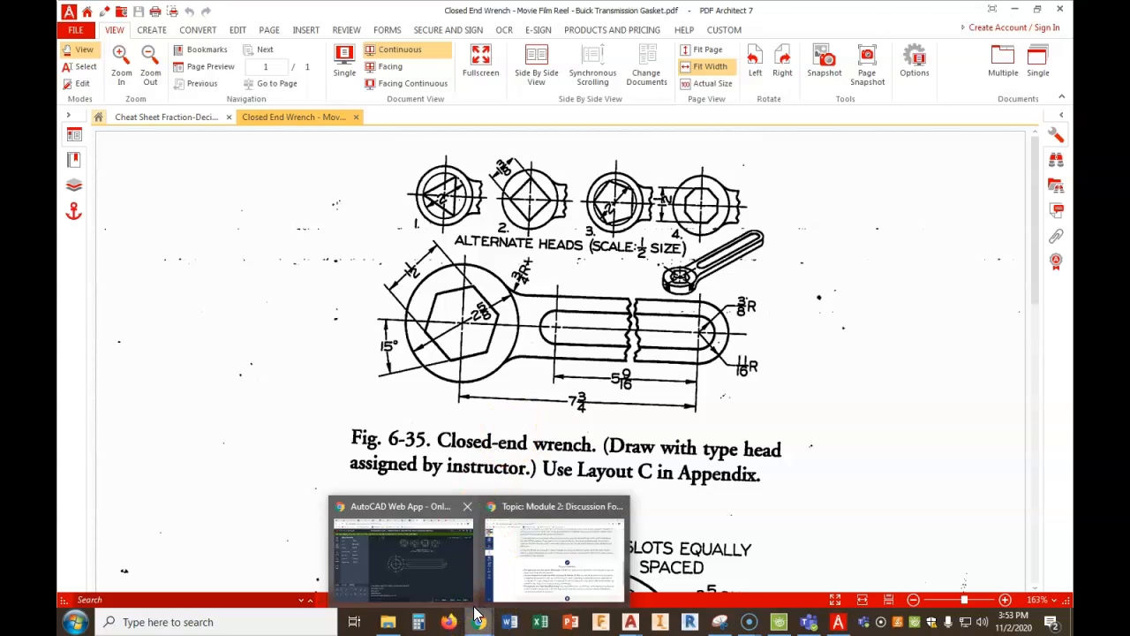
left_click(454, 565)
scroll(577, 415, "down", 1)
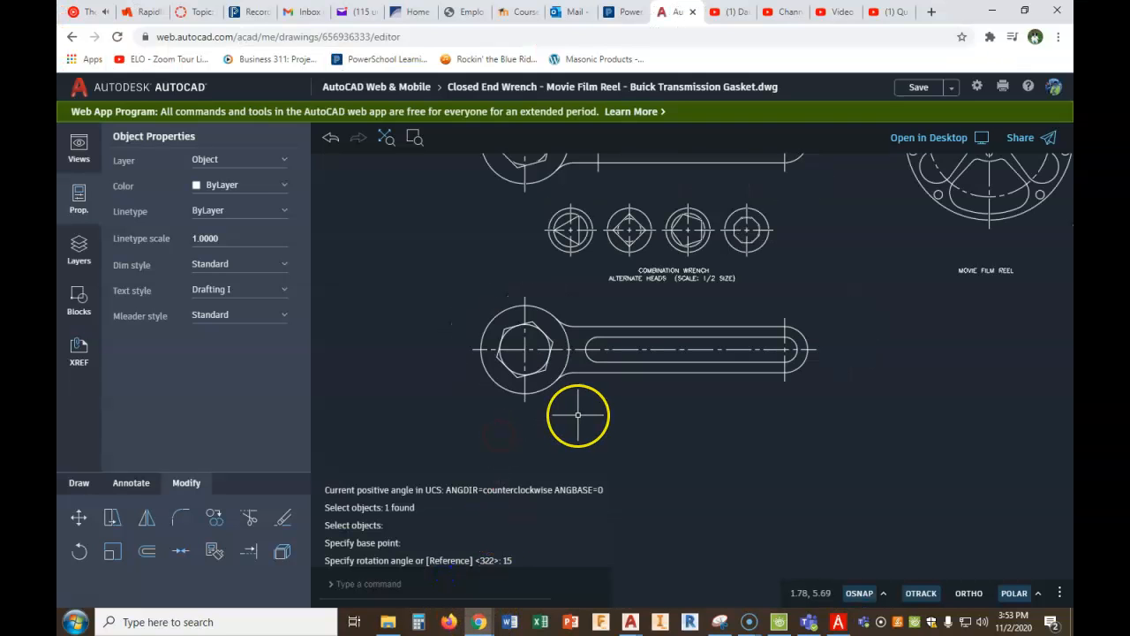
scroll(578, 416, "down", 1)
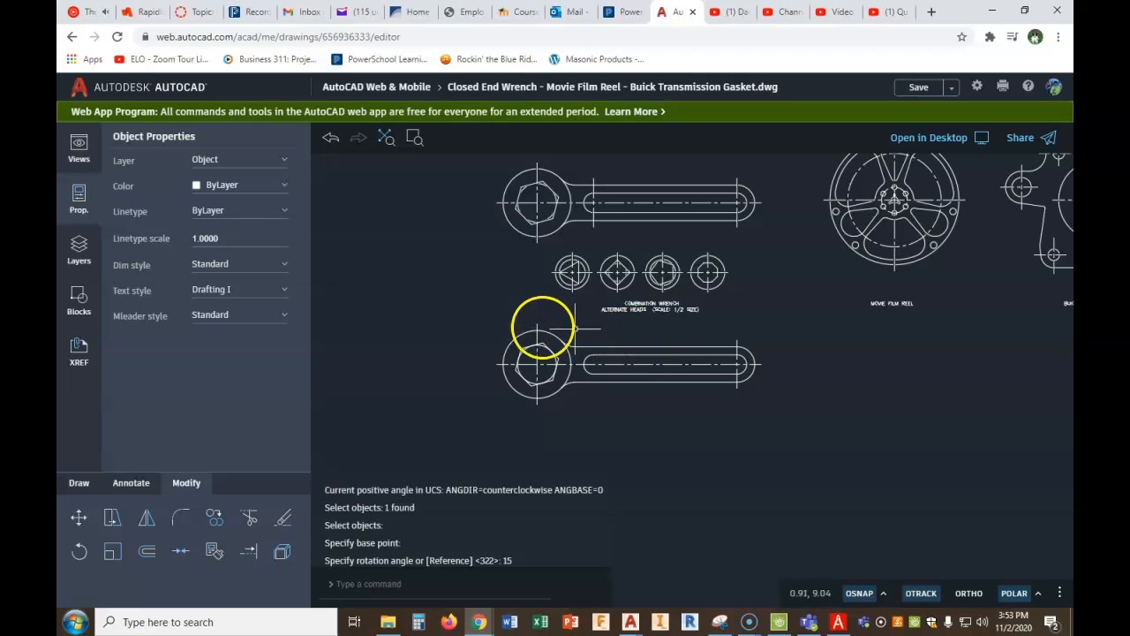
middle_click_drag(486, 307, 485, 224)
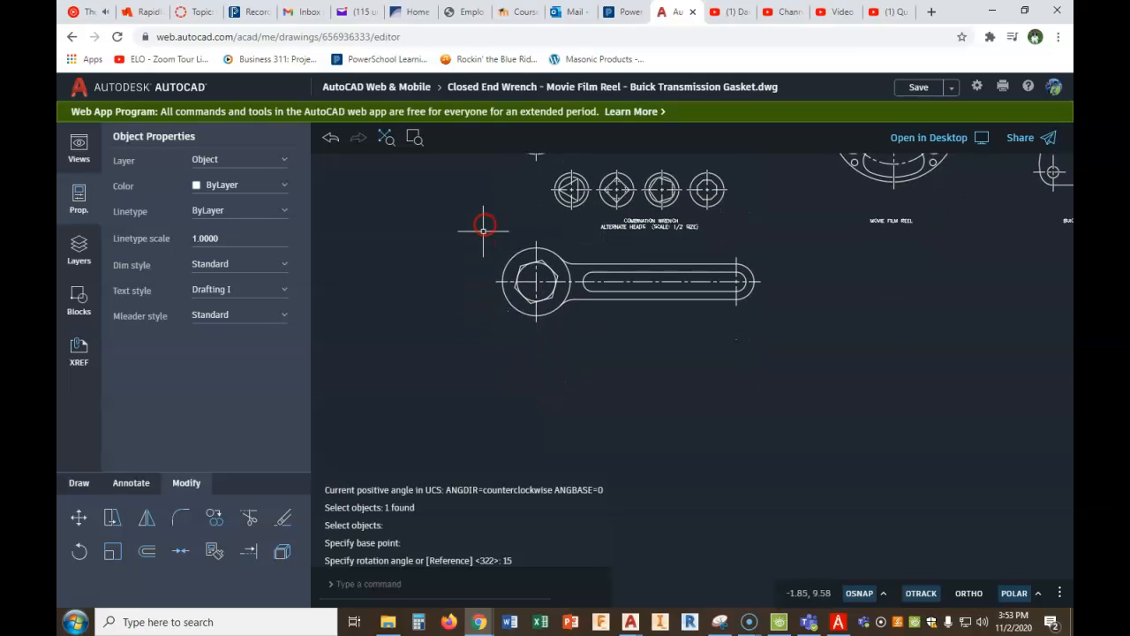
left_click(215, 521)
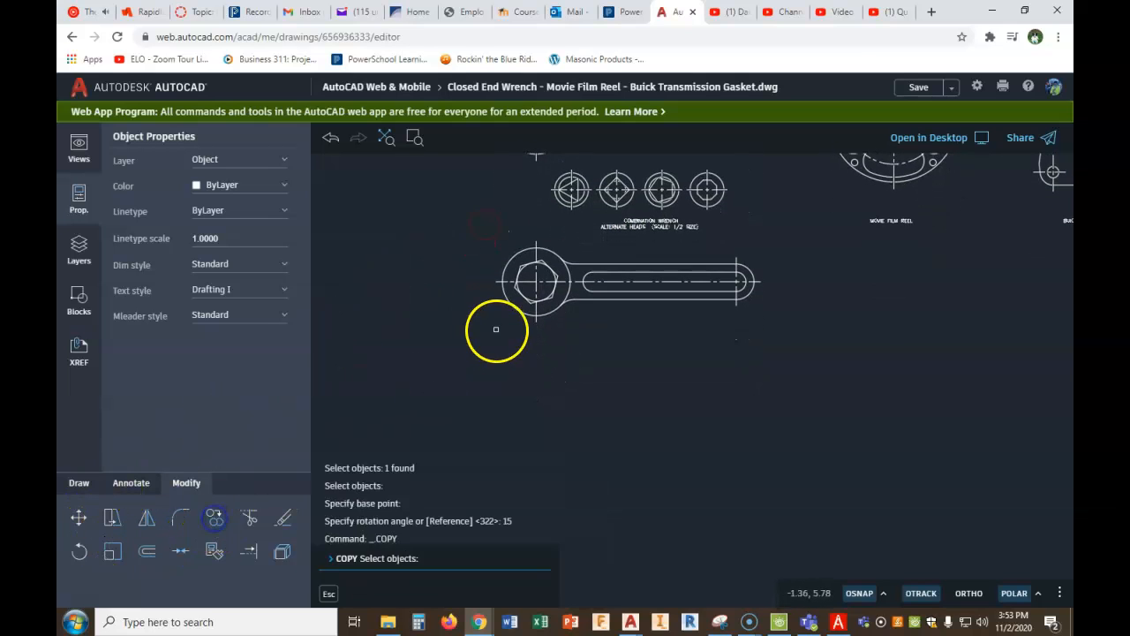
left_click(518, 307)
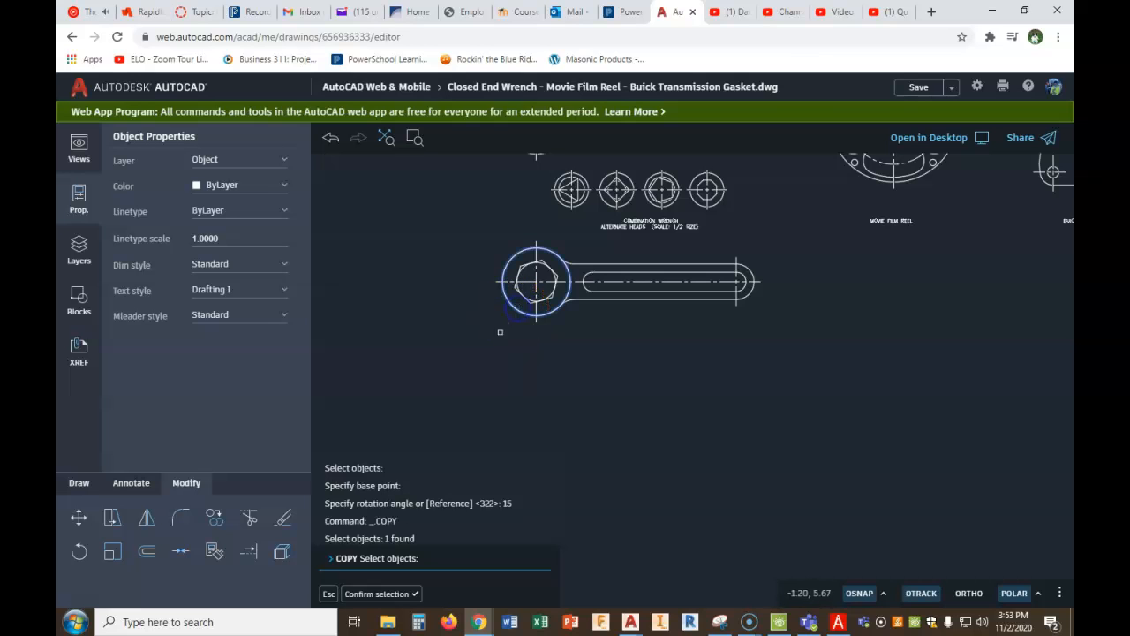
left_click(537, 245)
right_click(537, 245)
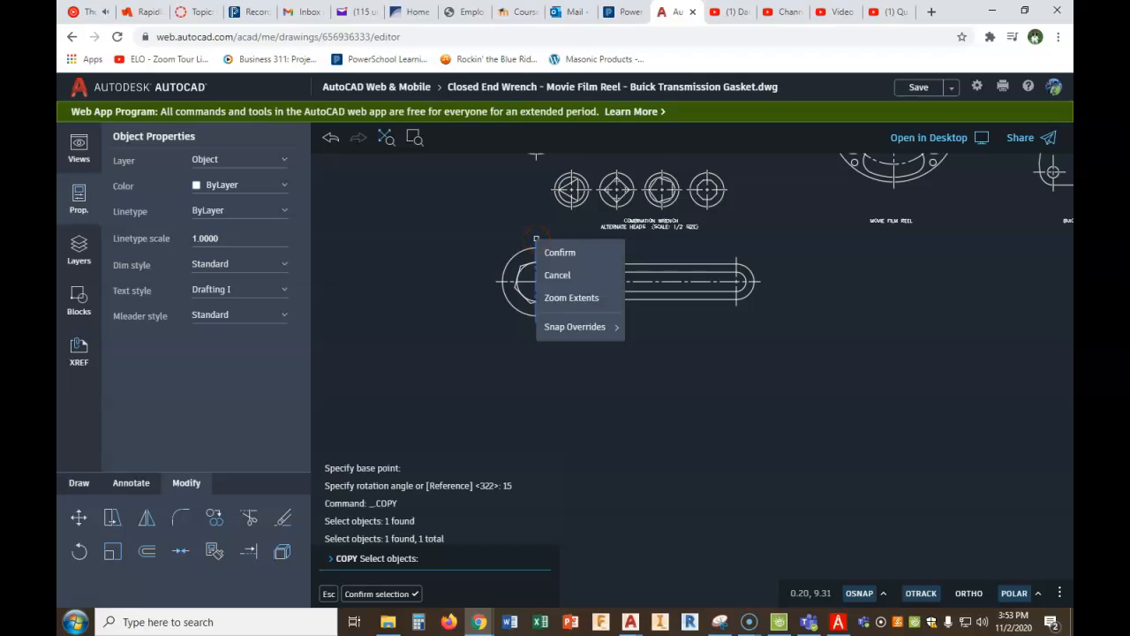
key("Escape")
key("Escape")
- Copy the wrench head's outer circle and vertical centre line straight down below the wrench, using the head's centre as base point
left_click_drag(549, 234, 525, 251)
left_click(213, 518)
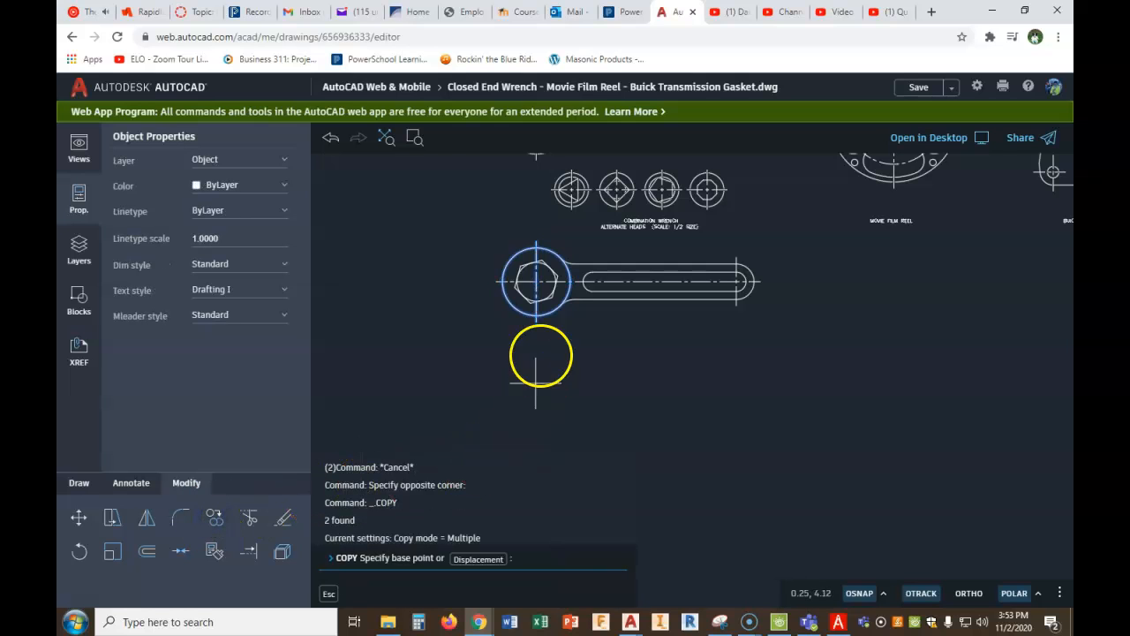
left_click(537, 281)
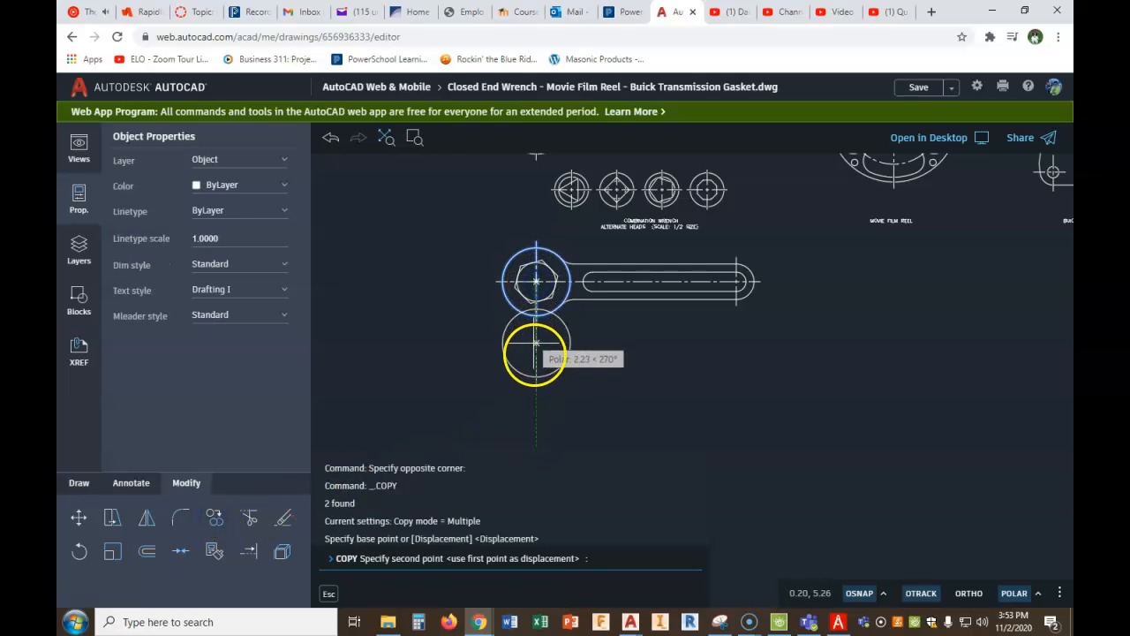
left_click(536, 380)
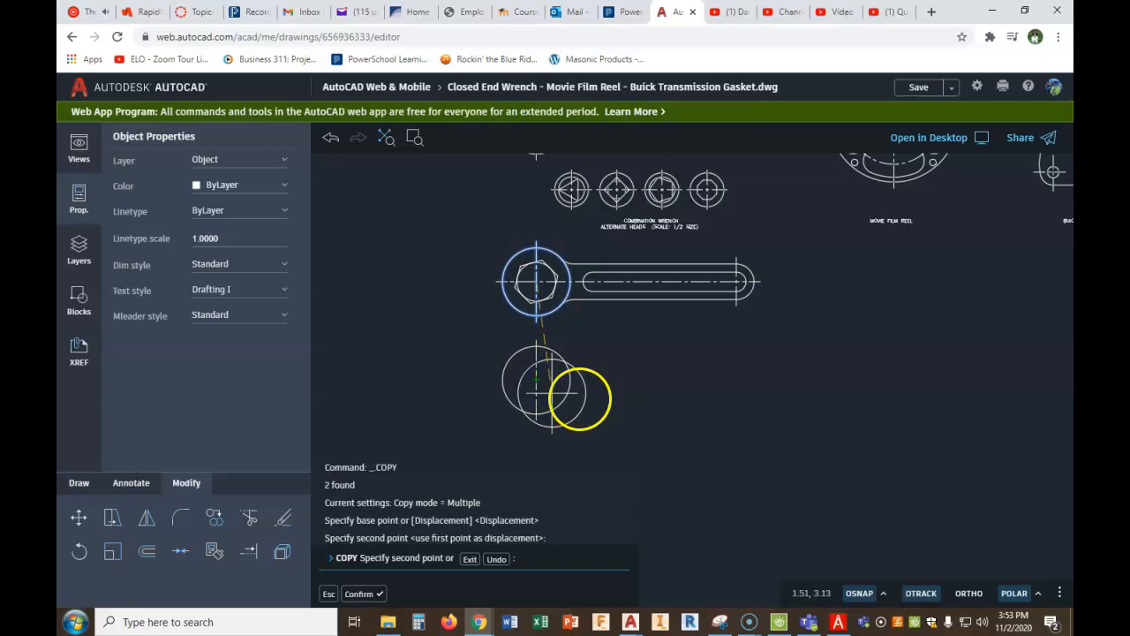
key("Escape")
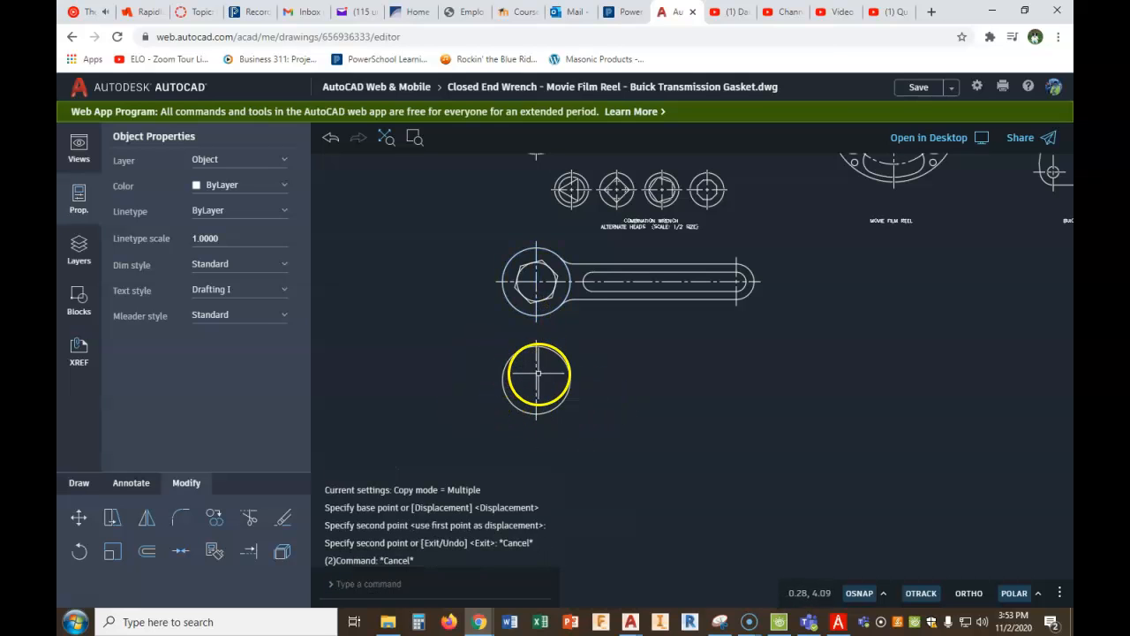
left_click(536, 380)
left_click(147, 518)
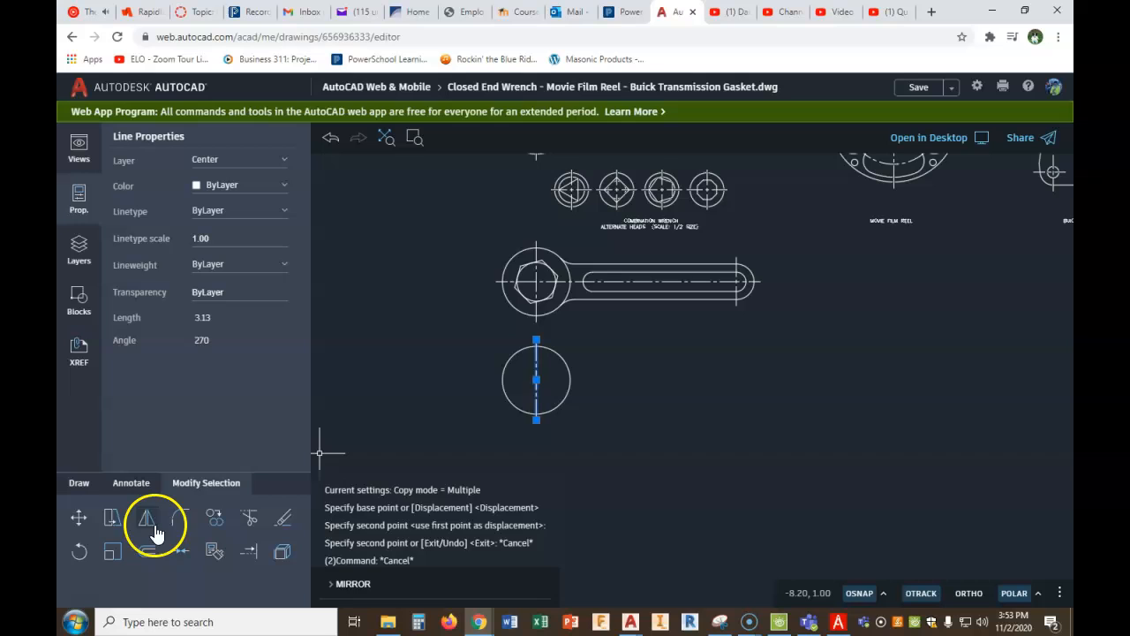
left_click(537, 381)
left_click(520, 396)
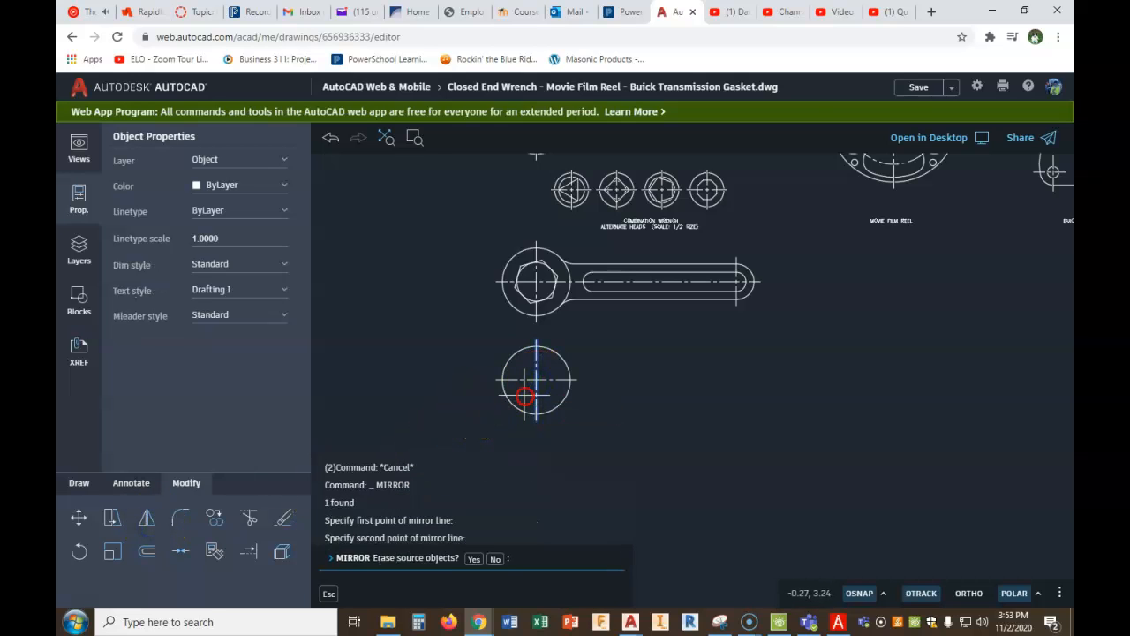
right_click(525, 402)
left_click(544, 410)
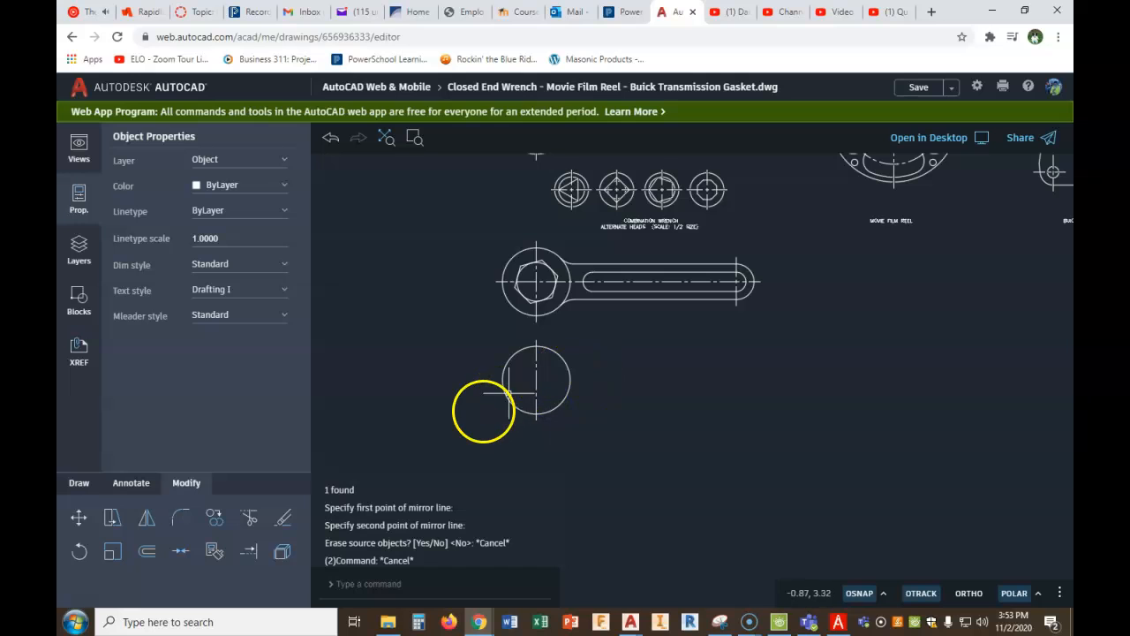
- Mirror the copied circle's vertical centre line about a diagonal through its centre to make the horizontal centre line, keeping the source line
left_click(146, 519)
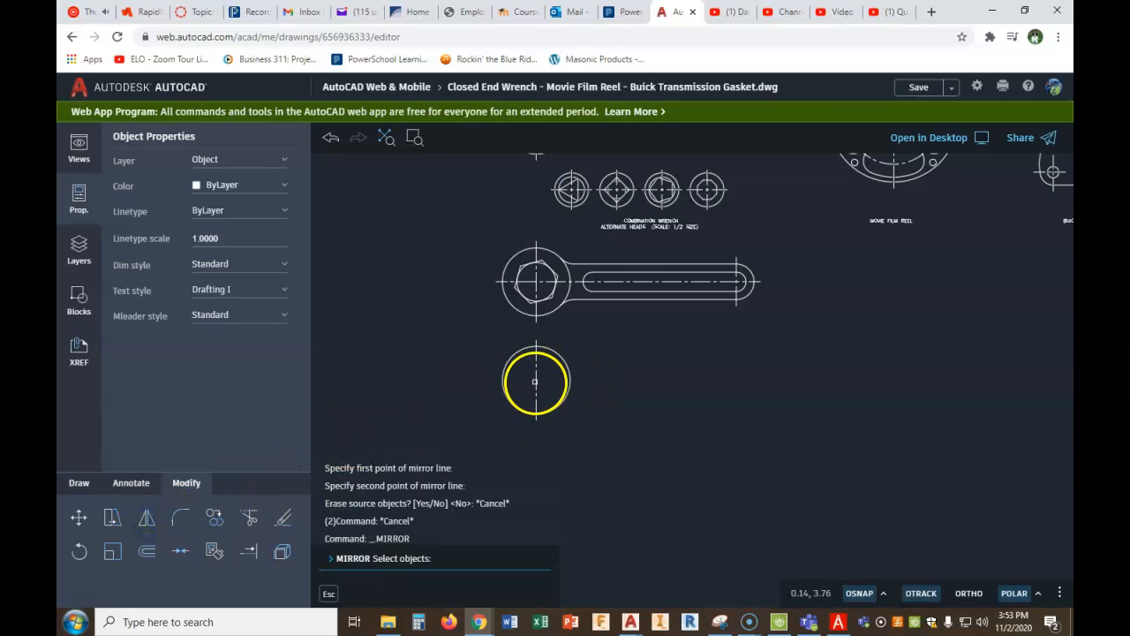
left_click(534, 381)
right_click(535, 379)
left_click(535, 376)
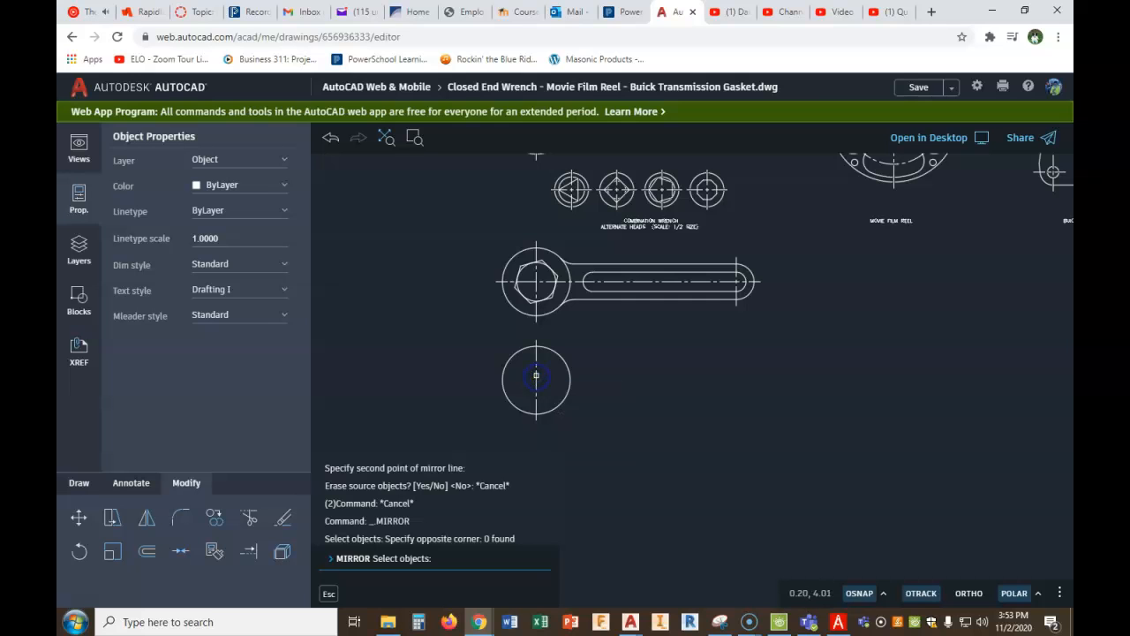
right_click(535, 378)
left_click(558, 392)
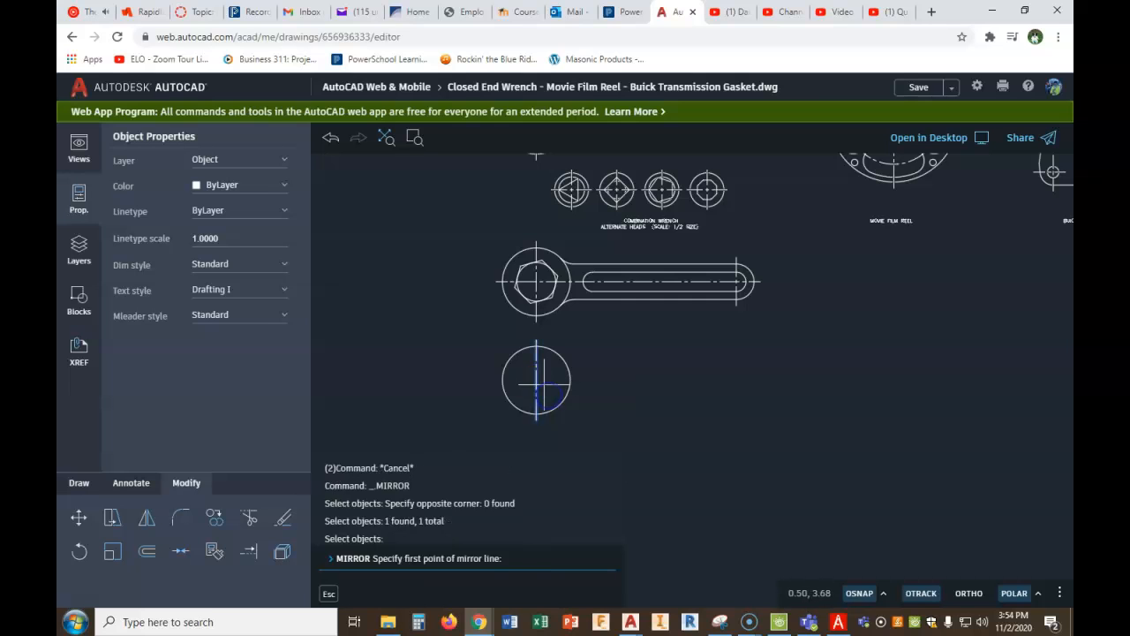
left_click(536, 380)
left_click(521, 395)
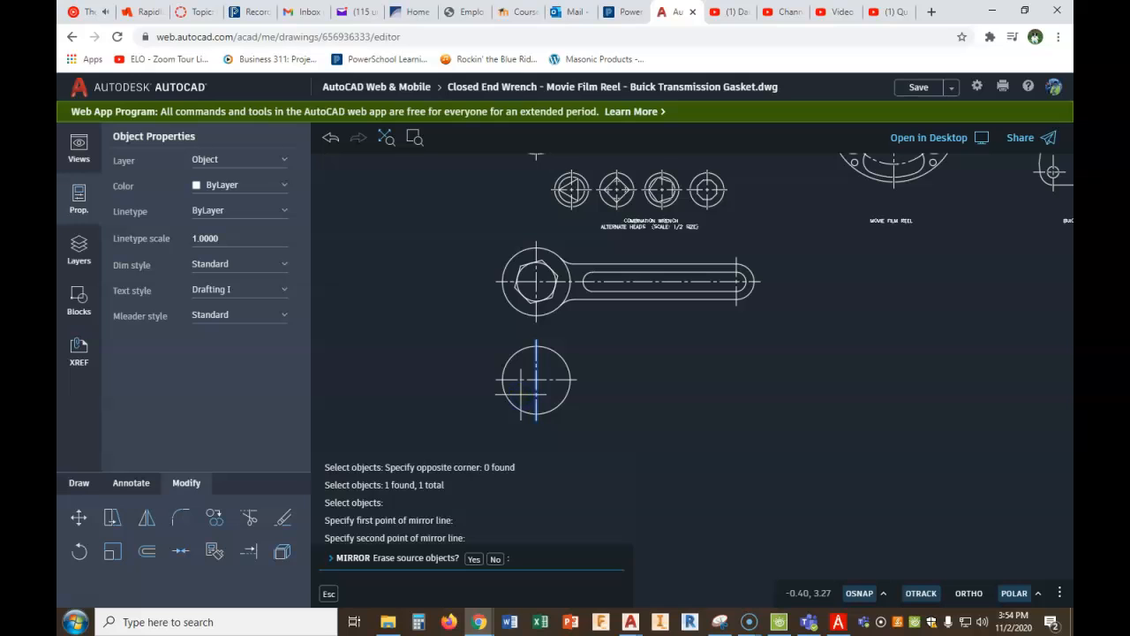
left_click(496, 560)
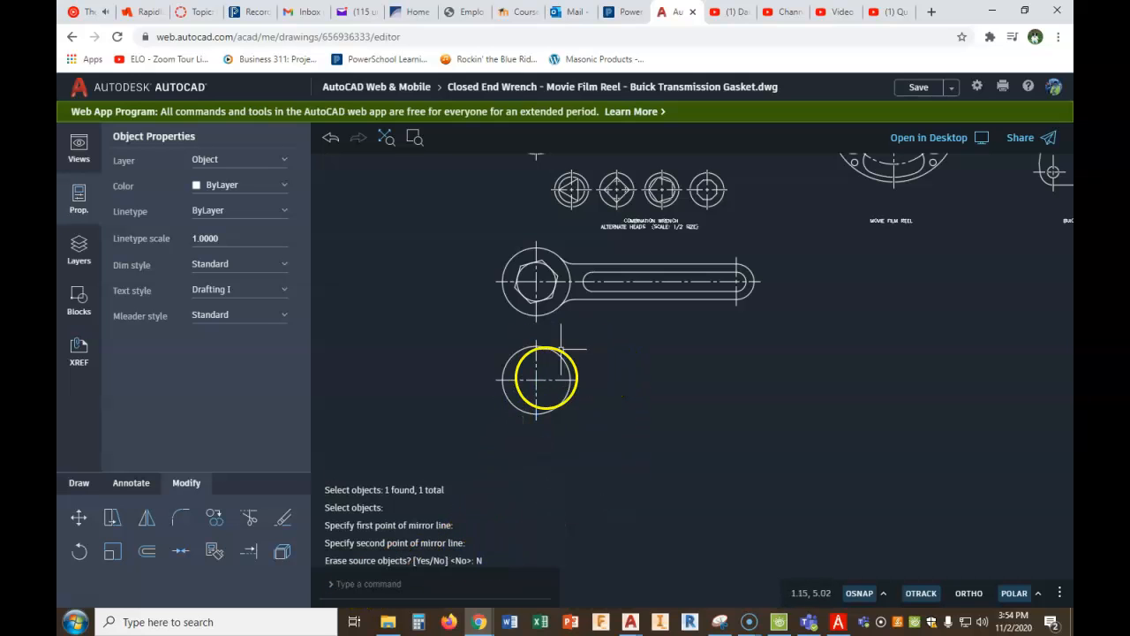
- Copy the new head's circle and both centre lines horizontally to the right at distances 3.5, 7 and 10.5 from its centre
left_click(217, 523)
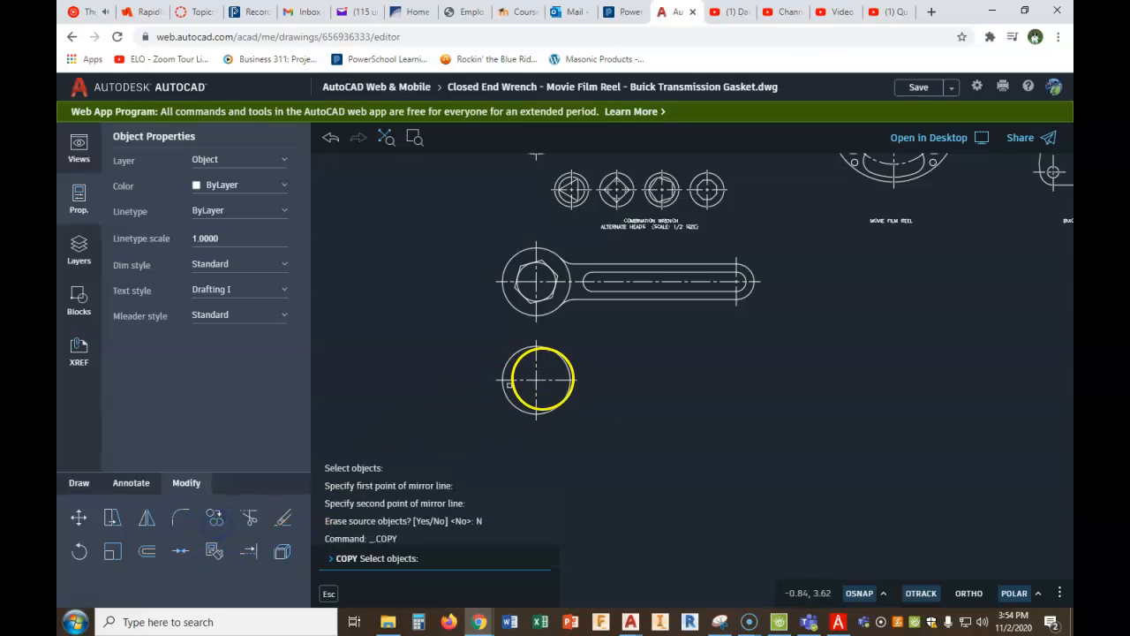
left_click(575, 356)
left_click(490, 414)
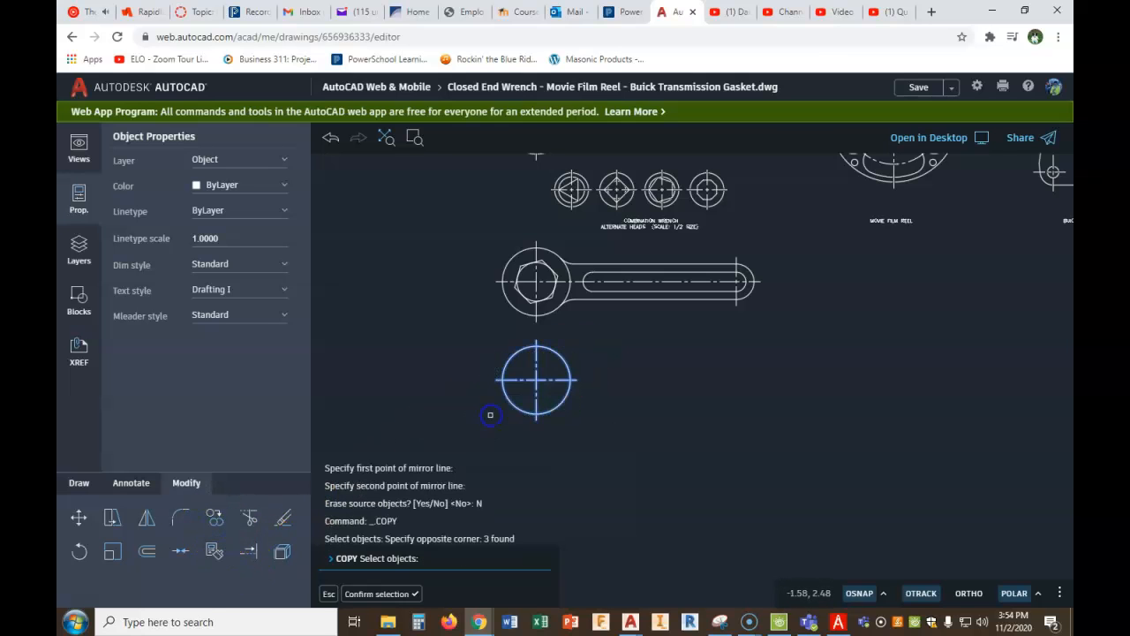
right_click(507, 435)
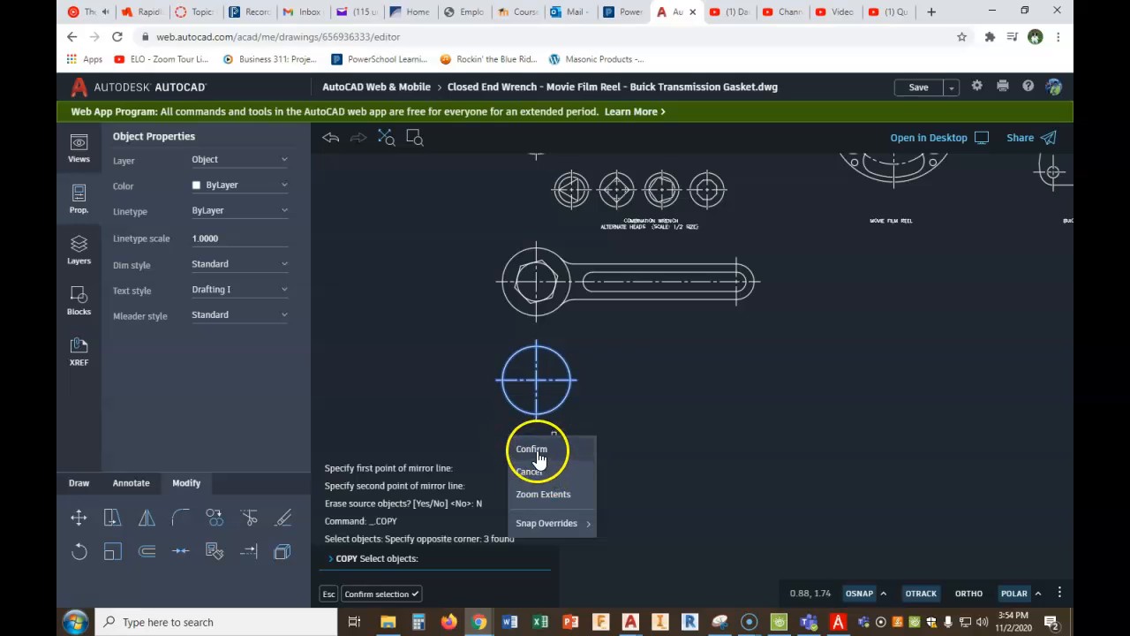
left_click(537, 450)
left_click(537, 381)
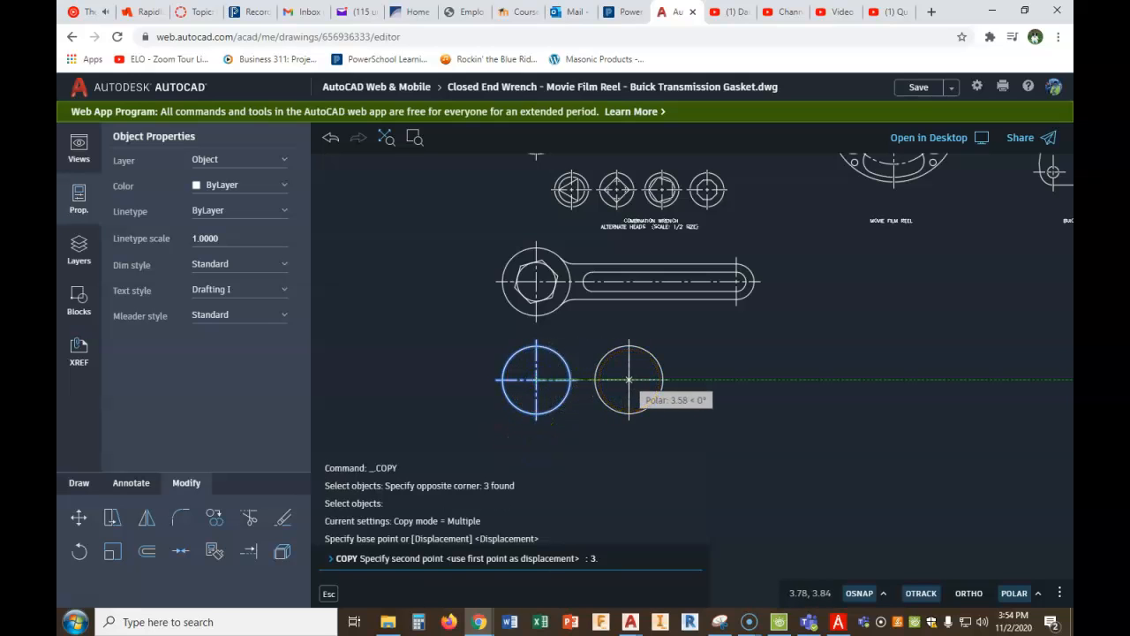
type("3.5")
key("Return")
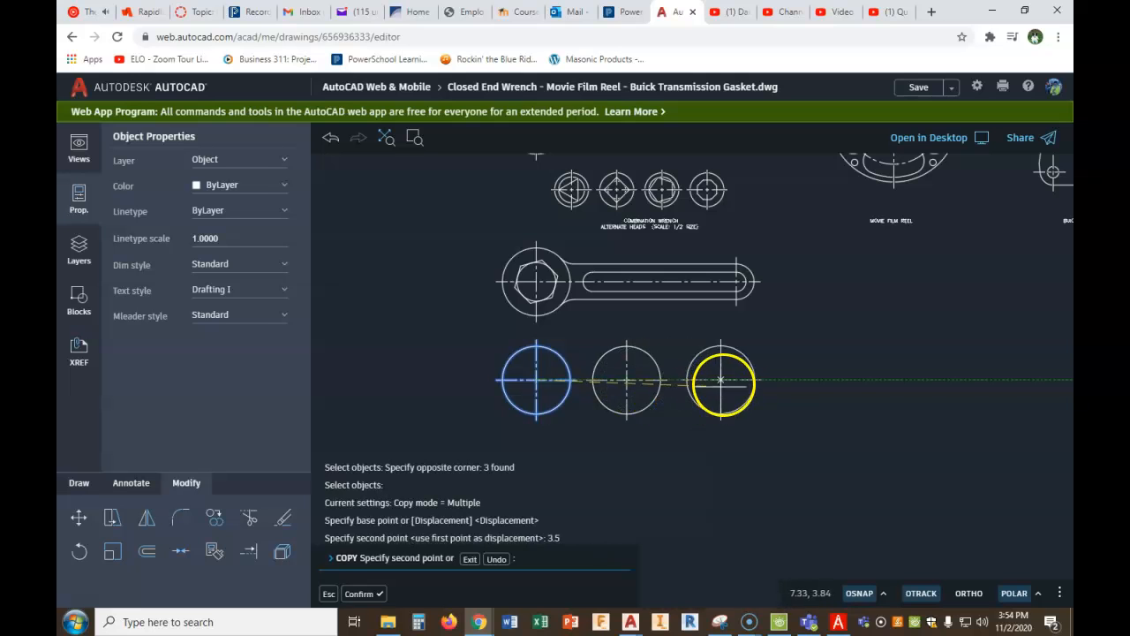
key("Return")
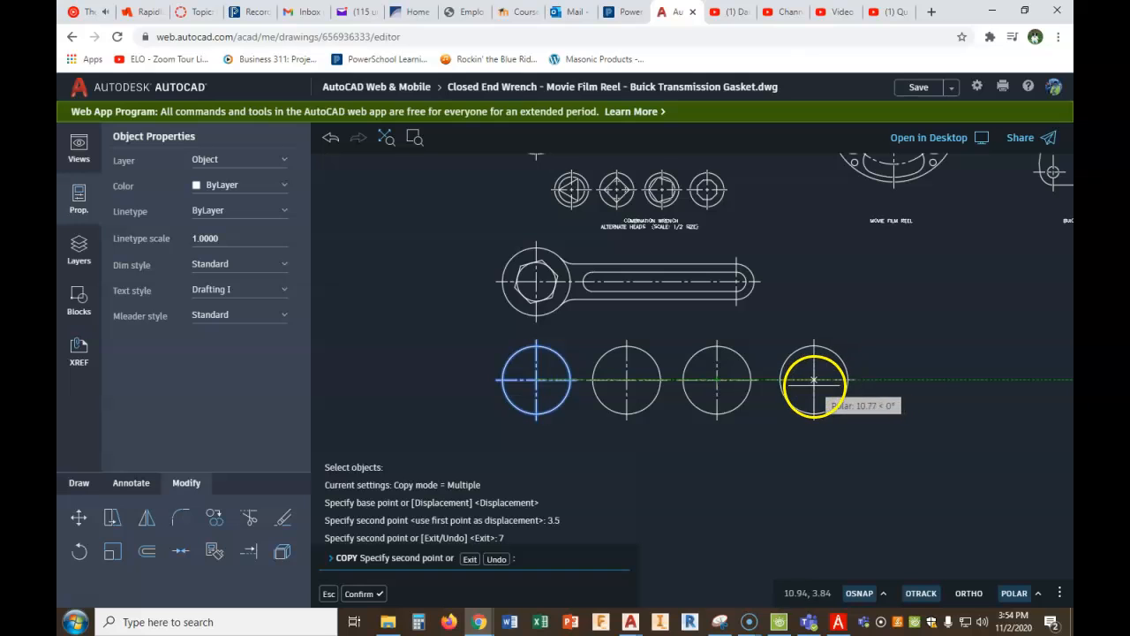
type("10.5")
key("Return")
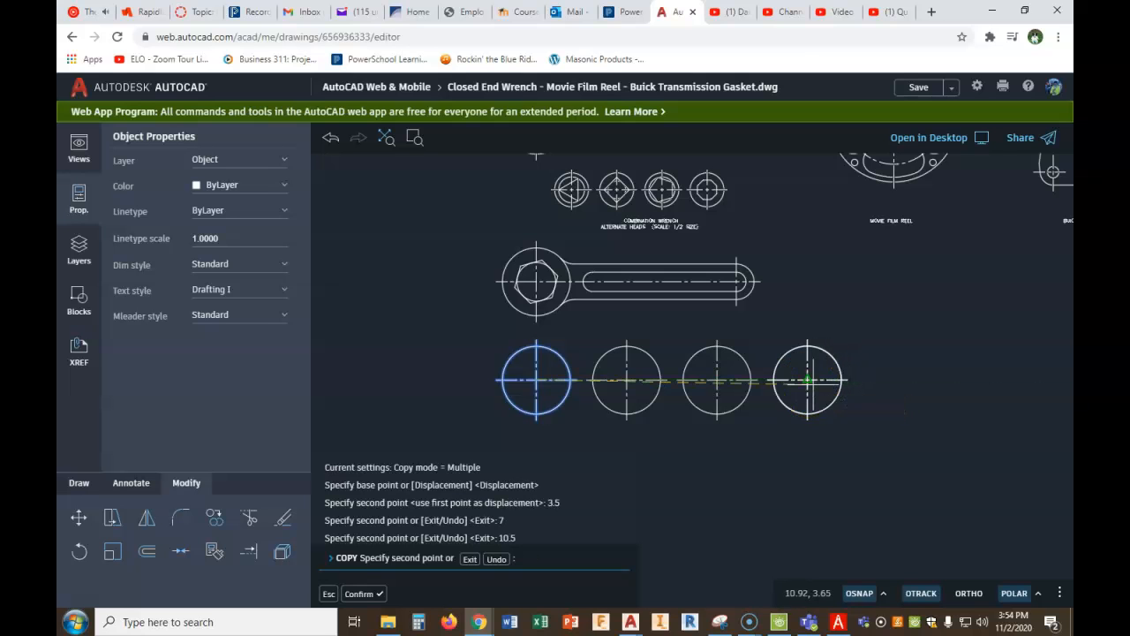
right_click(814, 387)
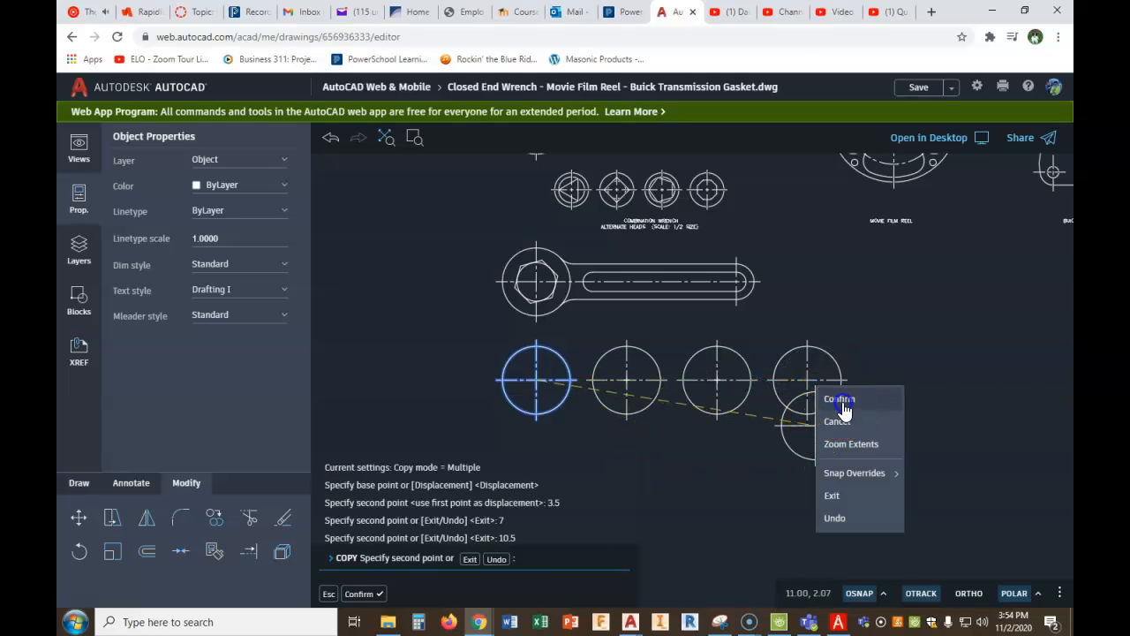
left_click(841, 404)
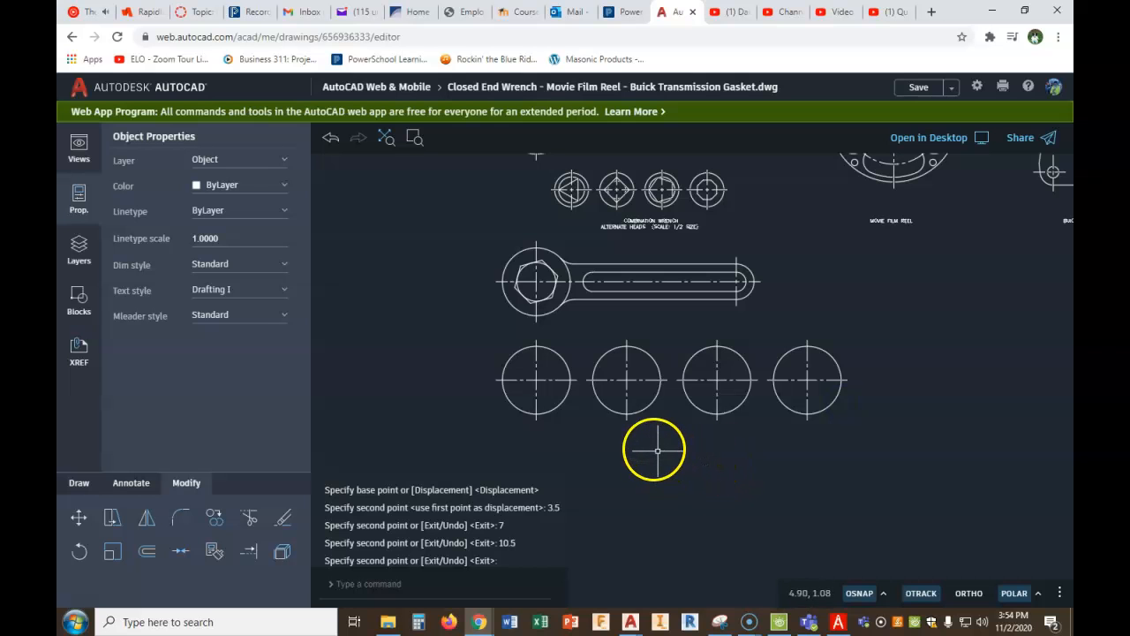
- Check the alternate heads in the PDF Architect figure, and draw a circle of diameter 2 at the first head's centre in AutoCAD
left_click(839, 622)
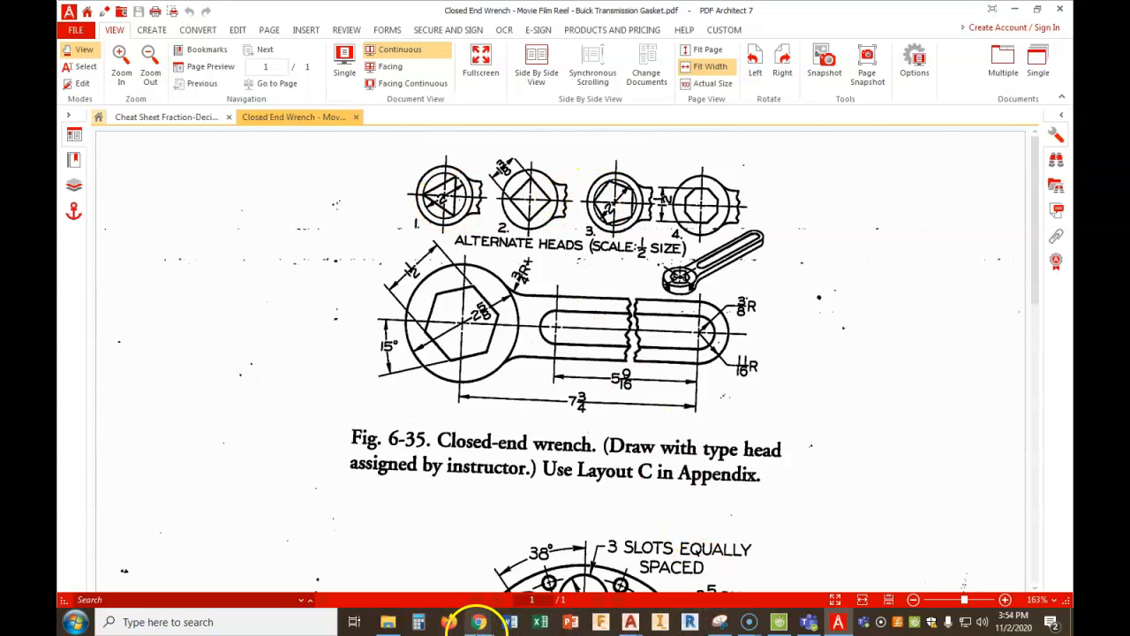
mouse_move(471, 624)
left_click(411, 566)
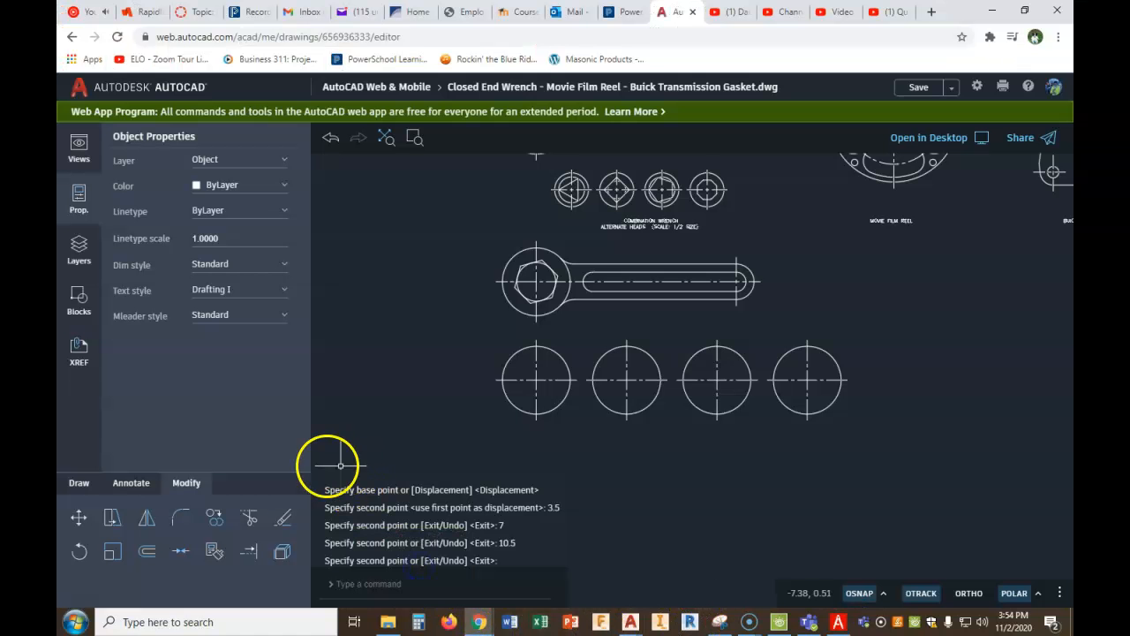
left_click(79, 482)
left_click(112, 518)
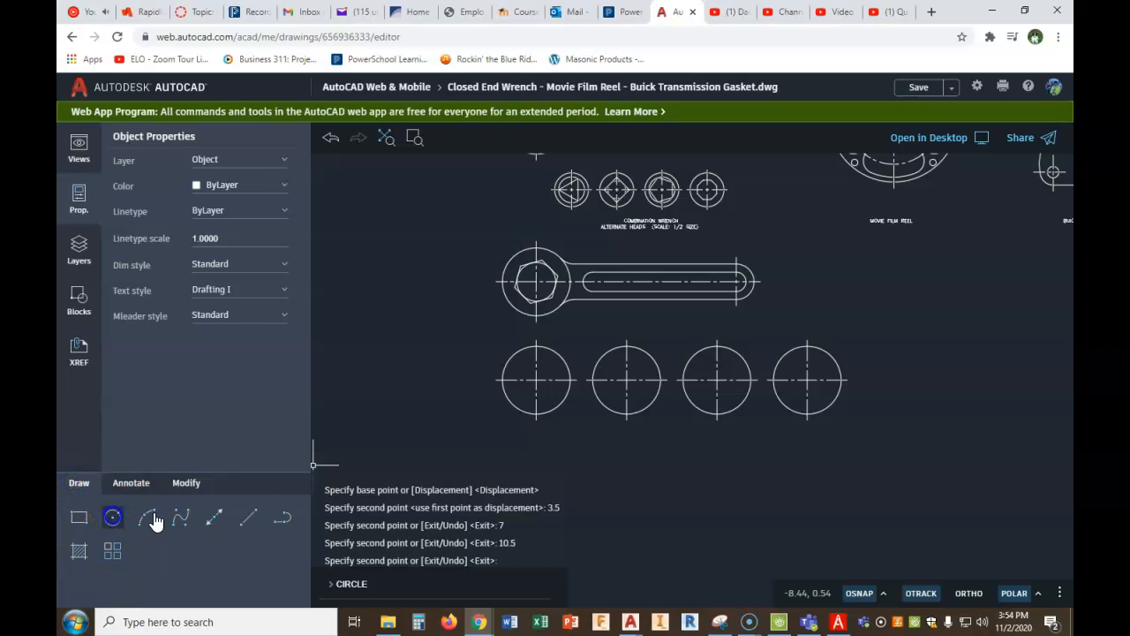
left_click(536, 380)
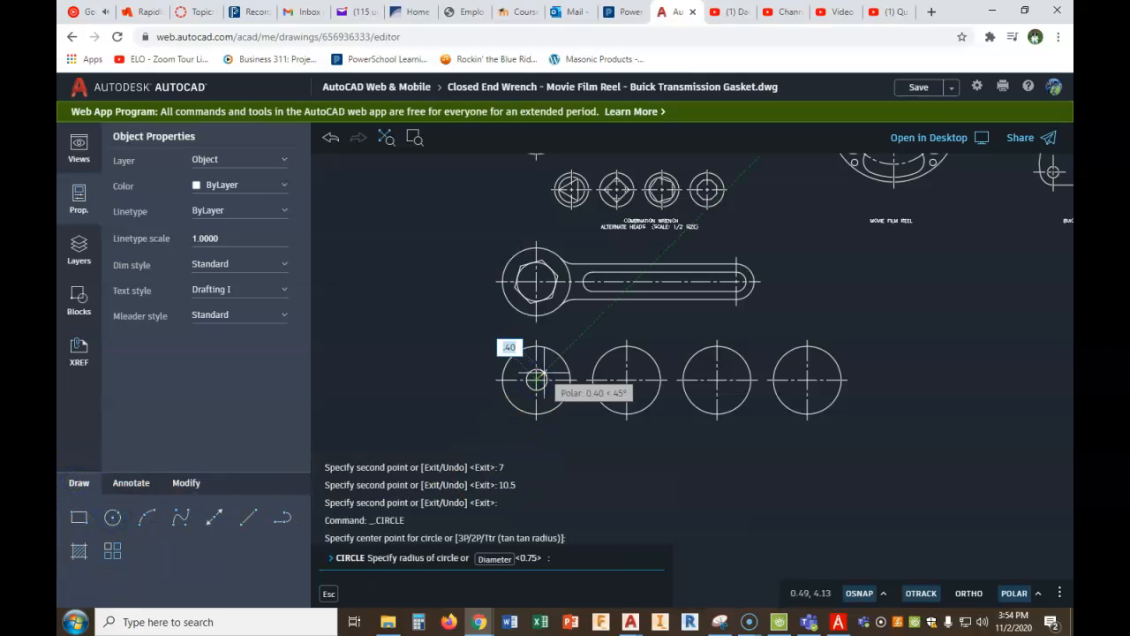
left_click(496, 559)
type("2")
key("Return")
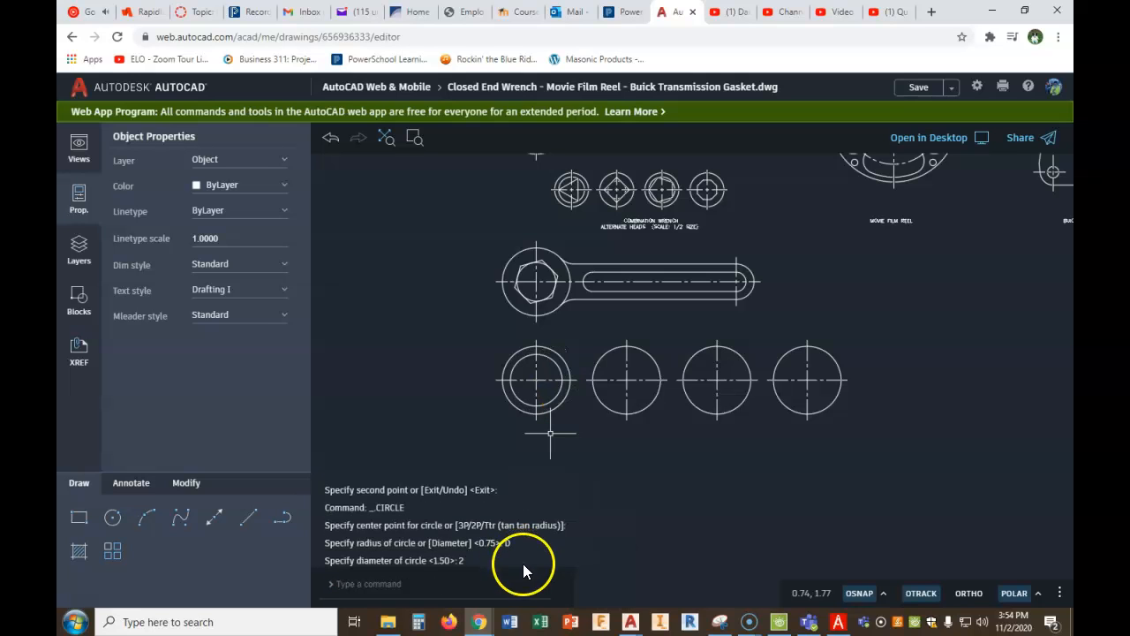
- Draw a circle of diameter 2 centred in the third alternate head
right_click(770, 438)
left_click(804, 448)
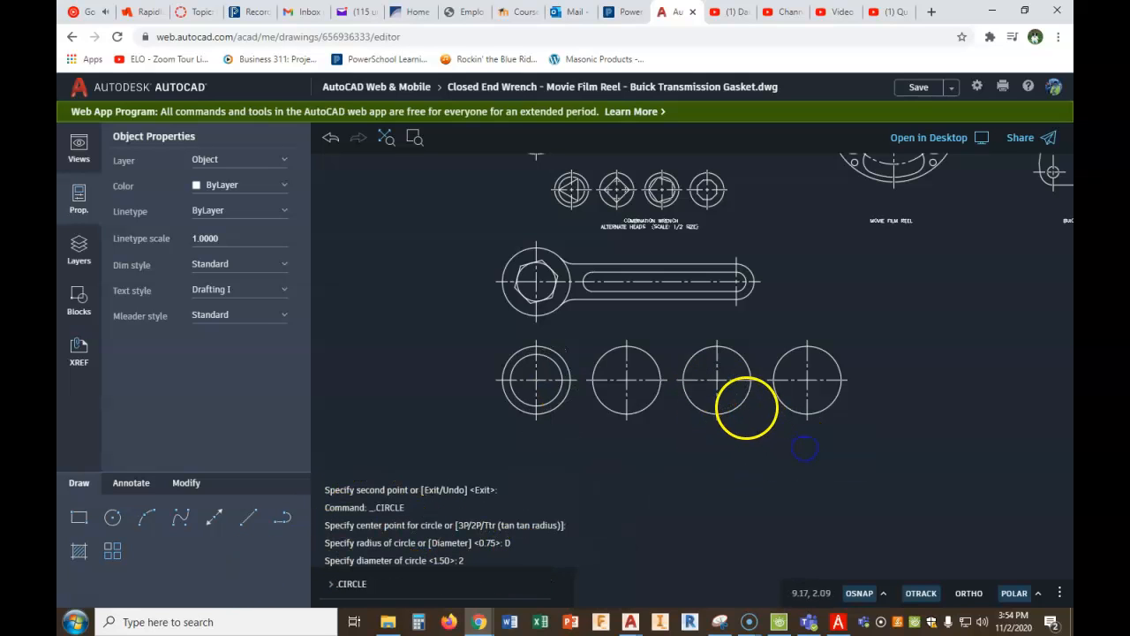
left_click(718, 381)
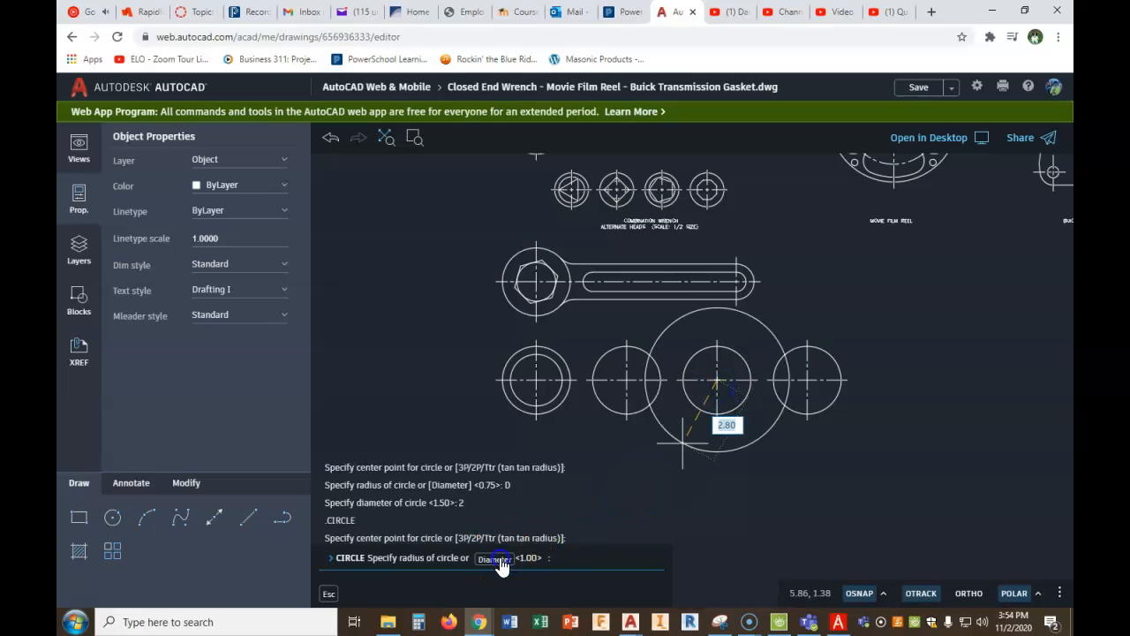
left_click(496, 559)
type("2")
key("Return")
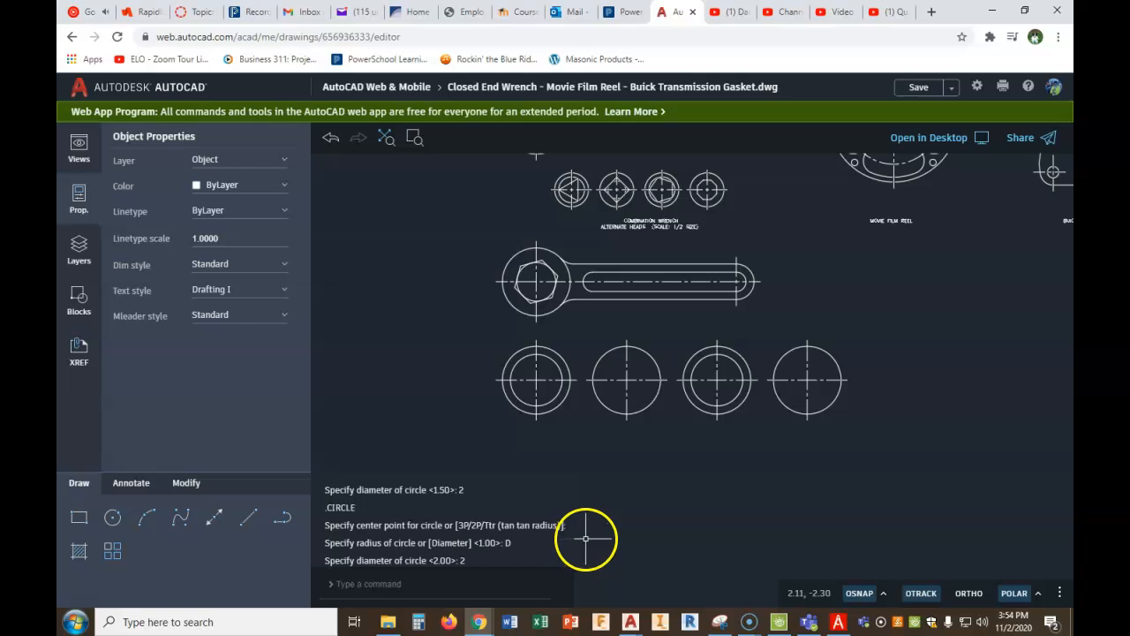
- Check heads 2 and 4 in the PDF Architect figure, and draw a circle of diameter 1-3/8 at the second head's centre in AutoCAD
left_click(836, 622)
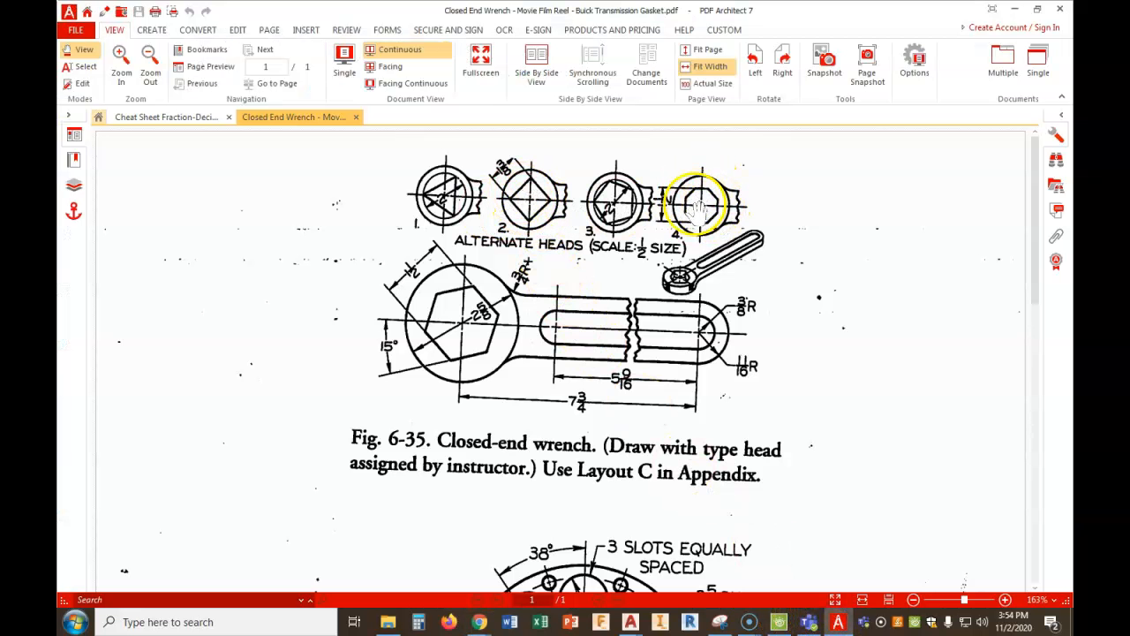
mouse_move(483, 623)
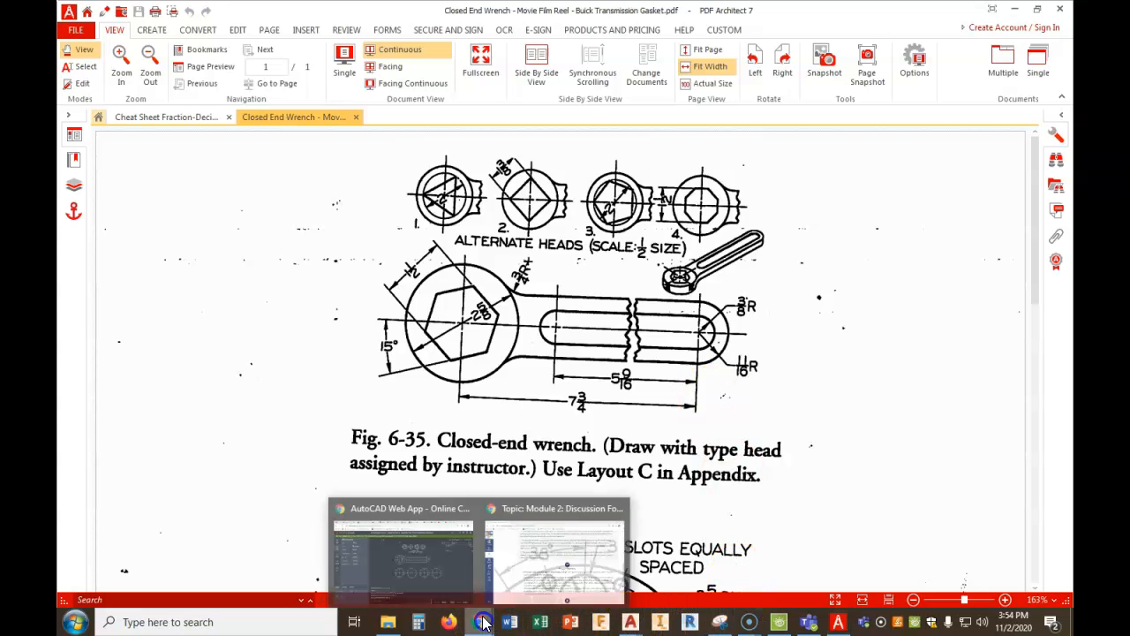
left_click(424, 587)
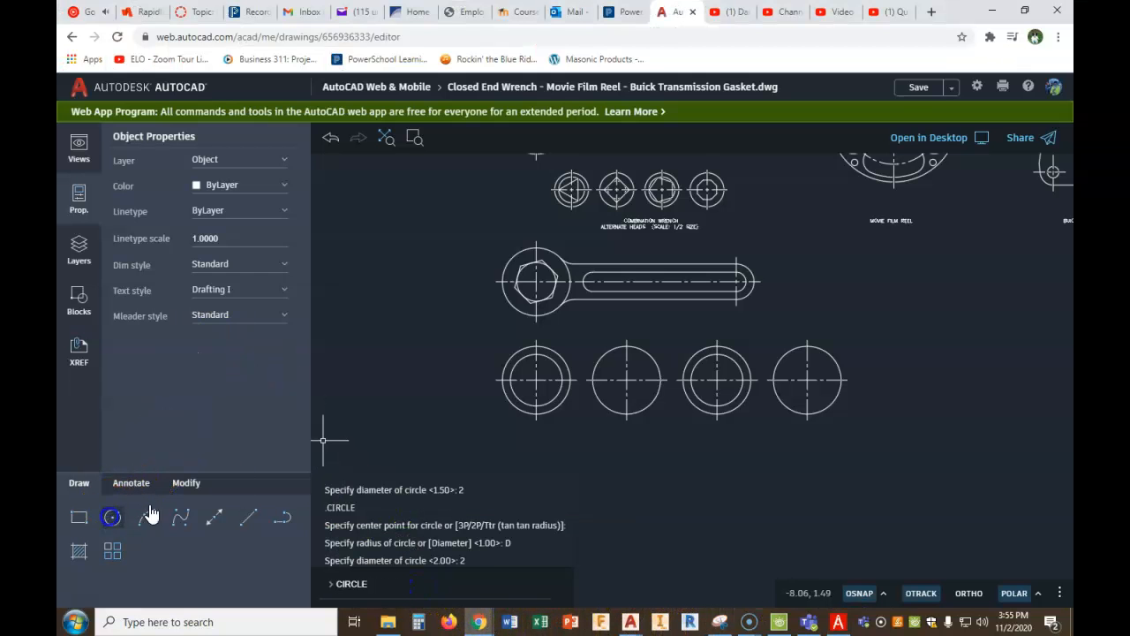
left_click(111, 517)
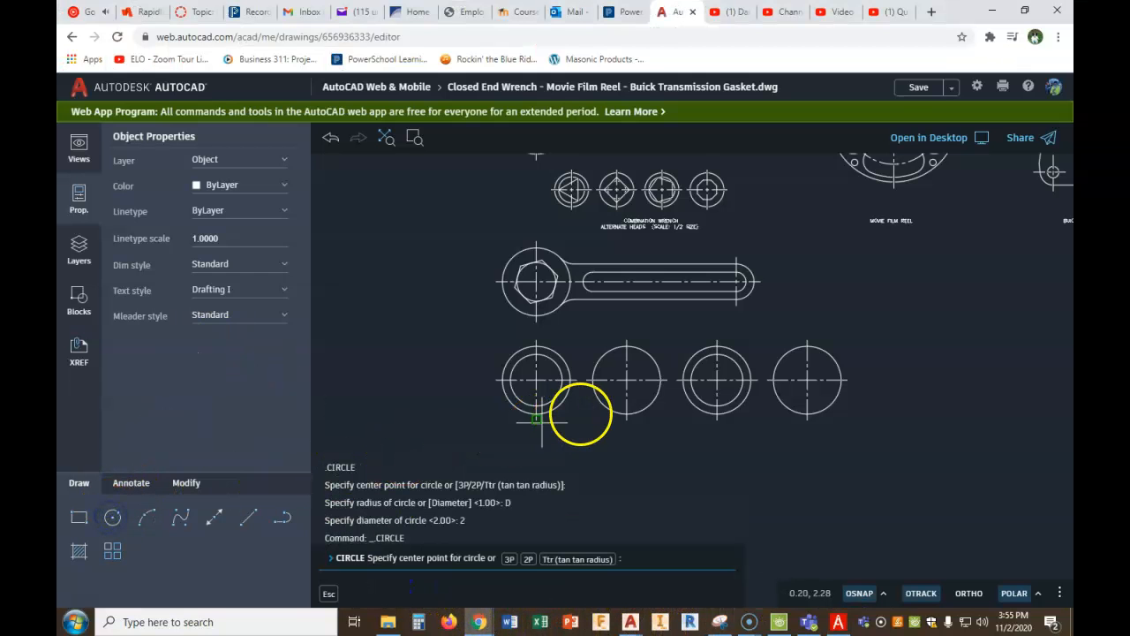
left_click(626, 378)
left_click(494, 559)
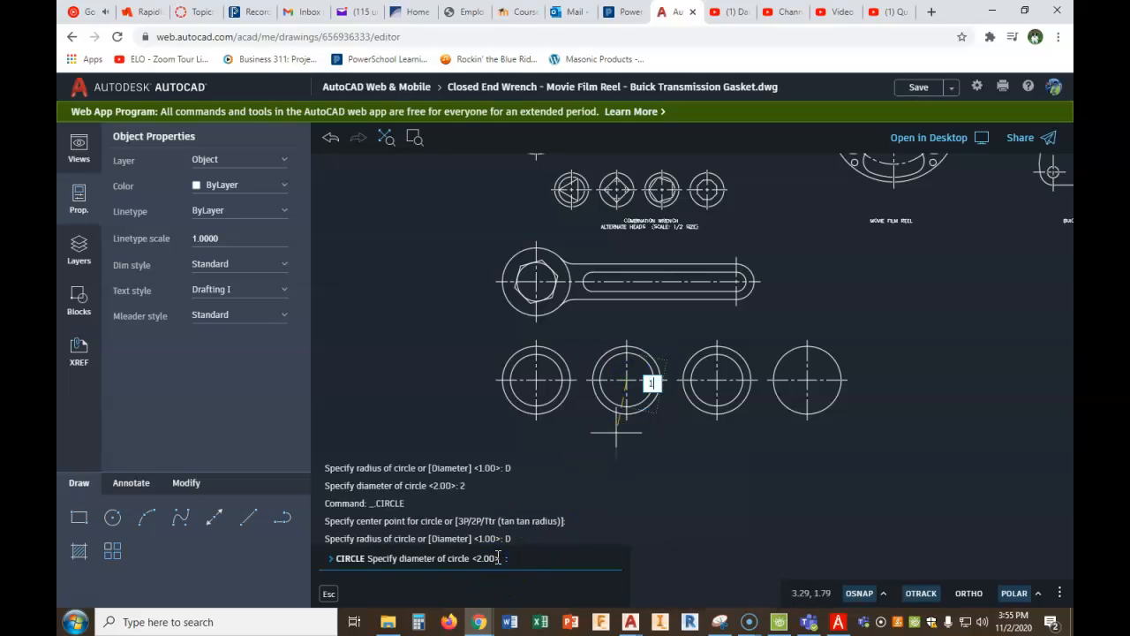
key("Return")
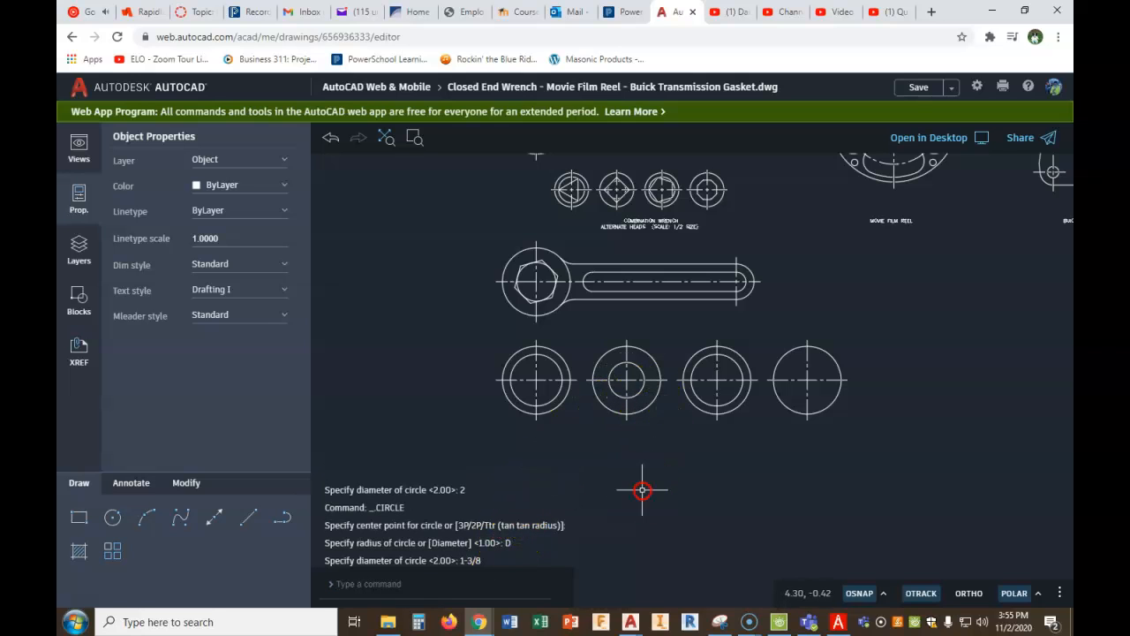
- Draw a circle of diameter 1.5 centred in the fourth alternate head
right_click(642, 490)
left_click(711, 500)
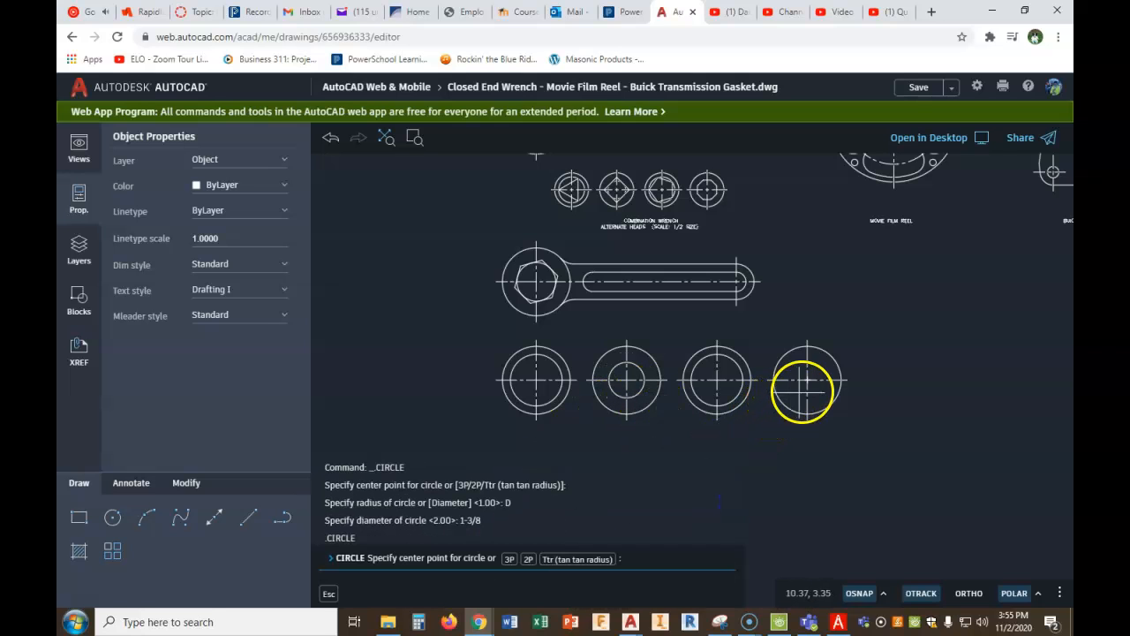
left_click(806, 382)
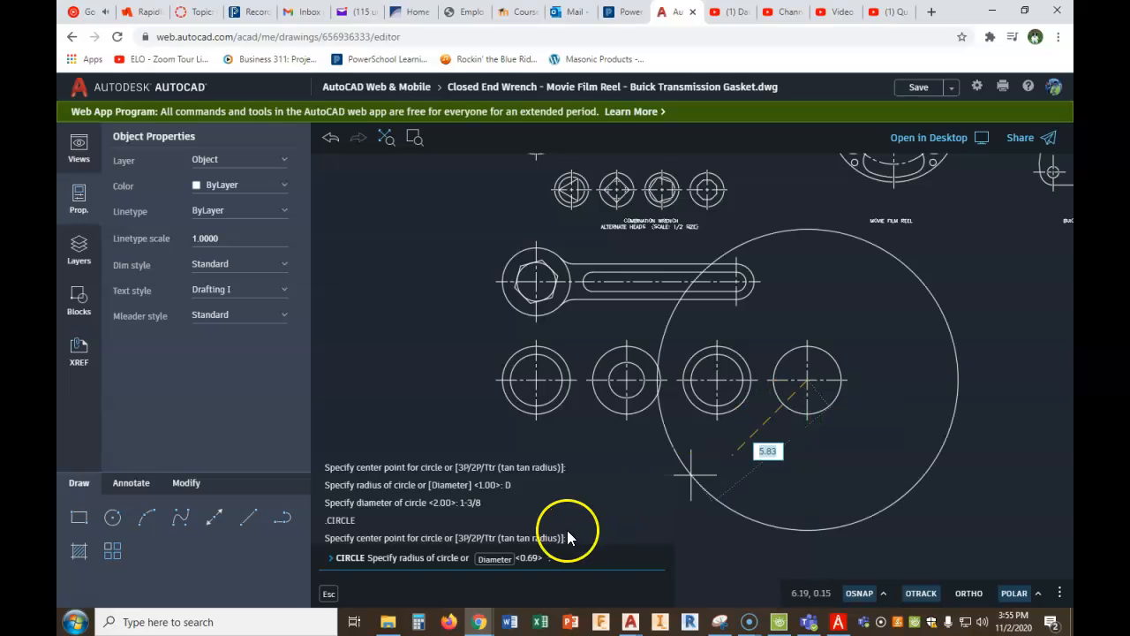
left_click(496, 559)
type("1.5")
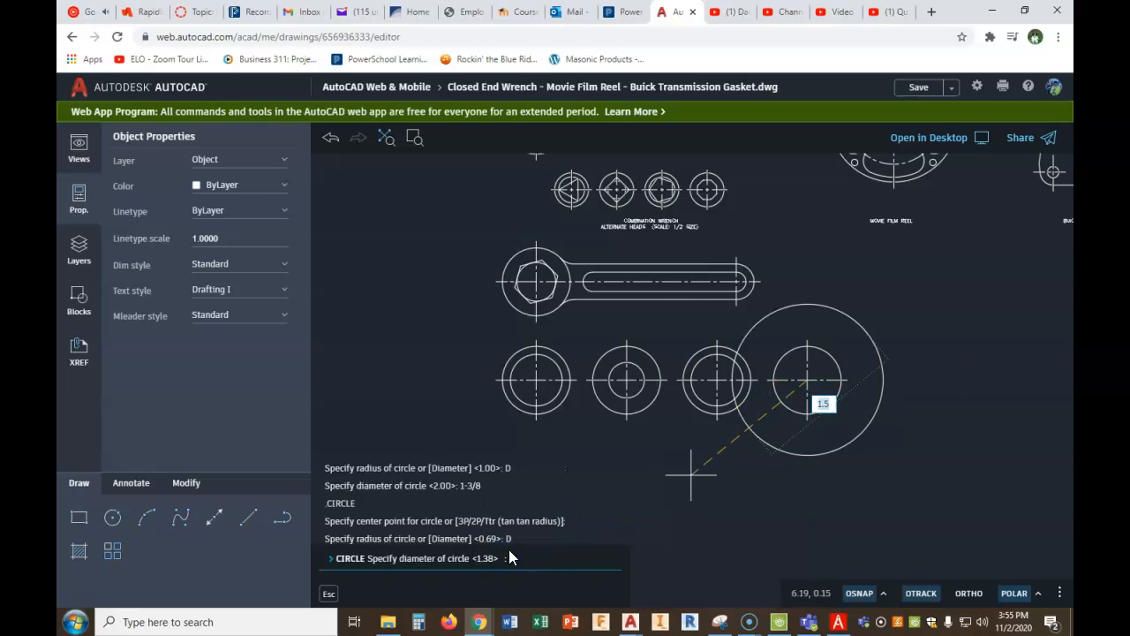
key("Return")
key("Escape")
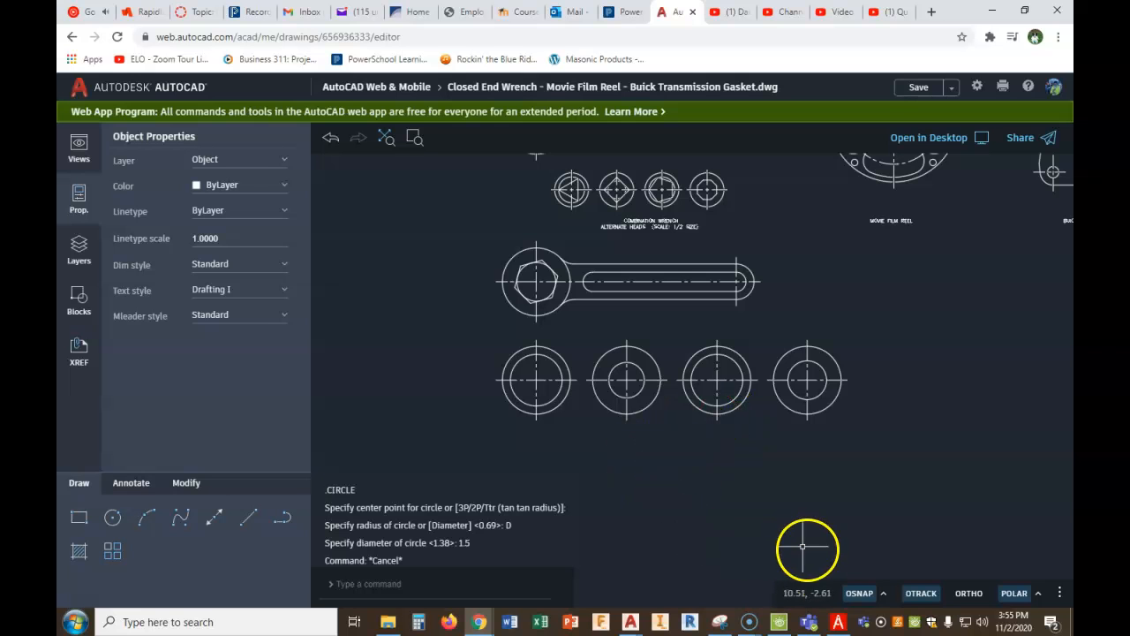
- Check head 1 in the PDF Architect figure, and draw a 3-sided polygon inscribed in the first head's inner circle in AutoCAD, one vertex pointing left
left_click(838, 622)
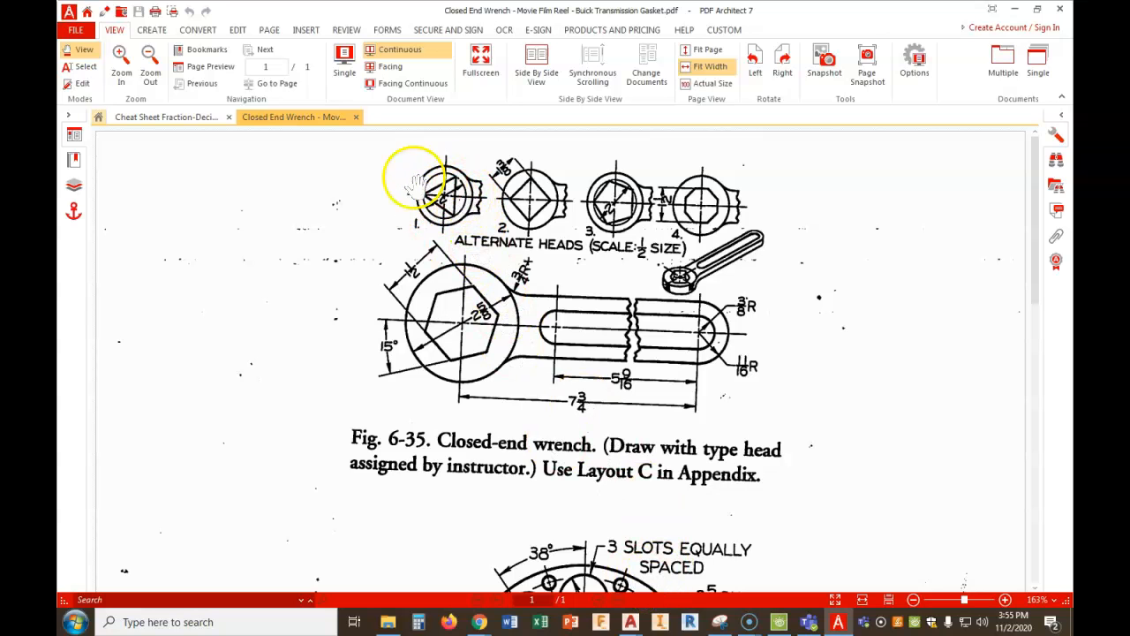
mouse_move(479, 622)
left_click(412, 548)
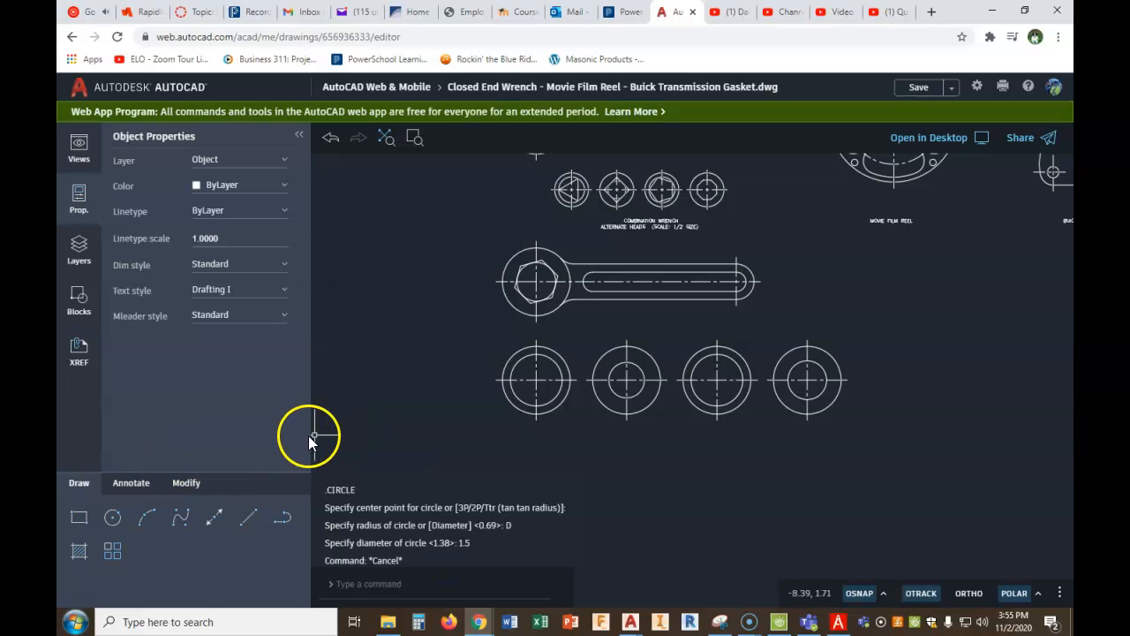
type("poly")
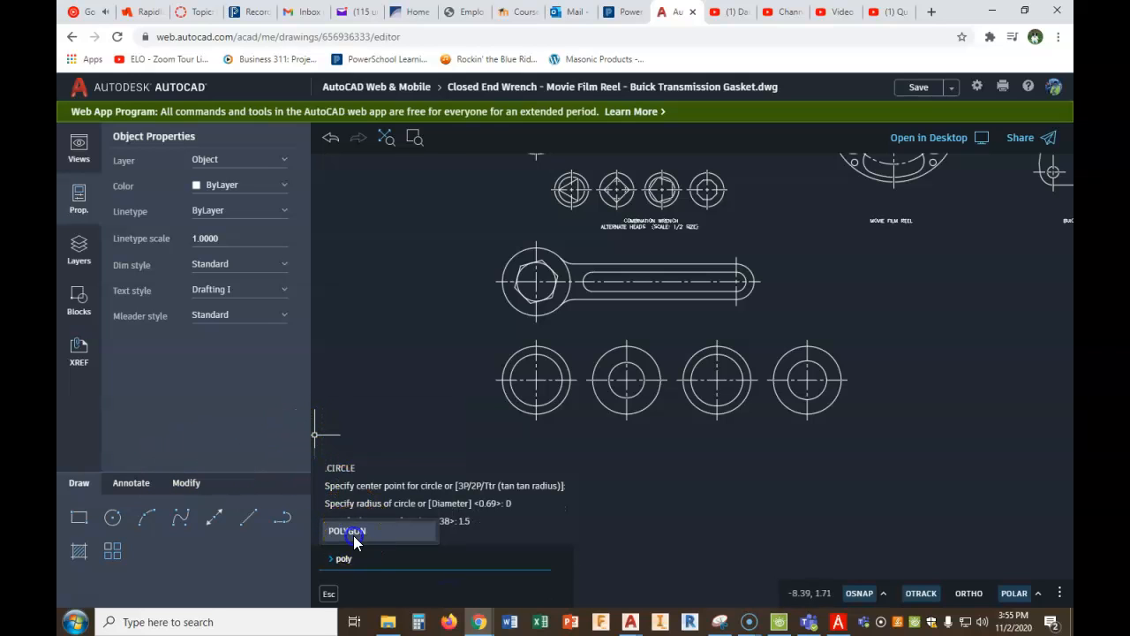
left_click(353, 531)
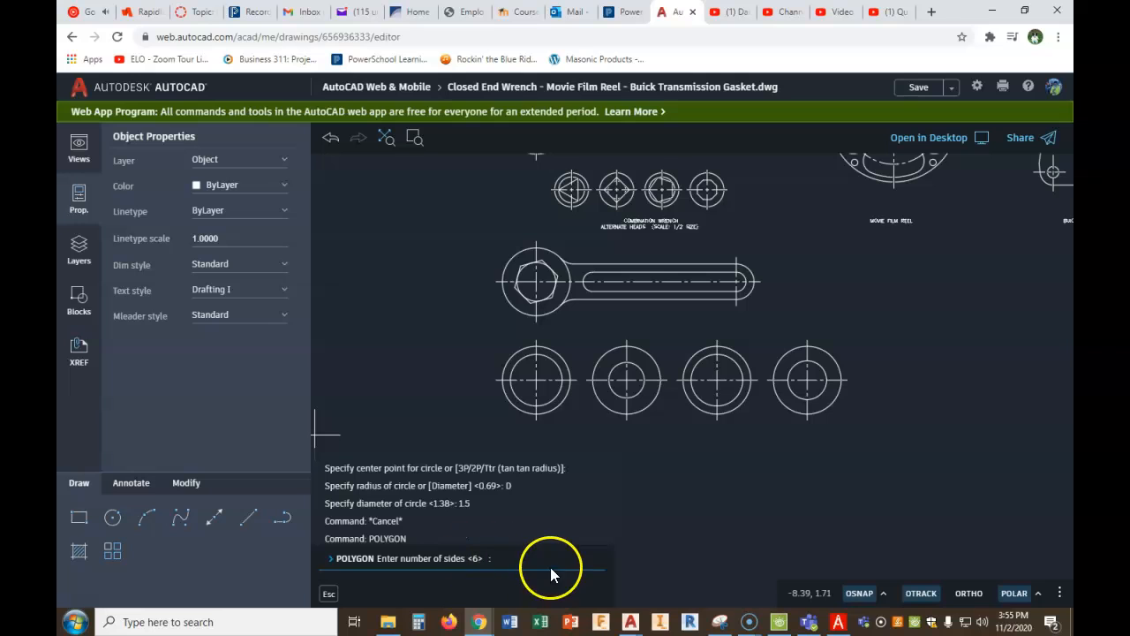
key("Return")
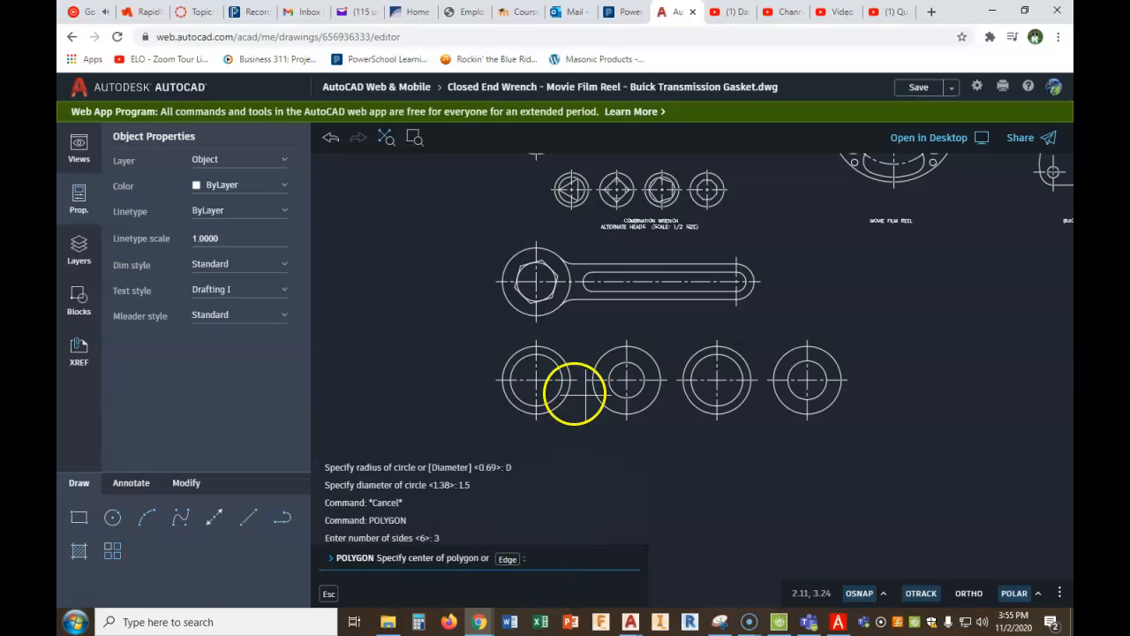
left_click(535, 380)
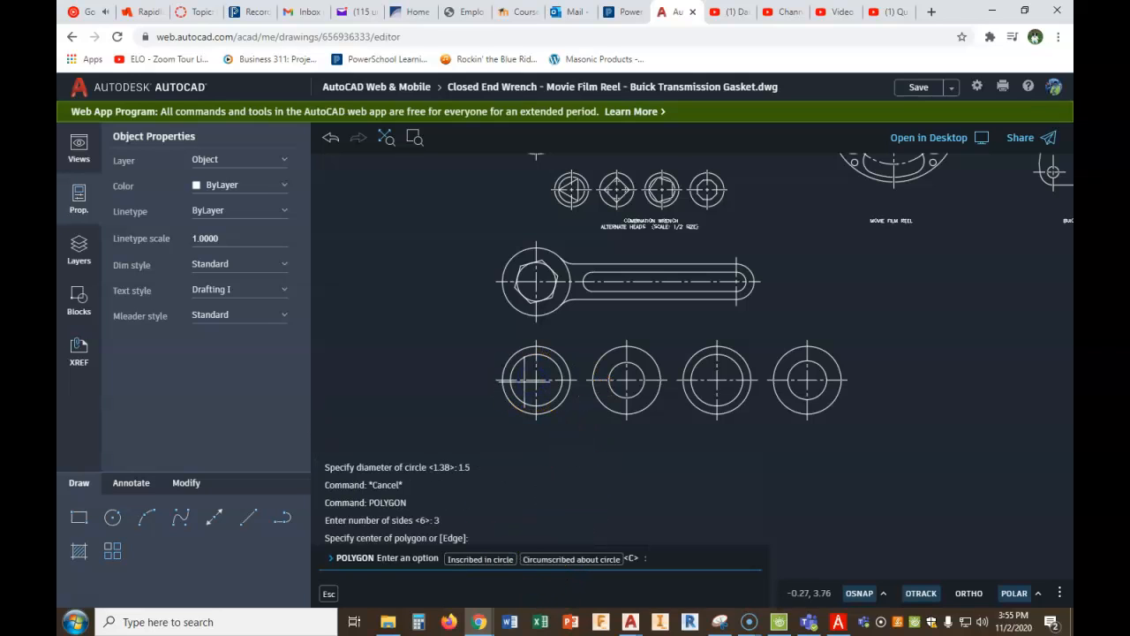
left_click(481, 559)
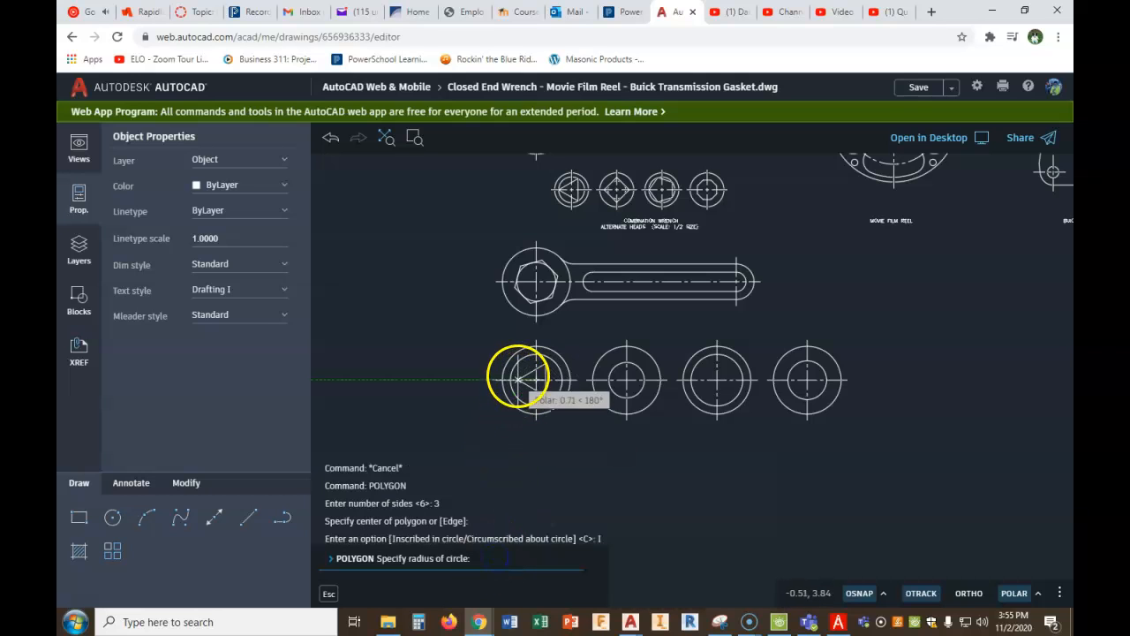
left_click(511, 380)
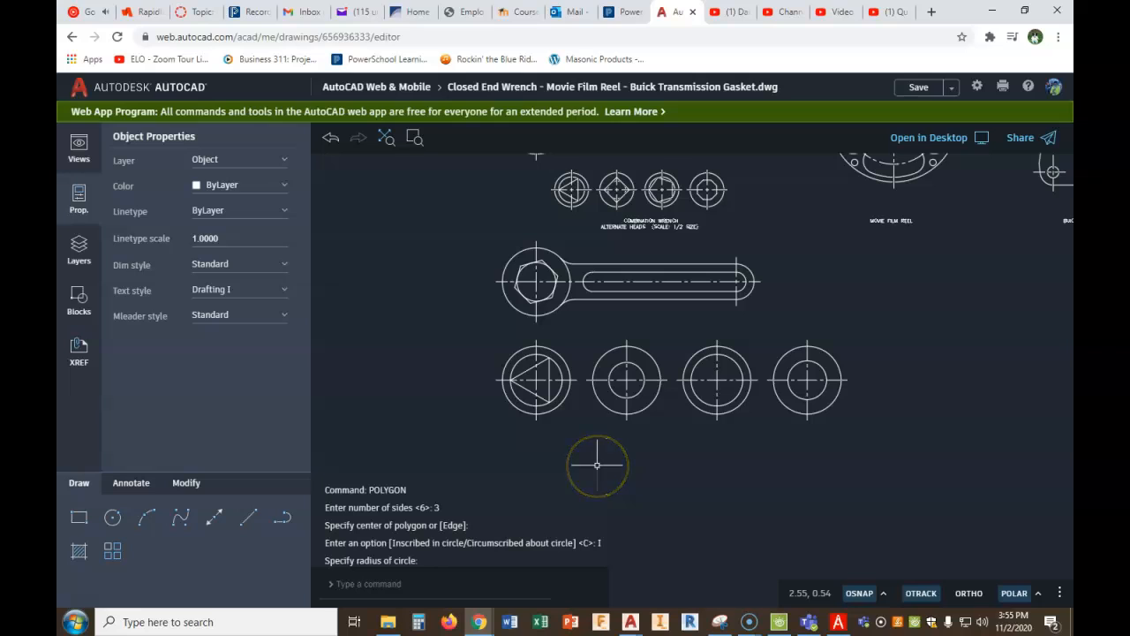
- Draw a 4-sided polygon circumscribed about the second head's inner circle, centred on the head with a flat side at the circle's top
right_click(638, 440)
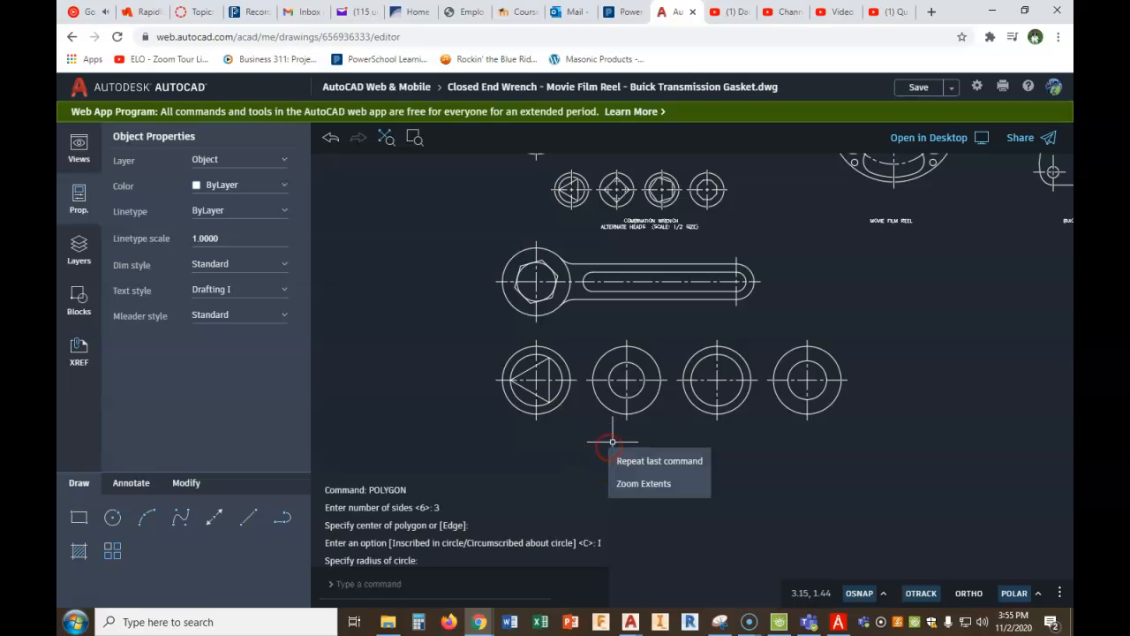
left_click(667, 461)
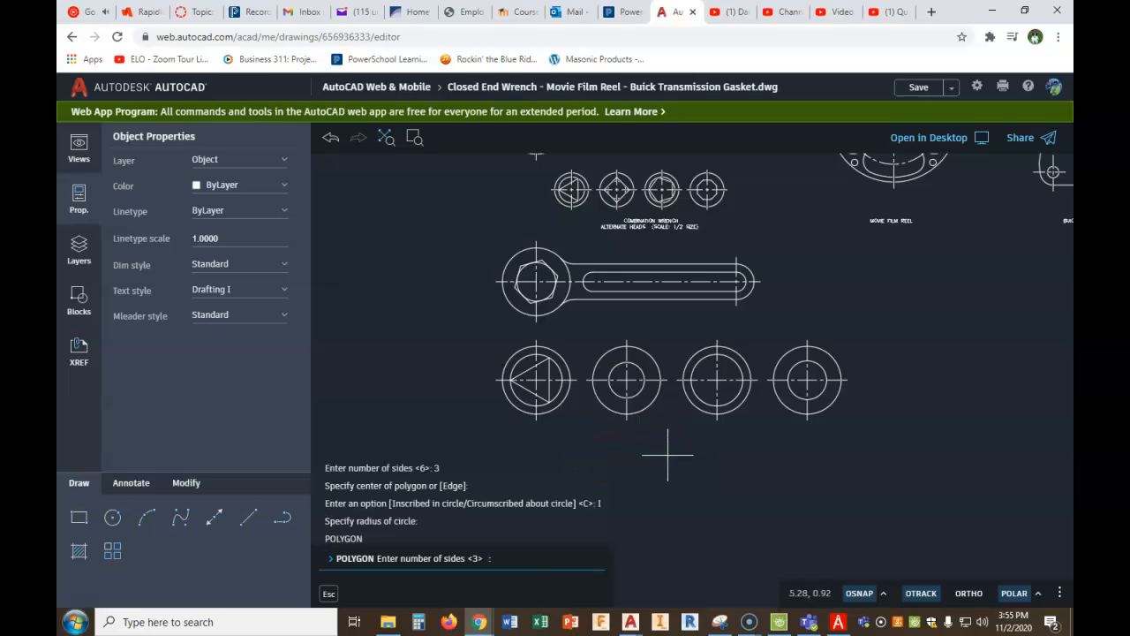
type("4")
key("Return")
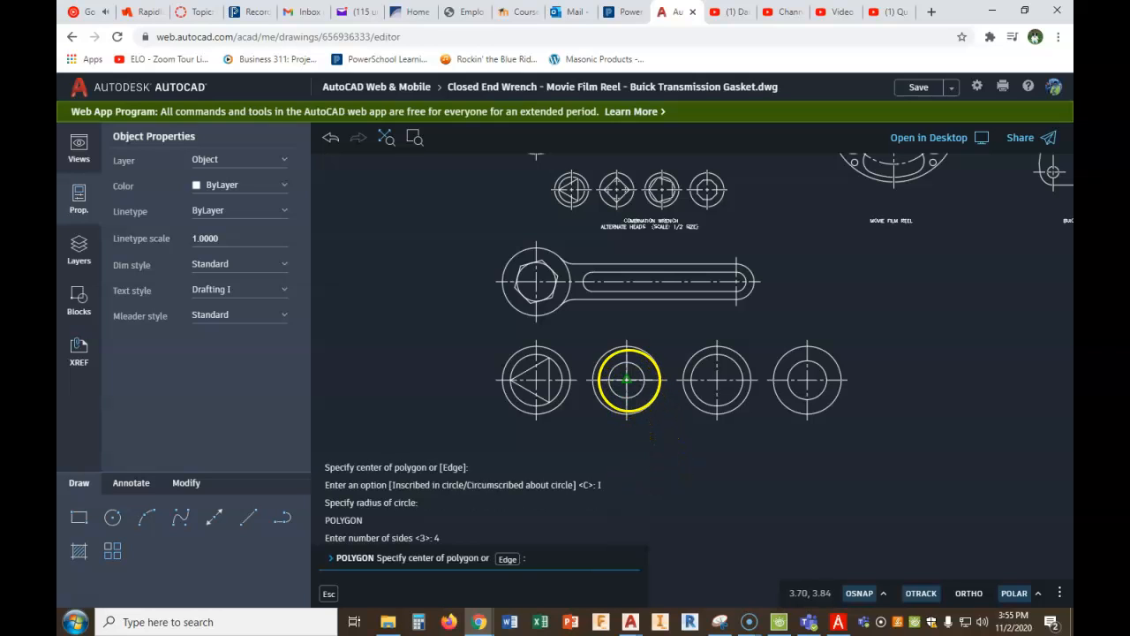
left_click(627, 380)
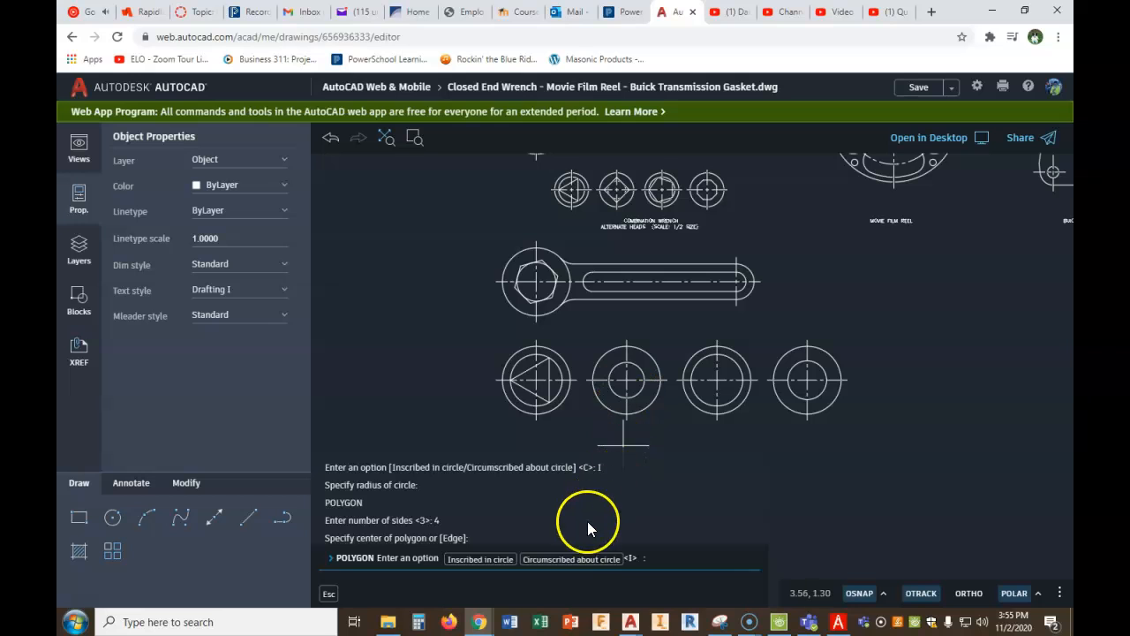
left_click(565, 560)
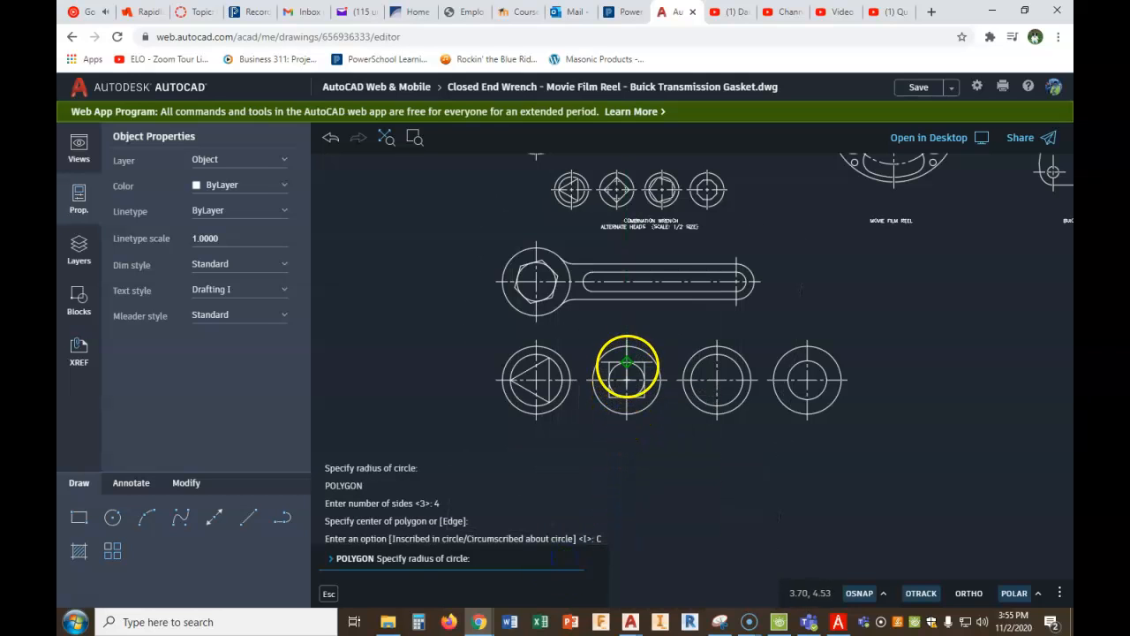
left_click(626, 362)
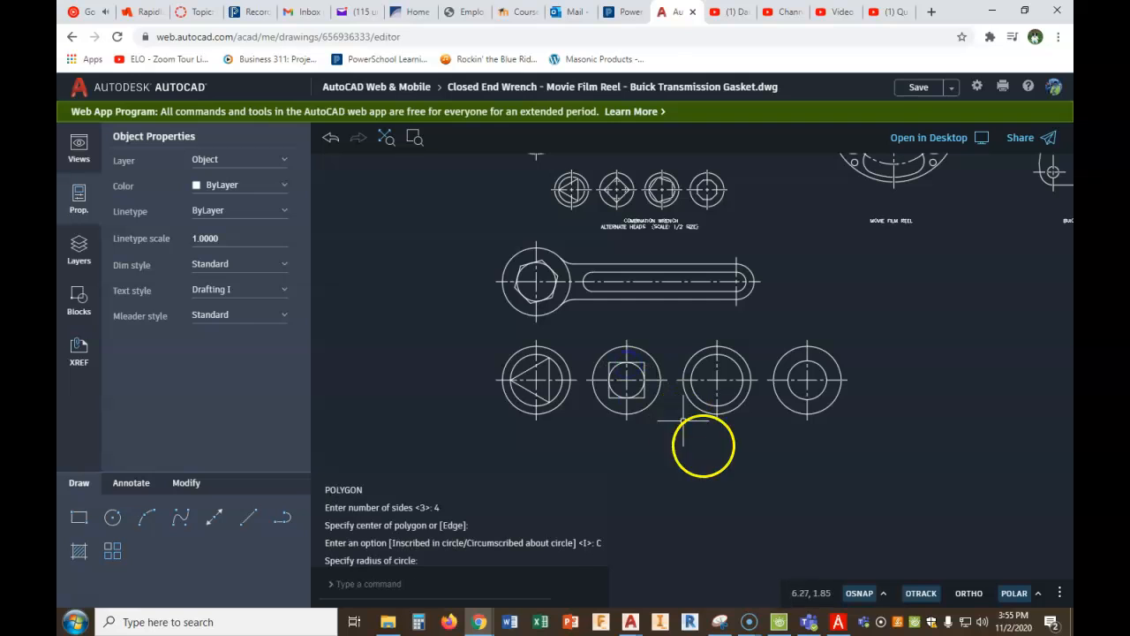
- Check head 2 in the PDF Architect figure, and rotate the second head's square 45 degrees about its centre in AutoCAD
left_click(838, 622)
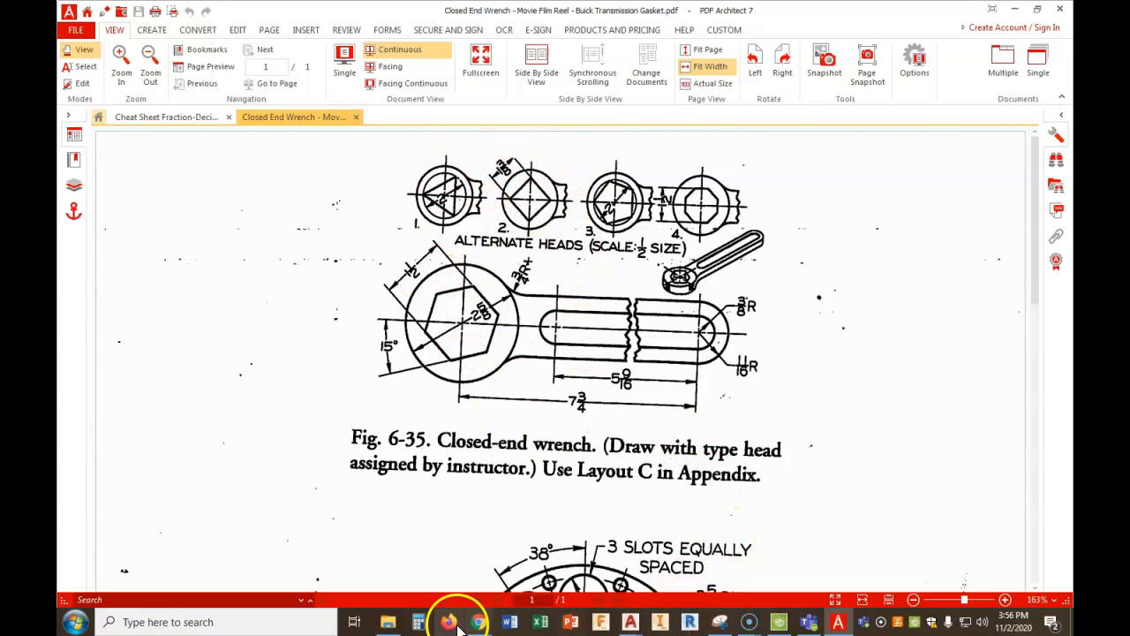
mouse_move(479, 620)
left_click(444, 547)
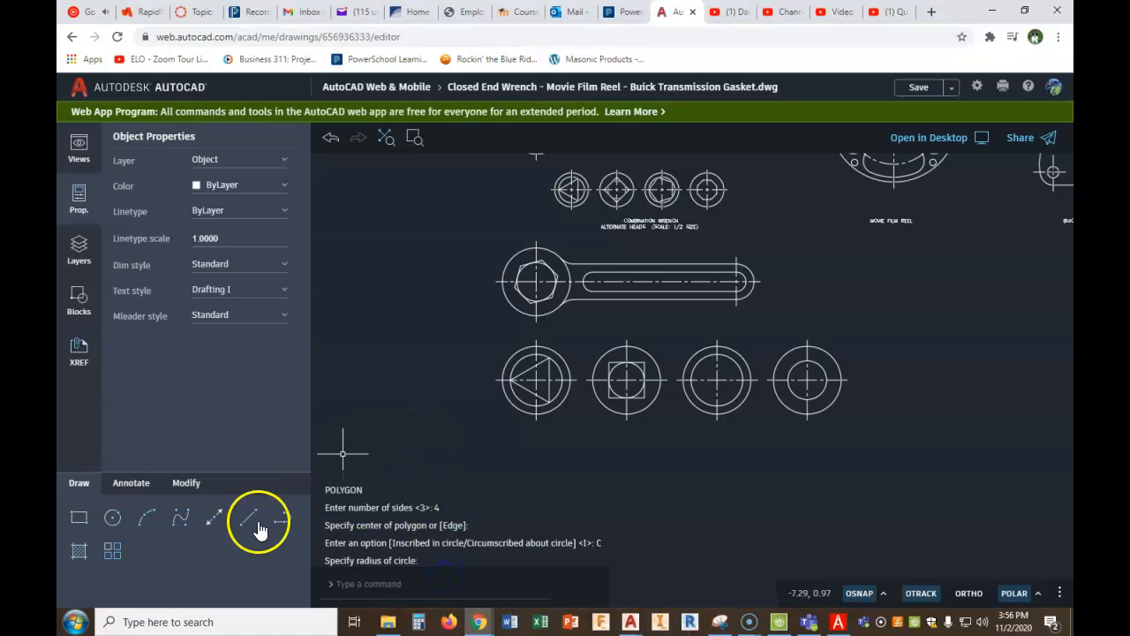
left_click(186, 482)
left_click(79, 551)
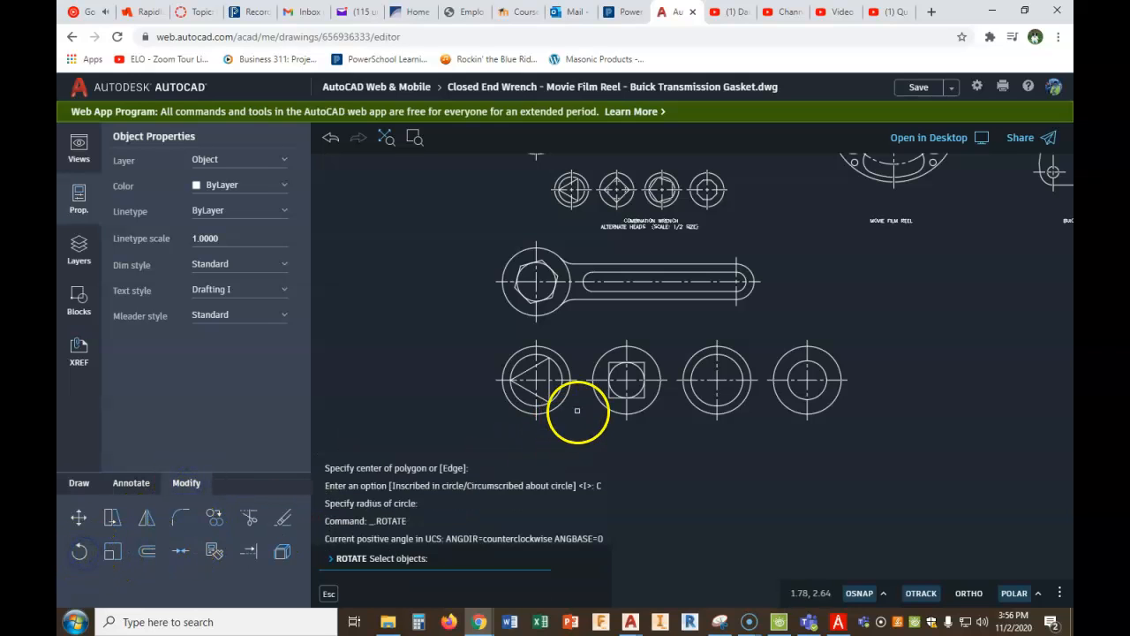
left_click(612, 399)
right_click(612, 399)
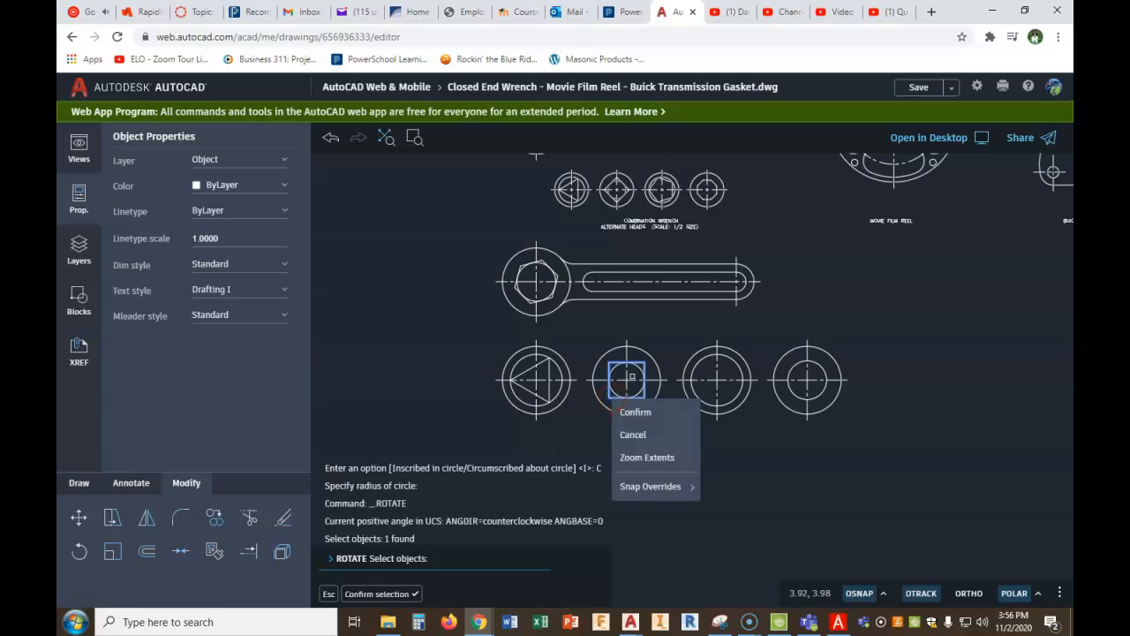
left_click(636, 409)
left_click(626, 381)
type("45")
key("Return")
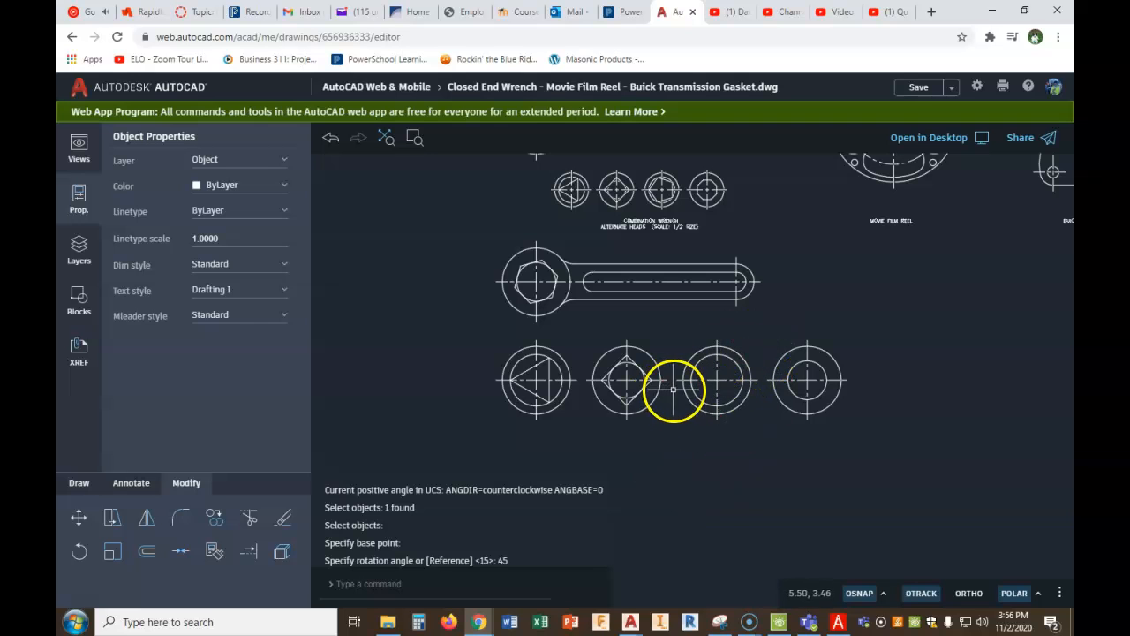
- Check head 3 in the PDF Architect figure, and draw a 5-sided polygon inscribed in the third head's inner circle in AutoCAD, one vertex pointing left
left_click(838, 621)
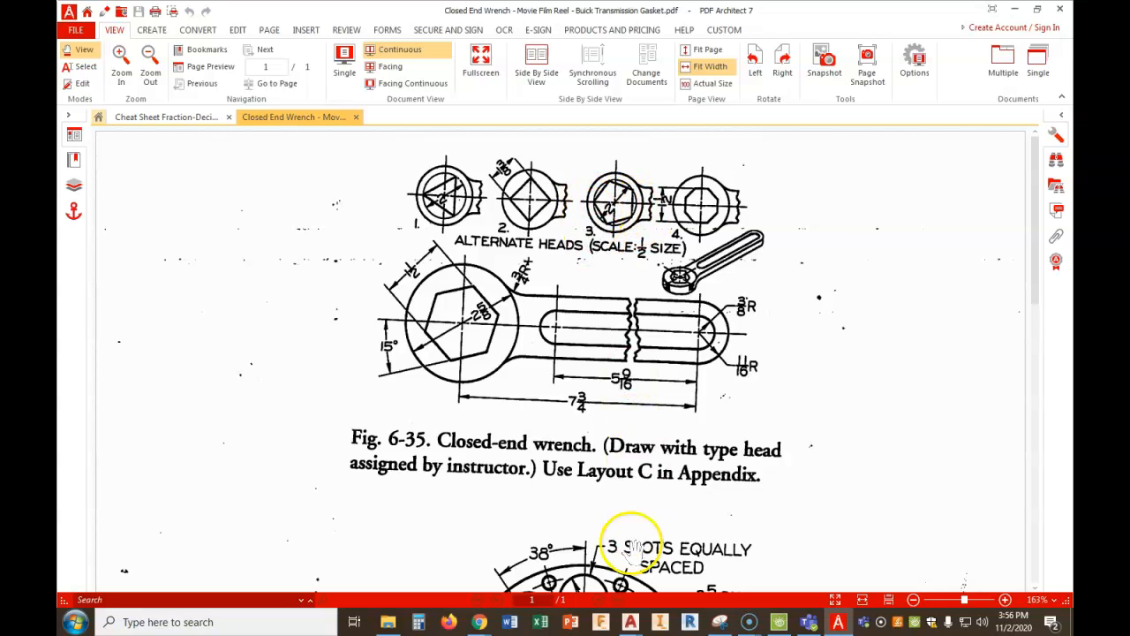
mouse_move(479, 619)
left_click(456, 575)
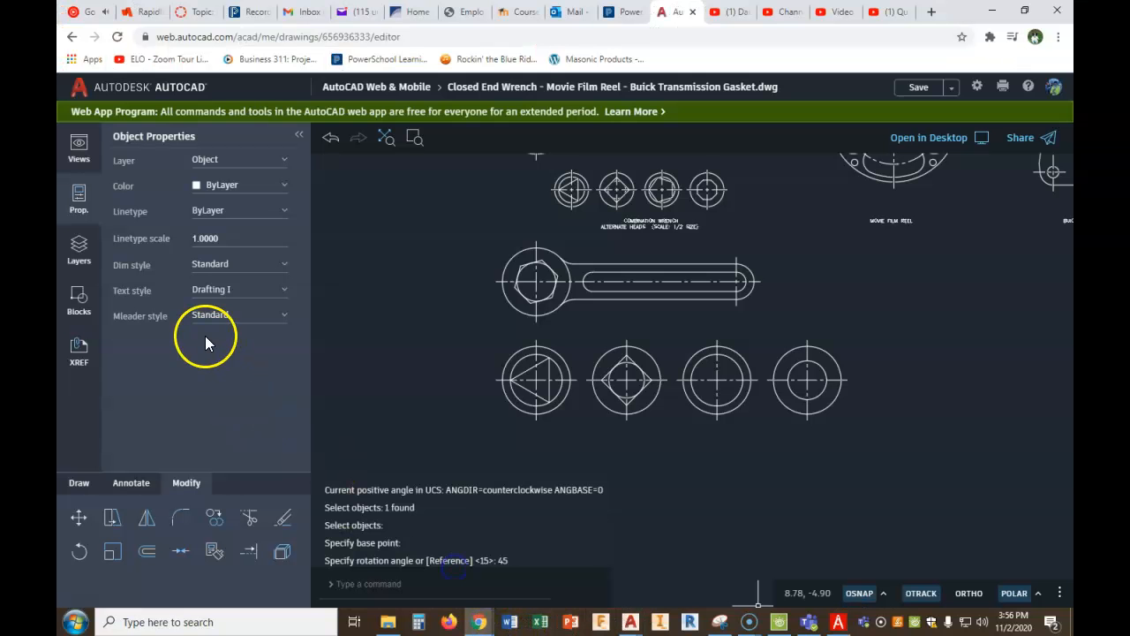
type("po")
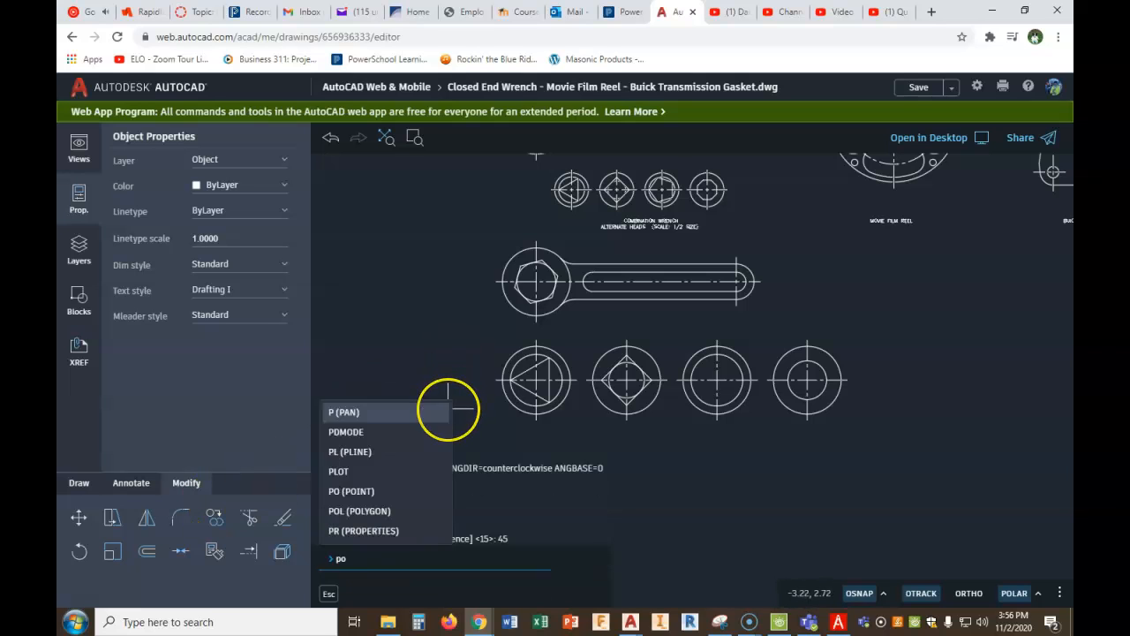
type("ly")
key("Return")
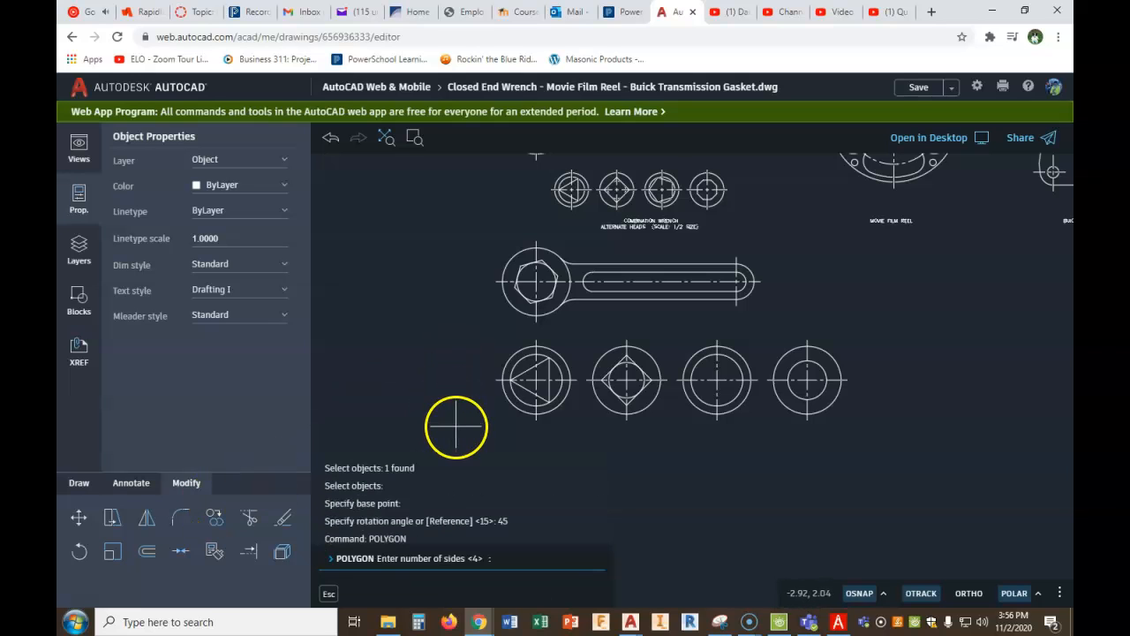
type("5")
key("Return")
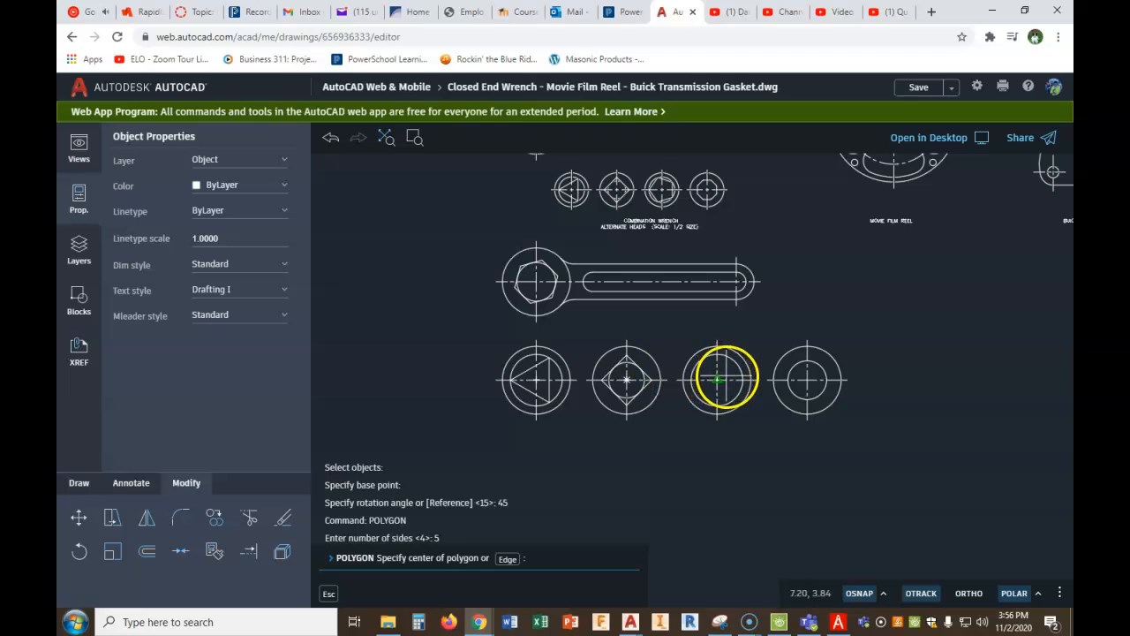
left_click(717, 379)
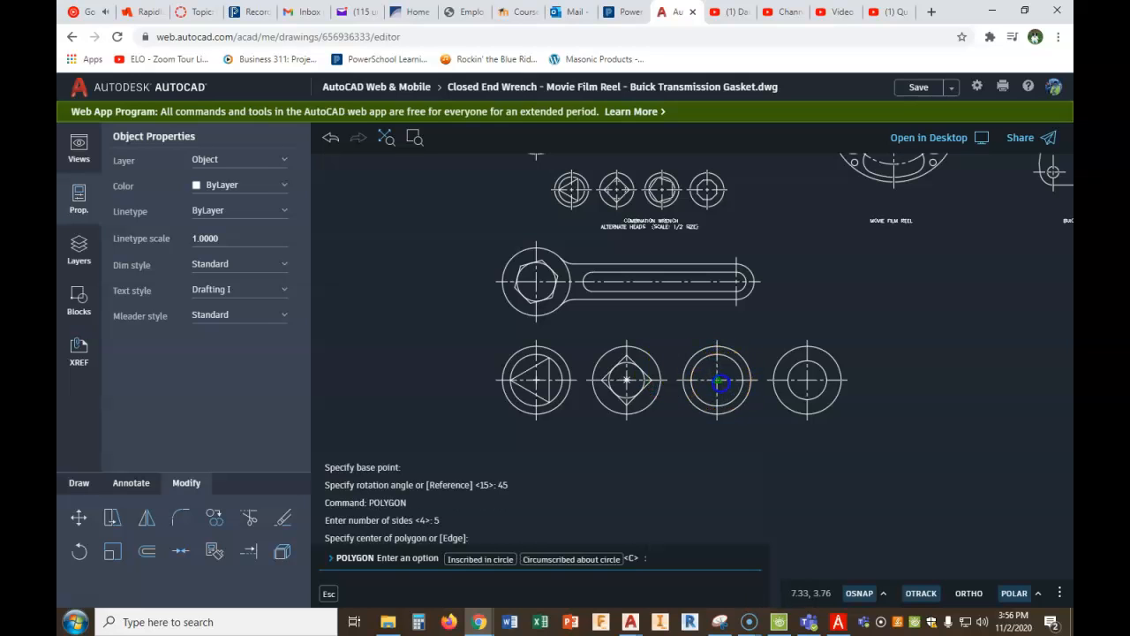
left_click(481, 560)
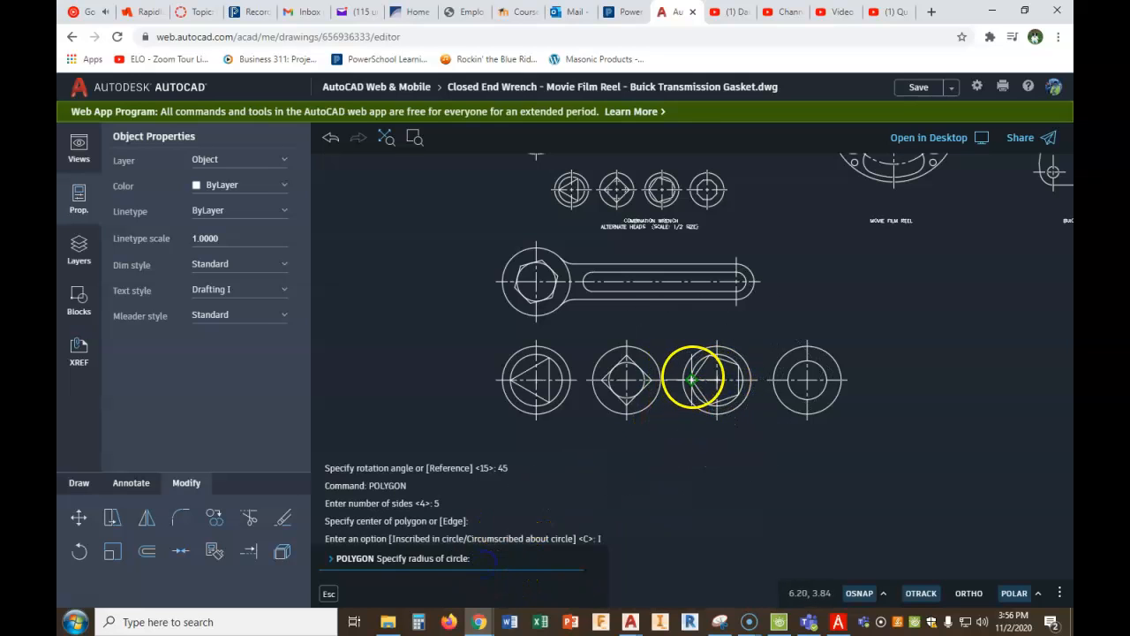
scroll(711, 378, "up", 3)
scroll(717, 380, "up", 1)
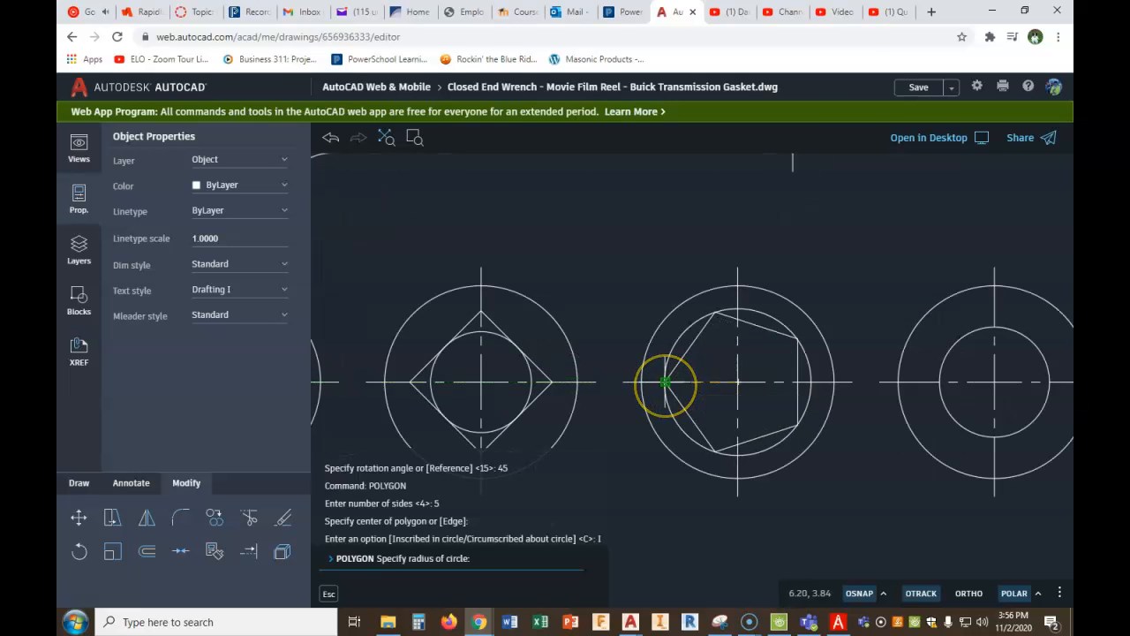
left_click(665, 381)
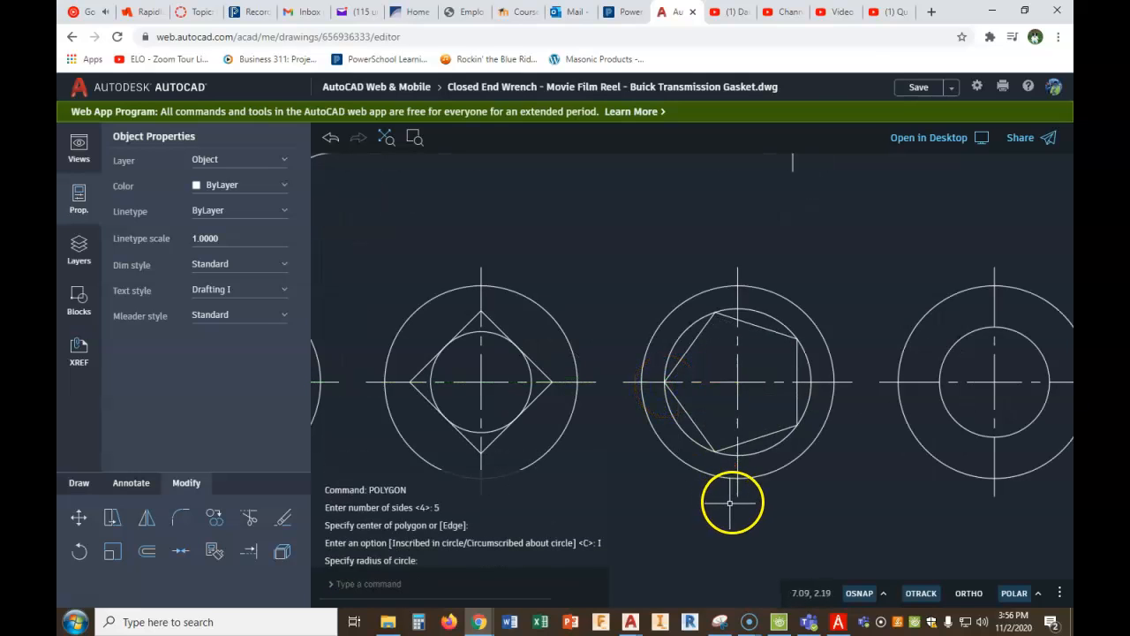
- Draw an 8-sided polygon circumscribed about the fourth head's inner circle, with a flat side at the circle's top
scroll(783, 479, "down", 4)
middle_click_drag(816, 448, 739, 436)
right_click(715, 476)
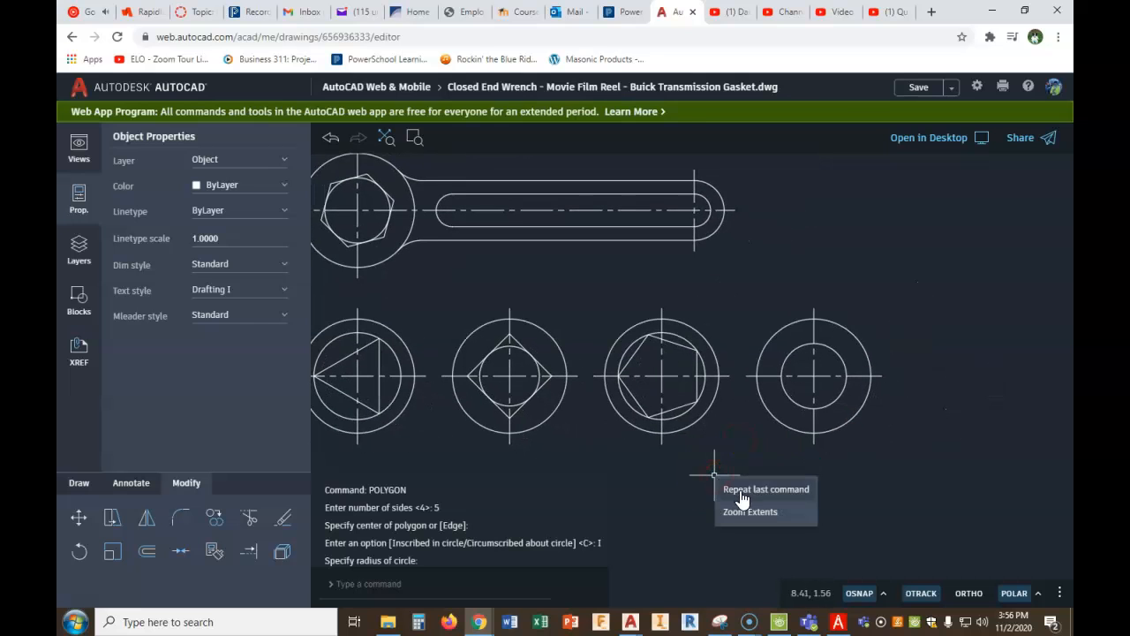
left_click(740, 497)
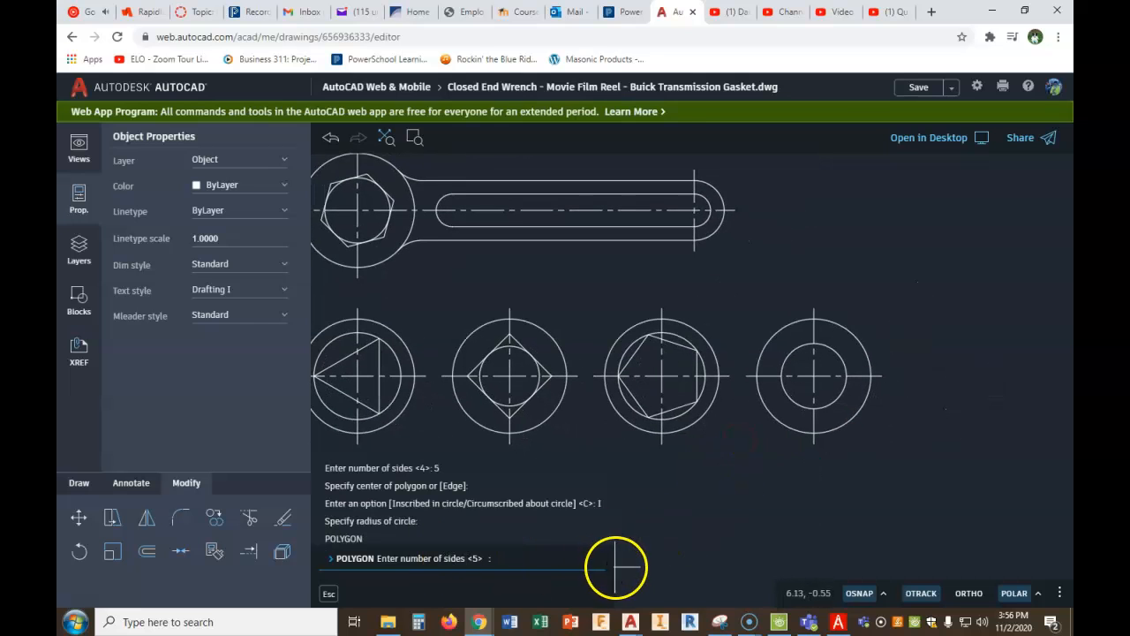
type("8")
key("Return")
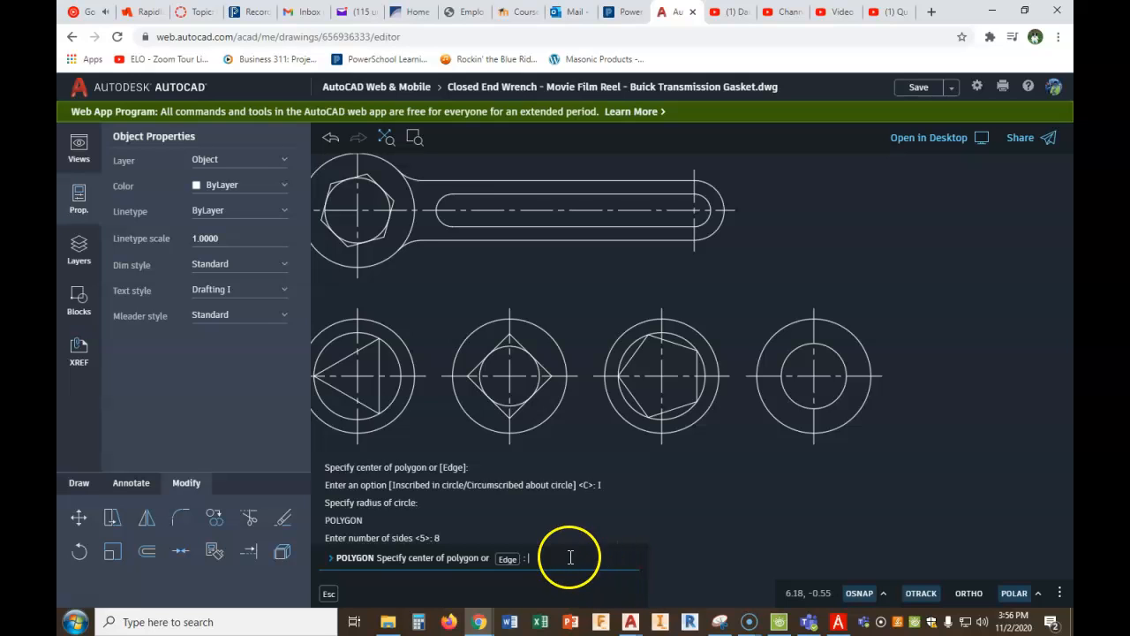
left_click(813, 376)
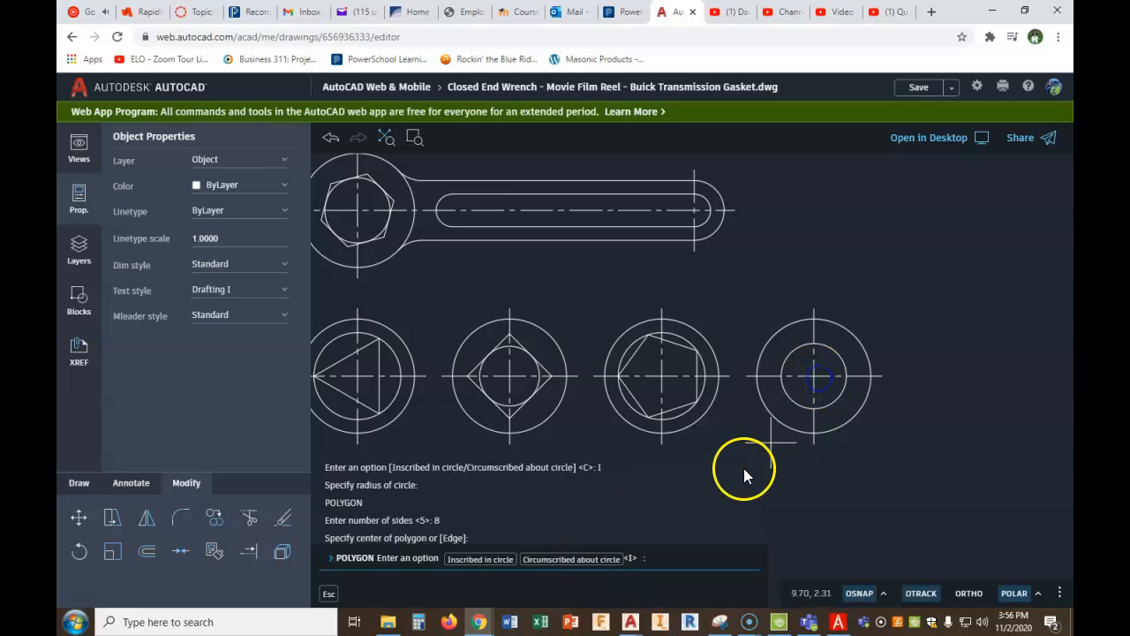
left_click(568, 560)
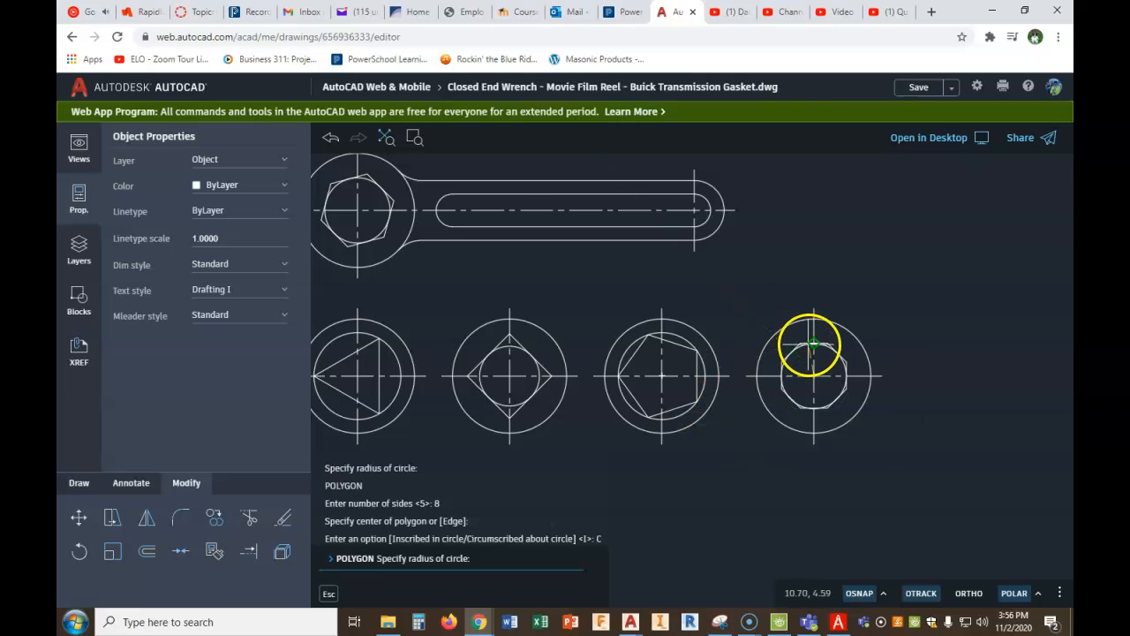
left_click(813, 342)
right_click(964, 408)
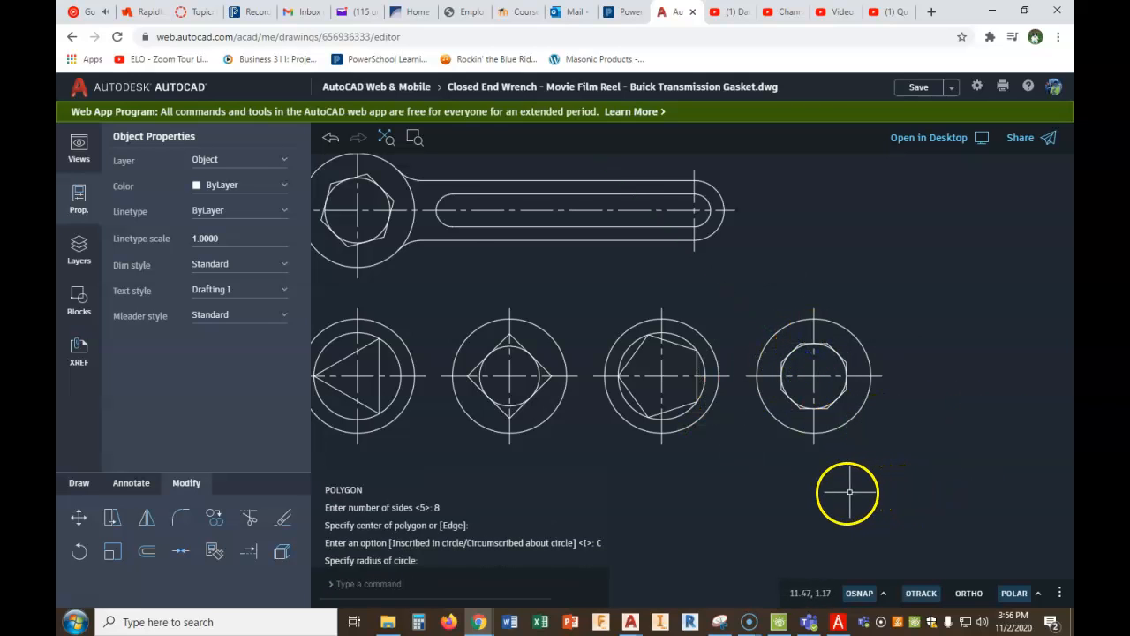
scroll(821, 481, "down", 1)
middle_click_drag(714, 433, 688, 395)
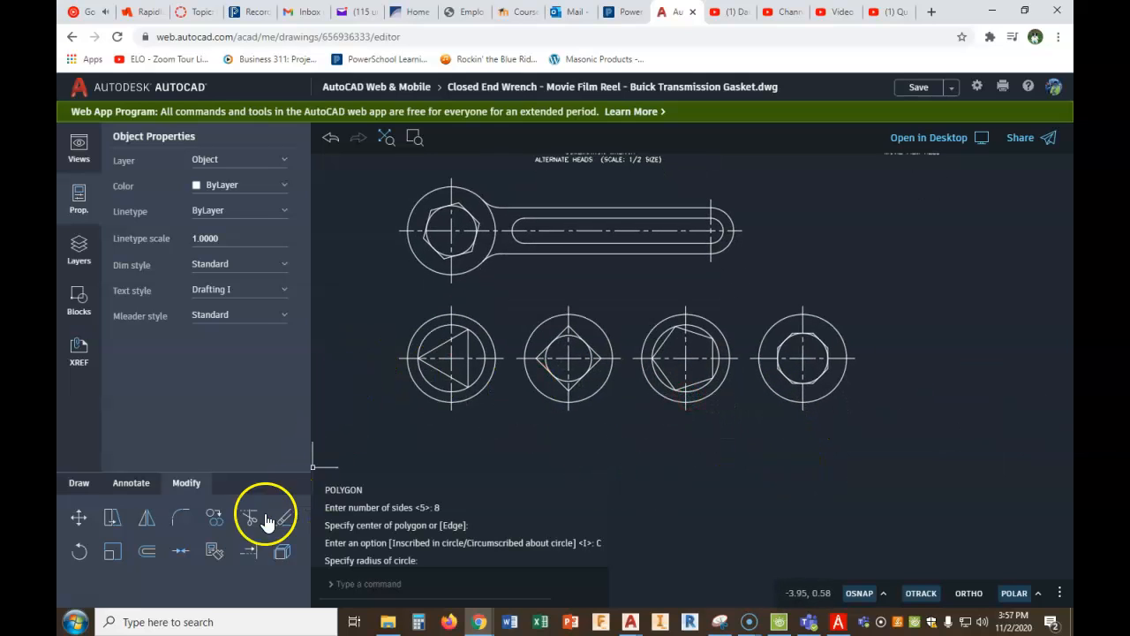
left_click(112, 553)
left_click(878, 280)
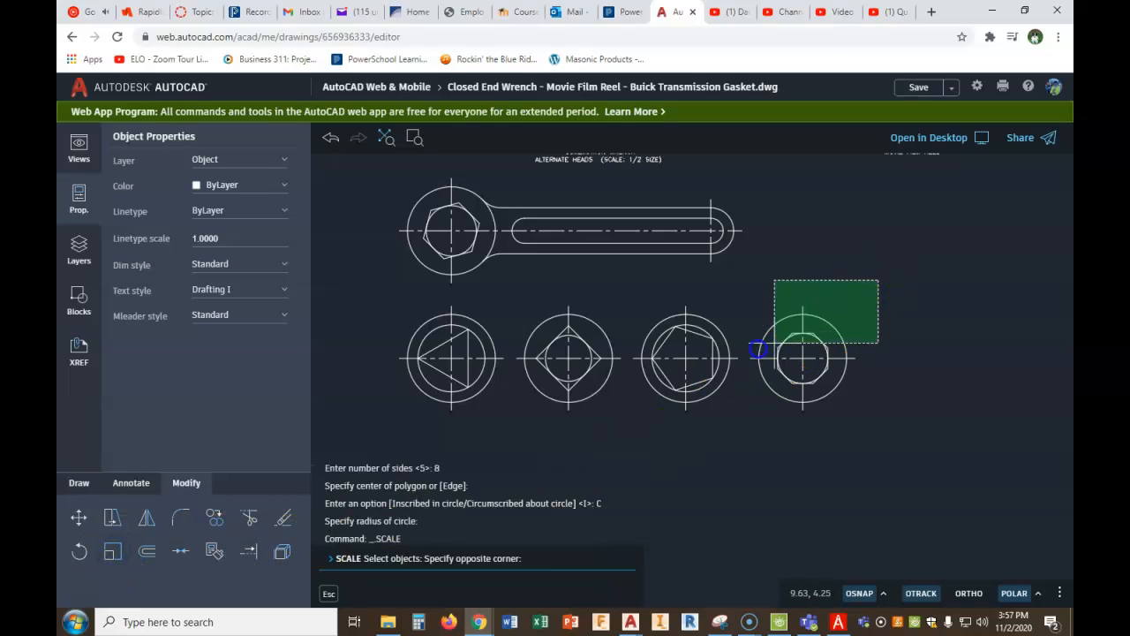
left_click(466, 415)
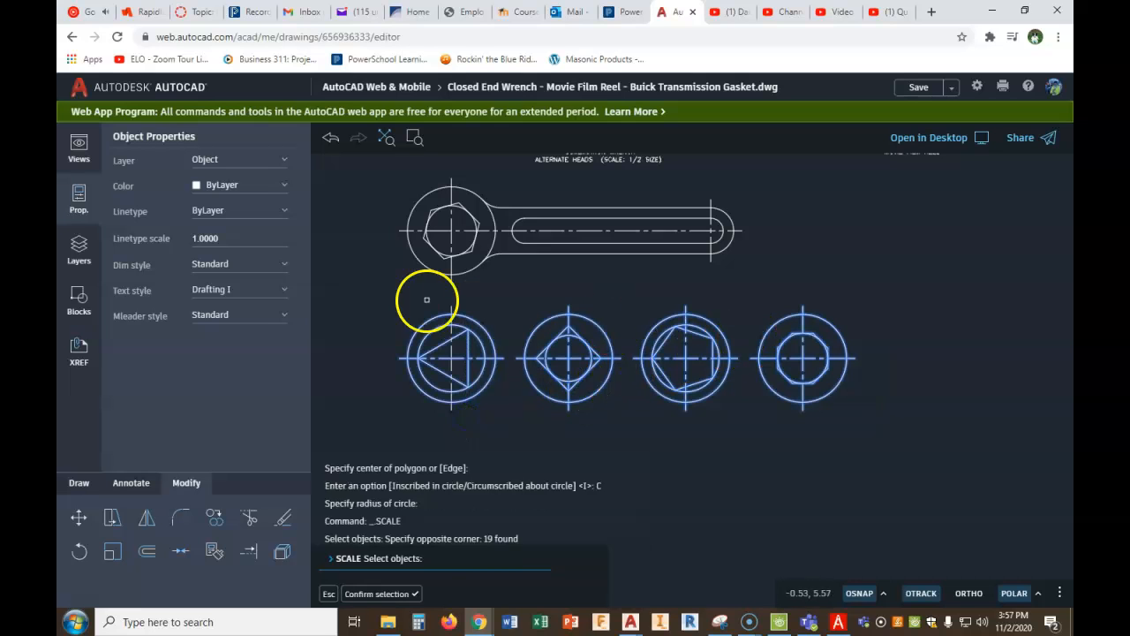
right_click(885, 299)
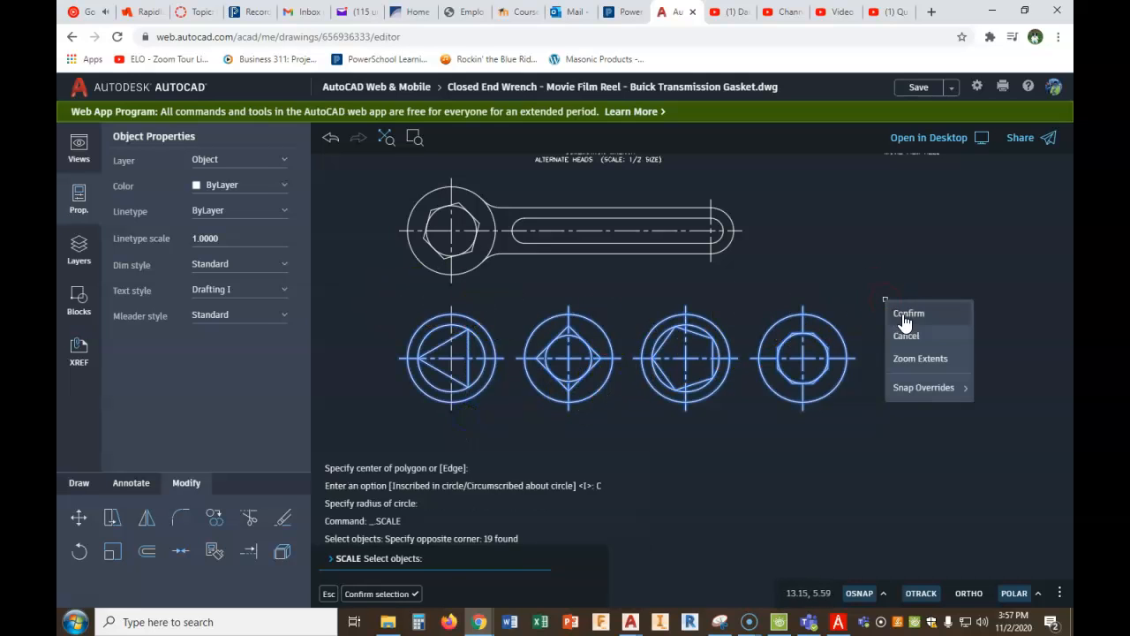
left_click(905, 314)
key("Escape")
key("Escape")
key("Escape")
- Scale all four alternate heads by a factor of .5 about a point midway between the second and third heads
right_click(865, 297)
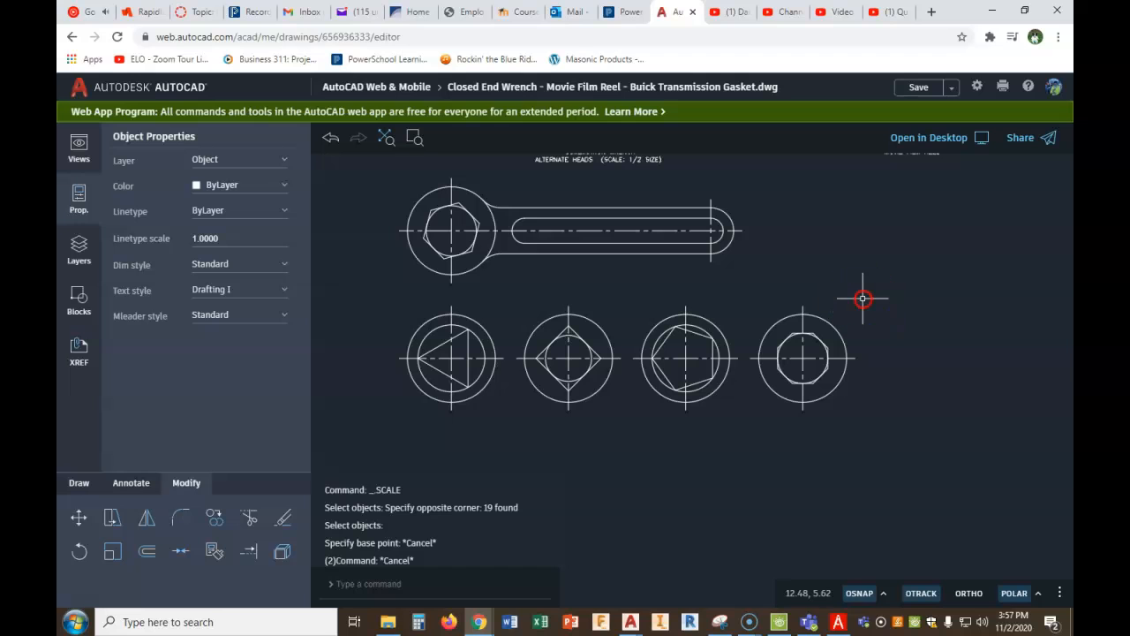
left_click(872, 315)
left_click_drag(861, 298, 381, 404)
right_click(498, 412)
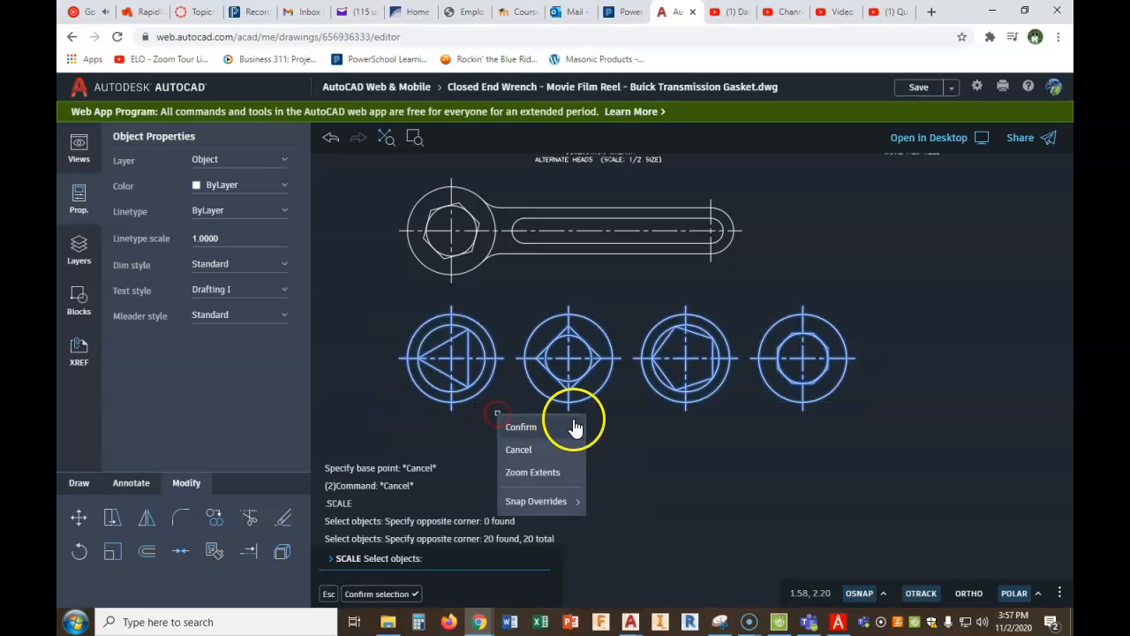
left_click(527, 431)
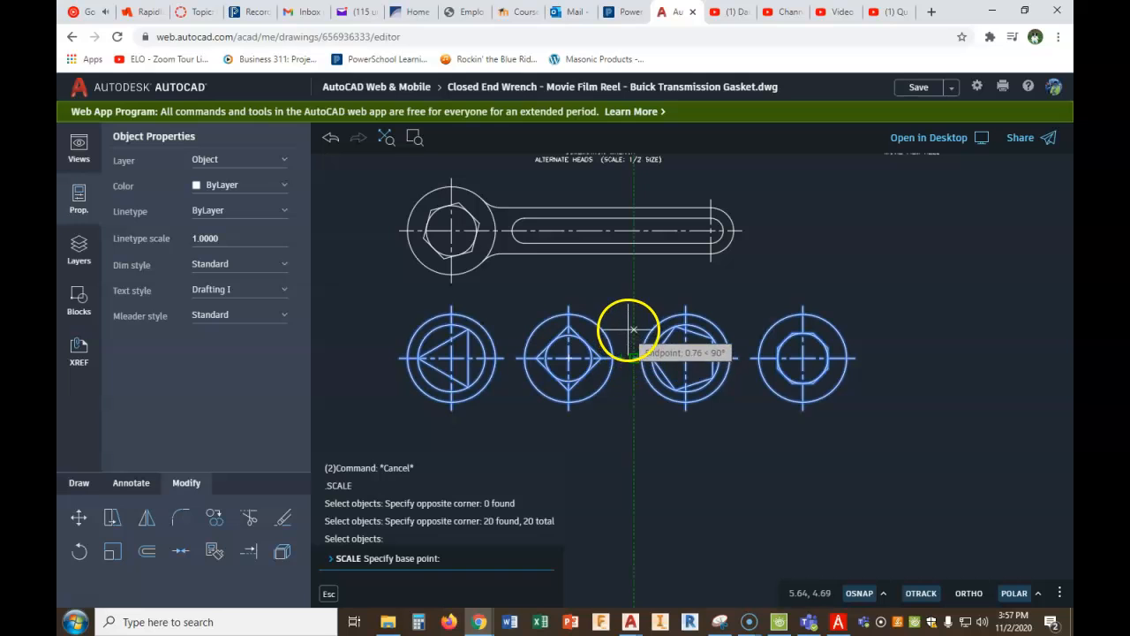
scroll(622, 337, "up", 2)
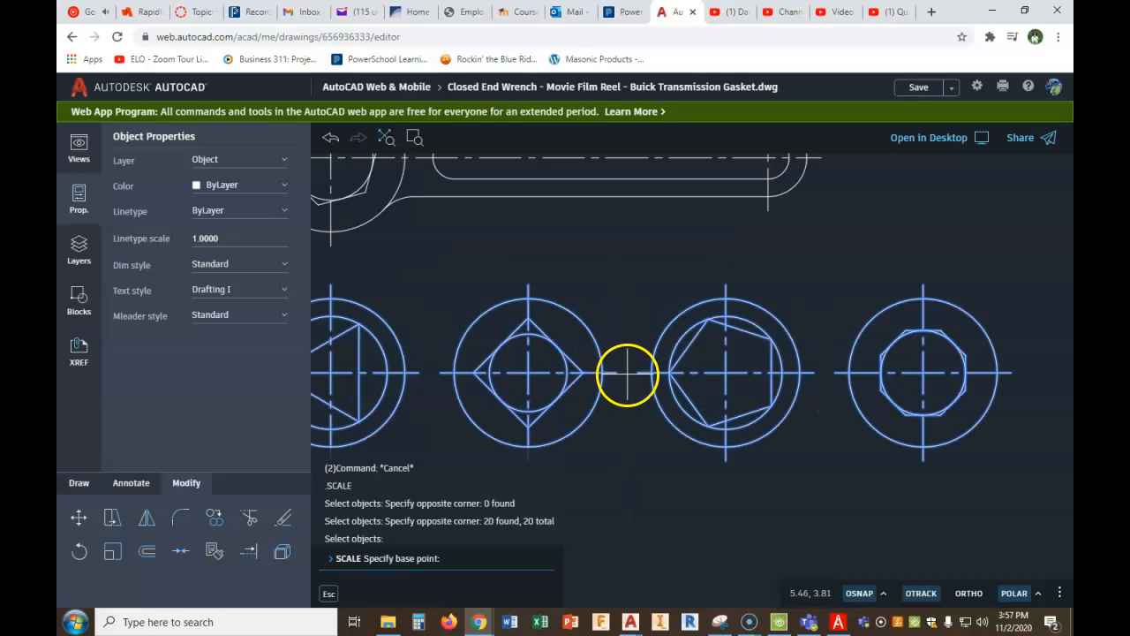
left_click(628, 370)
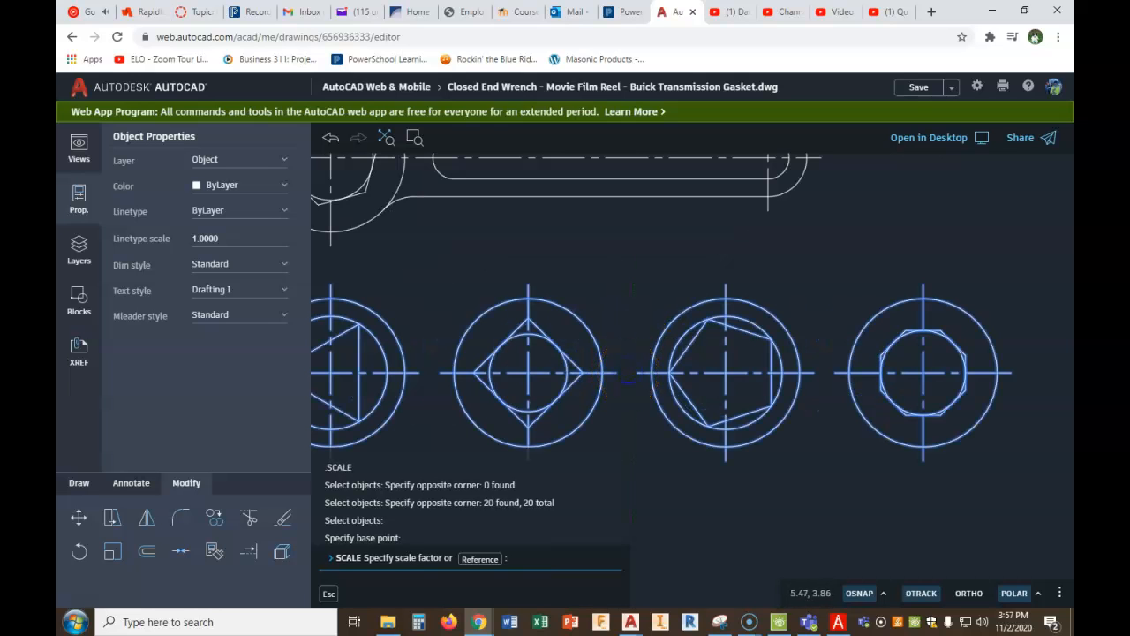
type(".5")
key("Return")
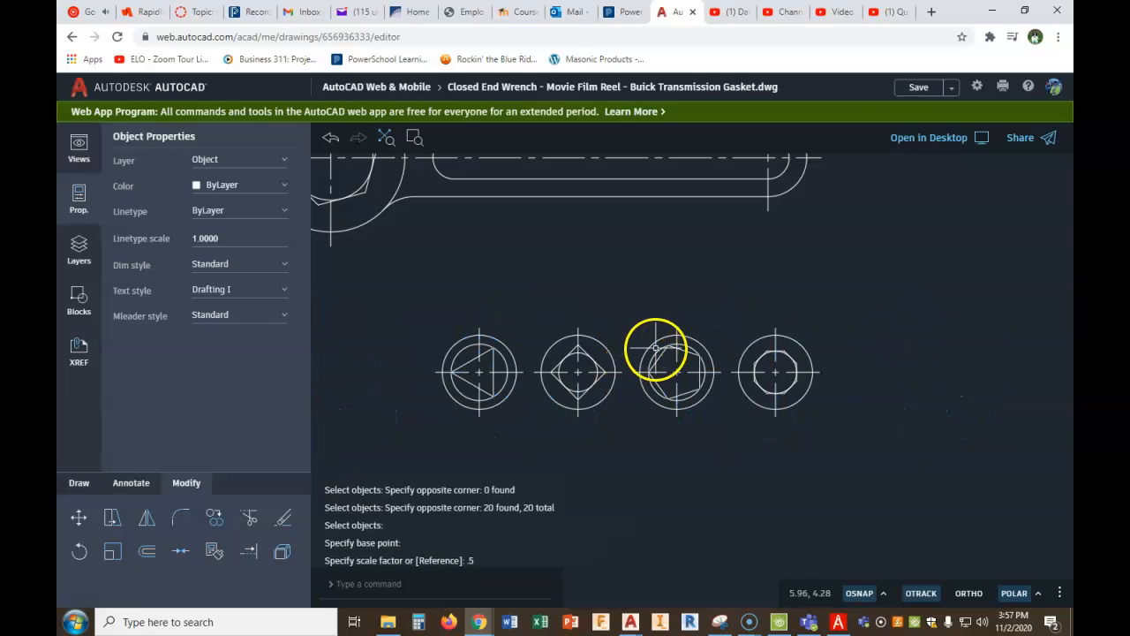
- Move the four scaled alternate heads up and slightly left, closer beneath the wrench handle
scroll(681, 335, "down", 2)
scroll(683, 337, "down", 2)
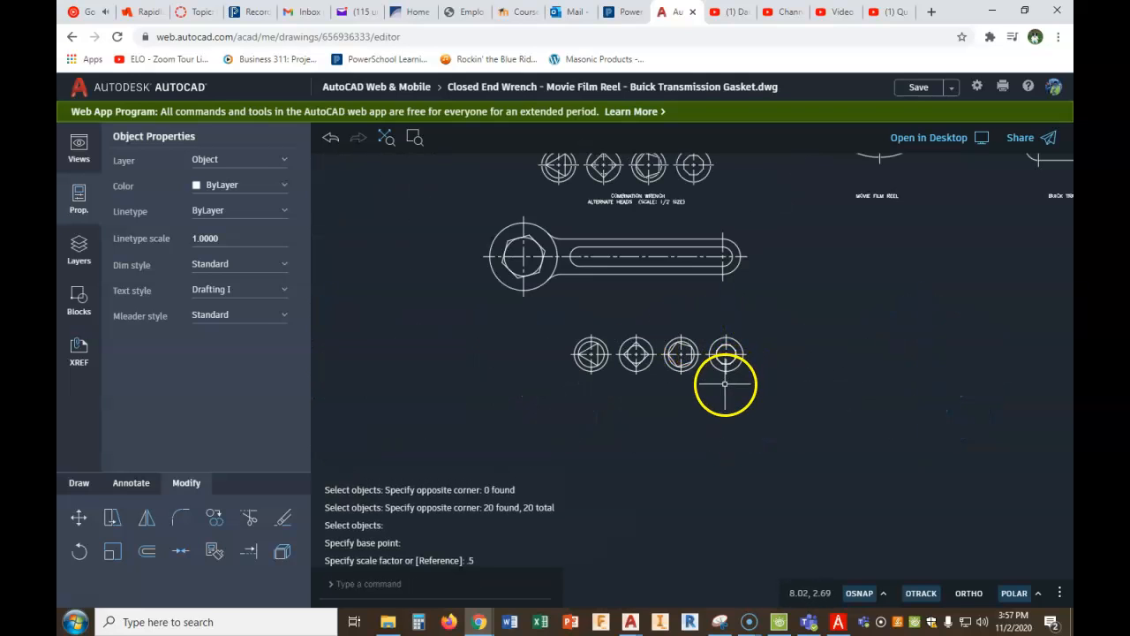
left_click(79, 518)
left_click_drag(776, 328, 709, 360)
left_click_drag(780, 335, 546, 392)
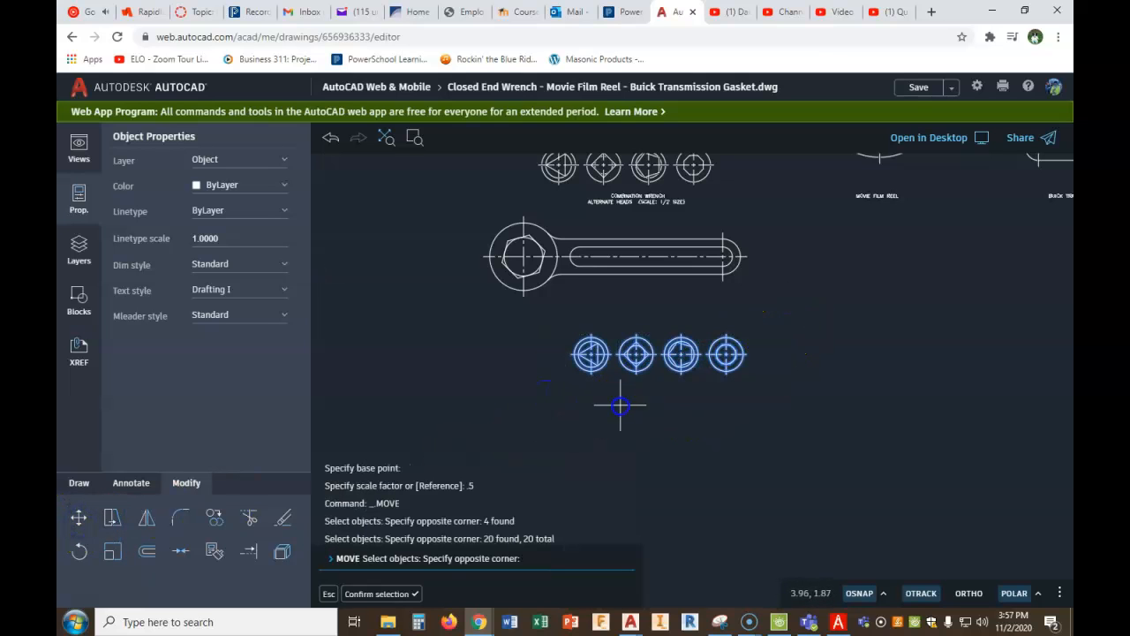
left_click(620, 405)
left_click_drag(784, 323, 553, 384)
right_click(553, 385)
left_click(566, 395)
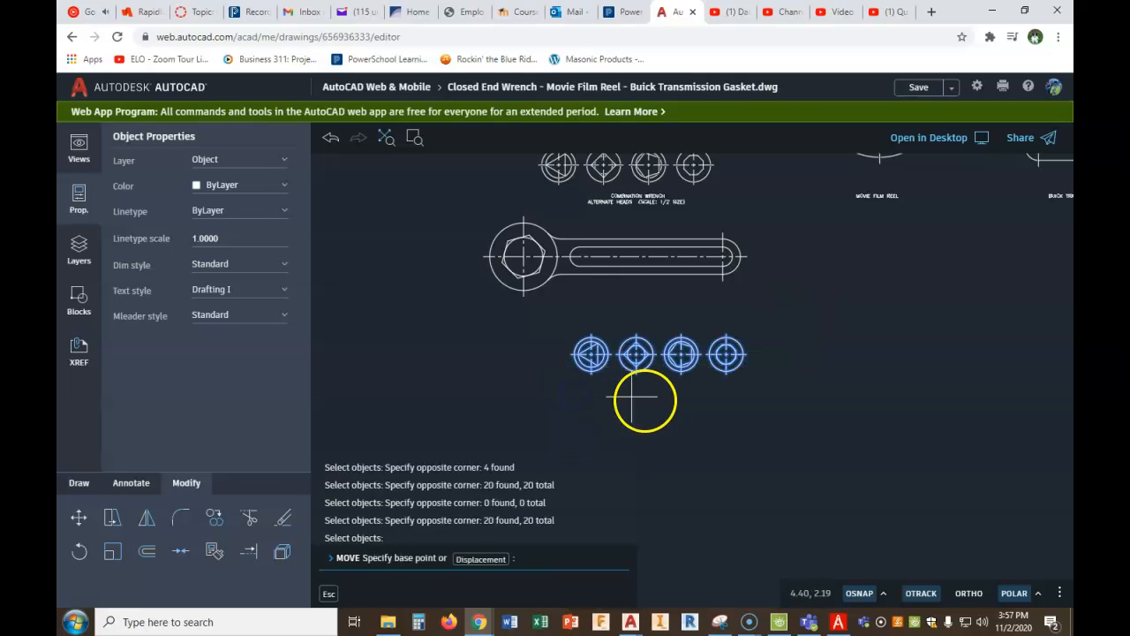
left_click(694, 416)
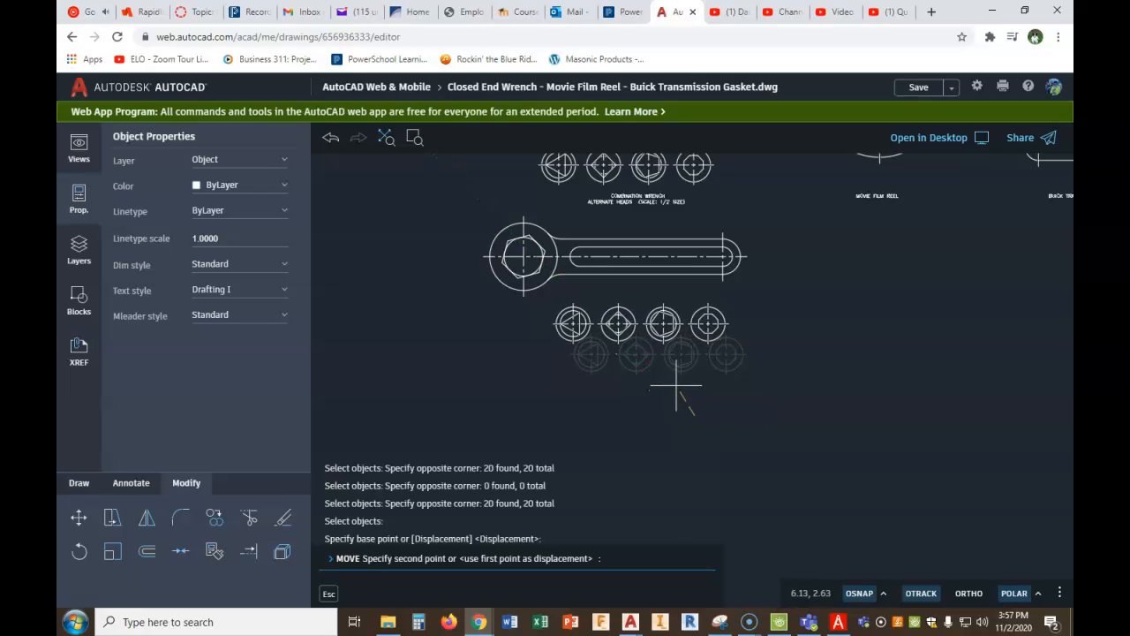
left_click(676, 386)
right_click(696, 394)
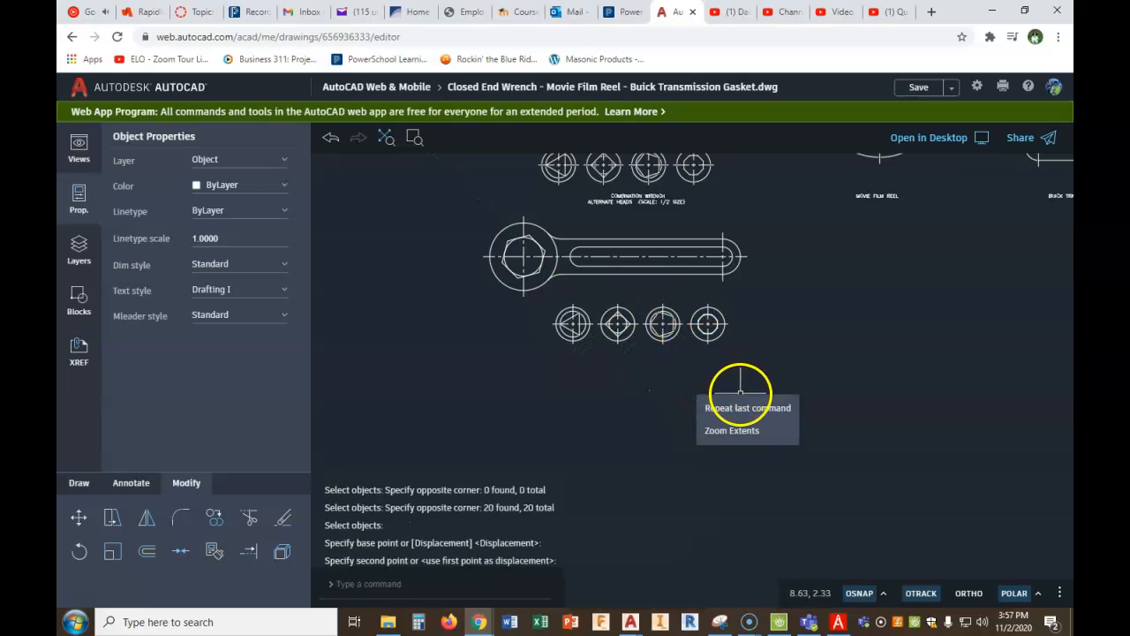
key("Escape")
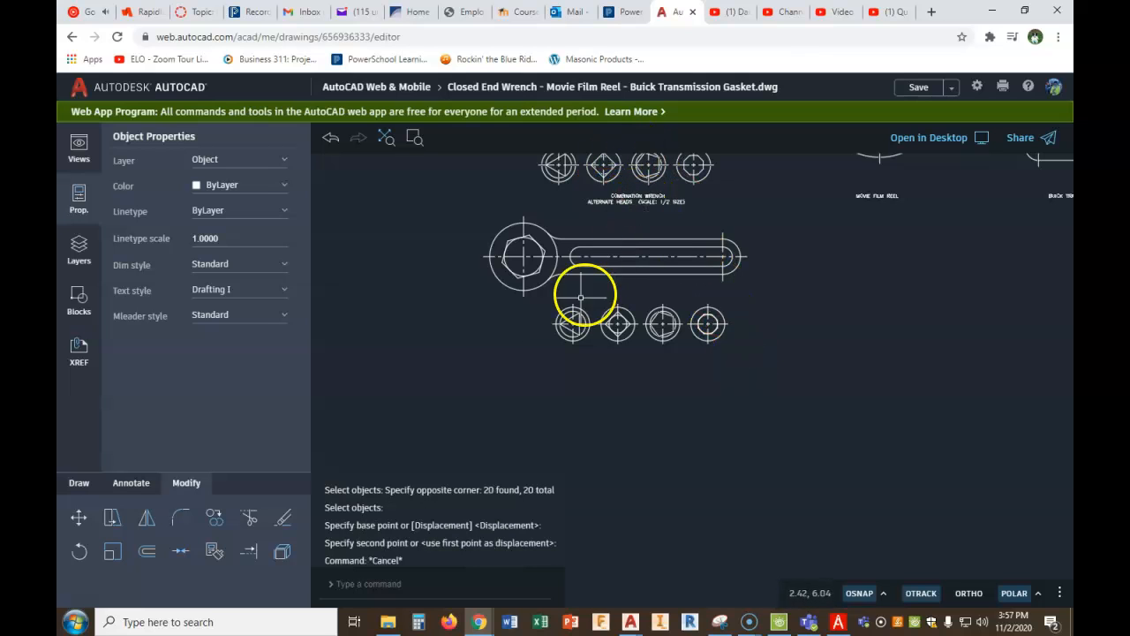
- Add multiline text below the heads reading "COMBINATION WRENCH" and "ALTERNATE HEADS (SCALE: 1/2 SIZE)", checking the caption in the PDF Architect figure
left_click(131, 483)
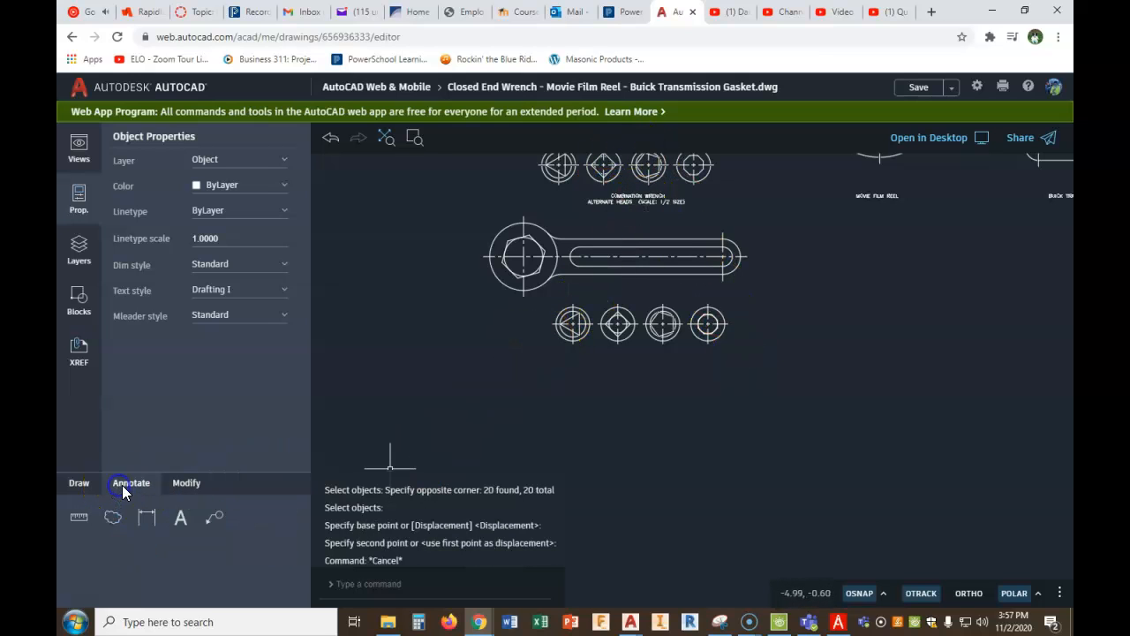
left_click(180, 518)
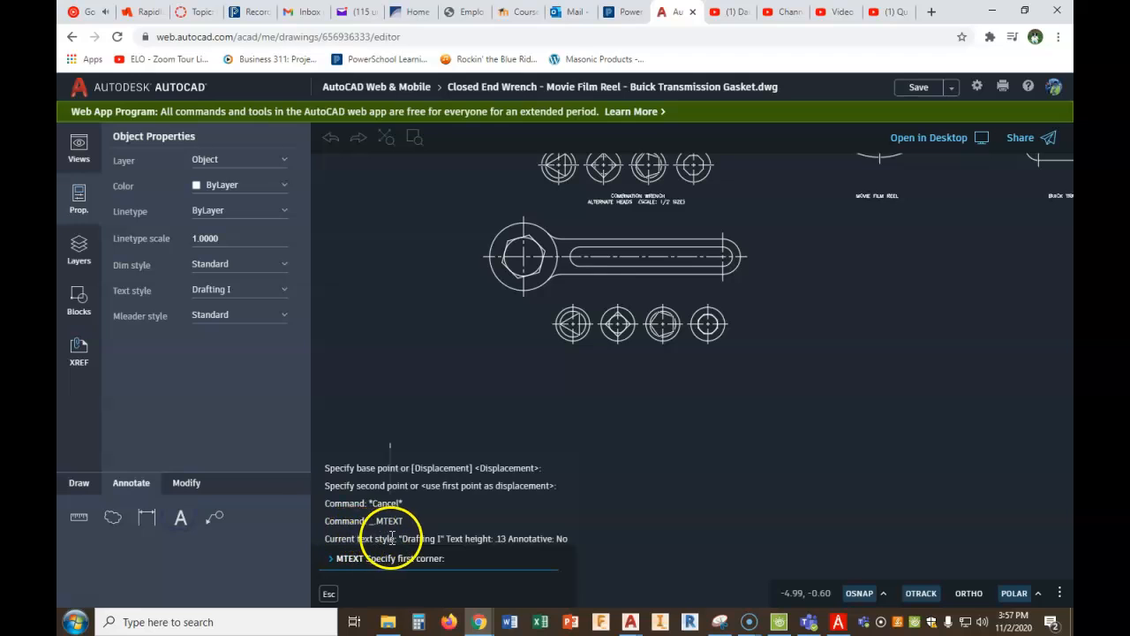
left_click(578, 385)
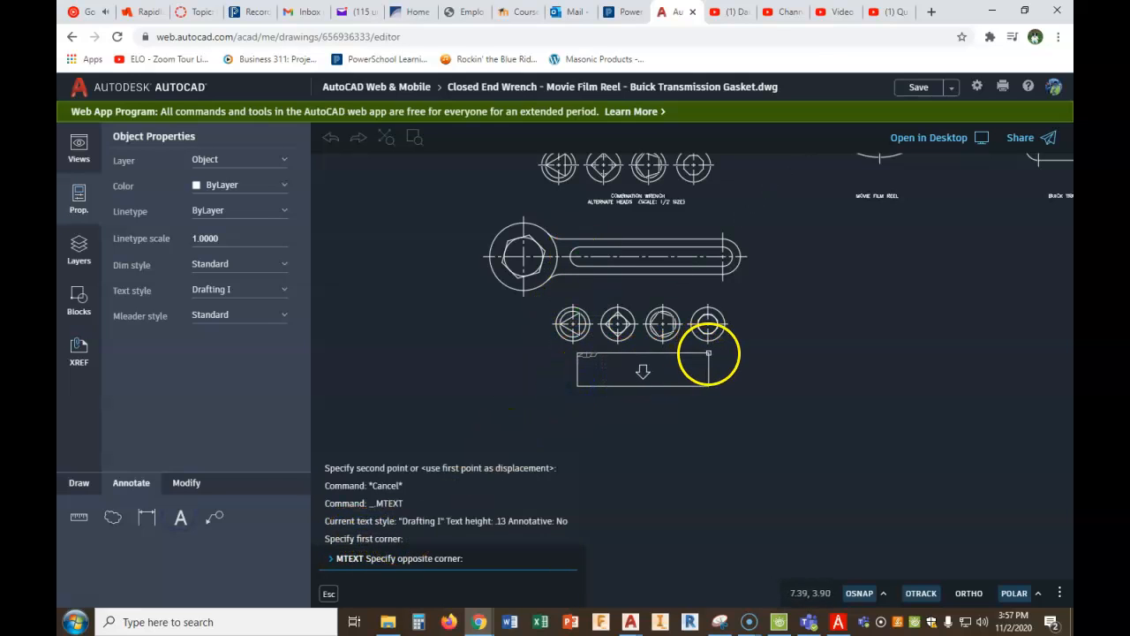
left_click(704, 355)
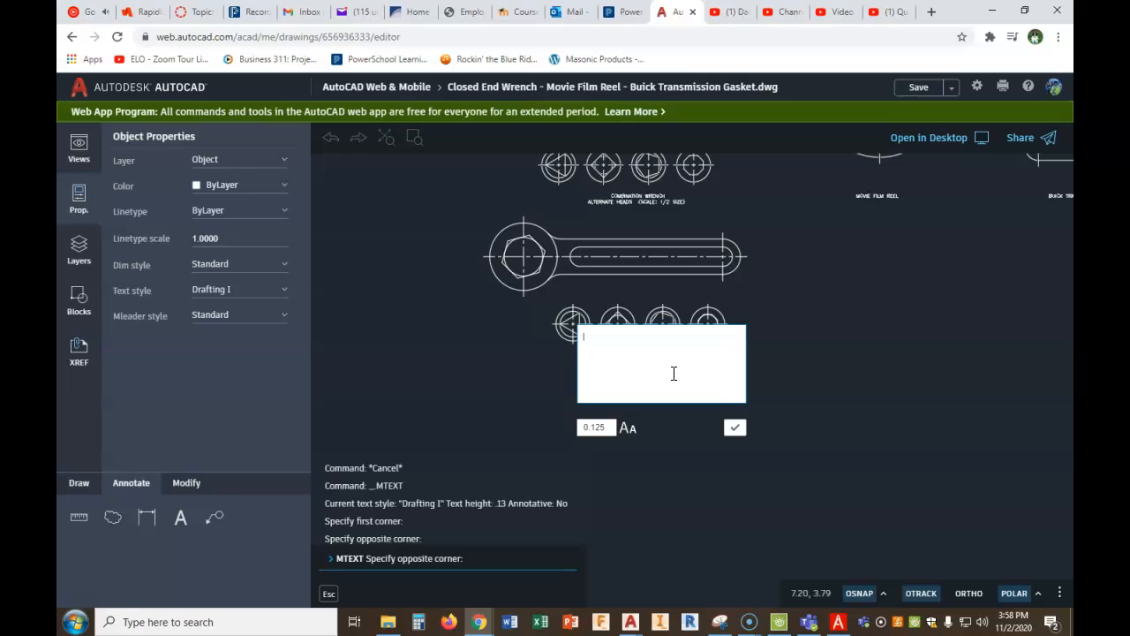
left_click(836, 622)
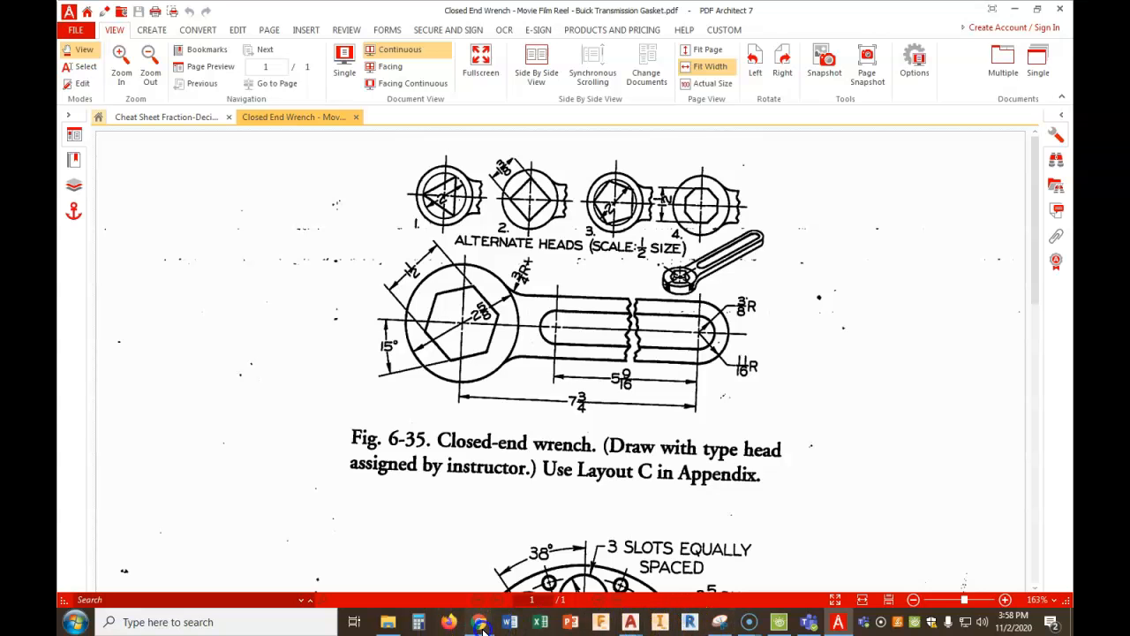
mouse_move(491, 597)
left_click(410, 561)
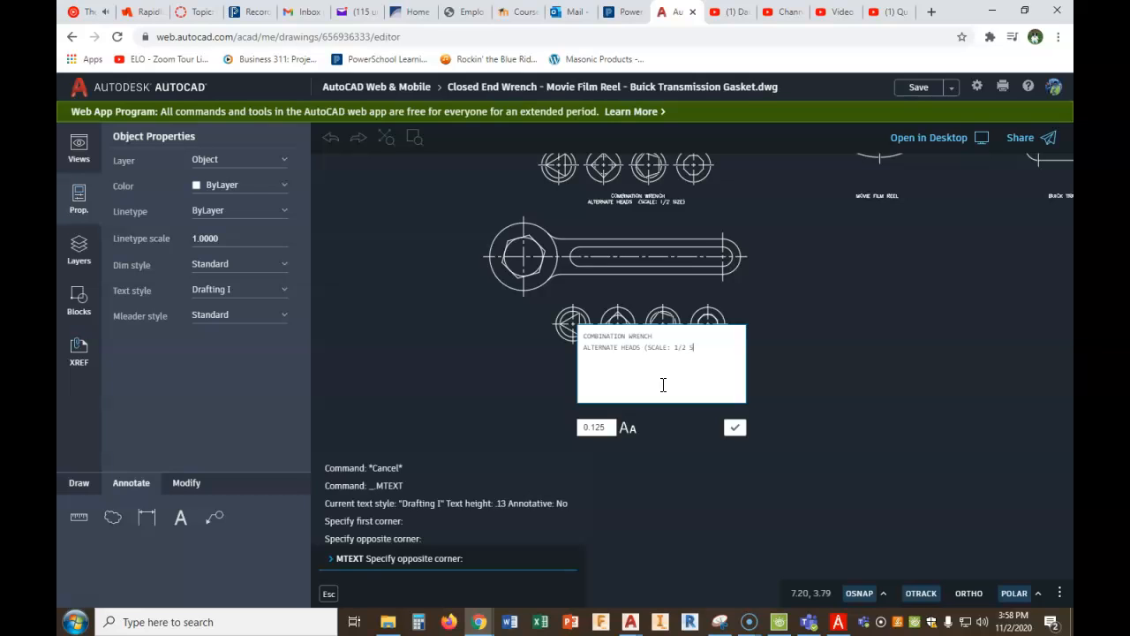
- Indent the caption's first line with spaces above the second line, and finish the text at height 0.125
left_click(602, 348)
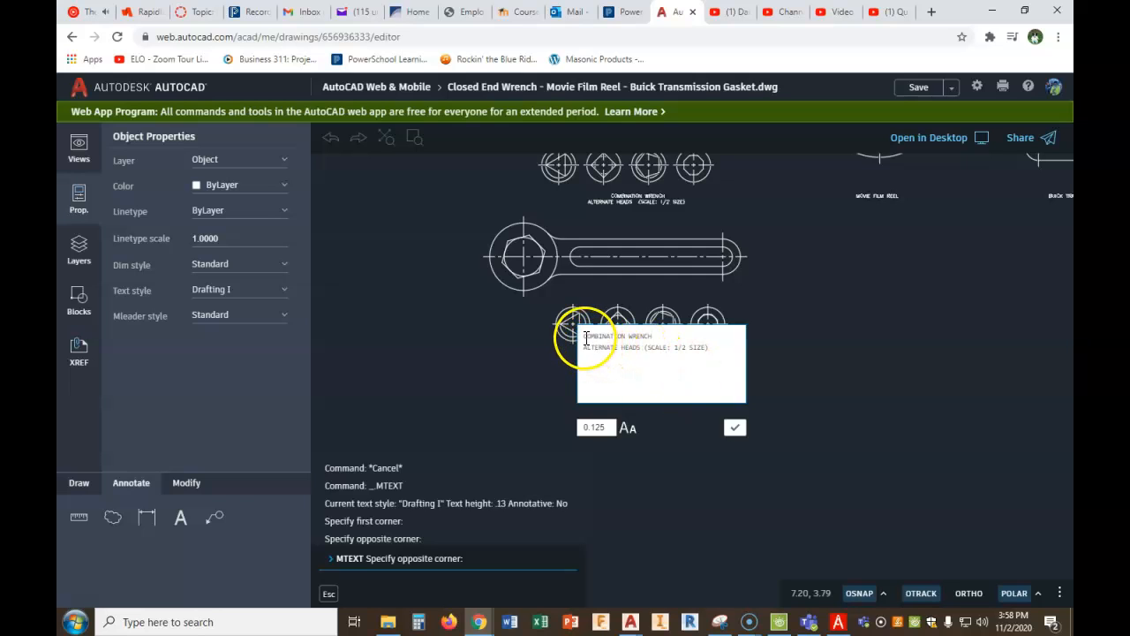
left_click(583, 337)
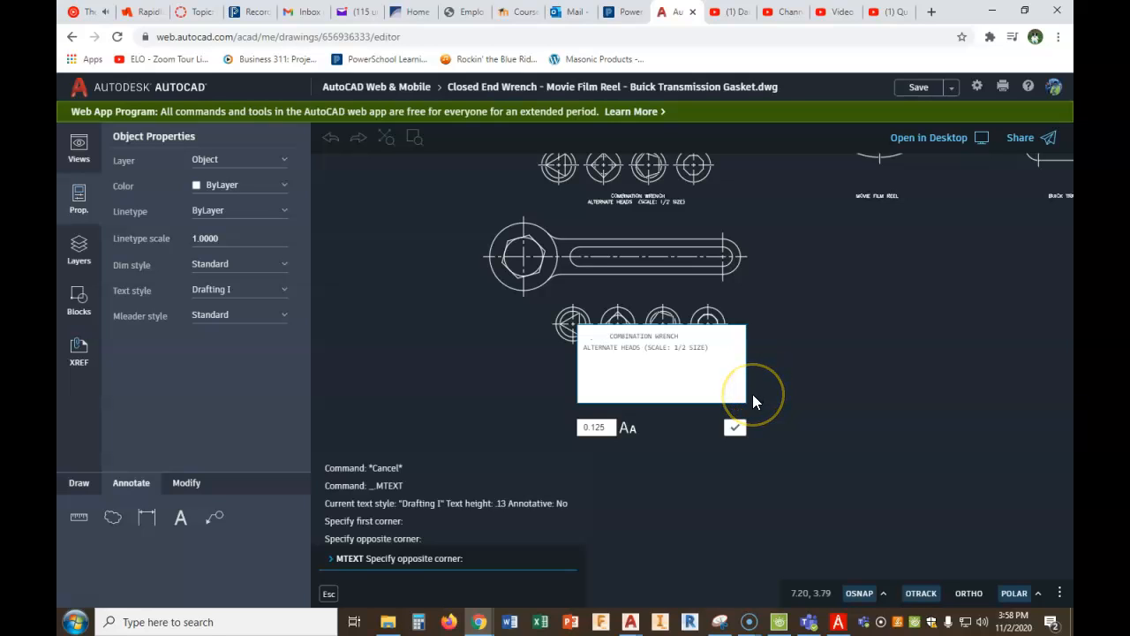
left_click(613, 380)
left_click(728, 430)
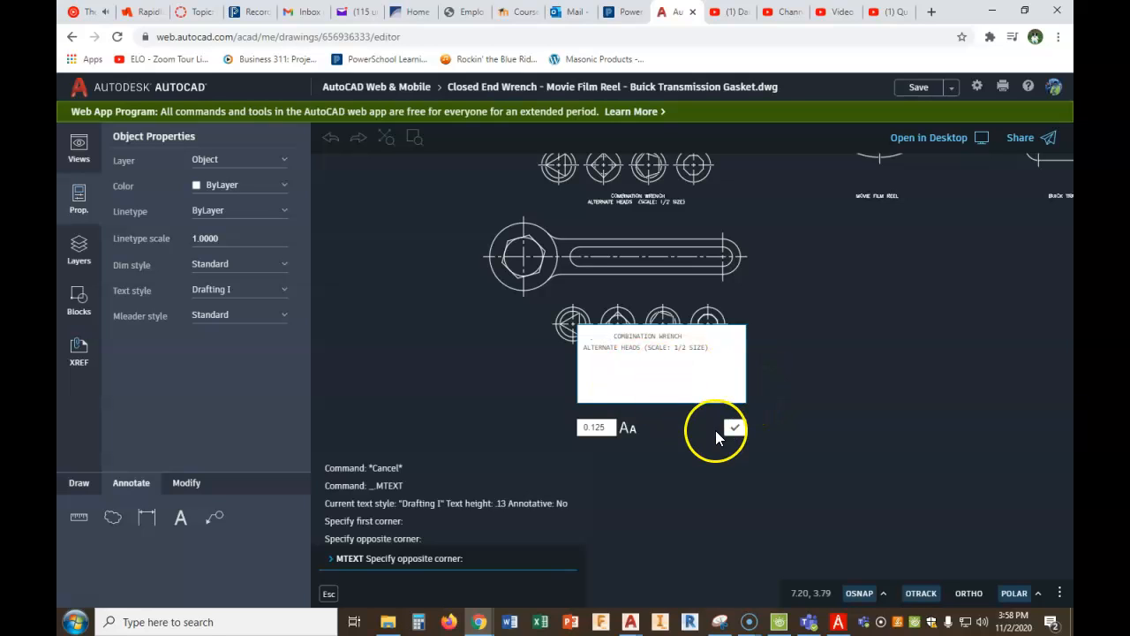
- Reopen the caption below the new heads and reduce the indent of "COMBINATION WRENCH" to centre it over the second line
scroll(662, 374, "up", 3)
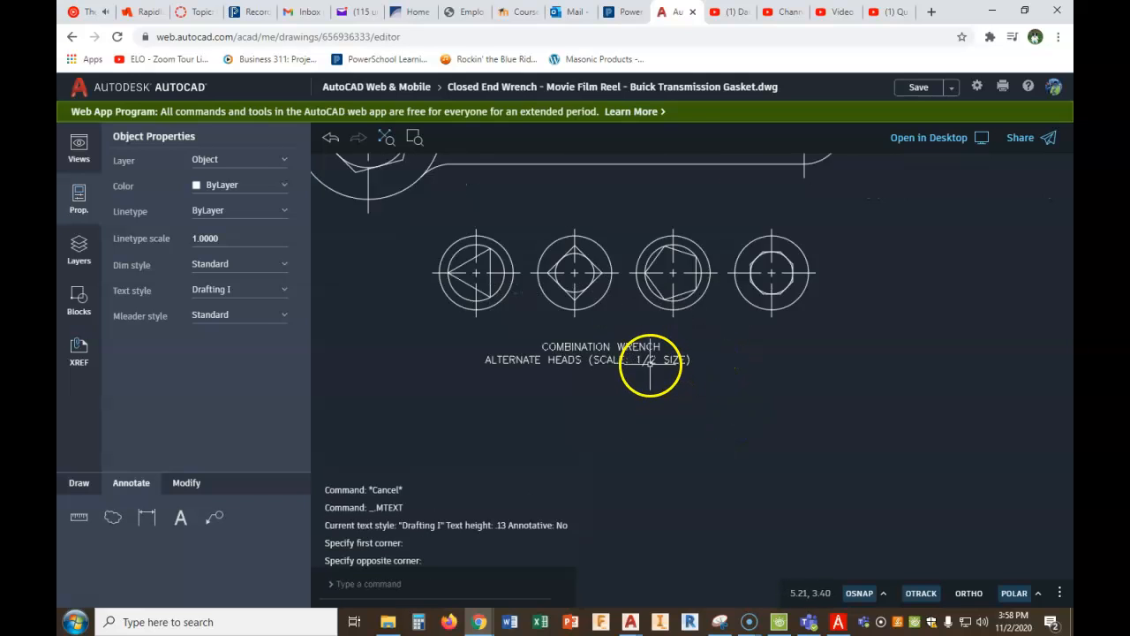
double_click(588, 341)
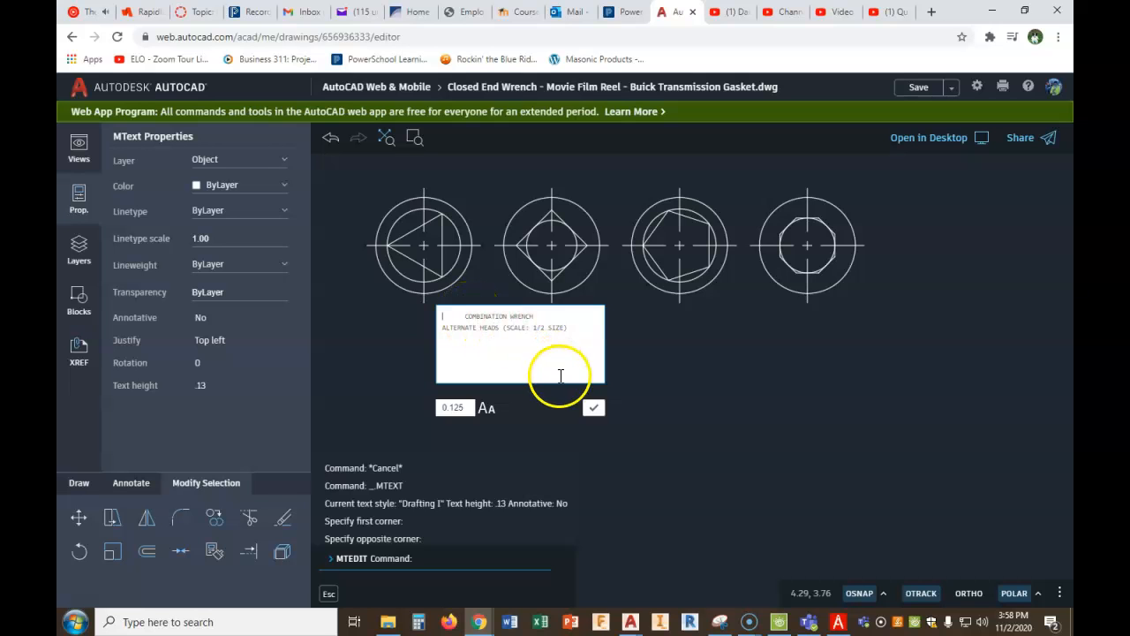
left_click(593, 409)
scroll(677, 376, "down", 3)
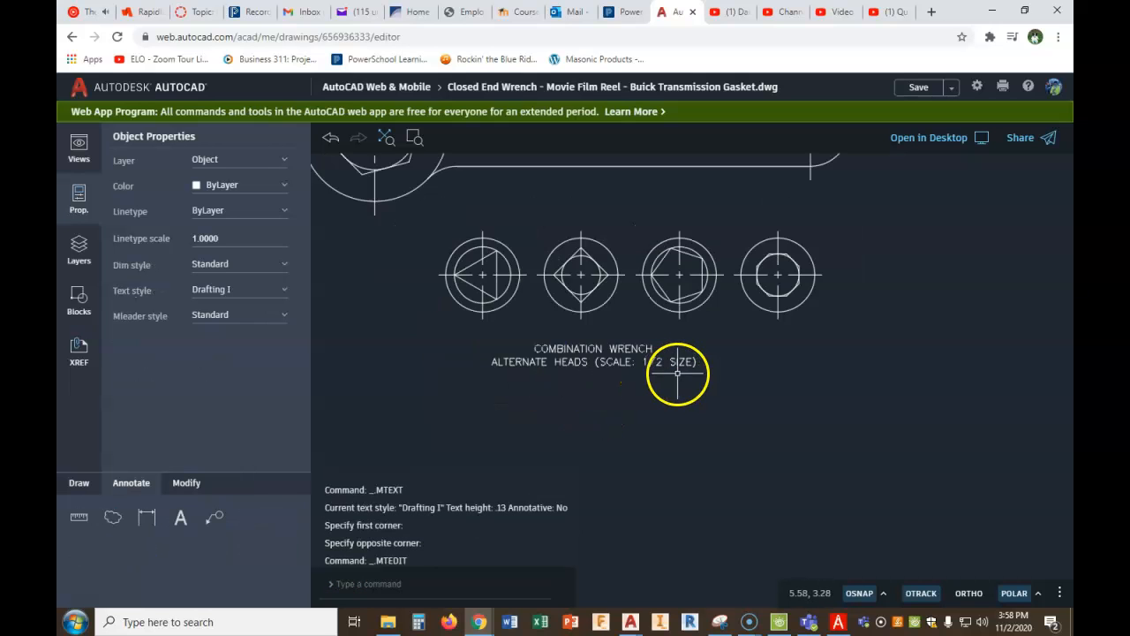
- Examine the existing movie film reel in the drawing and its dimensioned figure in PDF Architect
scroll(677, 380, "down", 5)
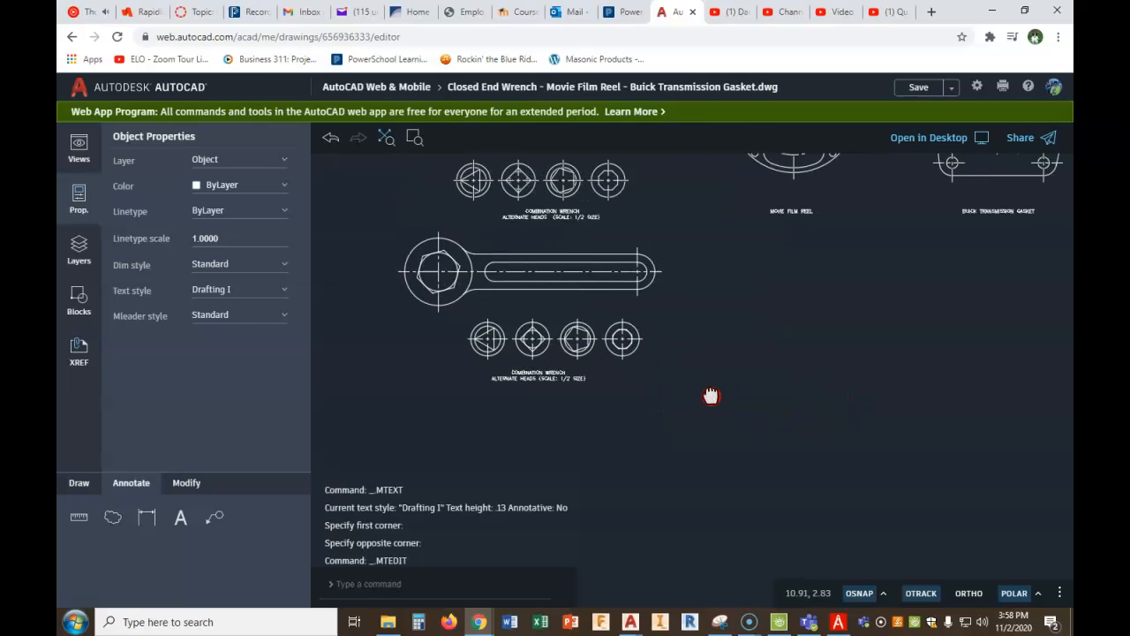
middle_click_drag(811, 384, 652, 403)
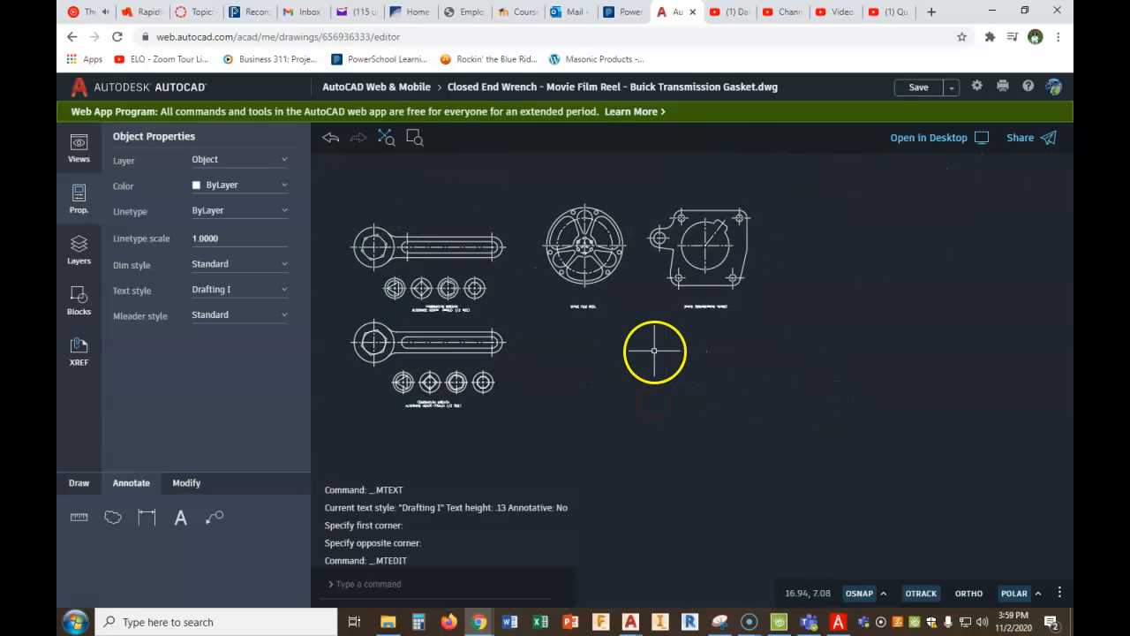
scroll(610, 239, "up", 4)
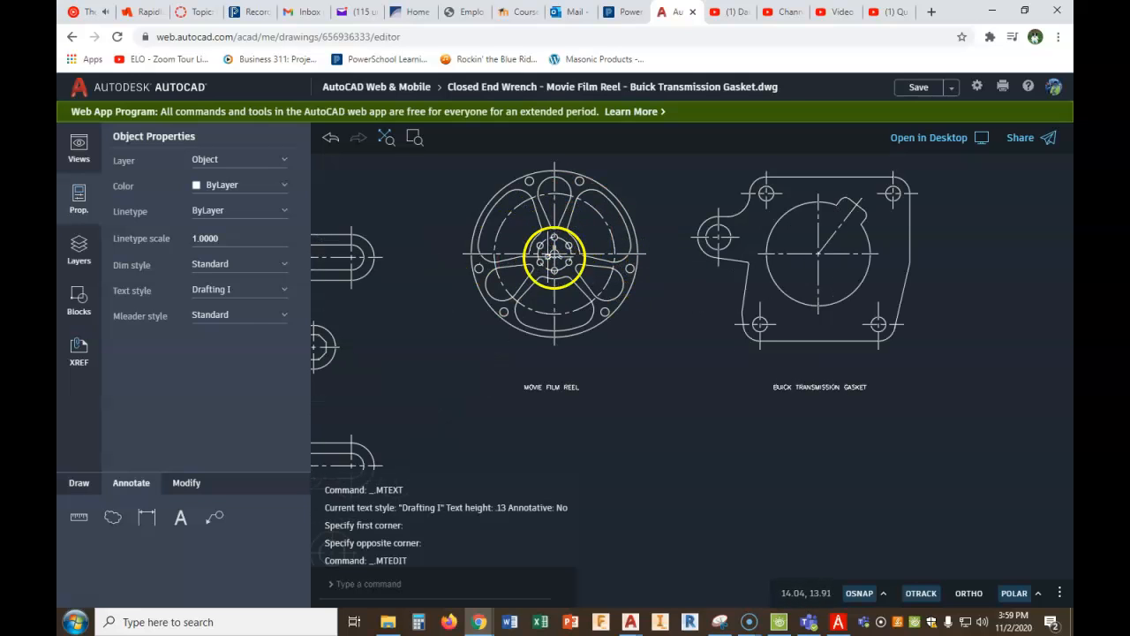
scroll(580, 424, "down", 3)
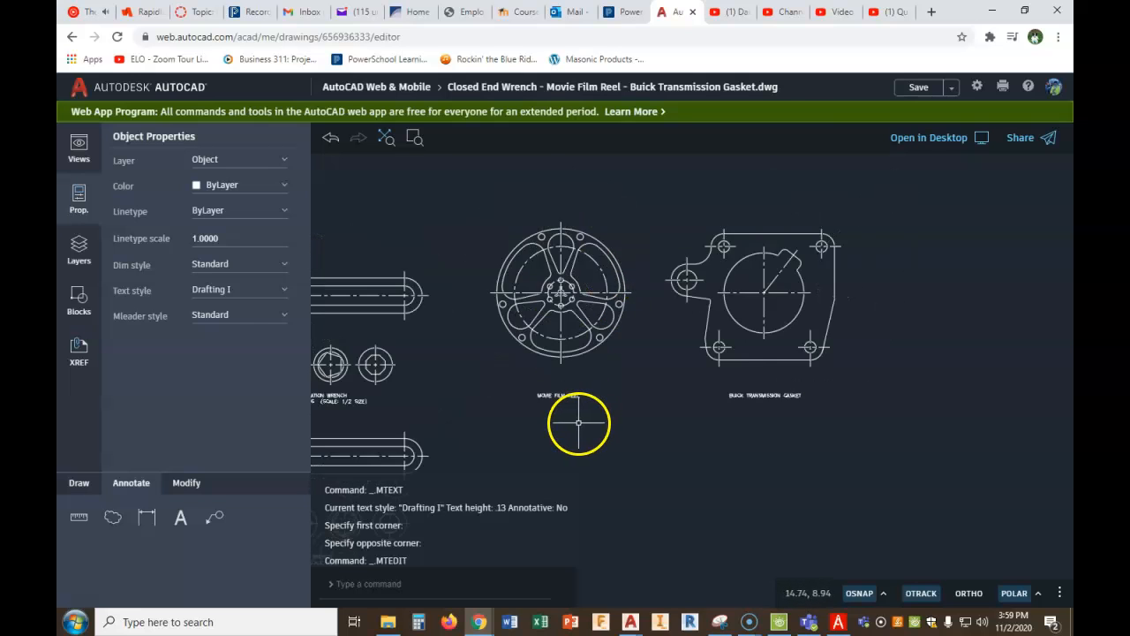
middle_click_drag(574, 377, 574, 265)
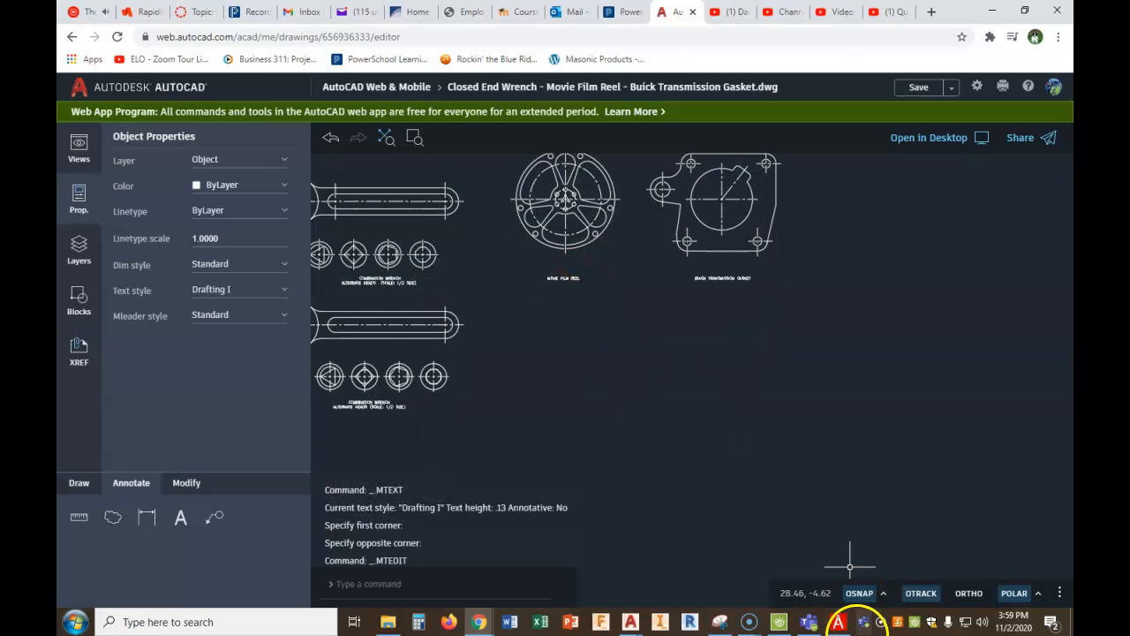
left_click(838, 621)
scroll(707, 488, "down", 1)
scroll(706, 481, "down", 5)
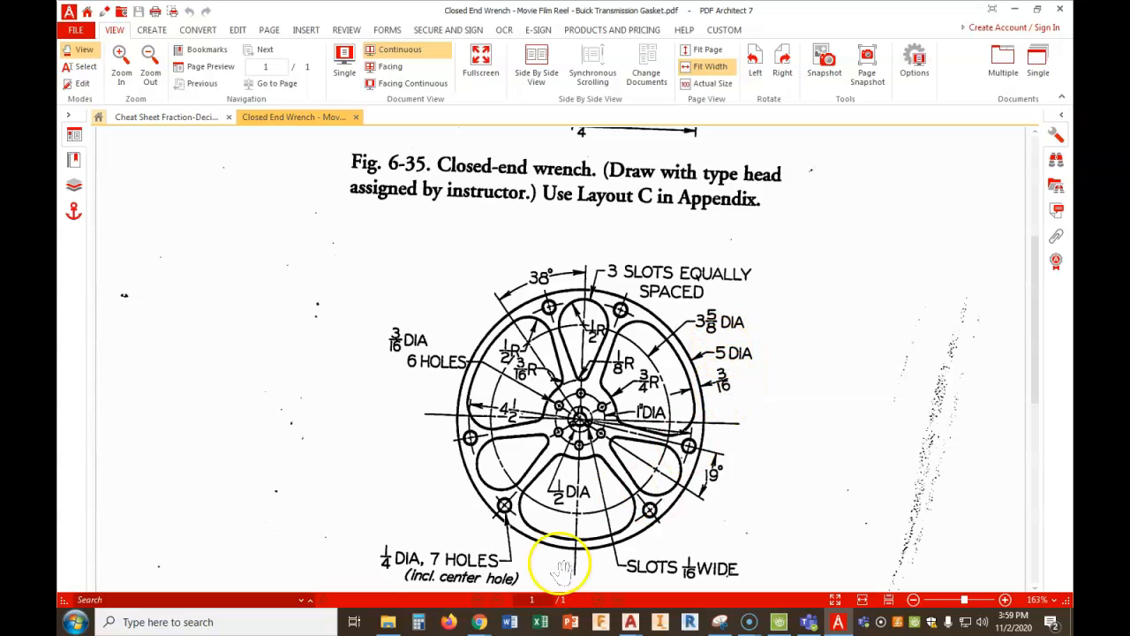
- Return to AutoCAD web and draw a circle of diameter 5 directly below the existing movie film reel, aligned with its vertical centreline
mouse_move(480, 621)
left_click(358, 567)
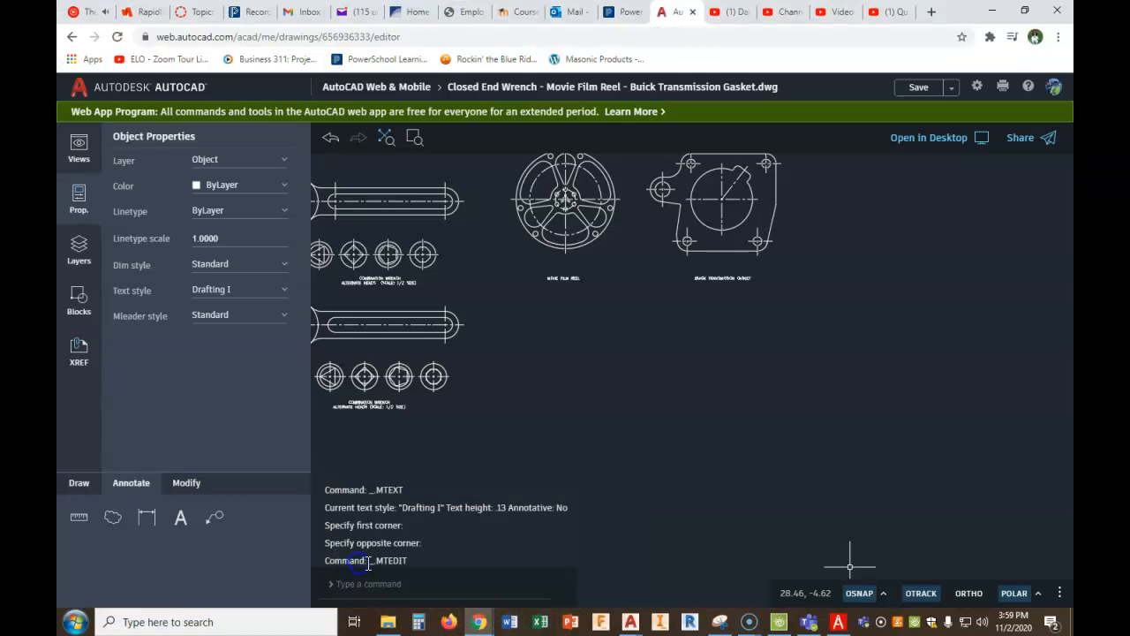
left_click(112, 518)
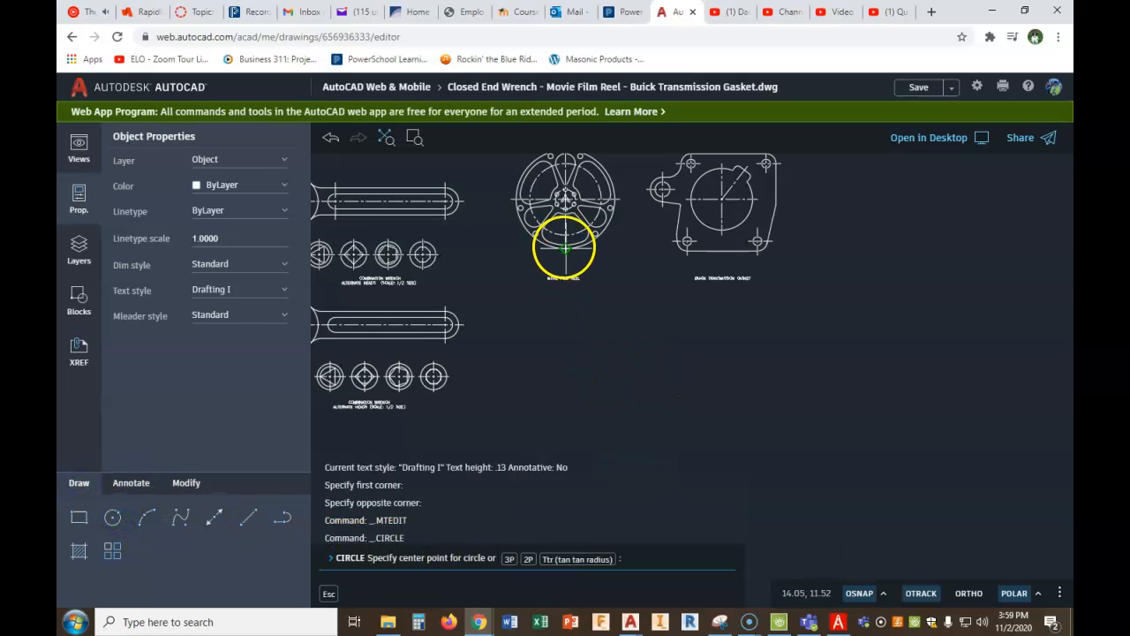
left_click(565, 333)
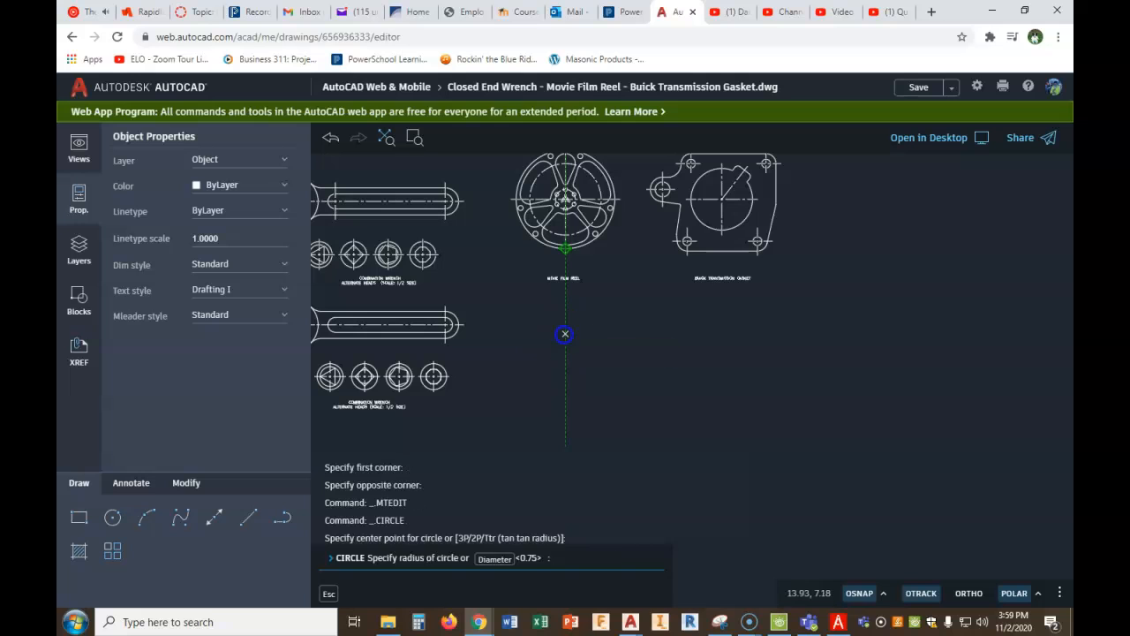
left_click(495, 560)
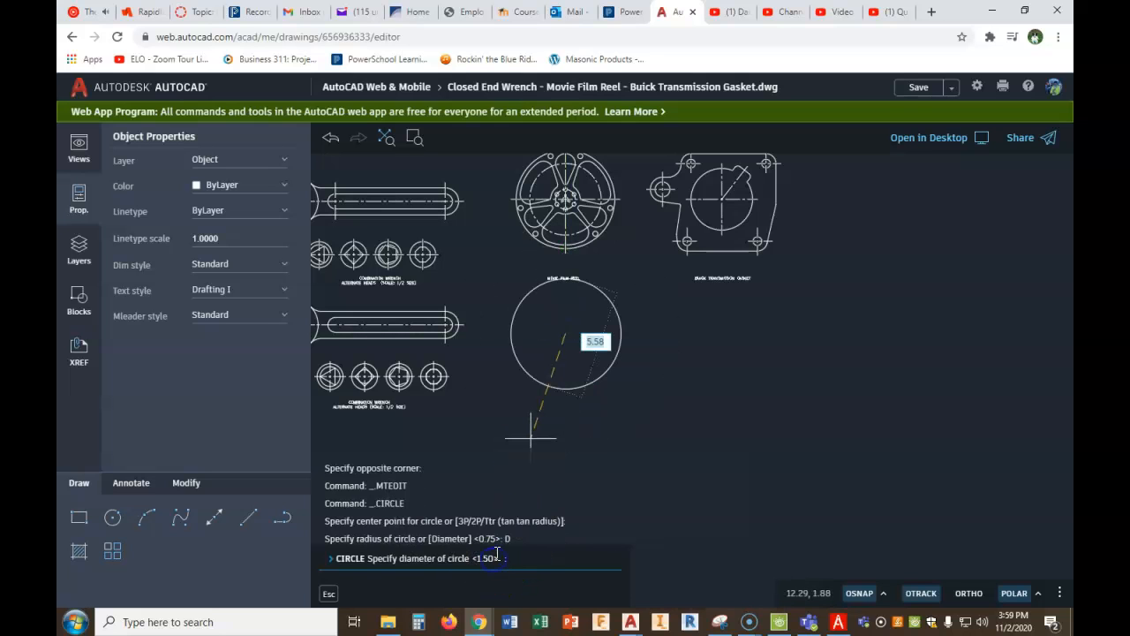
key("Return")
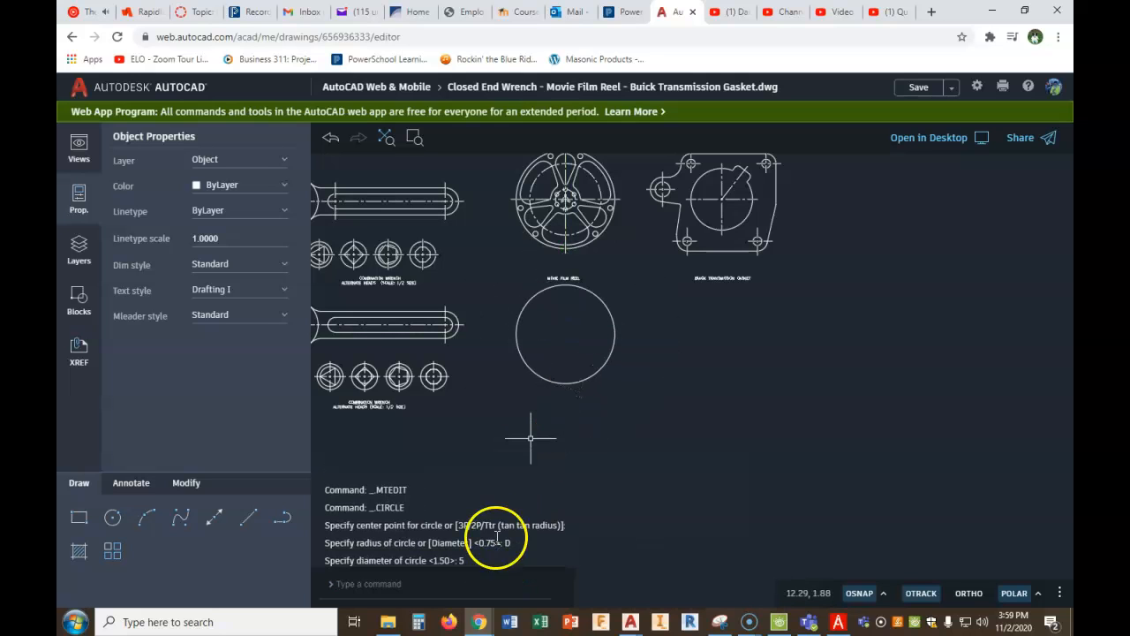
- Move the "MOVIE FILM REEL" and "BUICK TRANSMISSION GASKET" captions together slightly upward, clear of the new circle
scroll(524, 386, "up", 3)
scroll(651, 252, "down", 2)
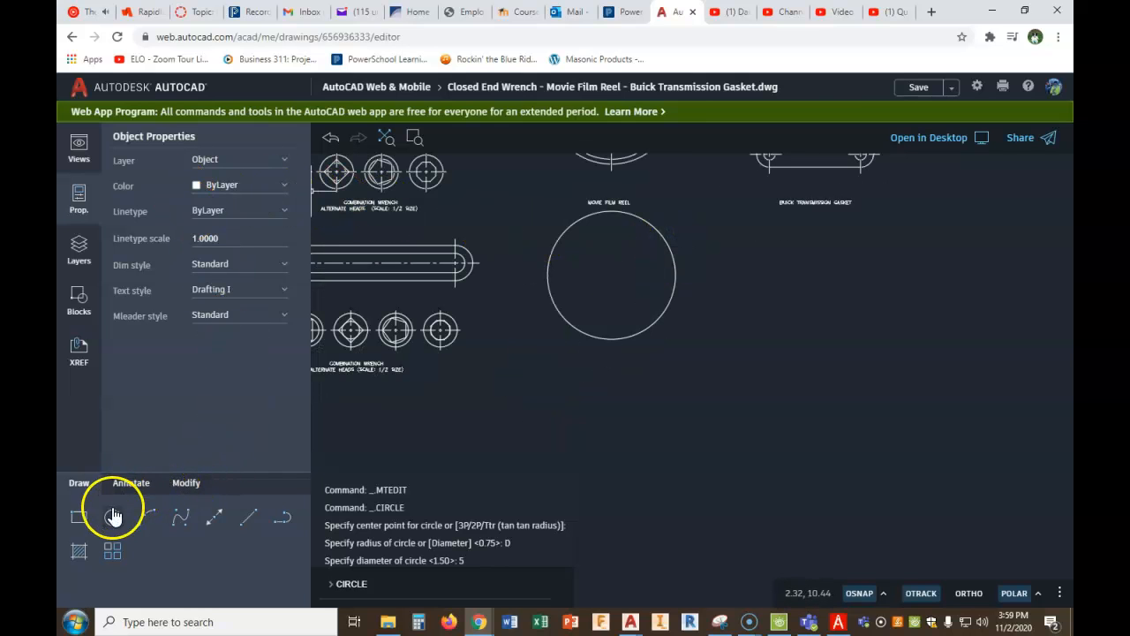
left_click(189, 488)
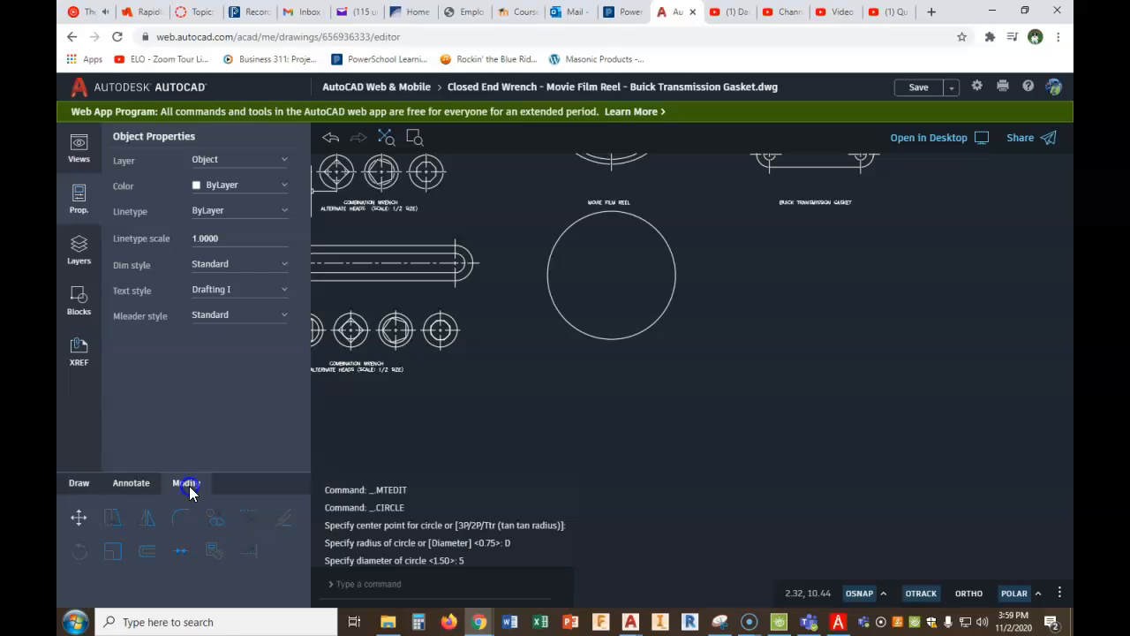
left_click(79, 518)
left_click(741, 214)
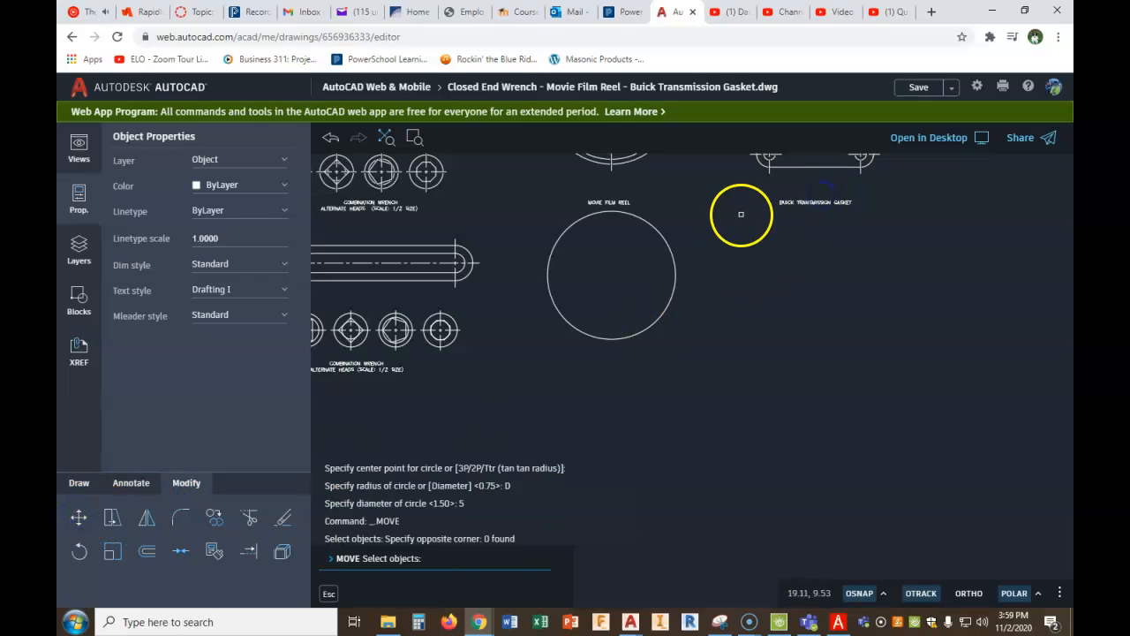
left_click(784, 189)
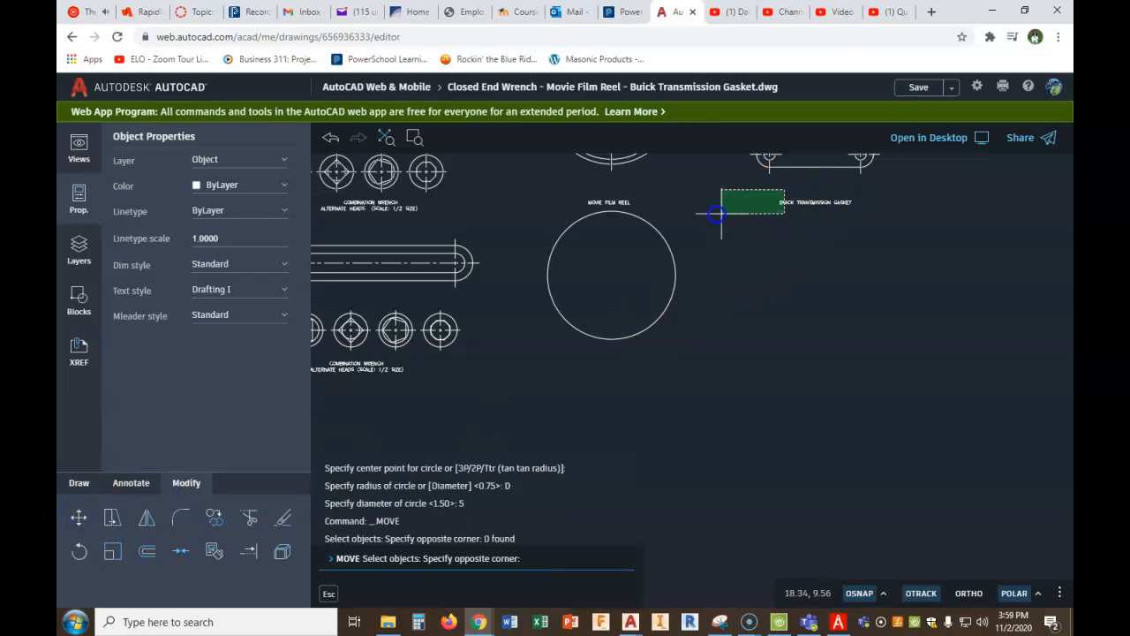
left_click(619, 206)
right_click(730, 241)
left_click(734, 261)
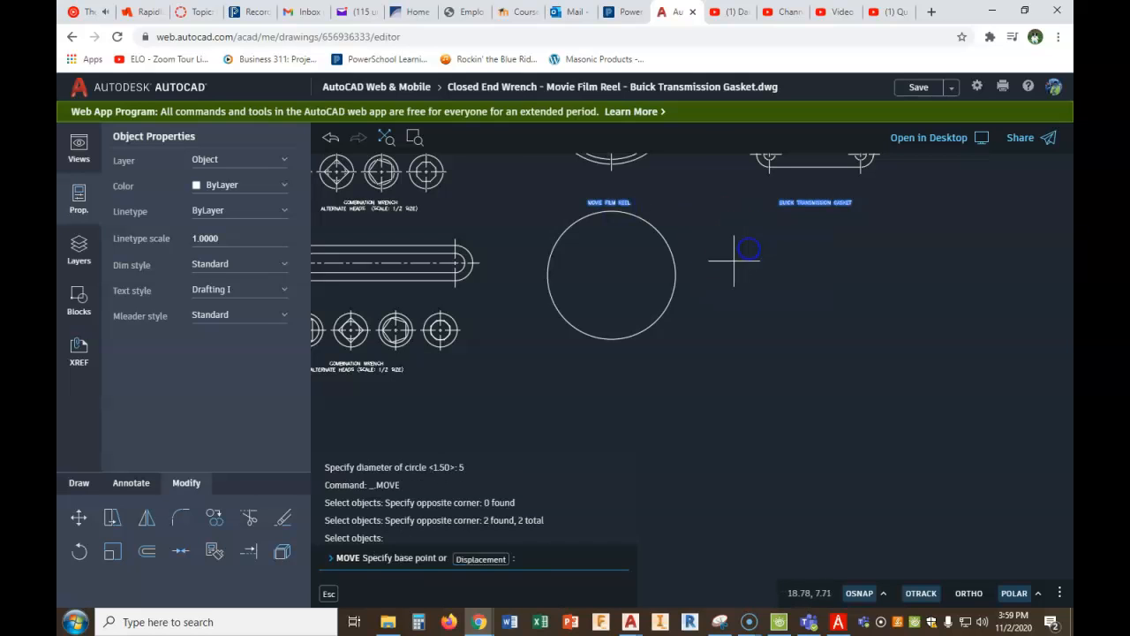
left_click(729, 261)
left_click(727, 242)
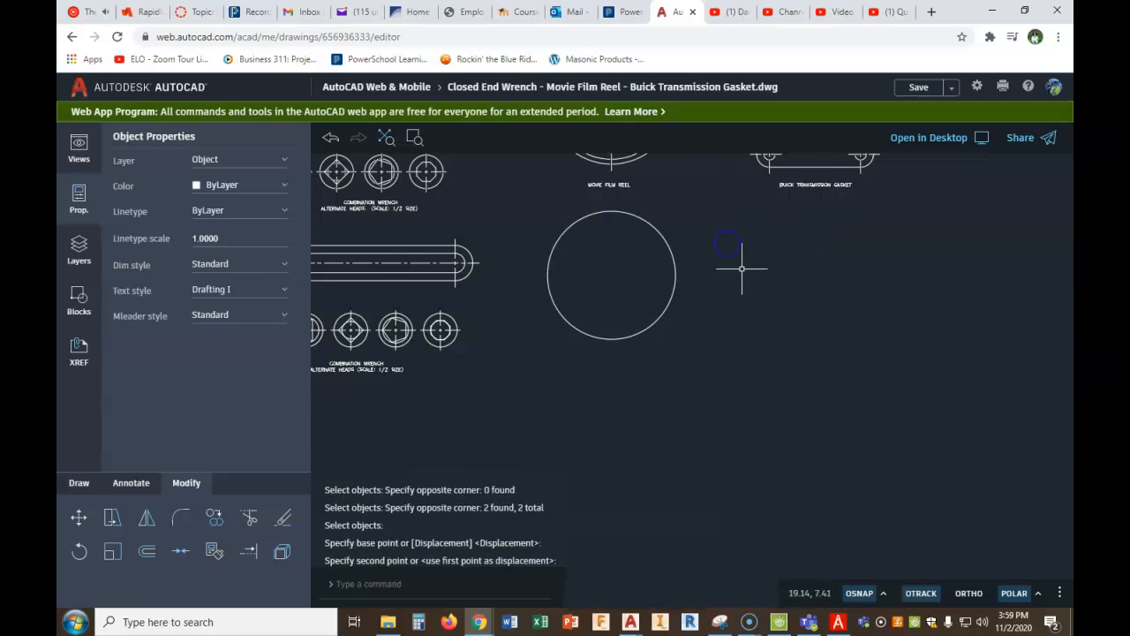
- Check the reel's rim dimension in PDF Architect, then return to AutoCAD web and offset the new circle 3/16 inward
scroll(745, 259, "down", 1)
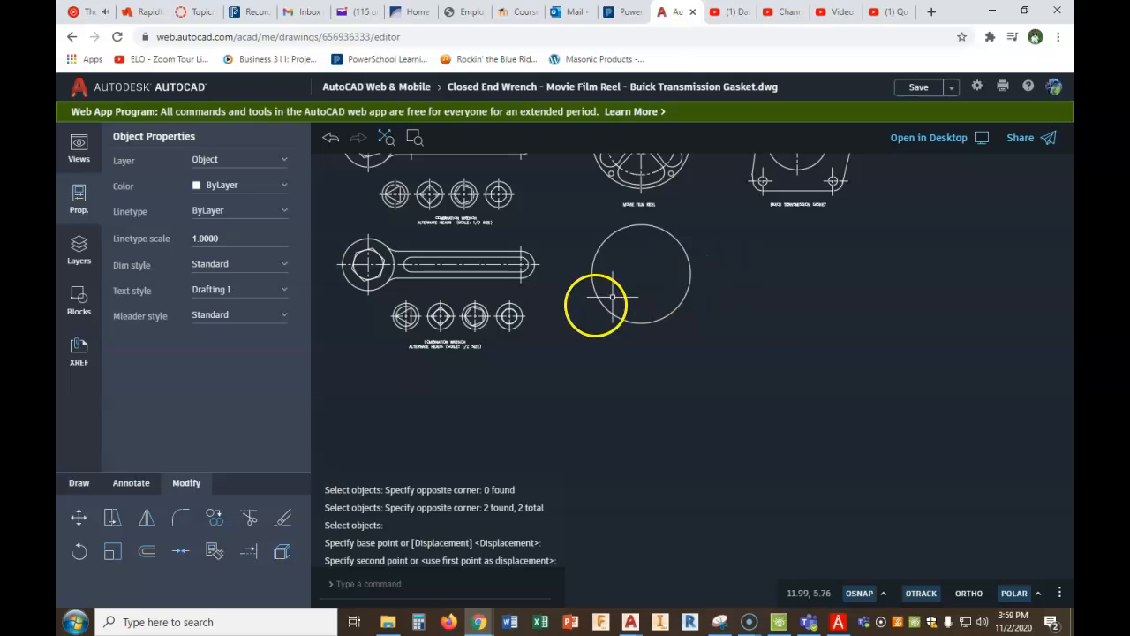
left_click(838, 622)
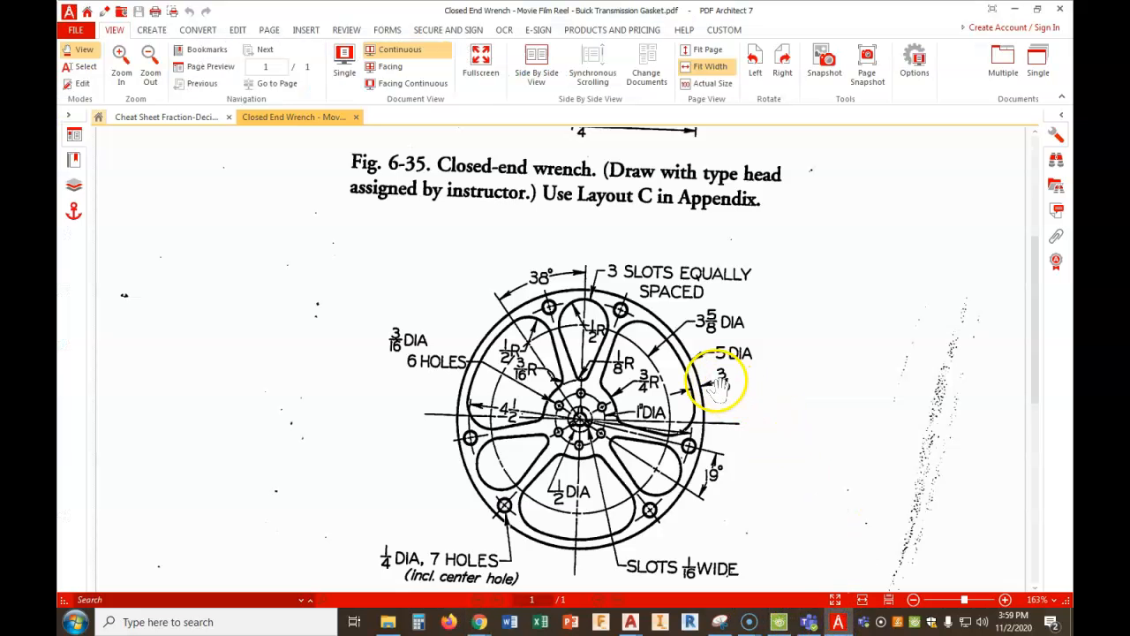
mouse_move(479, 616)
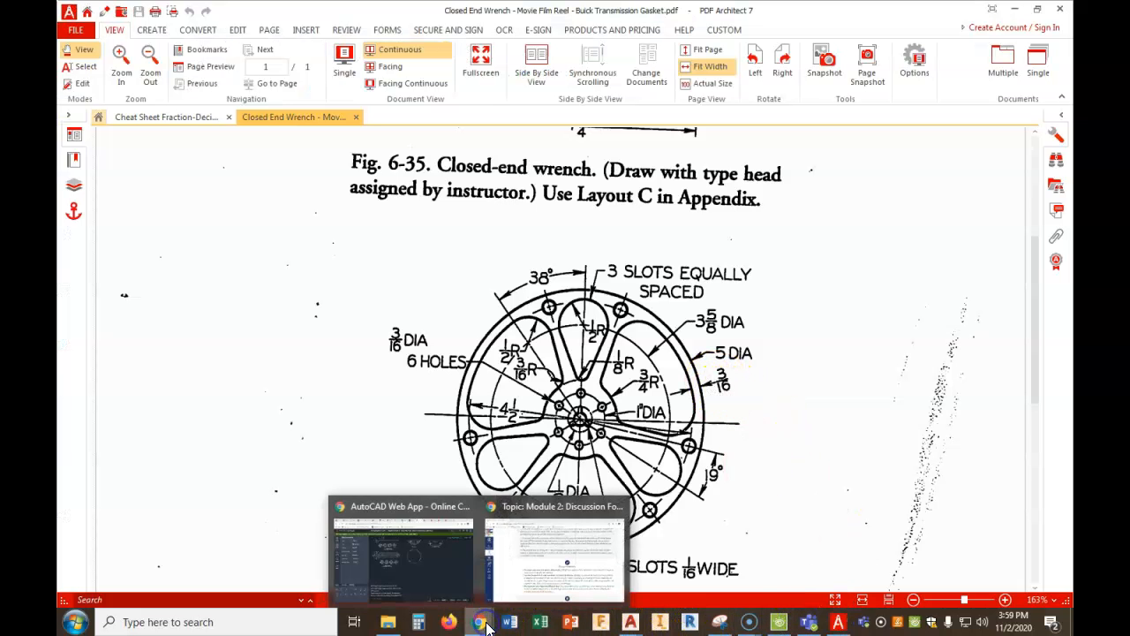
left_click(380, 552)
left_click(147, 551)
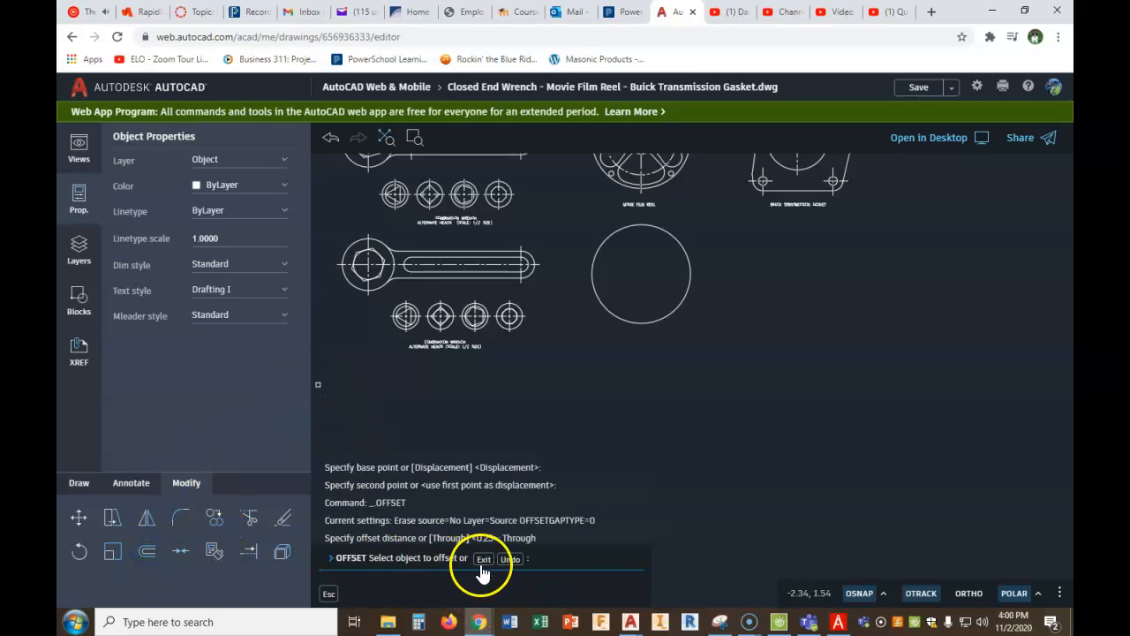
right_click(592, 434)
left_click(613, 447)
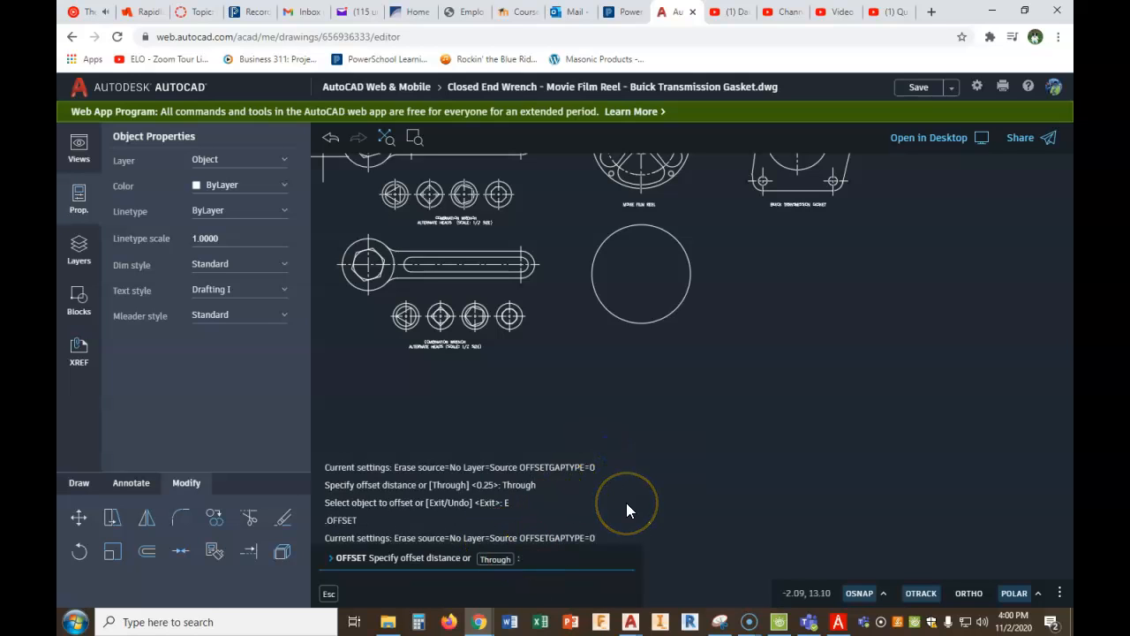
type("3/16")
key("Return")
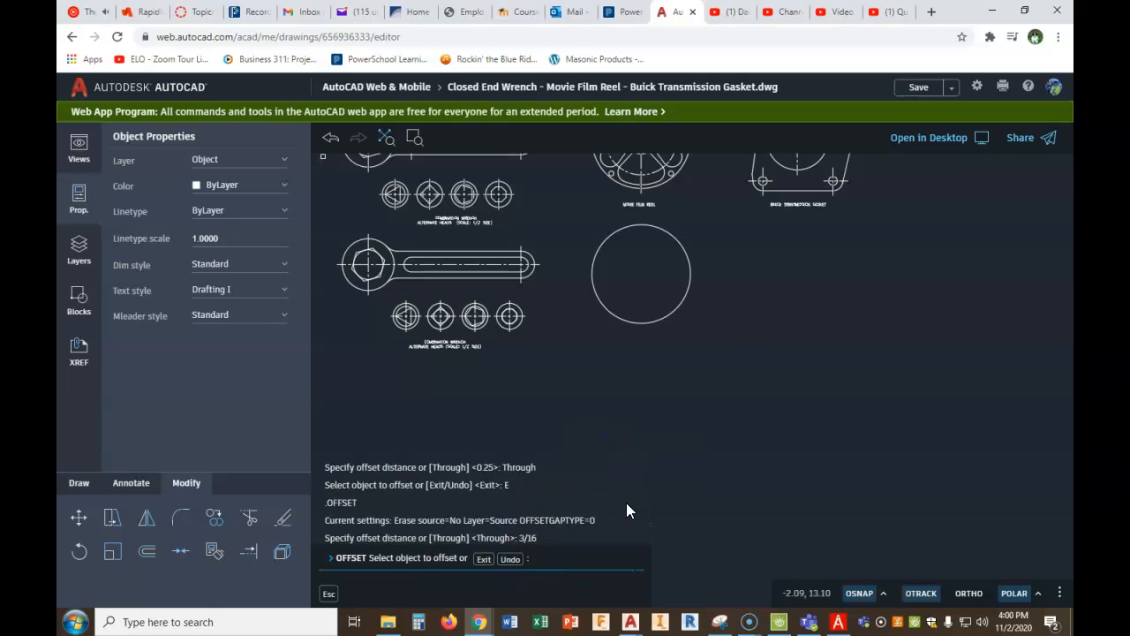
left_click(683, 300)
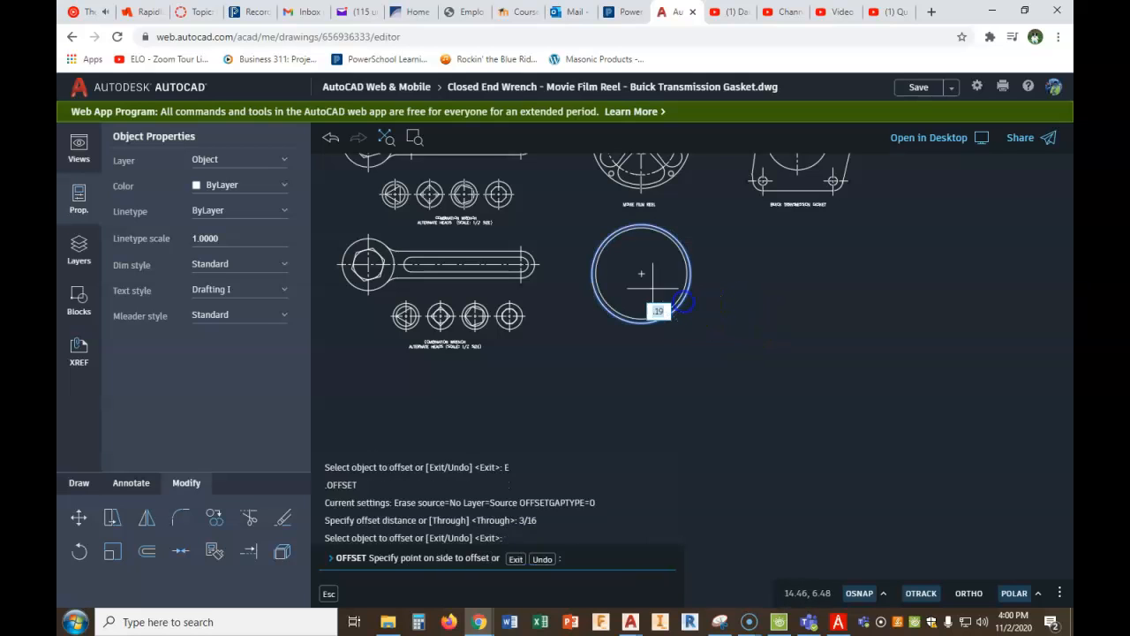
left_click(652, 281)
scroll(651, 271, "up", 3)
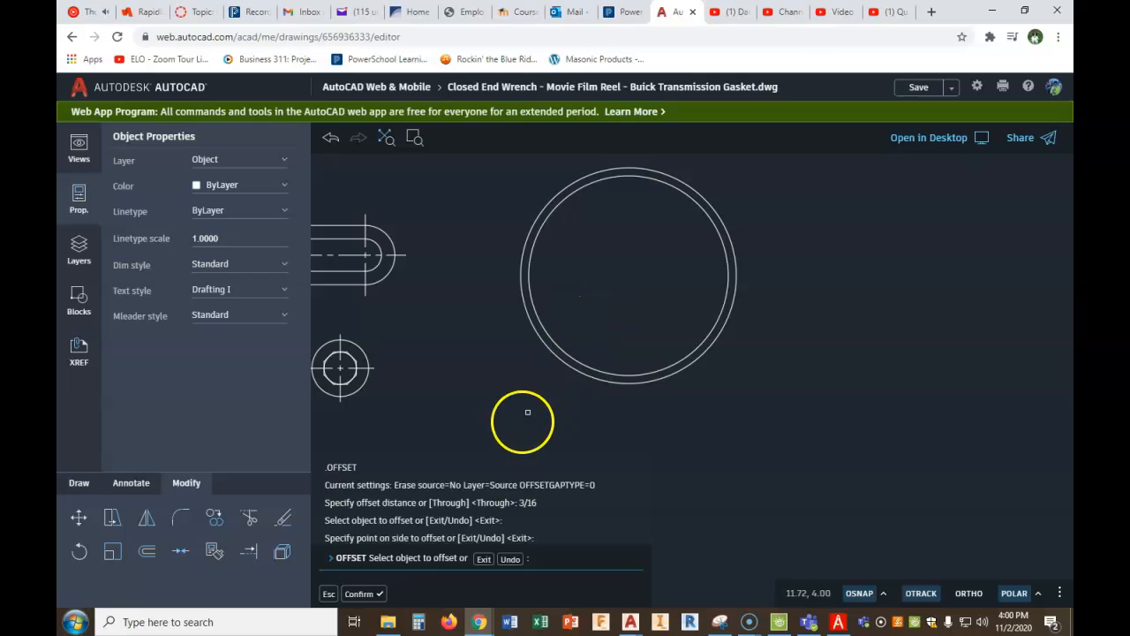
- Draw a vertical line across the new reel from the top quadrant to the bottom quadrant of its outer circle
left_click(80, 483)
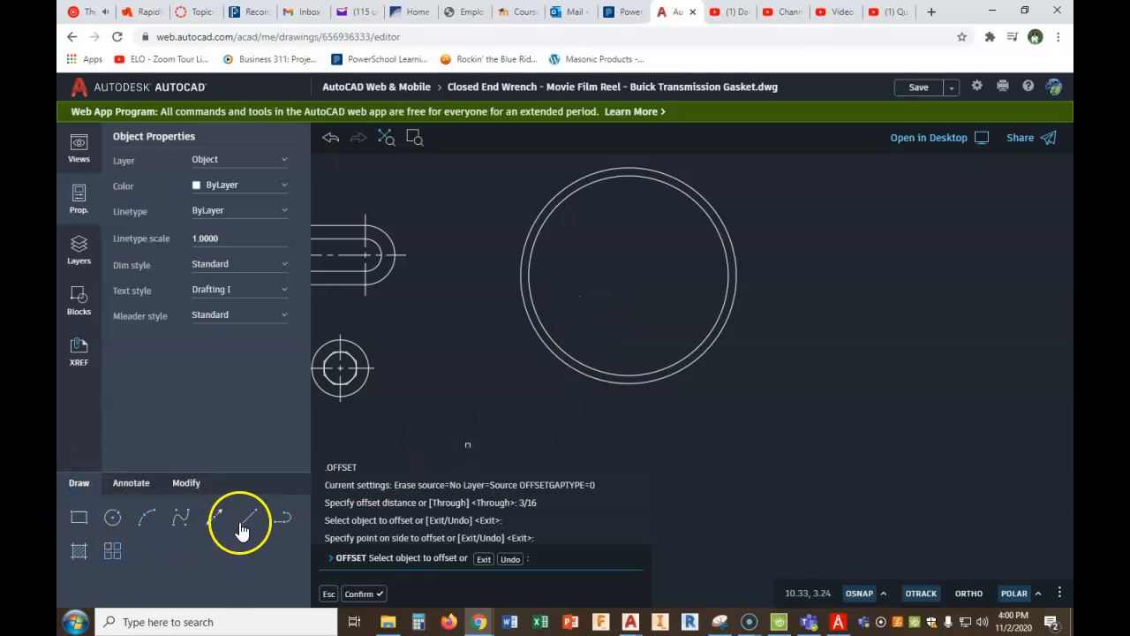
left_click(629, 169)
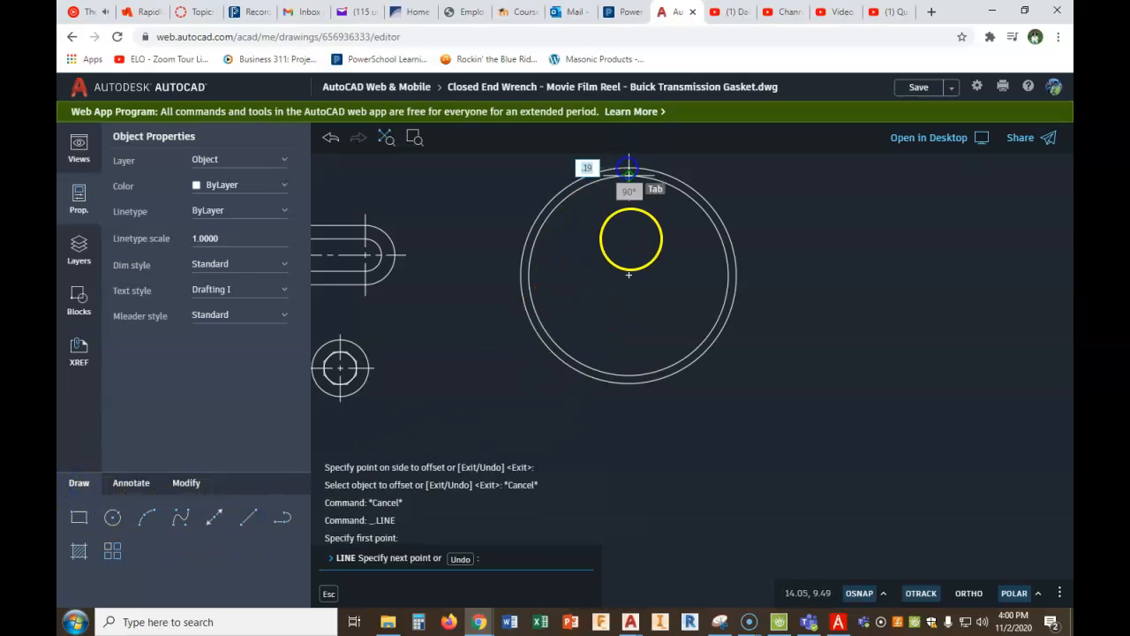
left_click(629, 381)
right_click(615, 397)
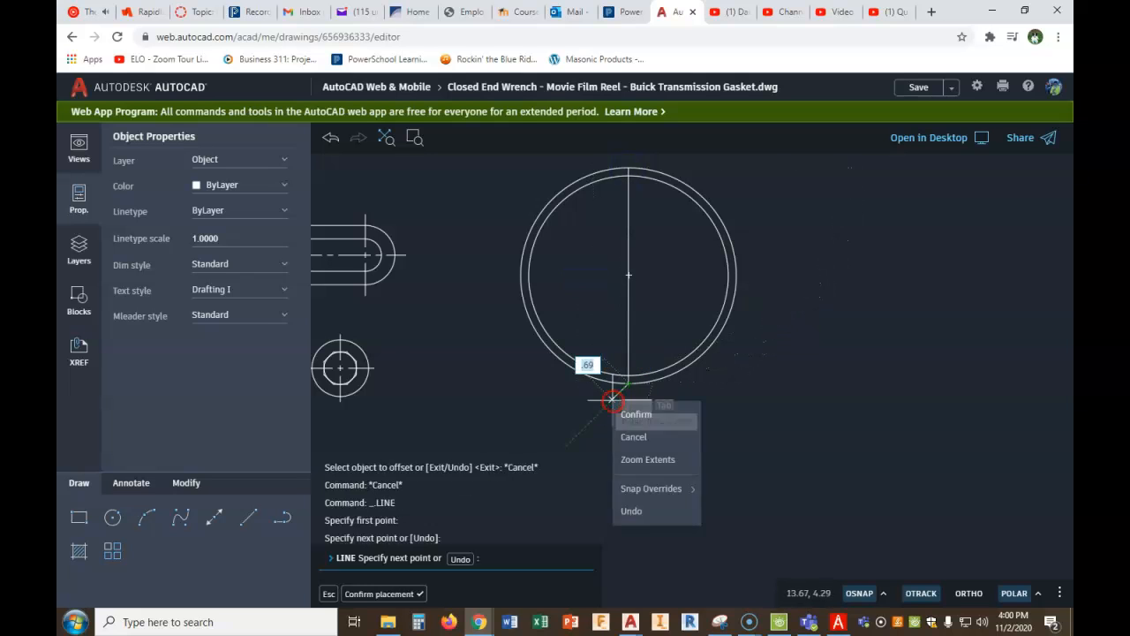
left_click(630, 414)
scroll(706, 301, "down", 2)
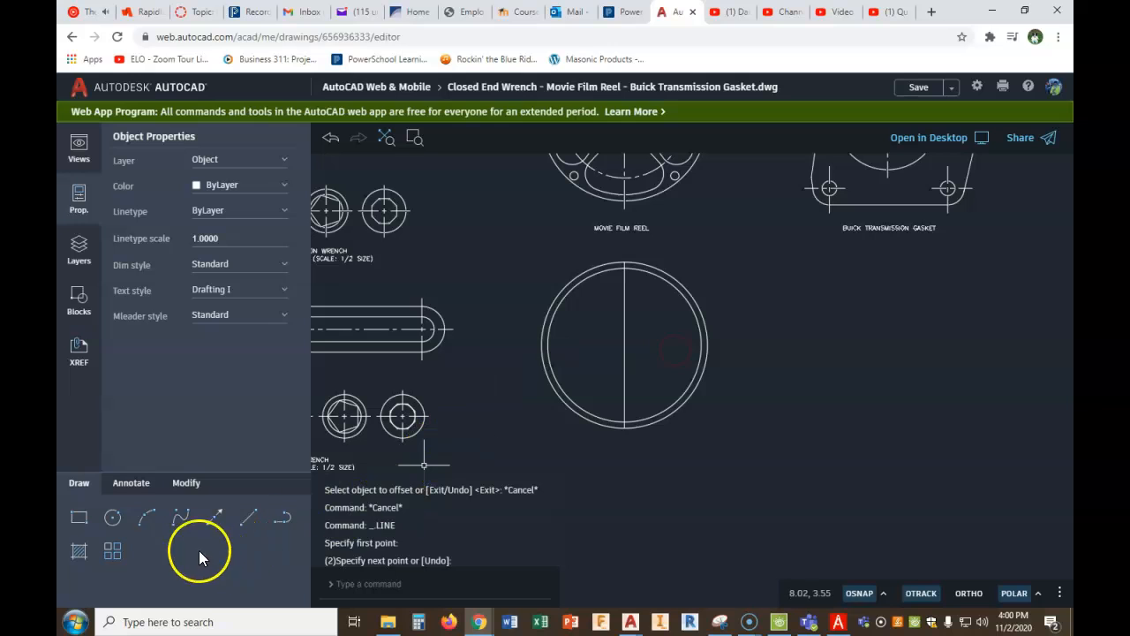
- Offset the reel's 5-diameter circle outward by .25 as a helper circle for the centreline length
left_click(188, 482)
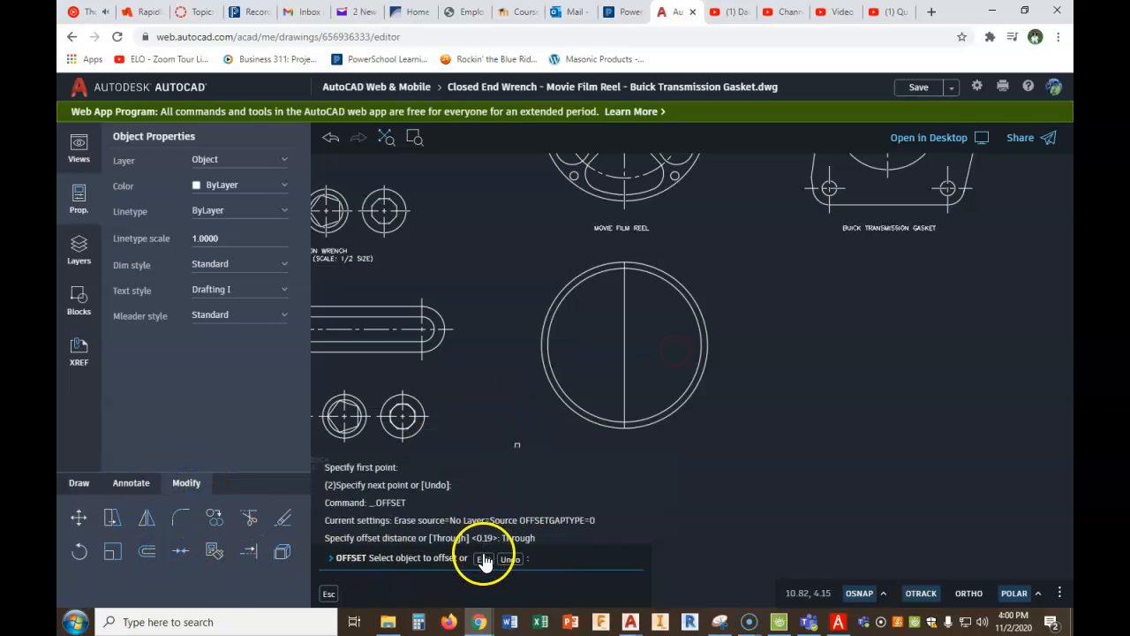
left_click(484, 559)
right_click(489, 426)
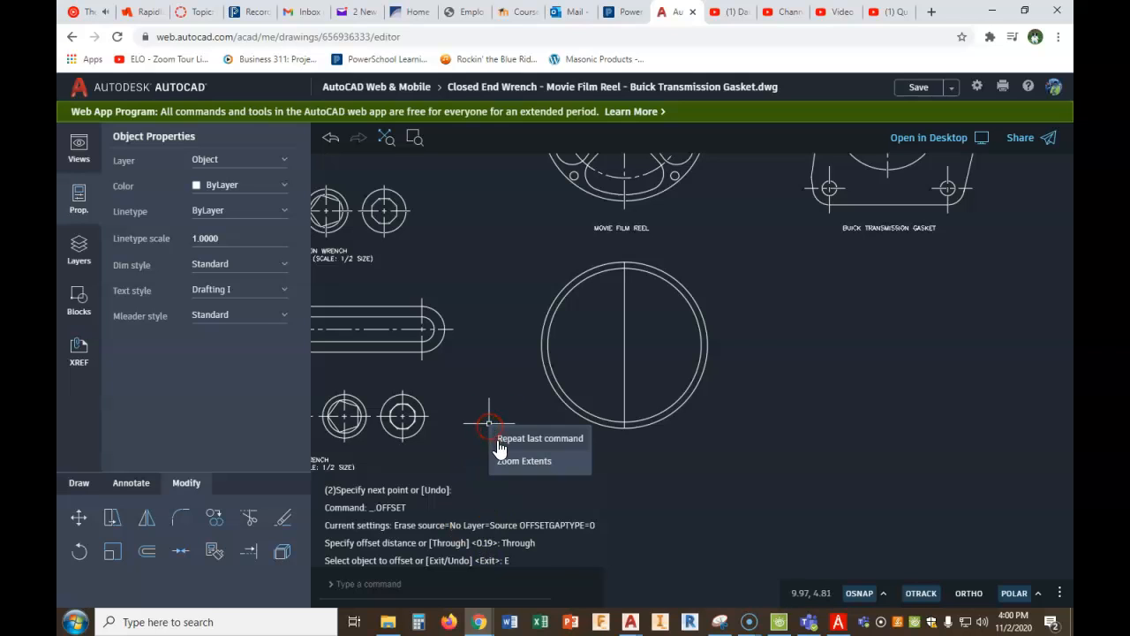
left_click(503, 436)
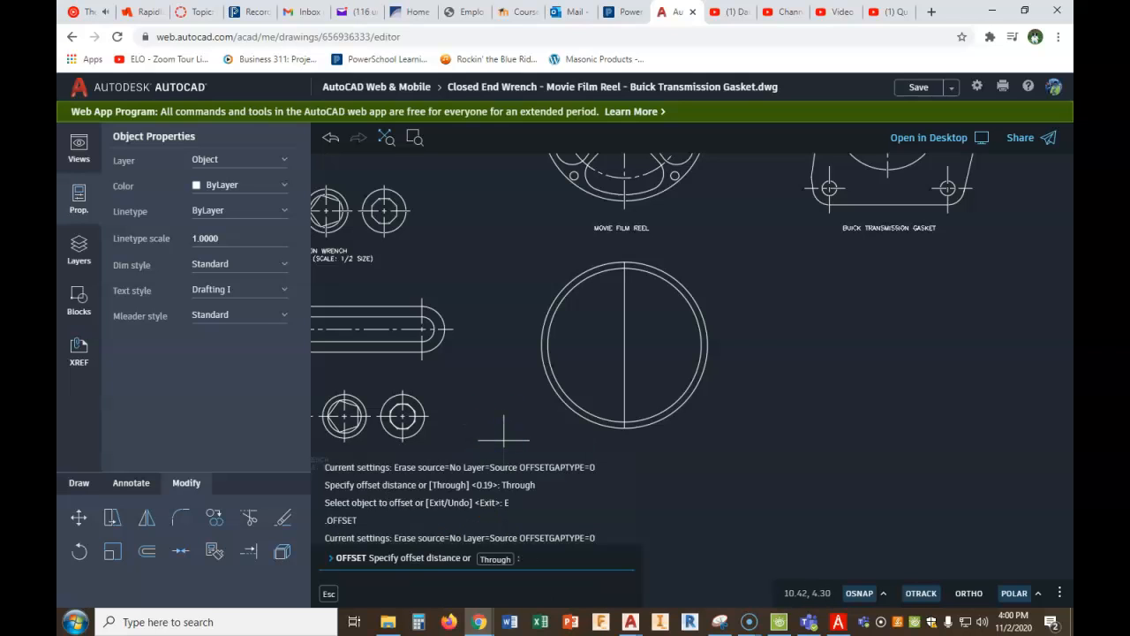
type(".25")
key("Return")
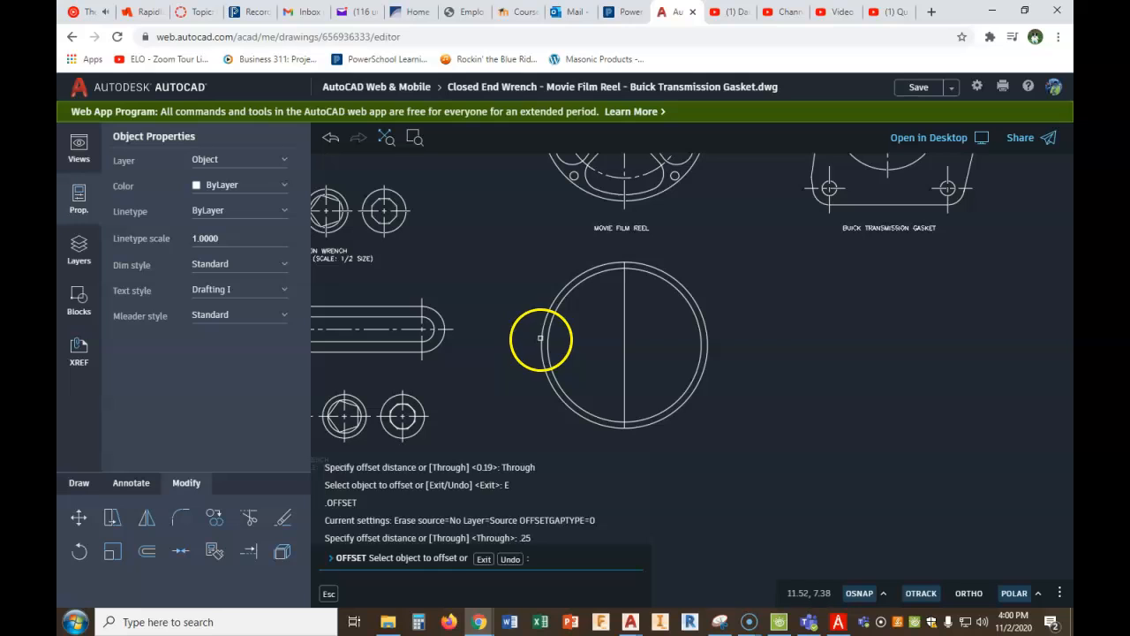
left_click(541, 338)
left_click(492, 337)
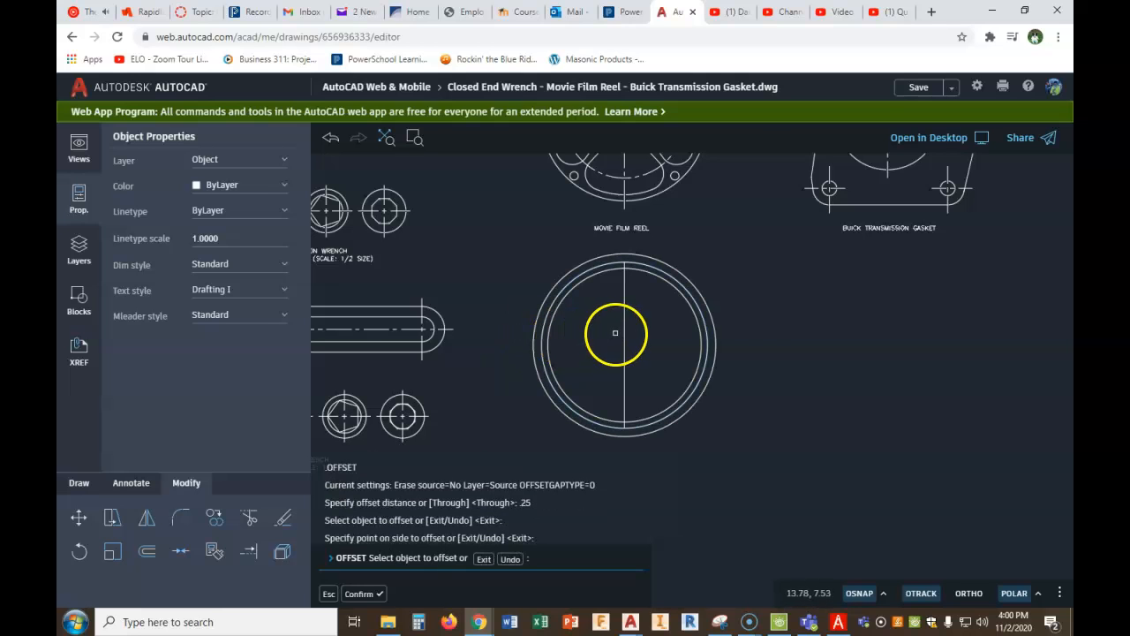
left_click(624, 299)
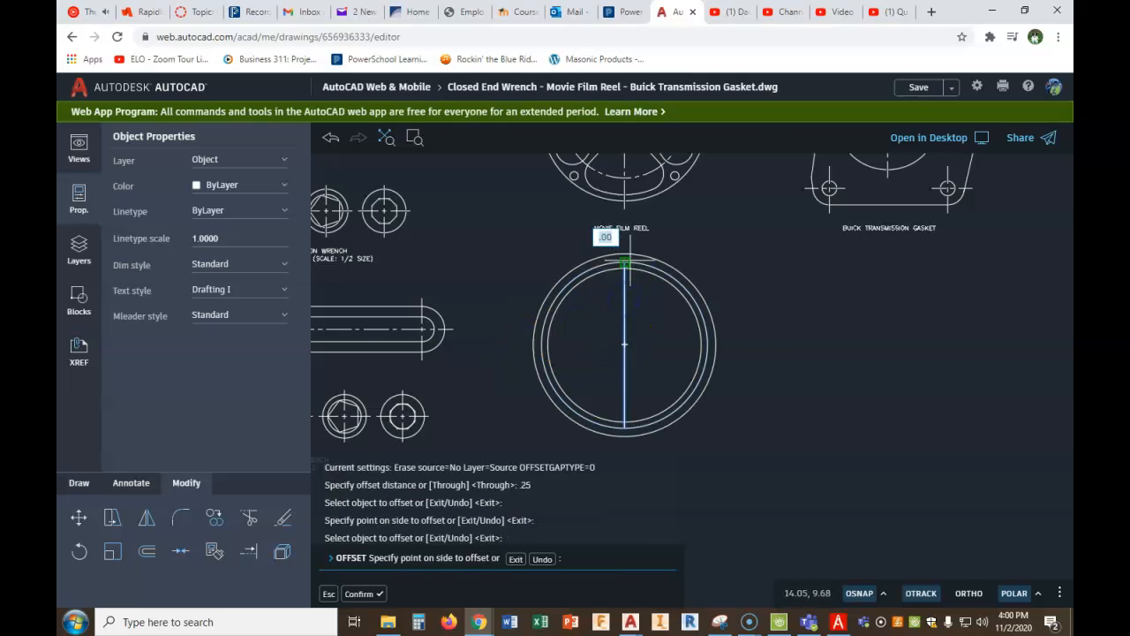
key("Escape")
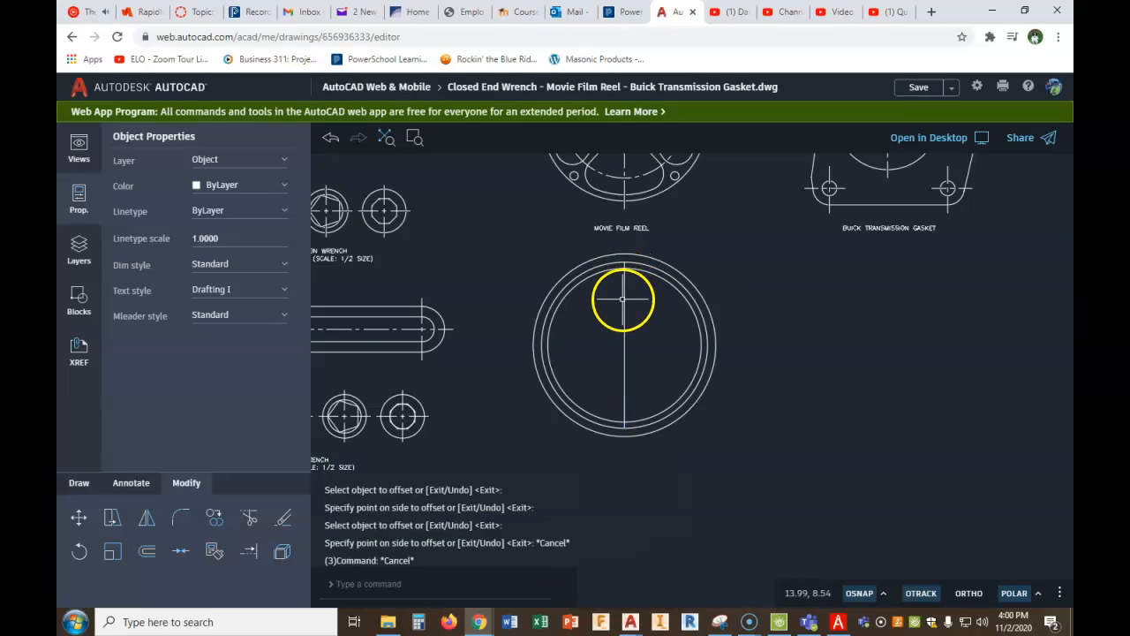
- Stretch both ends of the vertical line out to the top and bottom of the outermost helper circle
left_click(625, 299)
key("Escape")
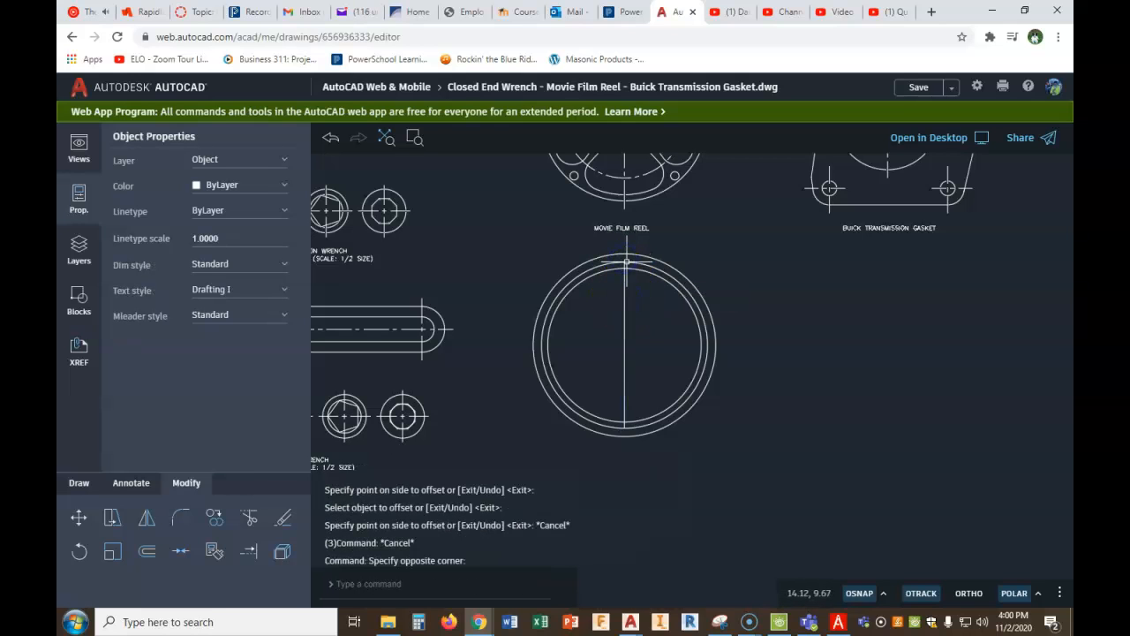
left_click(625, 285)
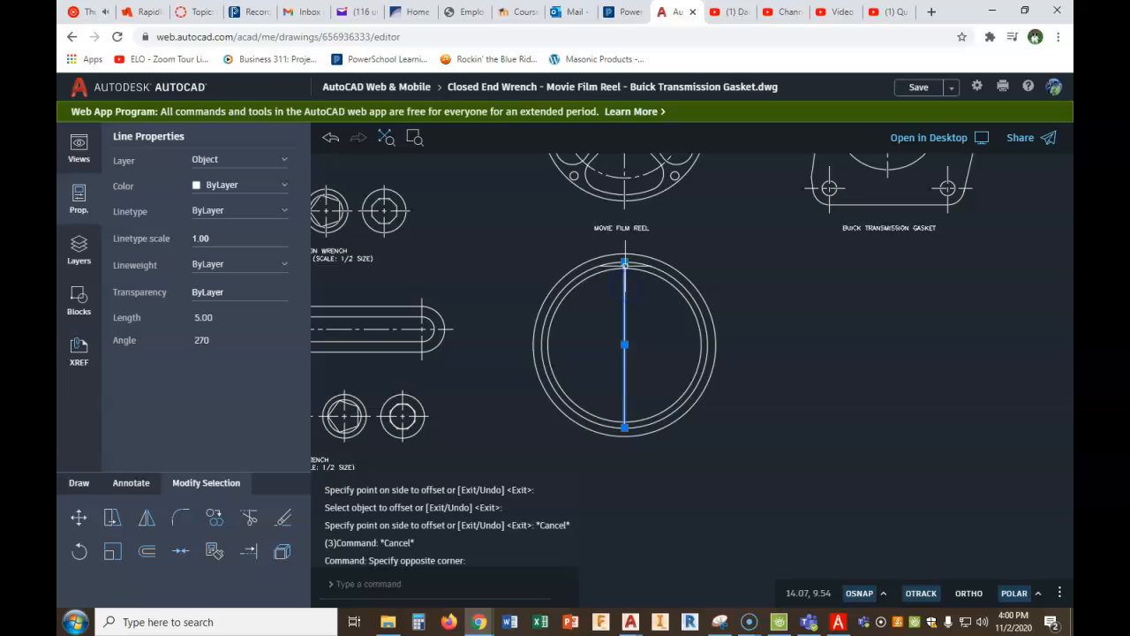
left_click(625, 261)
left_click(624, 253)
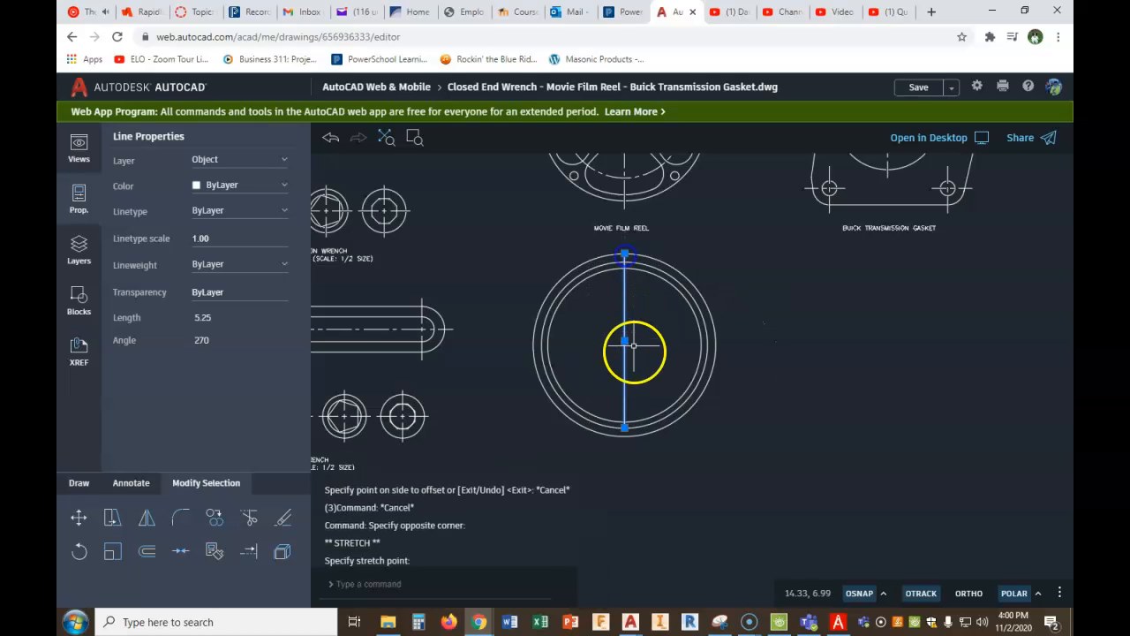
left_click(625, 428)
left_click(624, 435)
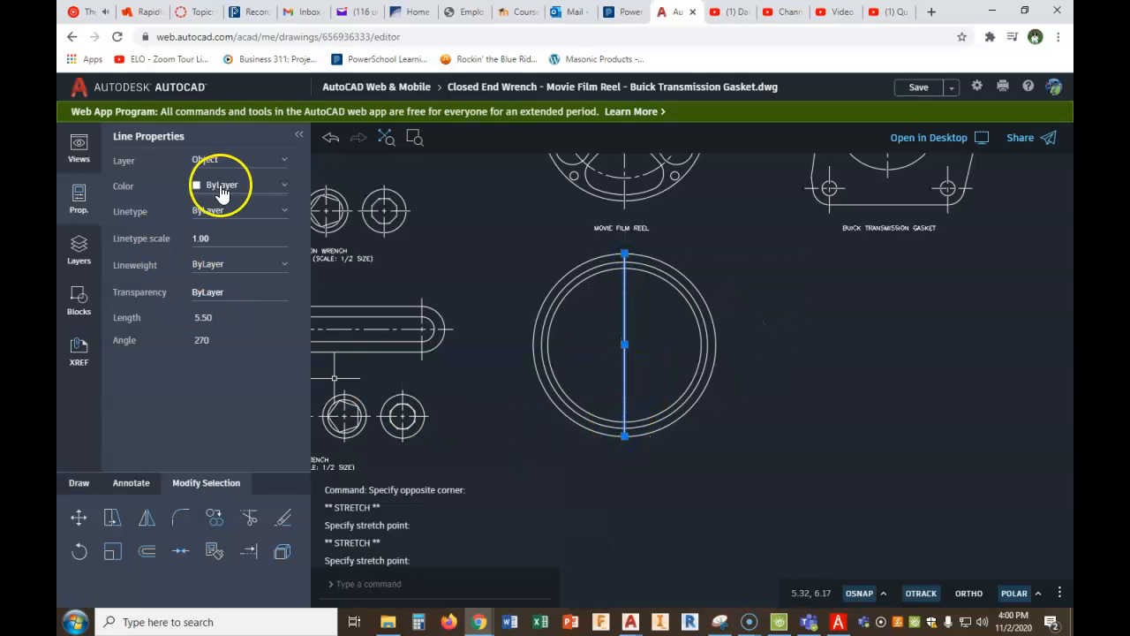
- Put the vertical line on the Center layer and erase the outermost helper circle
left_click(287, 160)
left_click(206, 159)
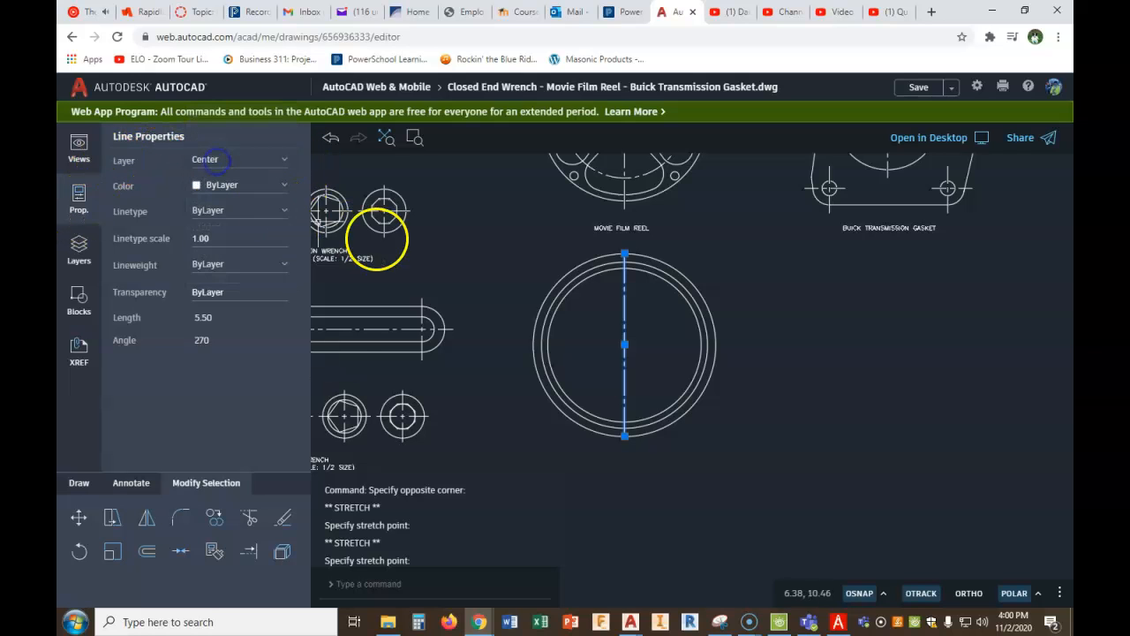
key("Escape")
left_click(575, 266)
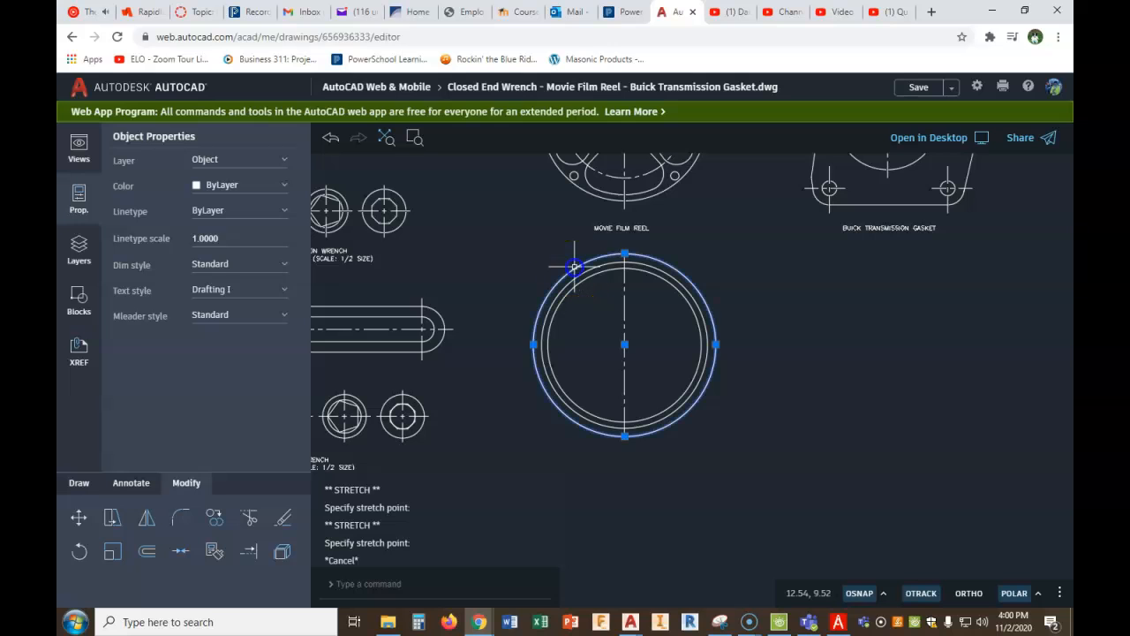
key("Delete")
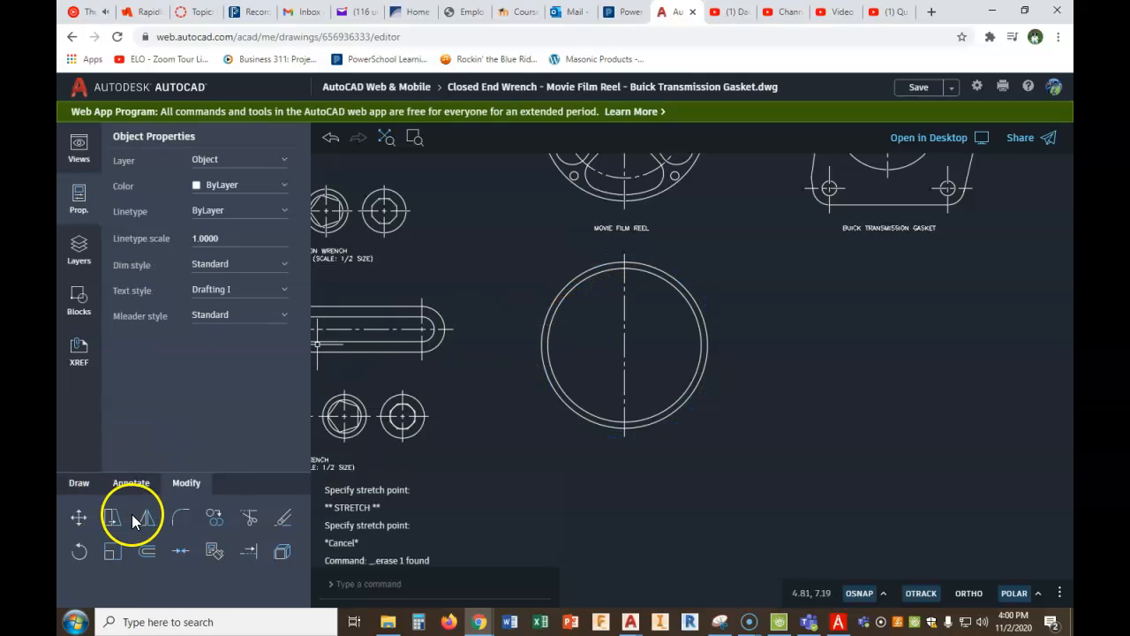
- Mirror the vertical centreline about a 45° line through its midpoint to make the horizontal centreline, keeping the source
left_click(152, 528)
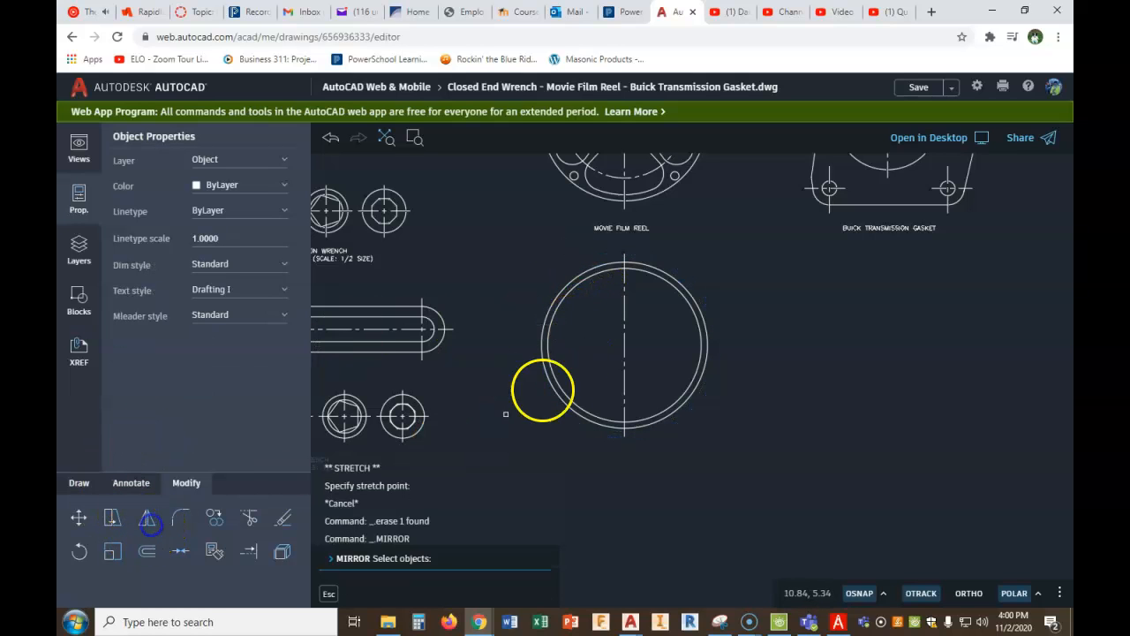
left_click(624, 335)
right_click(626, 339)
left_click(646, 350)
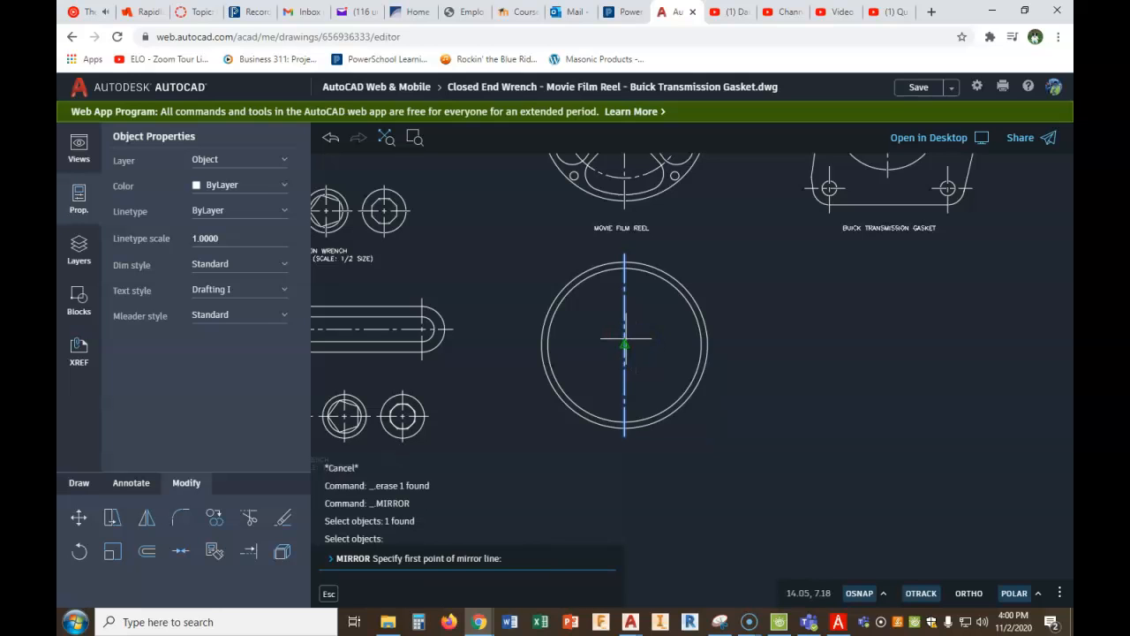
left_click(625, 340)
left_click(655, 314)
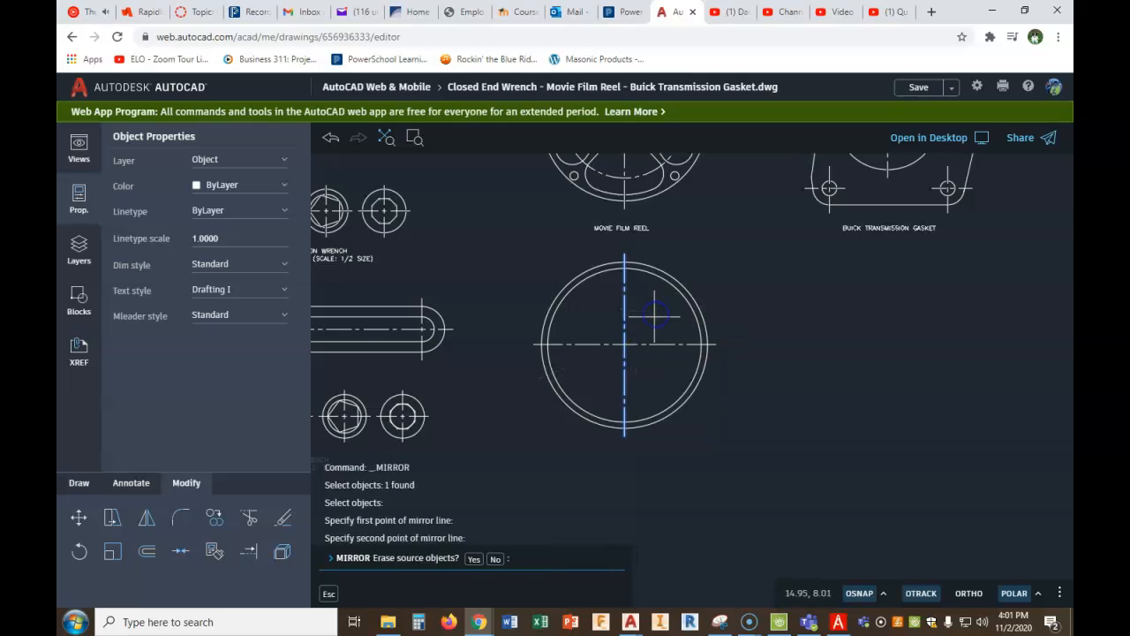
left_click(496, 559)
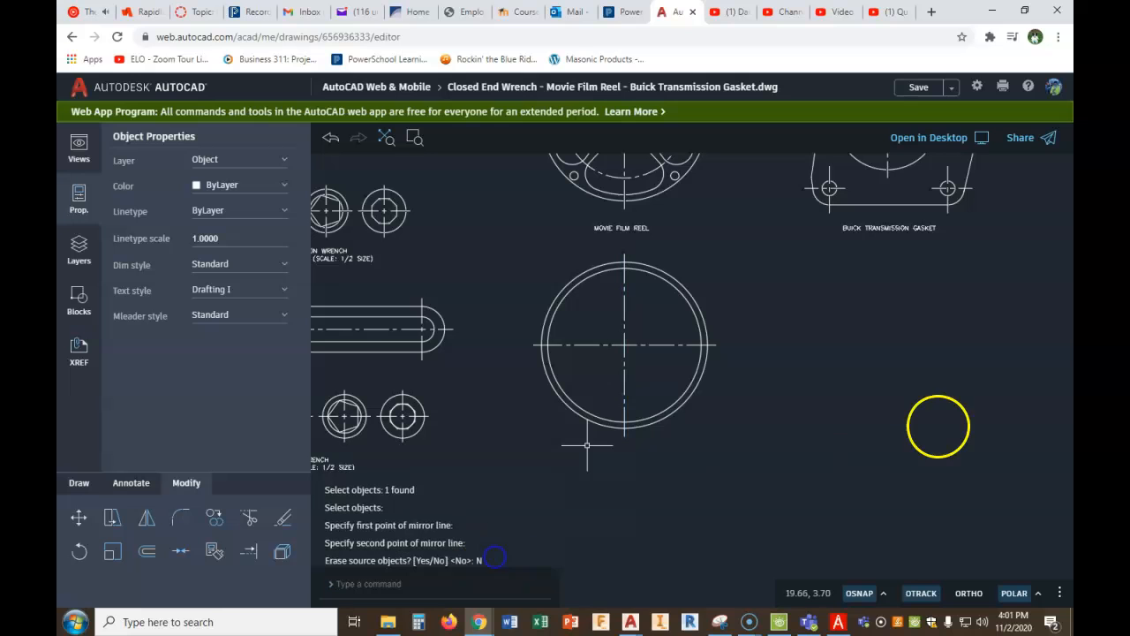
- View the new reel beside the existing one and switch to PDF Architect to examine the dimensioned reel figure
scroll(884, 392, "down", 2)
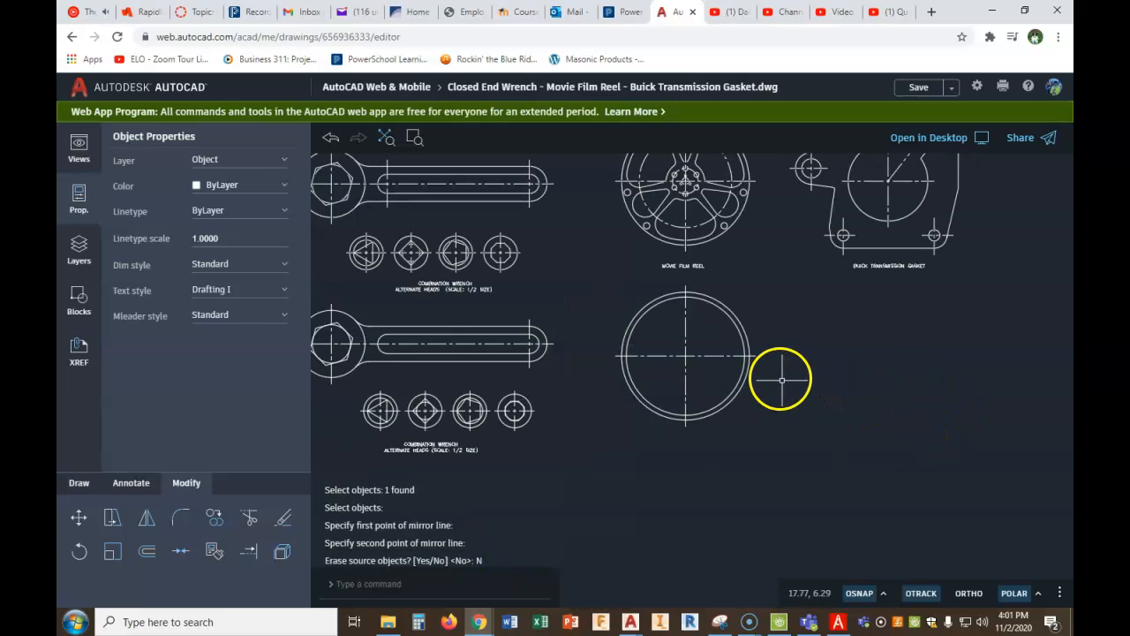
scroll(780, 375, "down", 1)
scroll(769, 360, "up", 1)
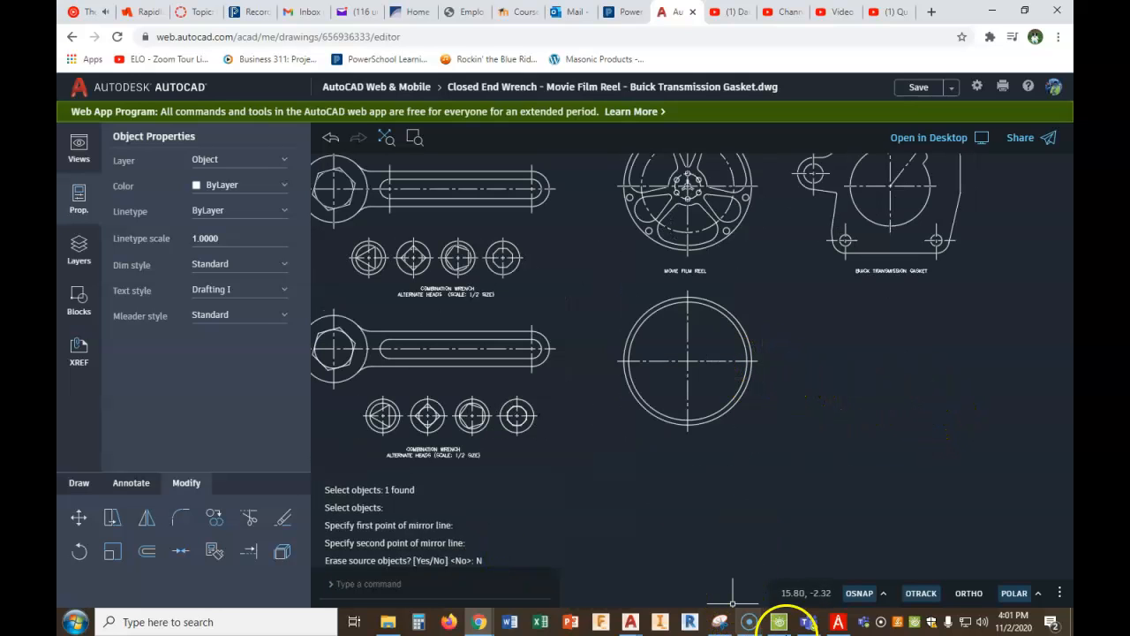
left_click(847, 627)
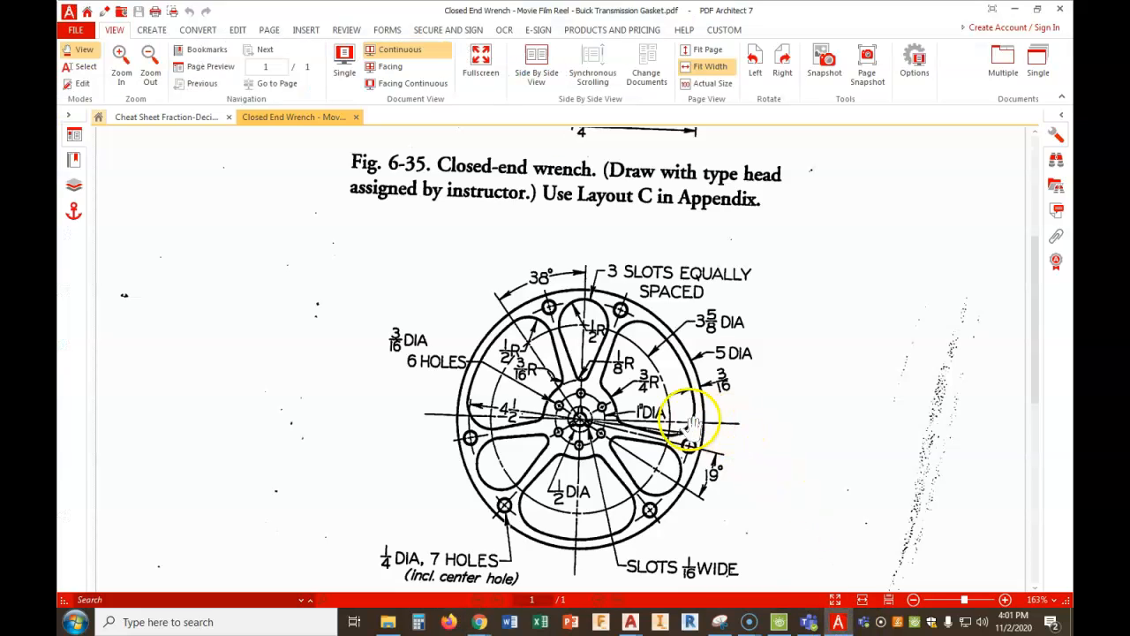
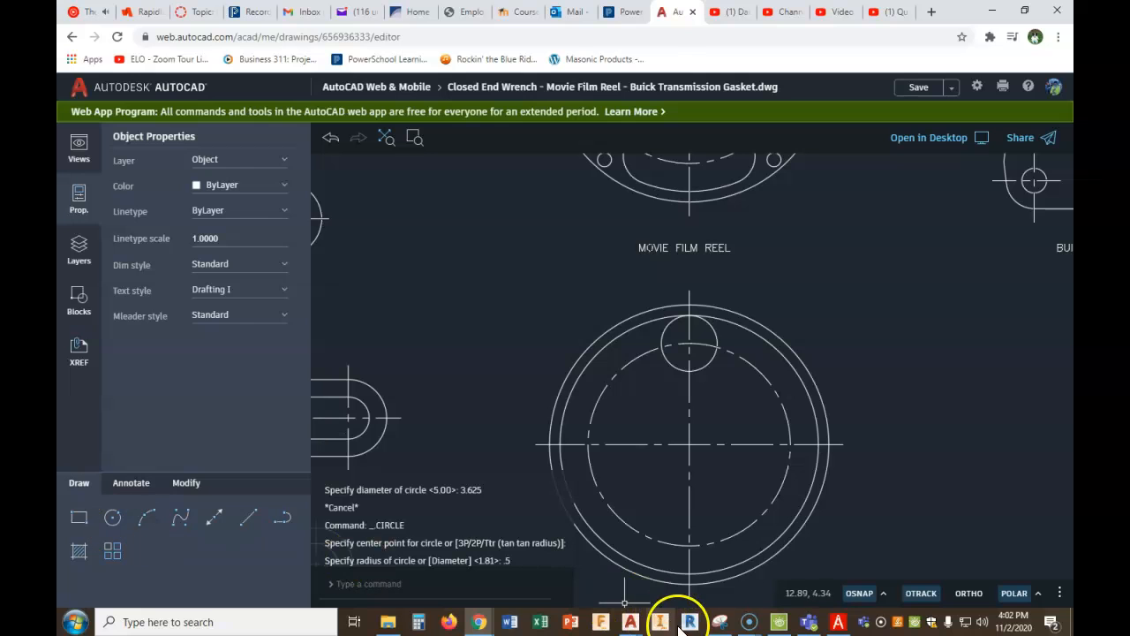
- Check the dimensioned reel figure in PDF Architect and, back in AutoCAD web, draw a circle of radius 3/4 at the new reel's centre
left_click(838, 622)
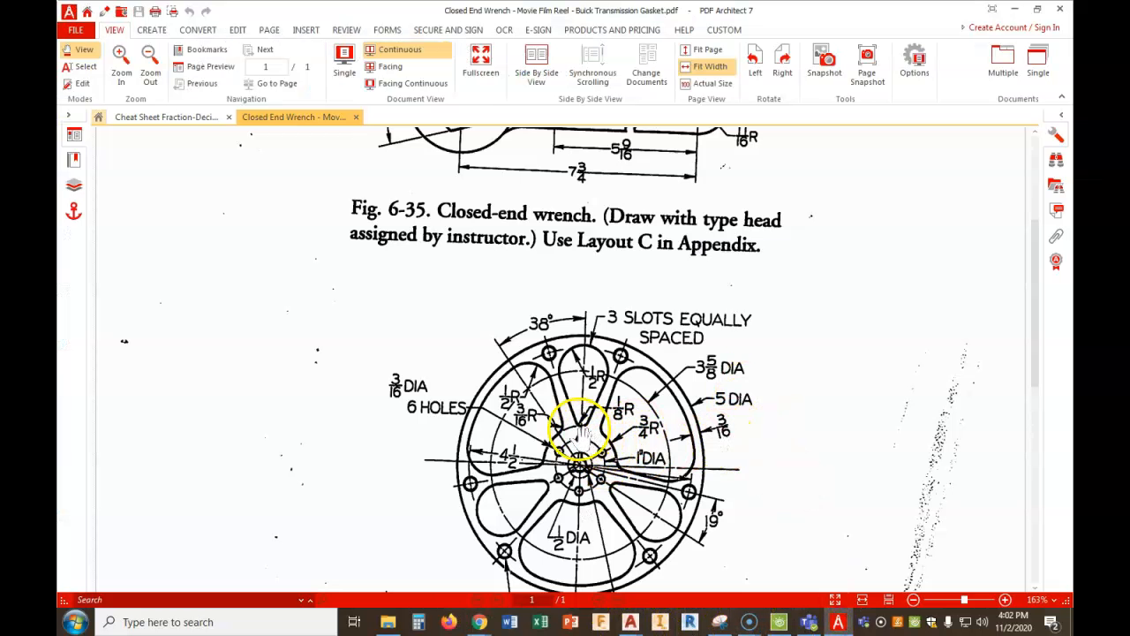
mouse_move(479, 622)
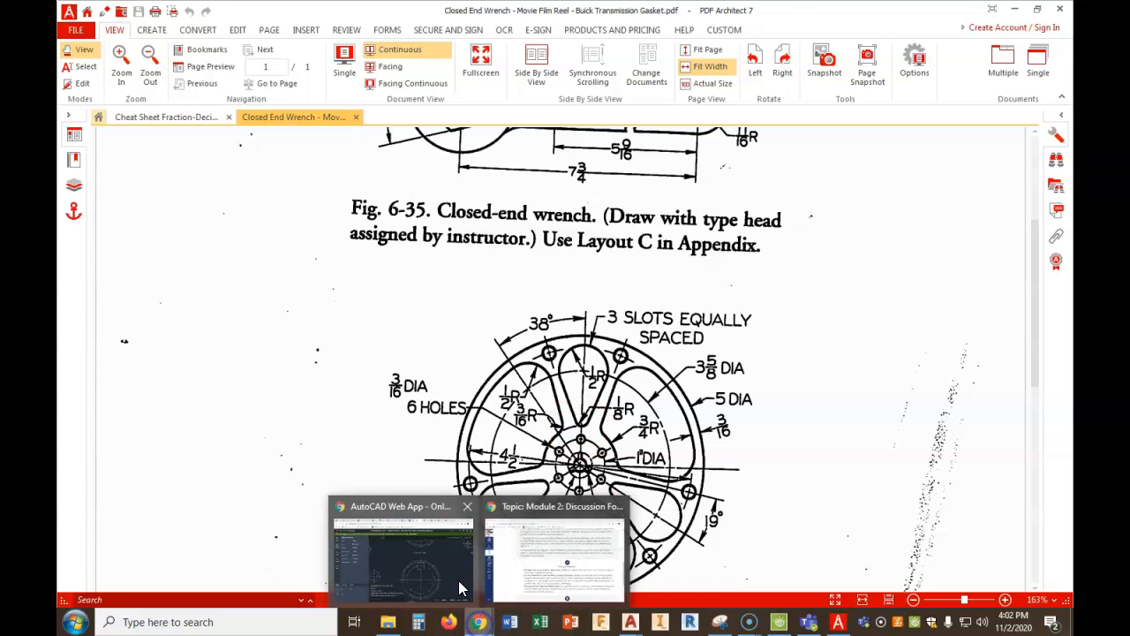
left_click(446, 569)
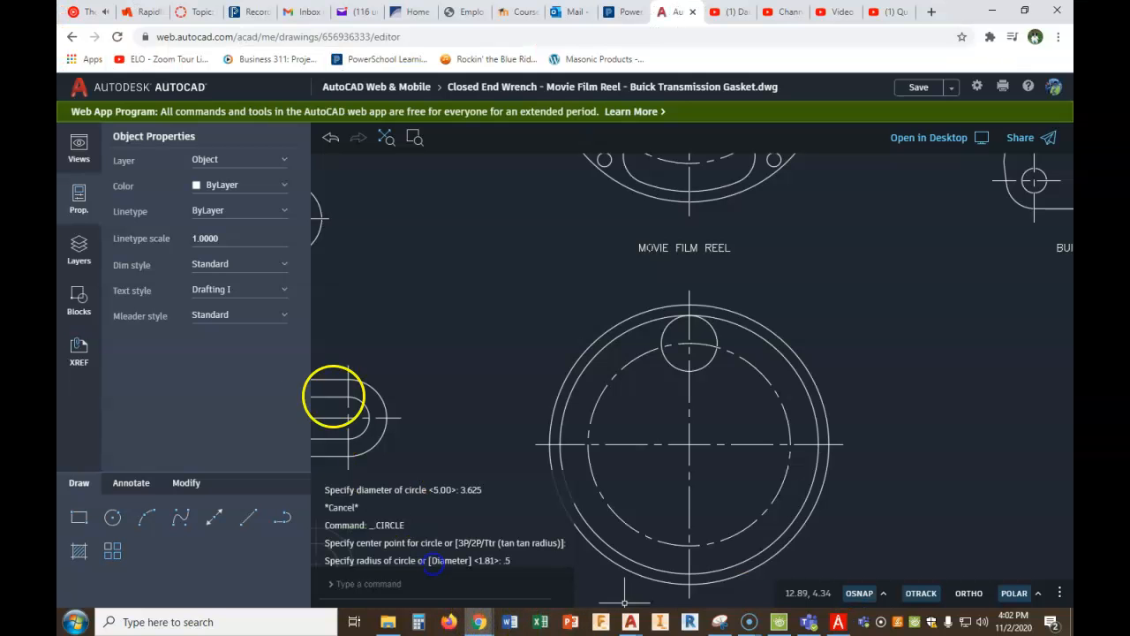
left_click(112, 520)
left_click(689, 443)
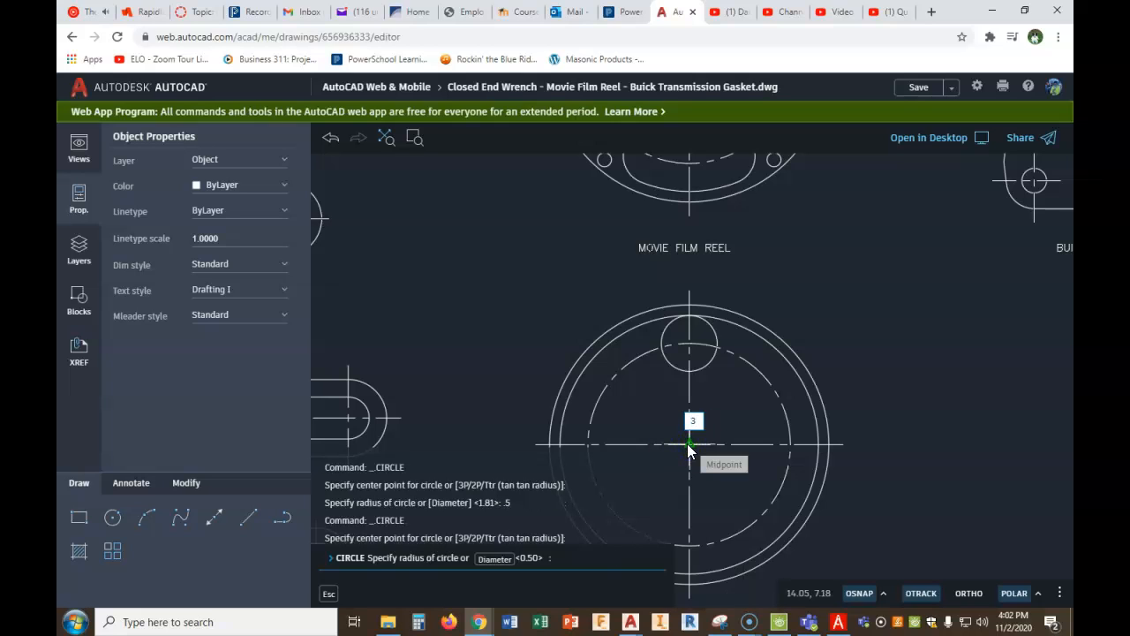
type("3/4")
key("Return")
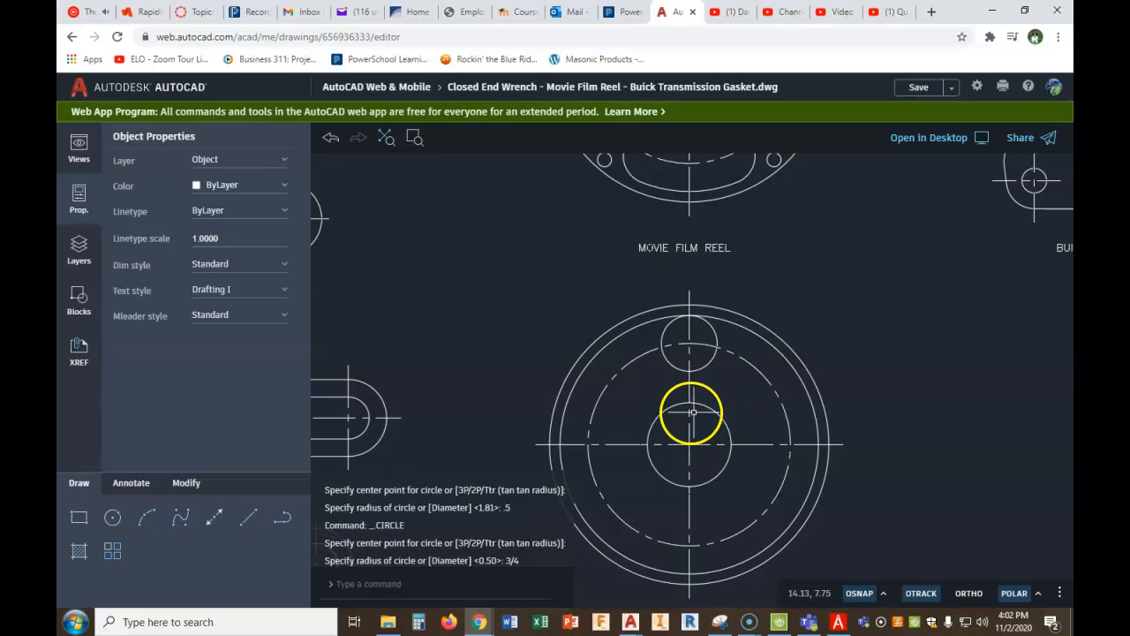
- Draw a small circle centred .125 above the top quadrant of the 3/4-radius circle, with its edge passing through that quadrant
left_click(118, 521)
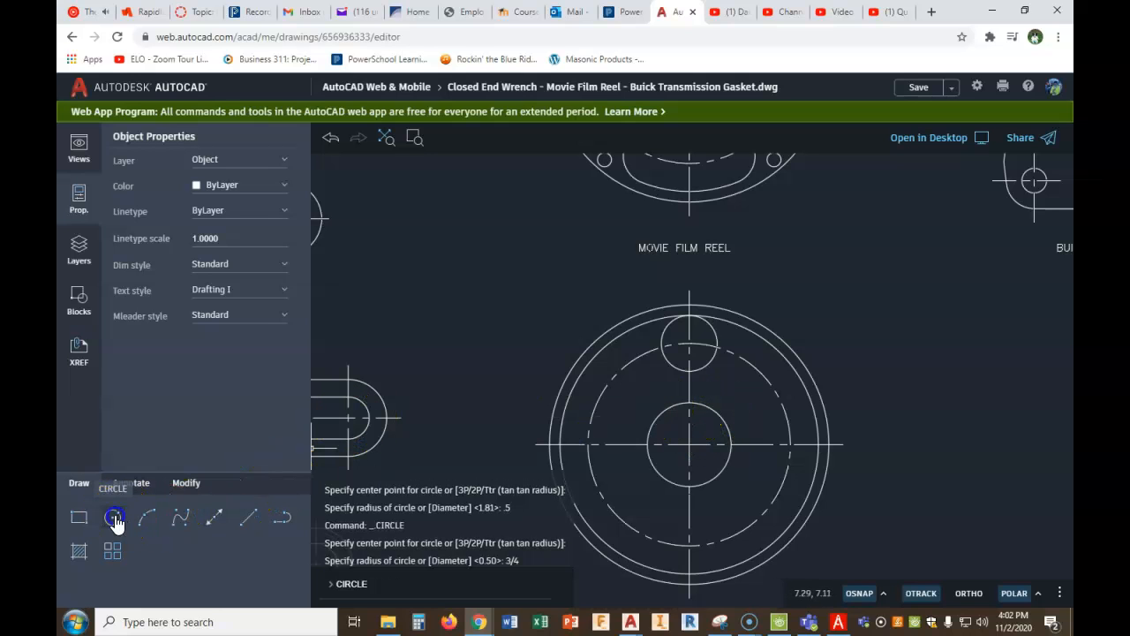
scroll(701, 403, "up", 5)
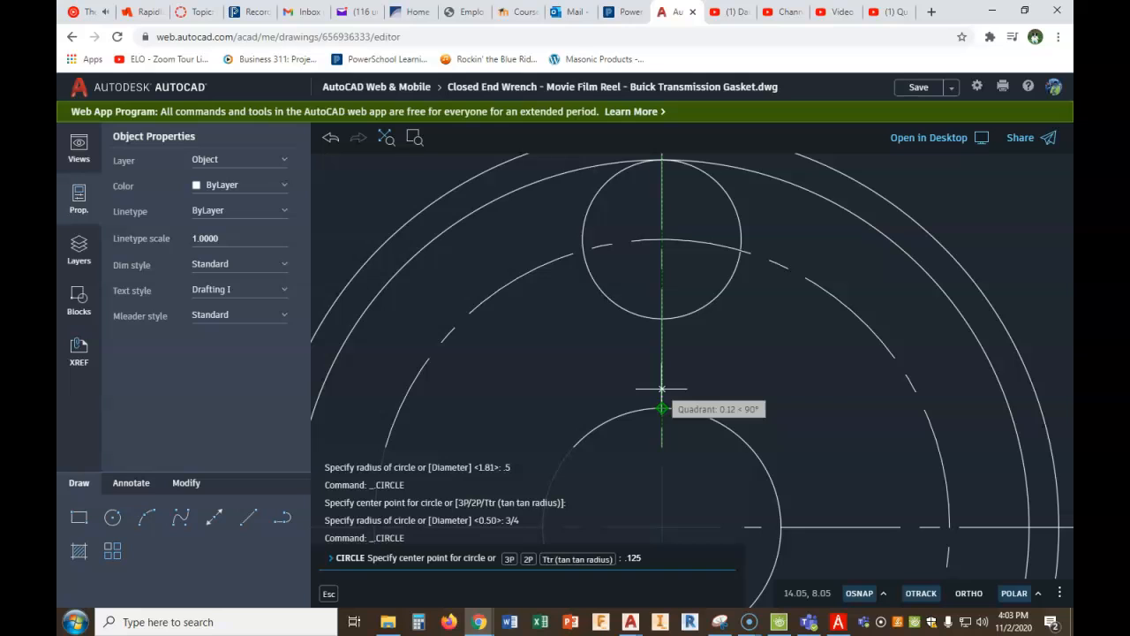
key("Return")
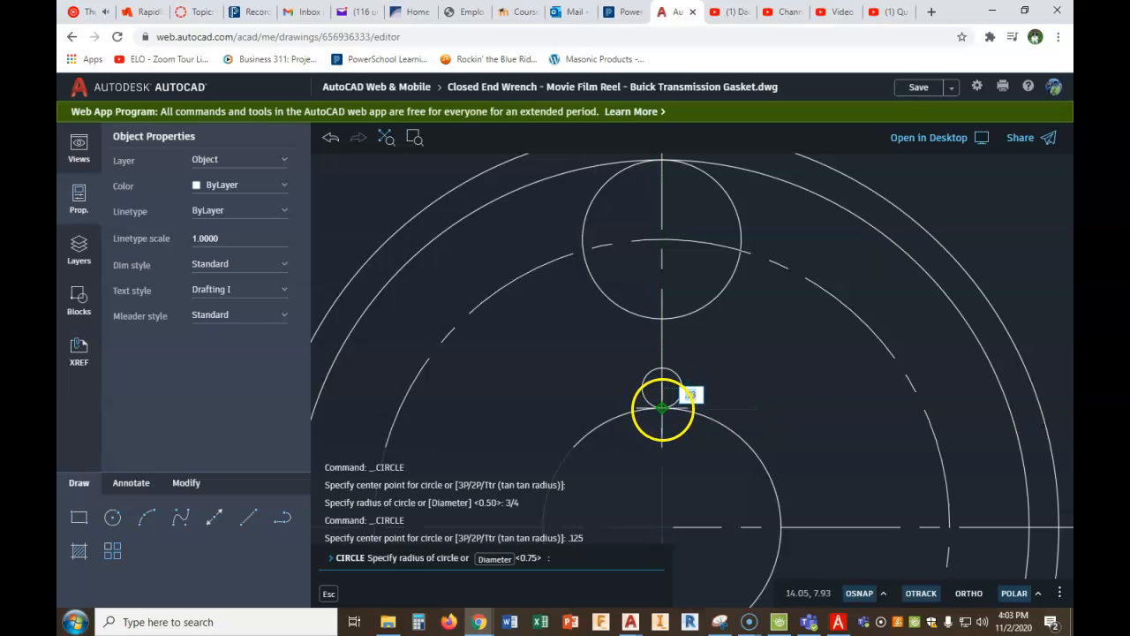
left_click(663, 409)
right_click(738, 377)
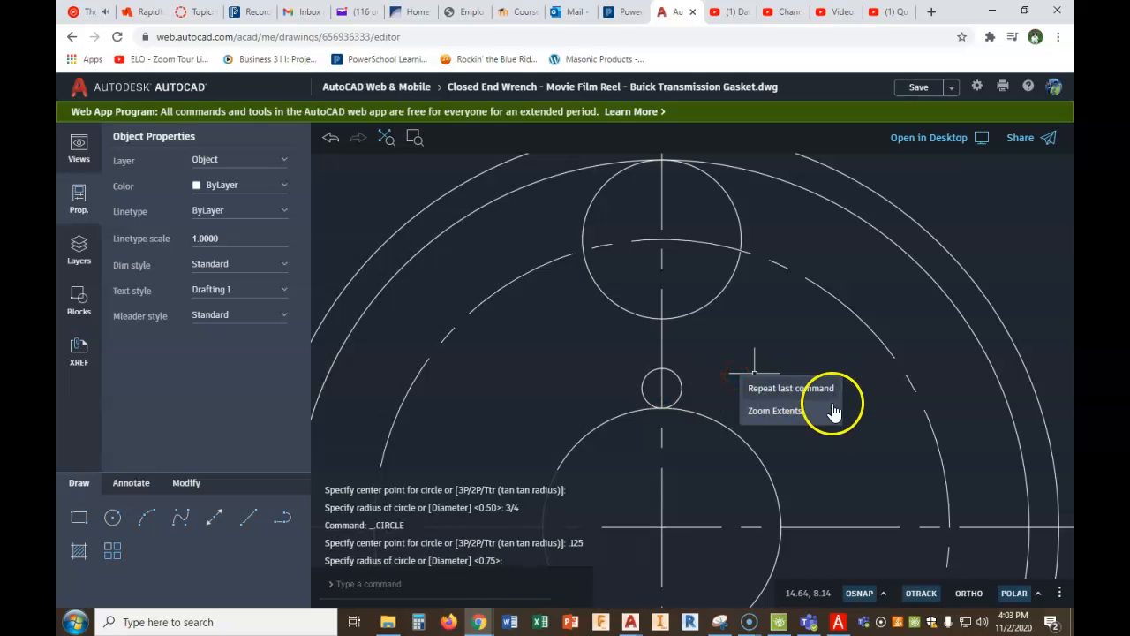
key("Escape")
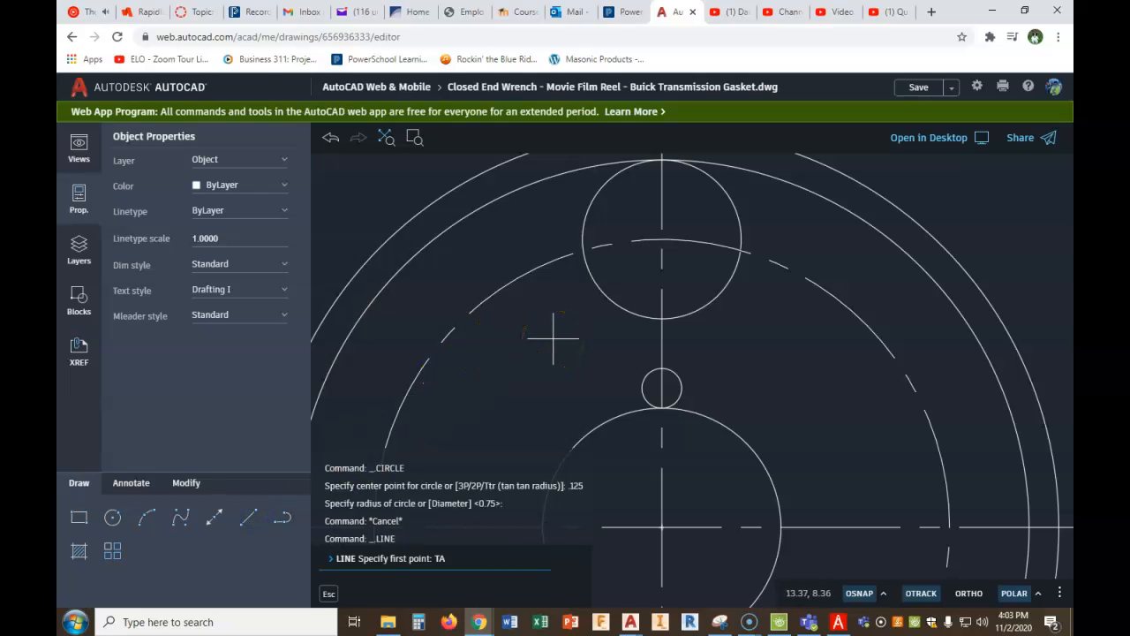
- Draw a line tangent to the left sides of the .5-radius circle and the small circle below it
key("Return")
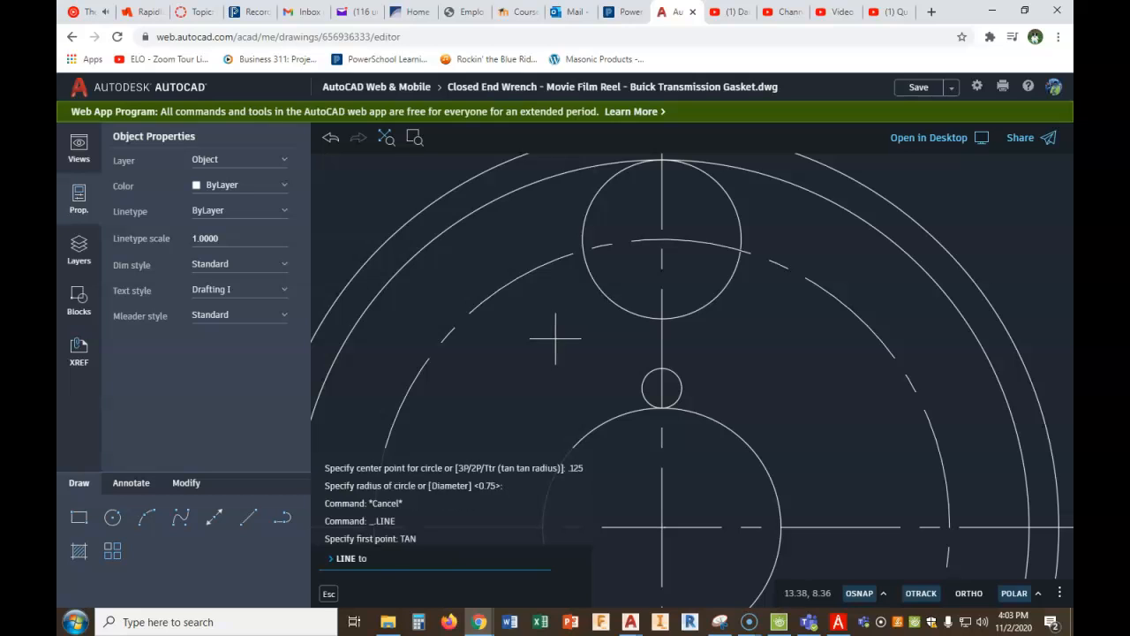
left_click(588, 281)
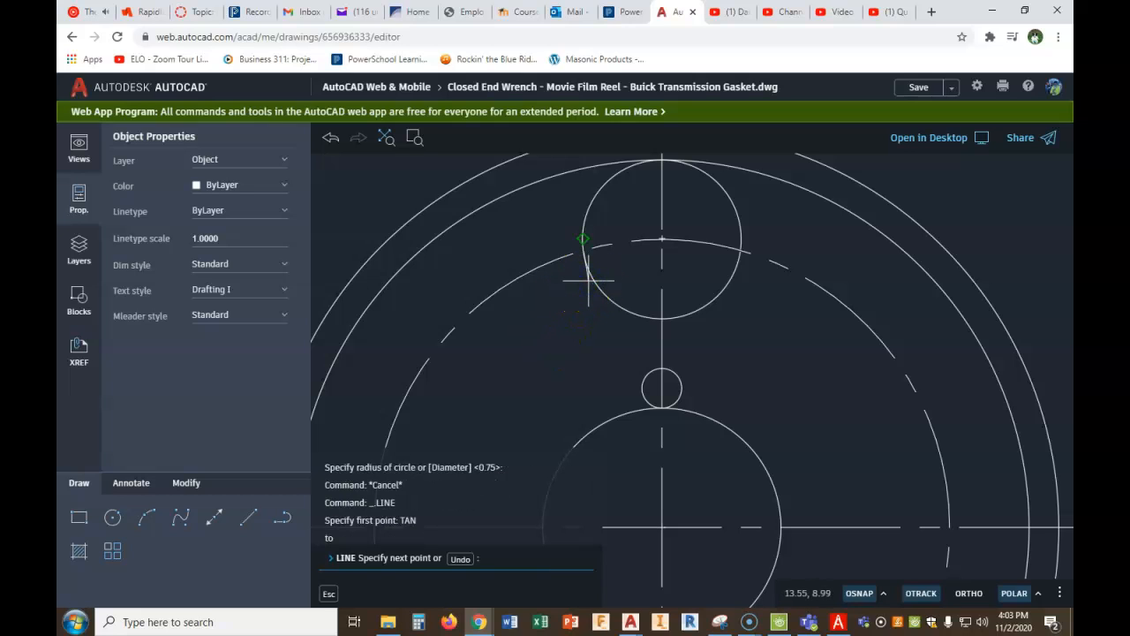
key("Return")
left_click(642, 390)
right_click(644, 362)
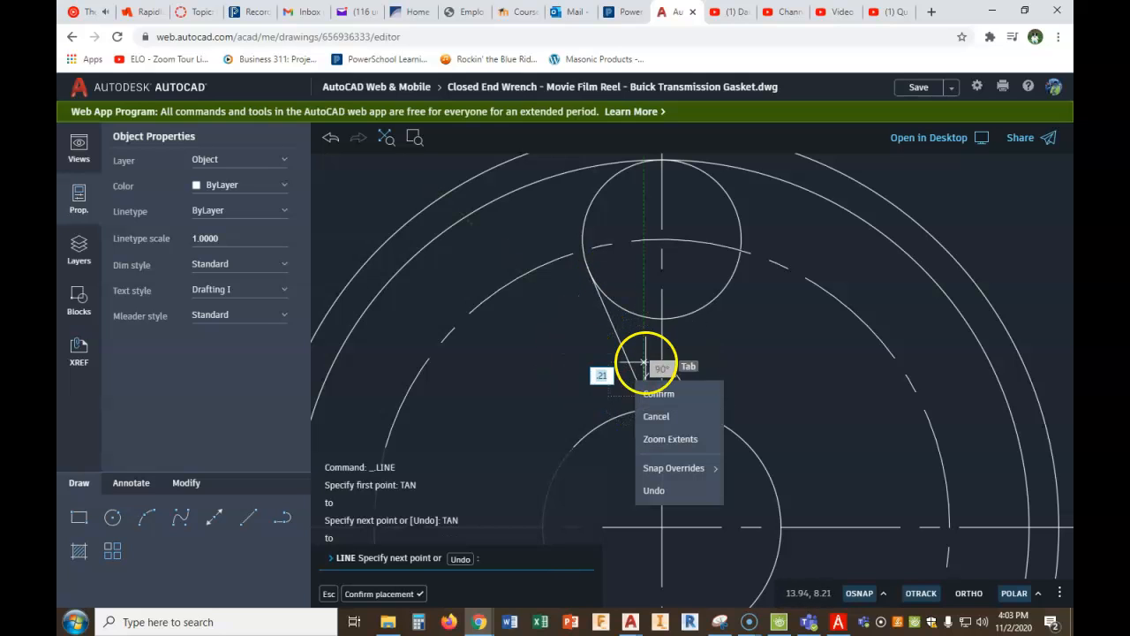
left_click(660, 393)
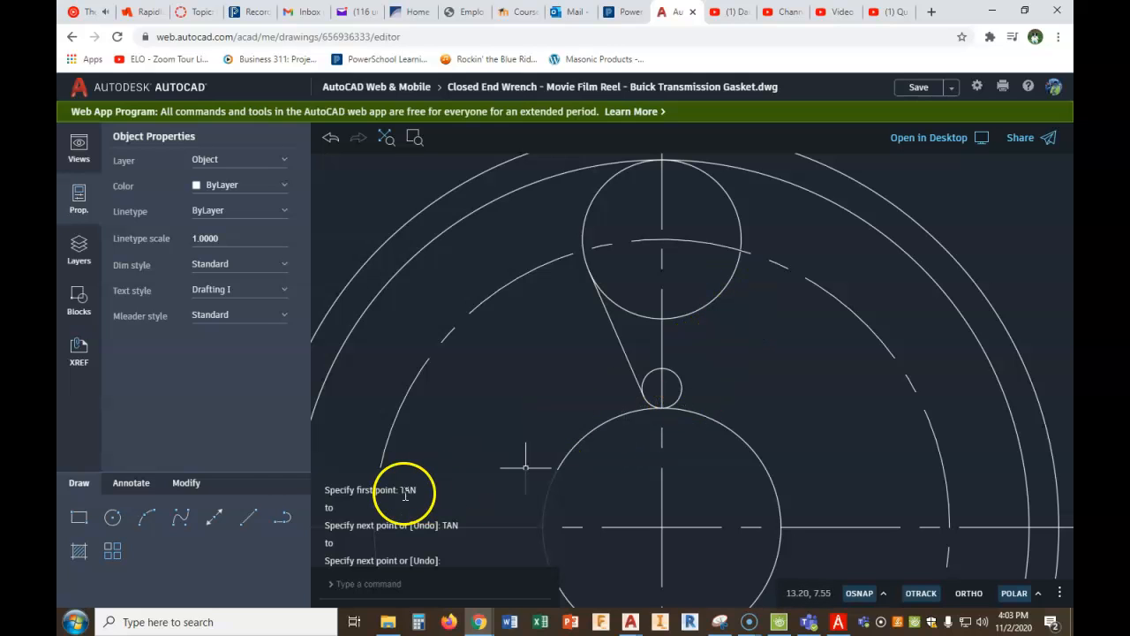
- Mirror the tangent line about the vertical centreline, keeping the source line
left_click(186, 486)
left_click(217, 521)
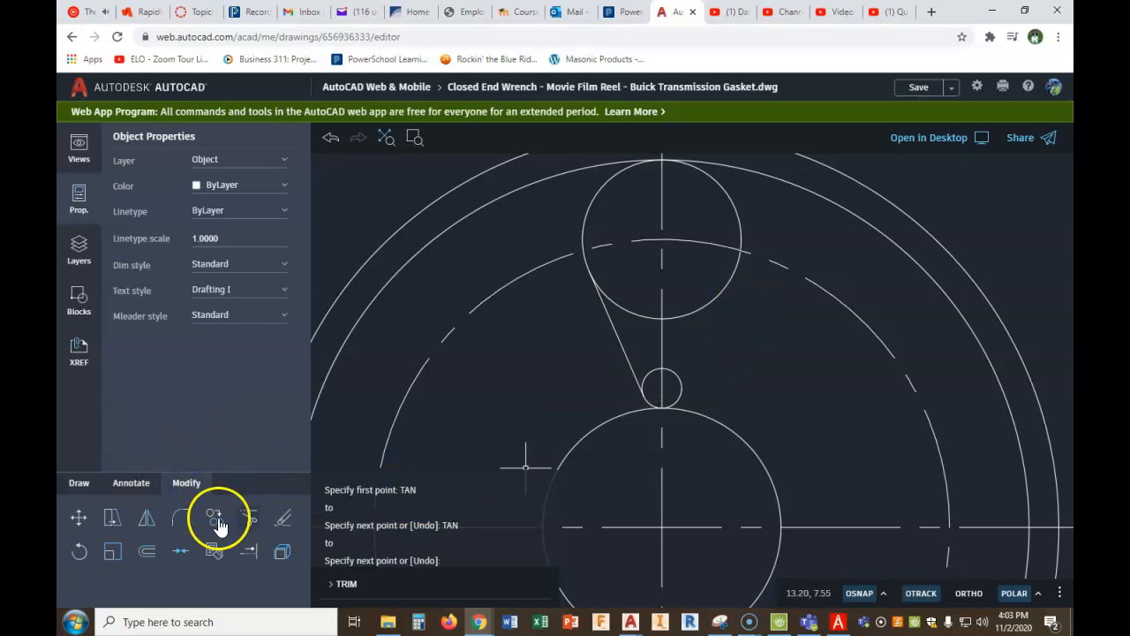
left_click(147, 521)
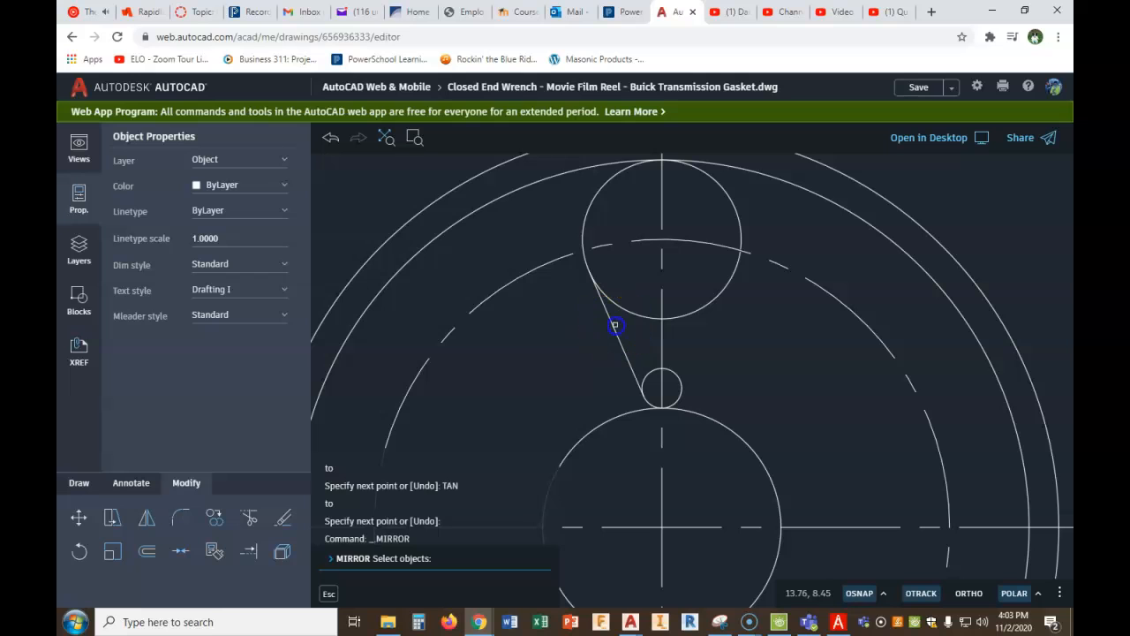
left_click(616, 326)
right_click(583, 312)
left_click(611, 332)
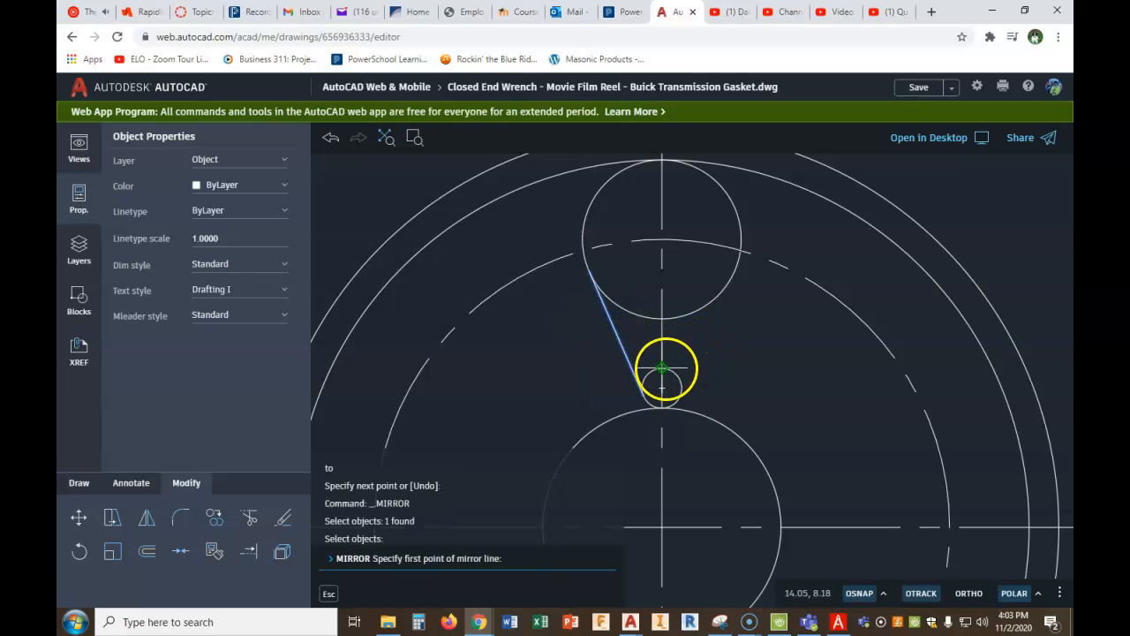
left_click(664, 369)
left_click(662, 318)
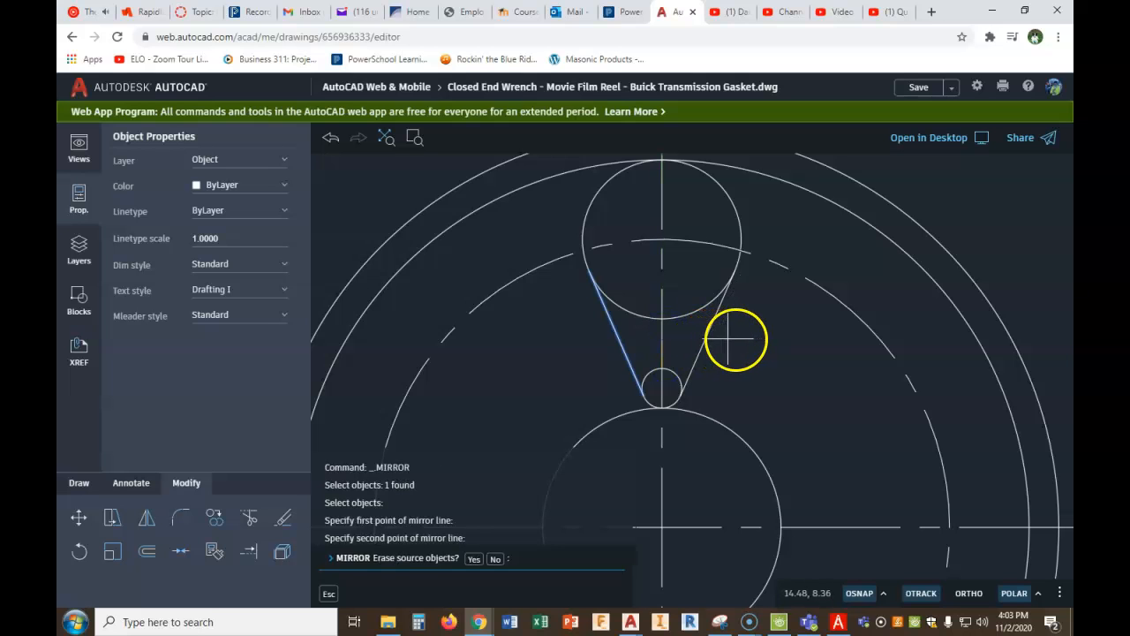
left_click(495, 559)
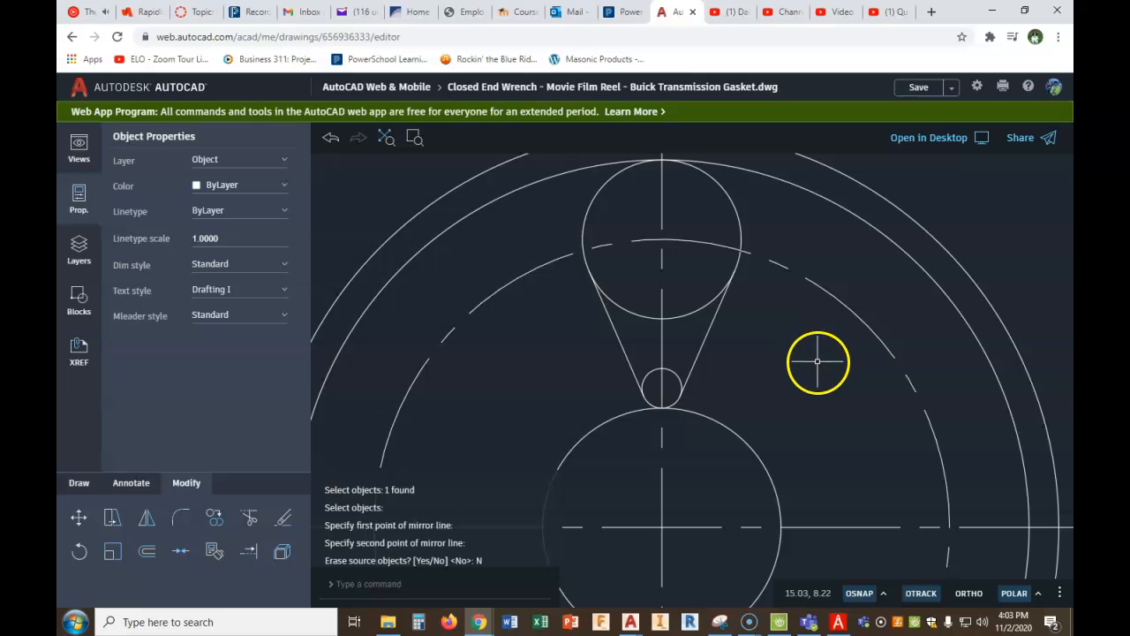
- Trim away the inner arcs of the upper and lower circles between the tangent lines, leaving a closed teardrop slot
left_click(249, 517)
left_click(632, 313)
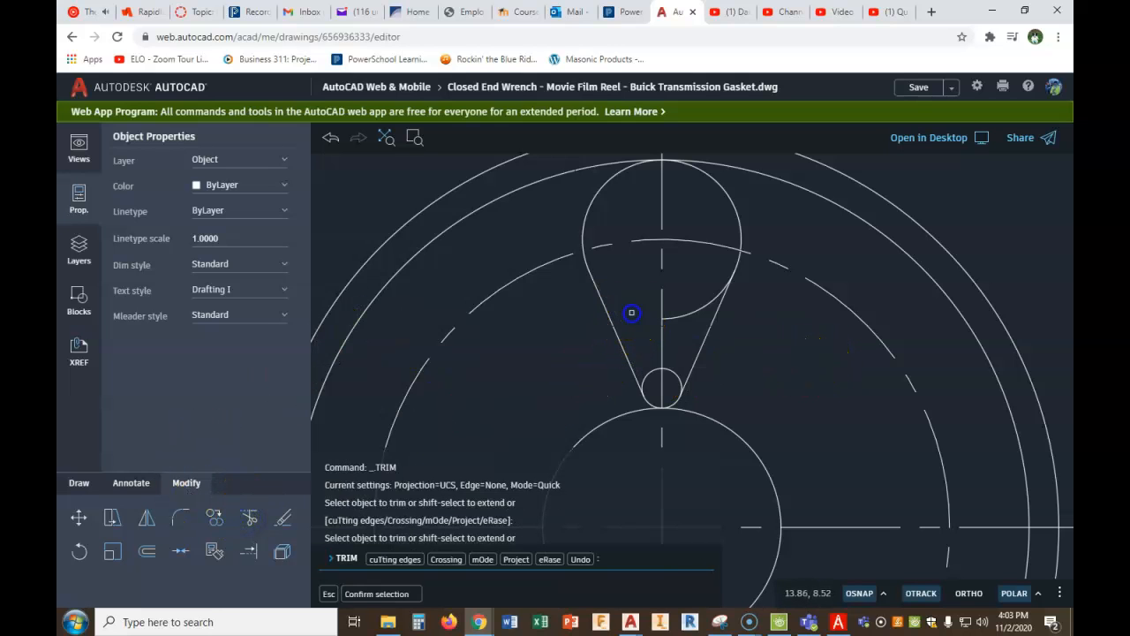
left_click(686, 308)
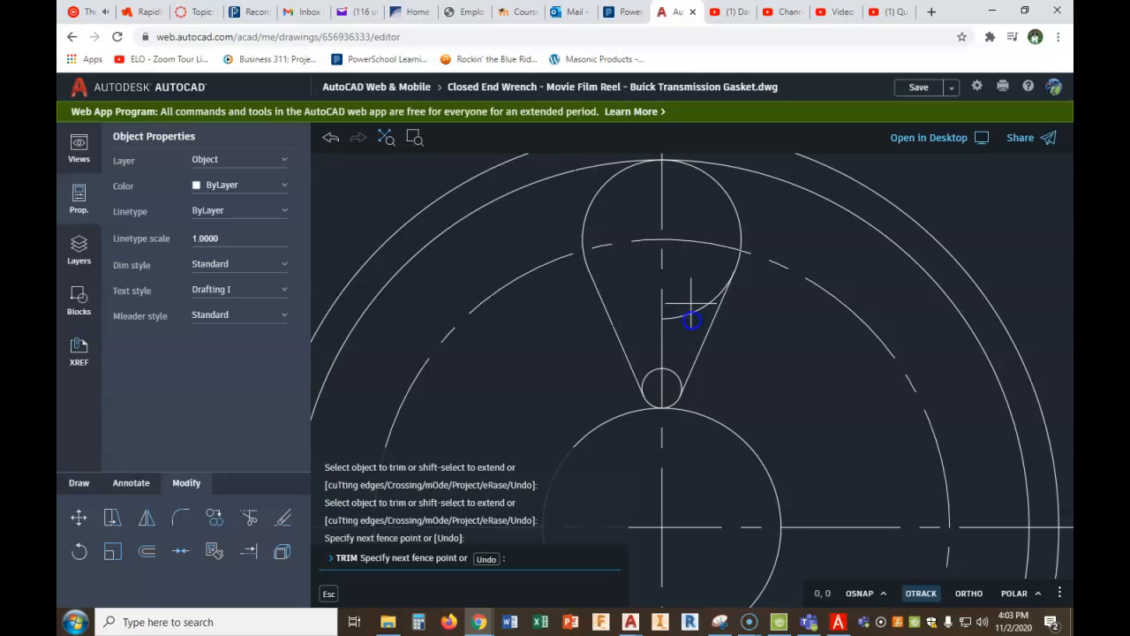
left_click(678, 378)
left_click(649, 372)
right_click(433, 350)
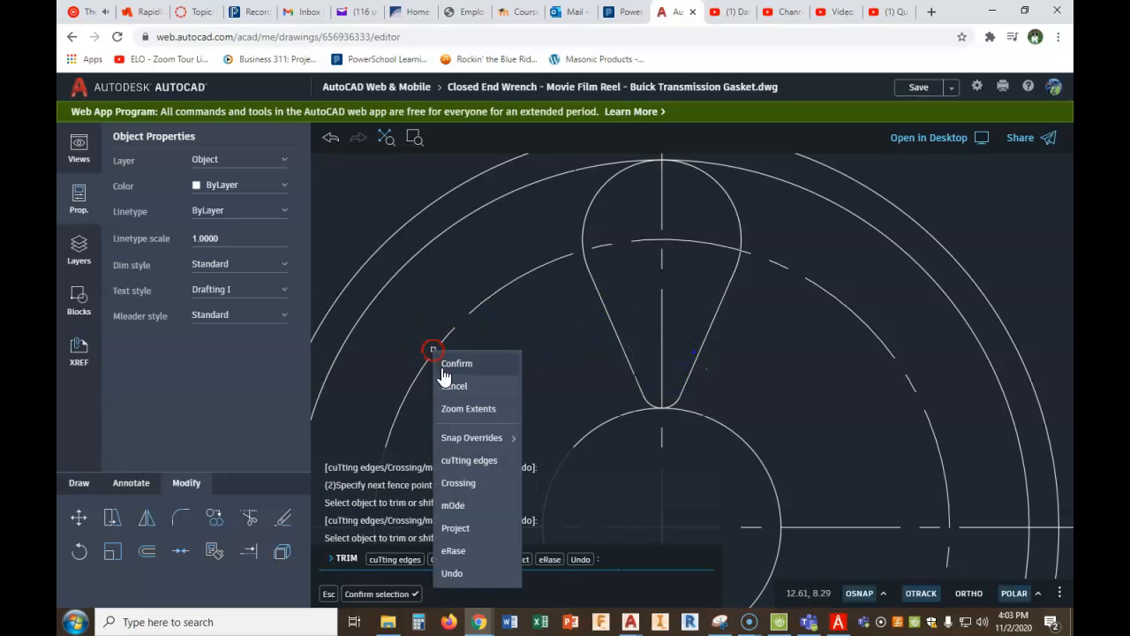
left_click(549, 358)
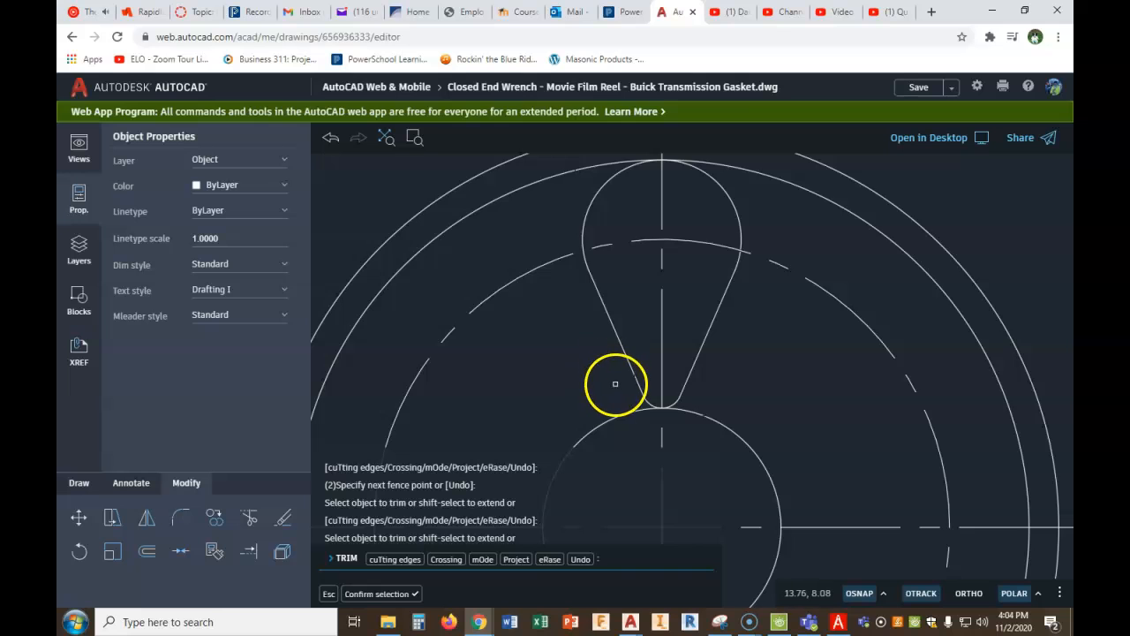
scroll(616, 383, "up", 2)
scroll(671, 354, "down", 3)
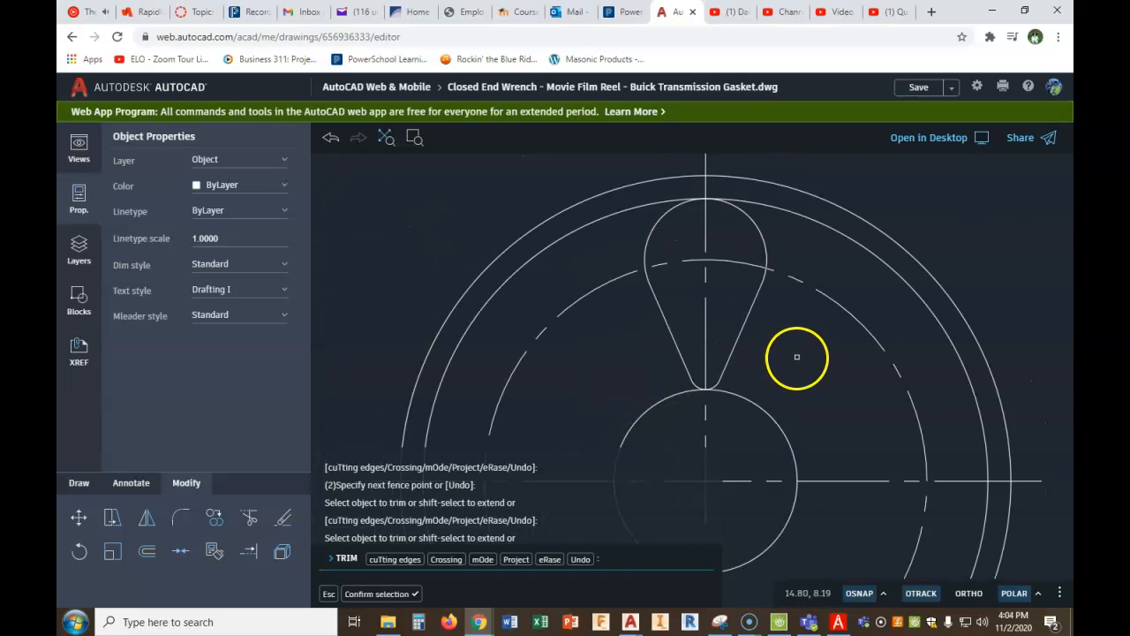
scroll(747, 323, "down", 1)
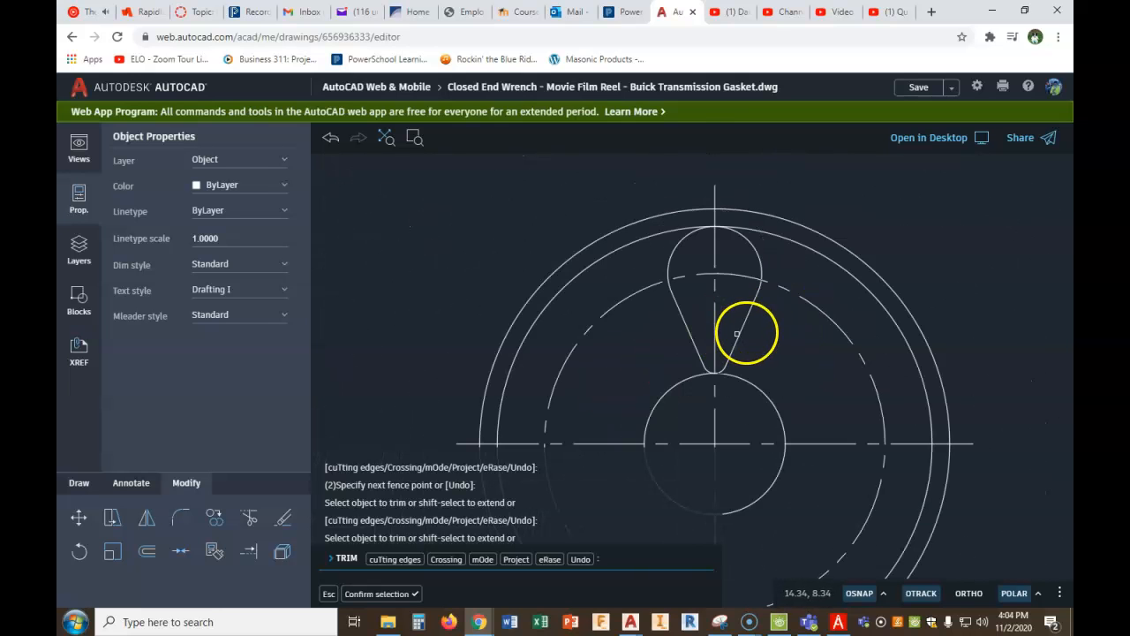
middle_click_drag(764, 339, 756, 291)
scroll(756, 291, "down", 1)
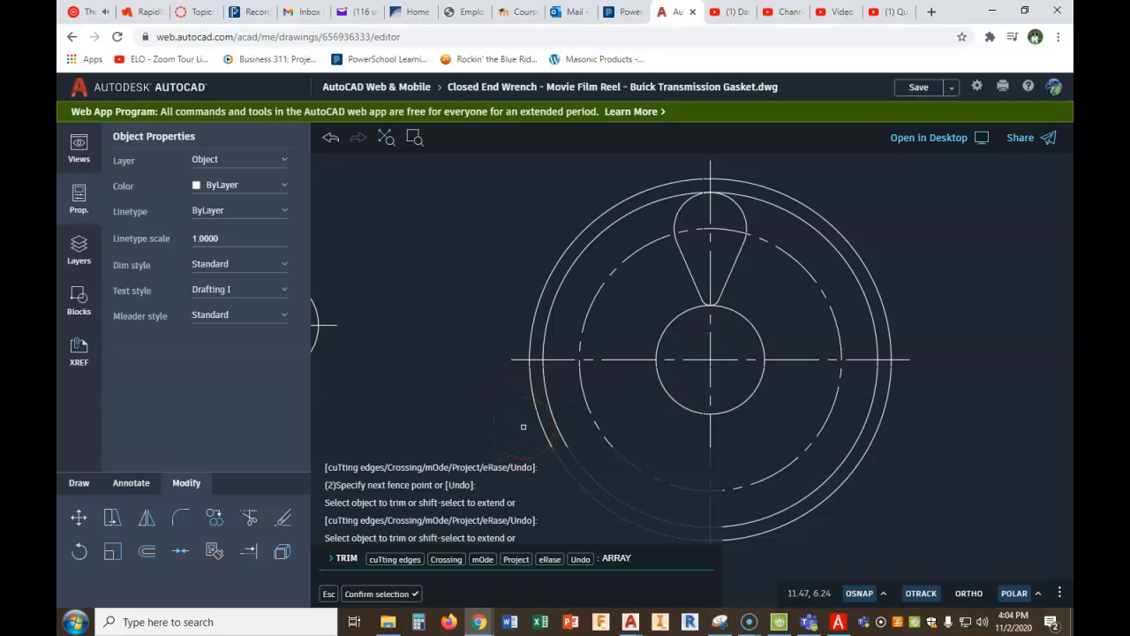
left_click(372, 597)
- Create a polar array of the teardrop slot's four objects around the reel's centre
type("ARRAY")
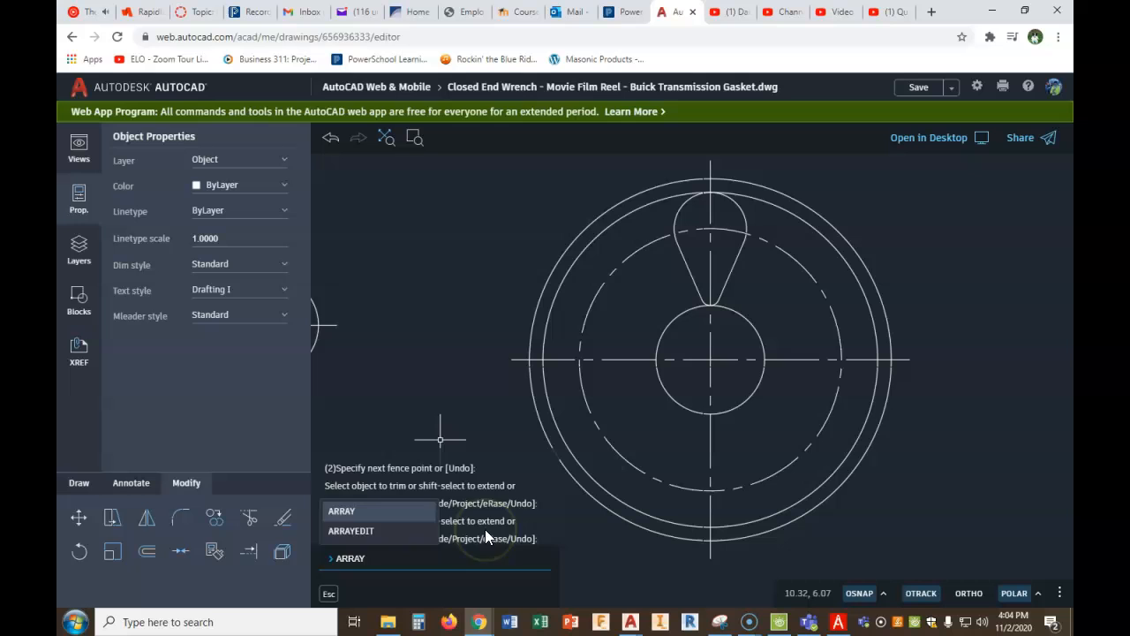
key("Return")
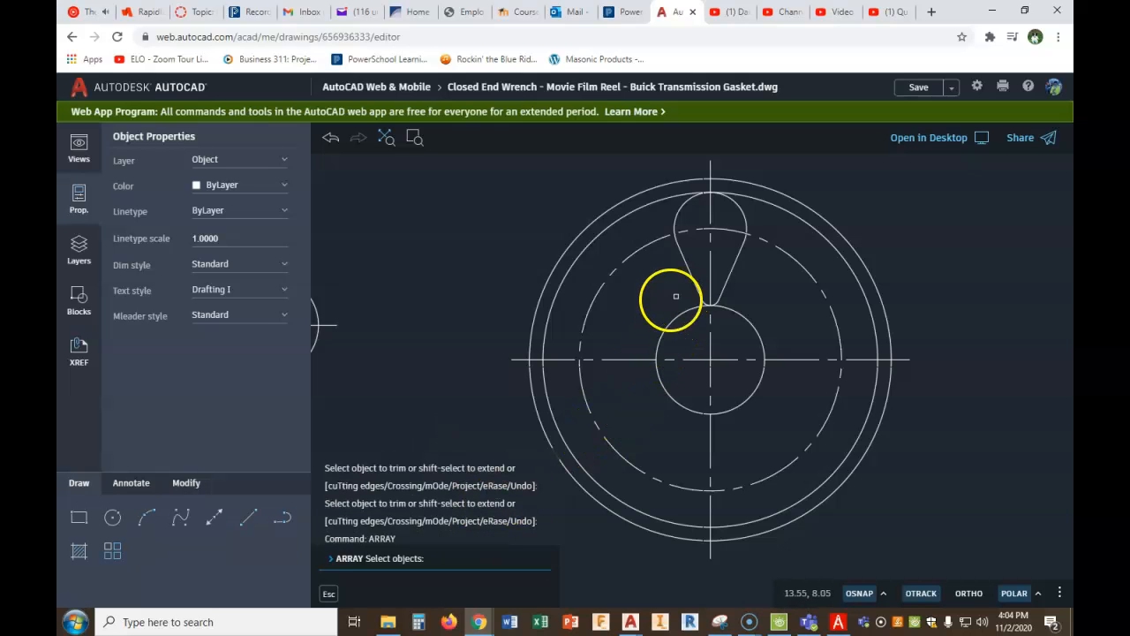
left_click_drag(651, 330, 683, 308)
left_click(640, 338)
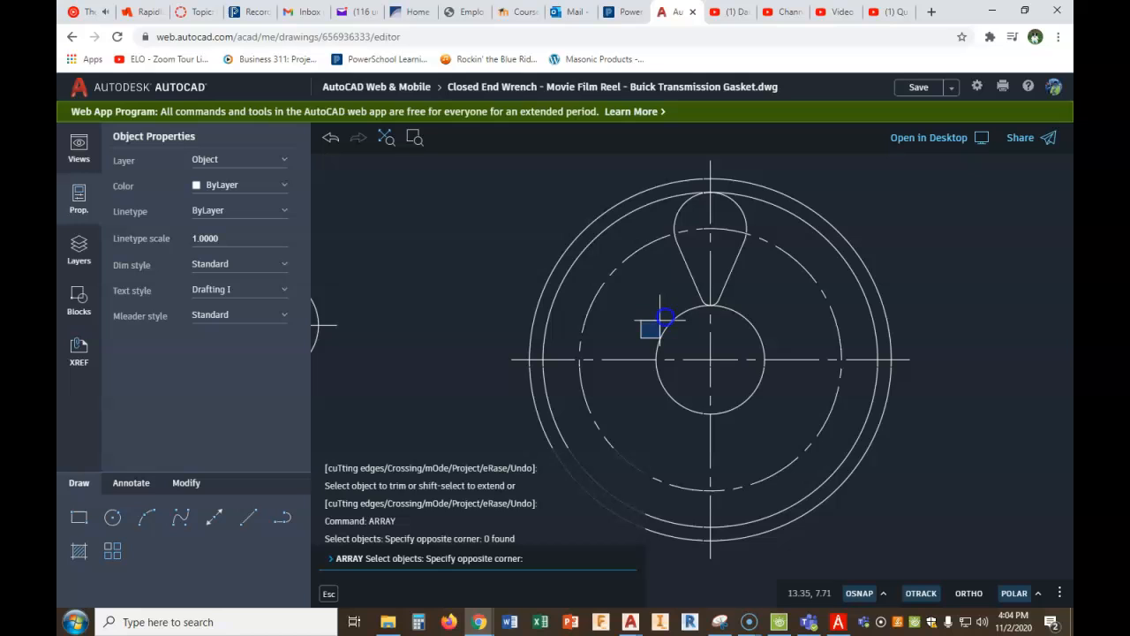
left_click(791, 170)
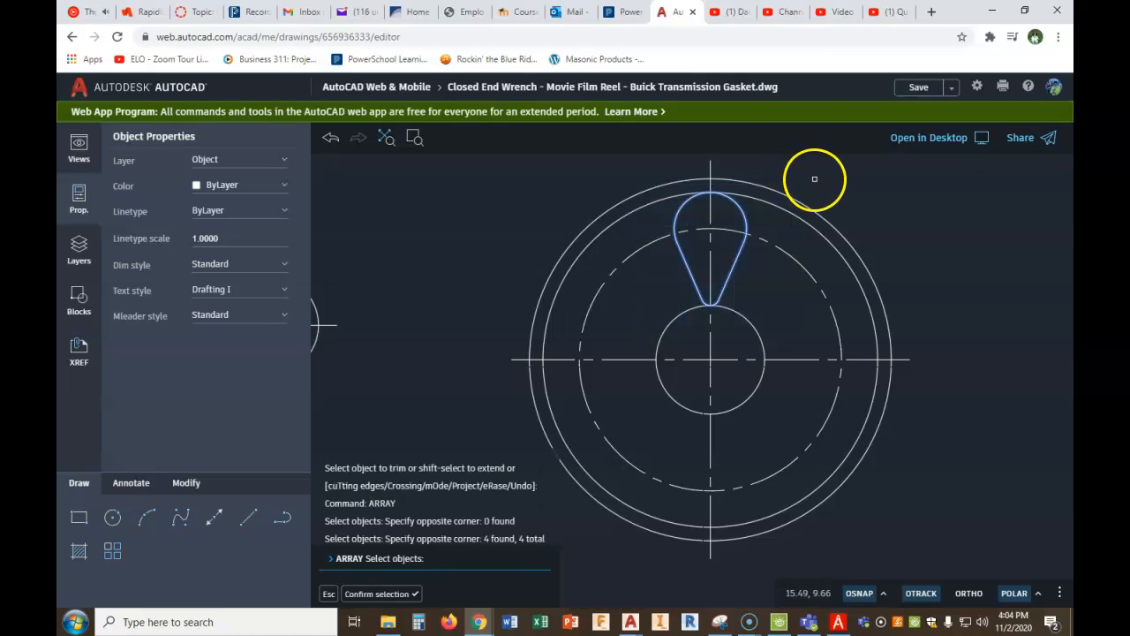
left_click(393, 595)
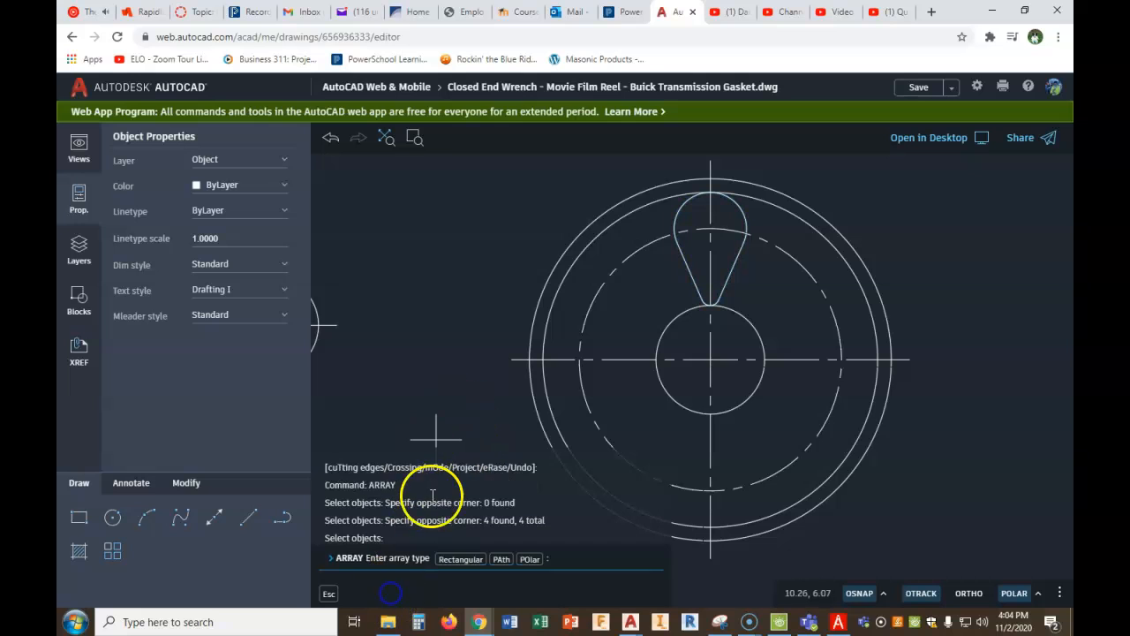
left_click(528, 562)
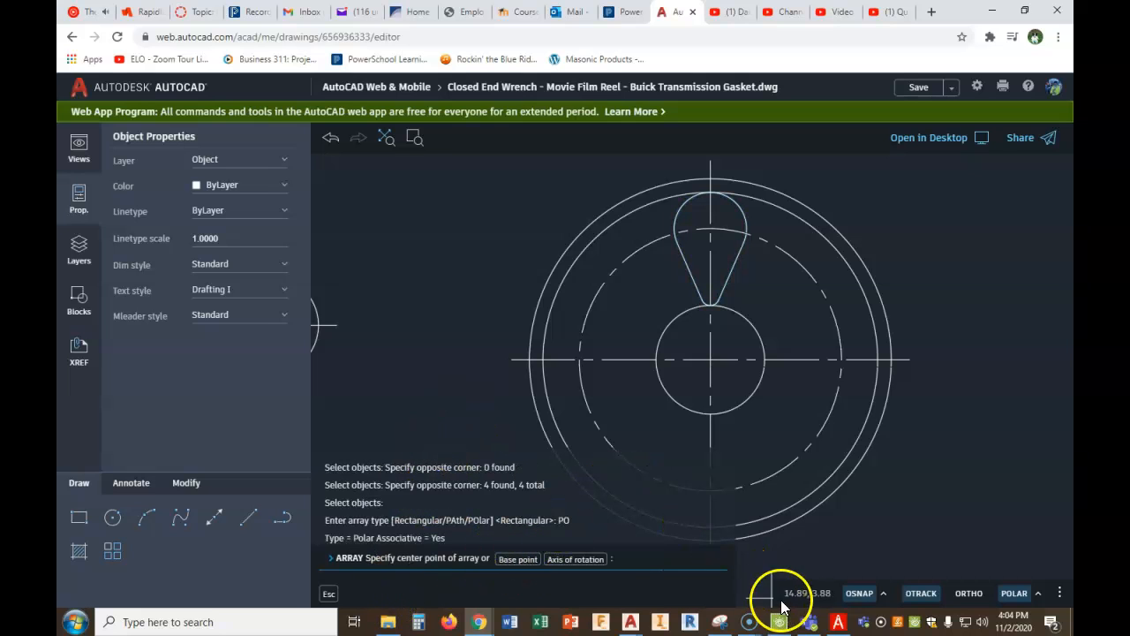
left_click(838, 622)
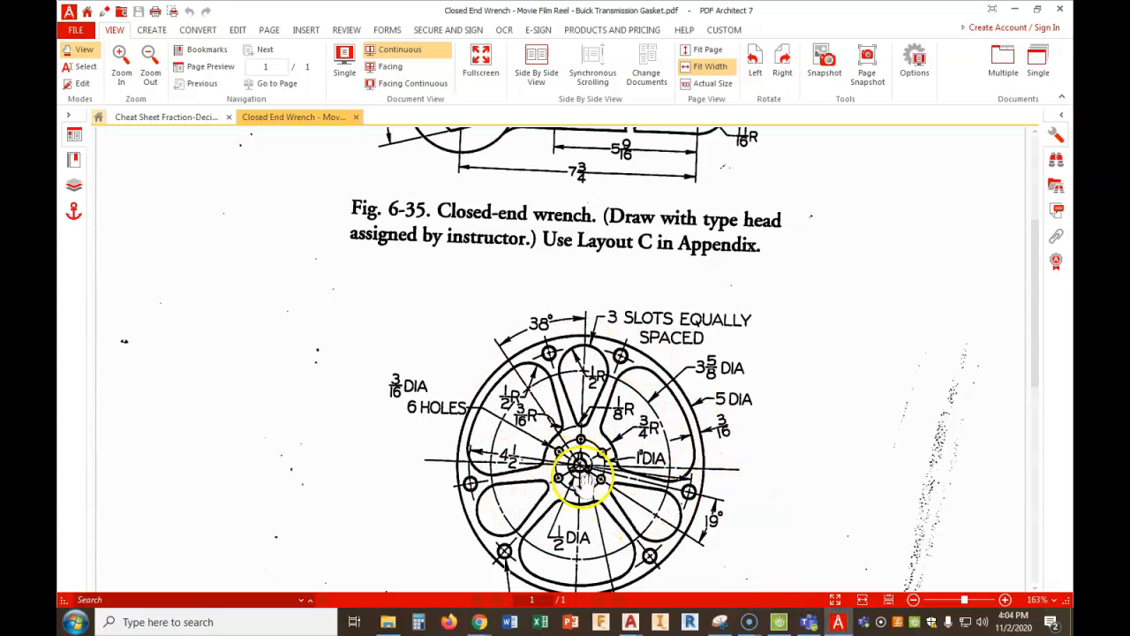
mouse_move(479, 617)
left_click(444, 592)
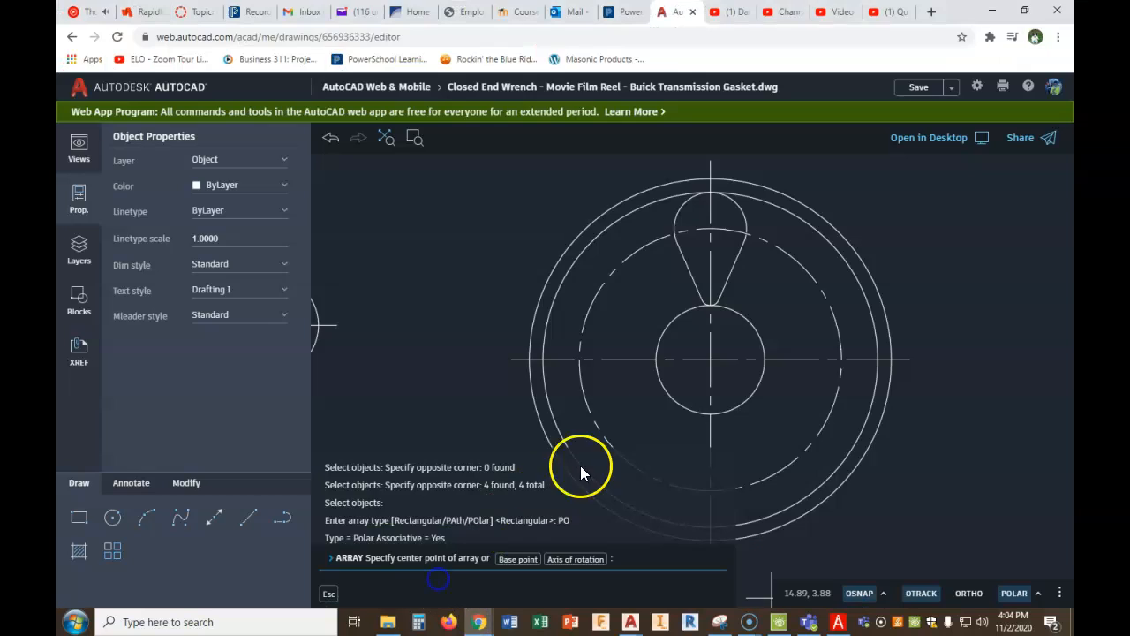
left_click(711, 360)
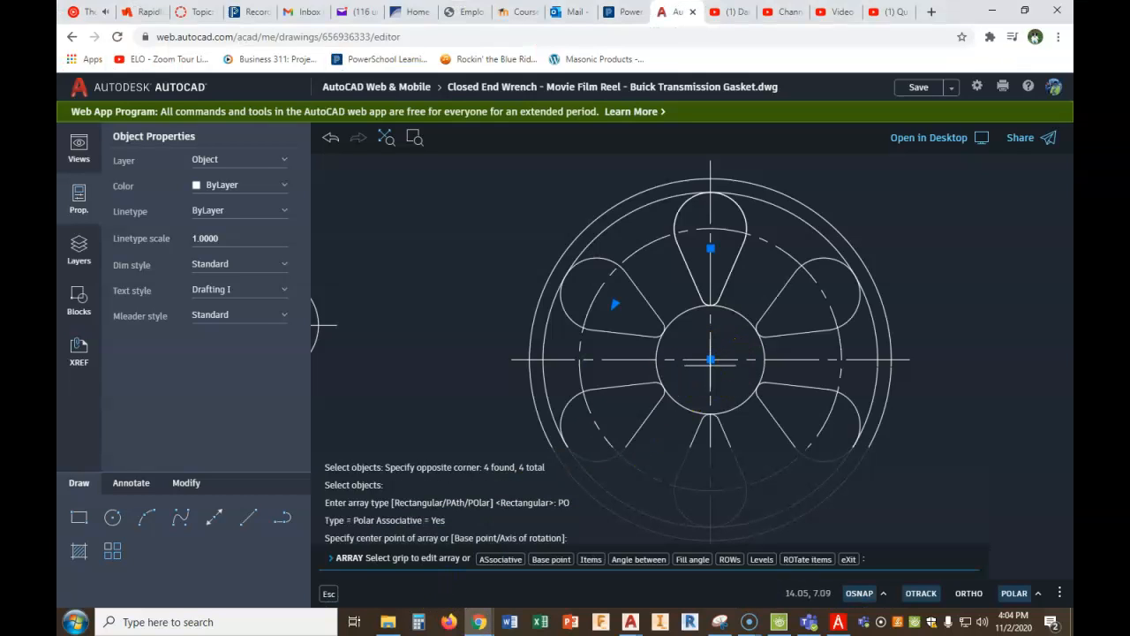
- Set the slot array to 3 items and finish the command
left_click(590, 560)
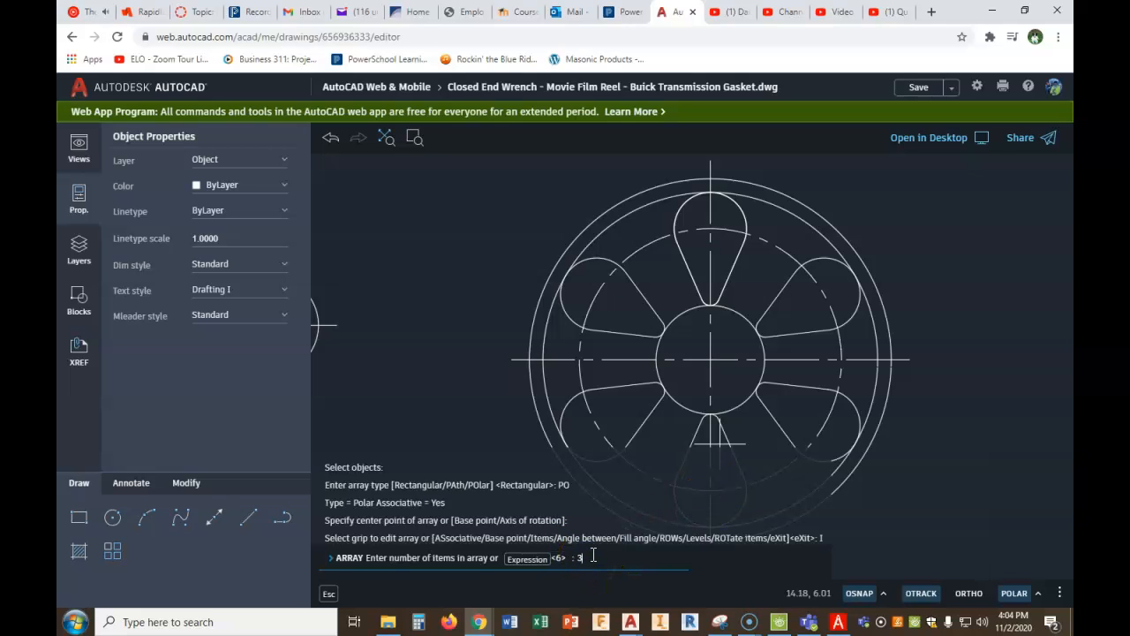
type("3")
key("Return")
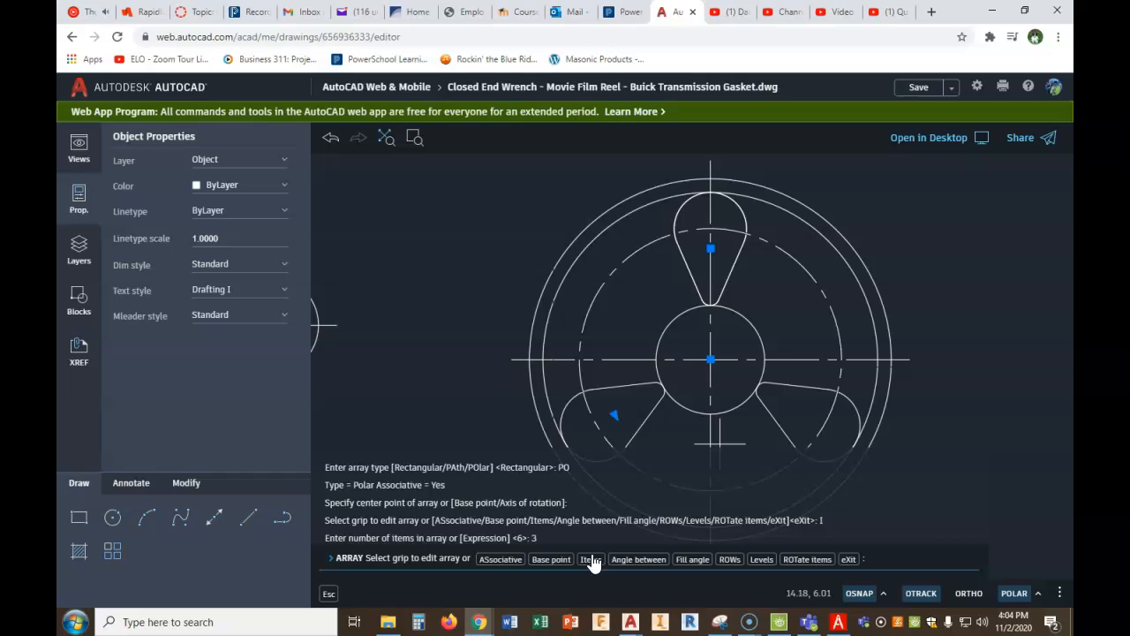
key("Return")
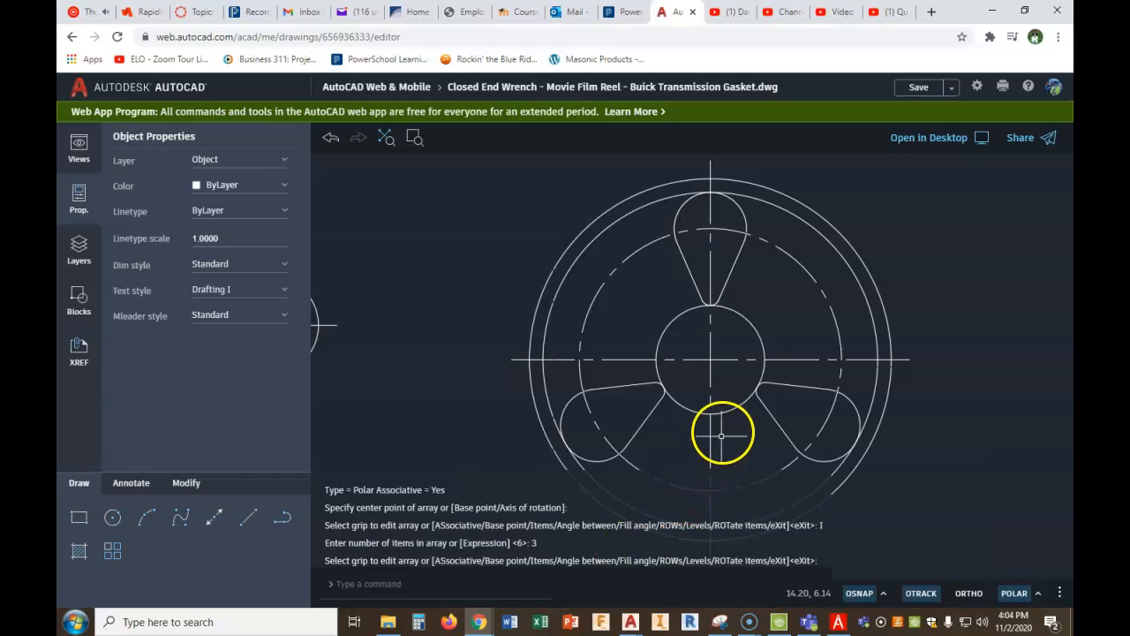
- Examine the movie film reel figure in the PDF for the slots' angular dimensions, and return to the drawing
scroll(723, 428, "down", 1)
middle_click_drag(723, 422, 728, 351)
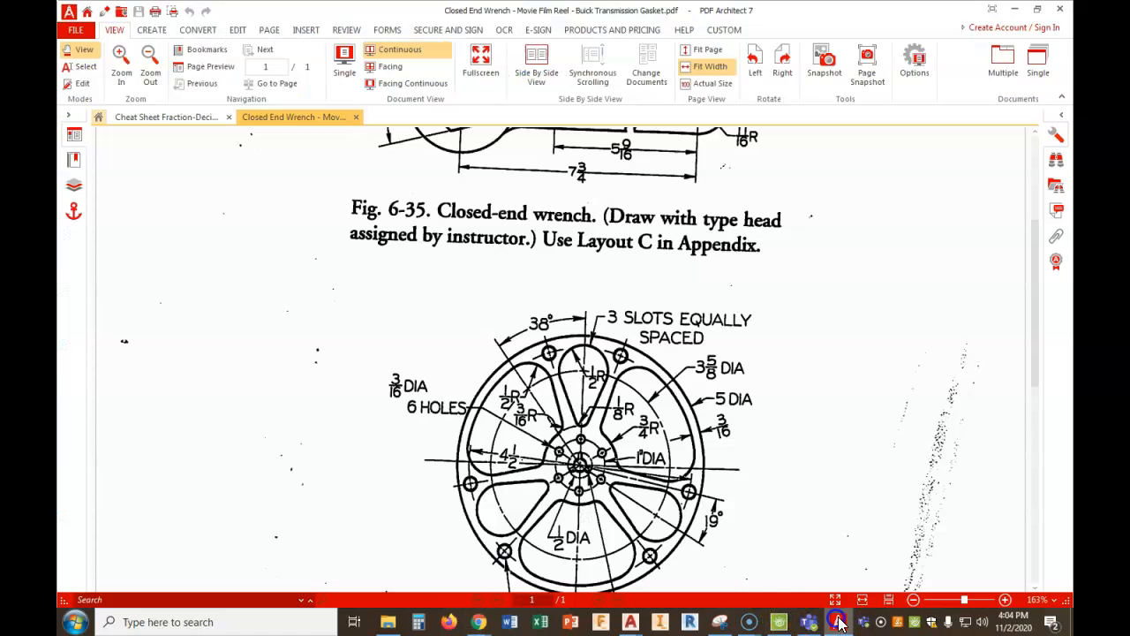
left_click(838, 621)
scroll(792, 408, "up", 3)
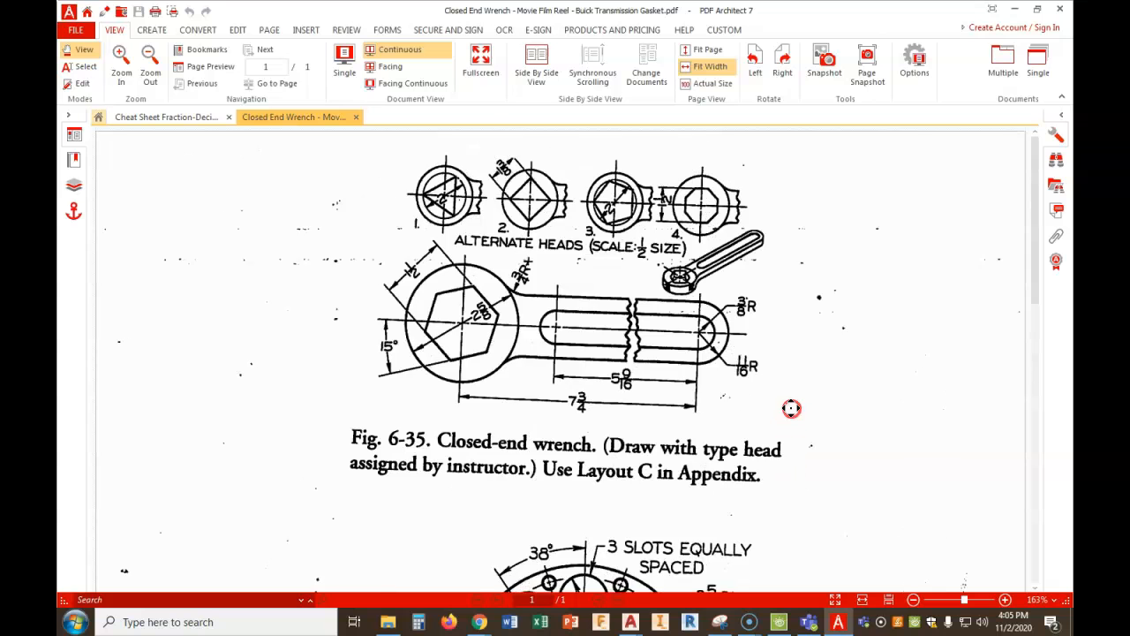
scroll(785, 422, "down", 4)
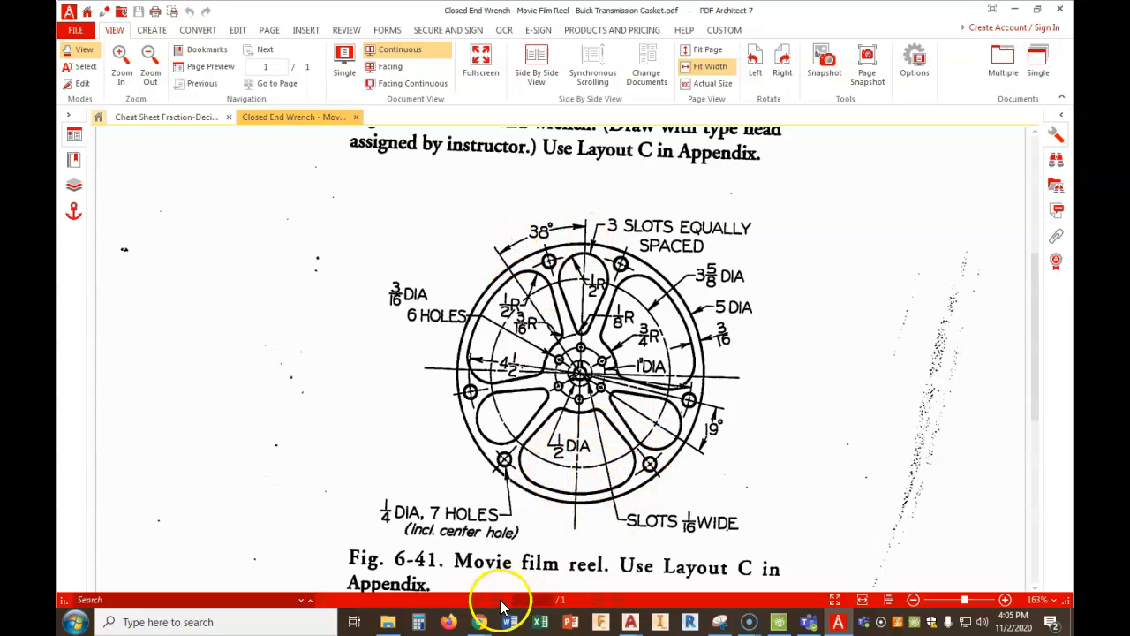
mouse_move(477, 620)
left_click(435, 569)
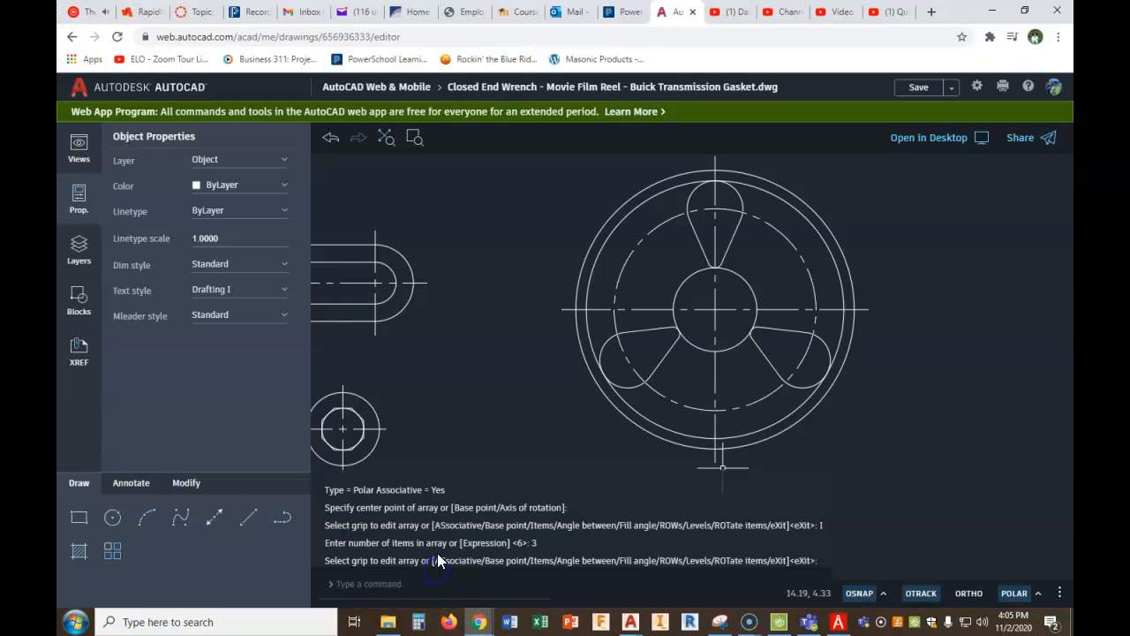
- Draw a vertical line from the reel's centre down past the outer circle
left_click(254, 521)
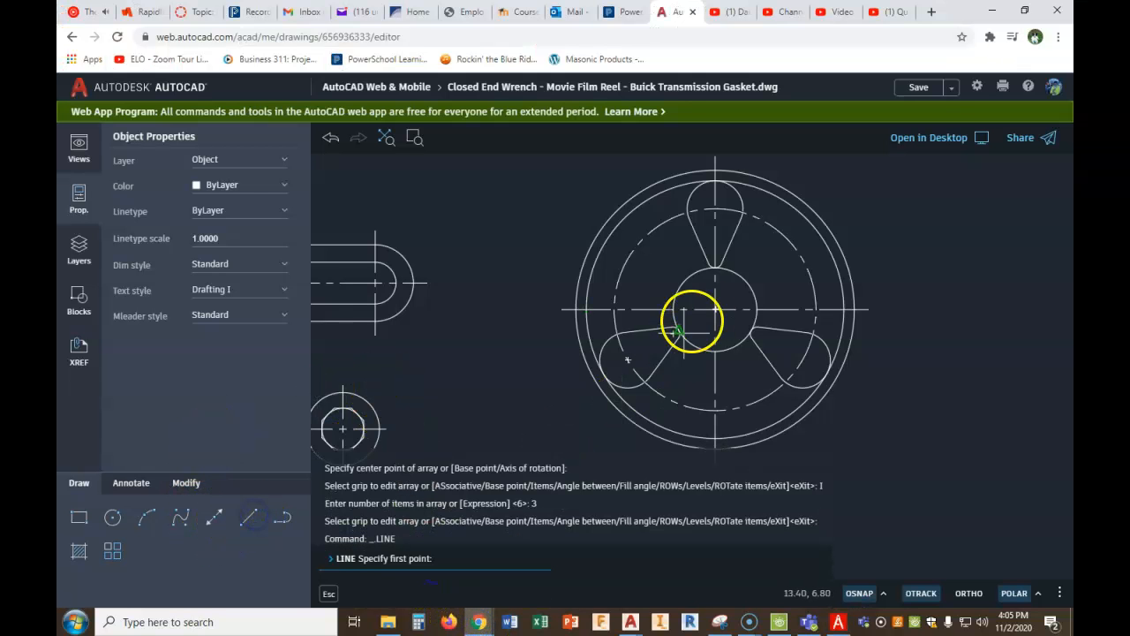
middle_click_drag(711, 323, 729, 257)
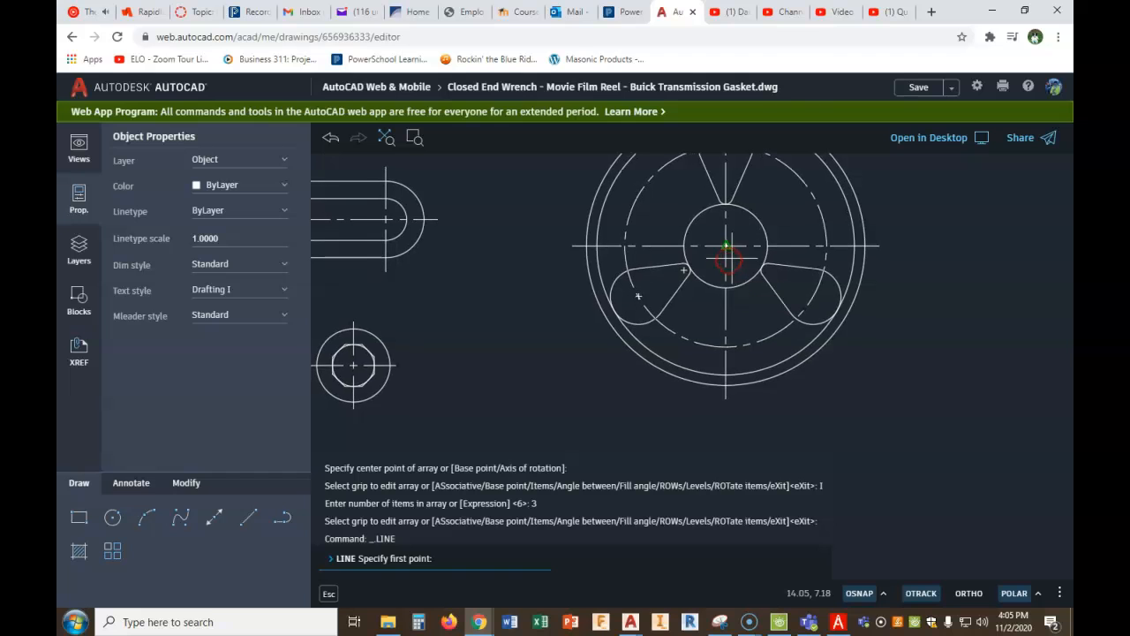
left_click(730, 247)
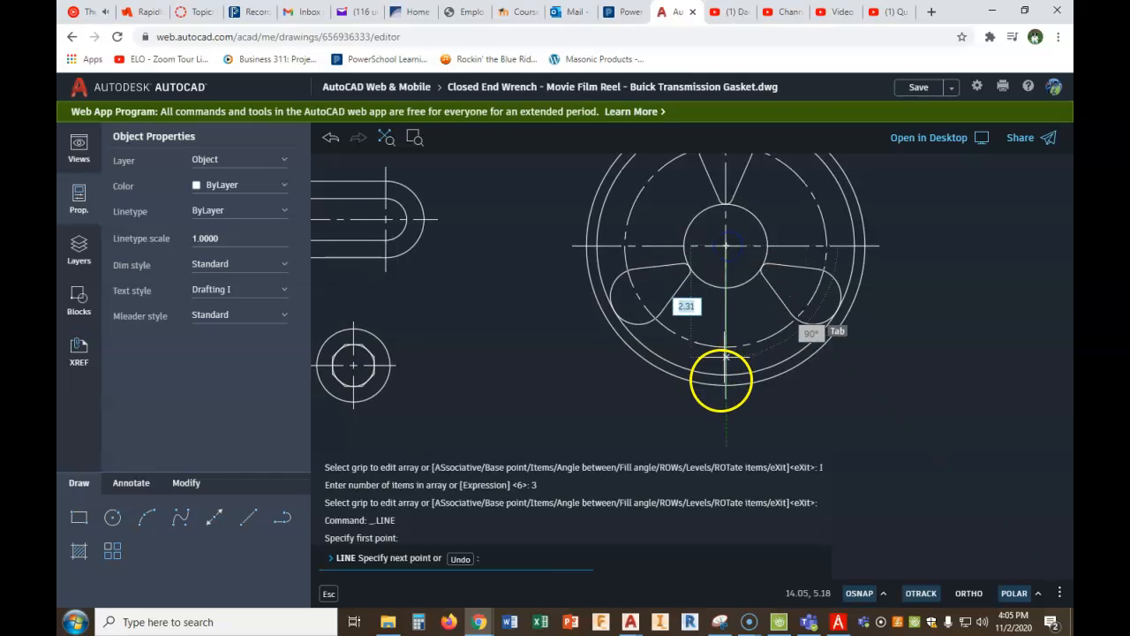
left_click(726, 425)
right_click(784, 412)
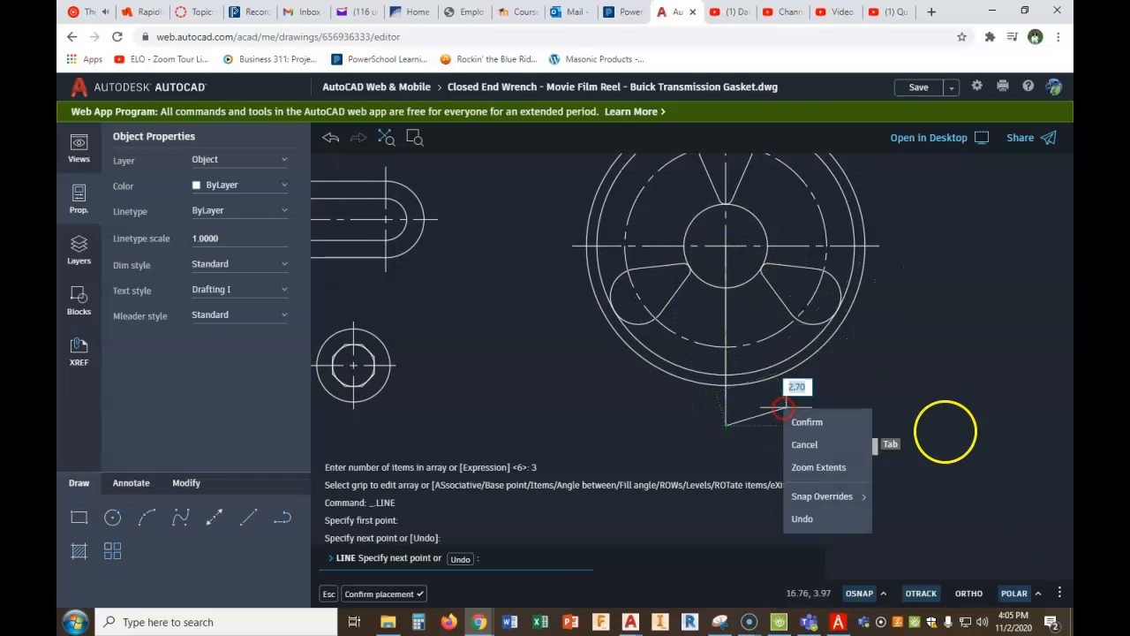
left_click(829, 425)
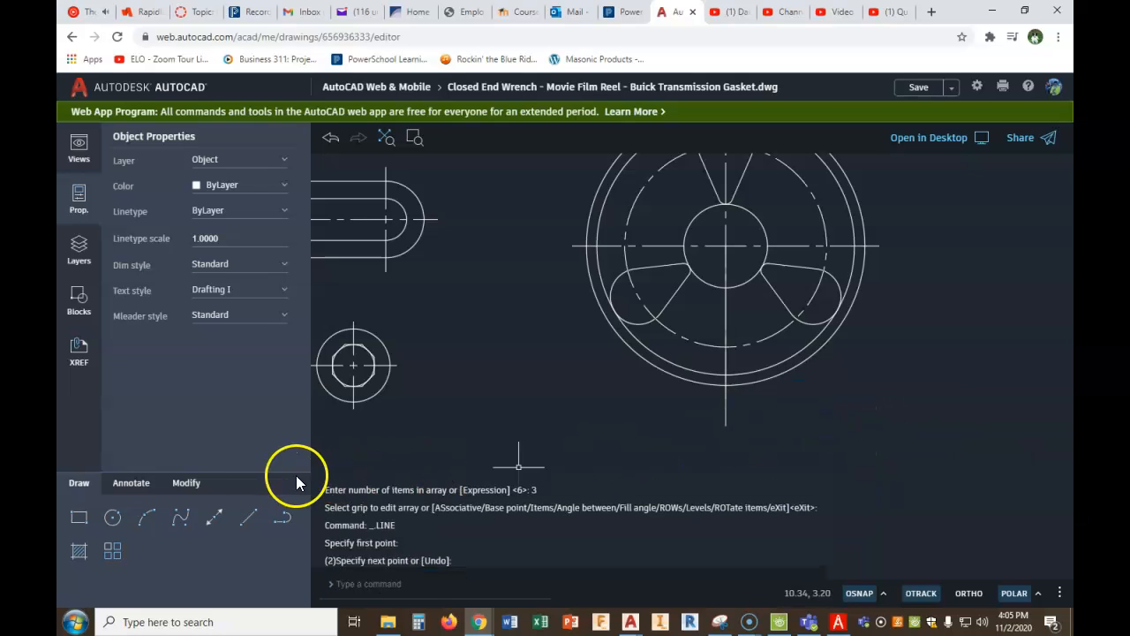
- Rotate the new vertical line 38 degrees about the reel's centre
left_click(187, 485)
left_click(78, 551)
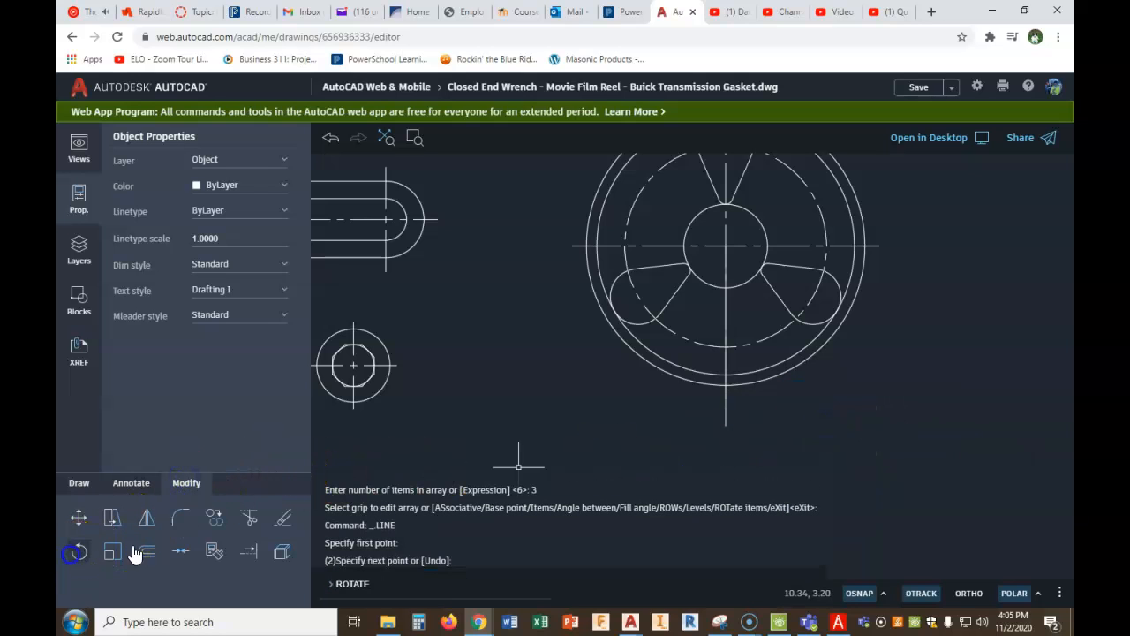
left_click(725, 421)
right_click(937, 398)
left_click(955, 415)
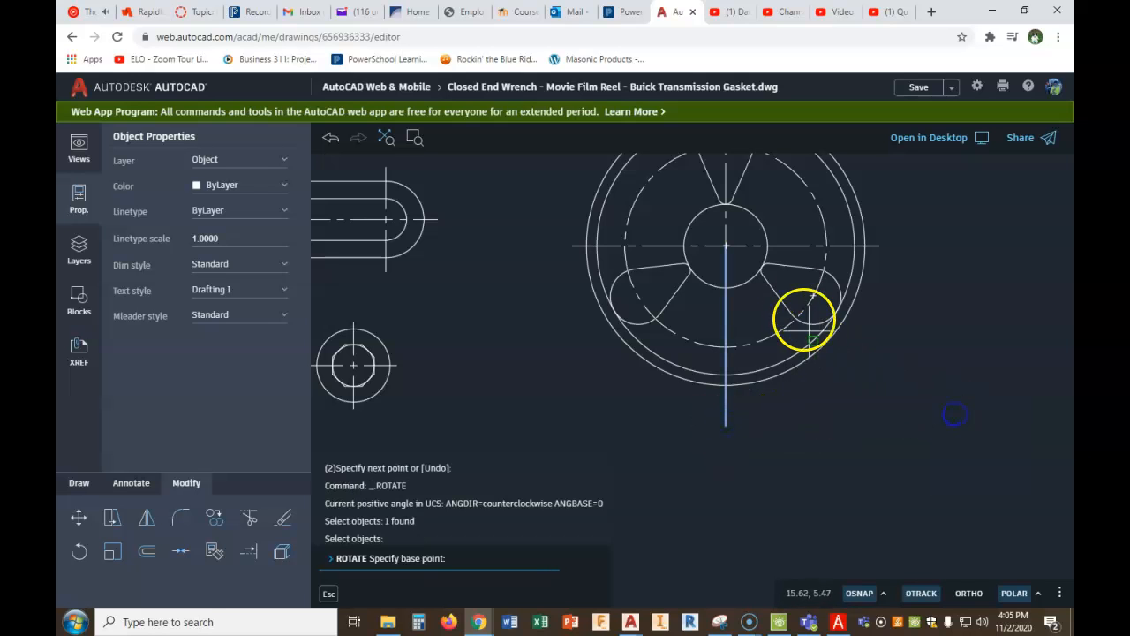
left_click(725, 247)
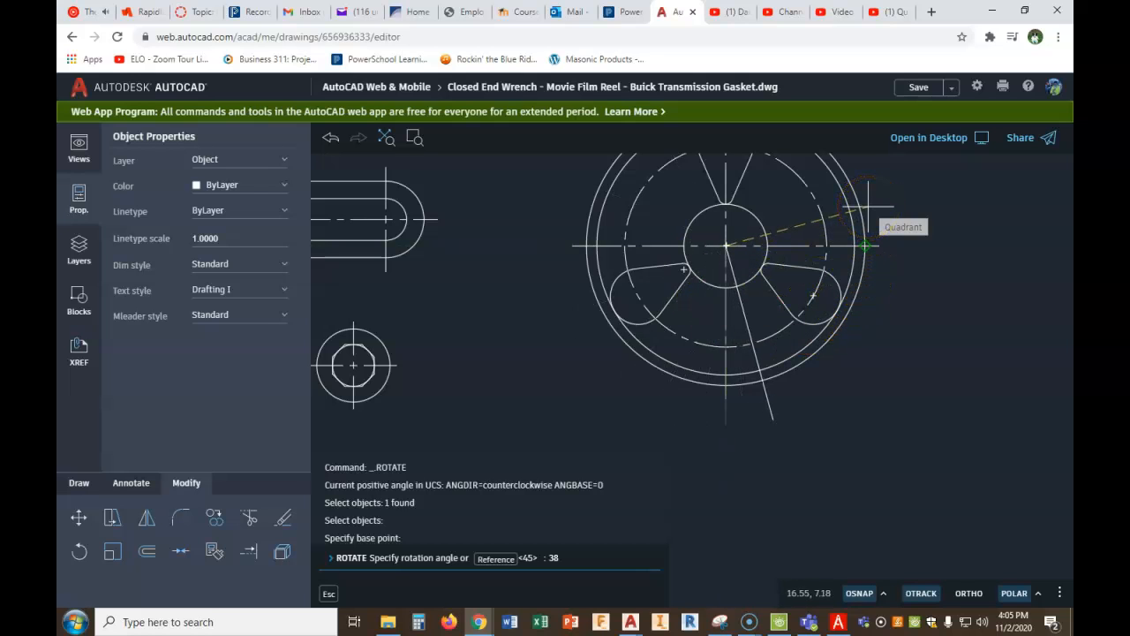
type("38")
key("Return")
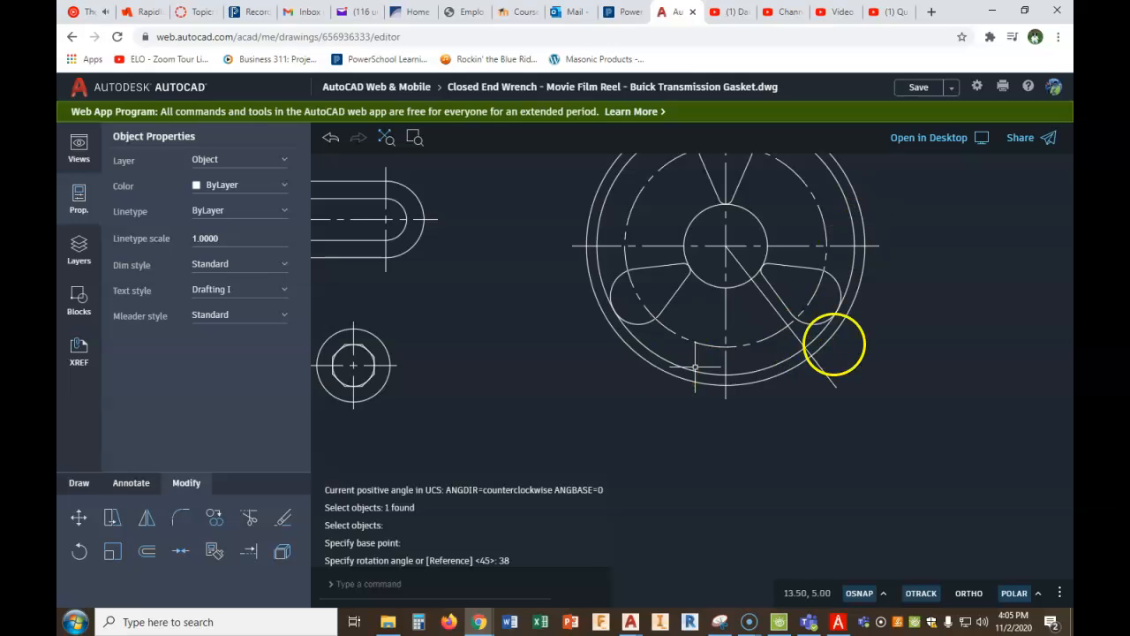
scroll(782, 347, "down", 2)
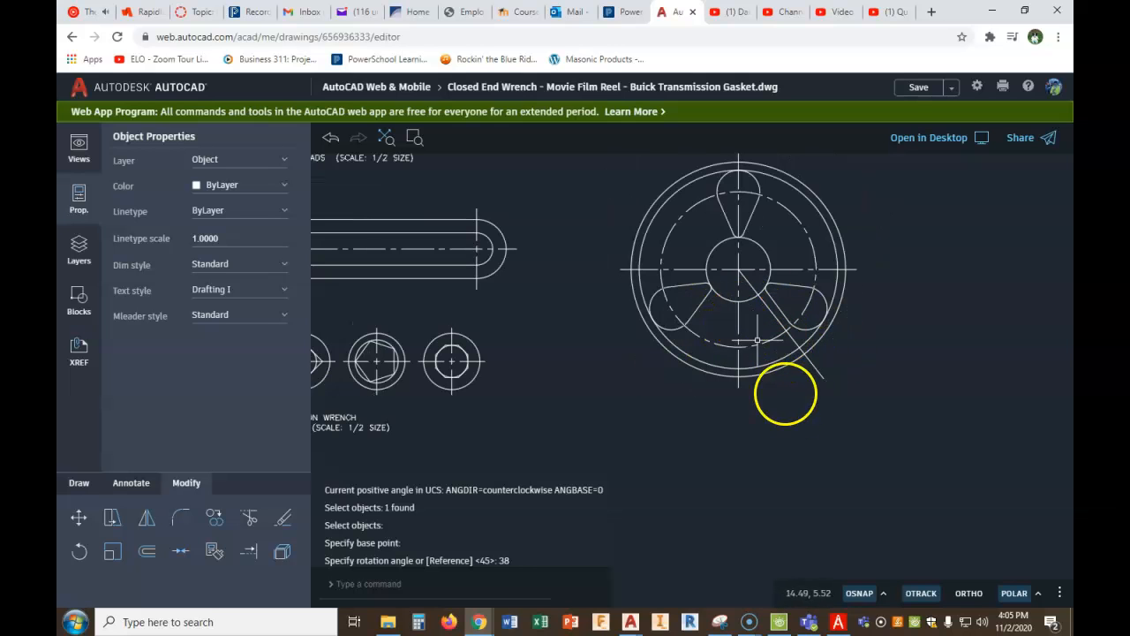
- Recheck the film reel figure in the PDF and delete the rotated line from the drawing
left_click(838, 621)
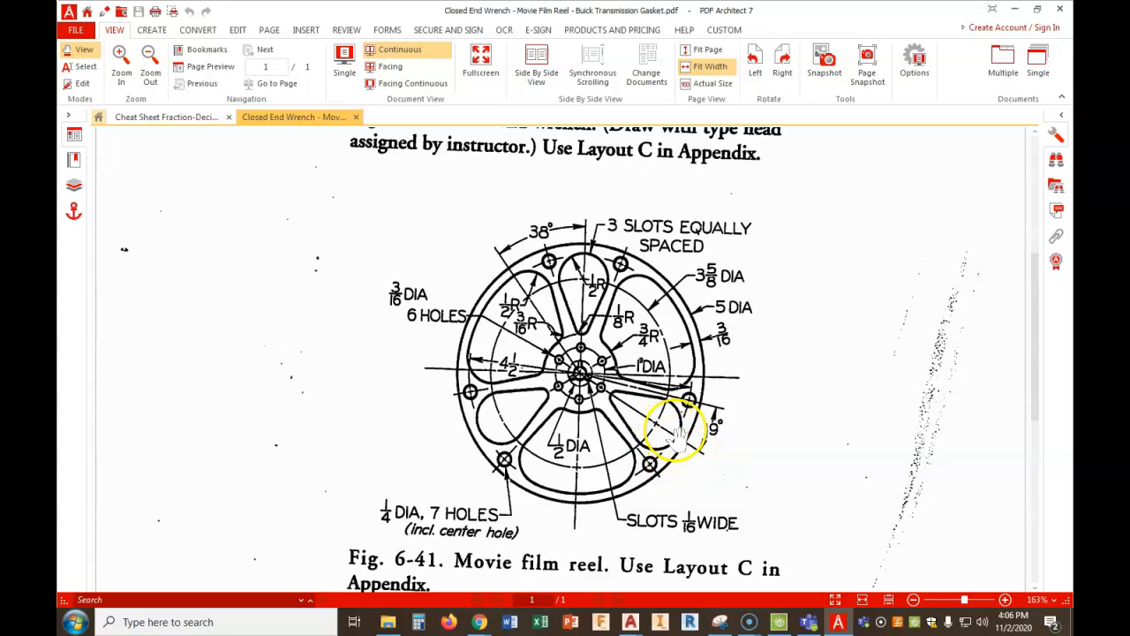
mouse_move(482, 625)
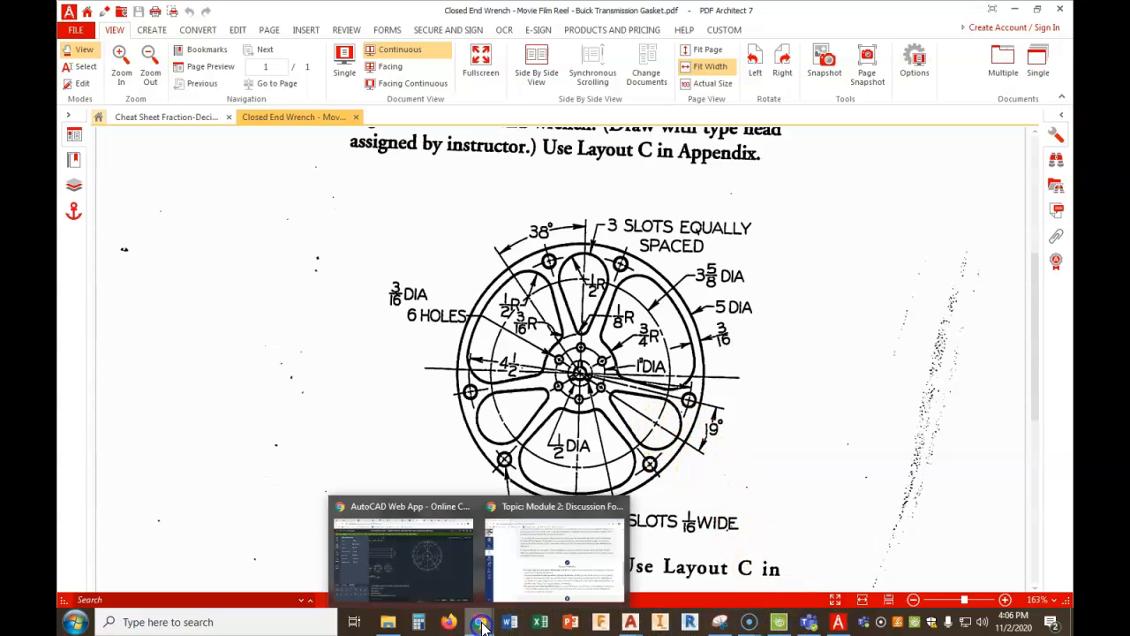
left_click(402, 554)
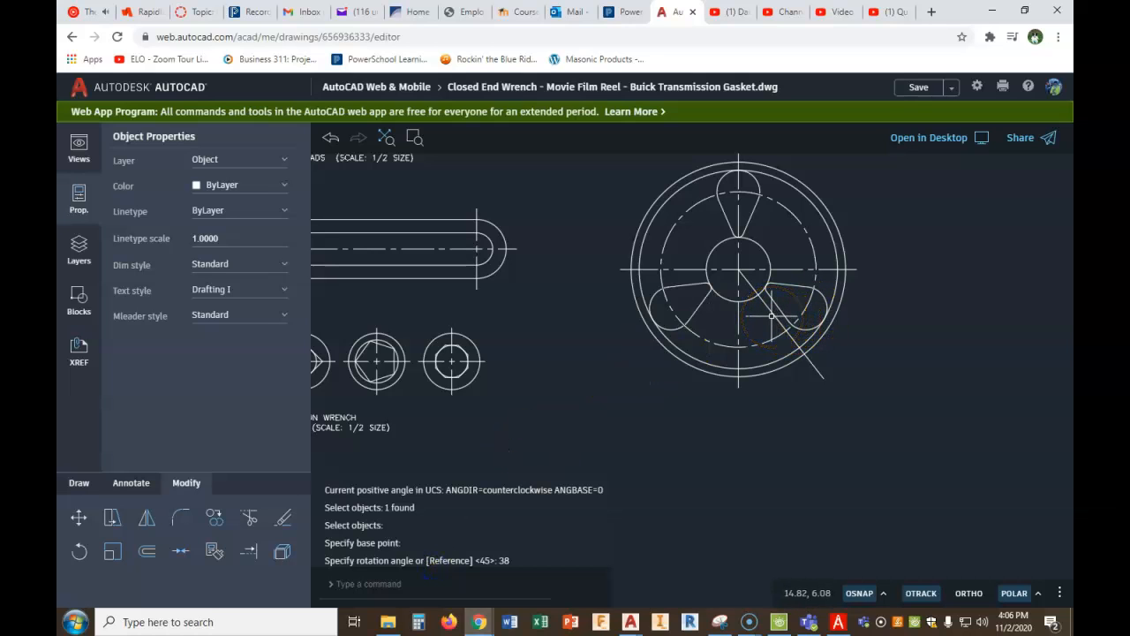
left_click(772, 315)
left_click(772, 309)
left_click(766, 314)
left_click(777, 319)
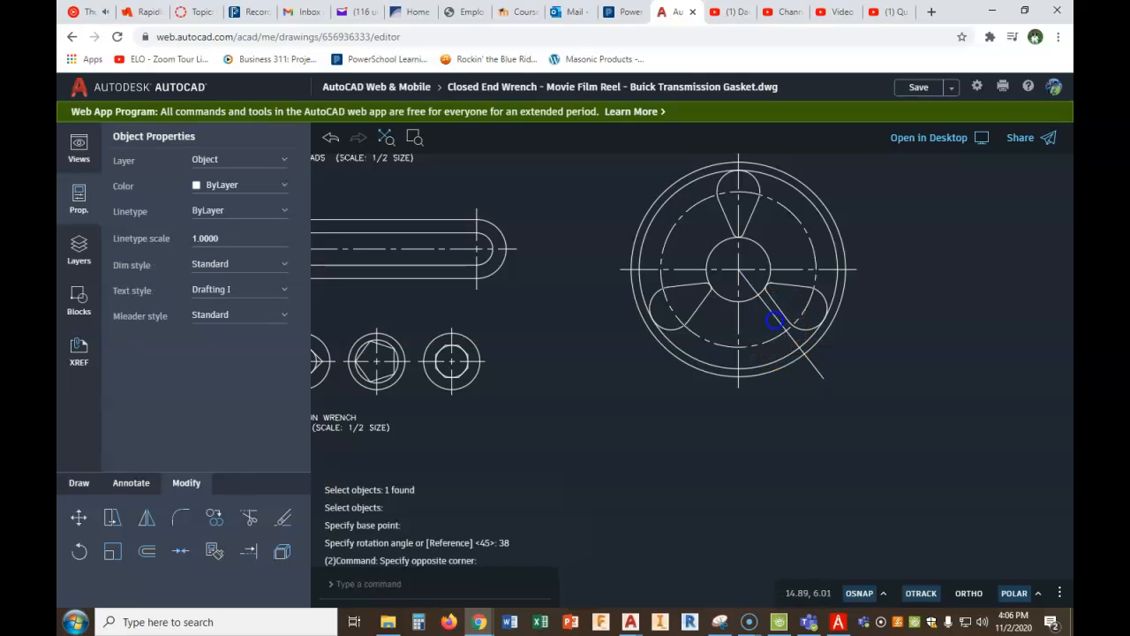
key("Delete")
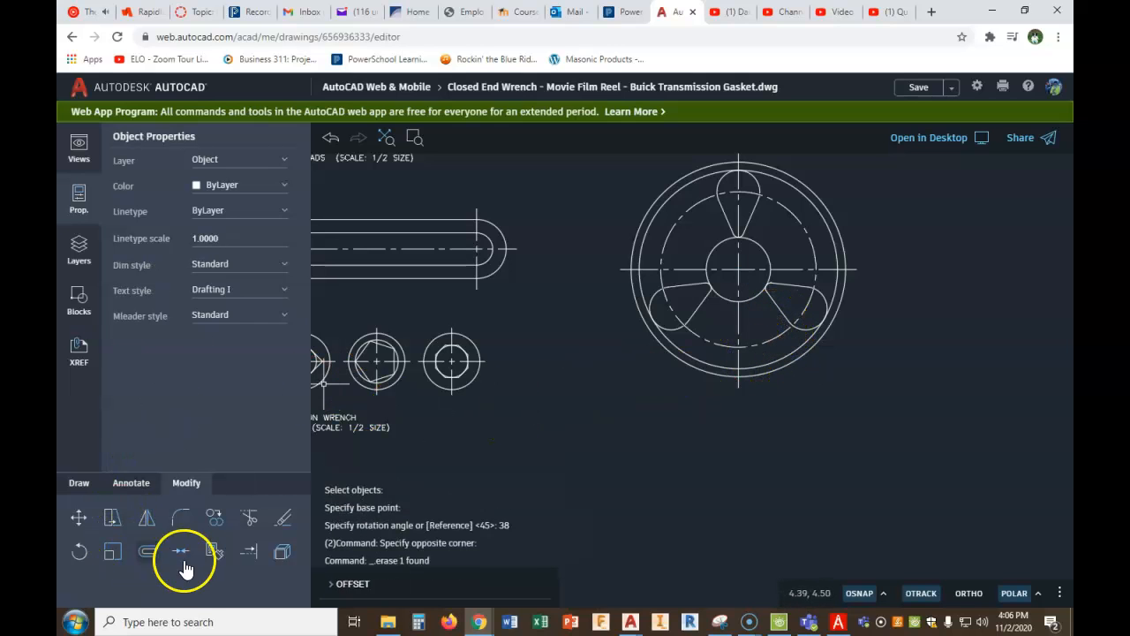
- Draw a line from the reel's centre through the middle of the lower-right slot, ending on its outer arc
left_click(79, 485)
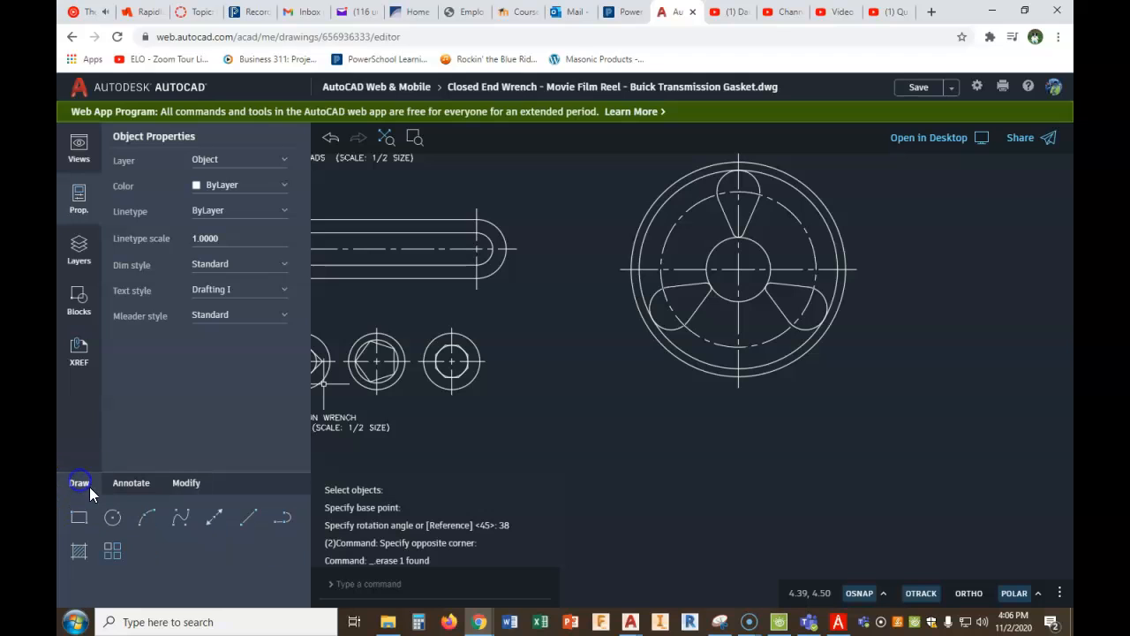
left_click(247, 521)
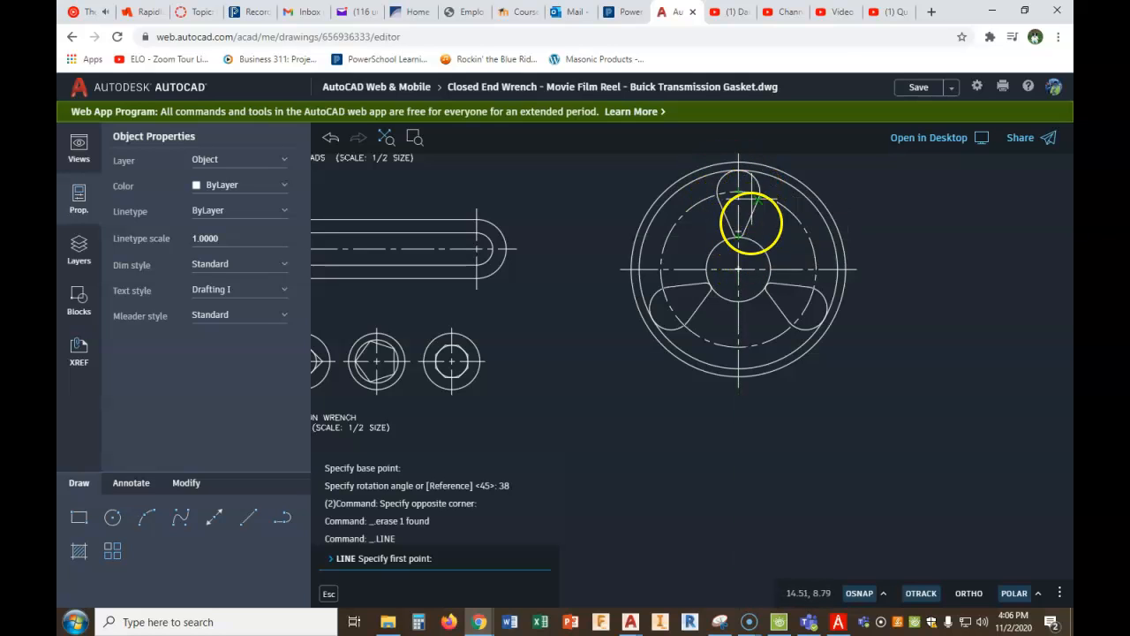
left_click(739, 269)
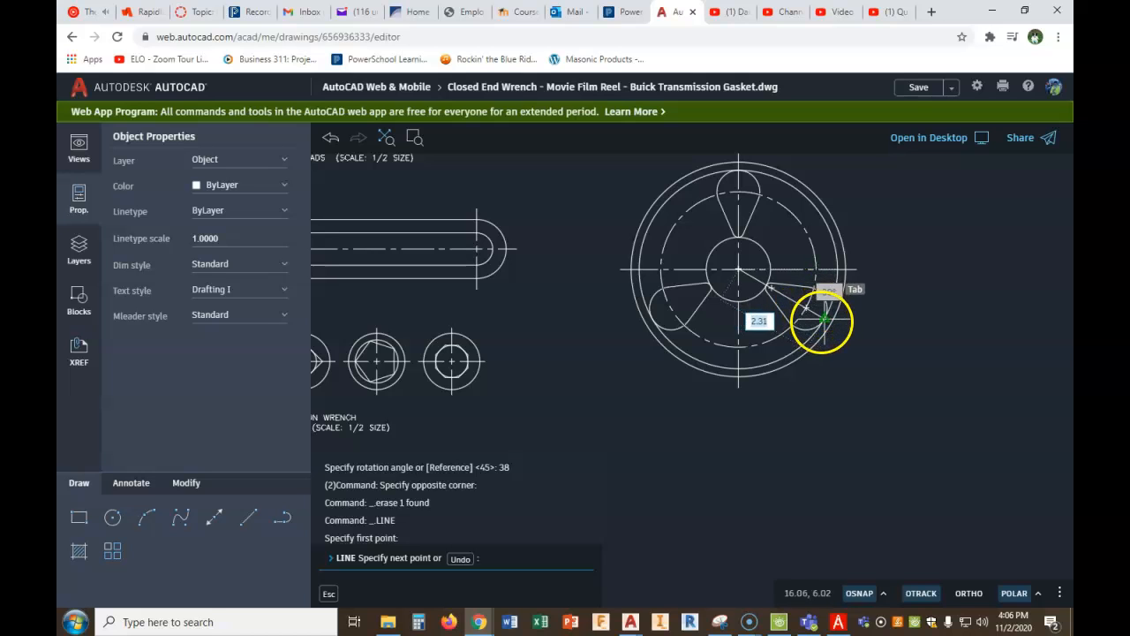
left_click(823, 319)
right_click(823, 319)
left_click(848, 358)
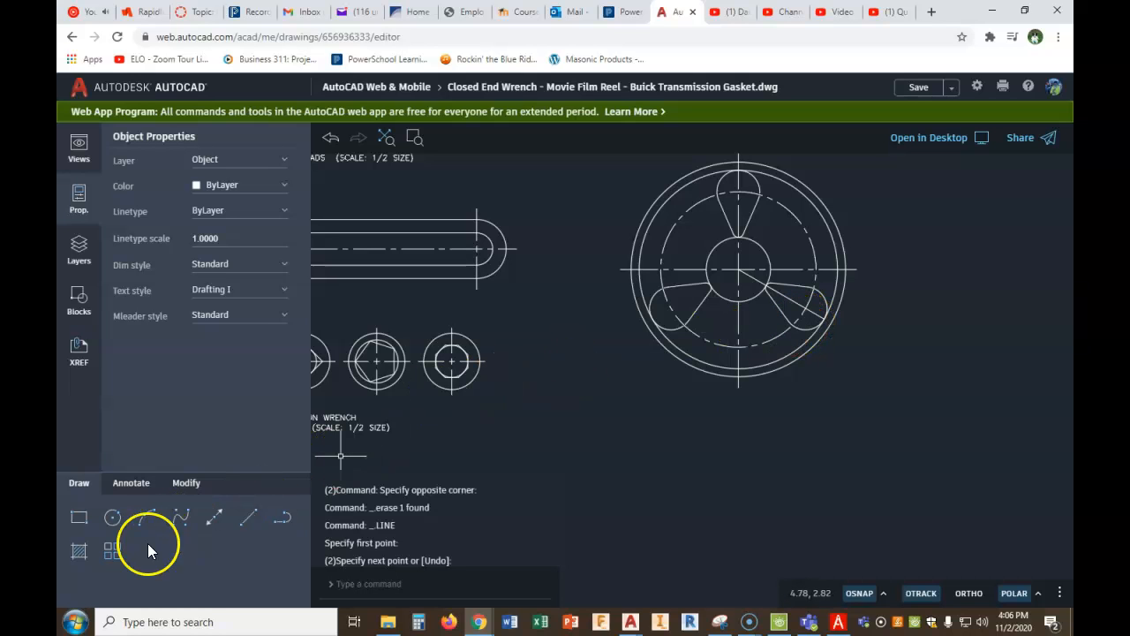
- Rotate the line through the lower-right slot by -38 degrees about the reel's centre
left_click(186, 483)
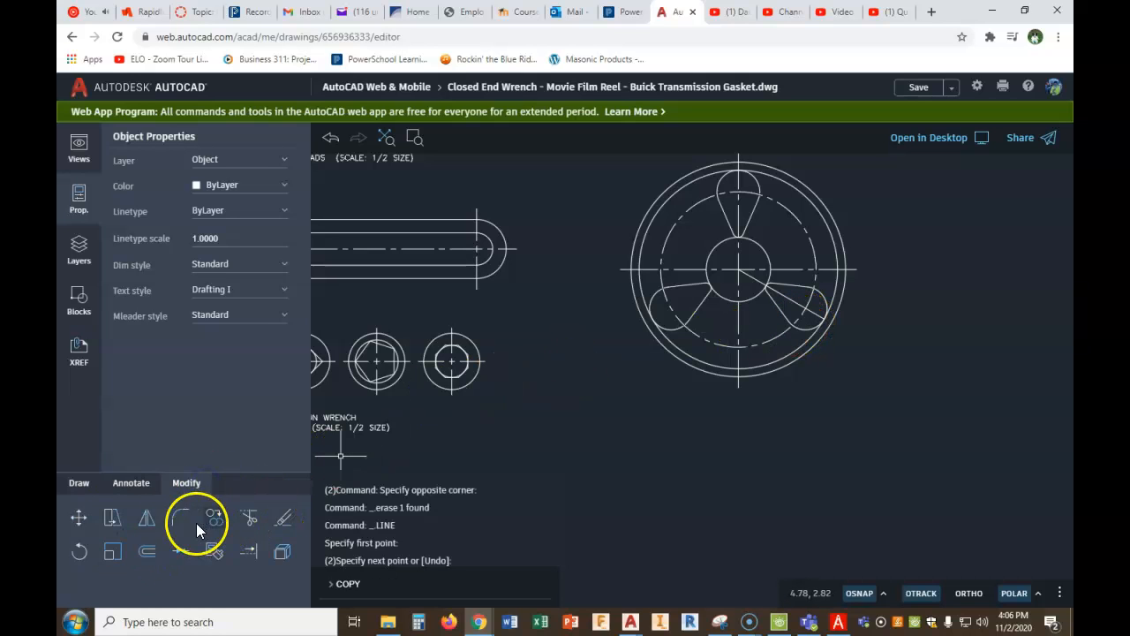
left_click(79, 550)
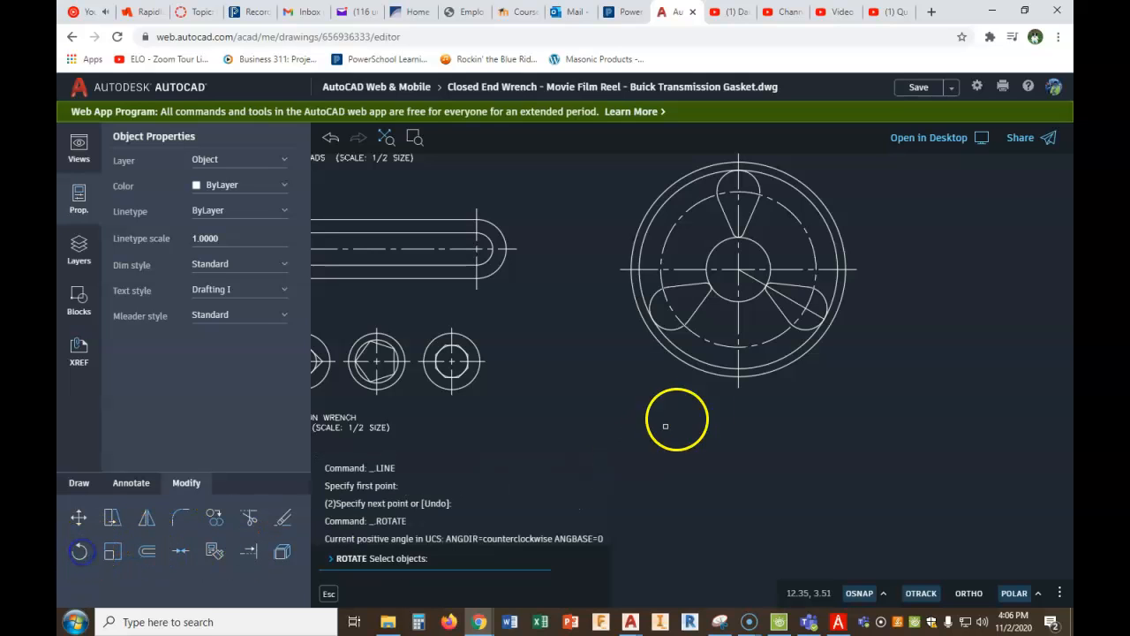
left_click(792, 300)
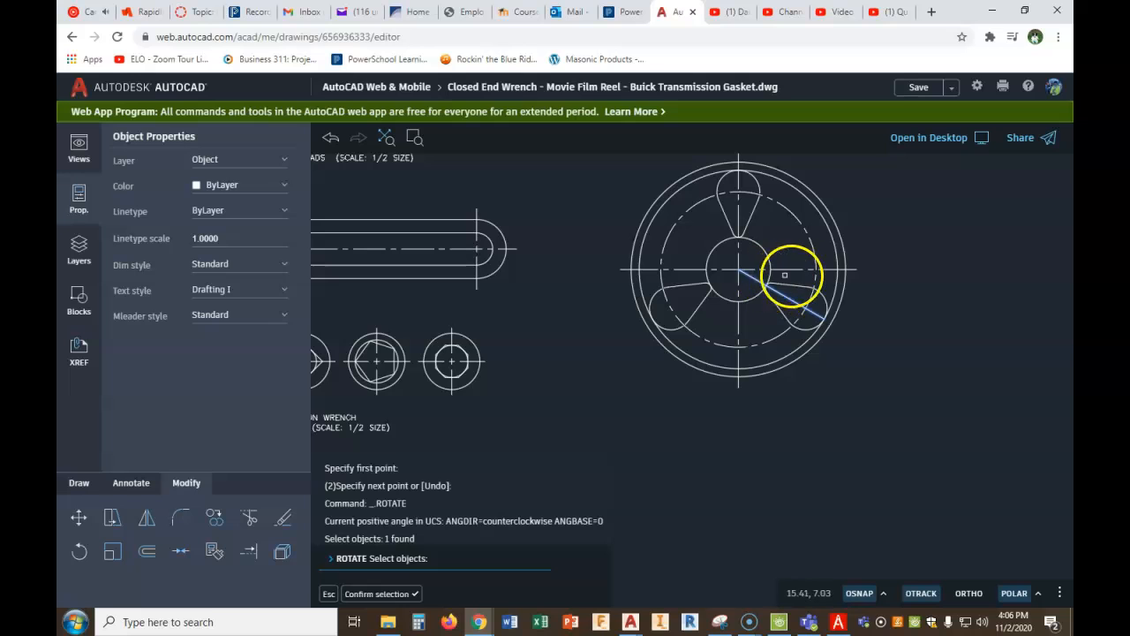
right_click(897, 320)
left_click(906, 330)
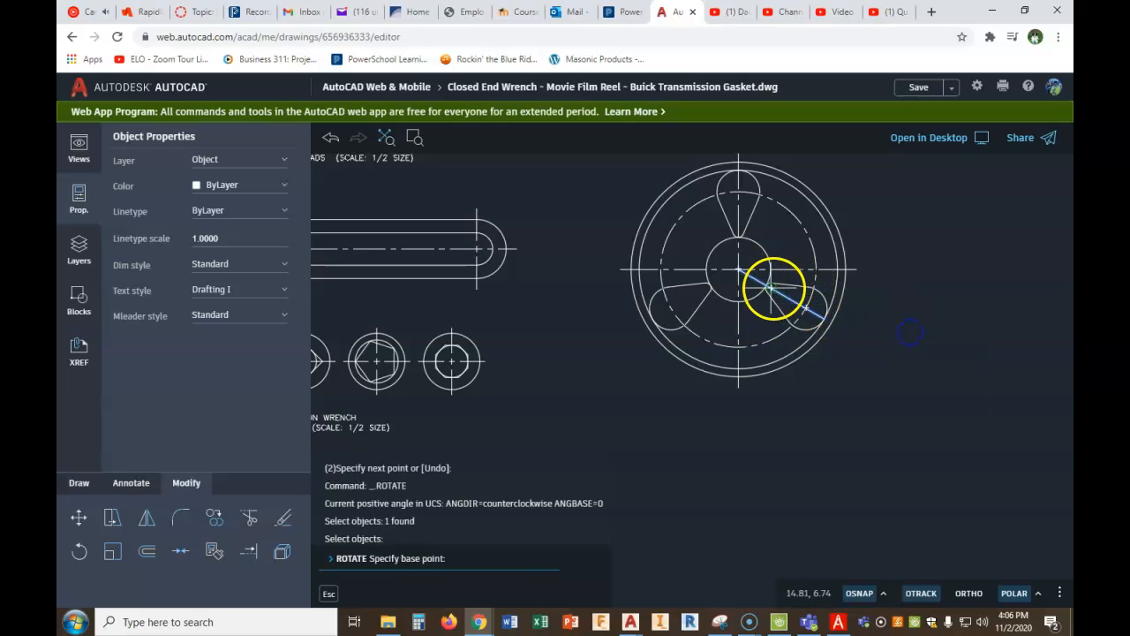
left_click(737, 269)
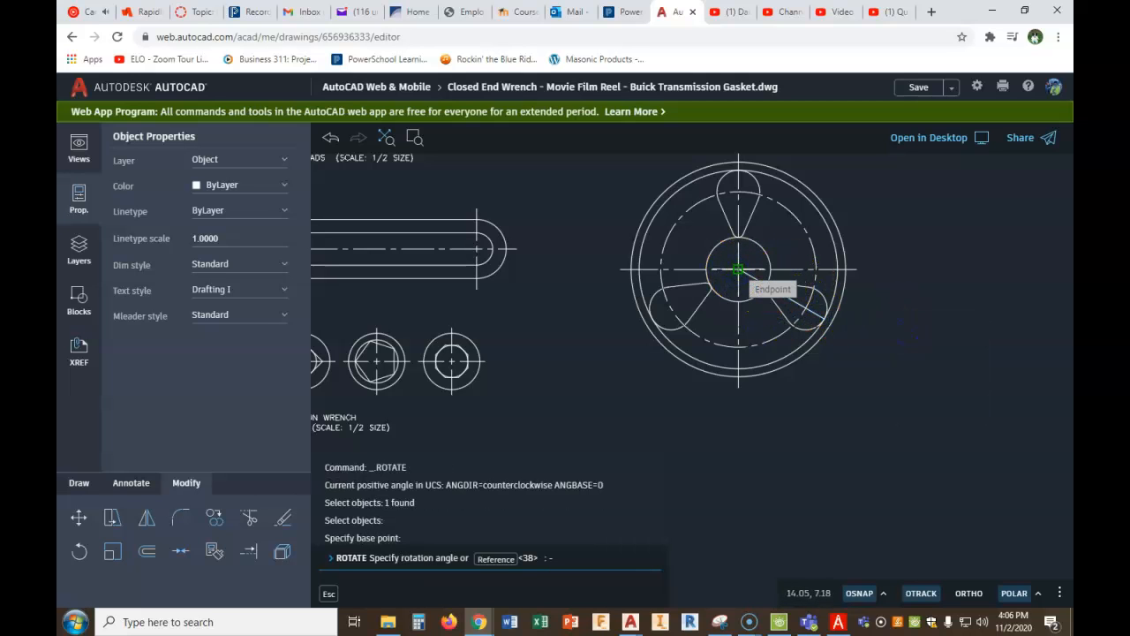
type("-38")
key("Return")
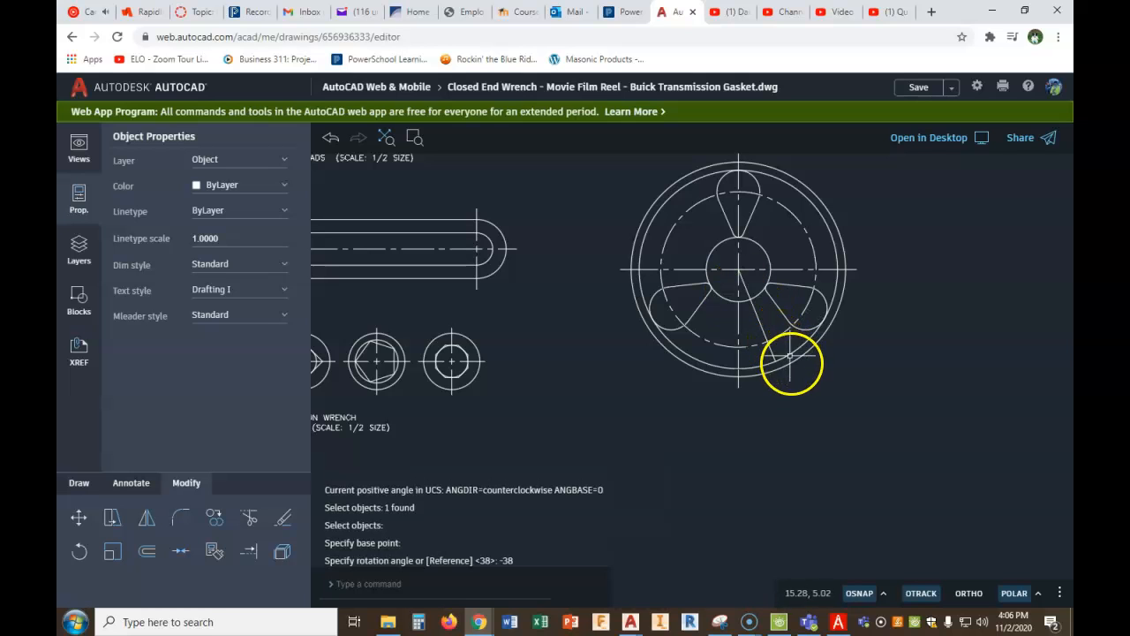
- Draw a circle of radius .5 centred where the rotated line crosses the dashed centre-line circle
scroll(804, 327, "up", 1)
scroll(807, 326, "up", 1)
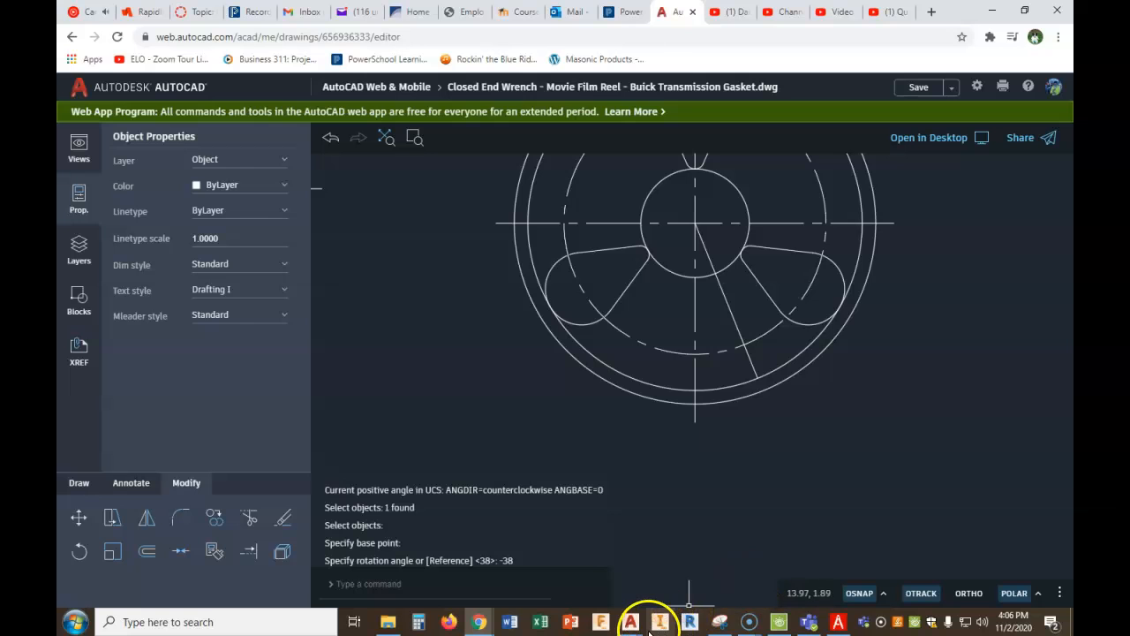
left_click(835, 620)
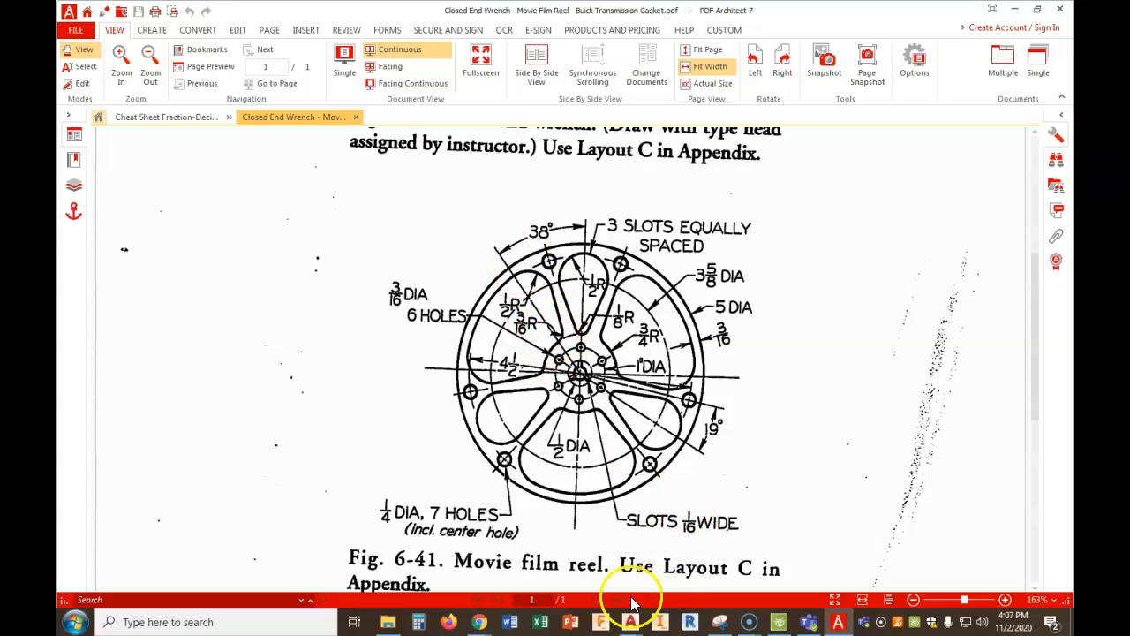
mouse_move(477, 624)
left_click(437, 575)
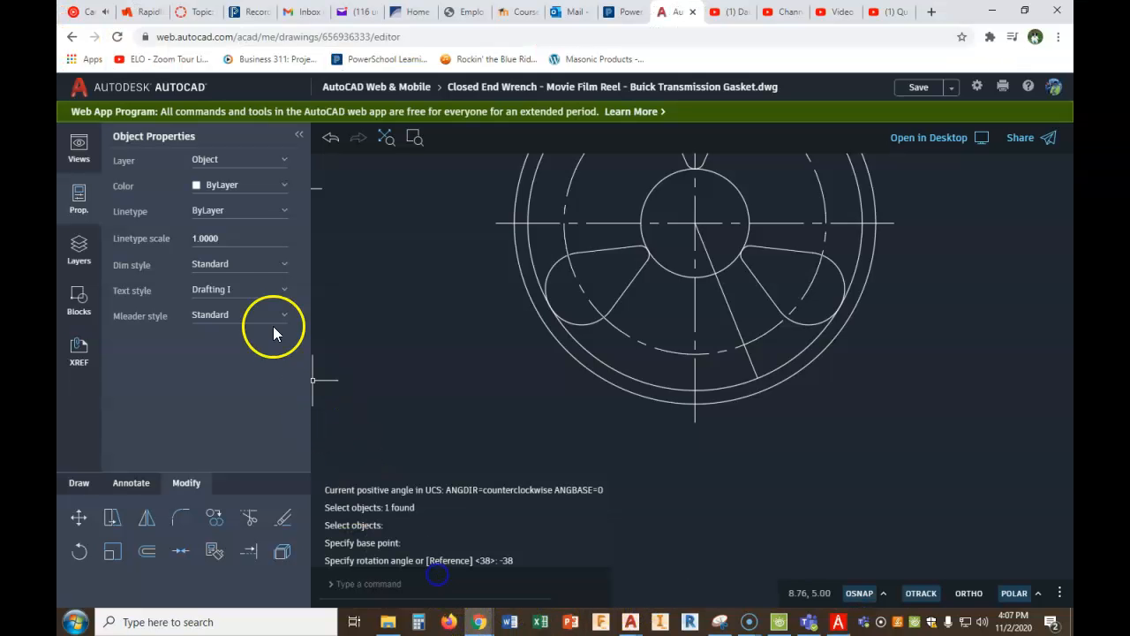
left_click(83, 488)
left_click(112, 517)
left_click(745, 345)
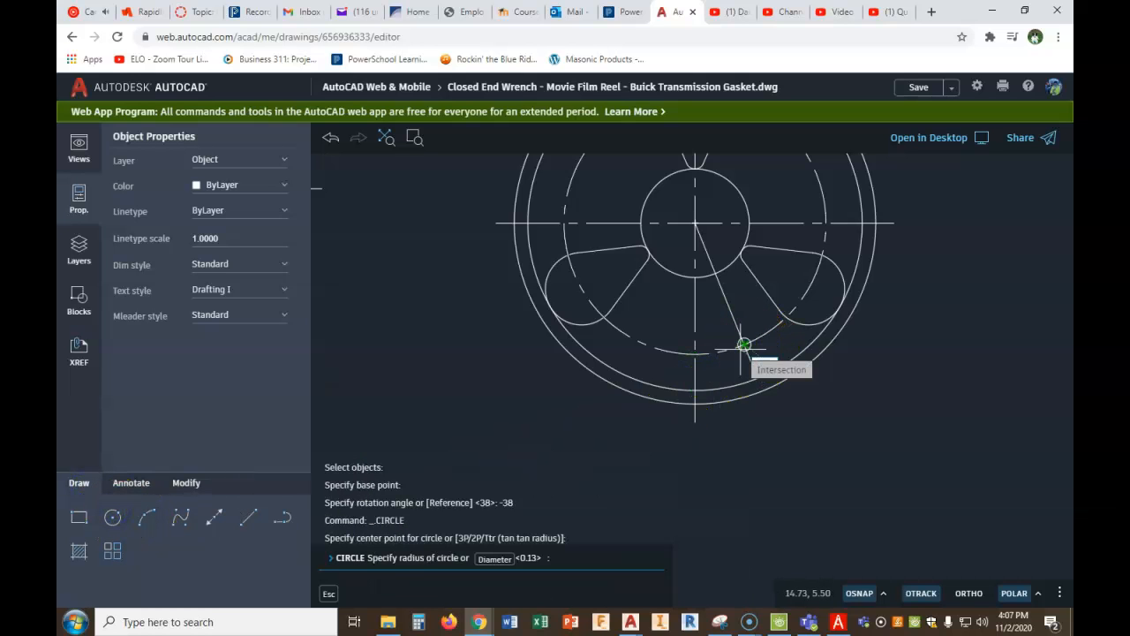
type(".5")
key("Return")
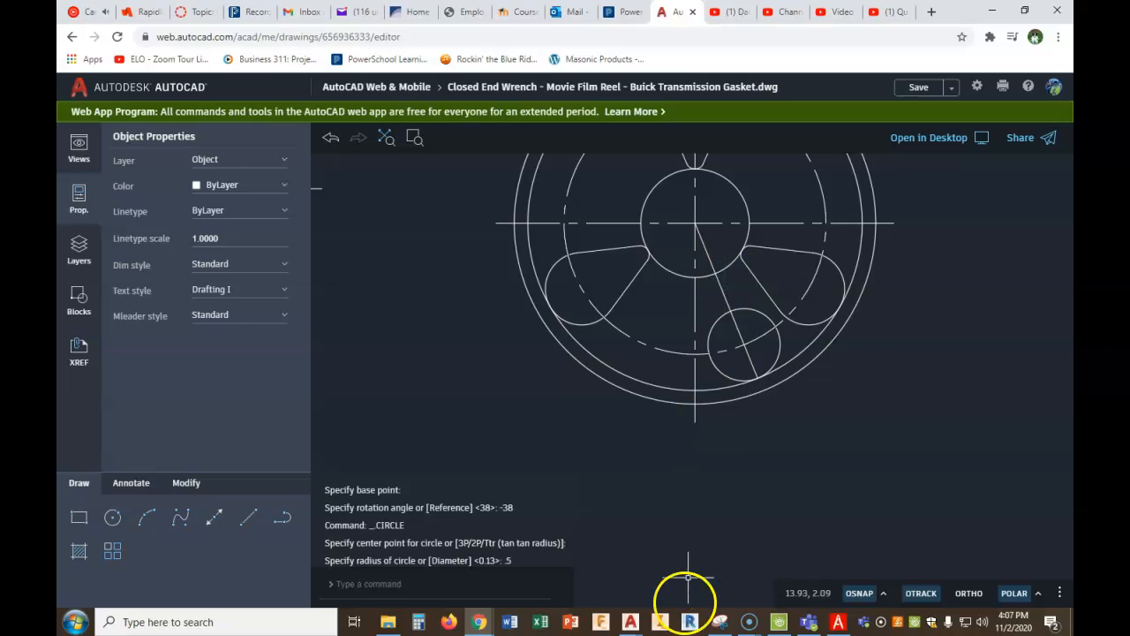
- Check the radii of the larger openings in the PDF's film reel figure and return to the drawing
left_click(838, 622)
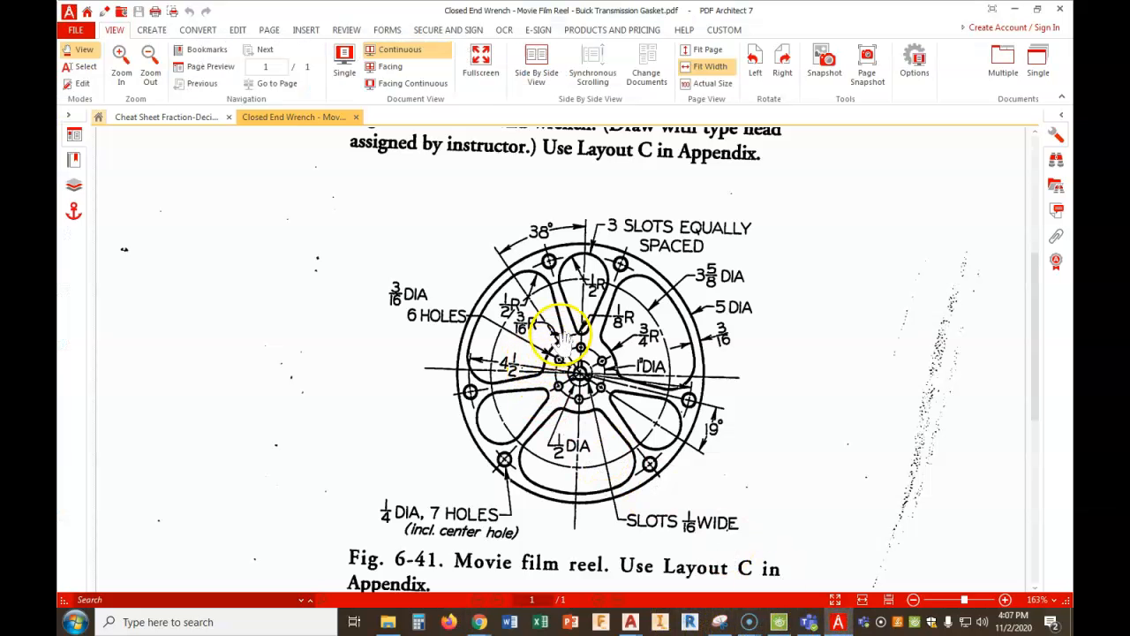
scroll(561, 346, "up", 2)
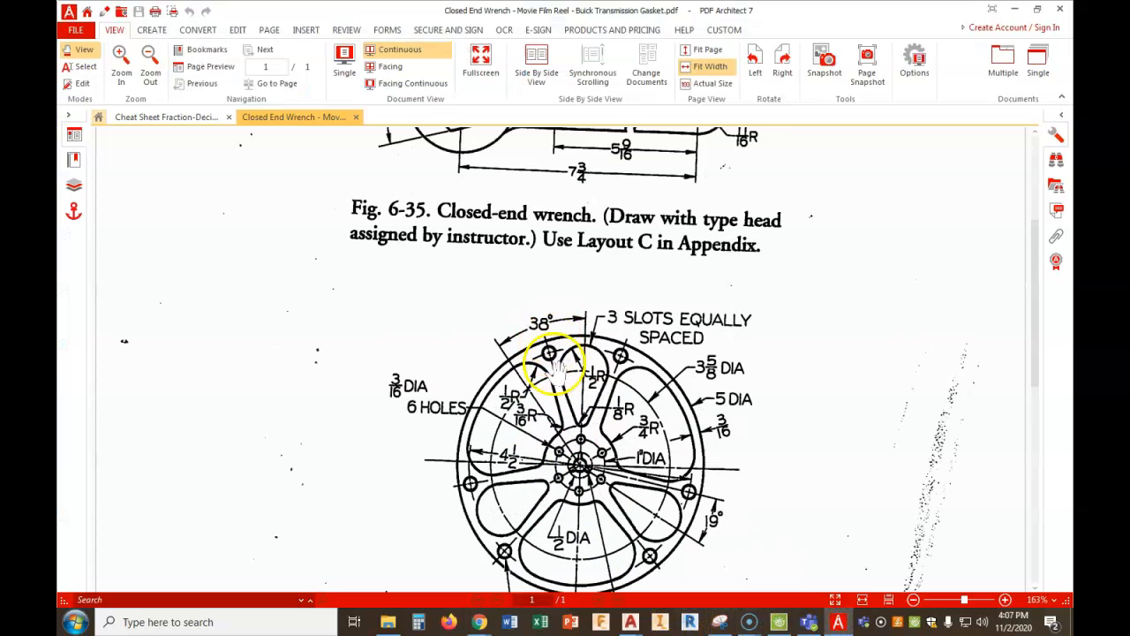
scroll(542, 380, "down", 1)
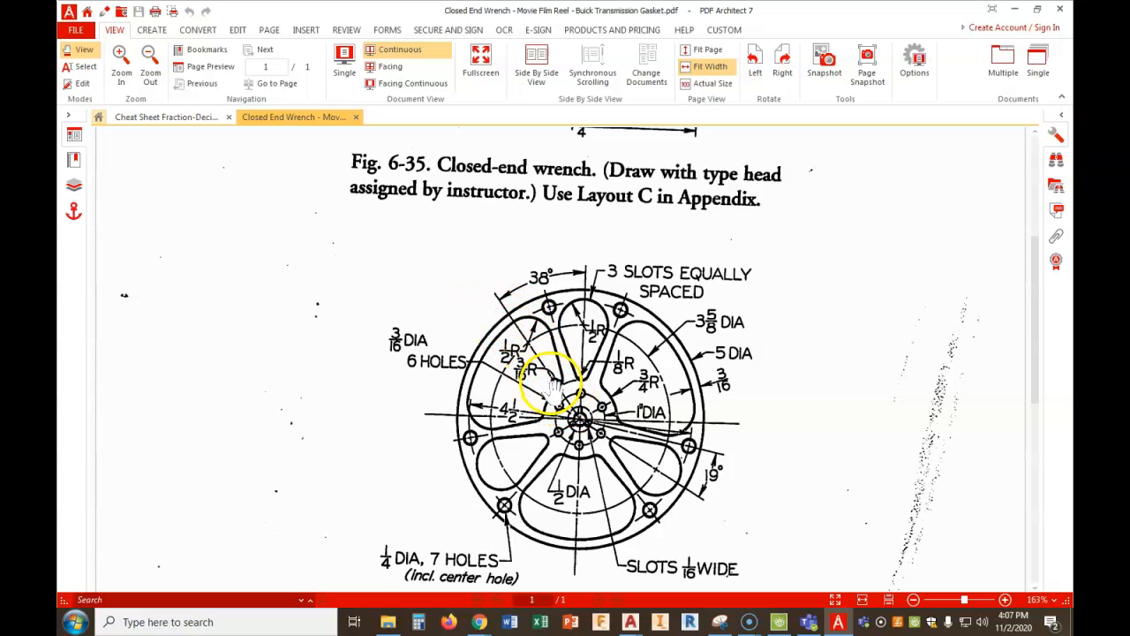
mouse_move(484, 623)
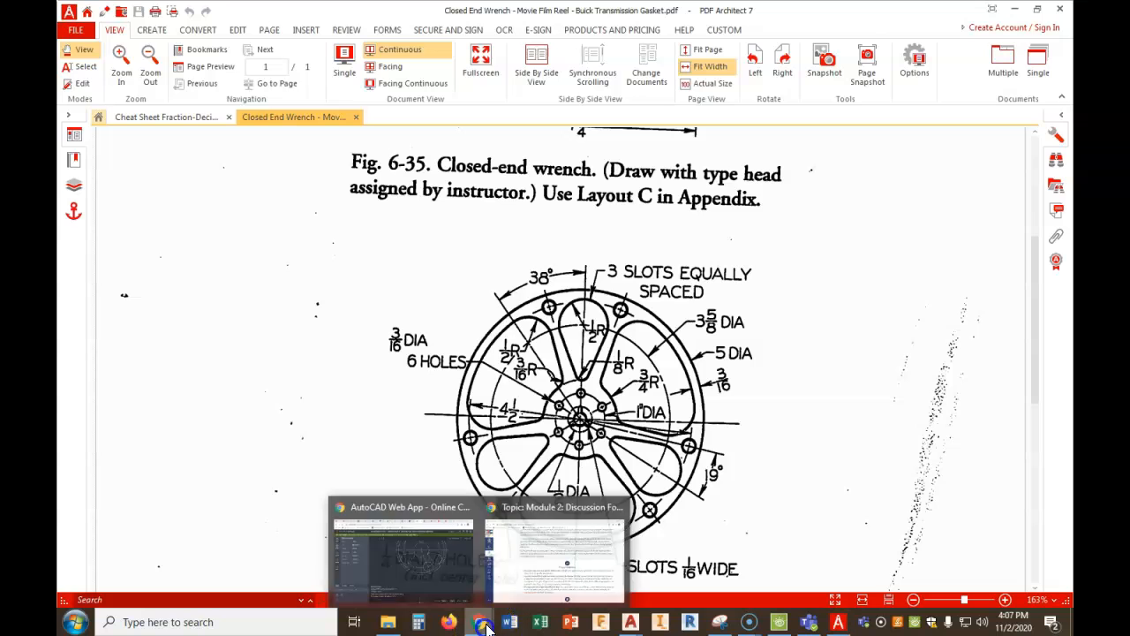
left_click(433, 560)
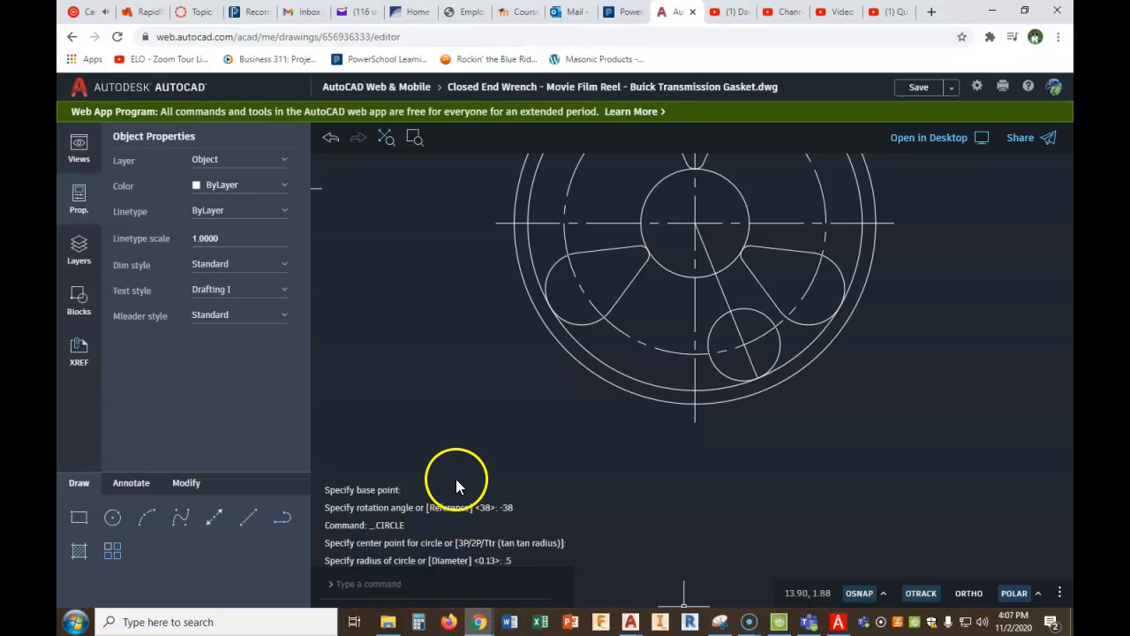
left_click(840, 623)
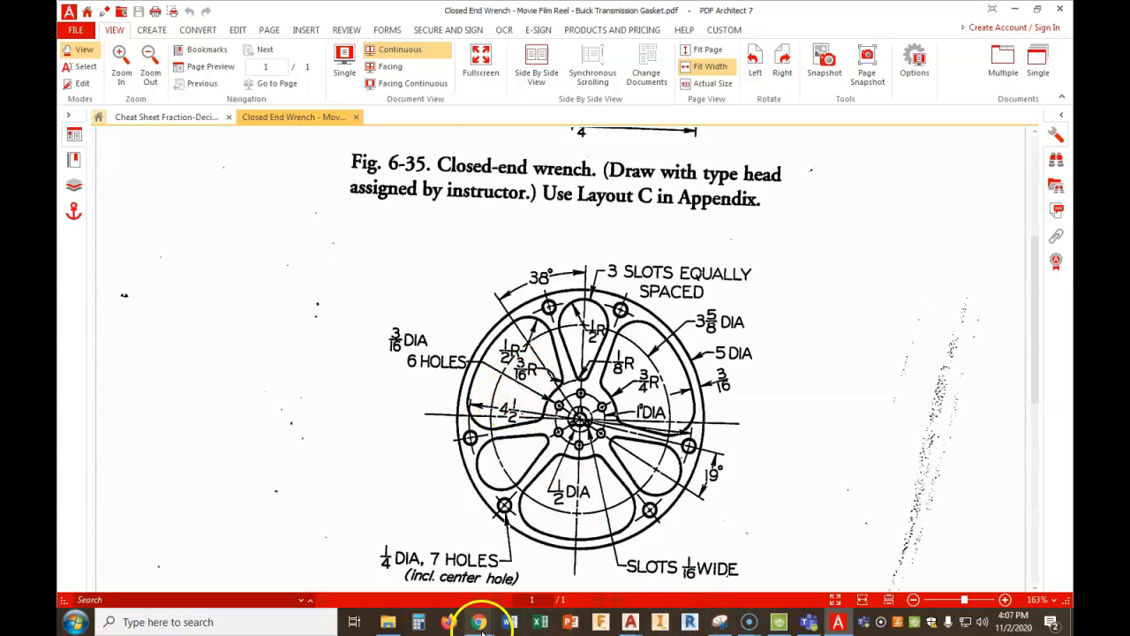
mouse_move(478, 622)
left_click(431, 560)
left_click(113, 518)
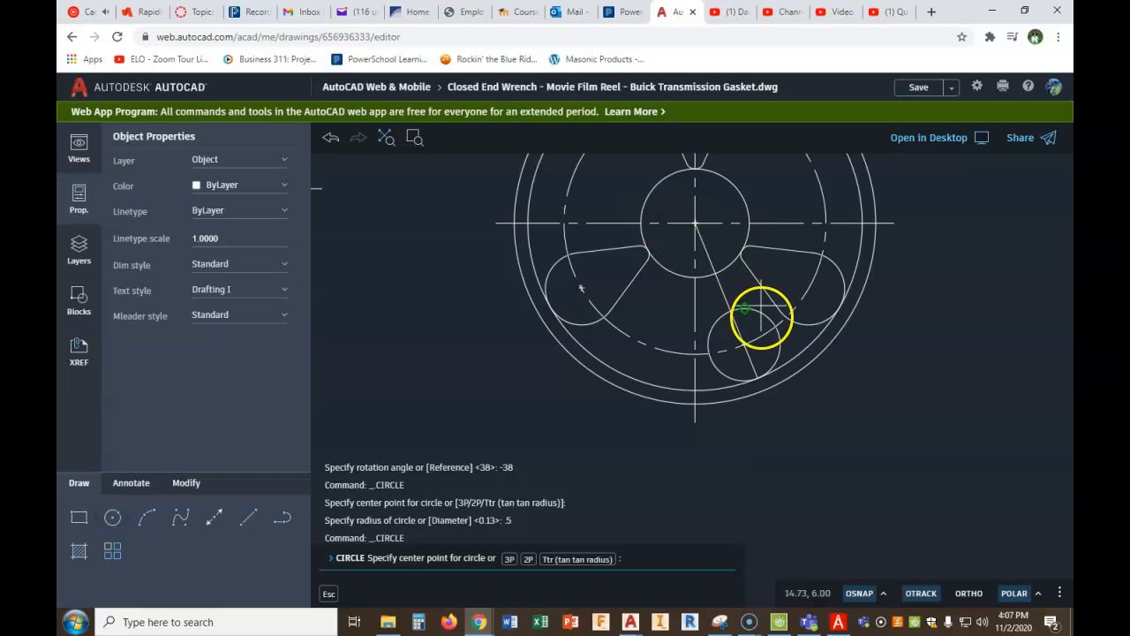
scroll(760, 321, "up", 3)
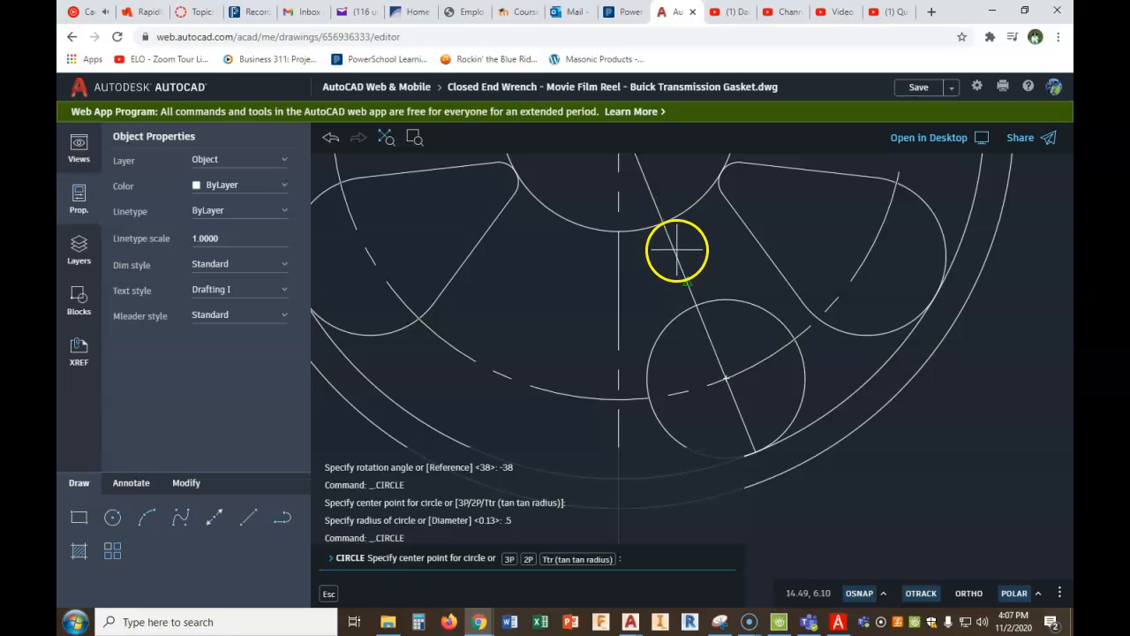
key("Escape")
key("Escape")
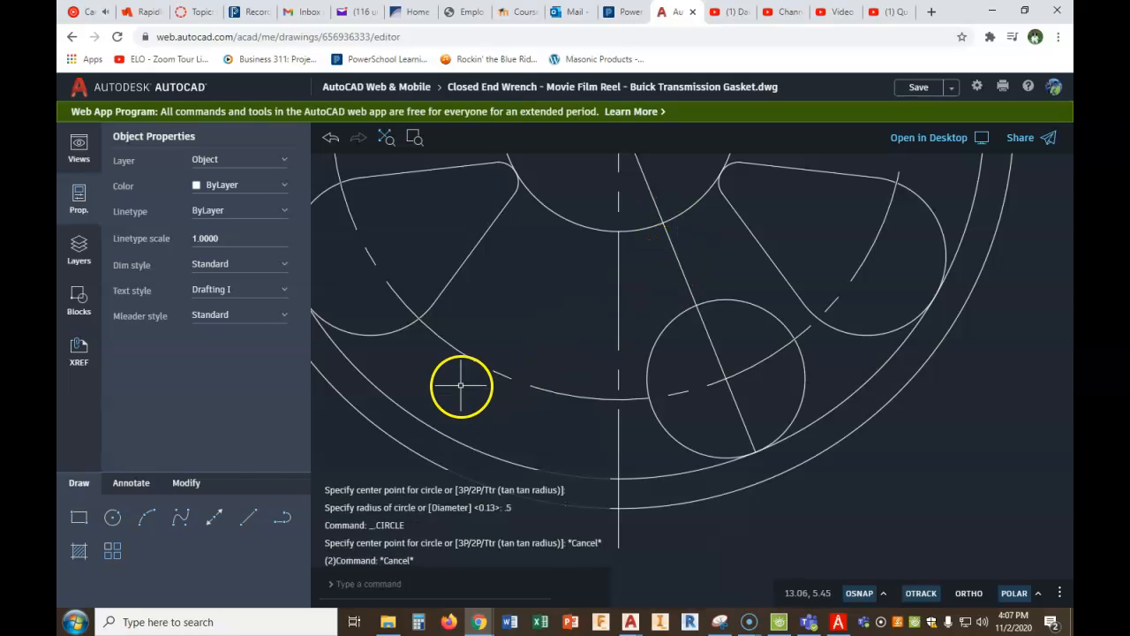
left_click(187, 484)
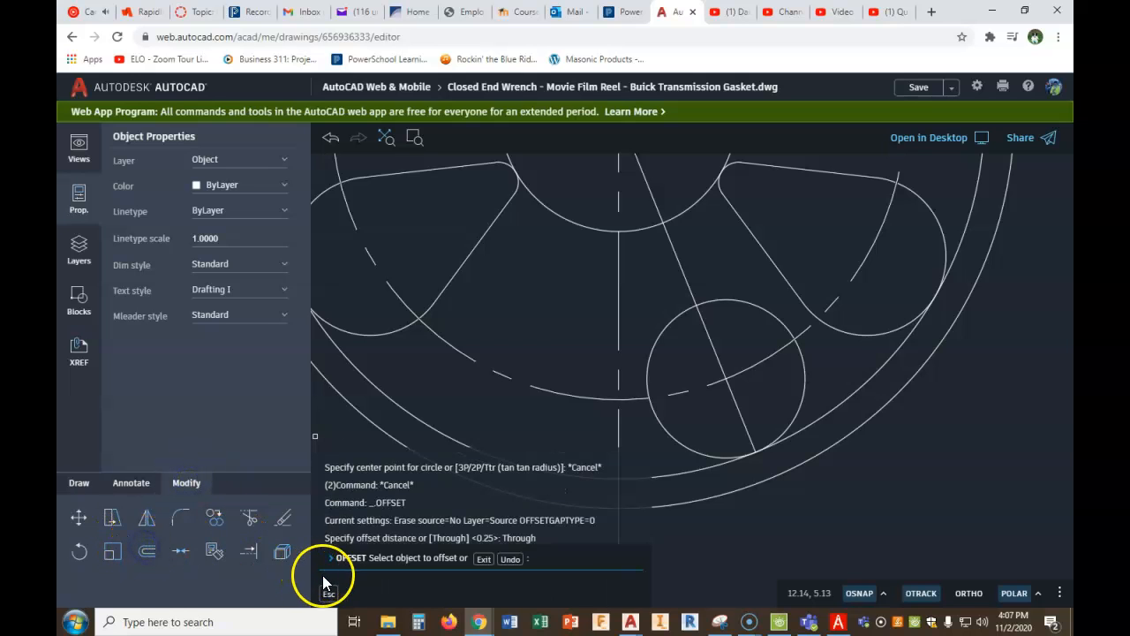
right_click(488, 408)
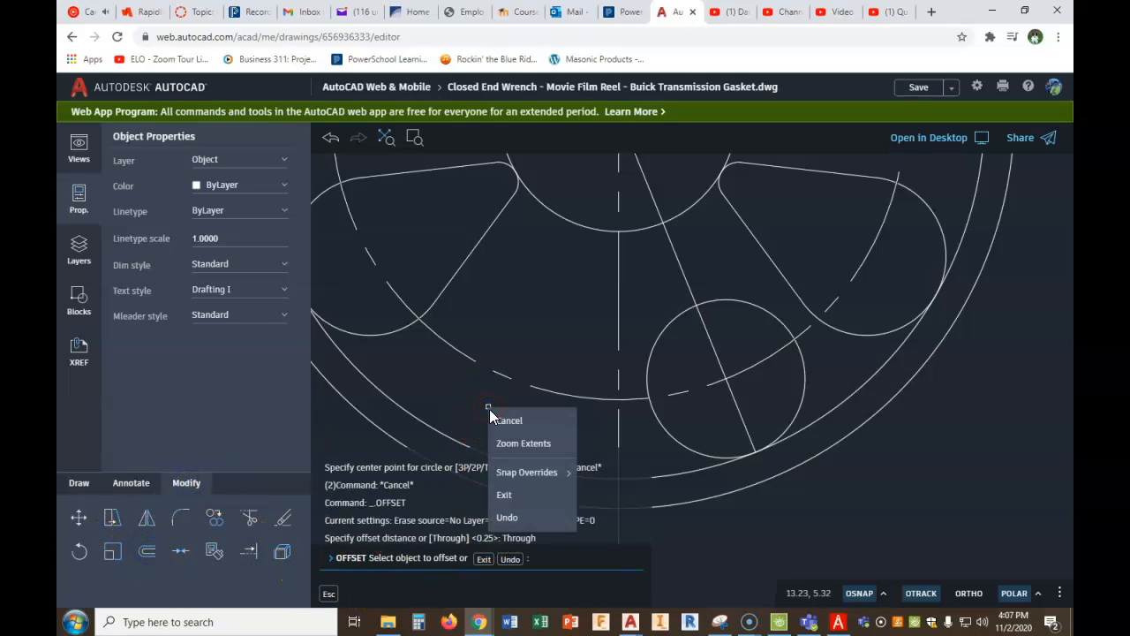
left_click(505, 498)
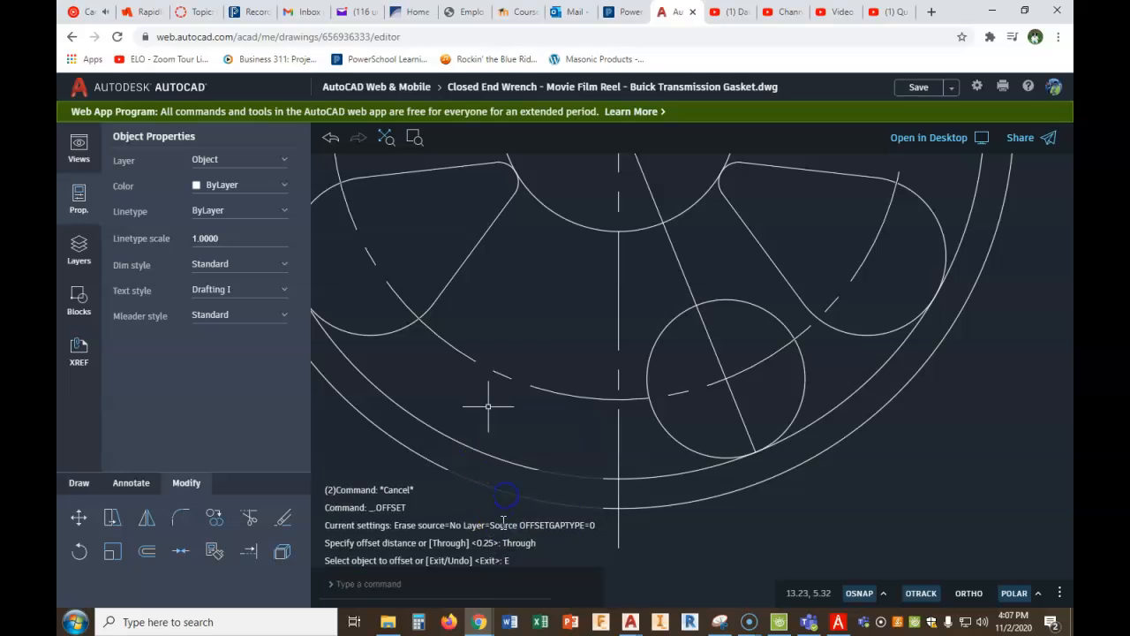
- Offset the reel's hub circle outward by 3/16
right_click(473, 417)
left_click(481, 417)
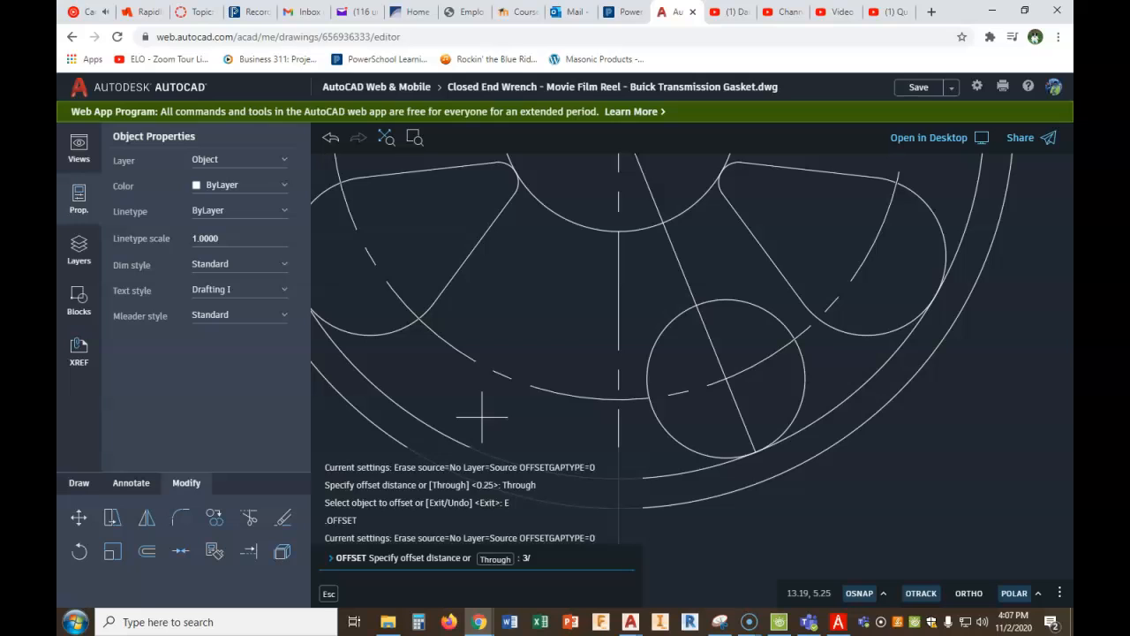
key("Return")
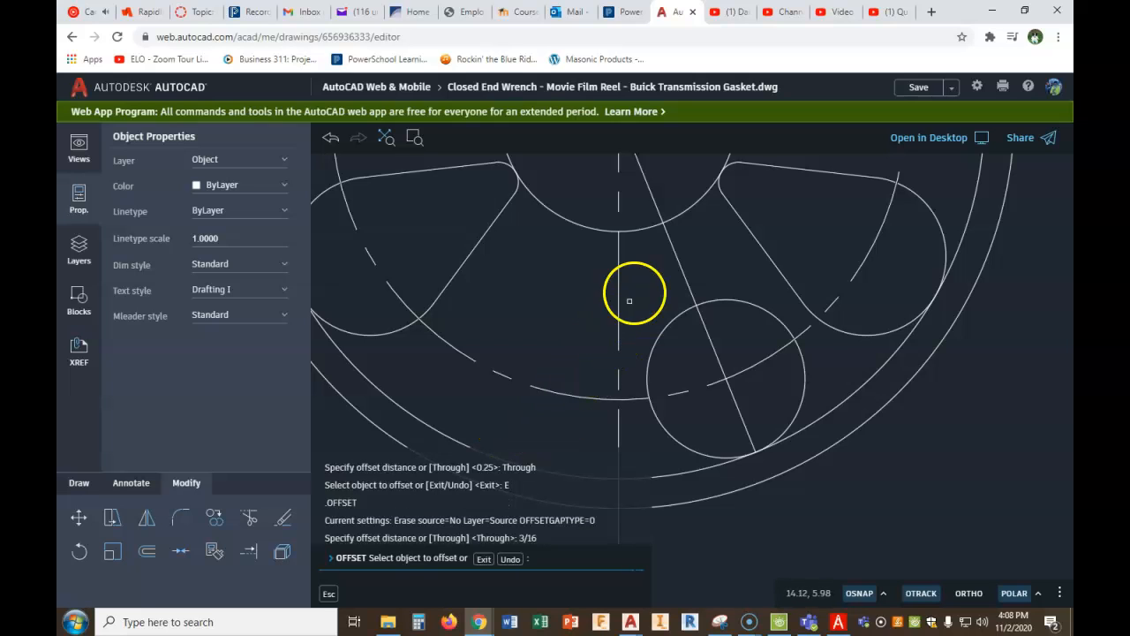
left_click(640, 235)
left_click(648, 270)
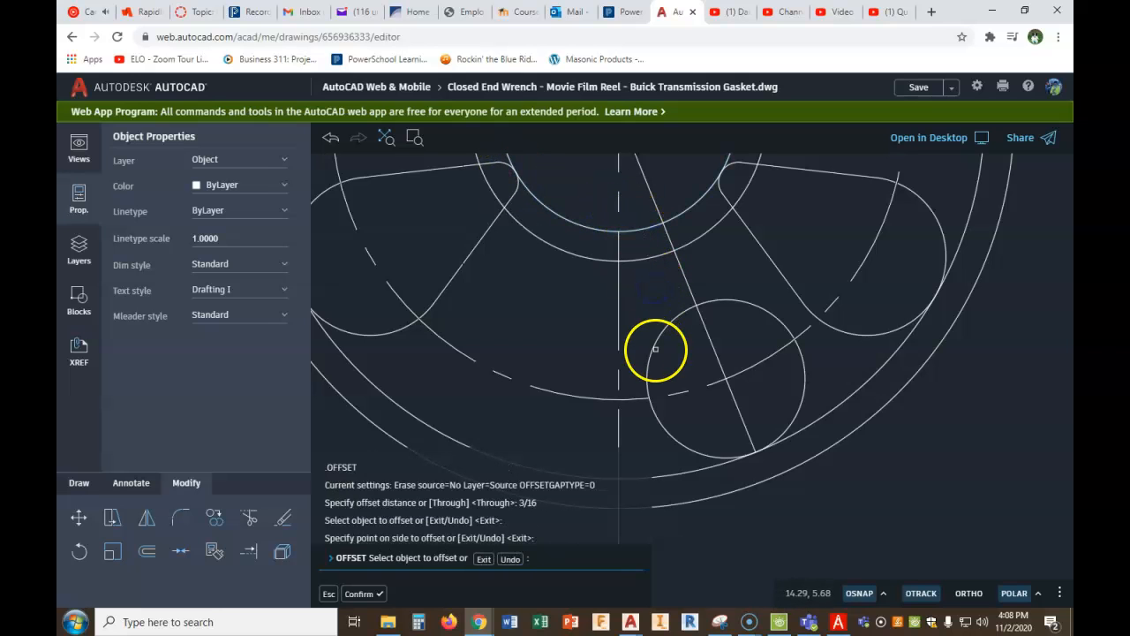
- Draw a circle of radius 3/16 centred where the offset hub circle crosses the rotated line
left_click(79, 482)
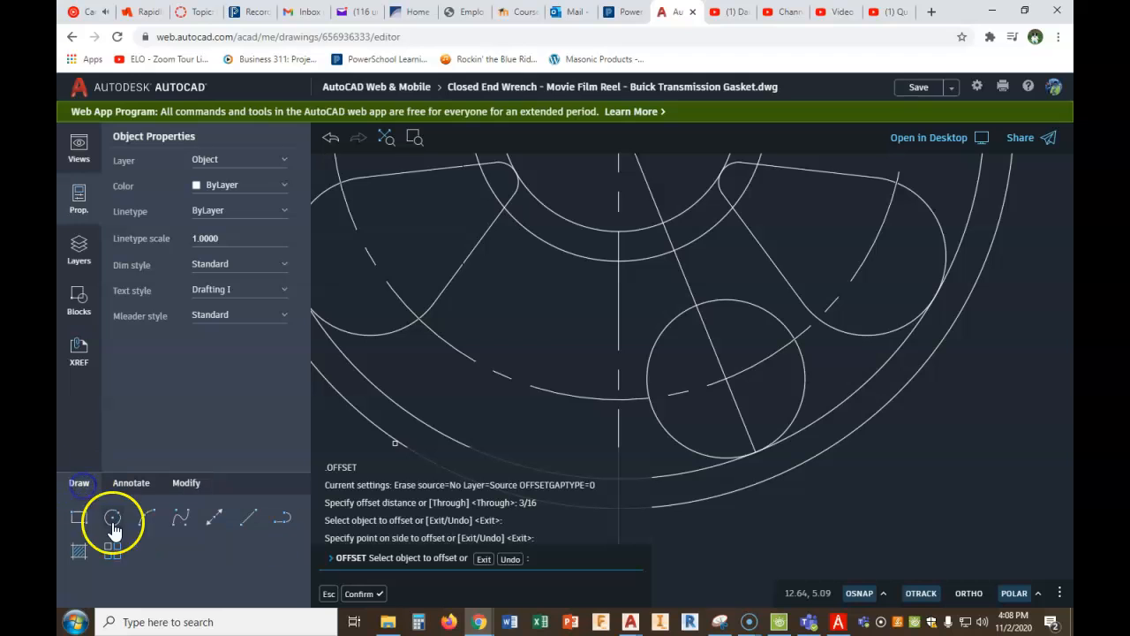
left_click(114, 521)
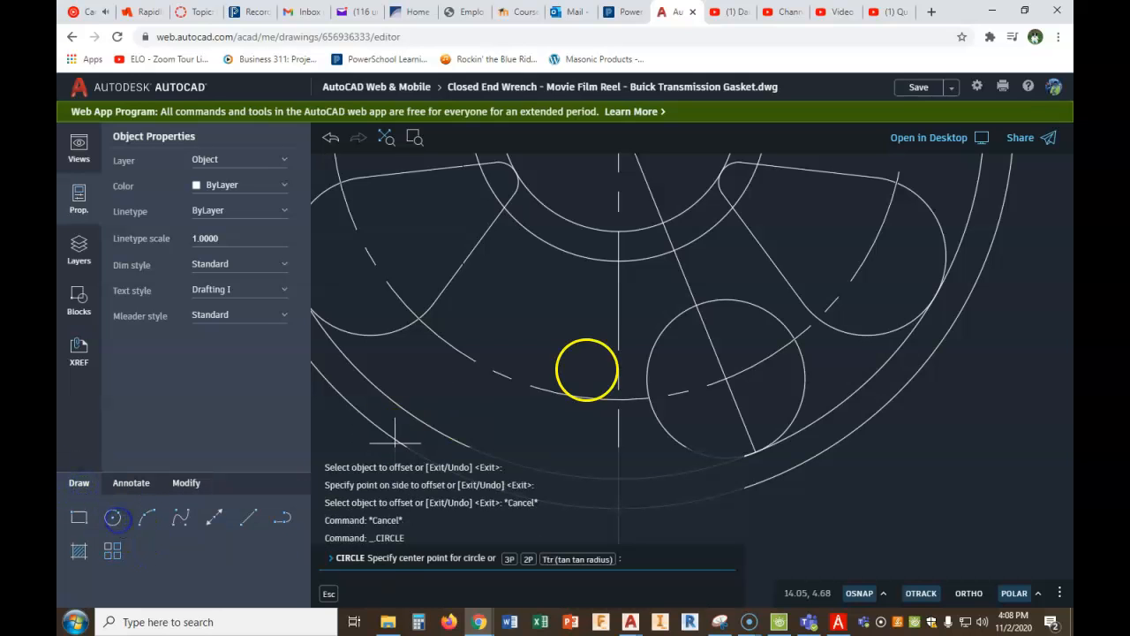
left_click(674, 251)
type("3/16")
key("Return")
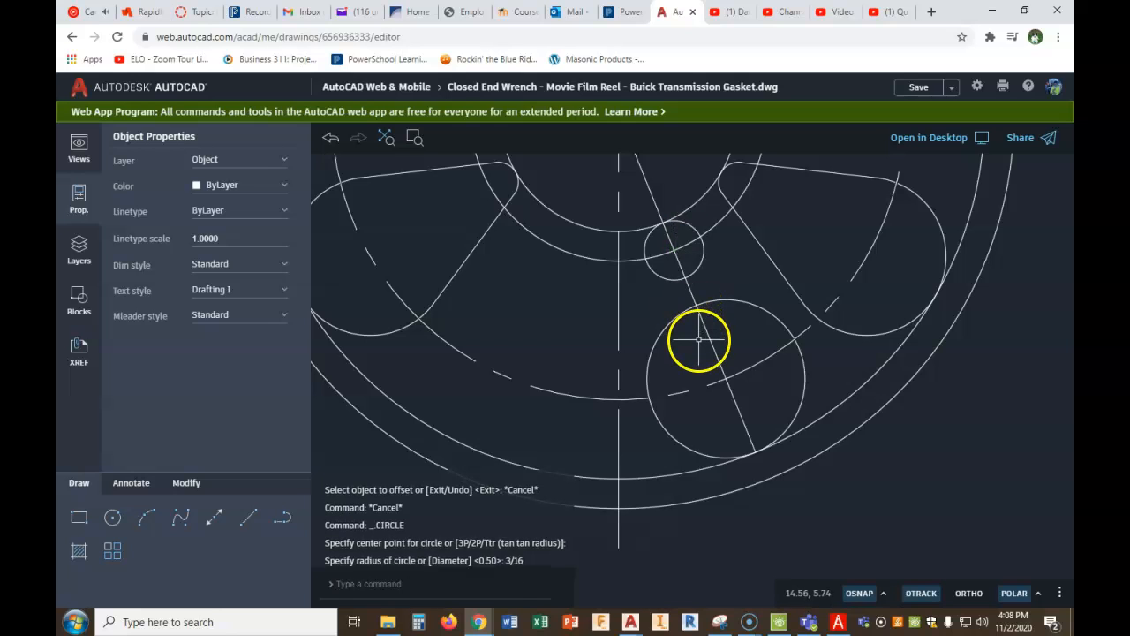
- Delete the offset construction circle around the hub
key("Escape")
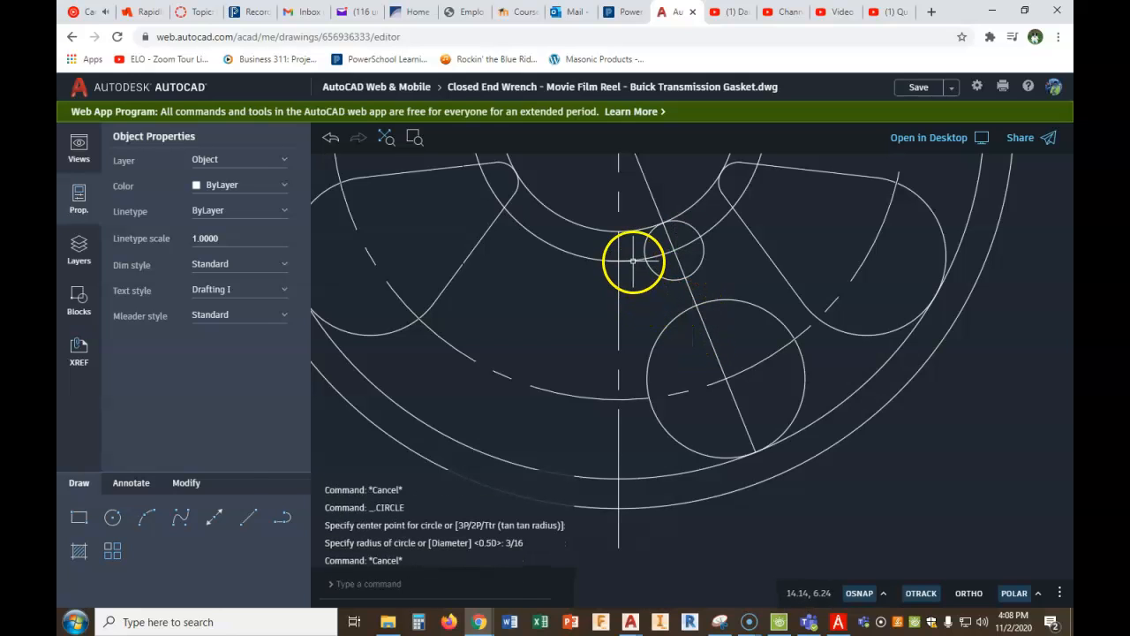
left_click(633, 261)
key("Delete")
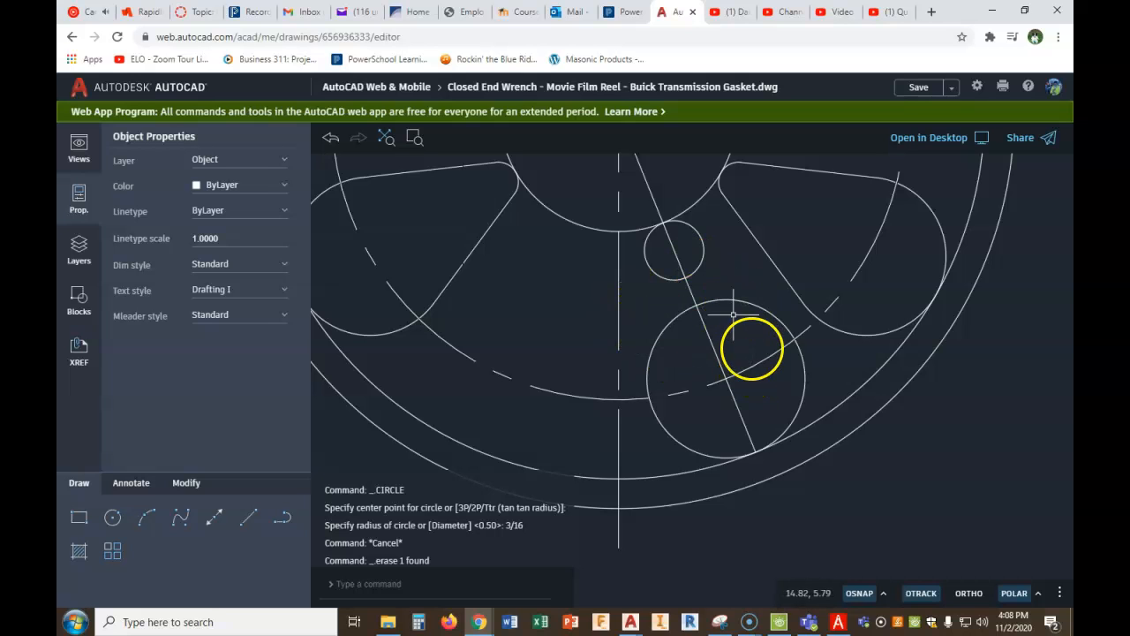
- Draw a line tangent to the outer sides of the large and small opening circles, and delete the rotated construction line
left_click(249, 521)
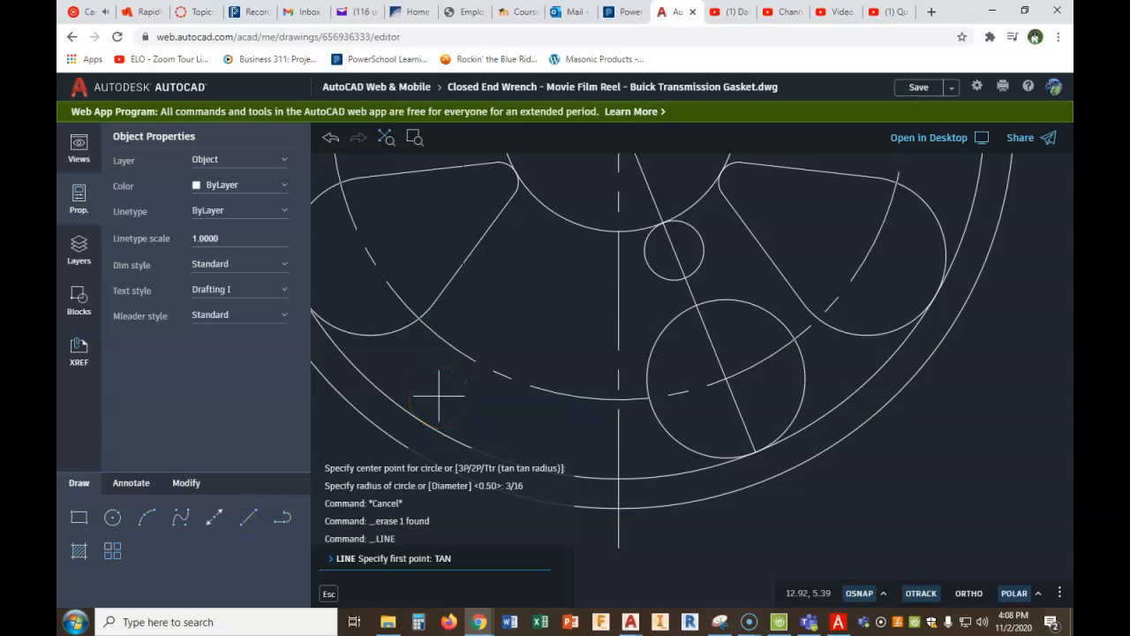
key("Return")
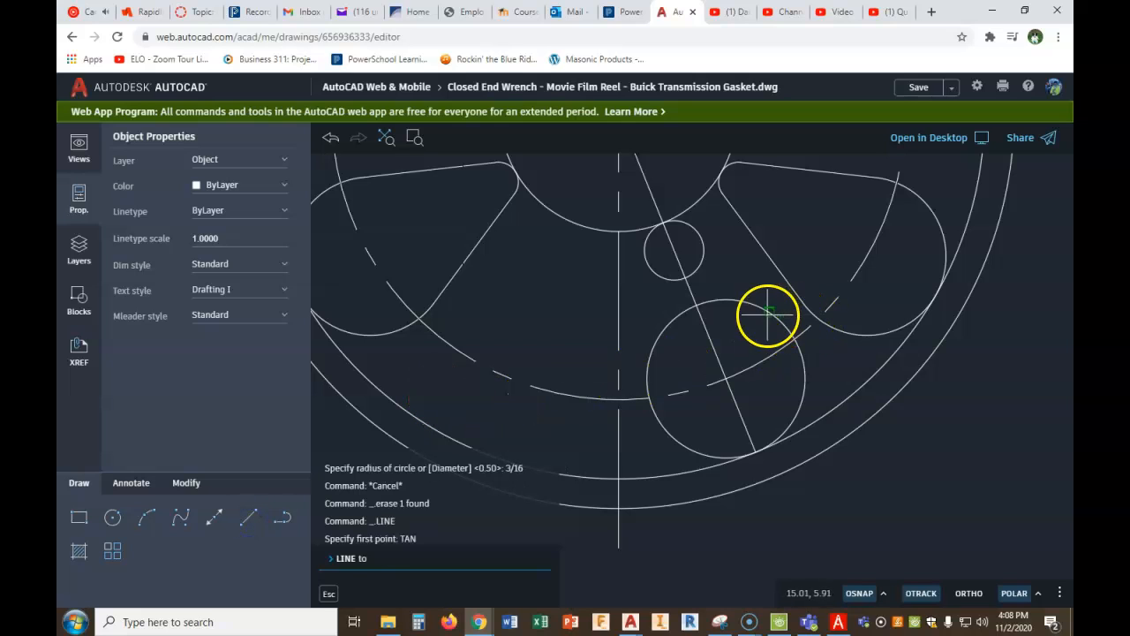
left_click(766, 314)
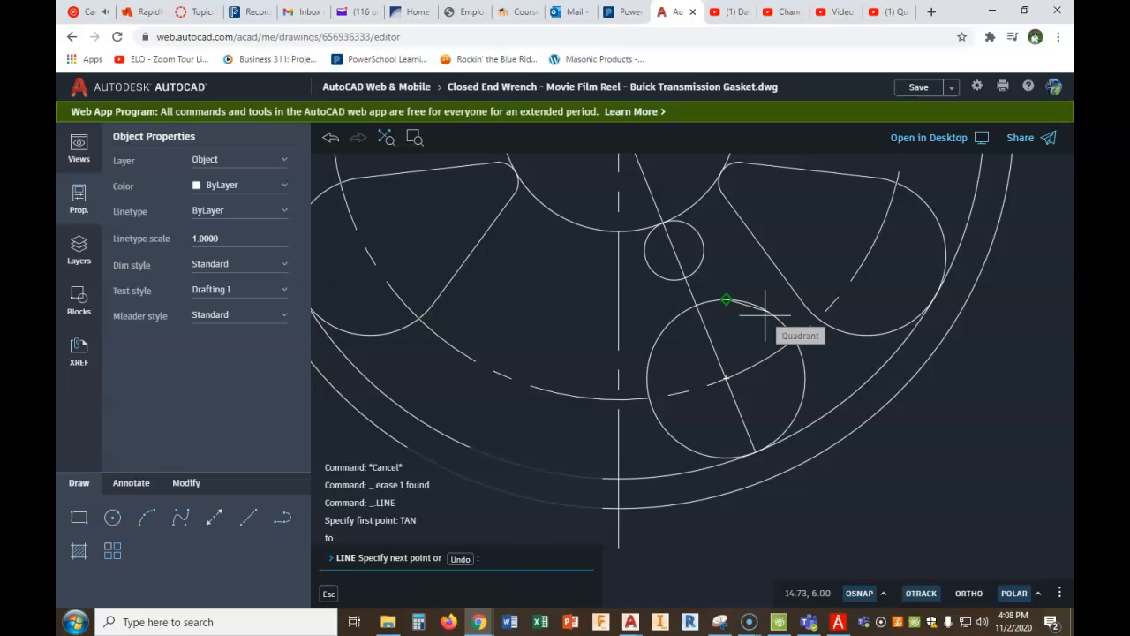
type("TAN")
key("Return")
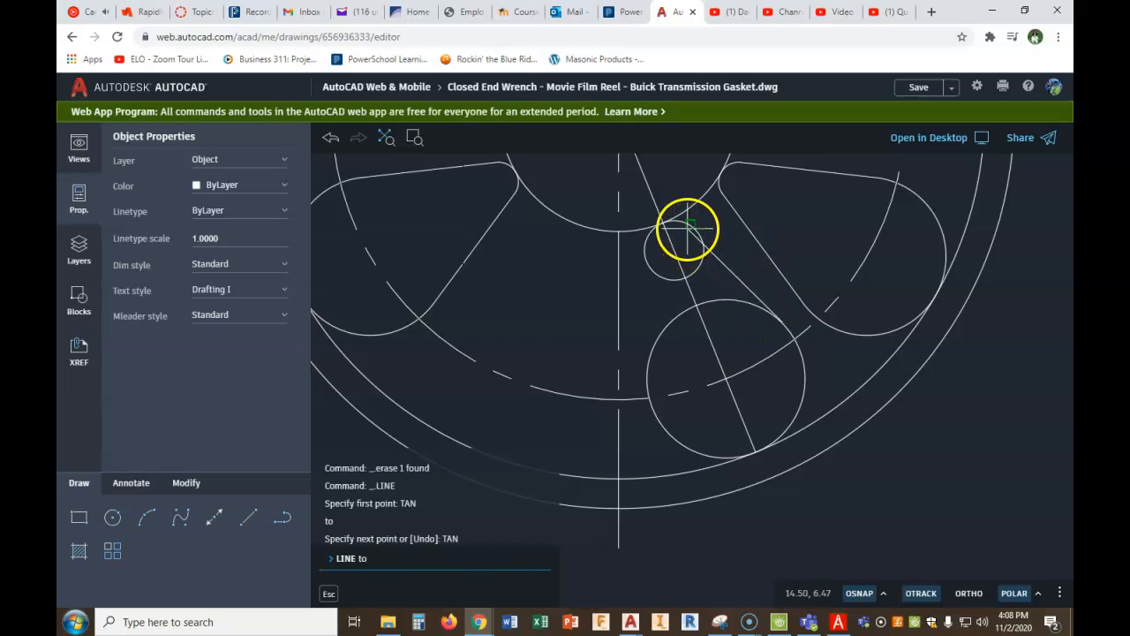
left_click(688, 228)
right_click(726, 234)
left_click(746, 246)
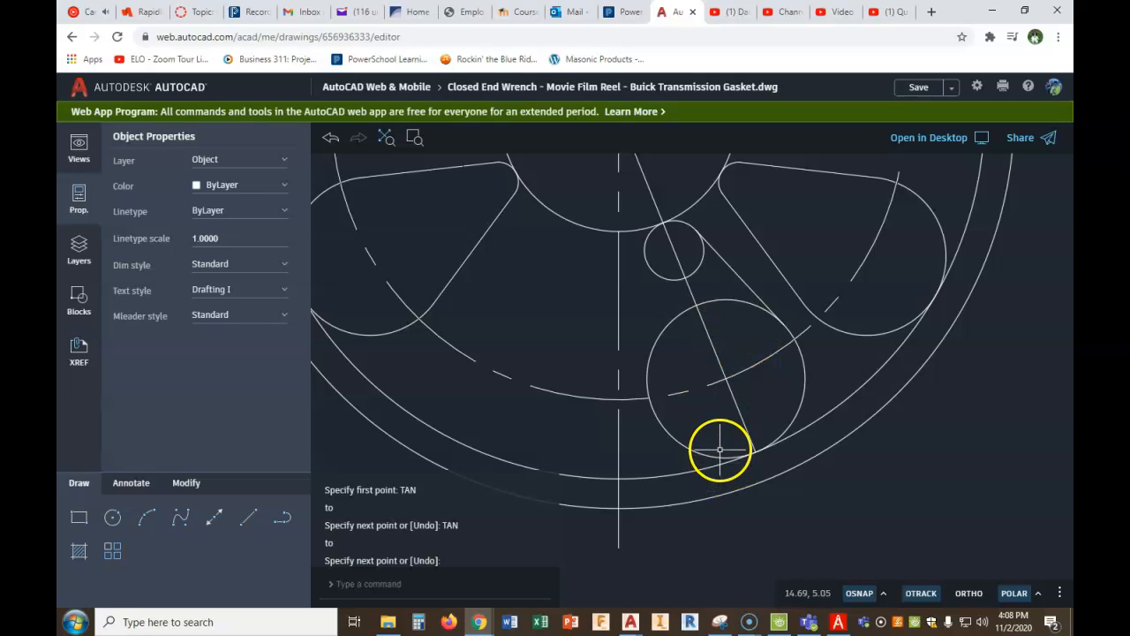
left_click(714, 351)
key("Delete")
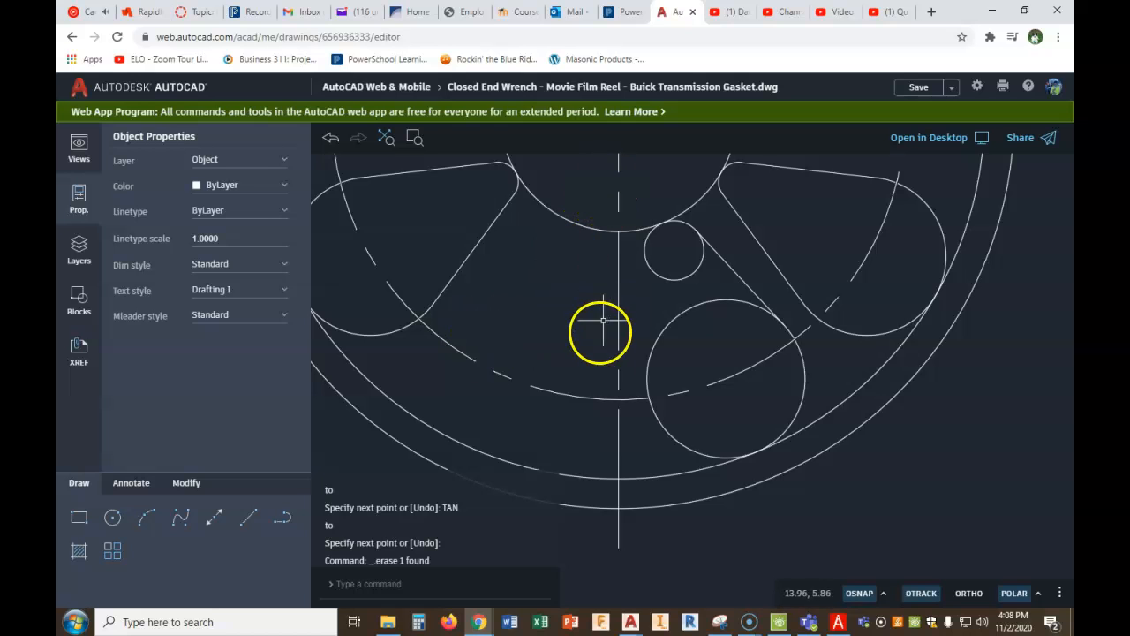
- Mirror the large circle, the small circle and their tangent line across the reel's vertical centerline, keeping the source objects
left_click(186, 484)
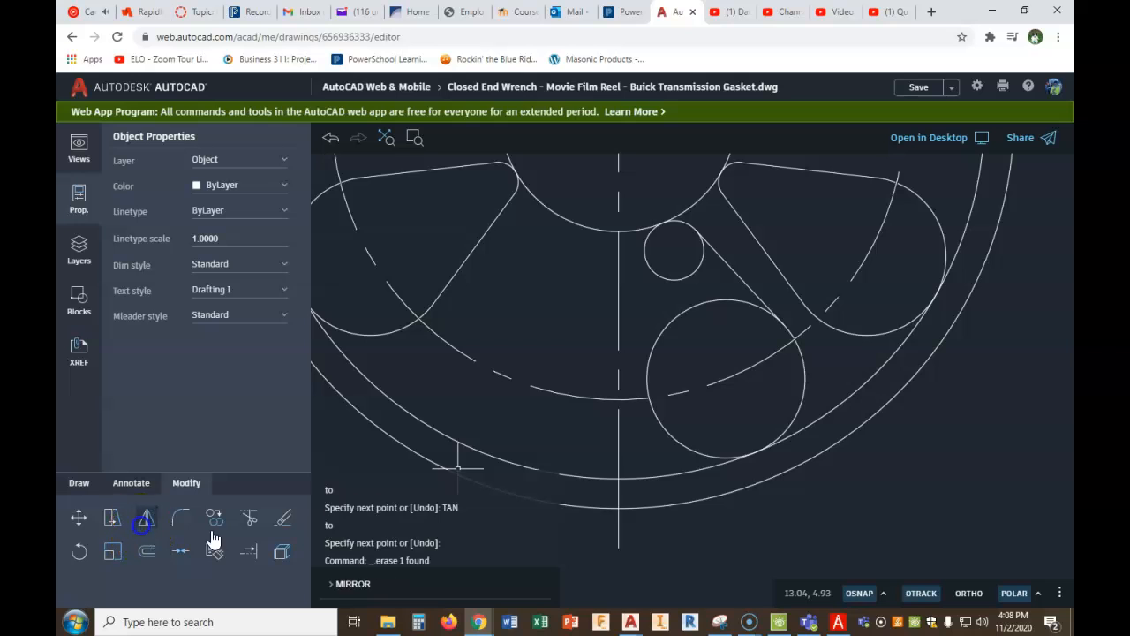
left_click(675, 437)
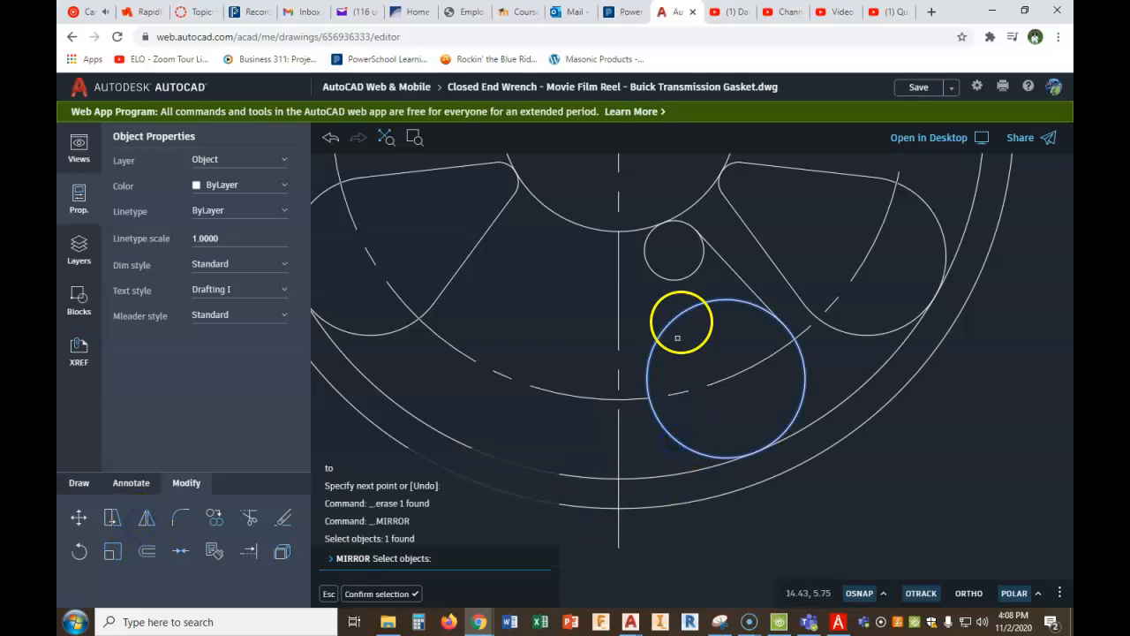
left_click(690, 275)
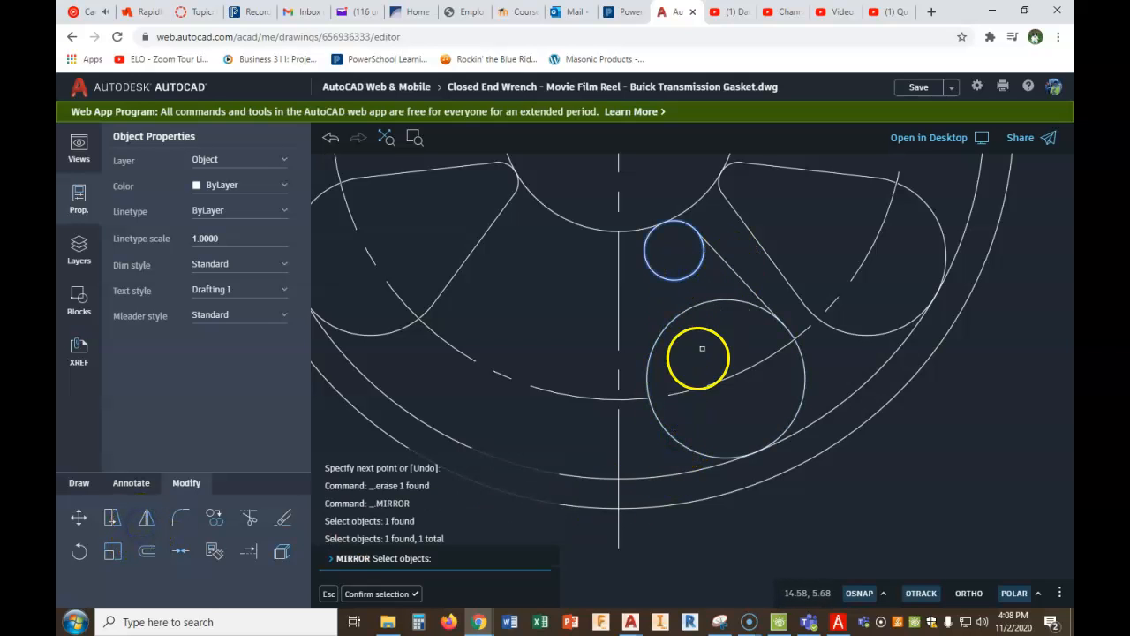
scroll(661, 421, "down", 3)
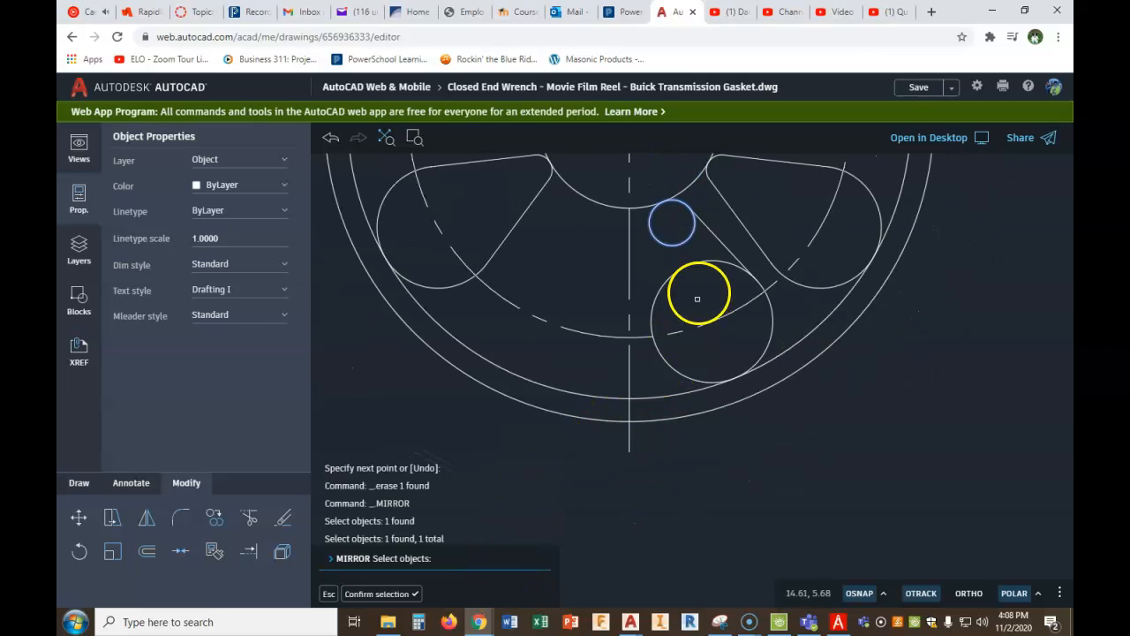
left_click(707, 195)
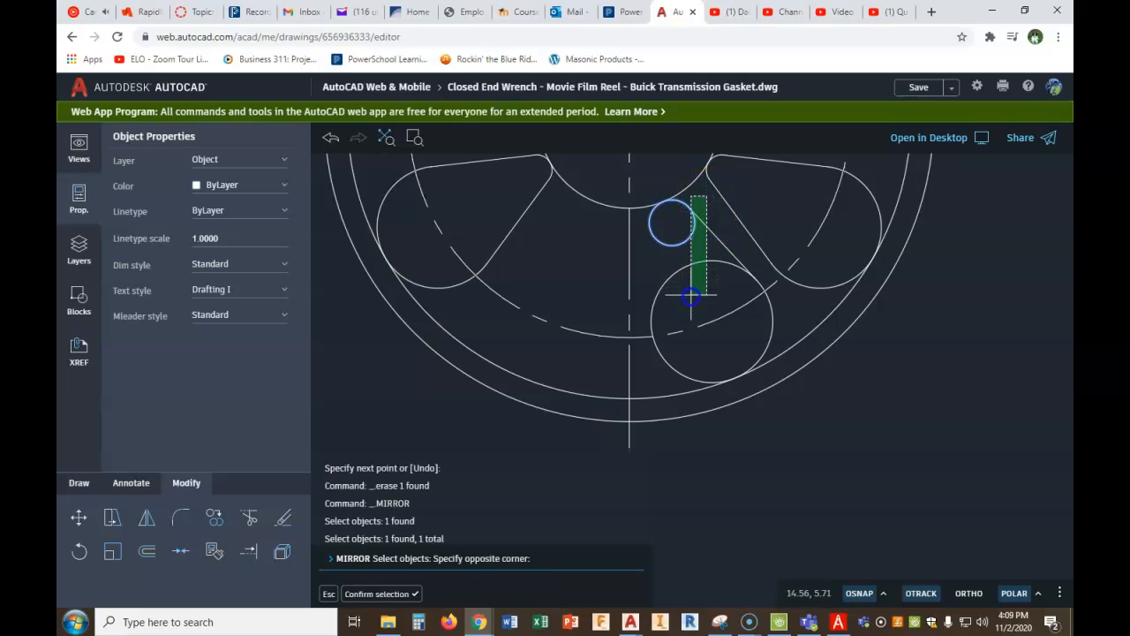
left_click(691, 298)
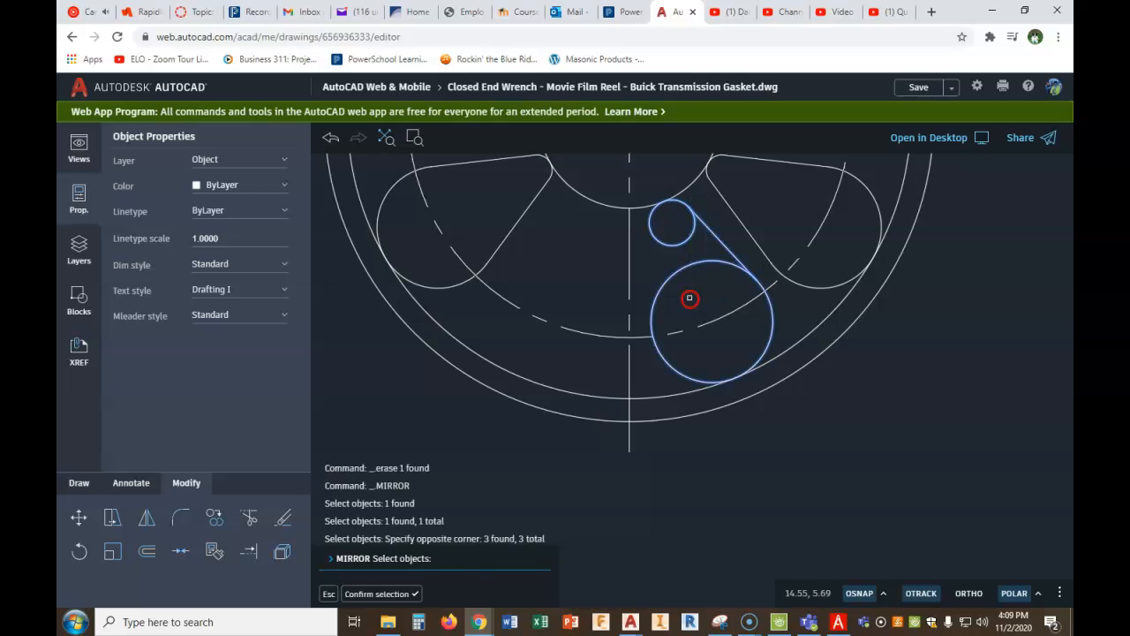
right_click(688, 297)
left_click(711, 313)
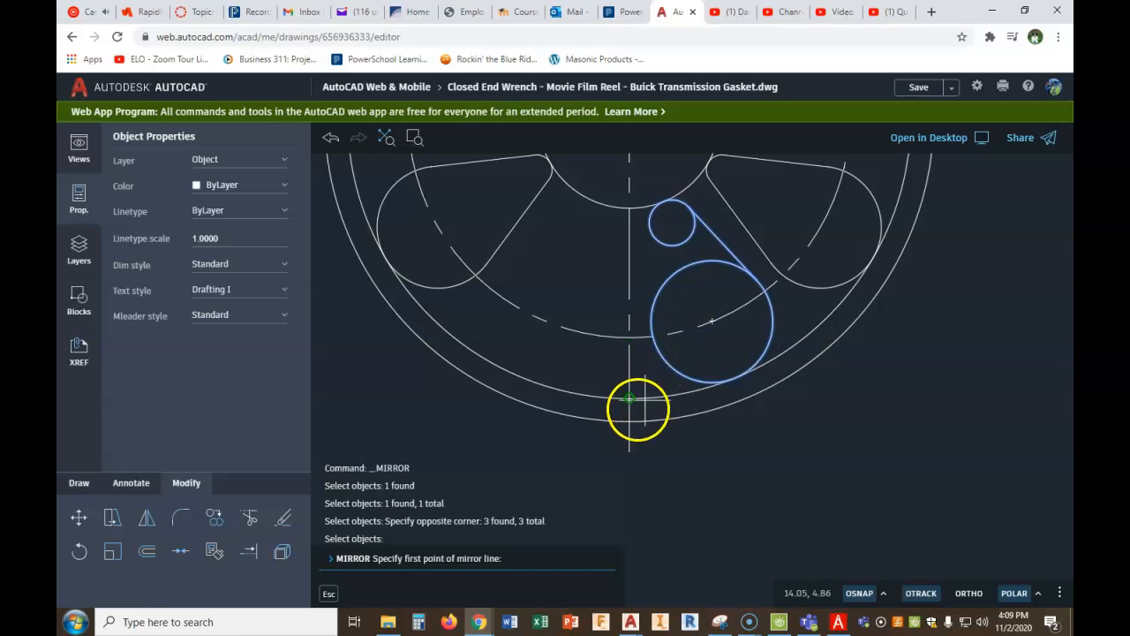
left_click(629, 208)
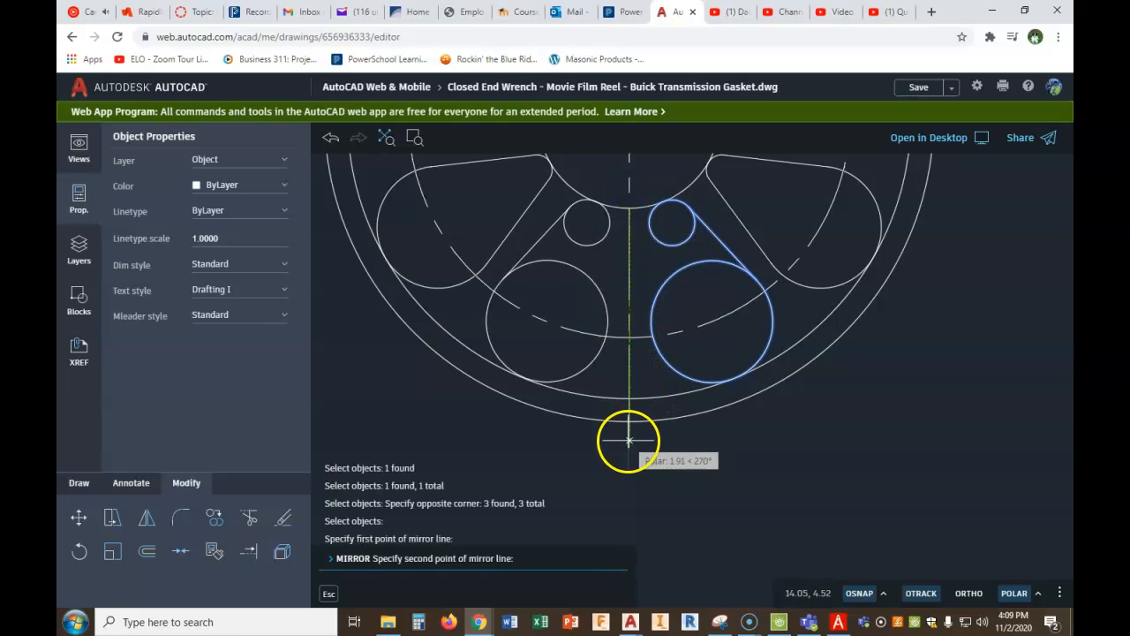
middle_click_drag(630, 431, 636, 347)
left_click(635, 372)
scroll(680, 371, "down", 2)
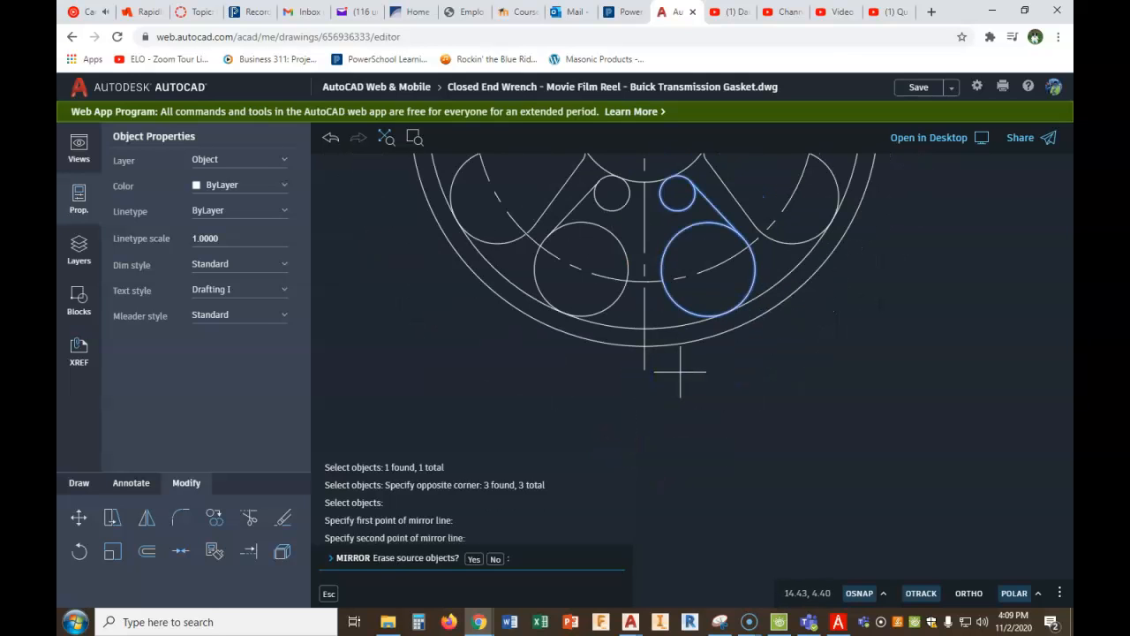
right_click(742, 368)
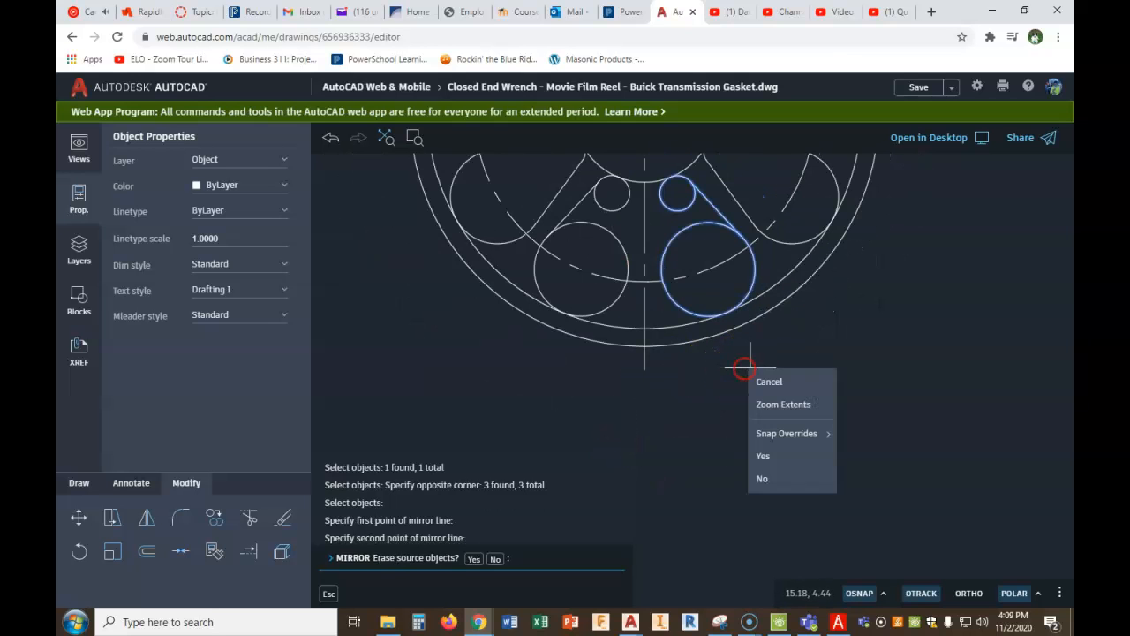
left_click(762, 477)
- Trim the hub circle to the arc between the two small circles, and trim the small circles to rounded corners
scroll(677, 303, "up", 4)
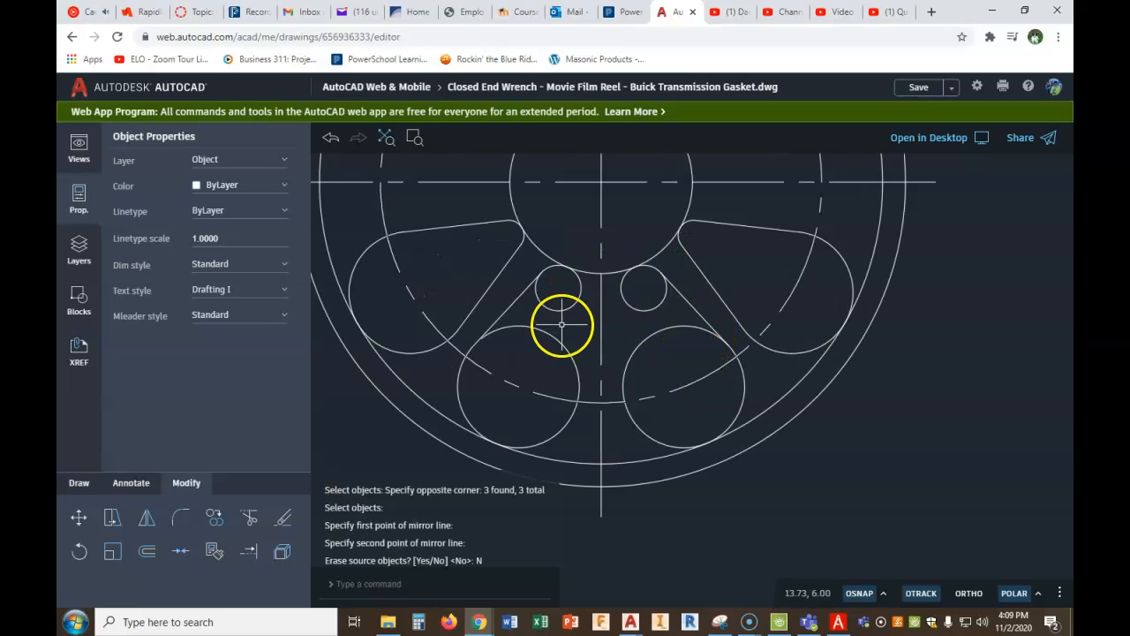
left_click(249, 518)
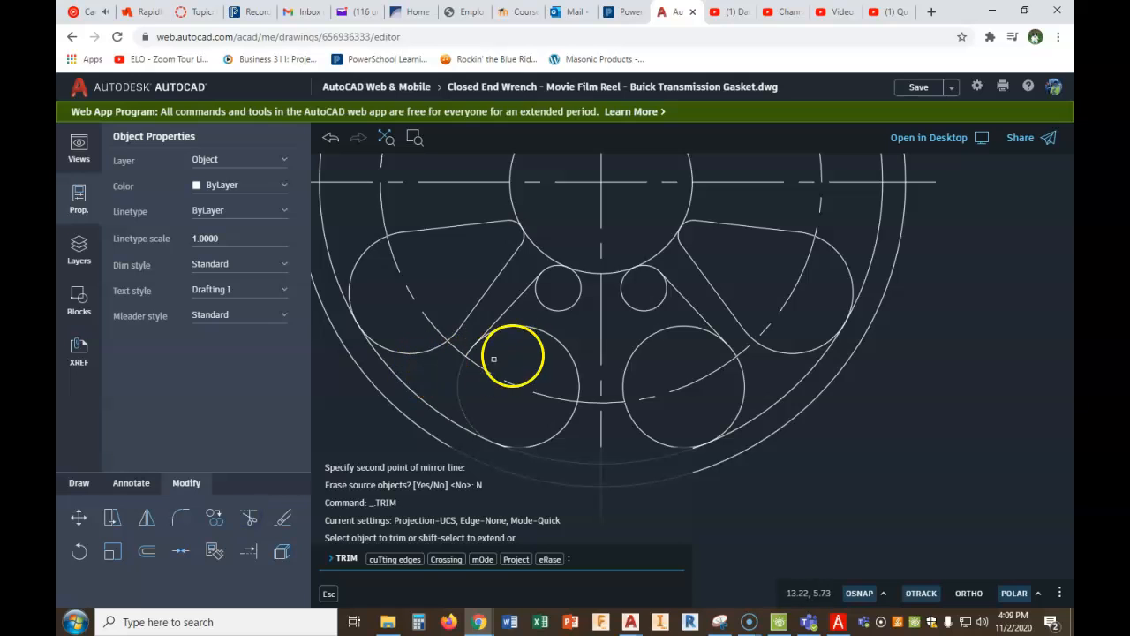
scroll(526, 319, "down", 2)
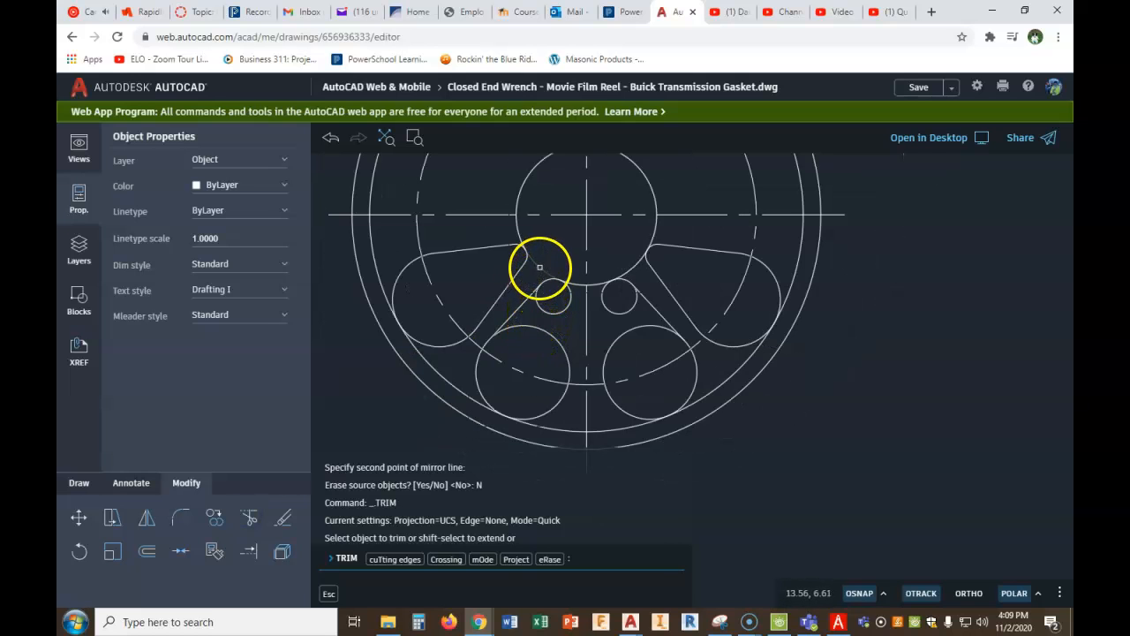
left_click(540, 267)
left_click(520, 230)
left_click(520, 192)
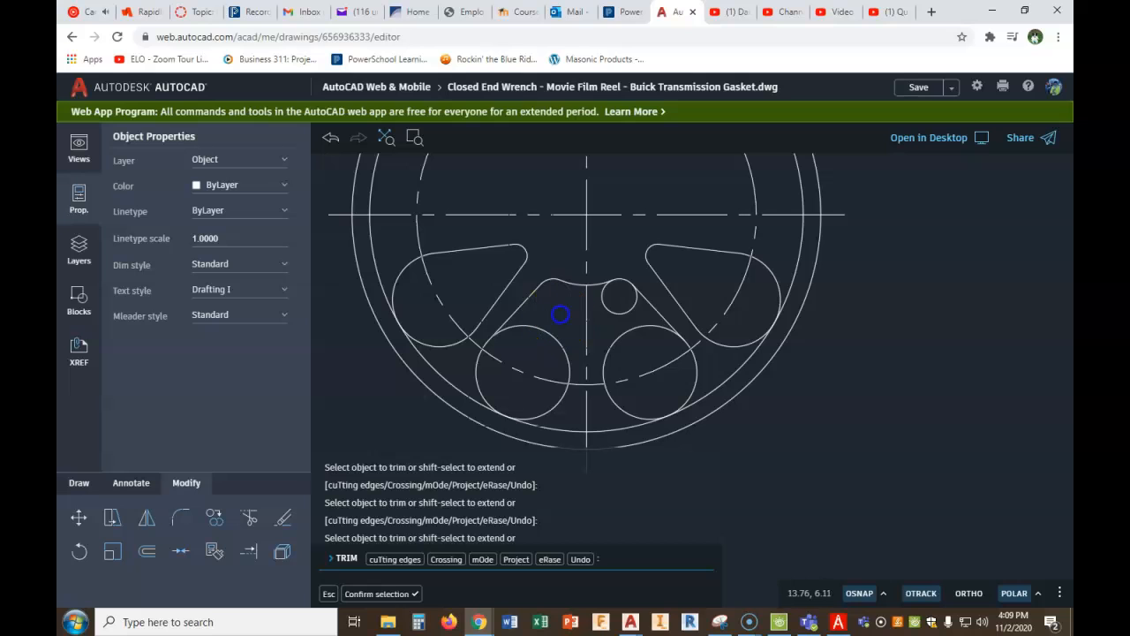
left_click(601, 305)
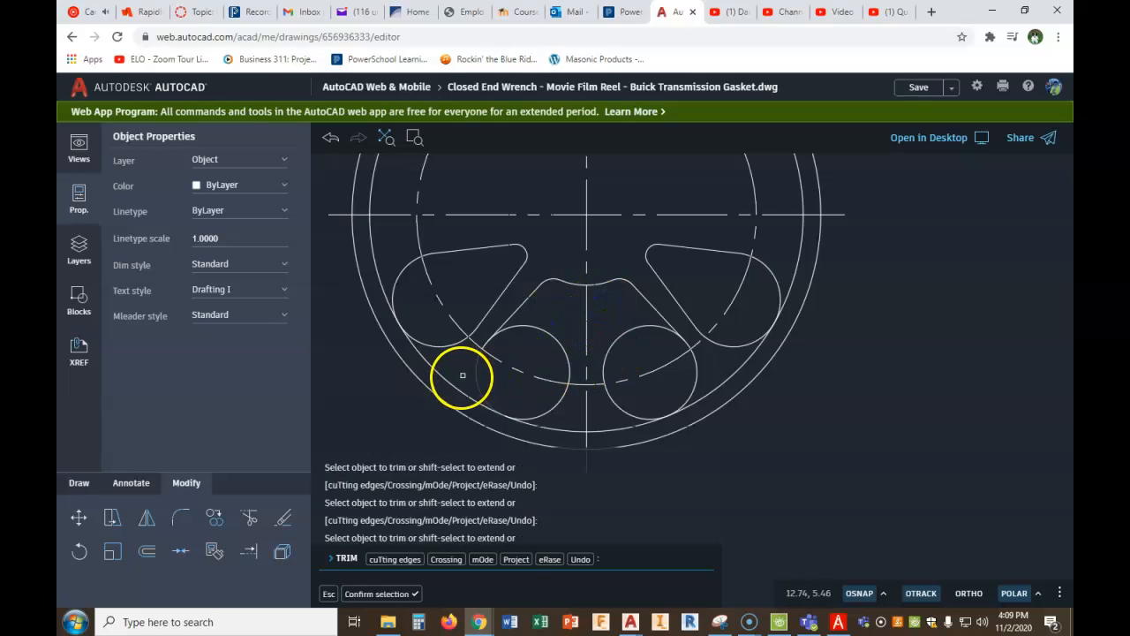
- Trim the inner rim circle down to the arc between the two large circles at the bottom of the reel
left_click(375, 256)
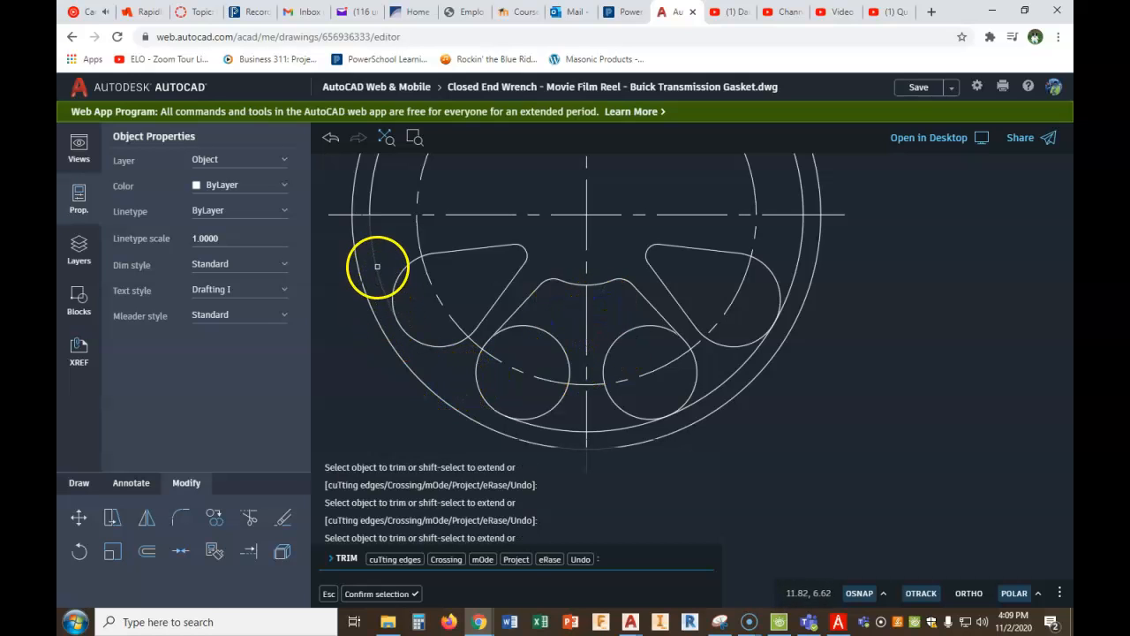
scroll(371, 182, "down", 5)
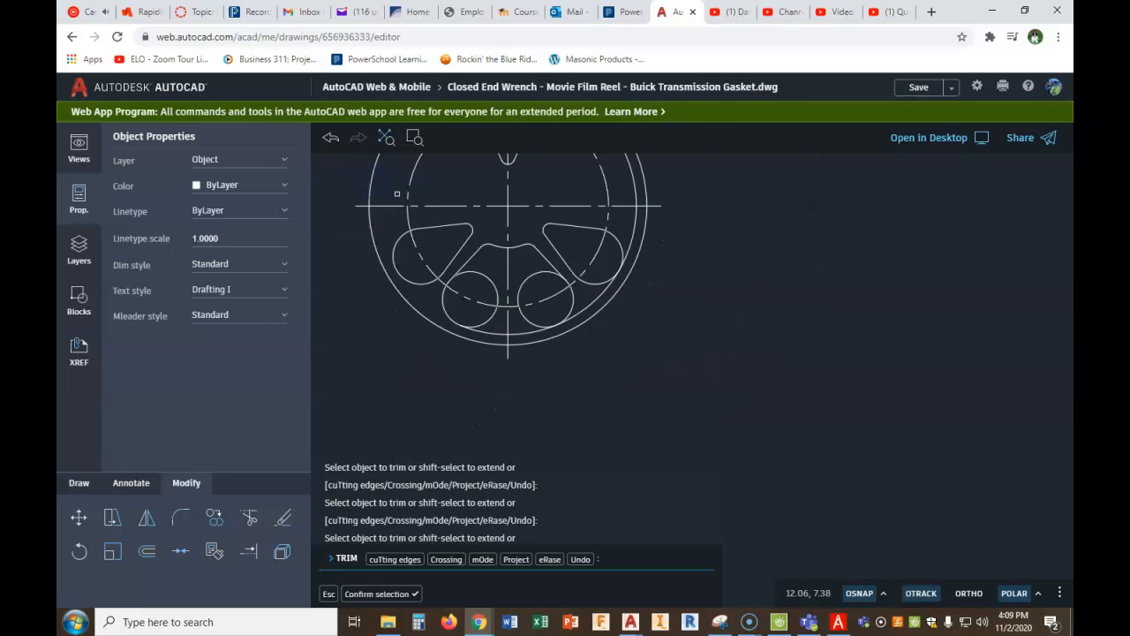
left_click(527, 267)
left_click(553, 269)
left_click(616, 390)
left_click(586, 433)
- Trim the inward-facing portions of the two large circles to leave one closed outline for the larger opening
middle_click_drag(591, 387, 606, 265)
scroll(575, 303, "up", 4)
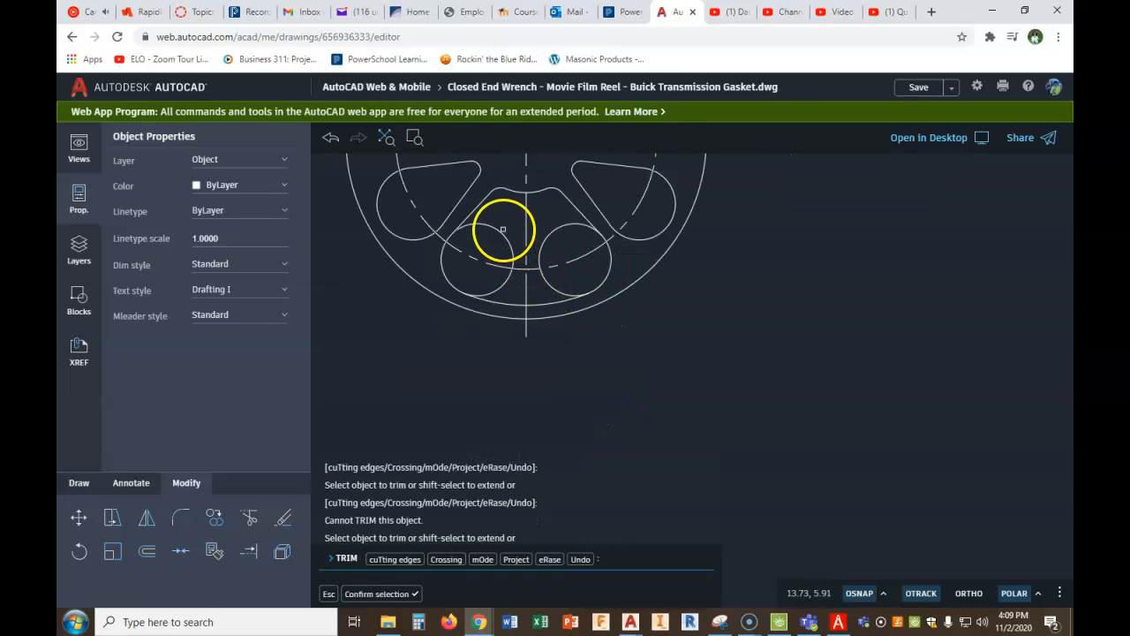
left_click(501, 229)
left_click(508, 281)
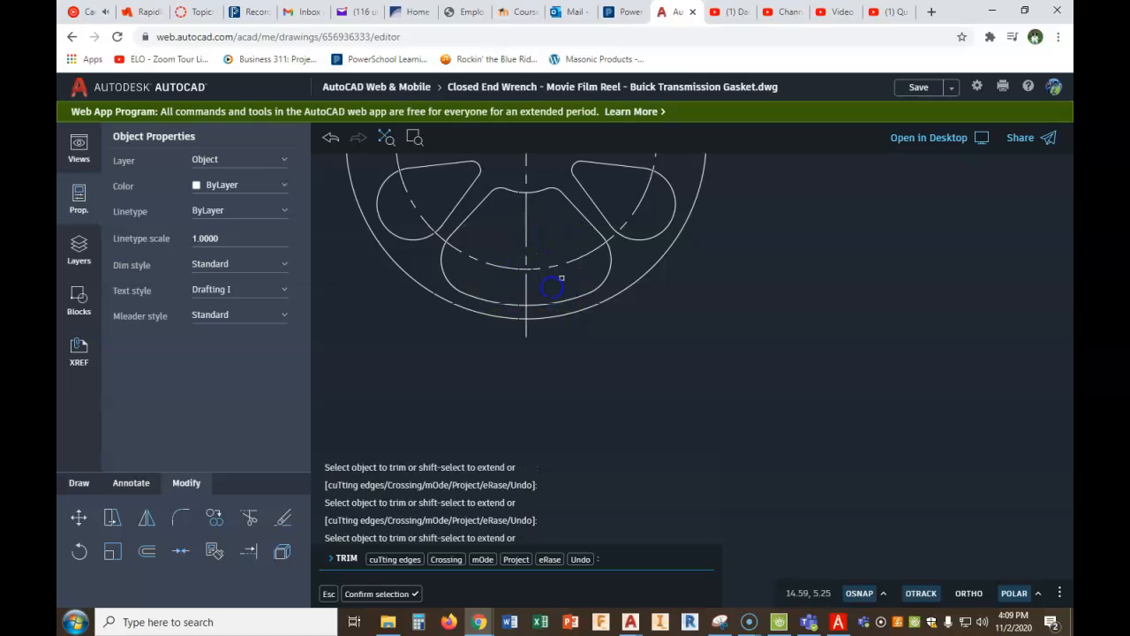
right_click(776, 334)
left_click(789, 349)
- Create a polar array of the closed larger opening outline around the reel's center with 3 items
scroll(641, 300, "down", 3)
scroll(689, 344, "up", 3)
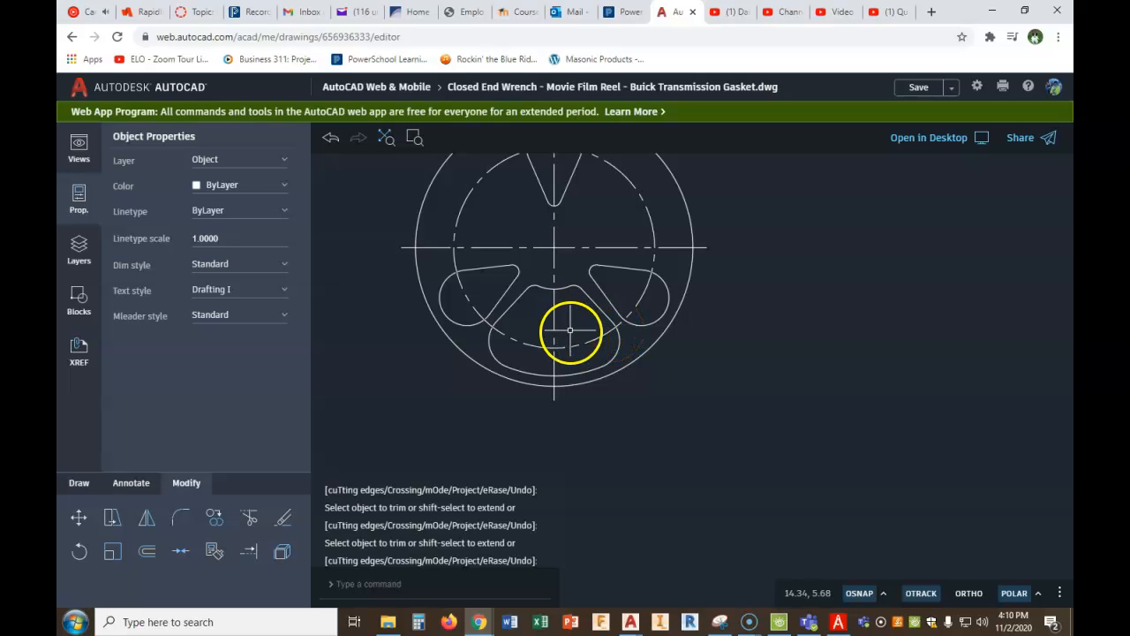
type("AR")
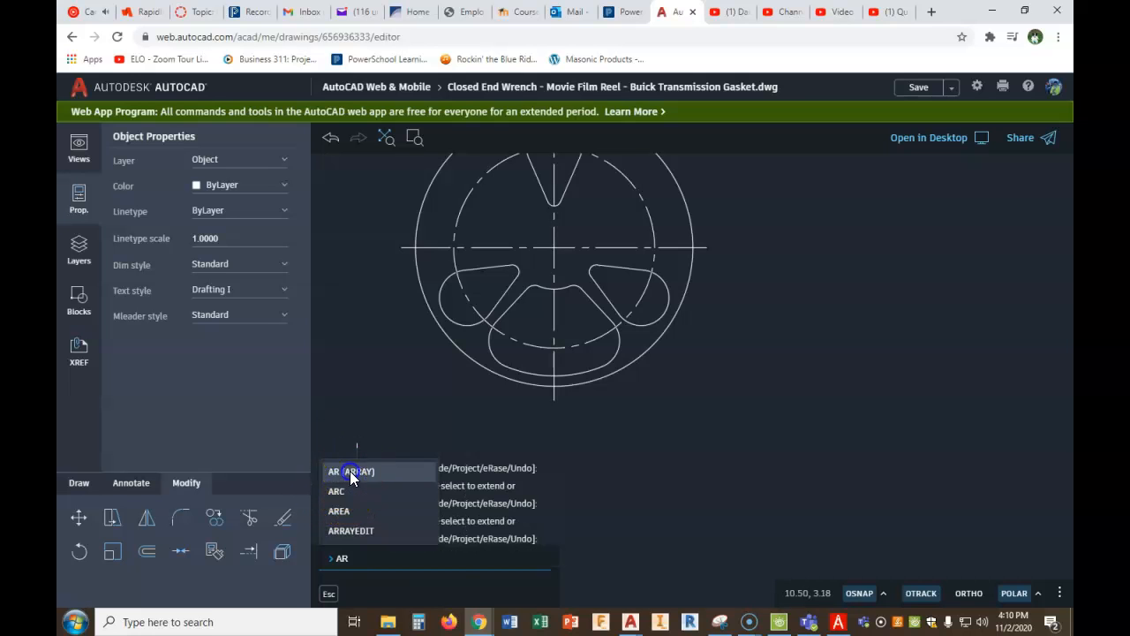
left_click(349, 470)
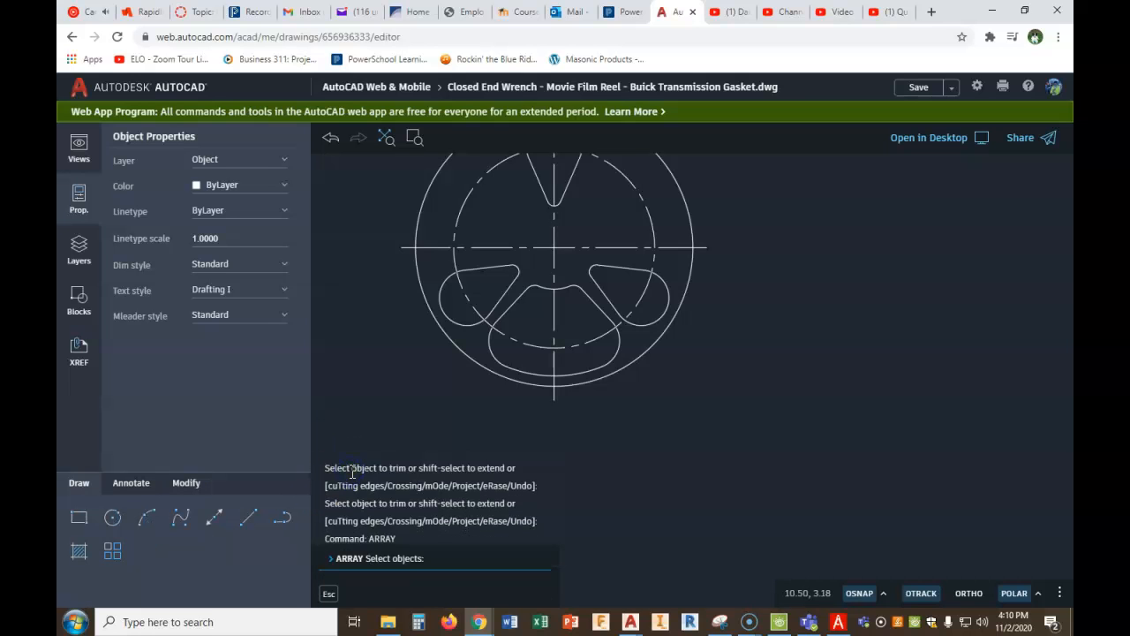
left_click(489, 351)
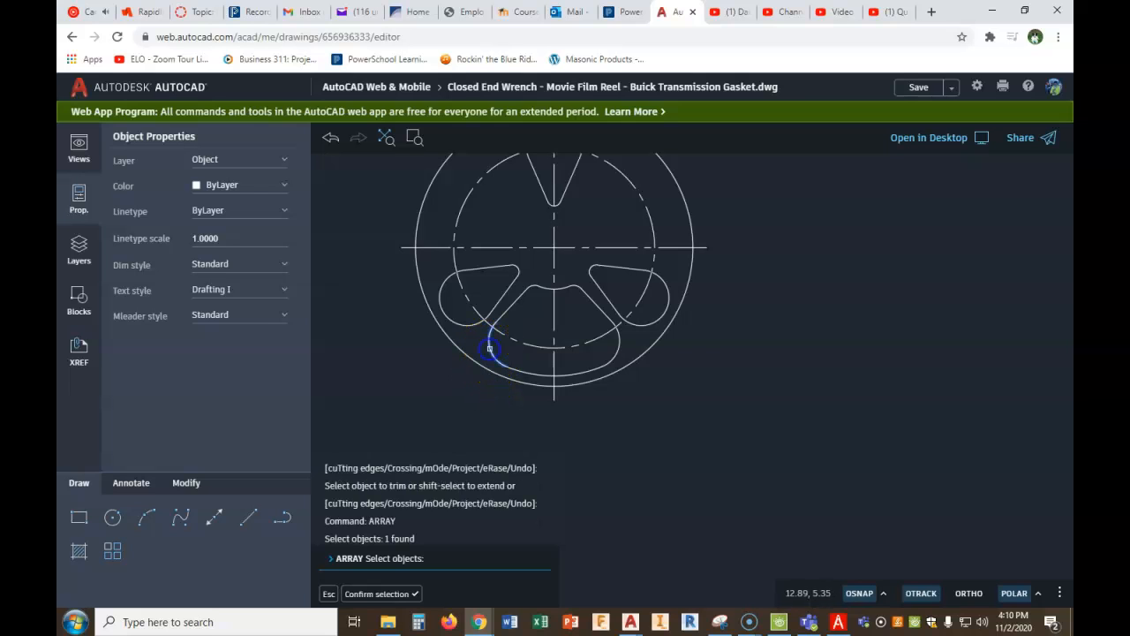
left_click(510, 307)
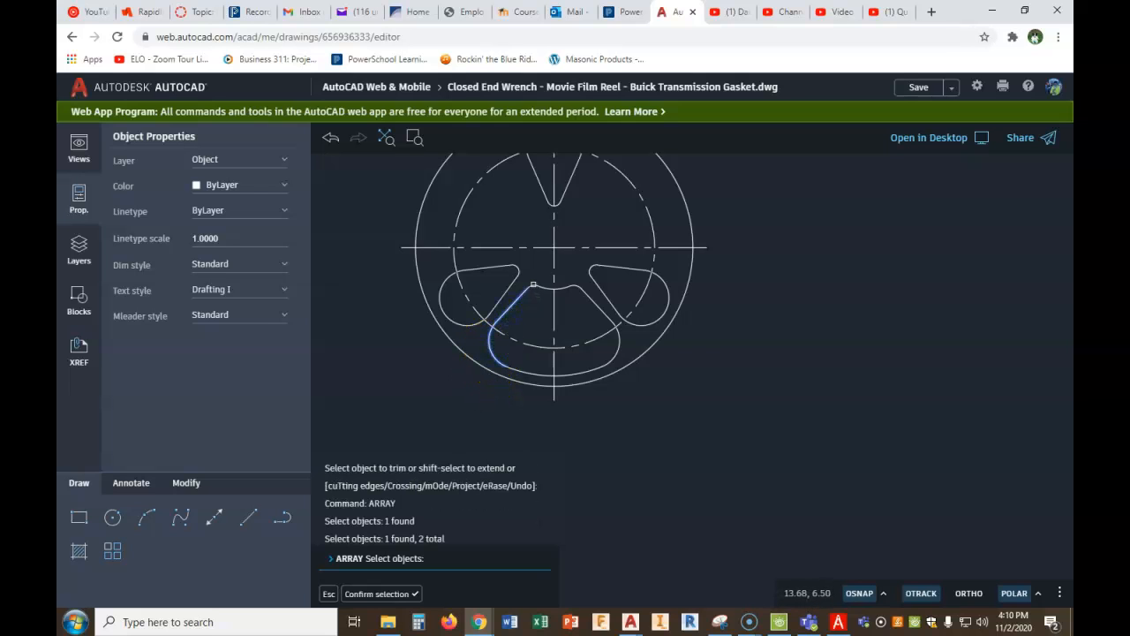
left_click(534, 284)
left_click(553, 288)
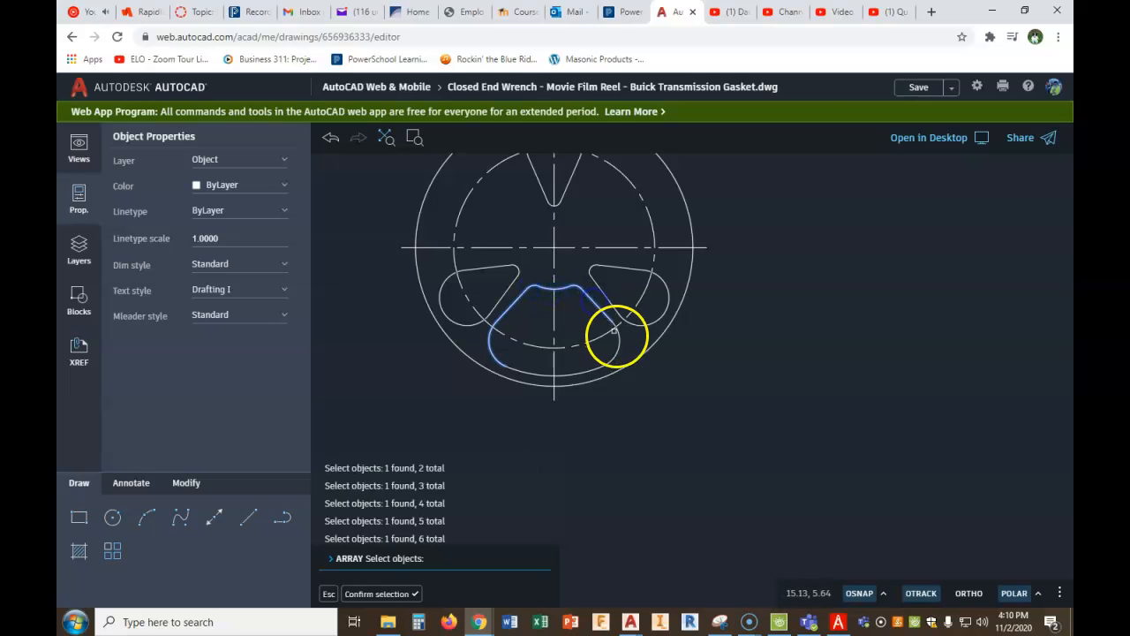
left_click(585, 372)
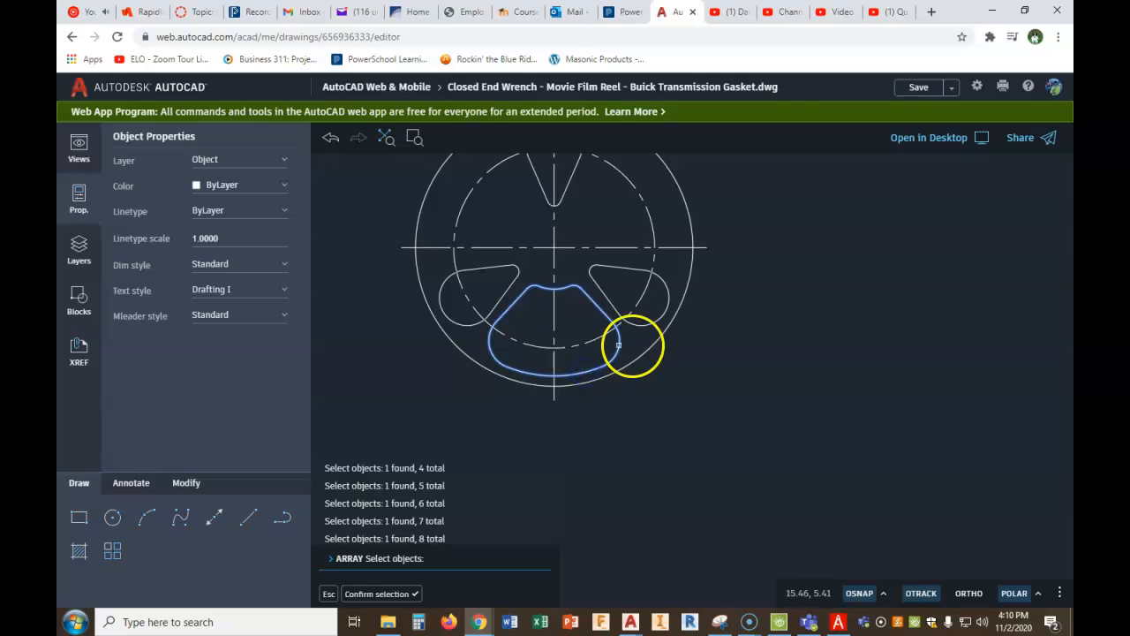
right_click(736, 339)
left_click(749, 352)
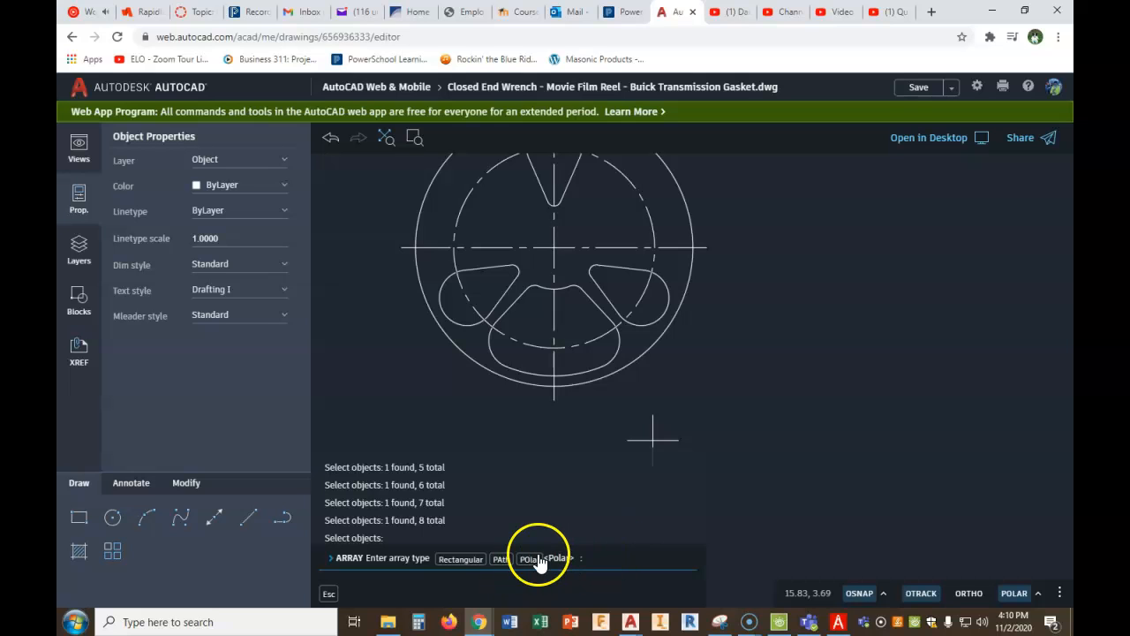
left_click(528, 559)
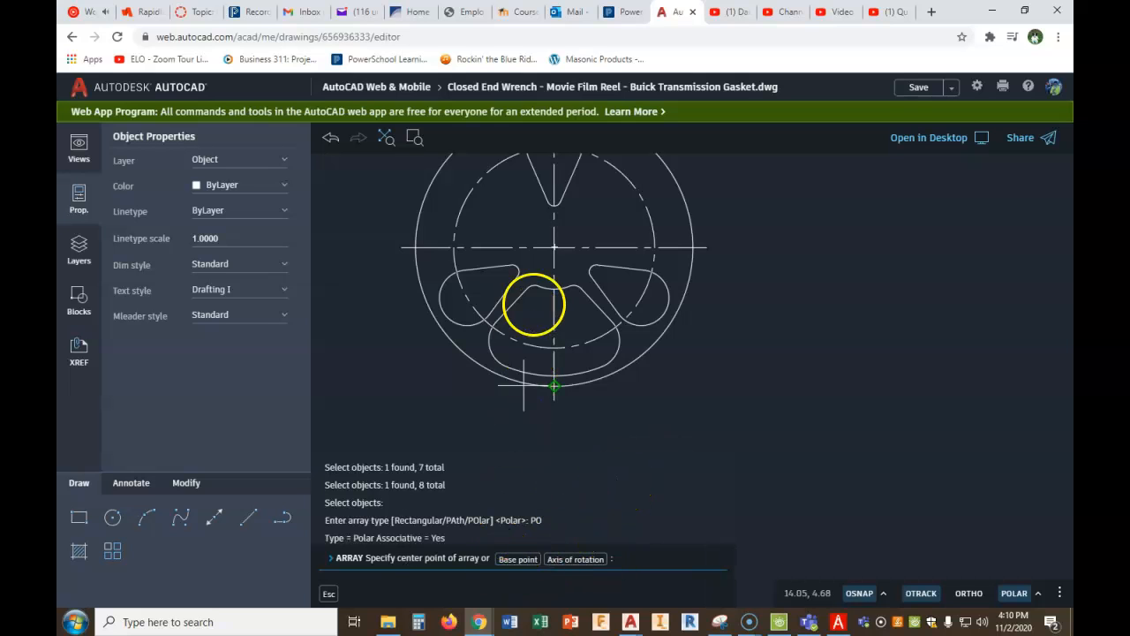
left_click(555, 247)
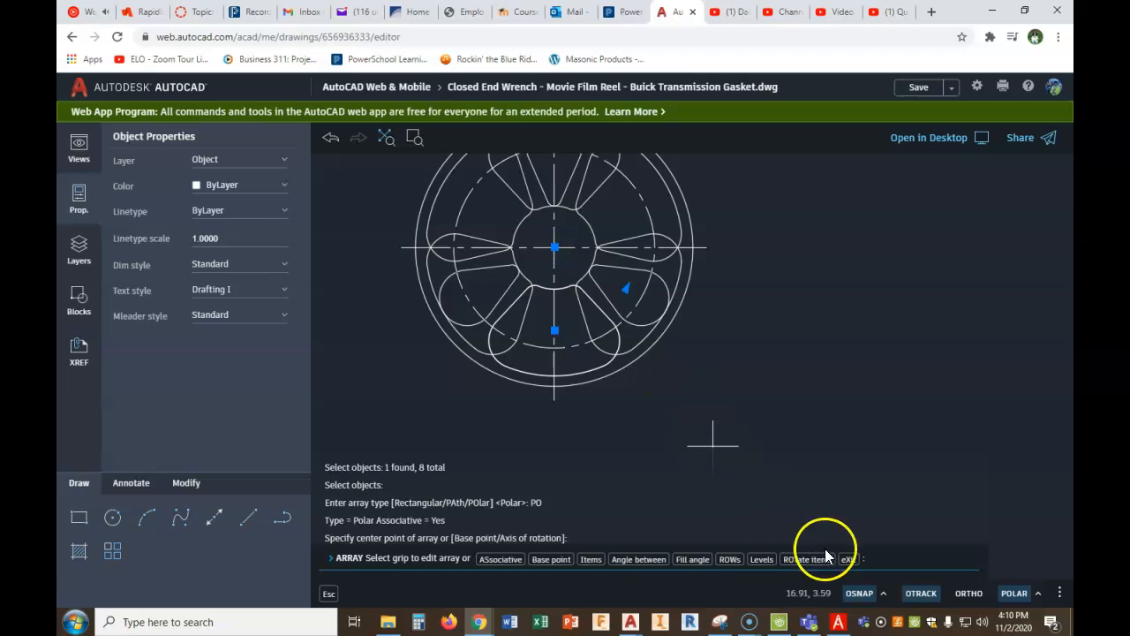
left_click(588, 559)
type("3")
key("Return")
key("Return")
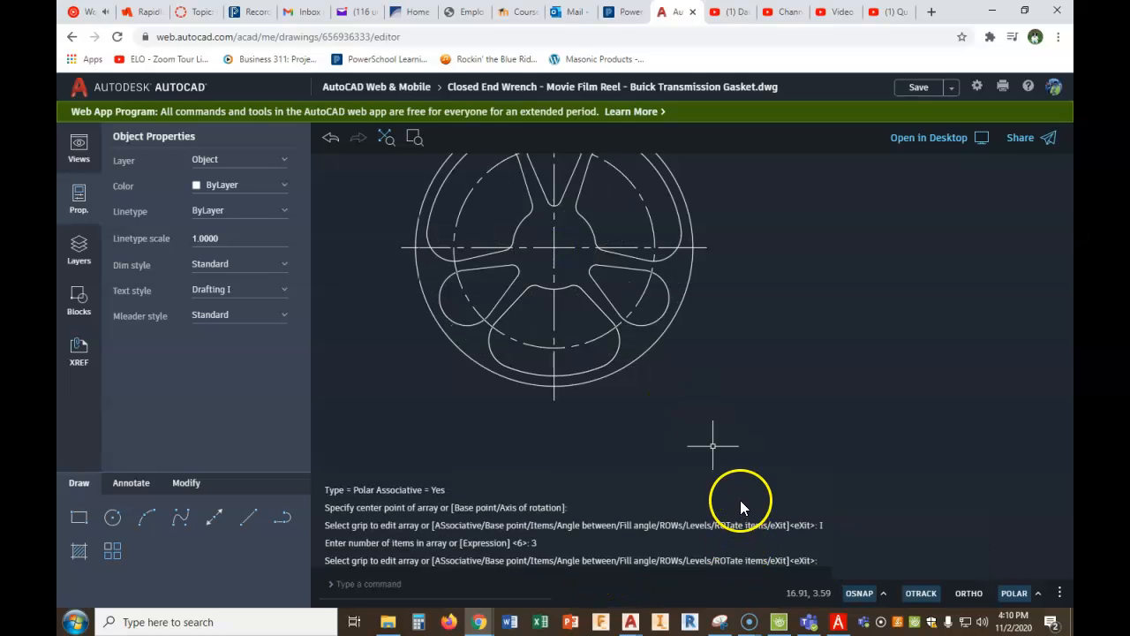
- Examine the movie film reel figure in the PDF for its hole sizes and angles, and return to the AutoCAD web drawing
scroll(739, 358, "down", 3)
scroll(676, 270, "up", 2)
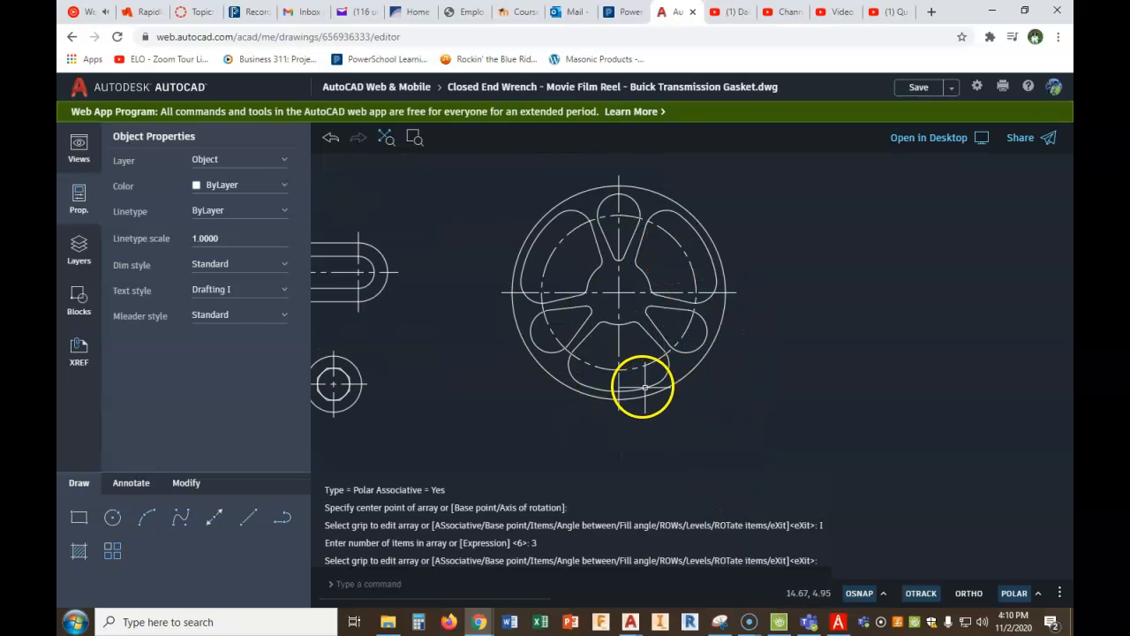
scroll(643, 387, "down", 1)
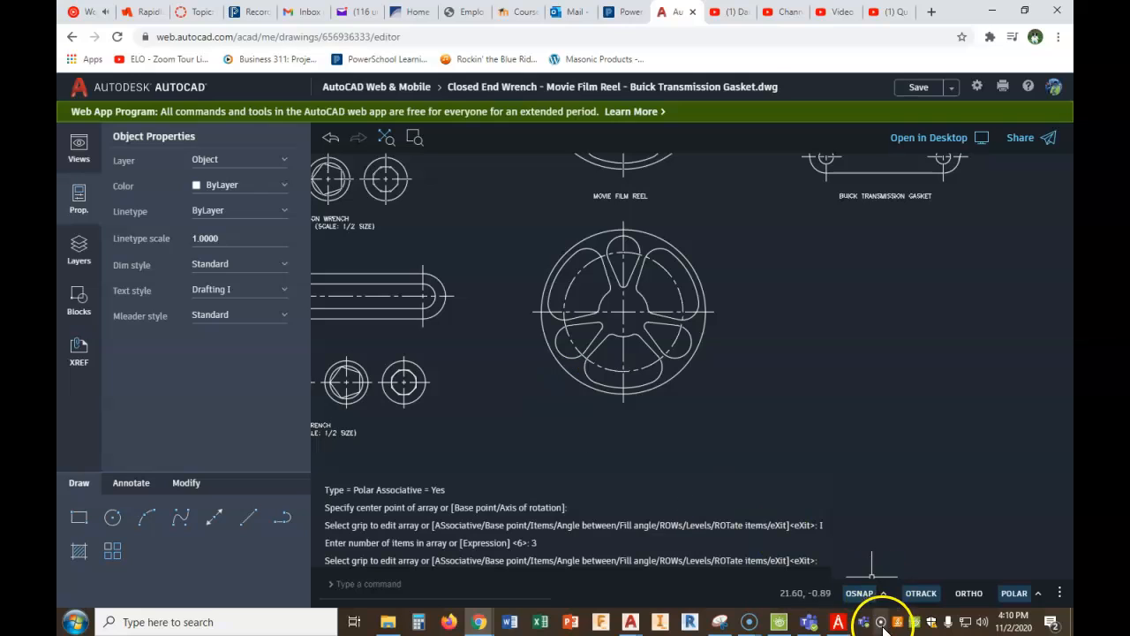
left_click(839, 623)
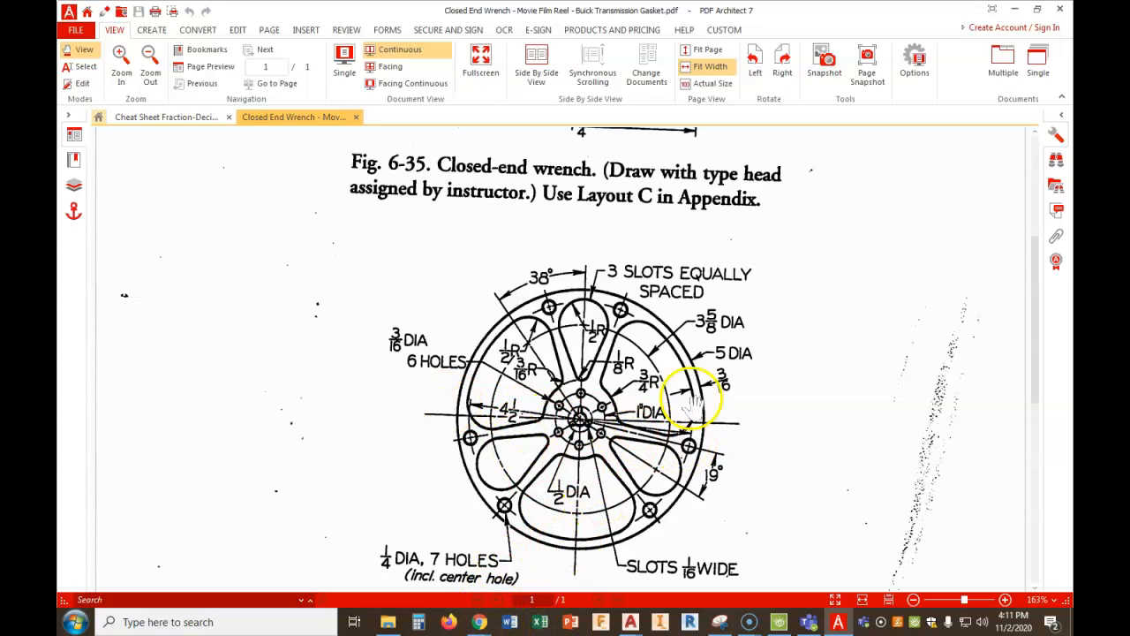
mouse_move(477, 624)
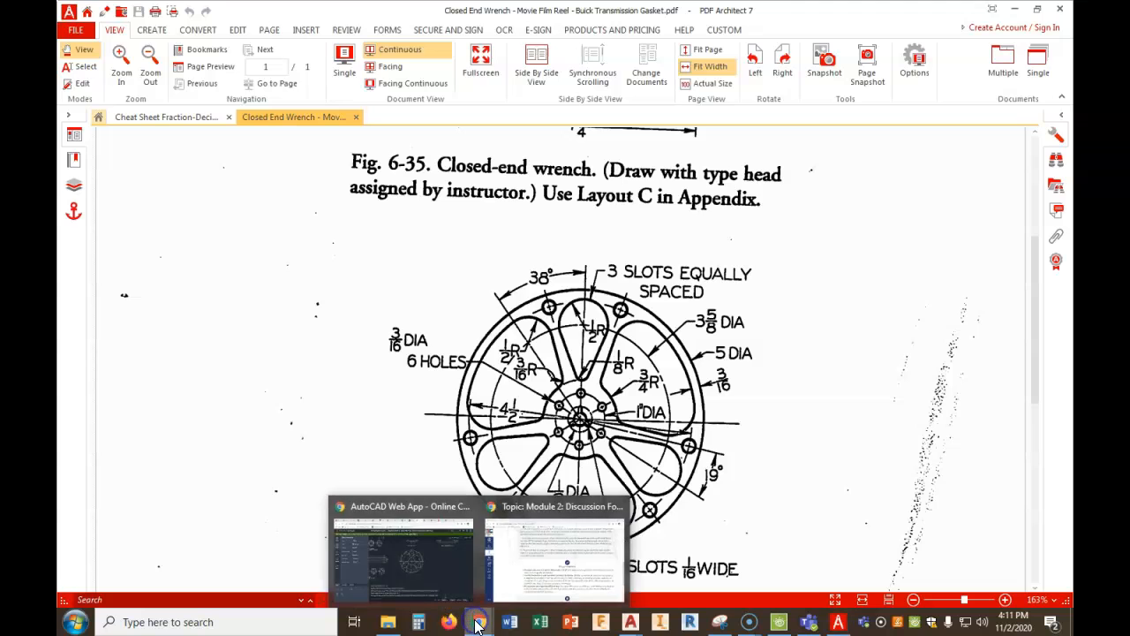
left_click(410, 574)
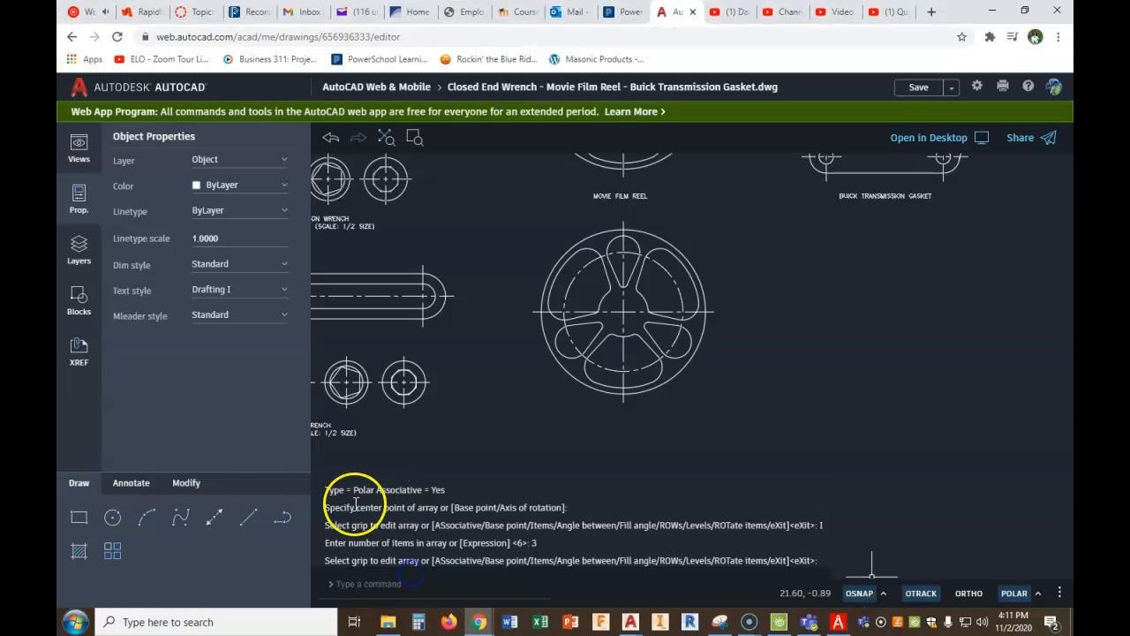
- Draw a 4.5 diameter construction circle centered on the reel's center
left_click(124, 518)
left_click(623, 311)
left_click(495, 559)
type("4")
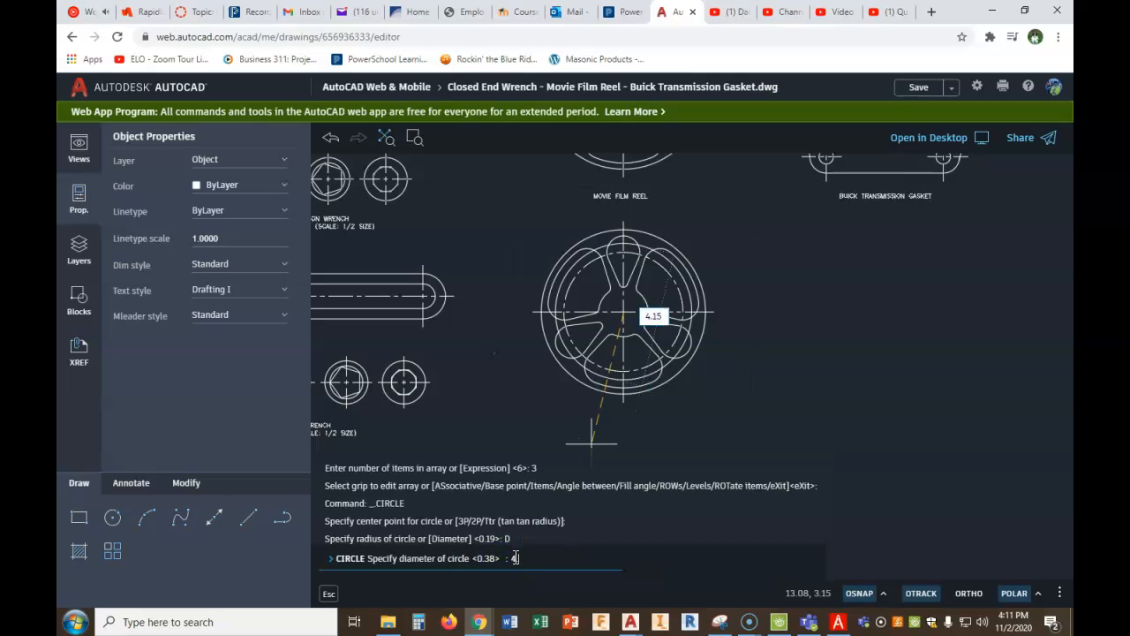
type(".5")
key("Return")
scroll(699, 348, "up", 4)
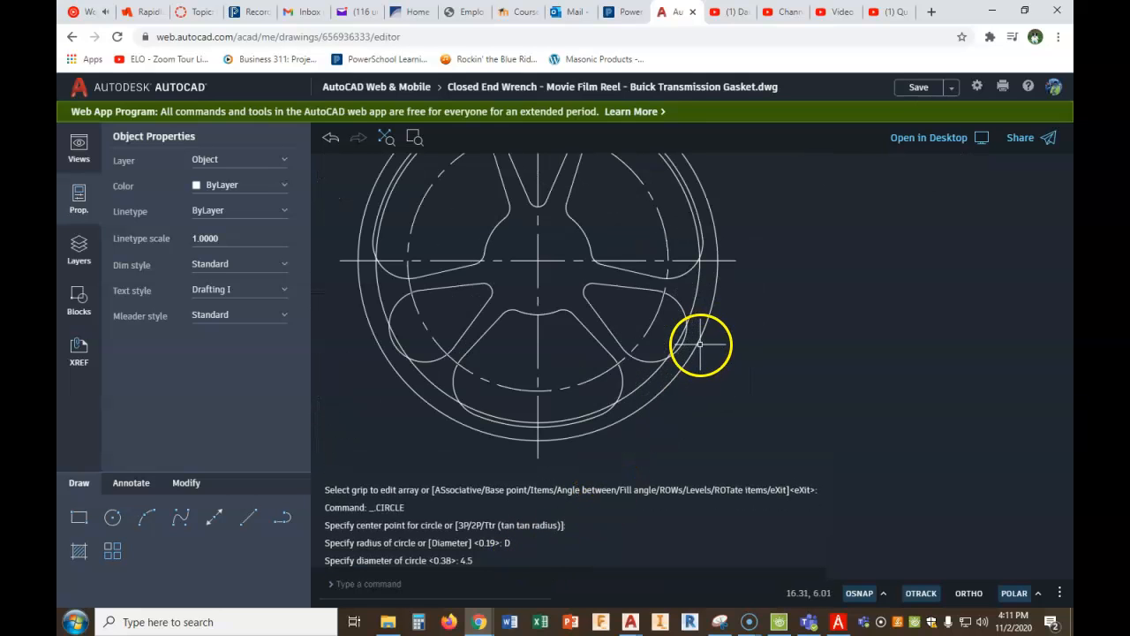
- Draw a construction line from the reel's center to the outer quadrant of the lower-right slot
left_click(249, 517)
left_click(537, 262)
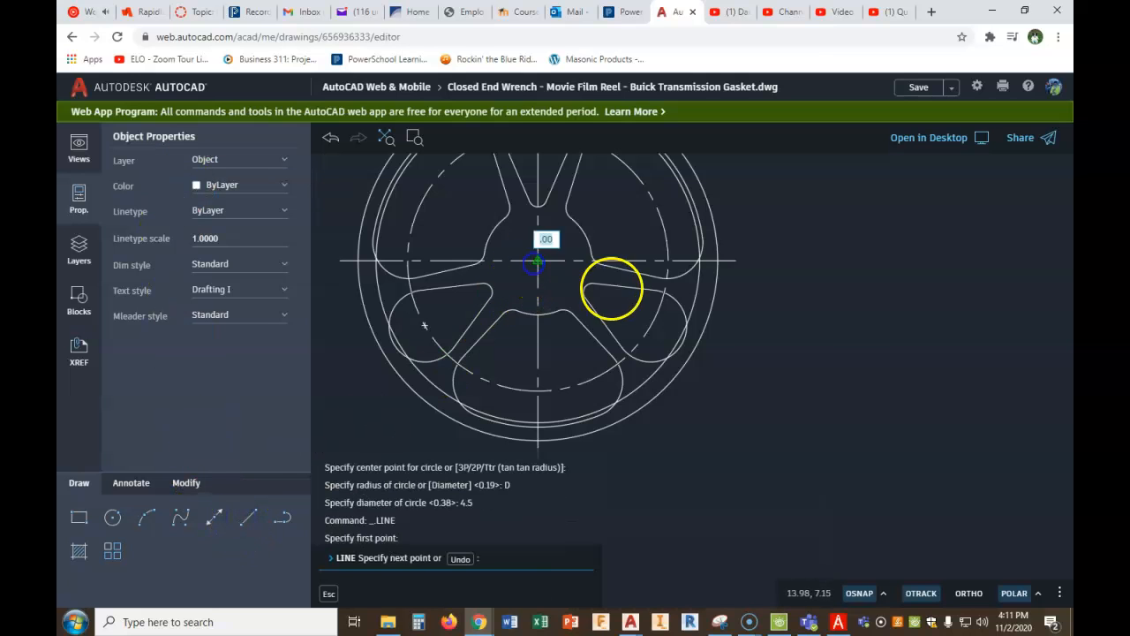
left_click(681, 343)
right_click(682, 349)
left_click(712, 365)
- Rotate the construction line by 19 degrees about the reel's center
left_click(149, 522)
left_click(188, 484)
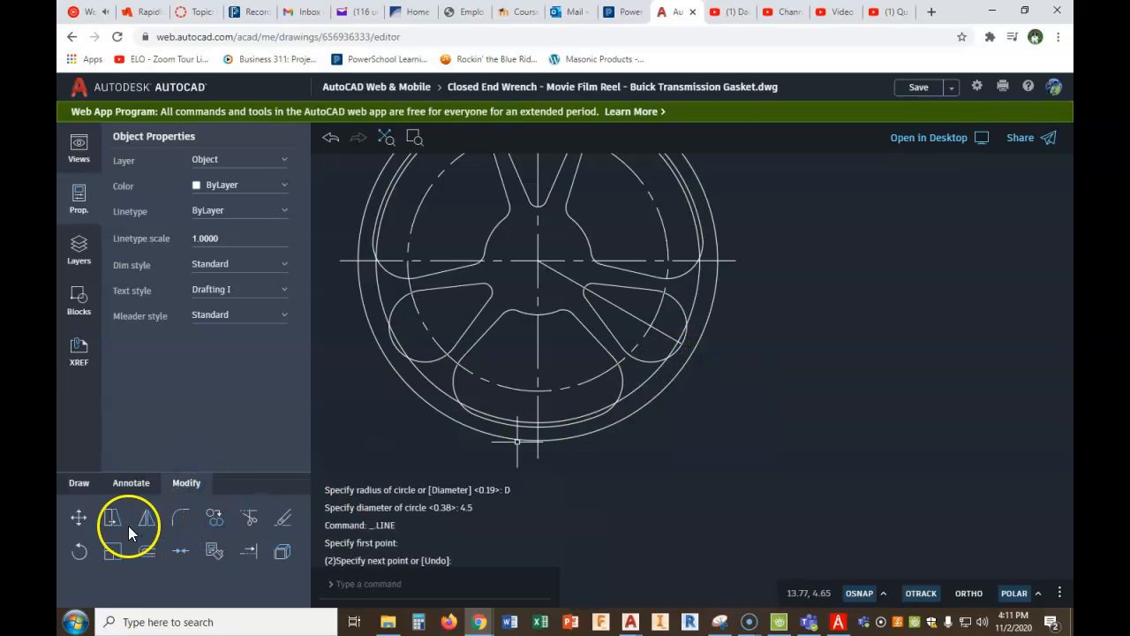
left_click(80, 553)
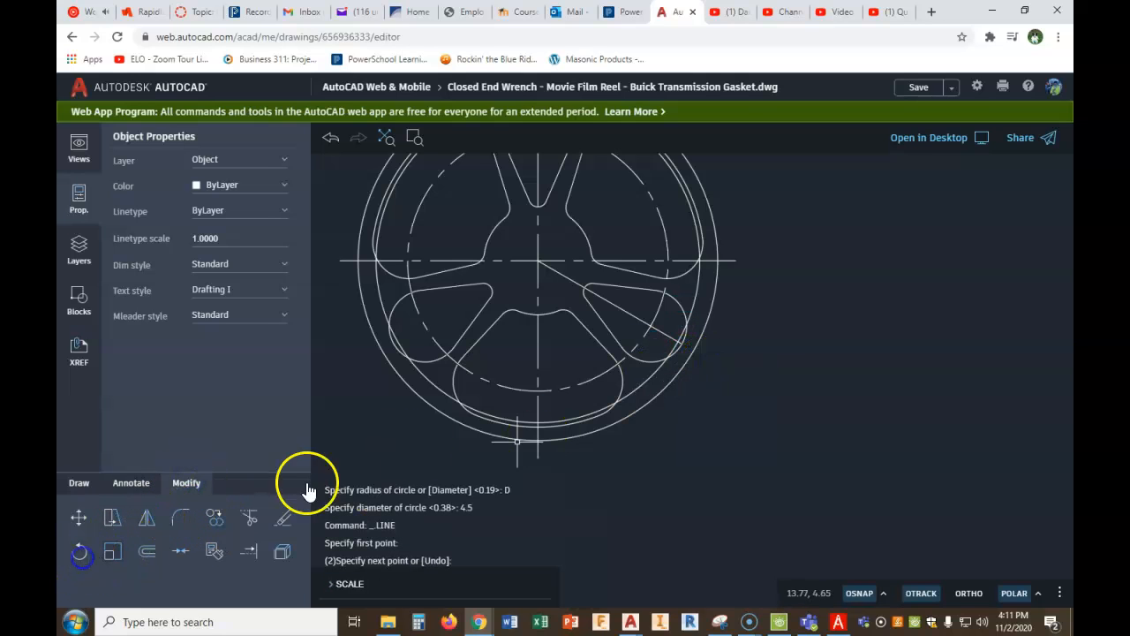
left_click(621, 309)
right_click(621, 309)
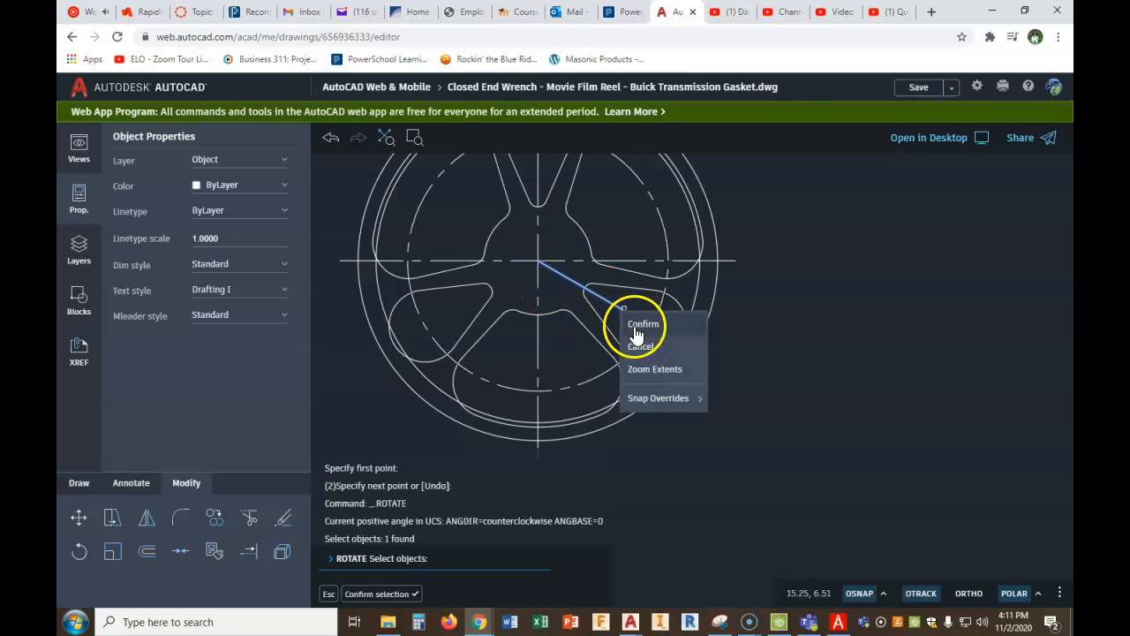
left_click(637, 323)
left_click(538, 261)
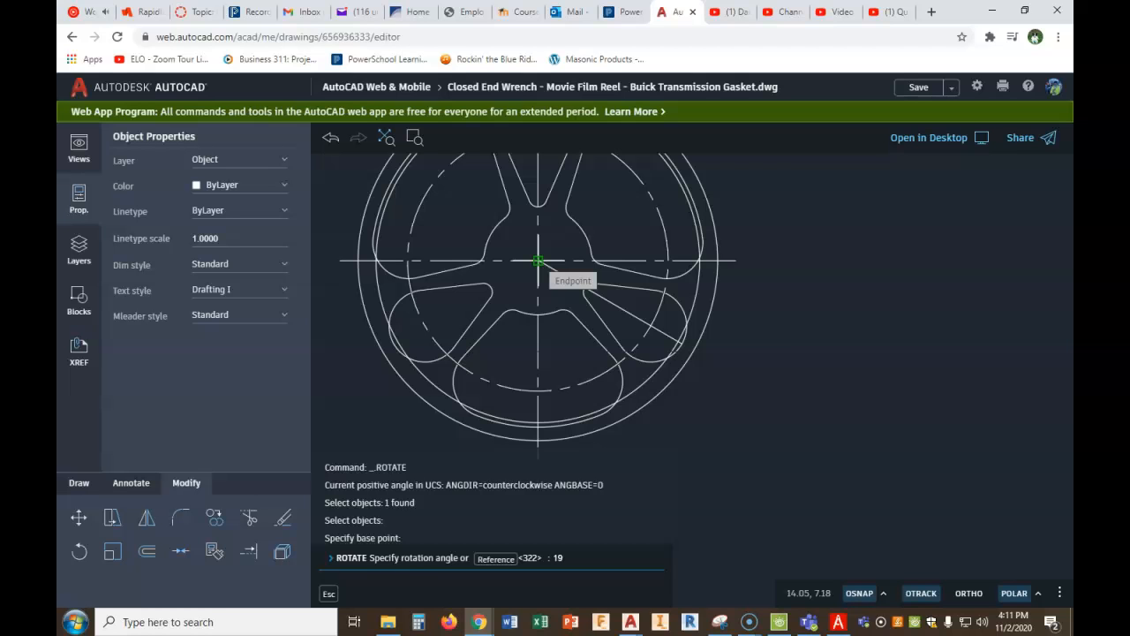
type("19")
key("Return")
- Draw a .25 diameter hole where the rotated line crosses the construction circle
scroll(696, 291, "up", 3)
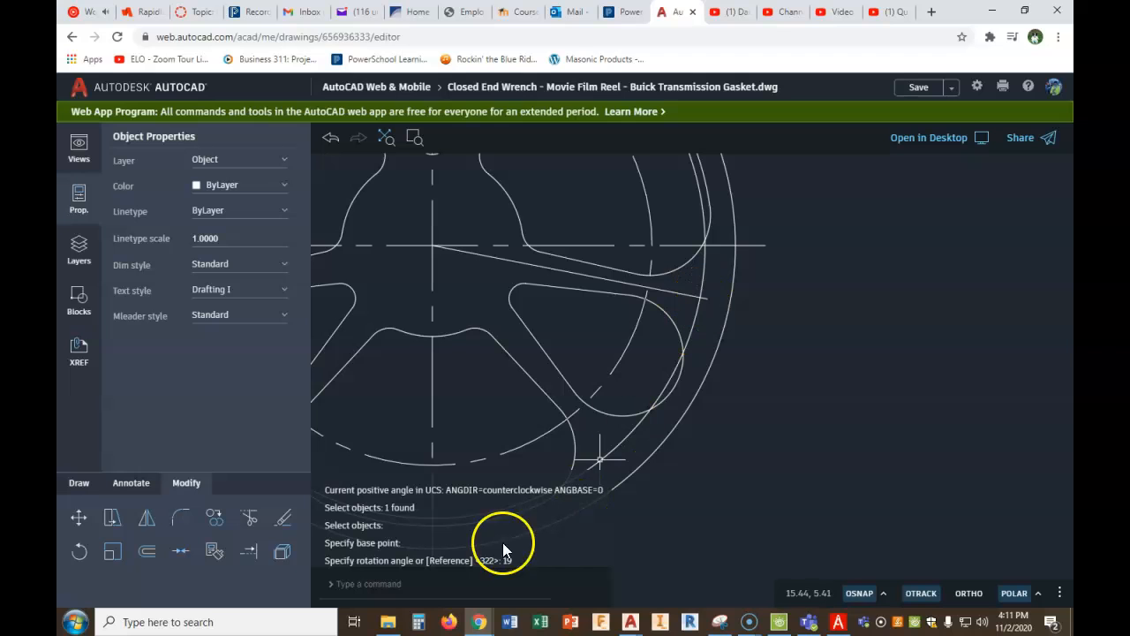
left_click(79, 483)
left_click(114, 519)
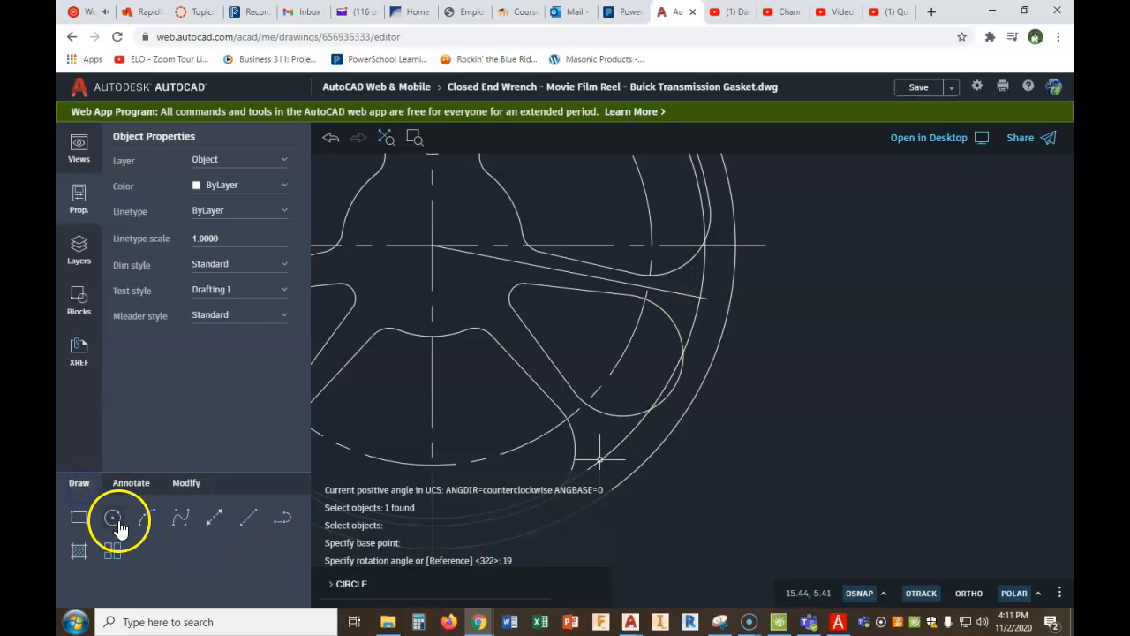
left_click(698, 297)
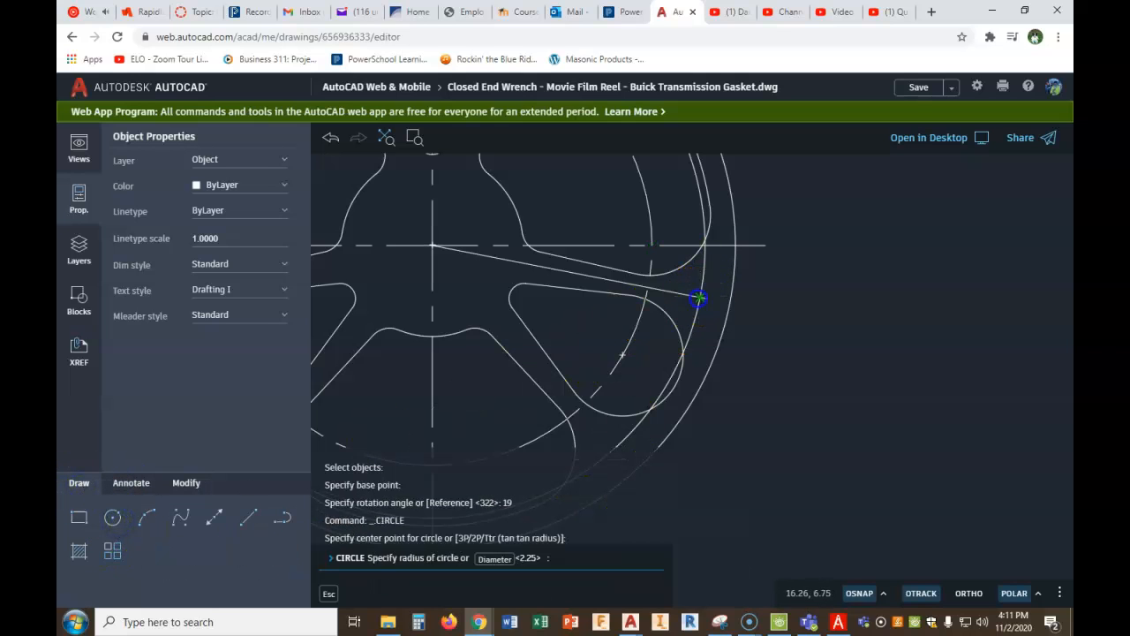
left_click(495, 559)
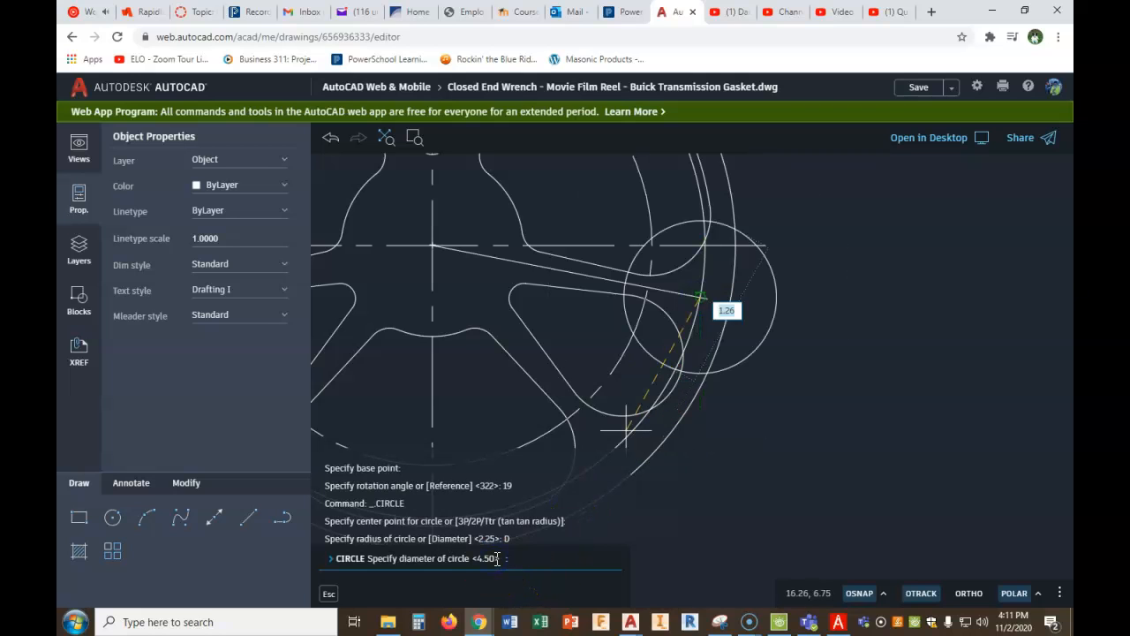
key("Return")
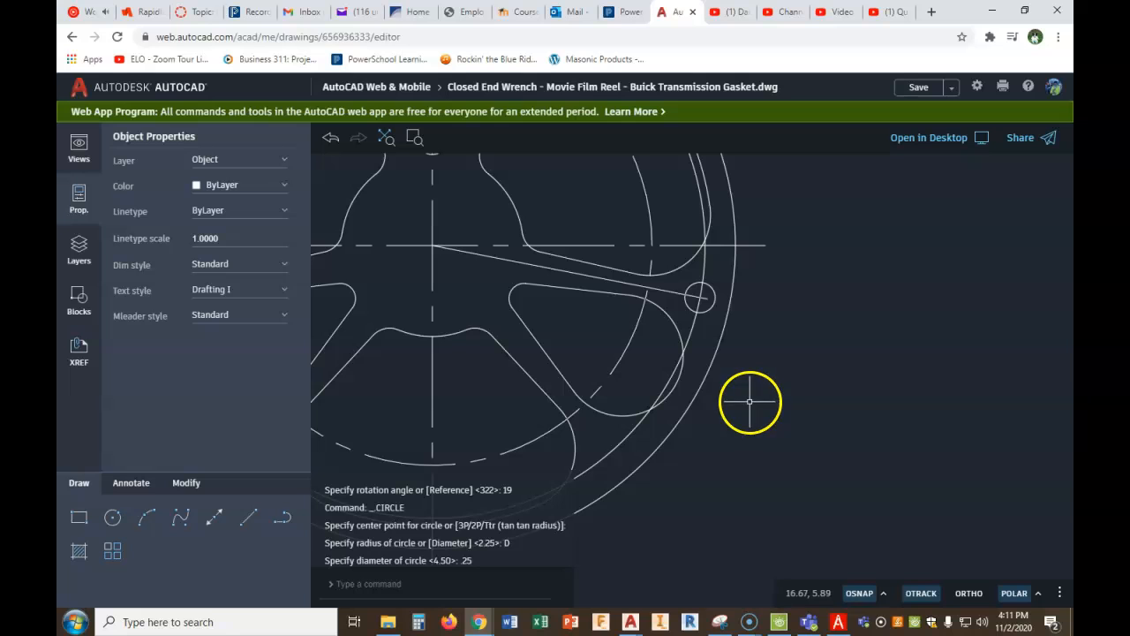
- Delete the rotated construction line and the 4.5 diameter construction circle
left_click(591, 277)
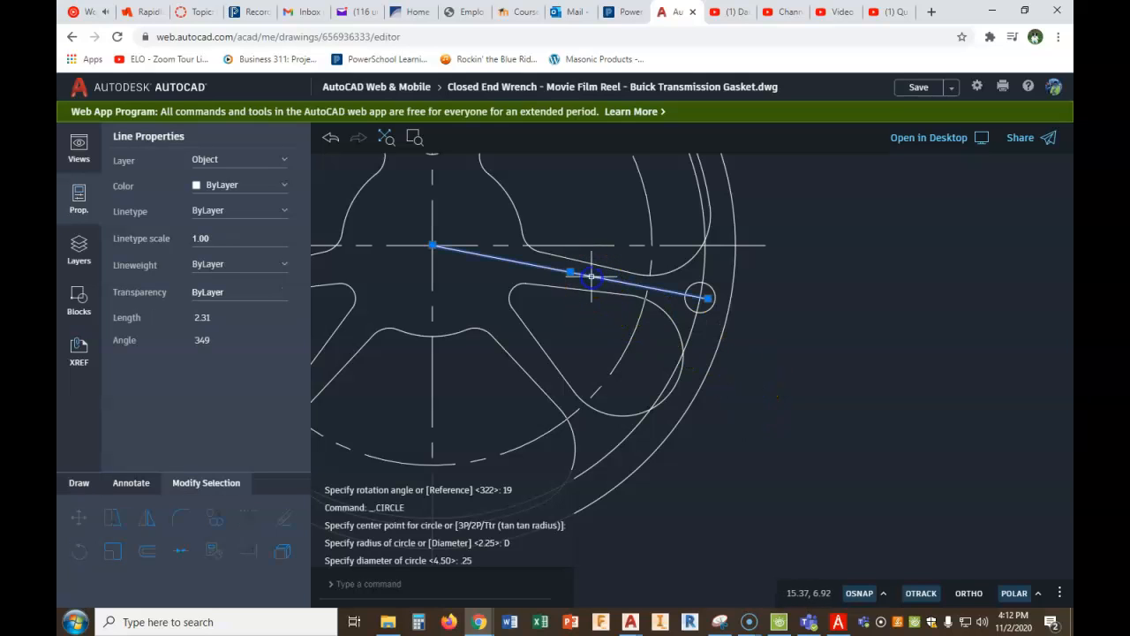
key("Delete")
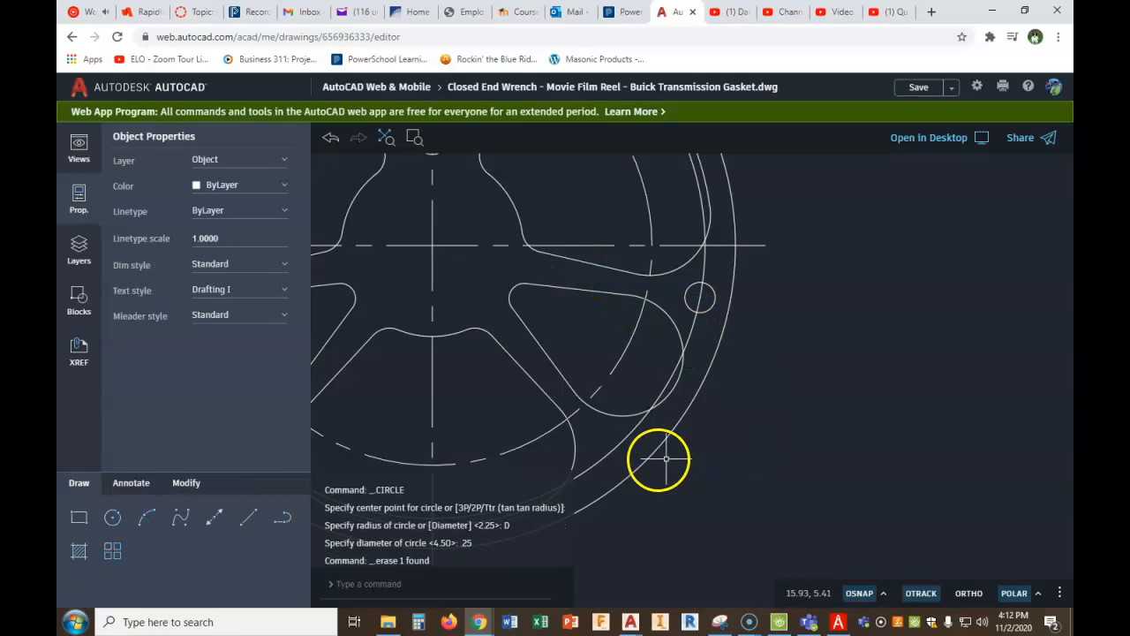
left_click(666, 387)
key("Delete")
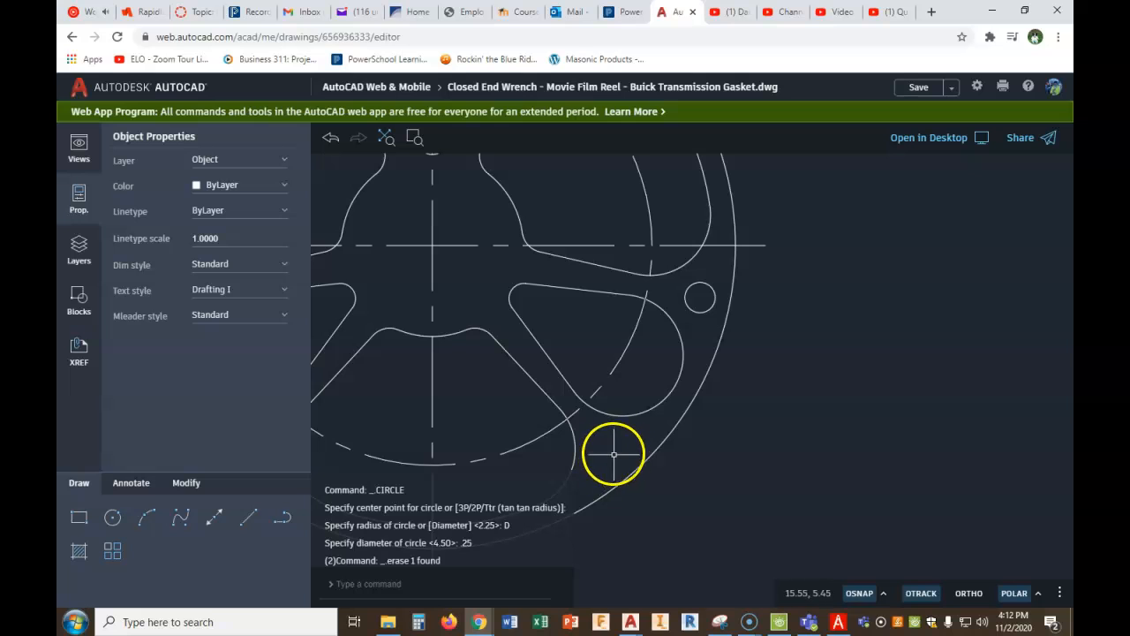
- Mirror the .25 diameter hole about the line from the reel's center through the lower-right slot's outer midpoint, keeping the original
left_click(187, 483)
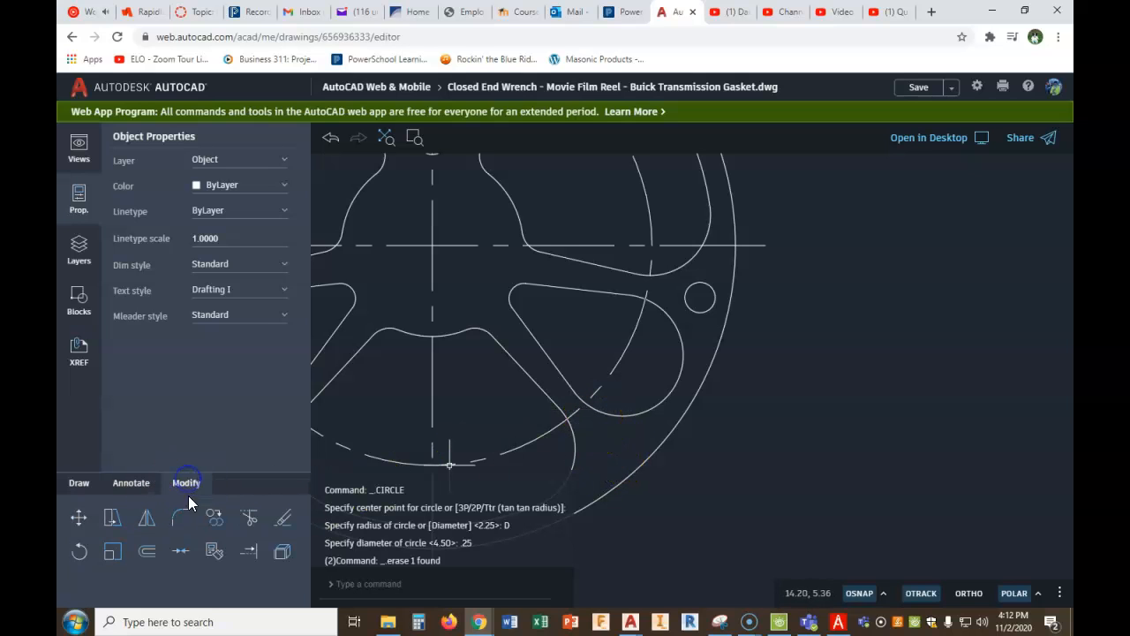
left_click(150, 522)
left_click(690, 287)
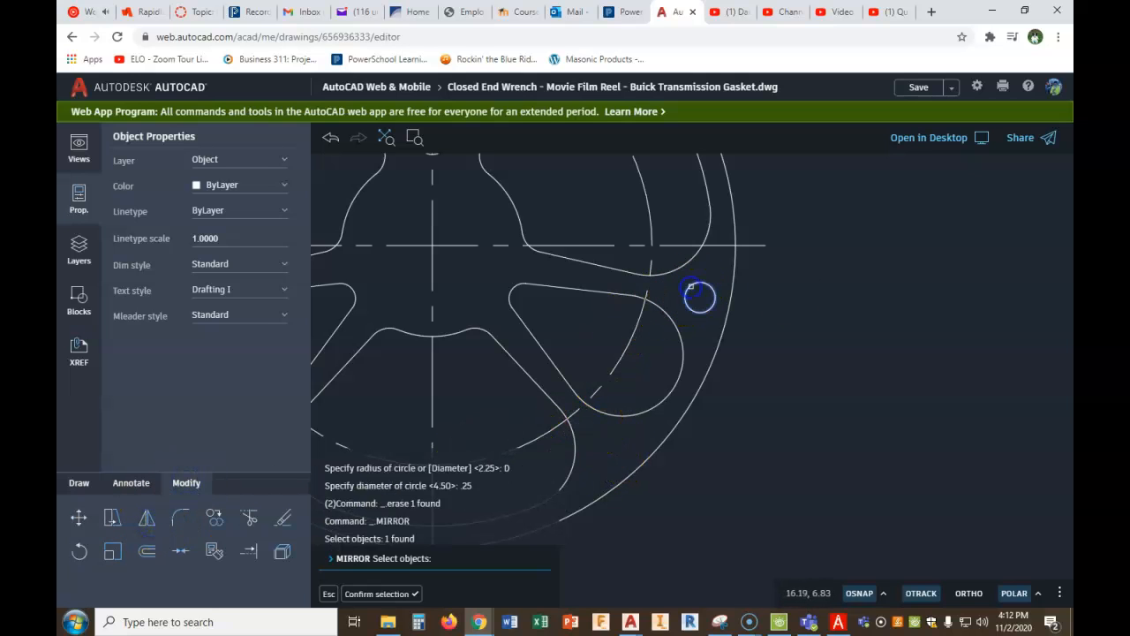
right_click(837, 286)
left_click(839, 296)
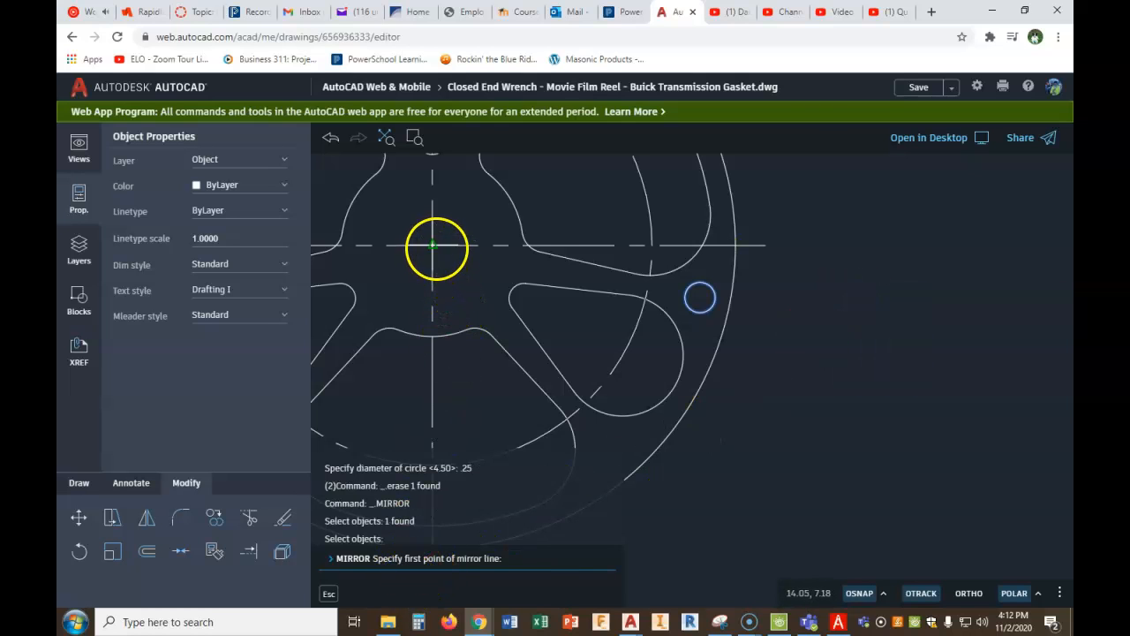
left_click(433, 245)
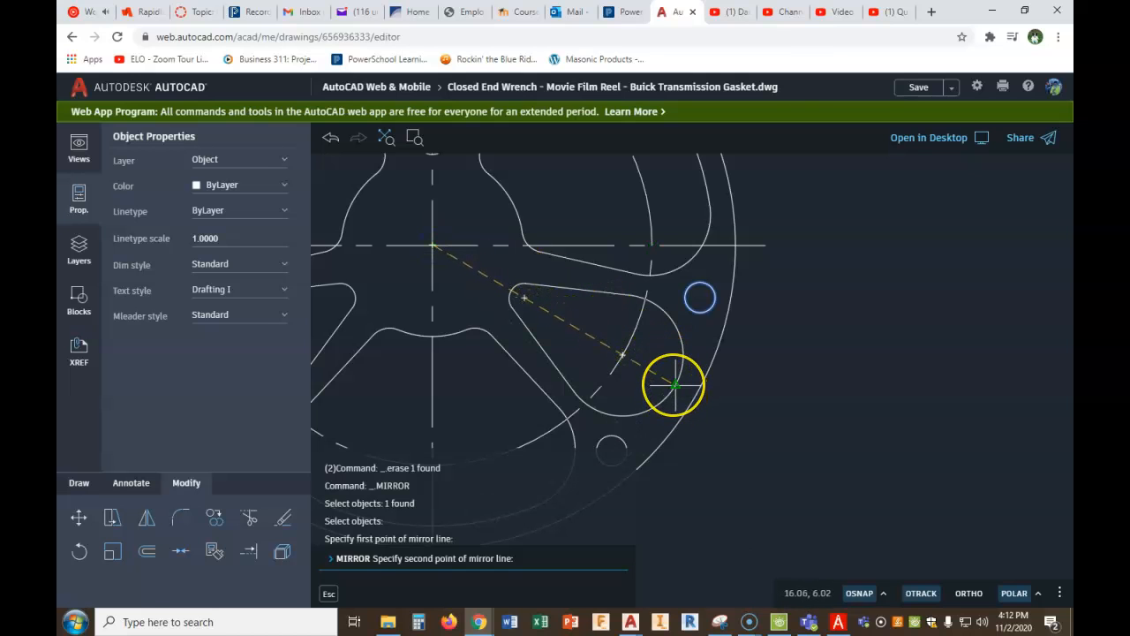
left_click(675, 384)
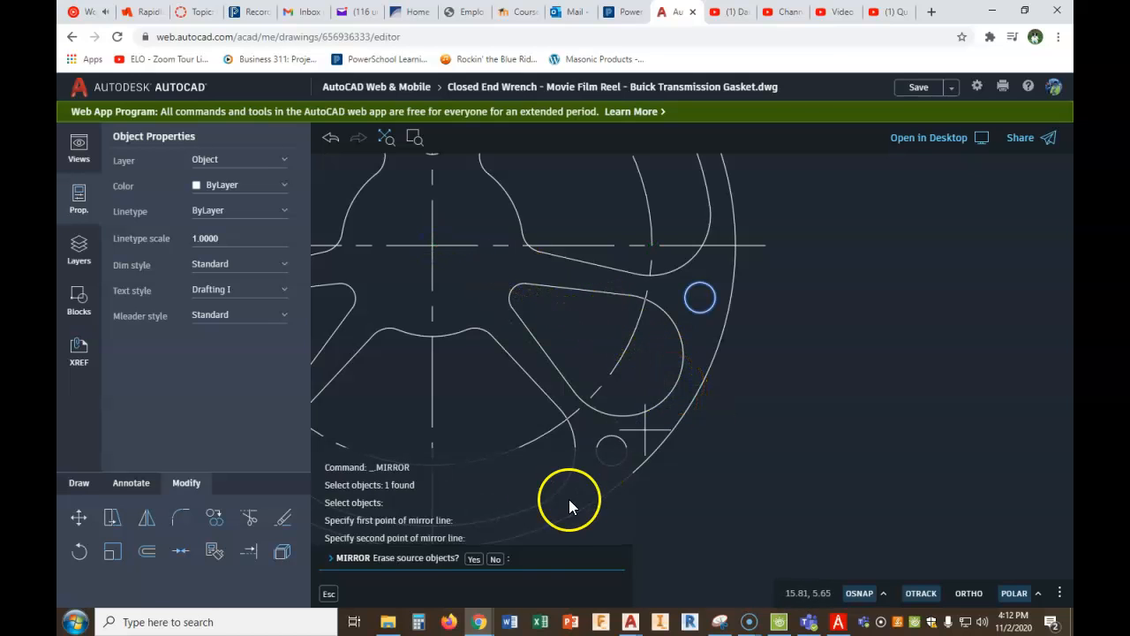
left_click(496, 560)
- Create a polar array of the two .25 diameter holes about the reel's center with 3 items
scroll(727, 442, "down", 3)
scroll(750, 394, "up", 1)
scroll(770, 389, "down", 1)
scroll(784, 411, "down", 1)
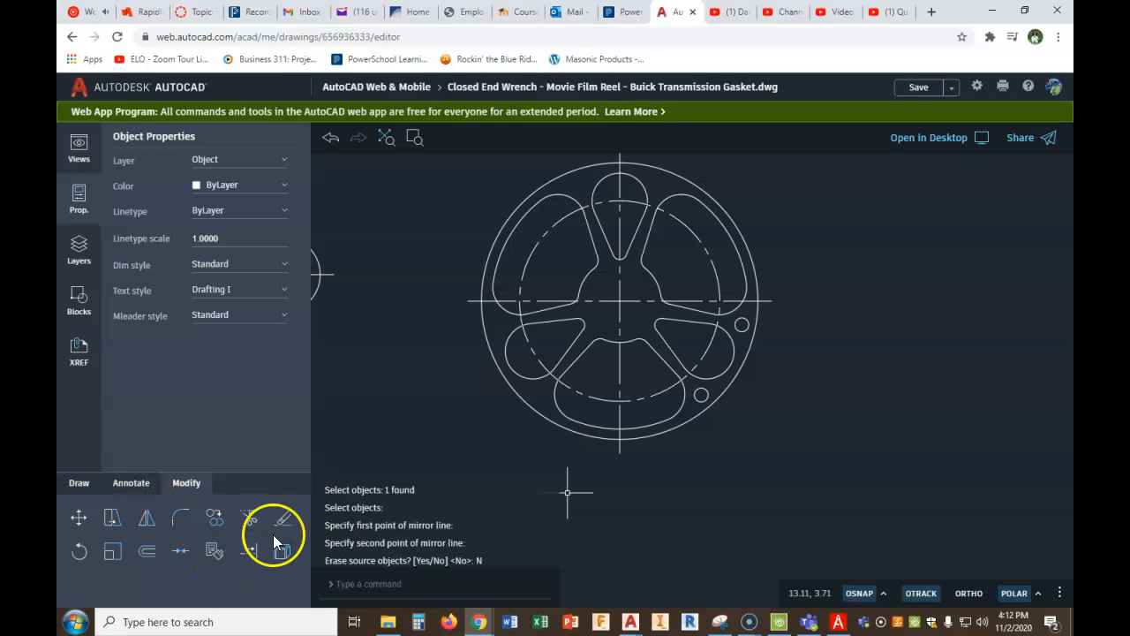
type("ARR")
left_click(372, 508)
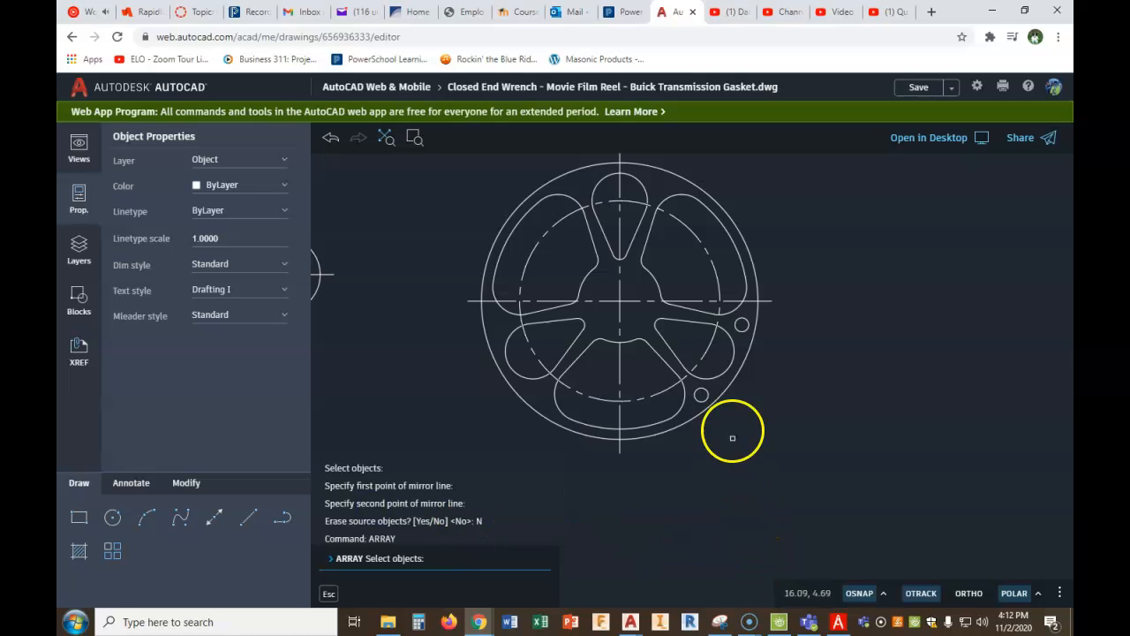
left_click(701, 394)
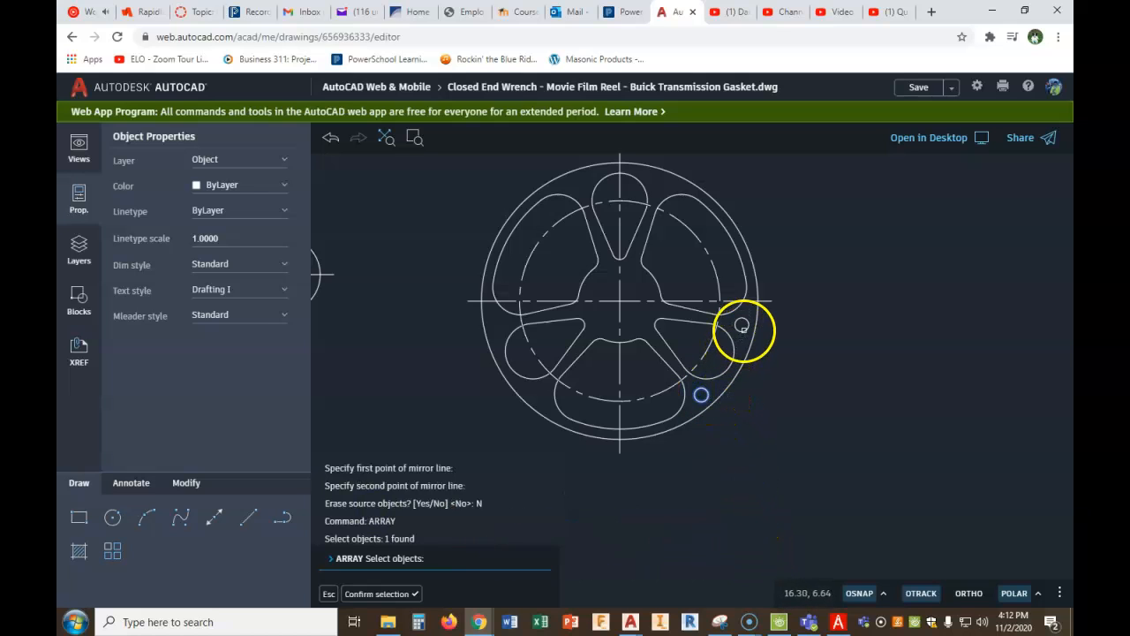
left_click(742, 325)
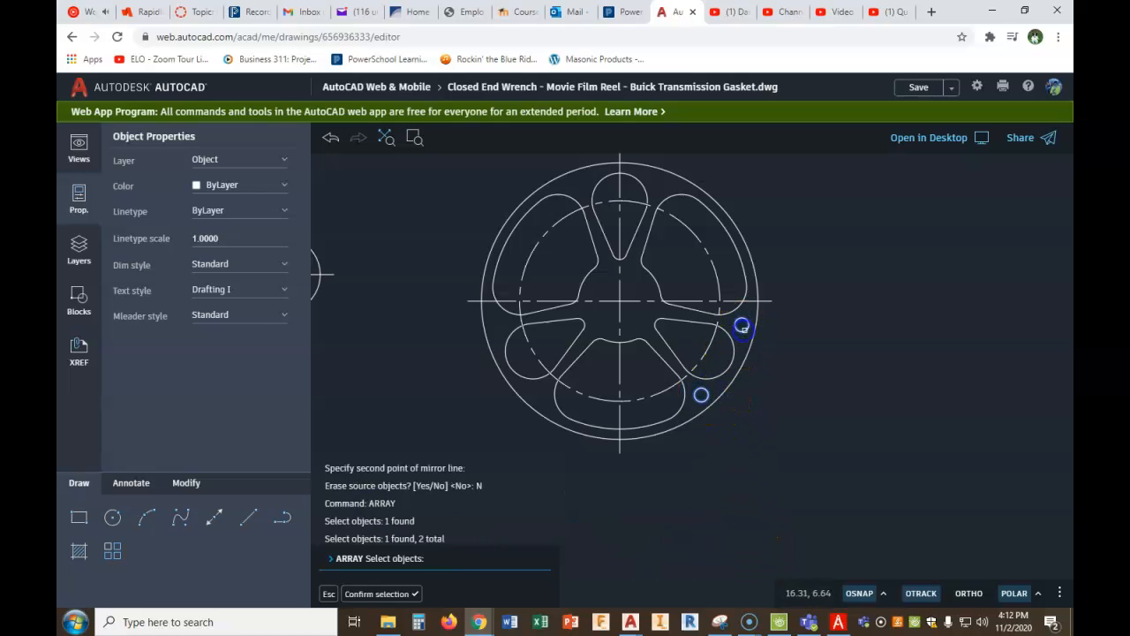
right_click(846, 355)
left_click(864, 373)
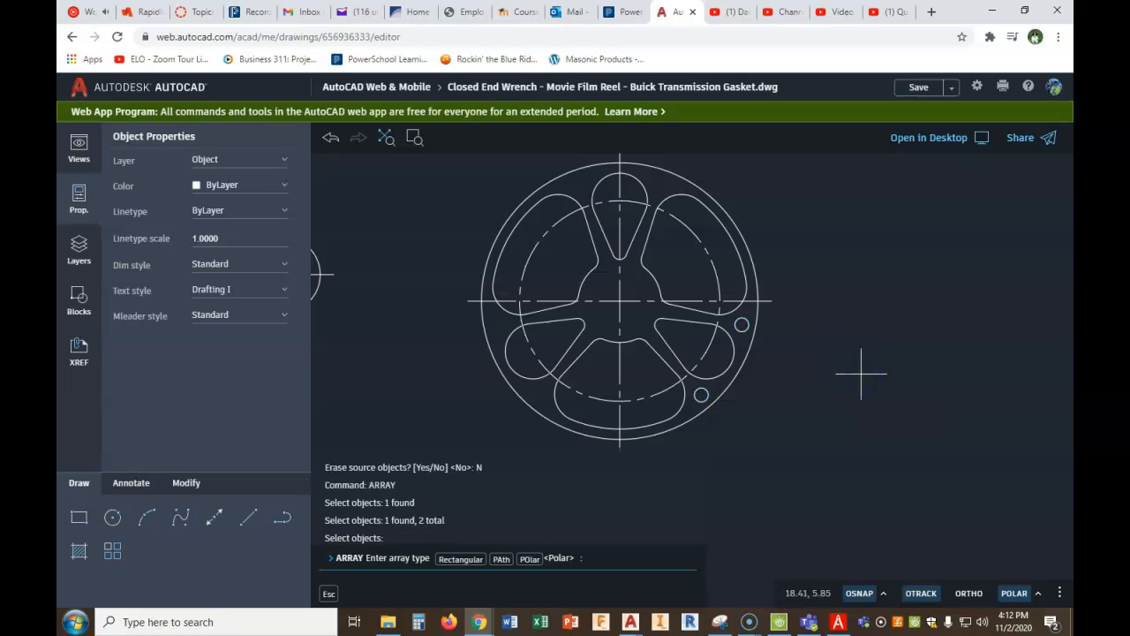
left_click(529, 559)
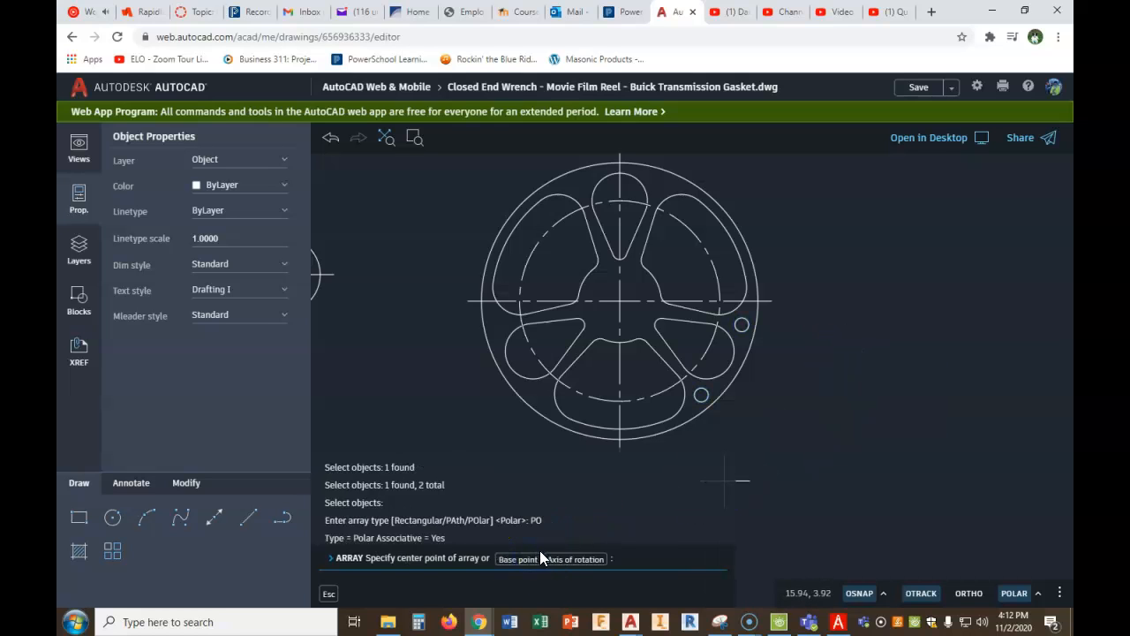
left_click(620, 301)
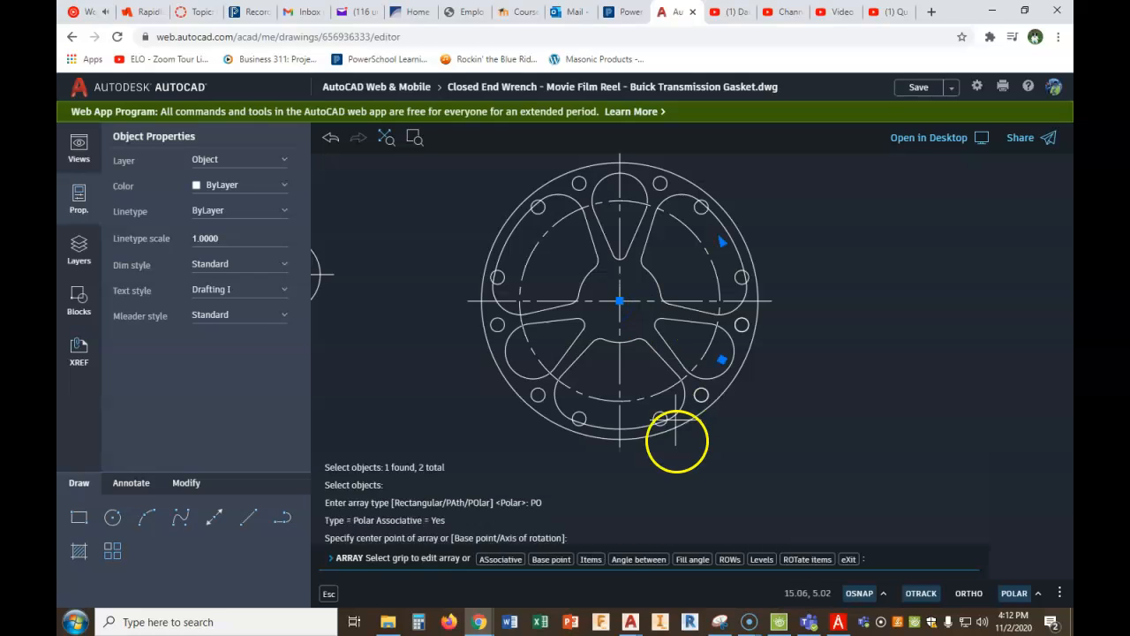
left_click(589, 560)
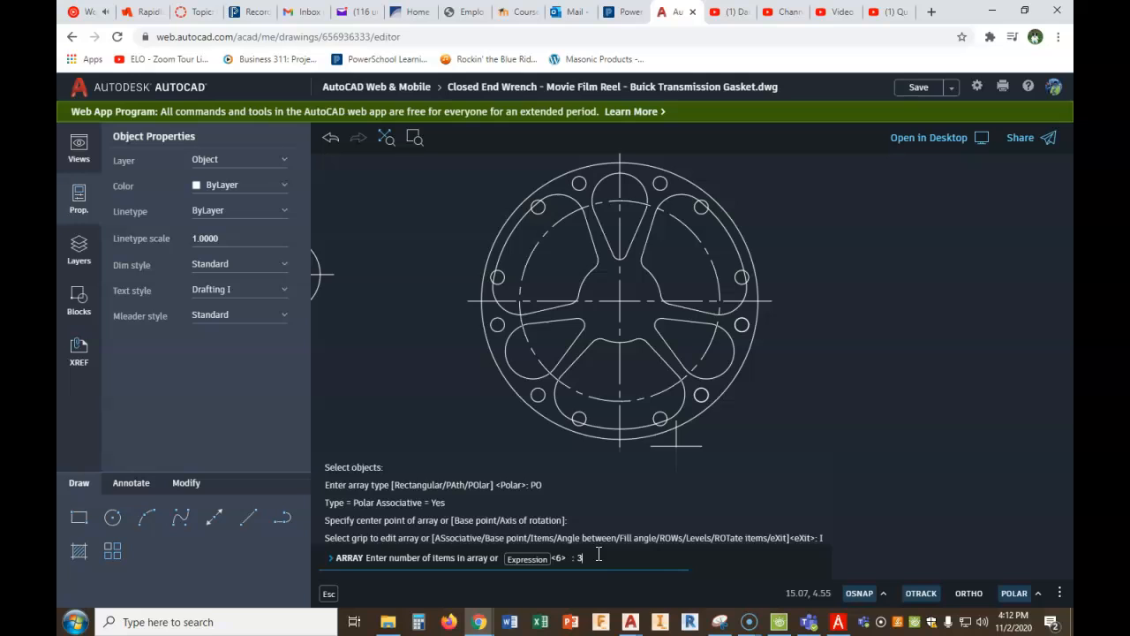
key("Return")
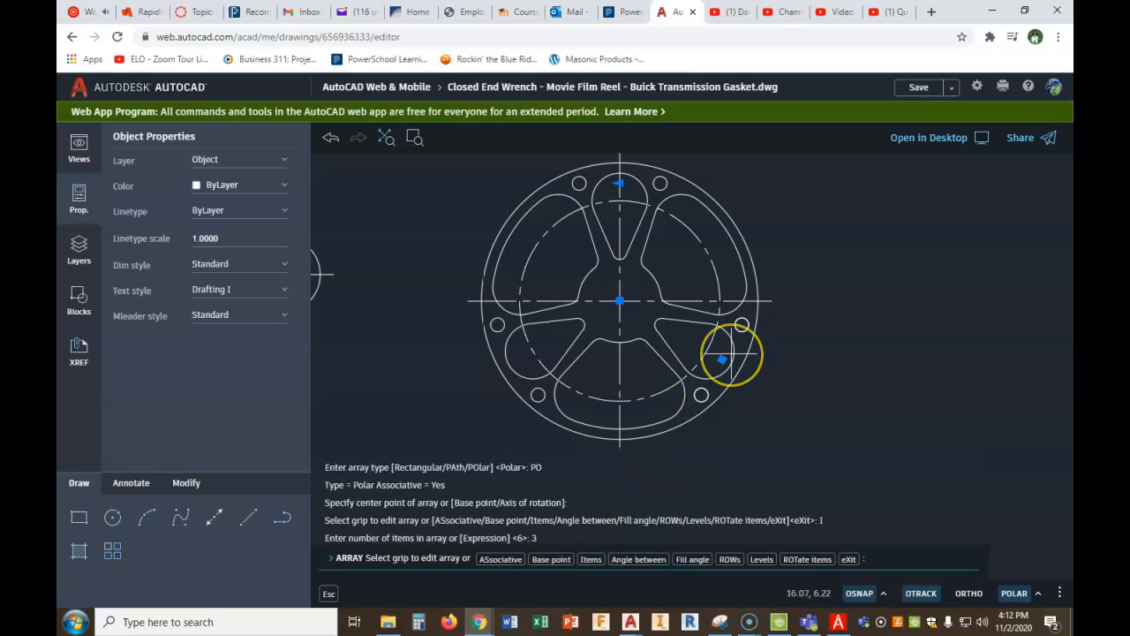
key("Return")
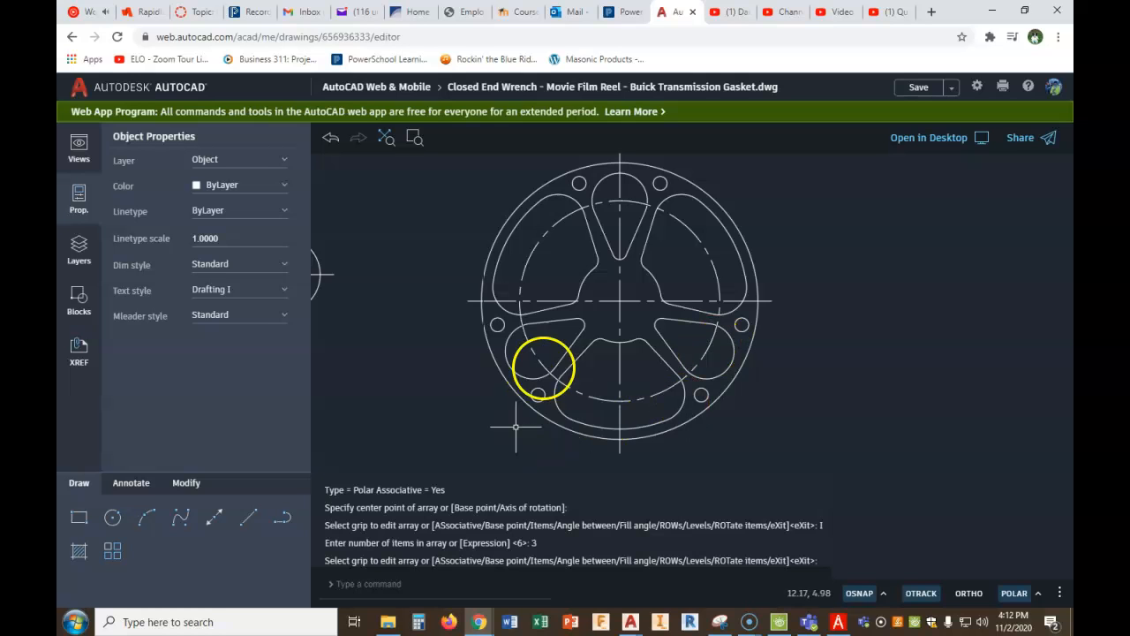
left_click(186, 482)
left_click(215, 521)
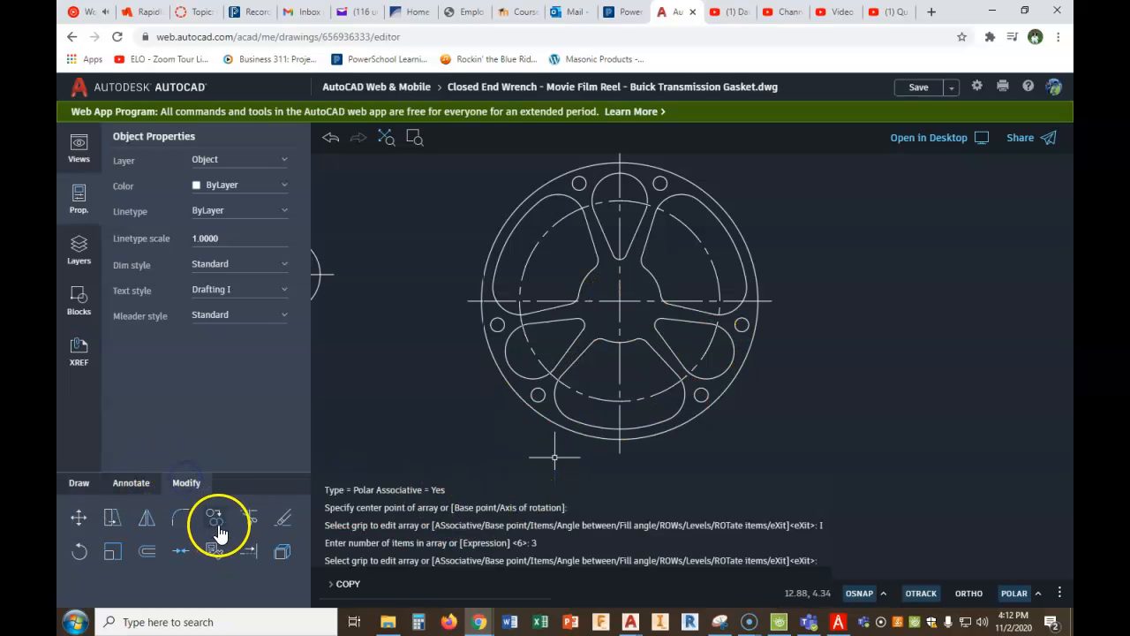
left_click(498, 325)
right_click(498, 328)
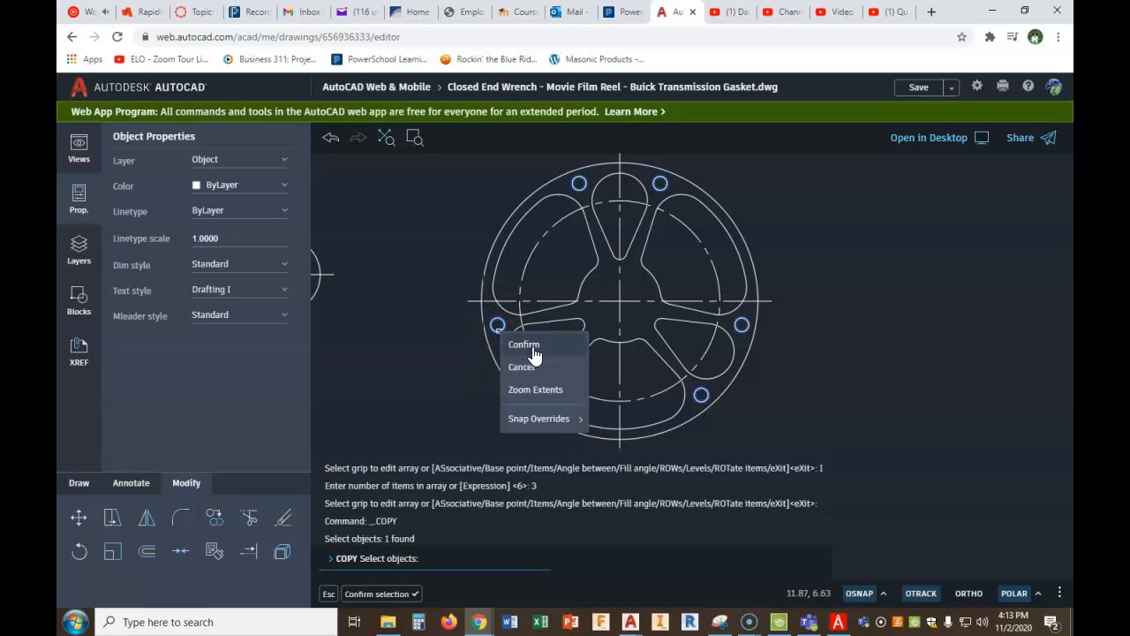
left_click(526, 344)
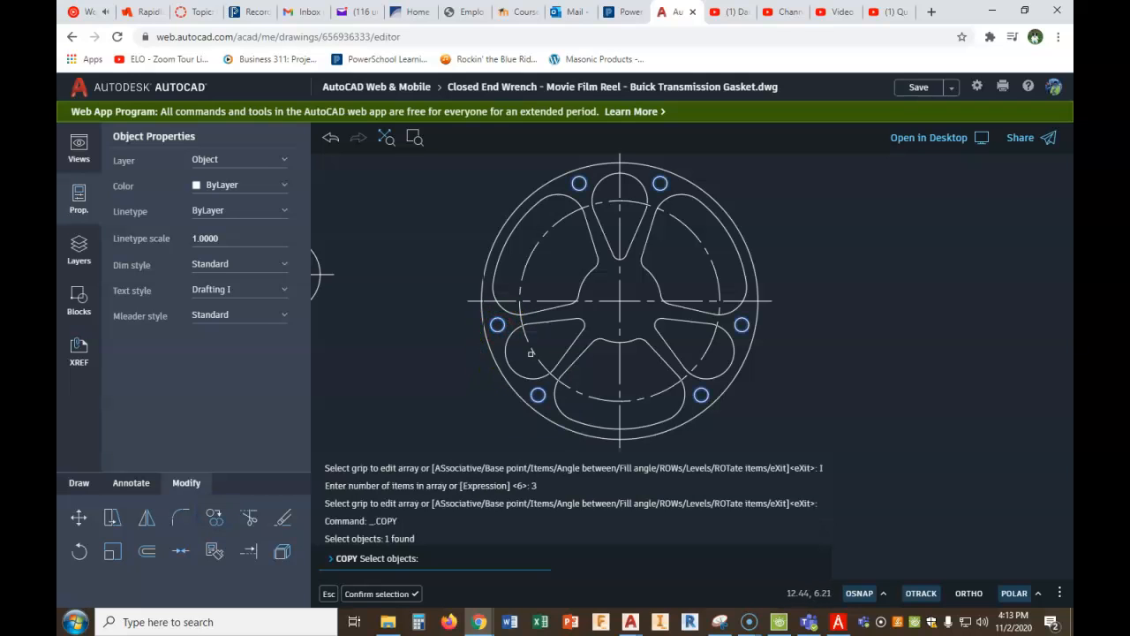
- Draw a .25 diameter circle at the reel's center for the center hole
left_click(79, 483)
left_click(112, 517)
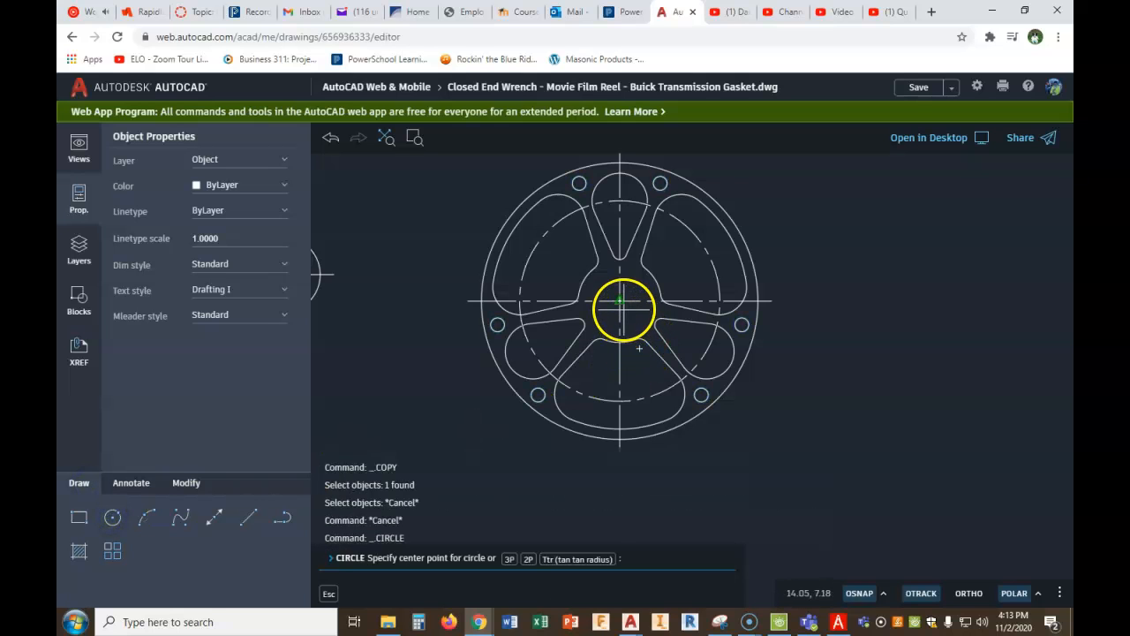
left_click(620, 301)
left_click(495, 558)
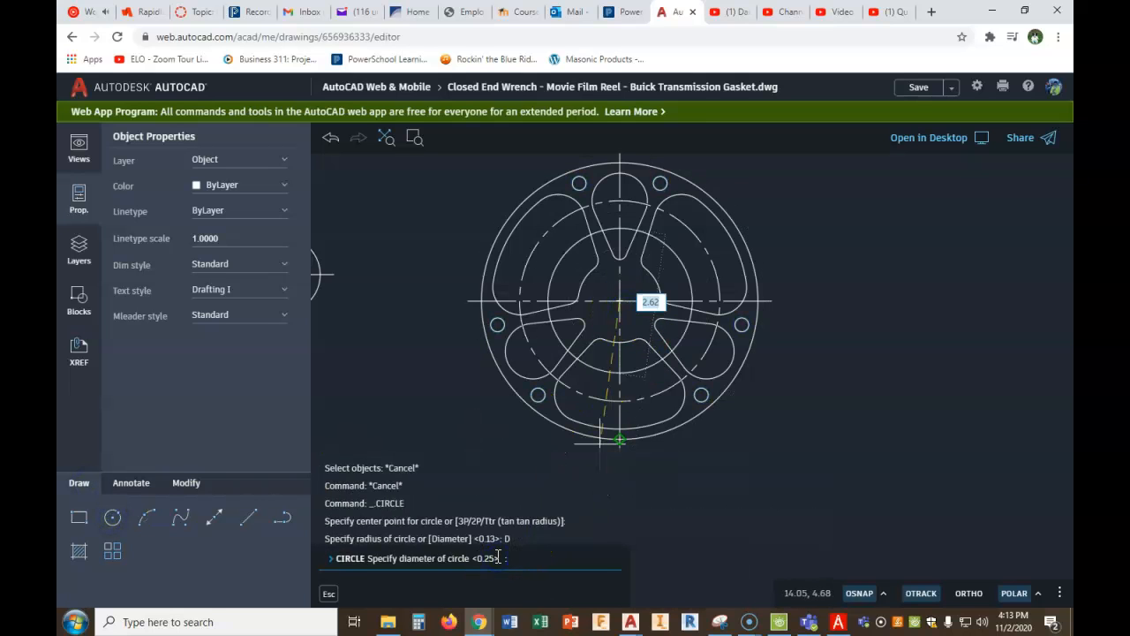
type(".25")
key("Return")
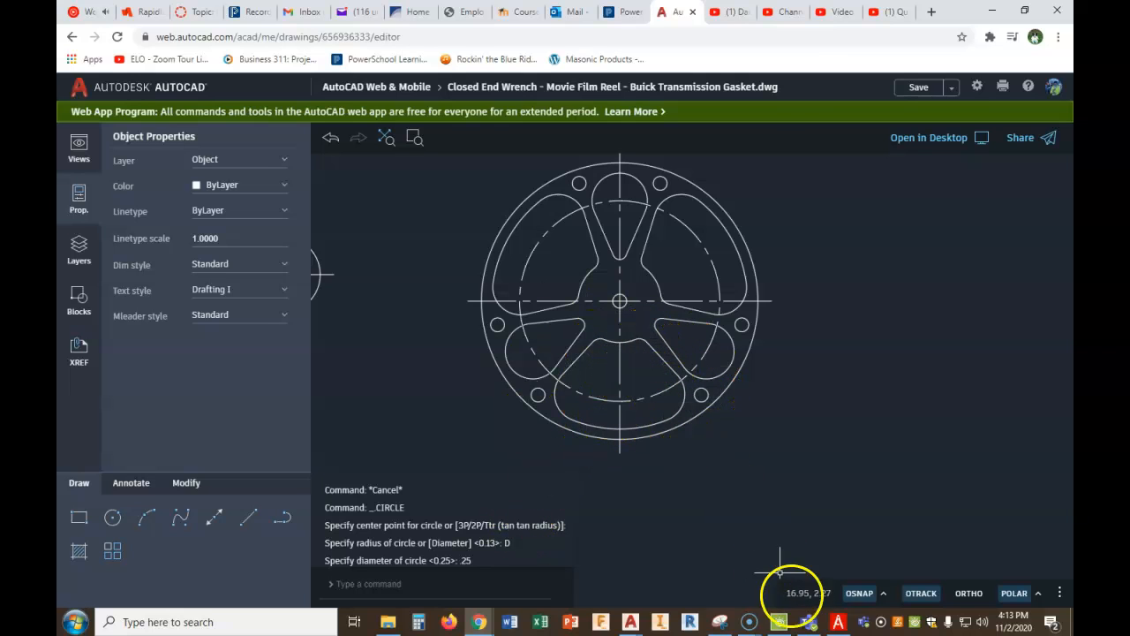
- Check the film reel figure in the PDF, return to the AutoCAD drawing and draw a 1 diameter circle at the reel's center
left_click(836, 622)
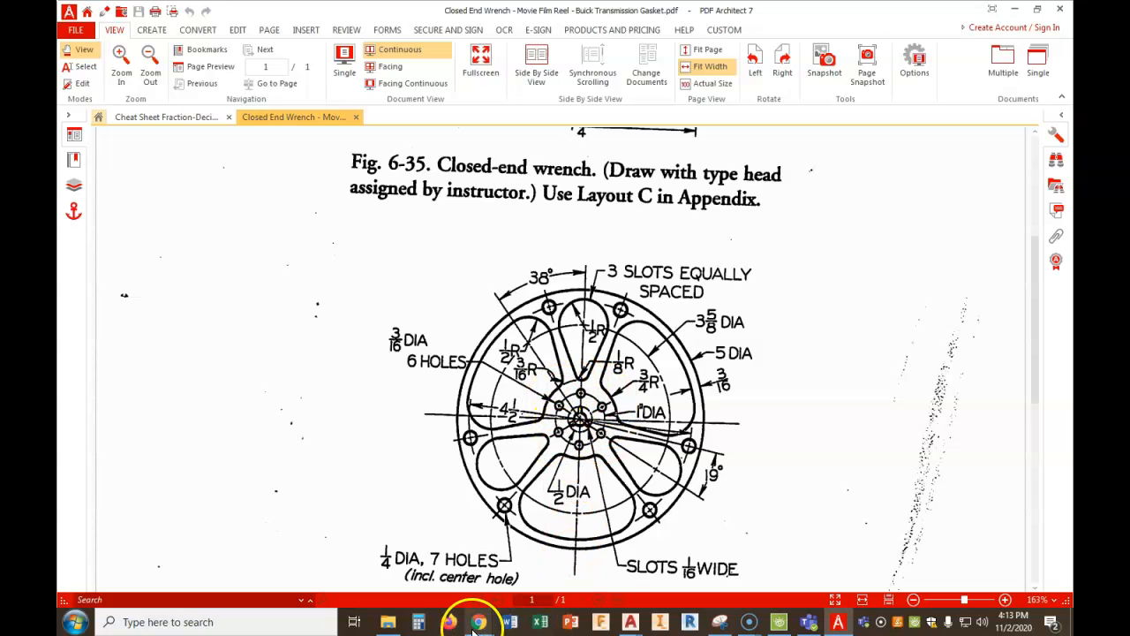
mouse_move(479, 622)
left_click(477, 549)
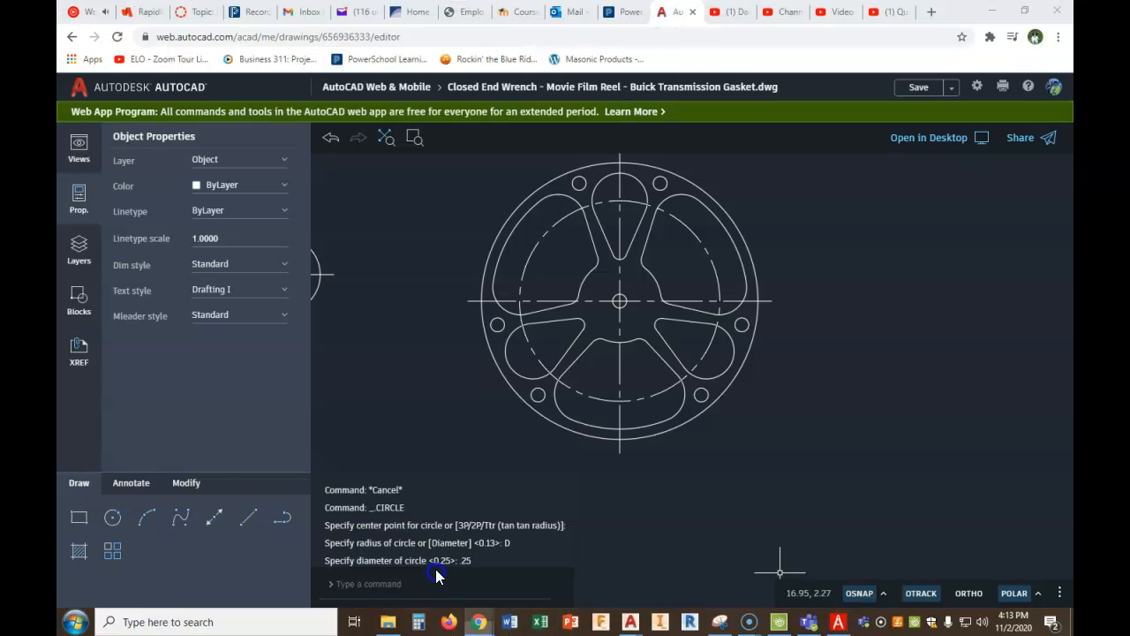
left_click(112, 517)
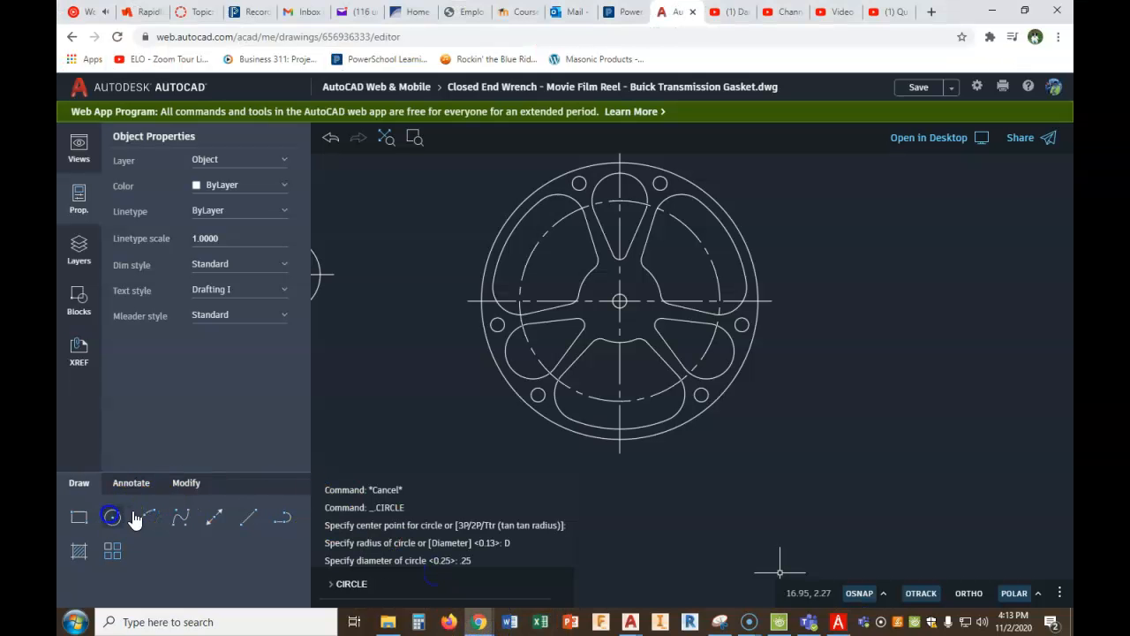
left_click(620, 301)
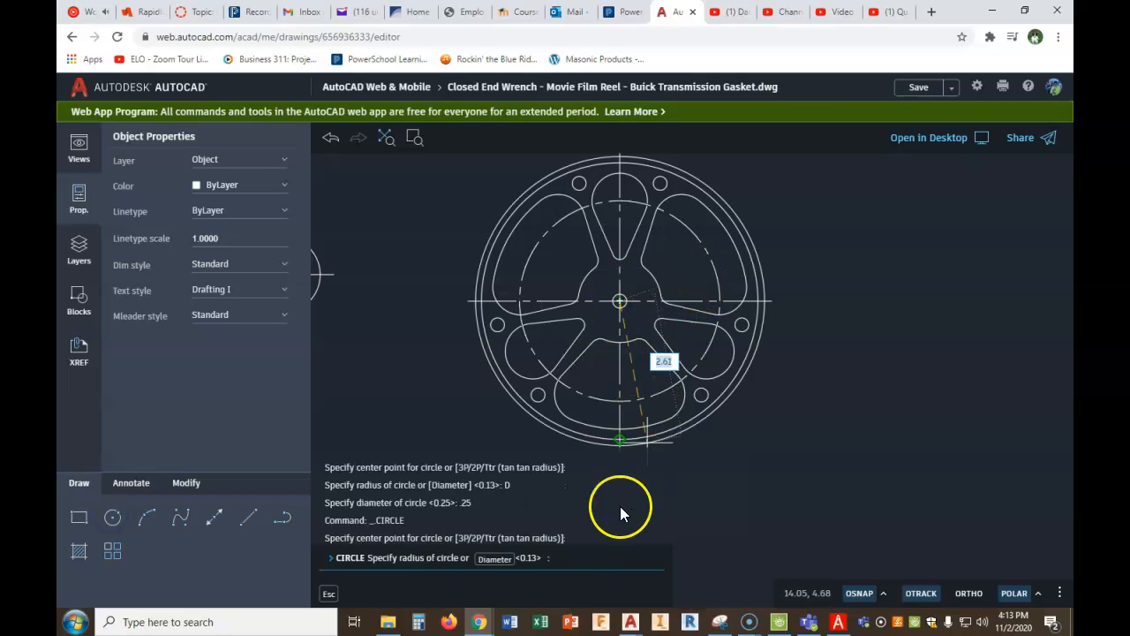
left_click(494, 559)
type("1")
key("Return")
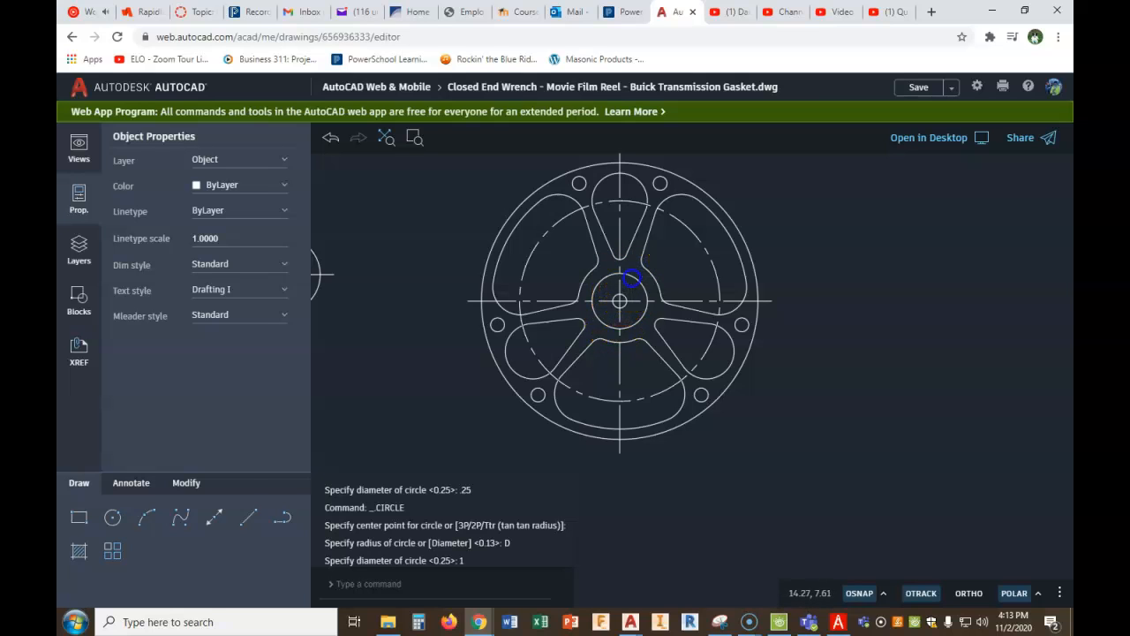
- Change the 1 diameter circle to the Center layer and deselect it
left_click(631, 278)
left_click(284, 160)
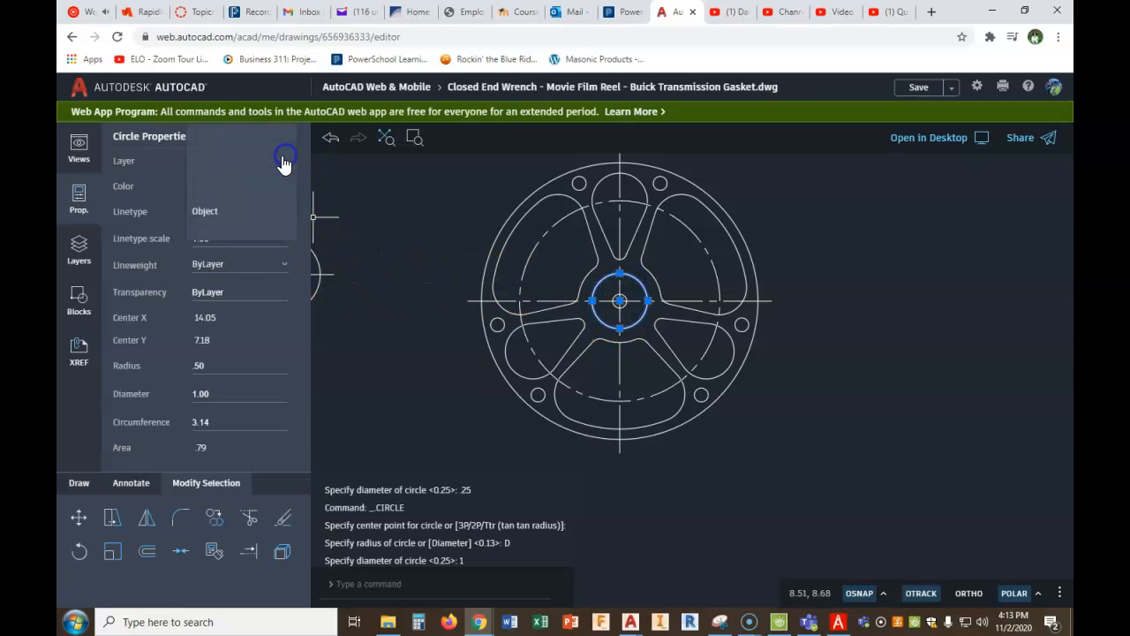
left_click(253, 165)
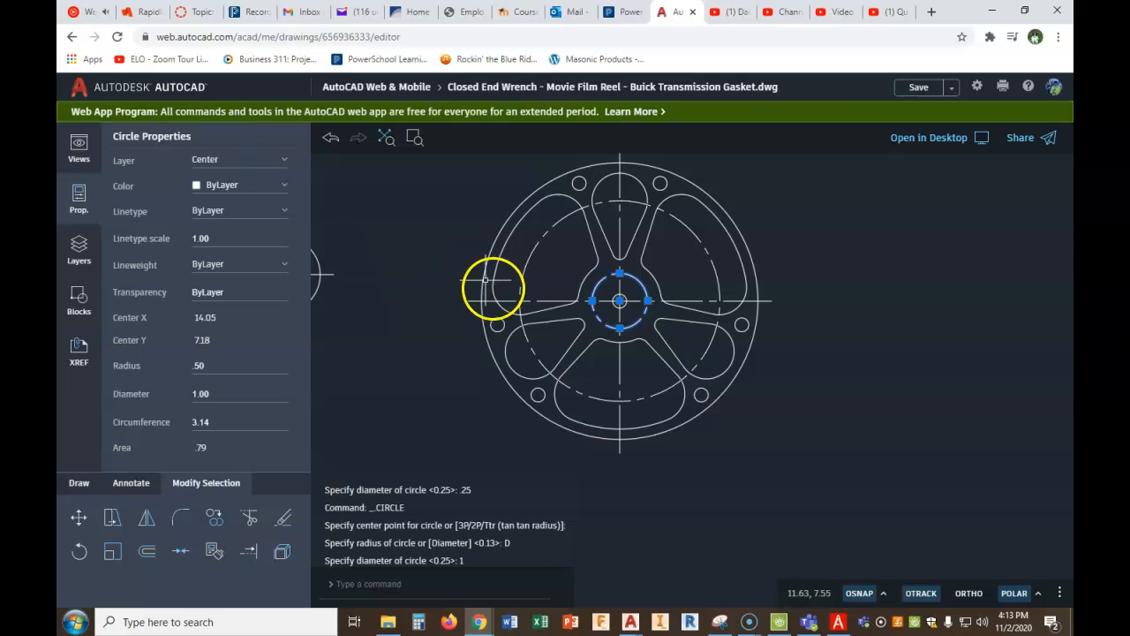
key("Escape")
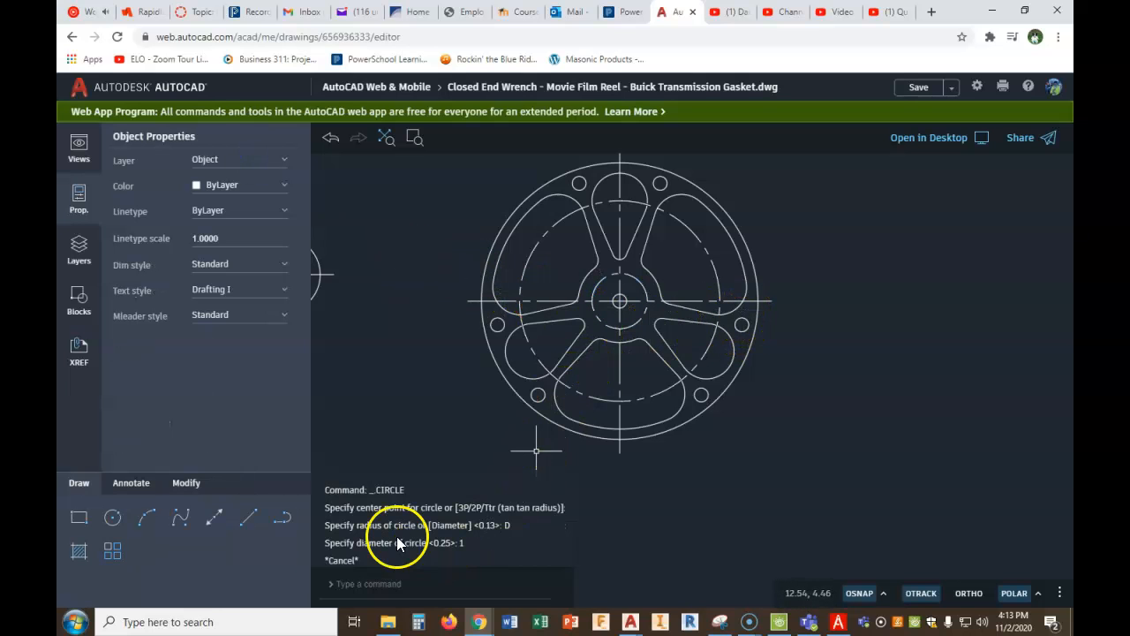
- Draw a 3/16 diameter hole at the top quadrant of the 1 diameter center-line circle
left_click(113, 517)
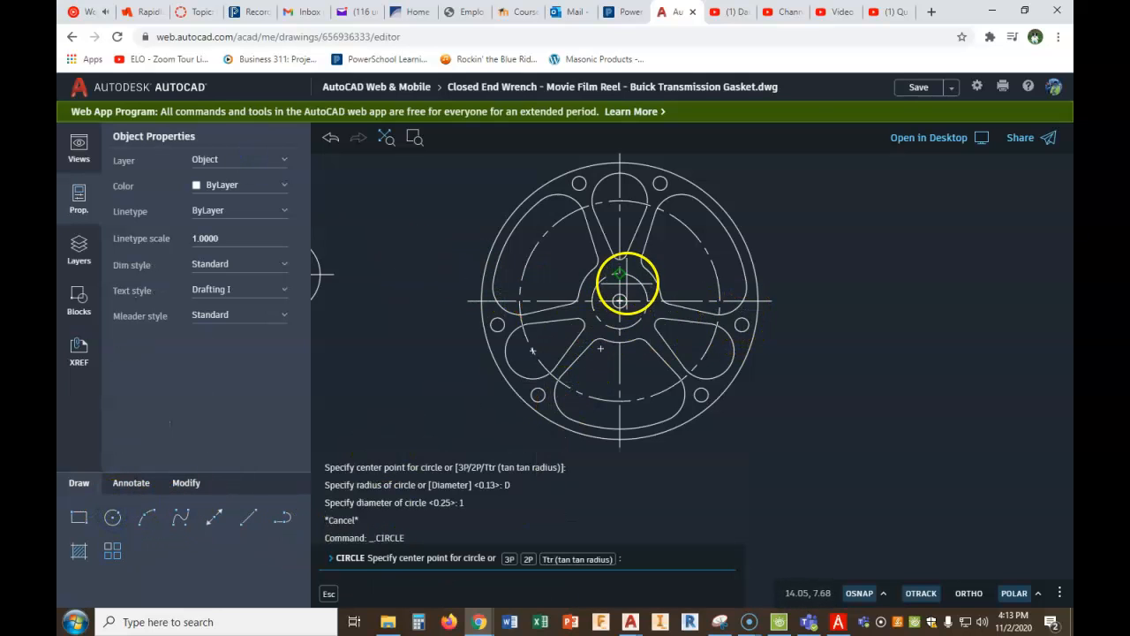
left_click(620, 274)
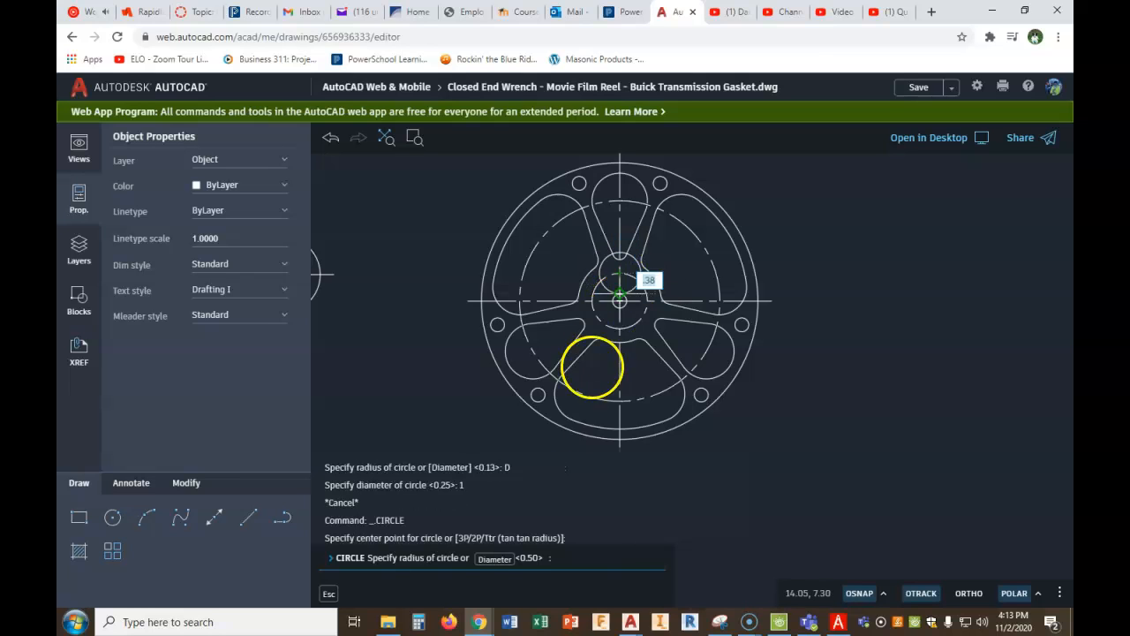
left_click(494, 560)
type("3/")
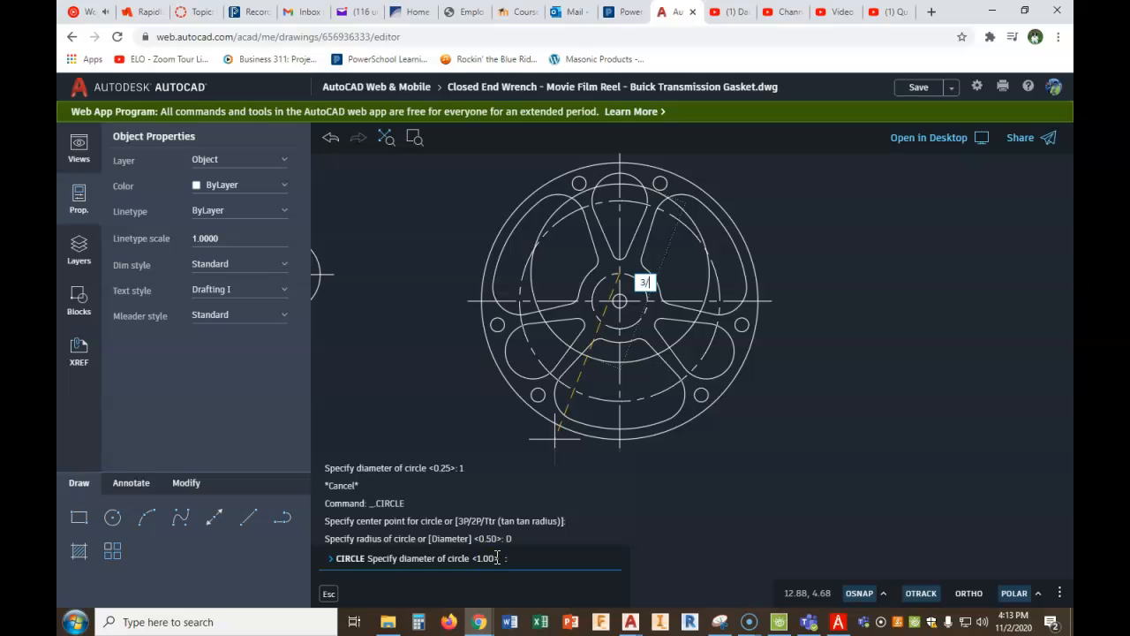
type("16")
key("Return")
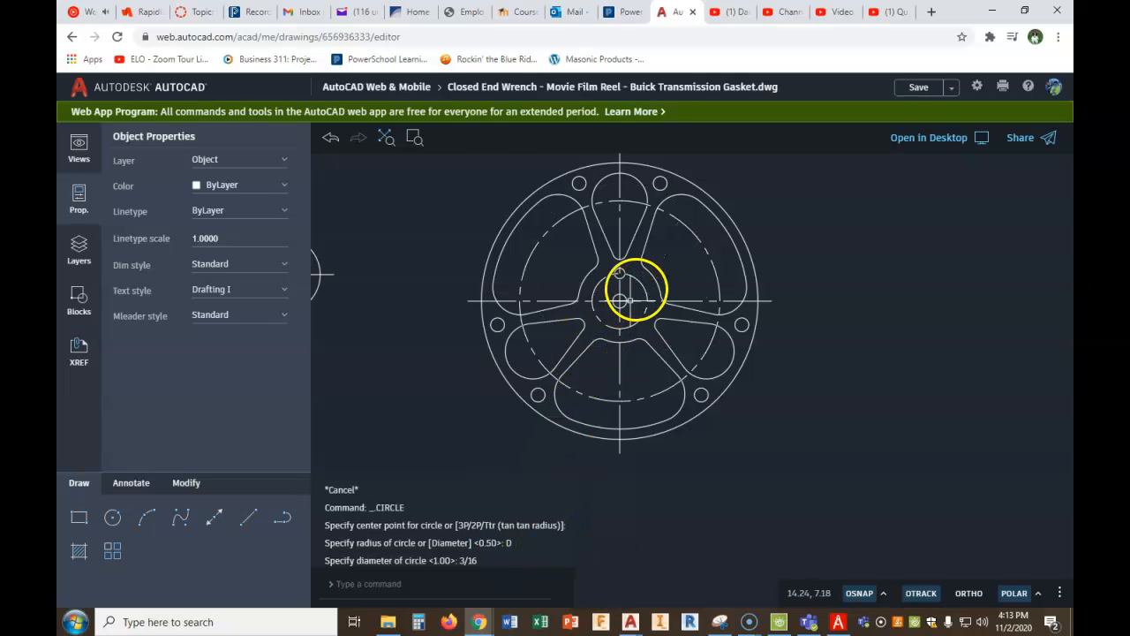
- Create a polar array of the 3/16 diameter hole around the reel's center for six evenly spaced holes
scroll(636, 290, "up", 2)
type("ARR")
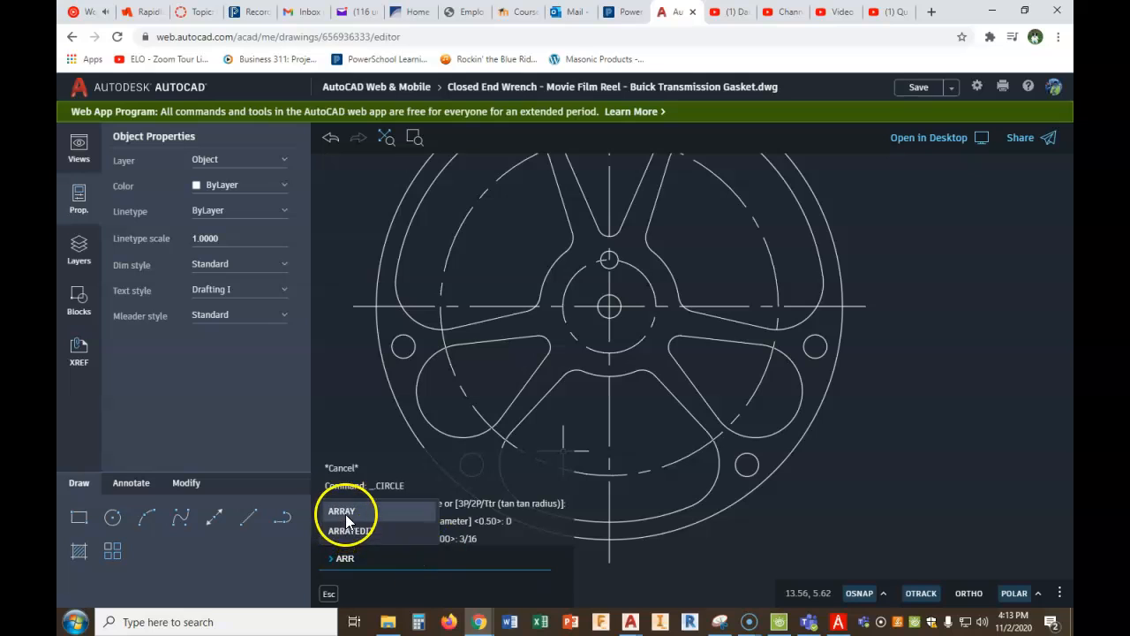
left_click(346, 513)
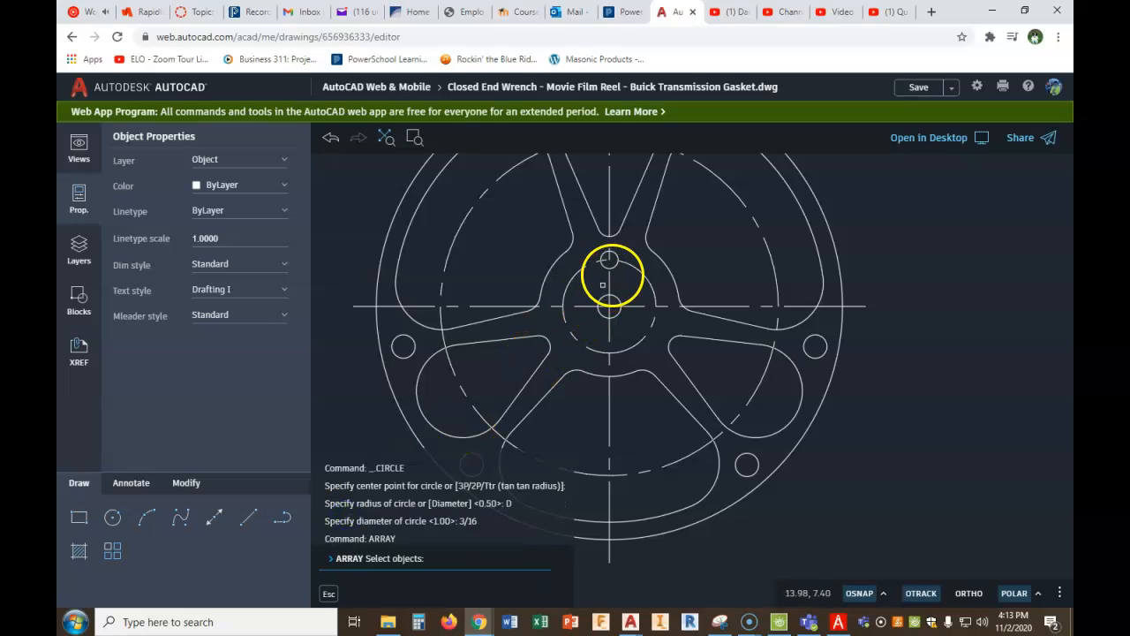
left_click(611, 259)
right_click(627, 240)
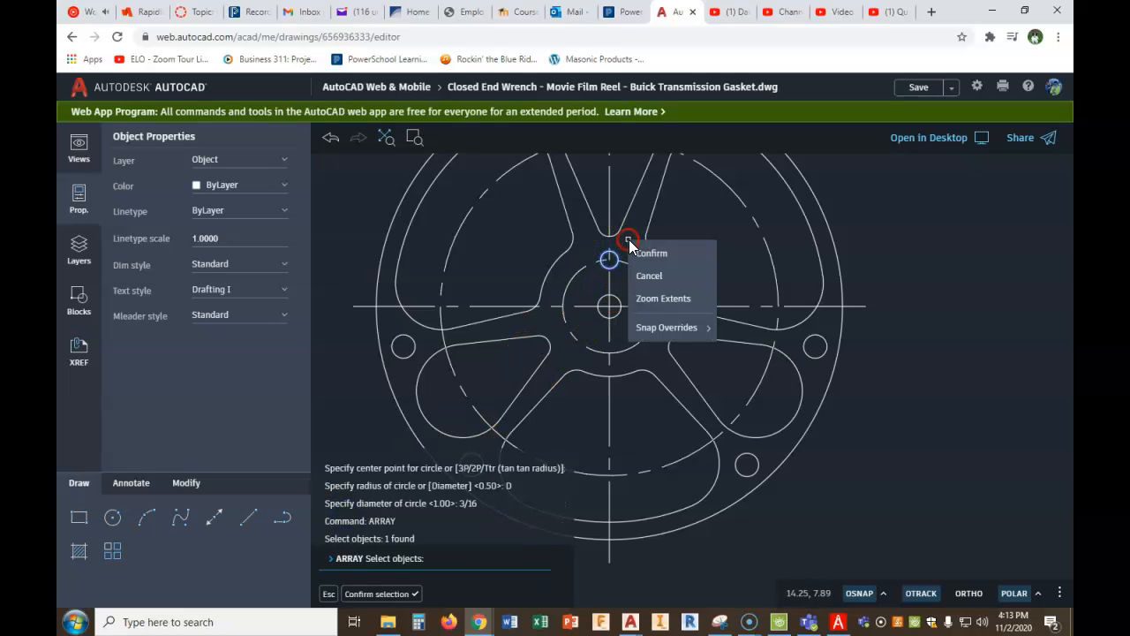
left_click(647, 255)
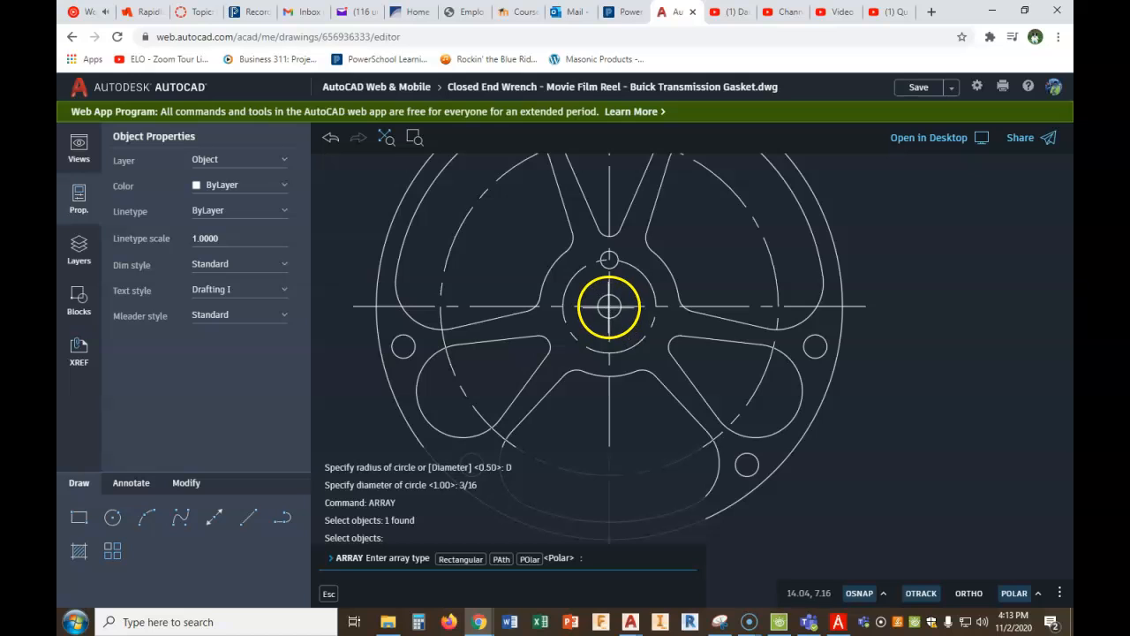
left_click(529, 559)
left_click(609, 306)
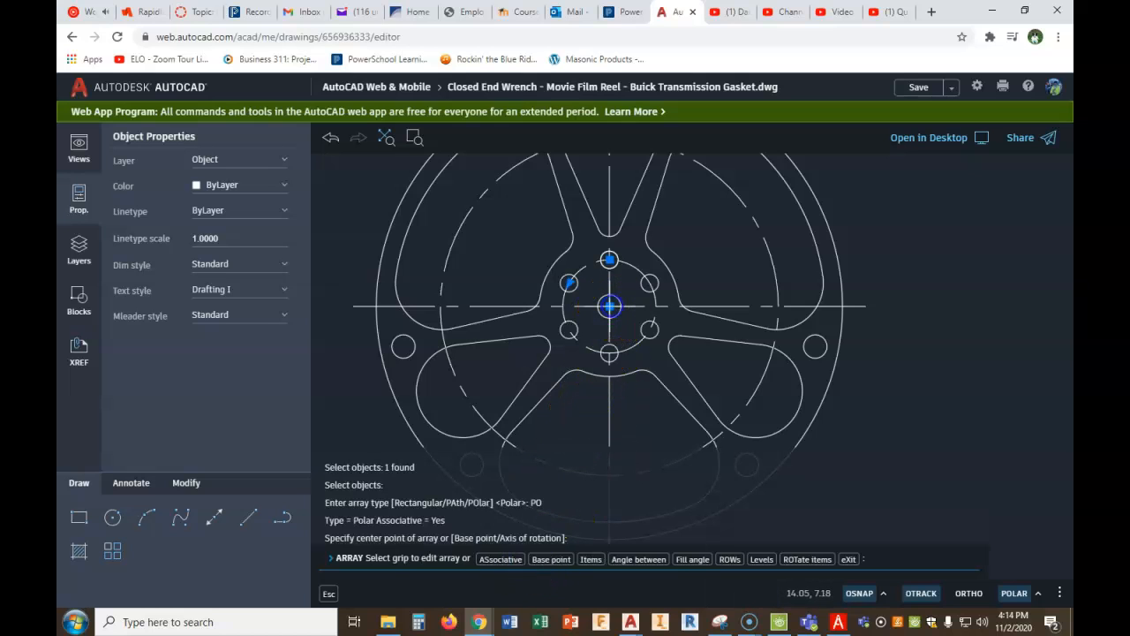
right_click(743, 277)
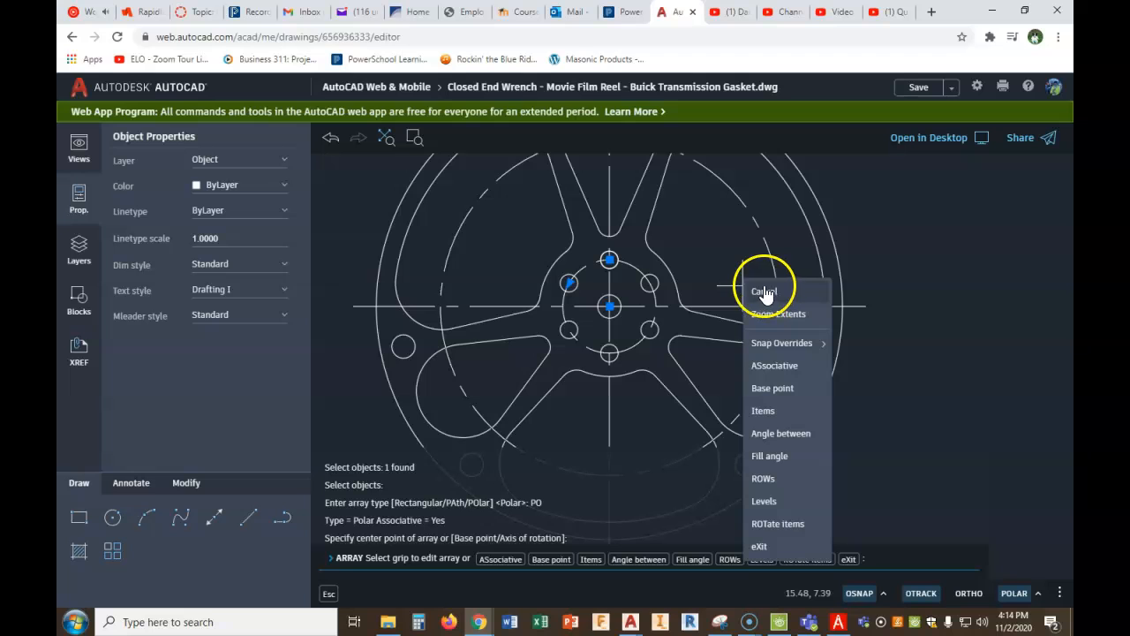
left_click(764, 293)
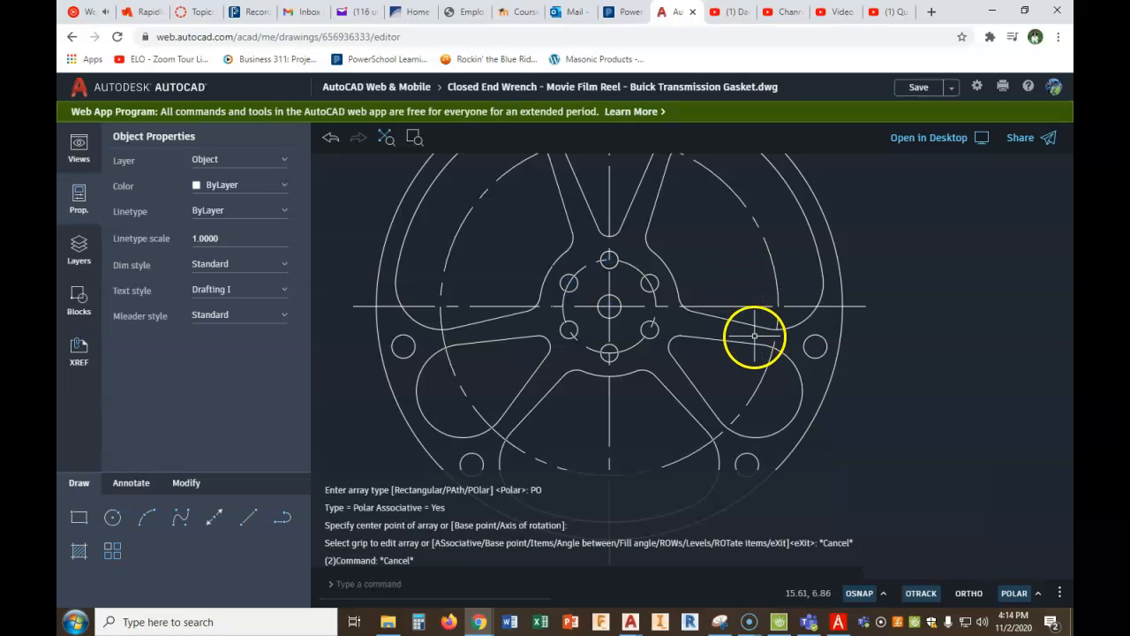
scroll(781, 345, "down", 1)
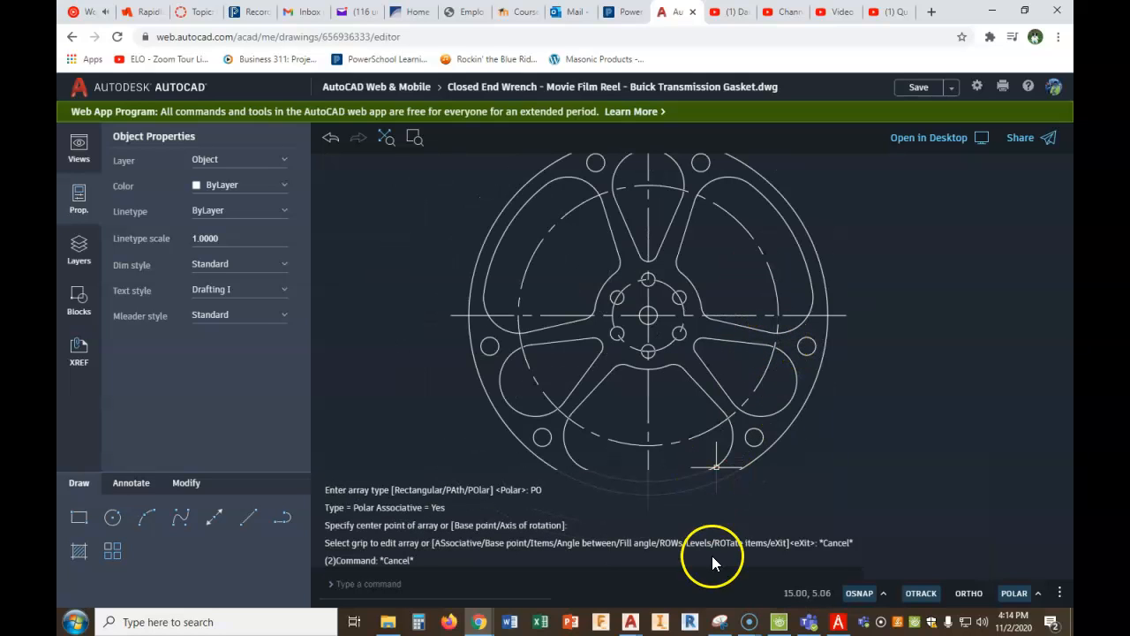
- Check the film reel figure in the PDF, return to the AutoCAD drawing and draw a .5 diameter circle at the reel's center
left_click(838, 622)
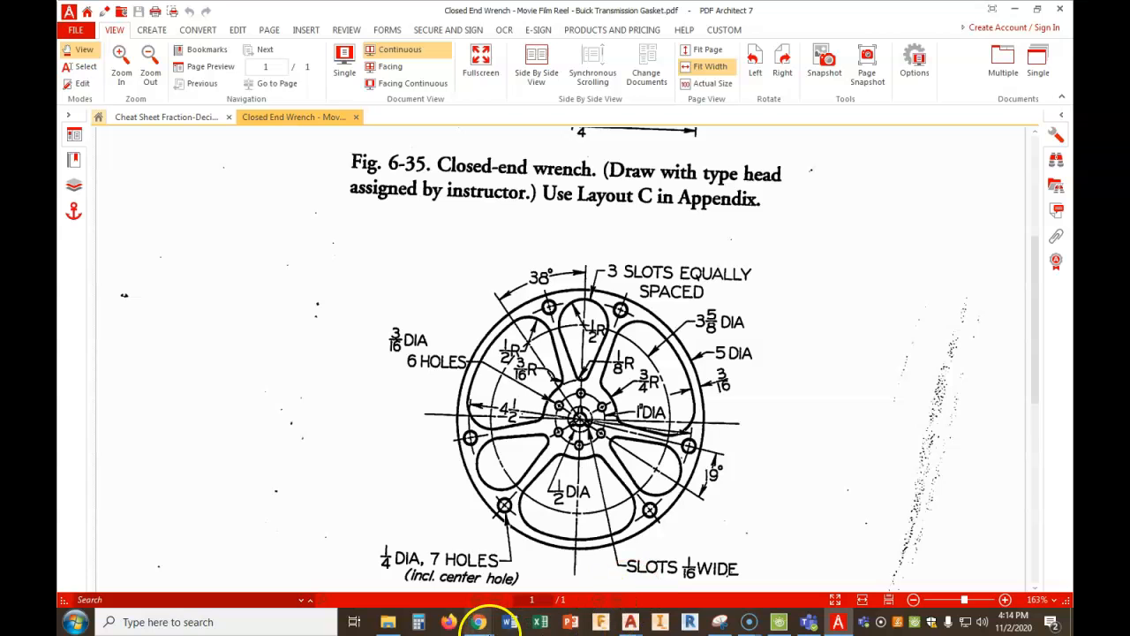
mouse_move(479, 625)
left_click(420, 575)
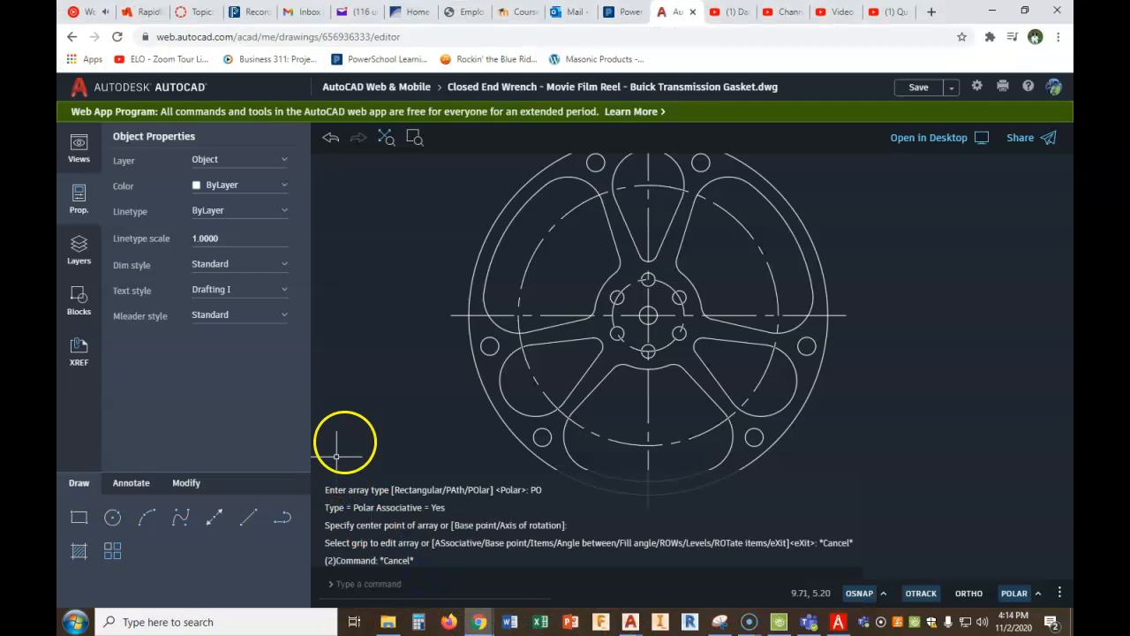
scroll(648, 316, "up", 6)
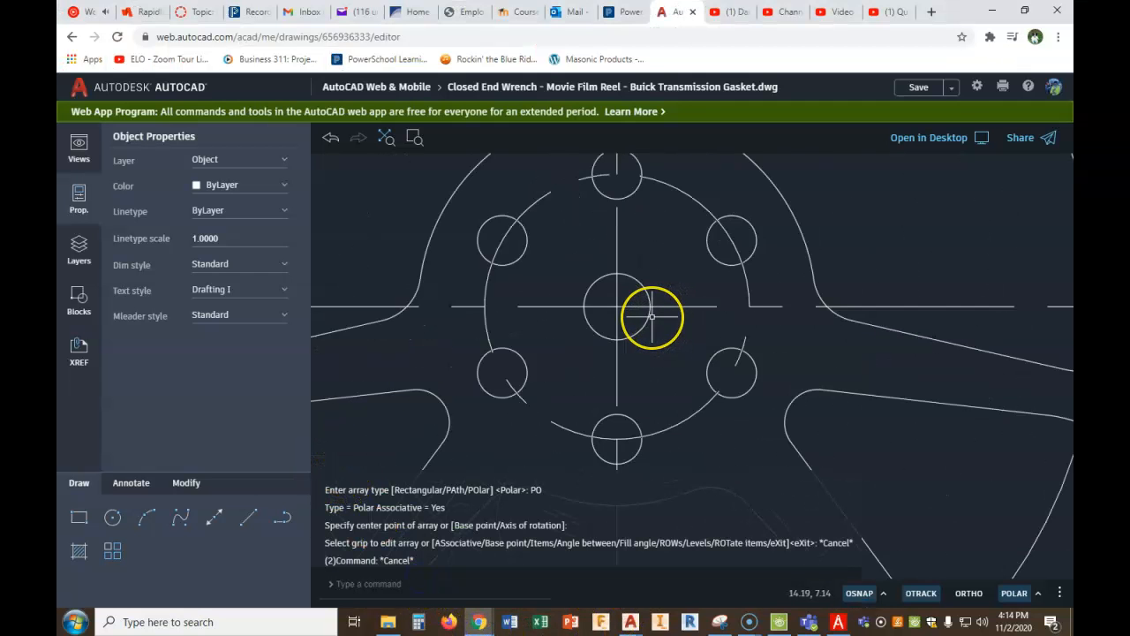
scroll(651, 320, "up", 1)
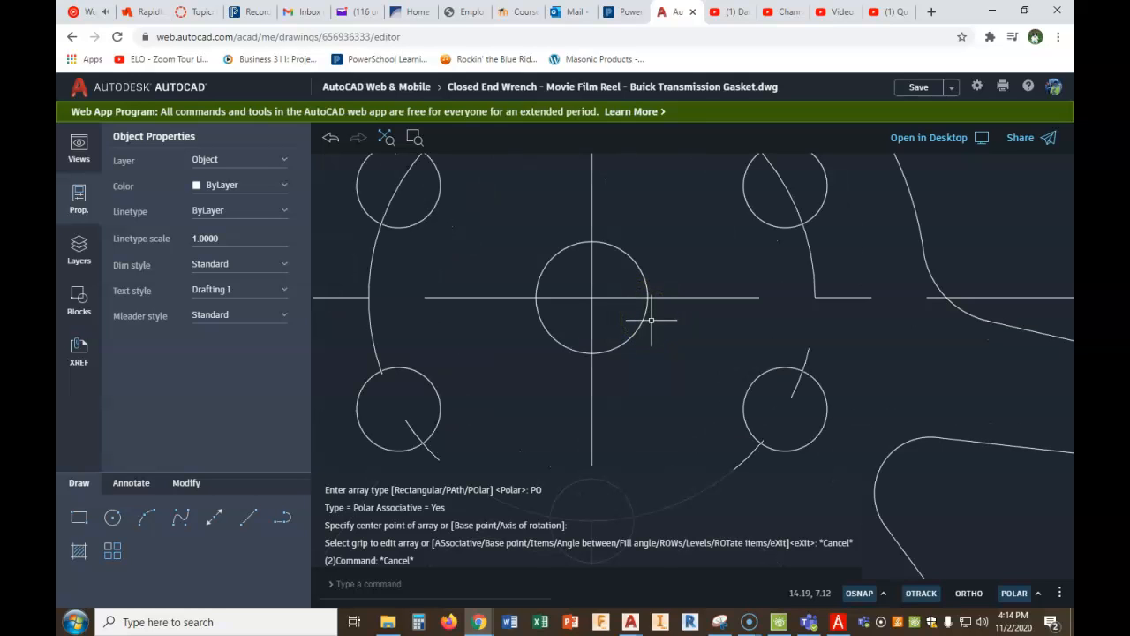
left_click(112, 517)
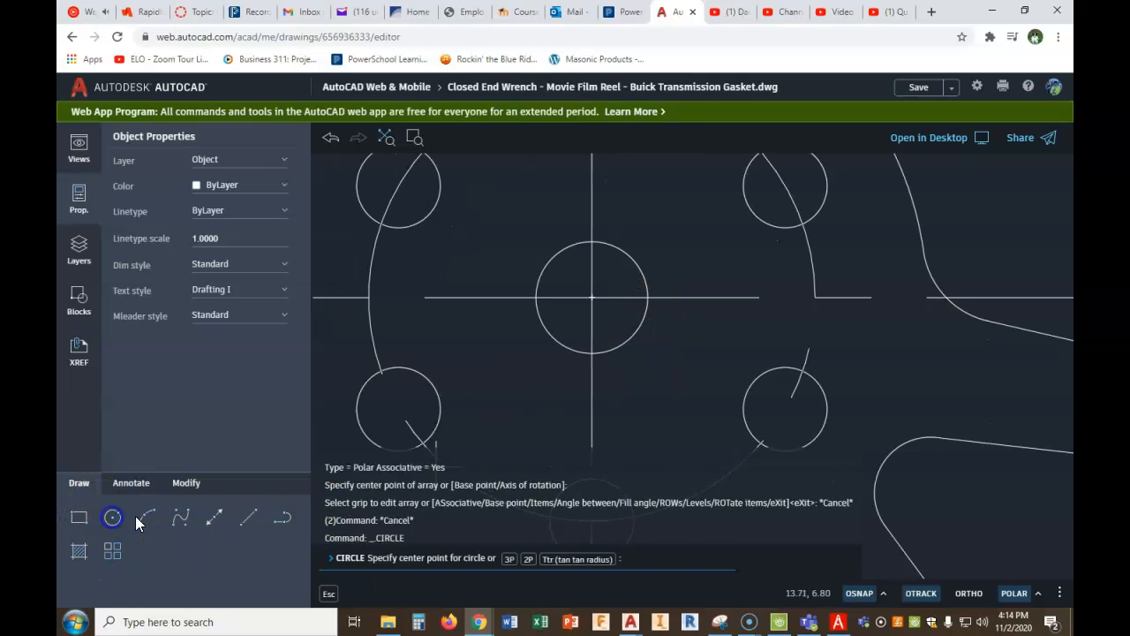
left_click(592, 299)
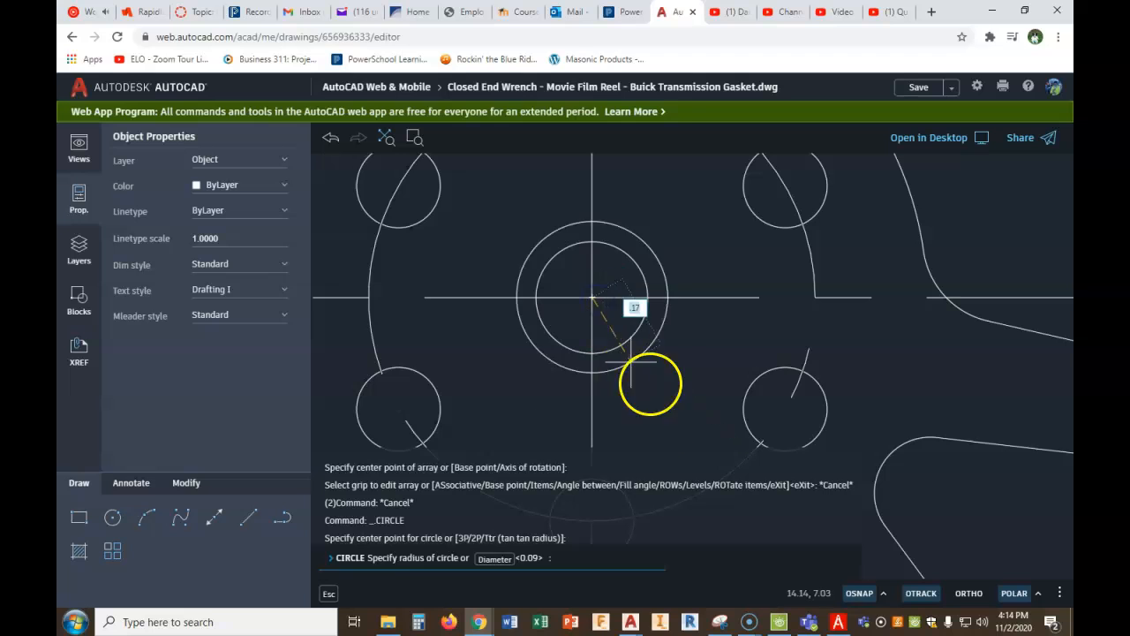
left_click(495, 559)
type(".5")
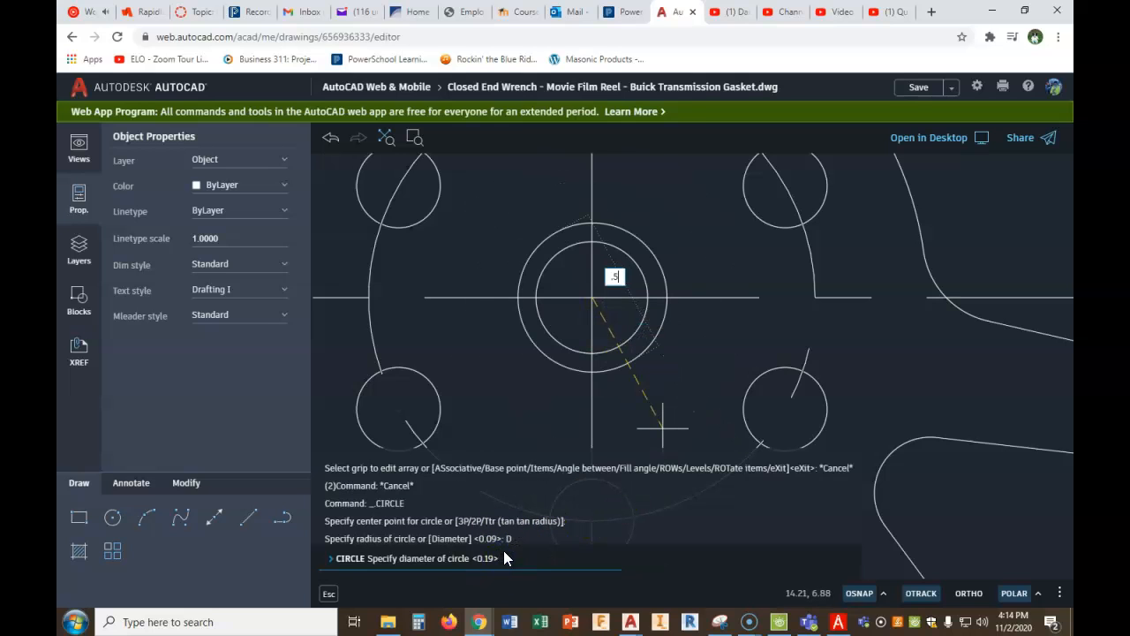
key("Return")
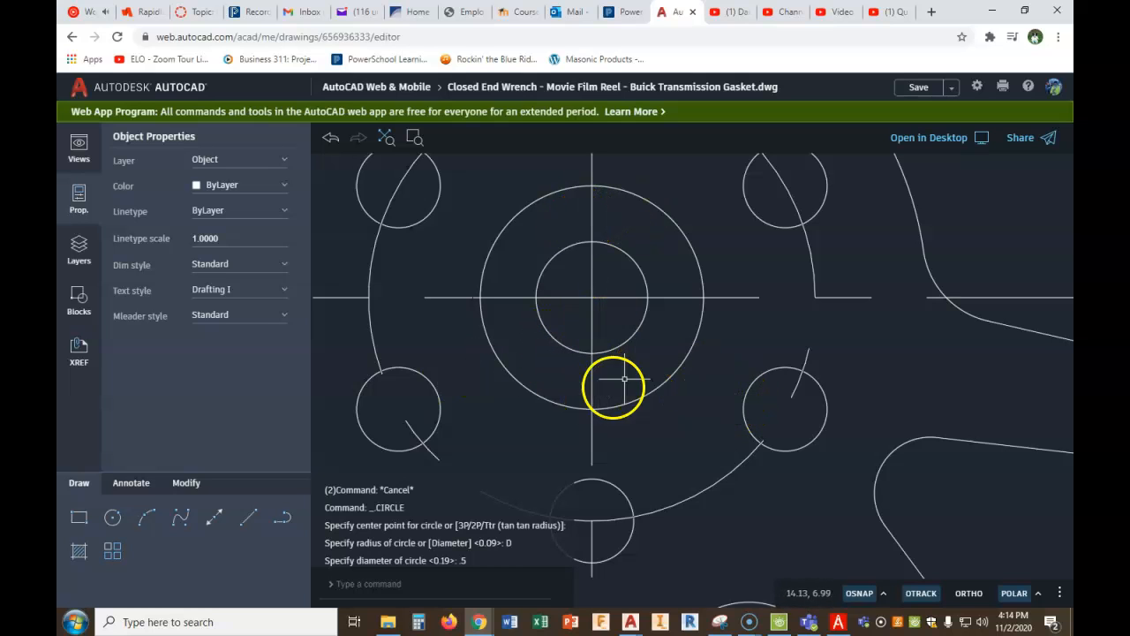
- Draw a vertical line from 1/32 left of the reel's center up to the .5 diameter circle
left_click(247, 521)
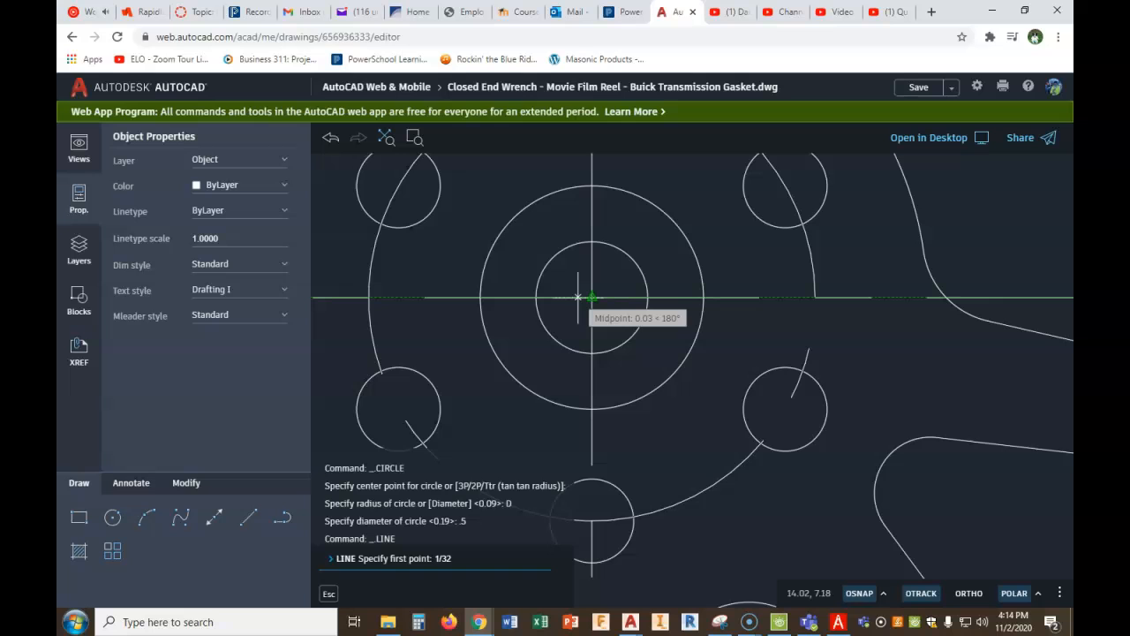
key("Return")
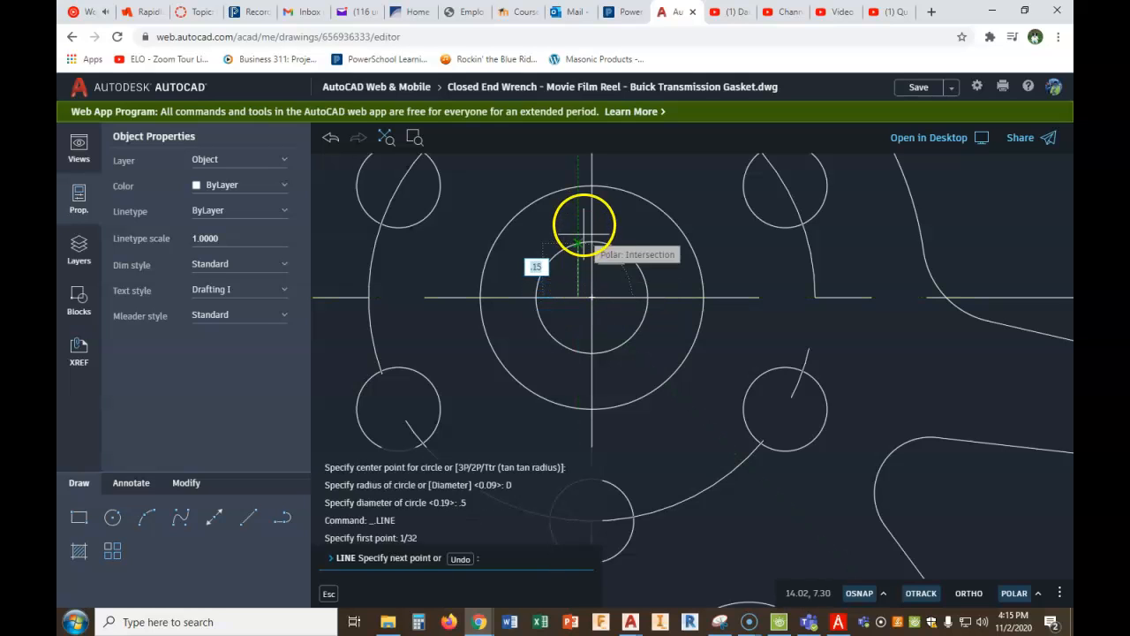
left_click(581, 188)
right_click(656, 239)
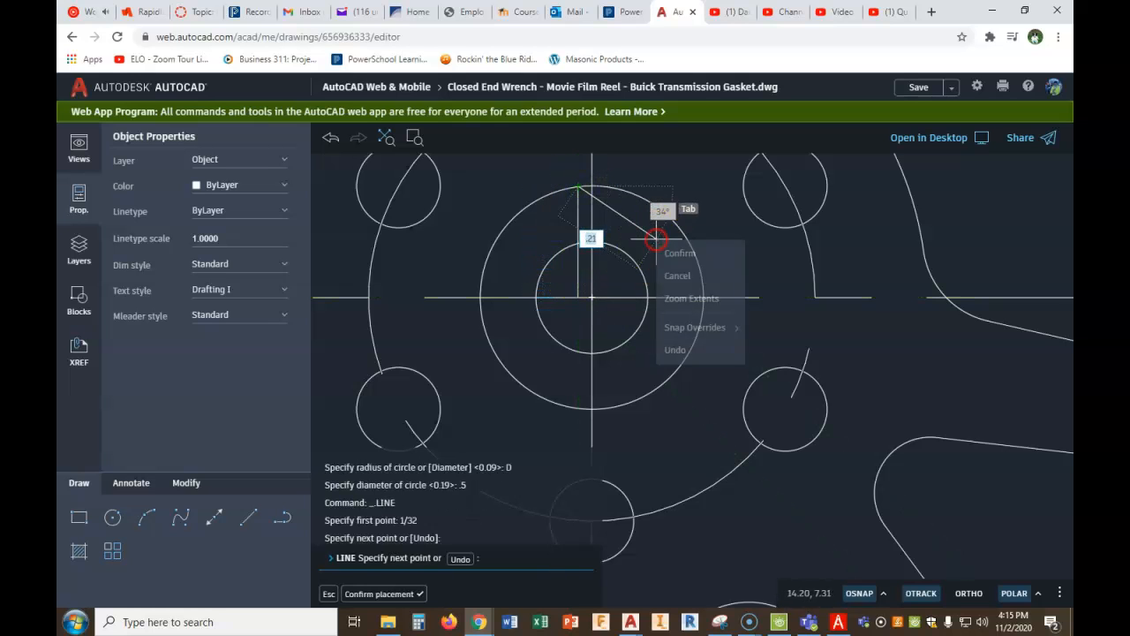
left_click(678, 254)
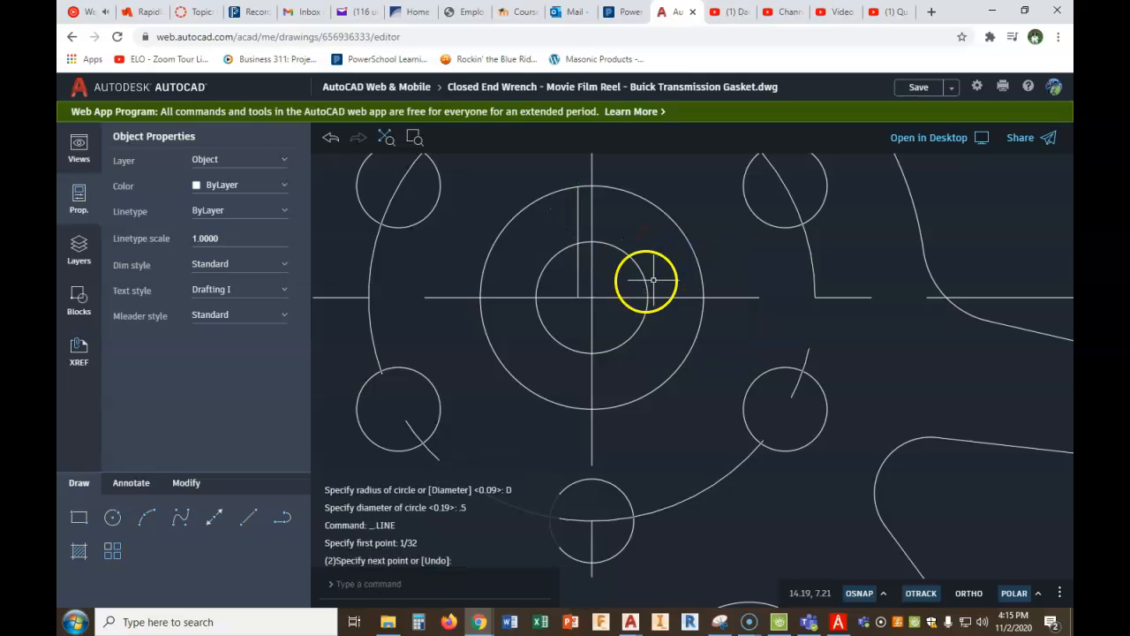
- Stretch the lower end of the vertical line up to the edge of the .25 diameter center hole
left_click(577, 267)
left_click(578, 297)
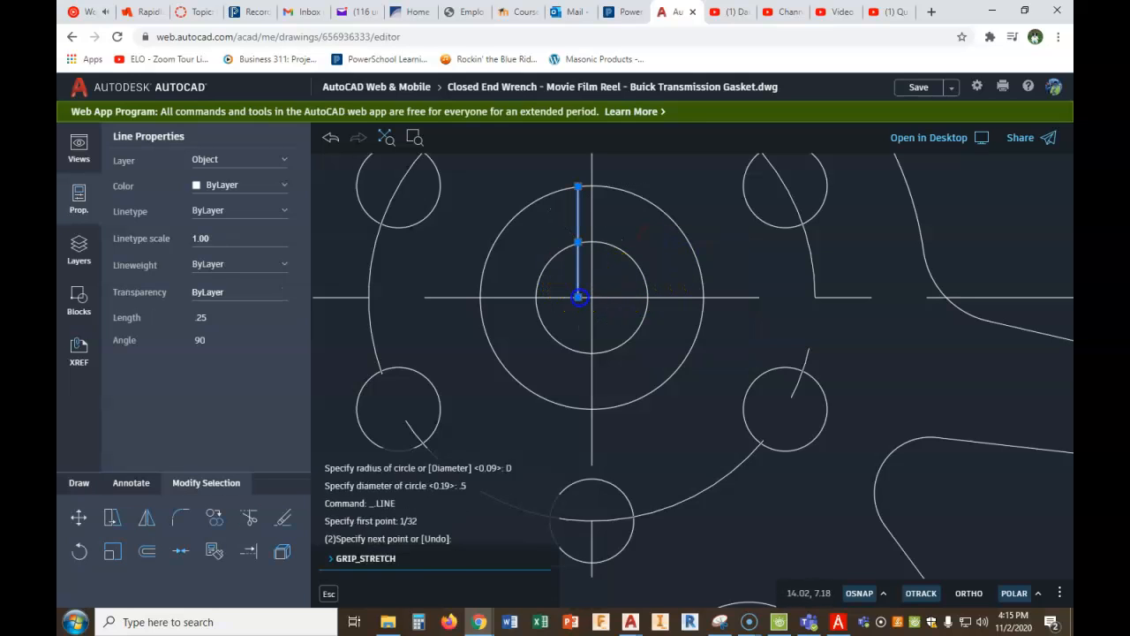
scroll(576, 250, "up", 4)
scroll(576, 248, "up", 4)
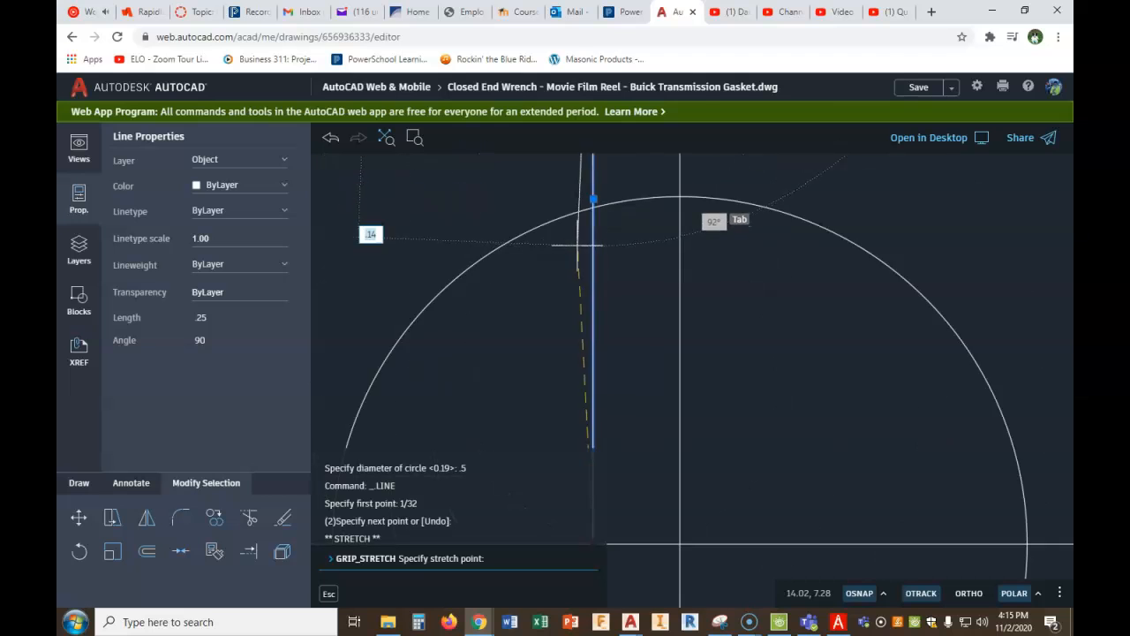
left_click(600, 196)
key("Escape")
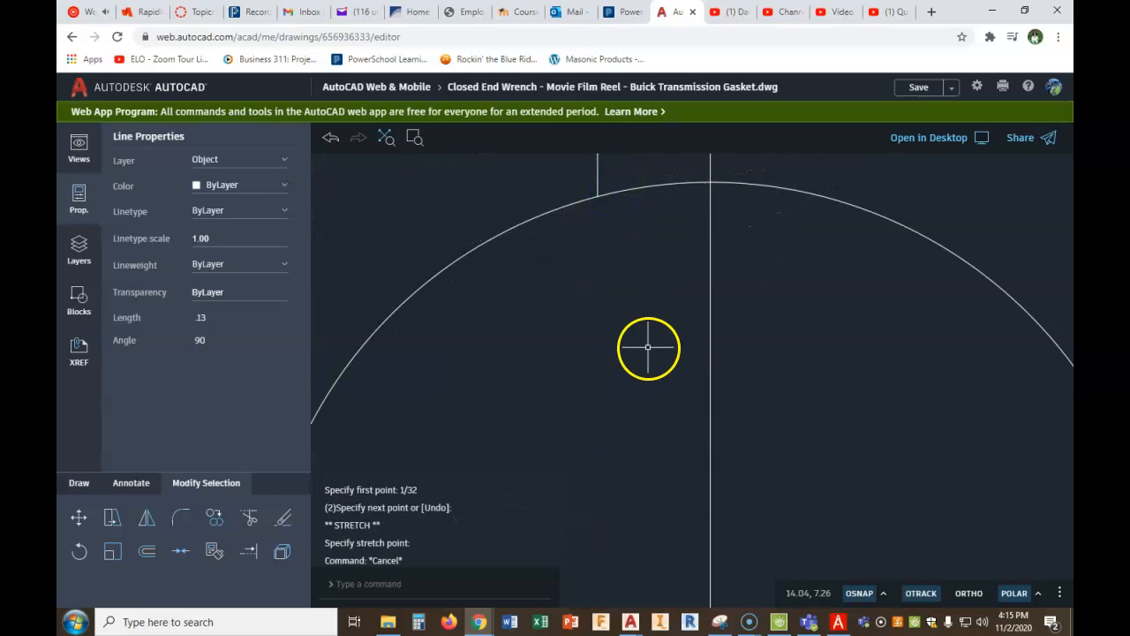
- Mirror the slot line about the reel's vertical center line, keeping the source line
scroll(652, 303, "down", 1)
scroll(652, 303, "down", 3)
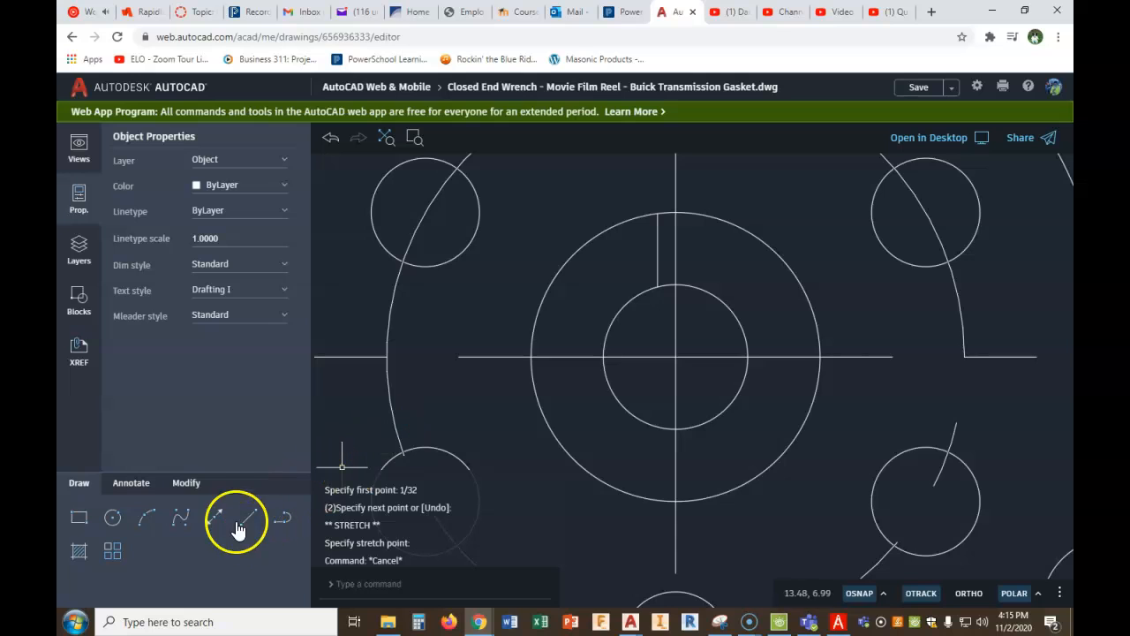
left_click(186, 486)
left_click(141, 521)
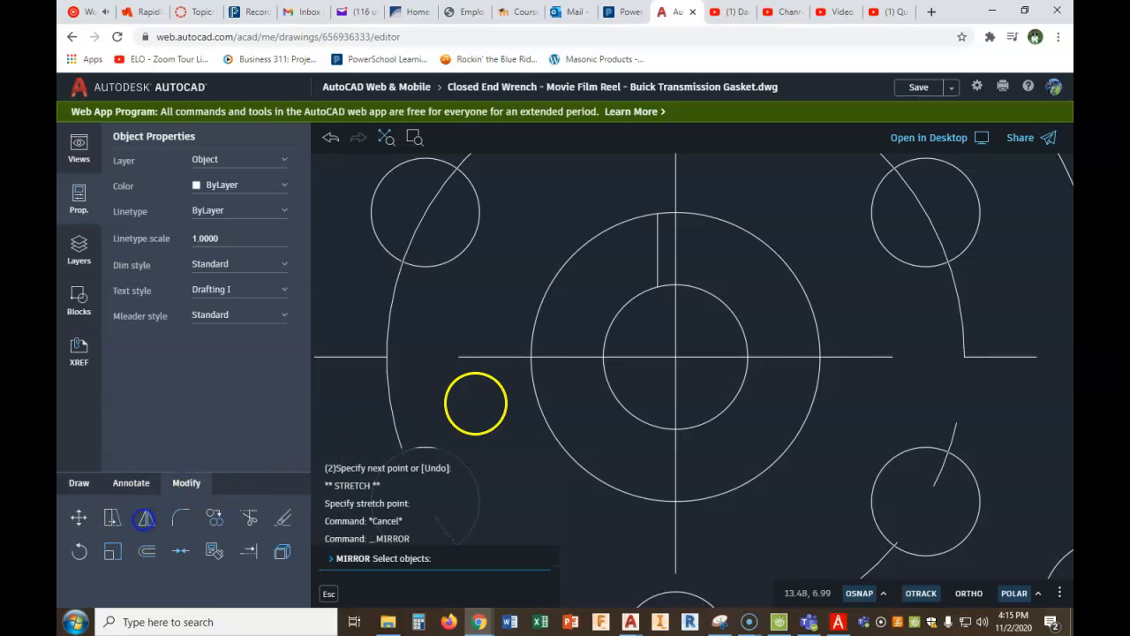
left_click(658, 243)
right_click(654, 257)
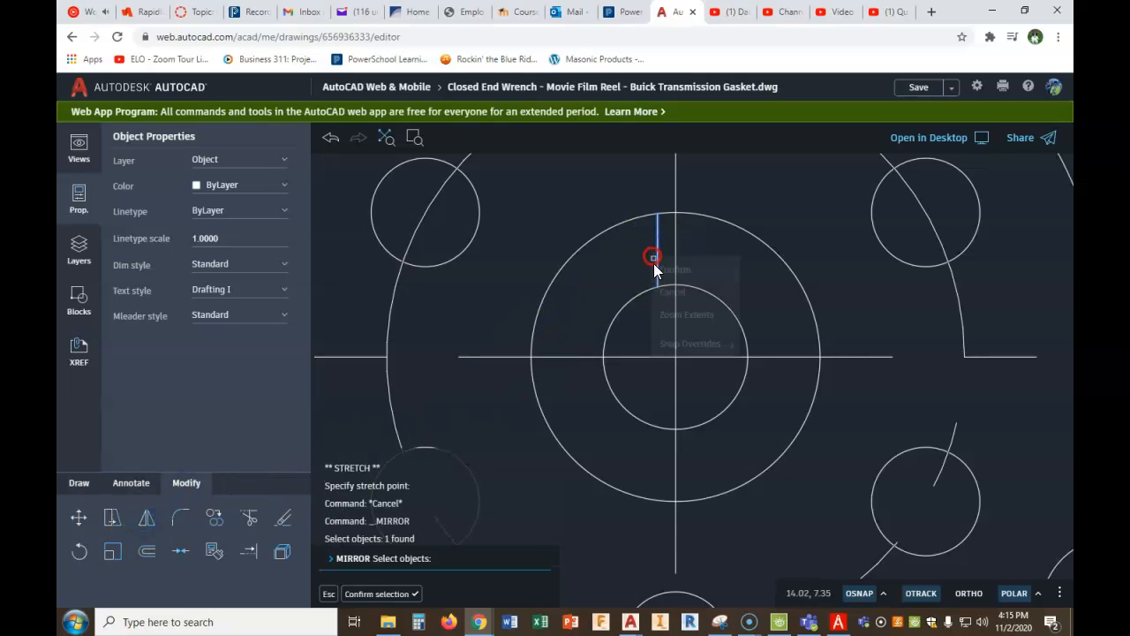
left_click(674, 270)
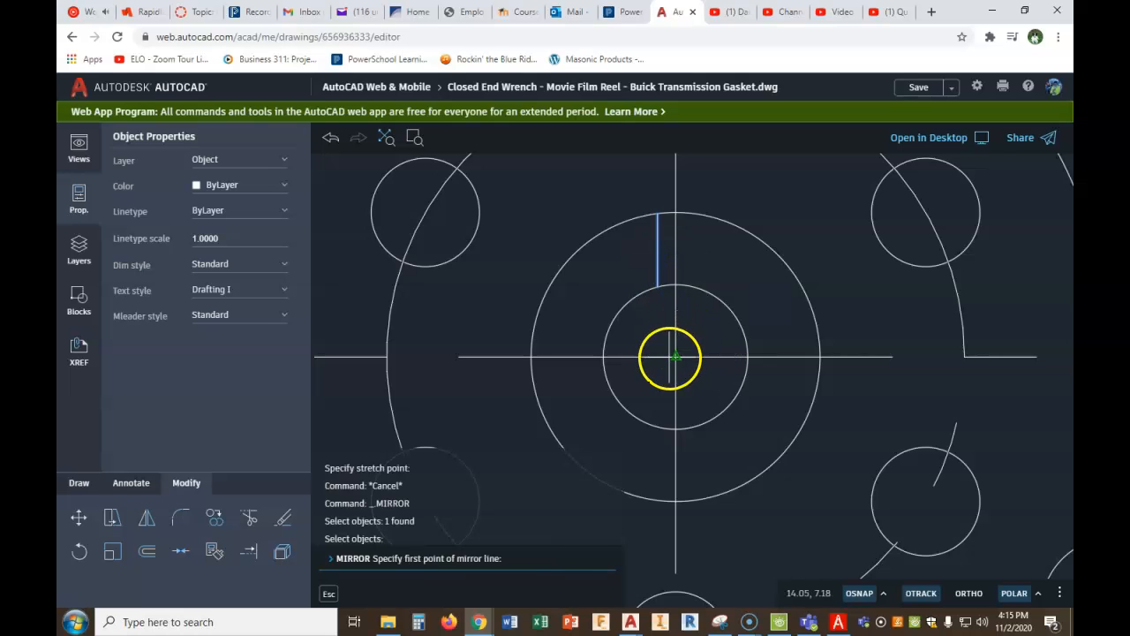
left_click(676, 357)
left_click(676, 196)
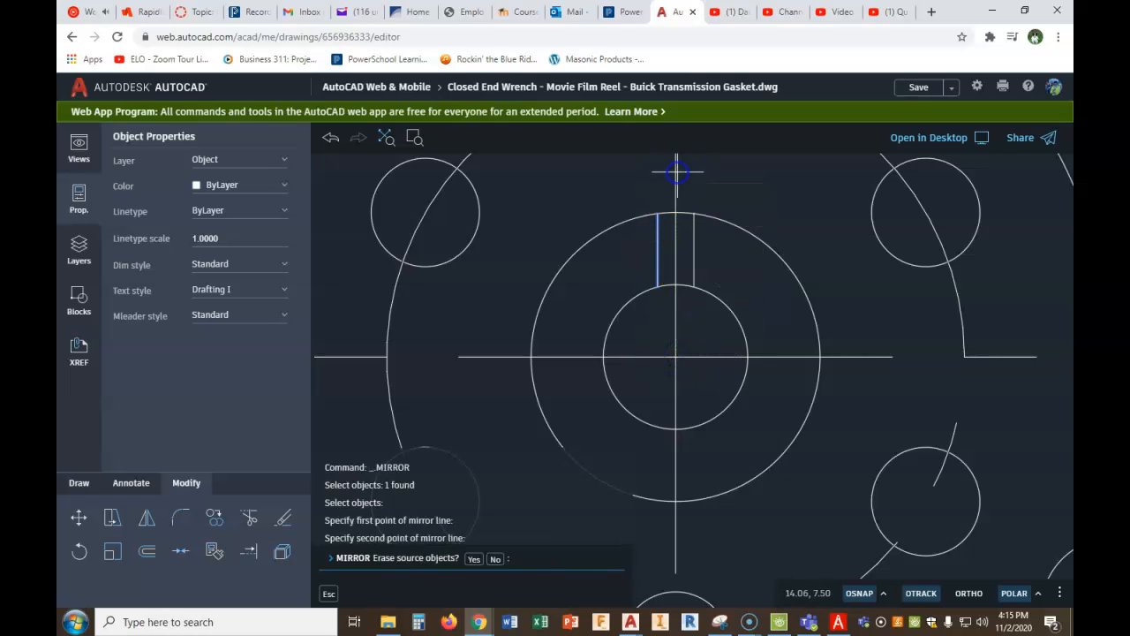
left_click(497, 559)
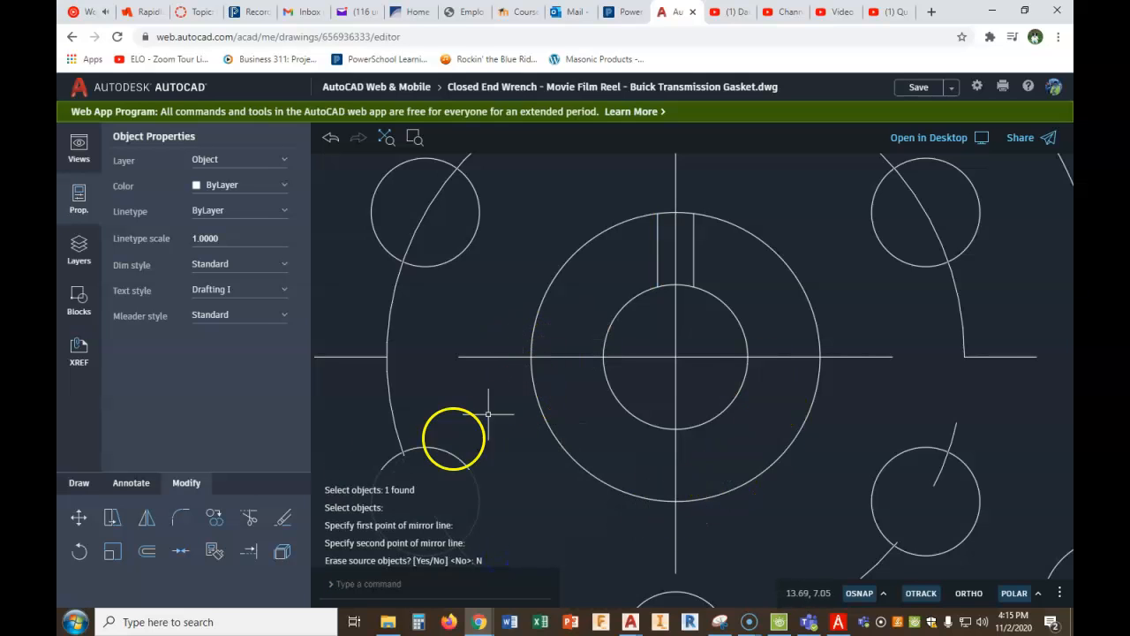
- Trim the .5 diameter circle outside the slot and the center hole's arc between the two slot lines
left_click(250, 517)
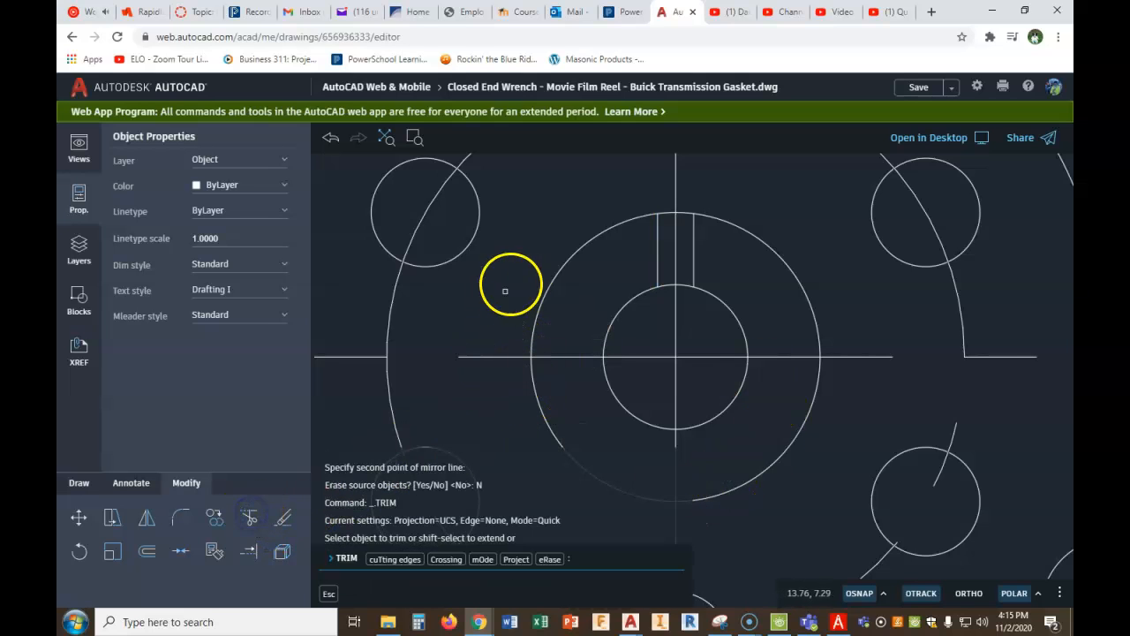
left_click(585, 276)
left_click(518, 300)
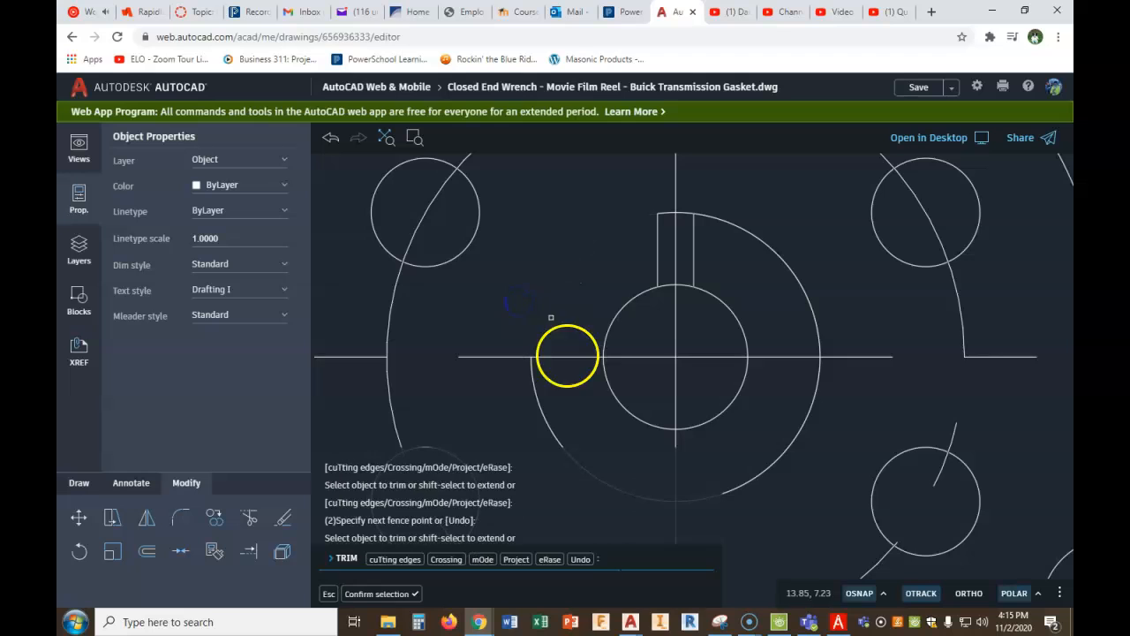
left_click(535, 394)
left_click(781, 454)
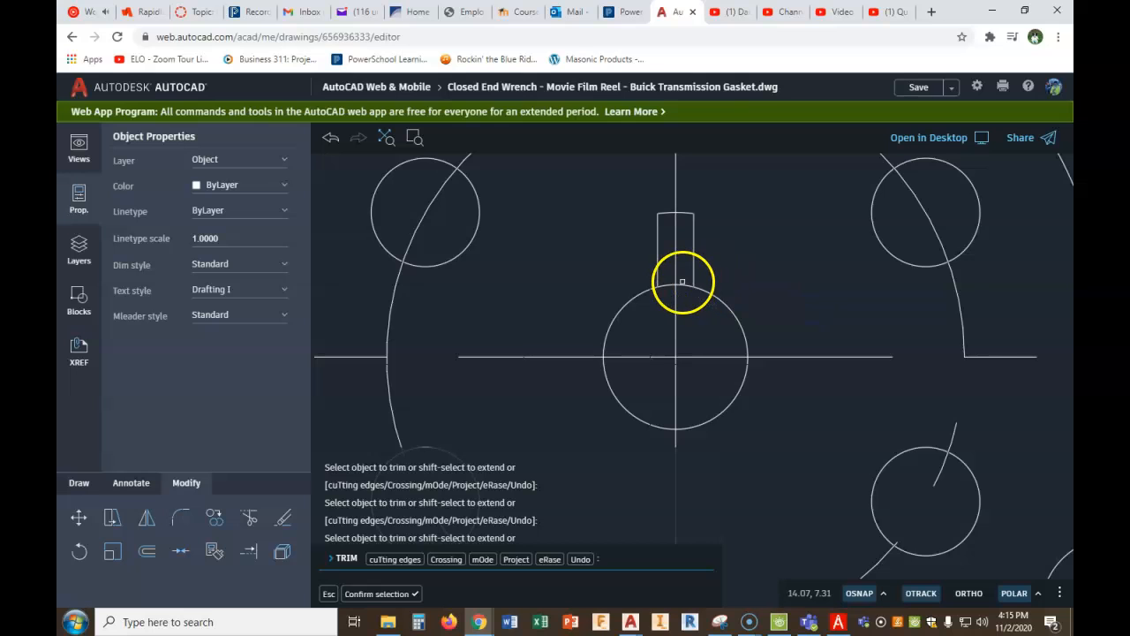
right_click(695, 278)
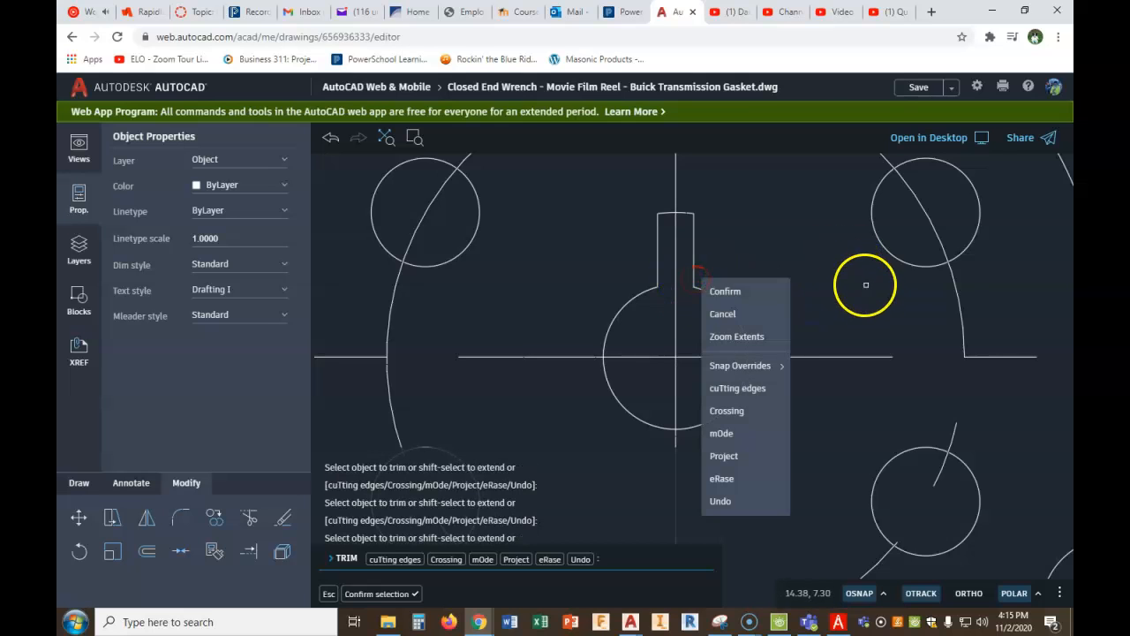
left_click(715, 291)
- Create a polar array of the hub slot's two sides and end arc about the reel's center
middle_click_drag(733, 379, 743, 279)
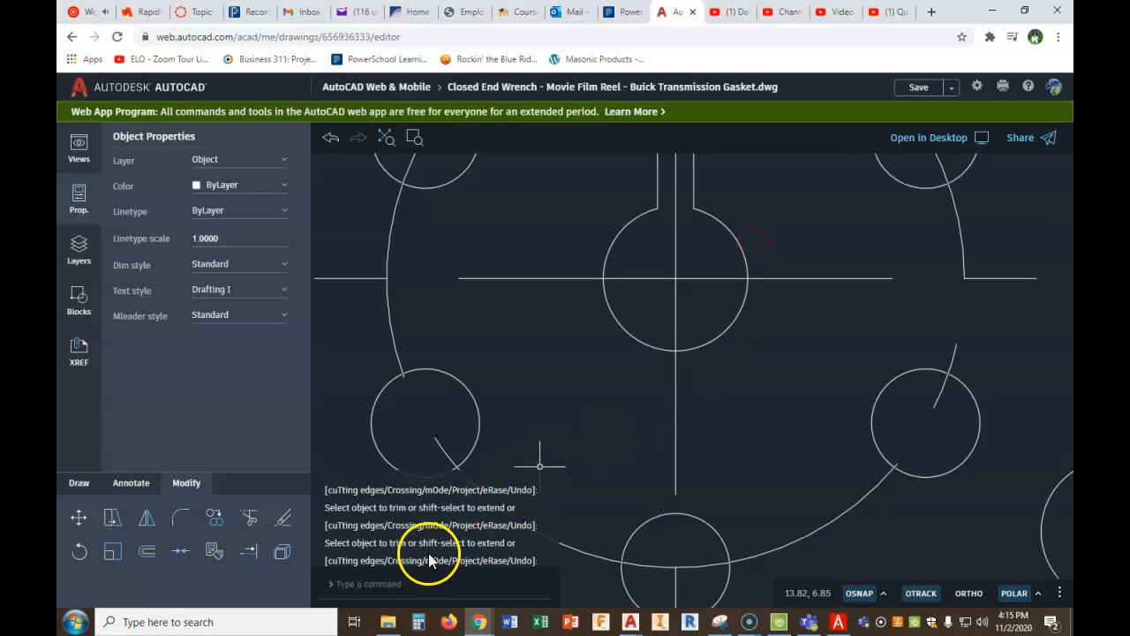
type("ARRAY")
key("Return")
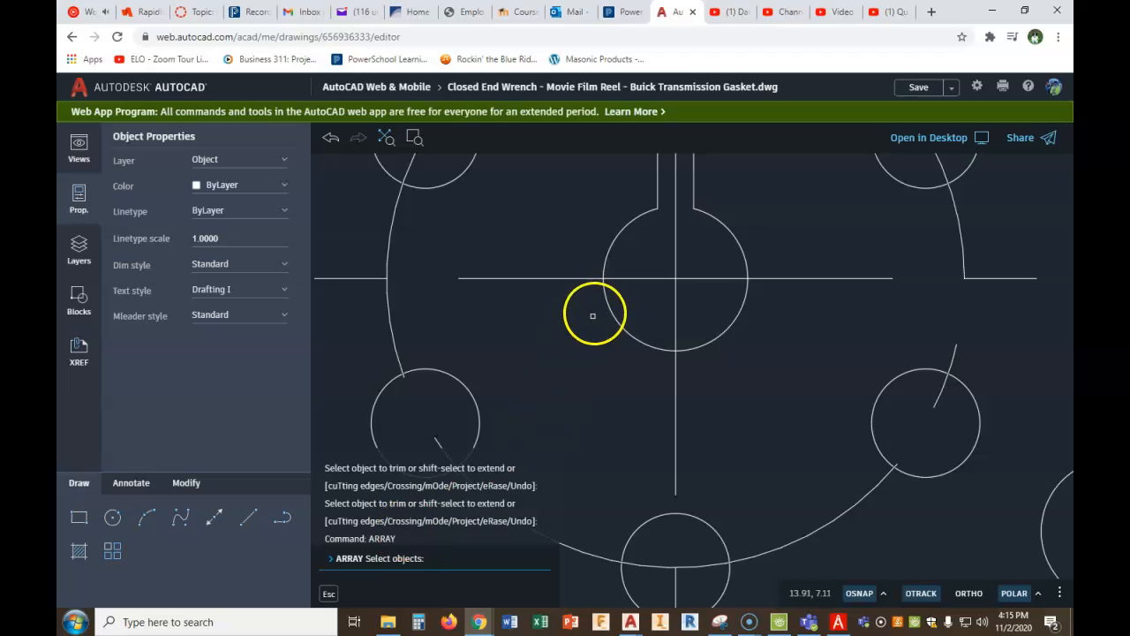
scroll(636, 282, "down", 2)
mouse_move(634, 259)
left_mouse_down()
mouse_move(681, 169)
mouse_move(717, 159)
left_mouse_up()
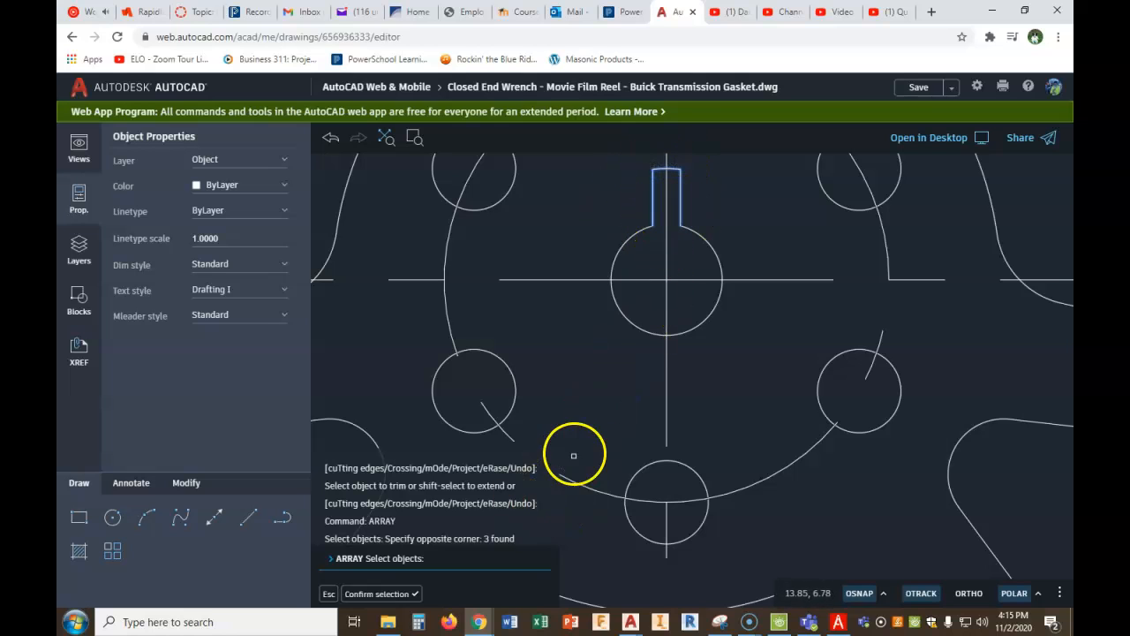
left_click(377, 595)
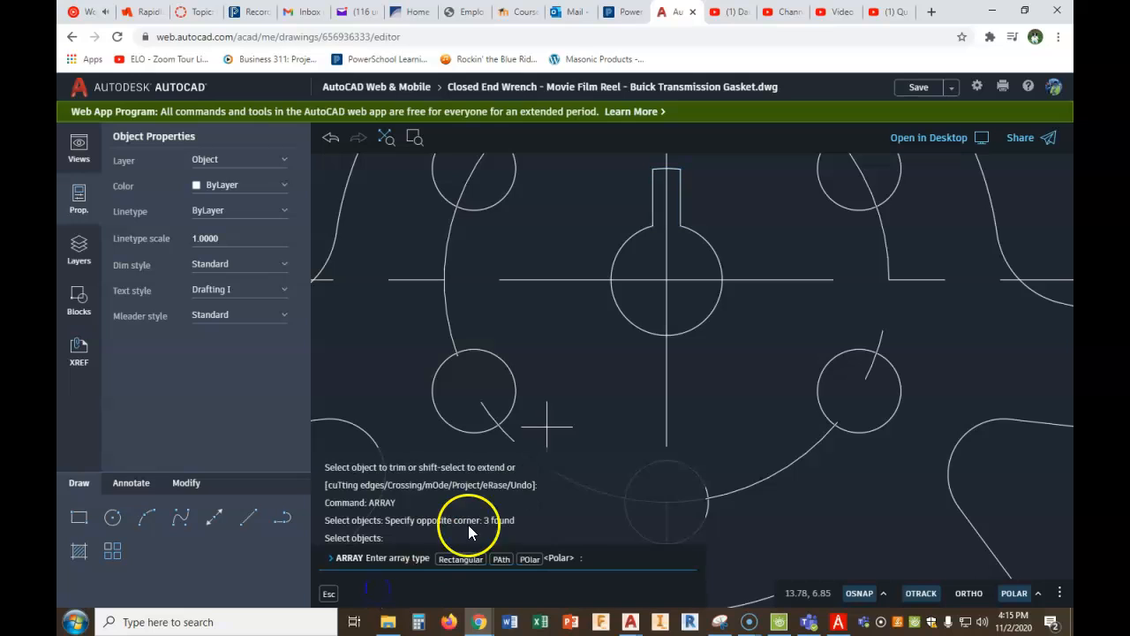
left_click(527, 558)
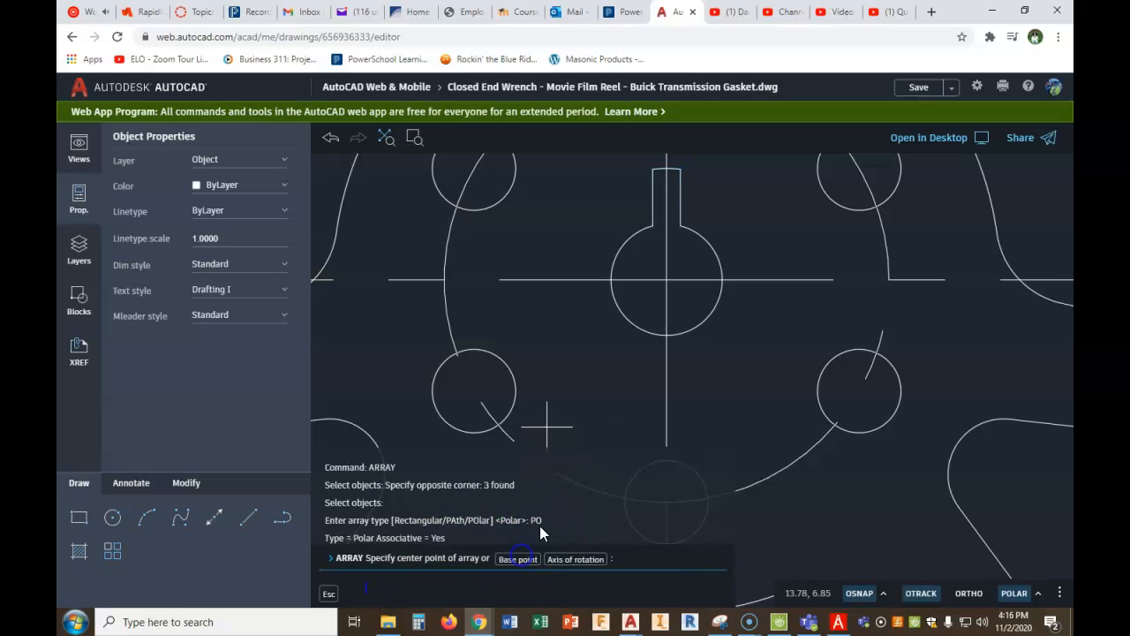
left_click(667, 279)
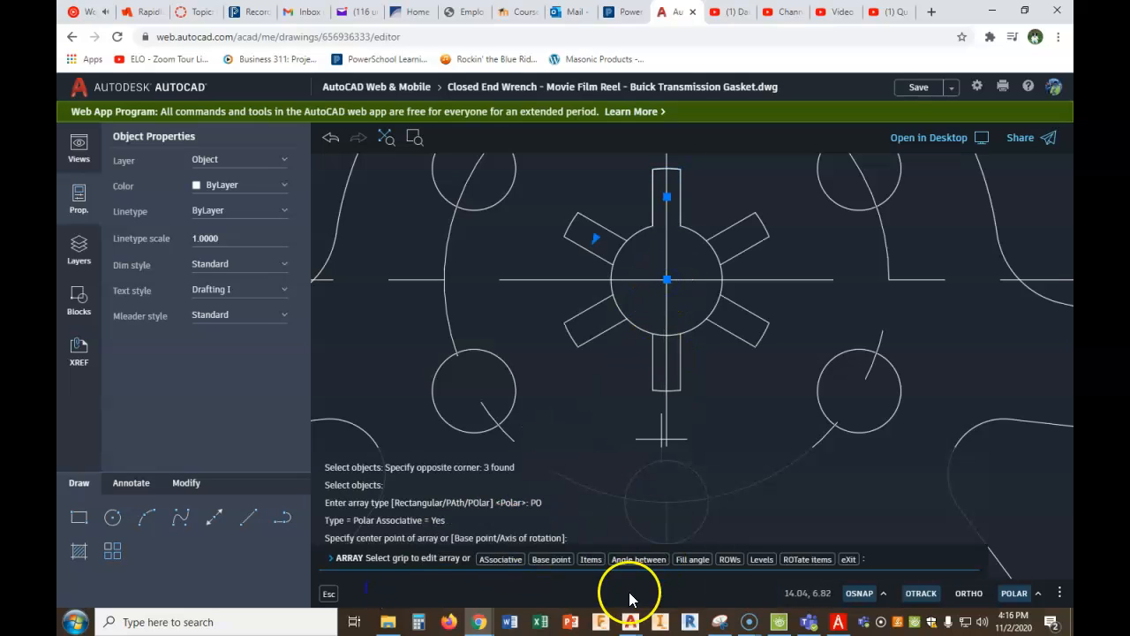
- Set the slot array's number of items to 3 and finish the array
left_click(591, 559)
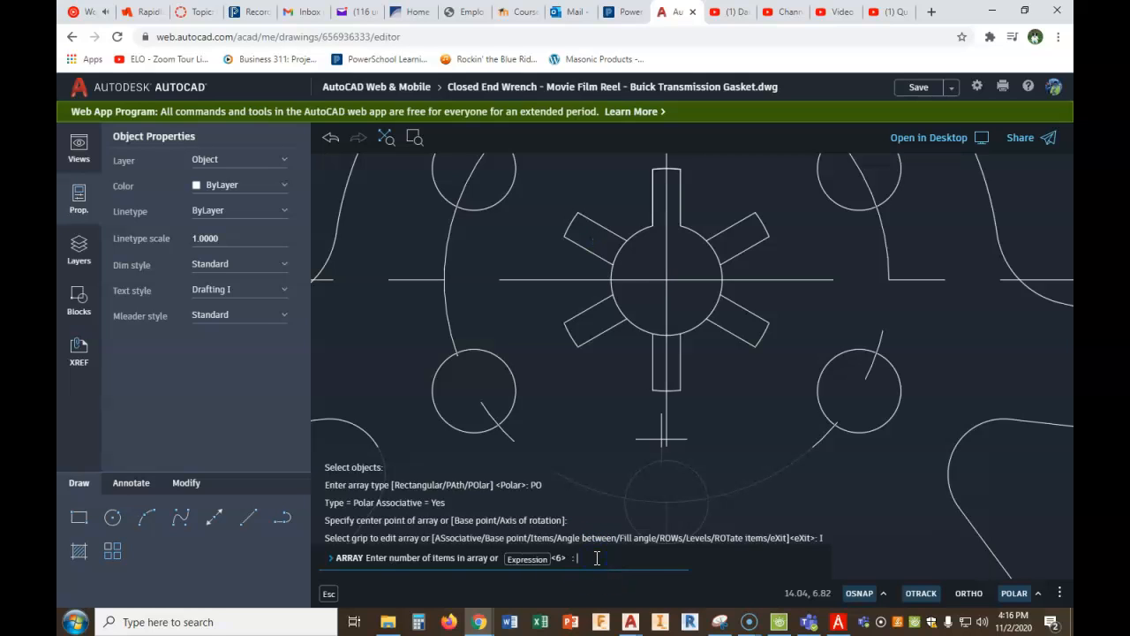
type("3")
key("Return")
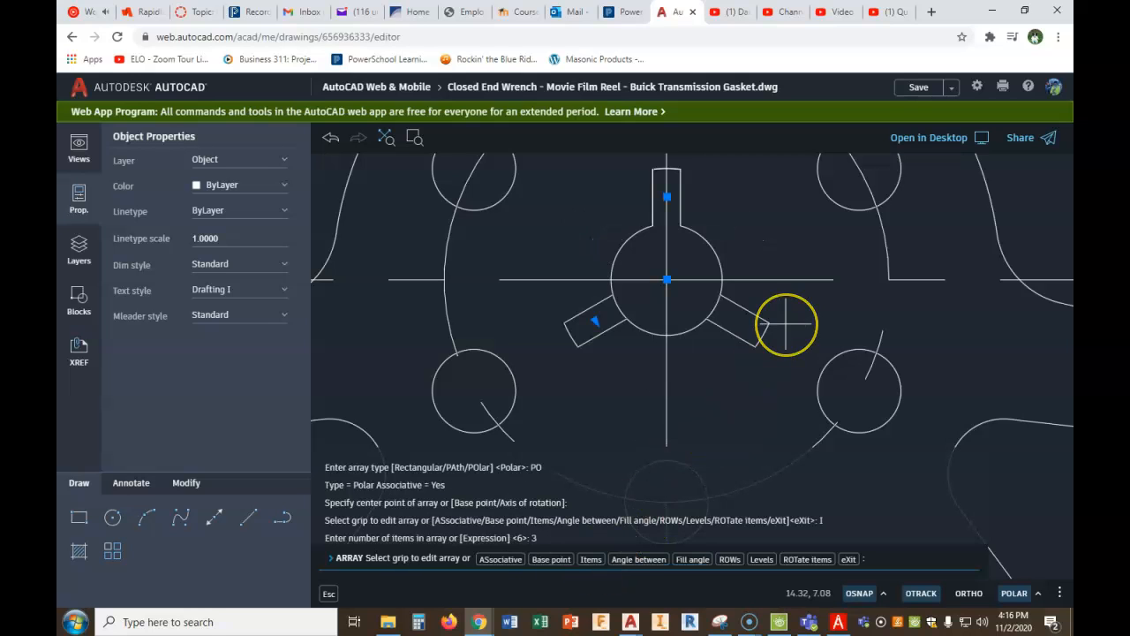
key("Return")
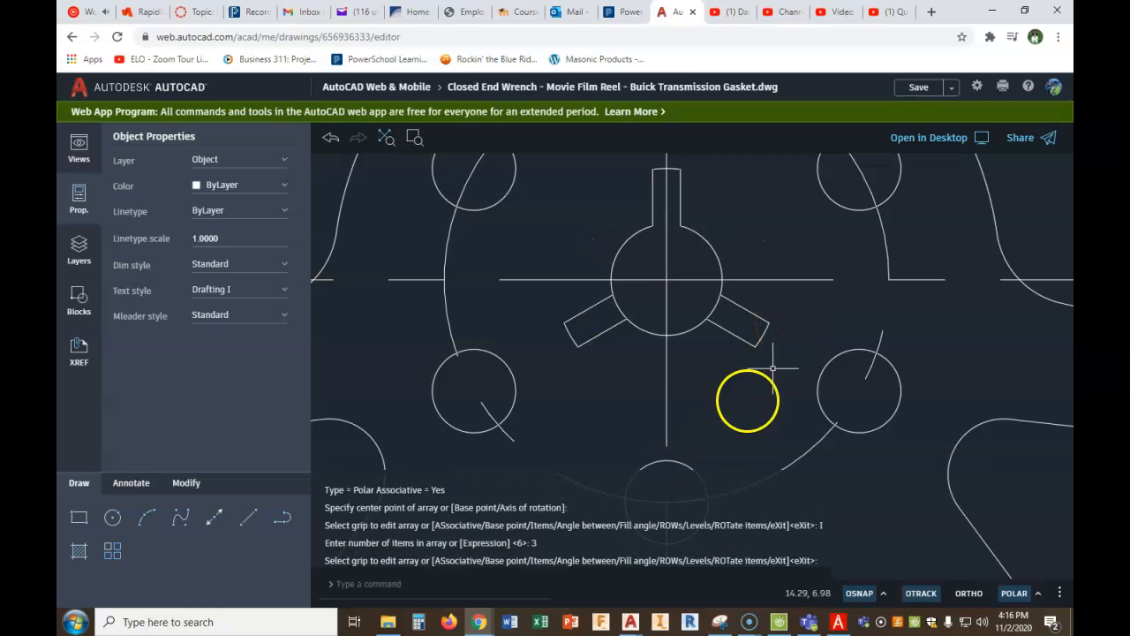
- Trim the center hole's arcs across the openings of the two lower arrayed slots
left_click(186, 482)
left_click(248, 519)
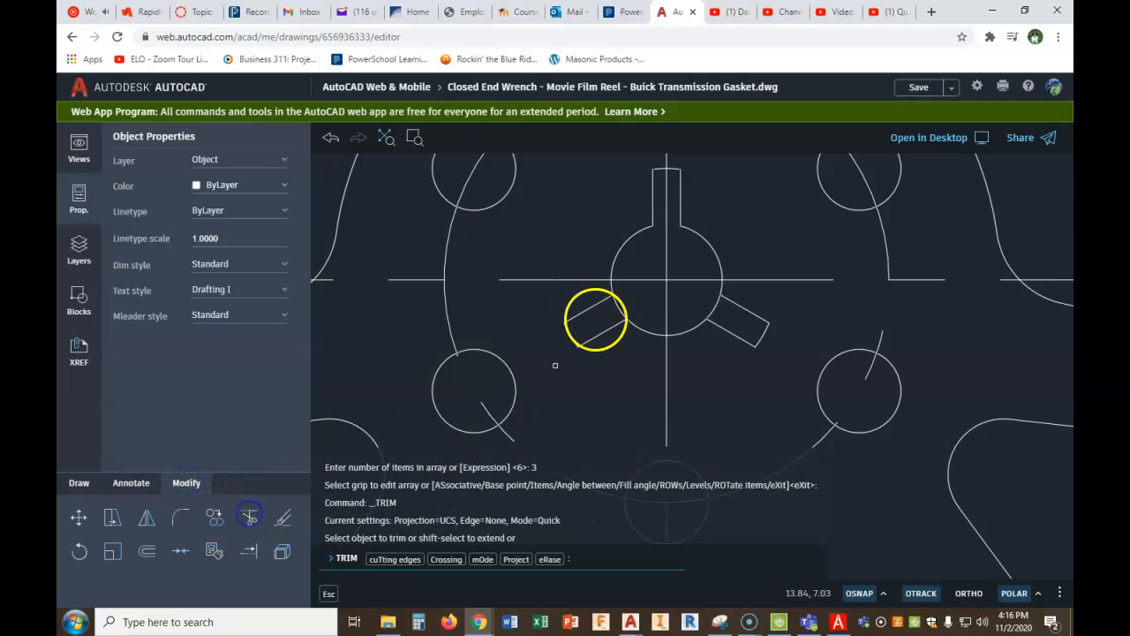
left_click(616, 309)
left_click(693, 300)
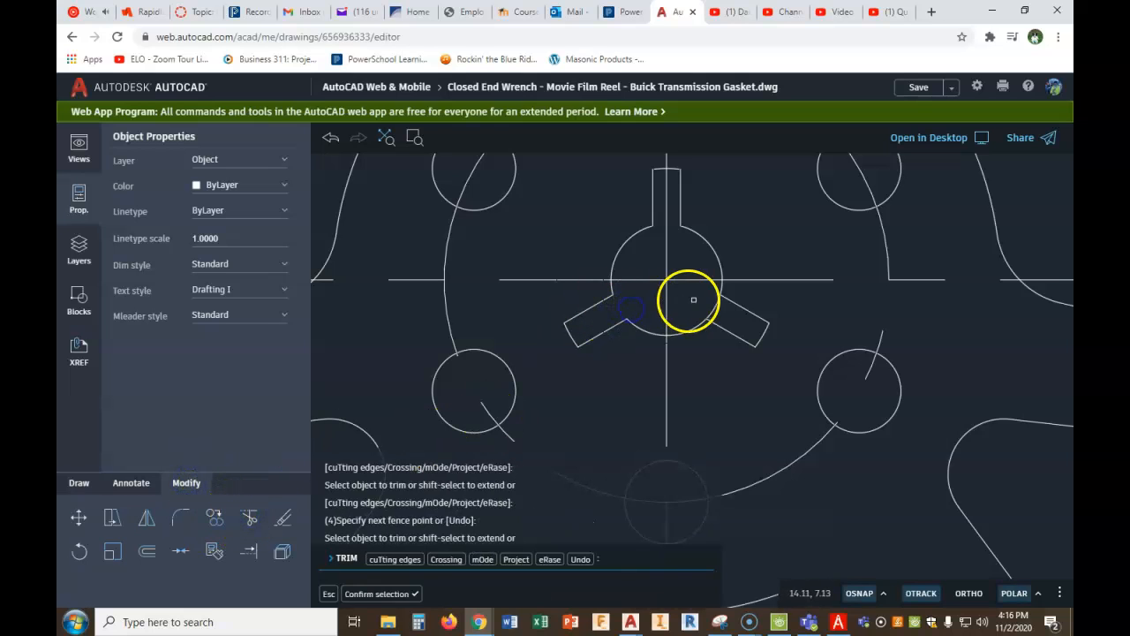
left_click(720, 303)
left_click(715, 309)
scroll(709, 313, "down", 4)
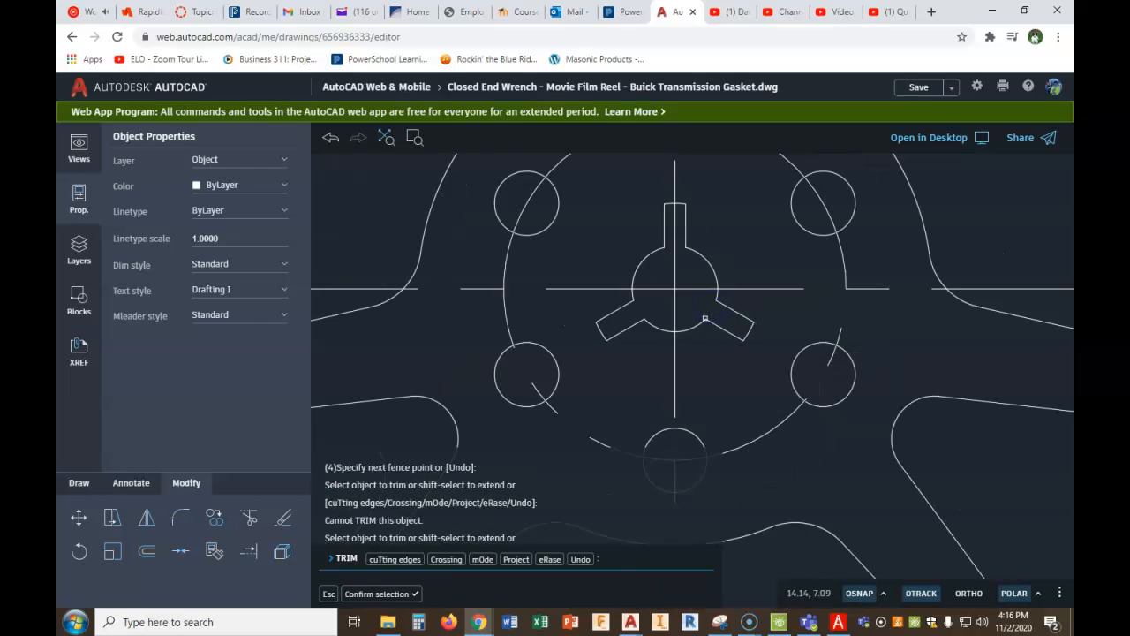
right_click(711, 311)
left_click(760, 322)
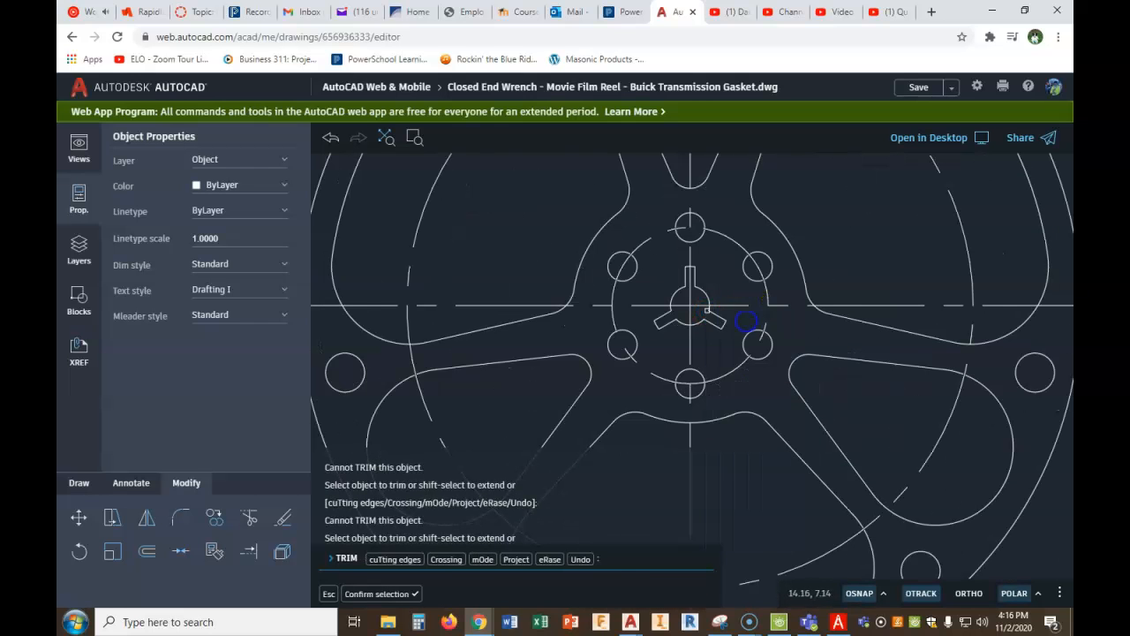
scroll(736, 327, "down", 4)
scroll(736, 327, "down", 3)
middle_click_drag(825, 387, 797, 390)
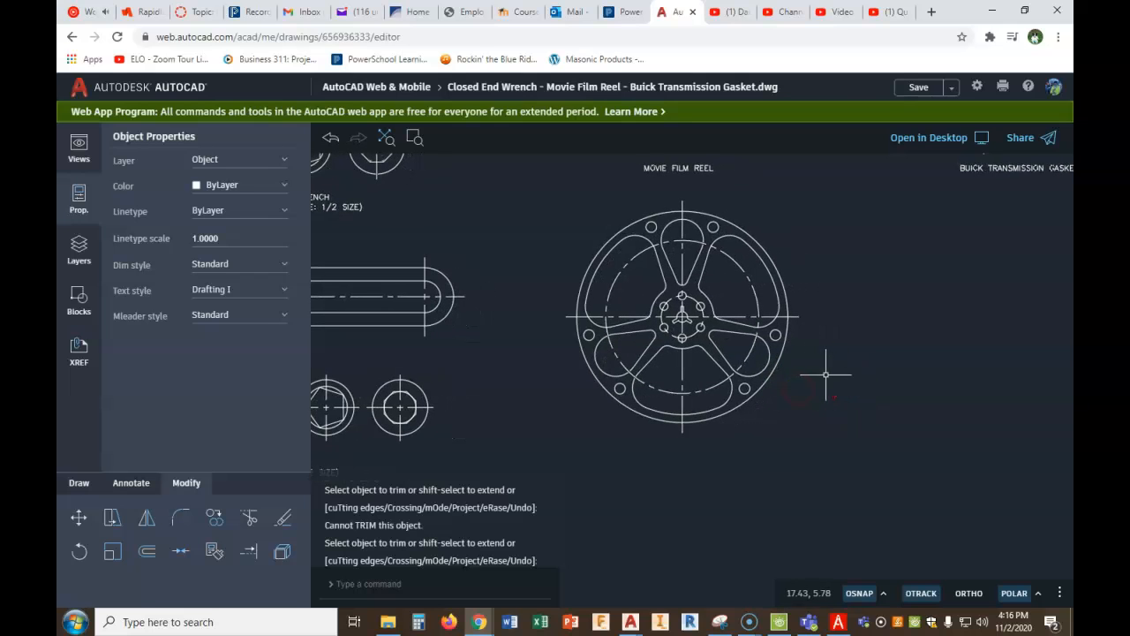
- Switch to the PDF in PDF Architect and examine the dimensions of the Buick transmission gasket in Fig. 6-42
middle_click_drag(836, 365, 668, 393)
scroll(809, 364, "down", 3)
scroll(713, 404, "up", 2)
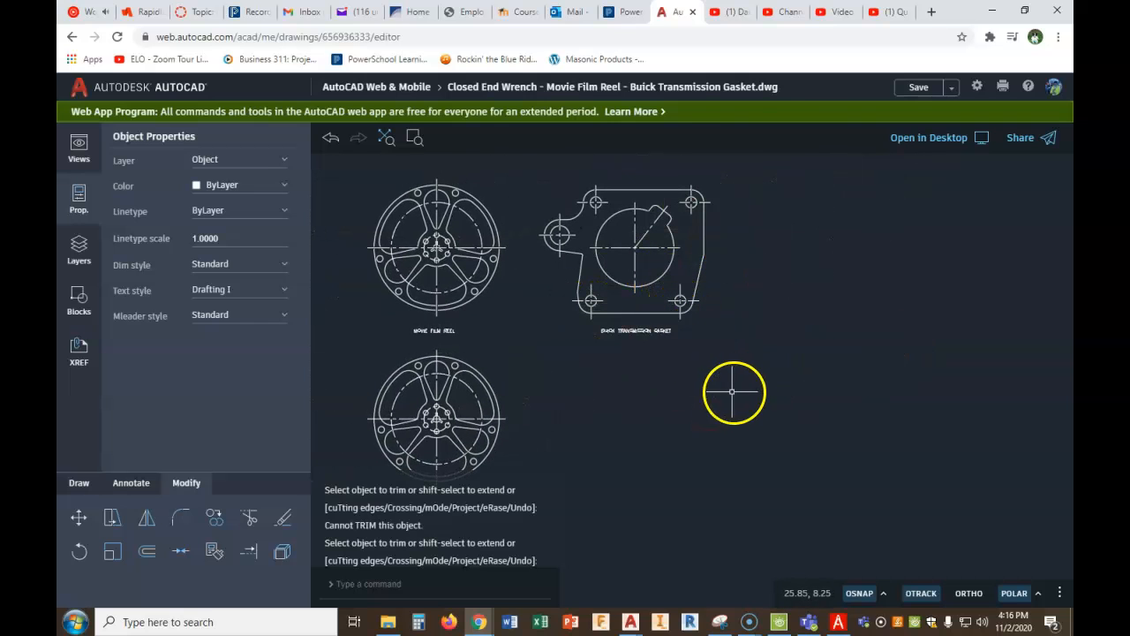
left_click(839, 623)
scroll(702, 454, "down", 5)
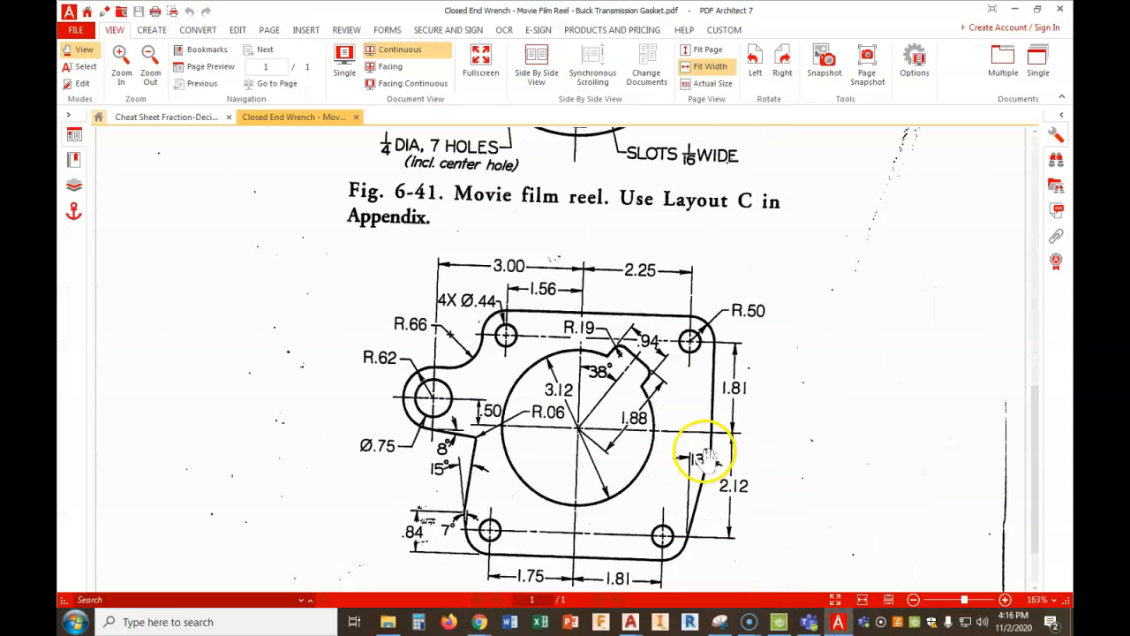
scroll(552, 402, "down", 1)
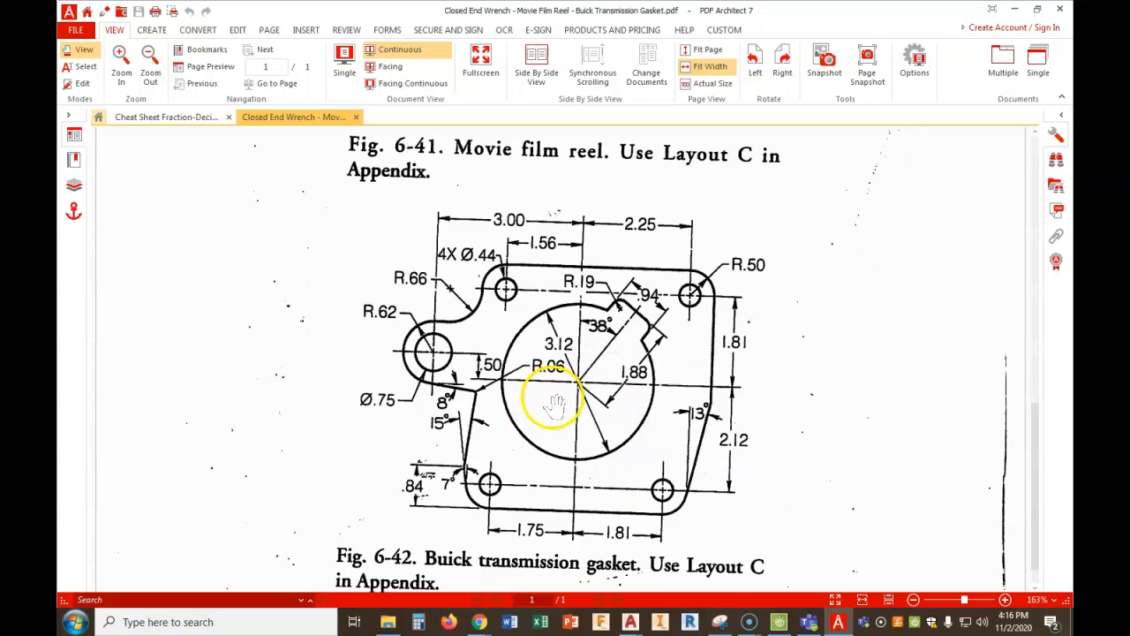
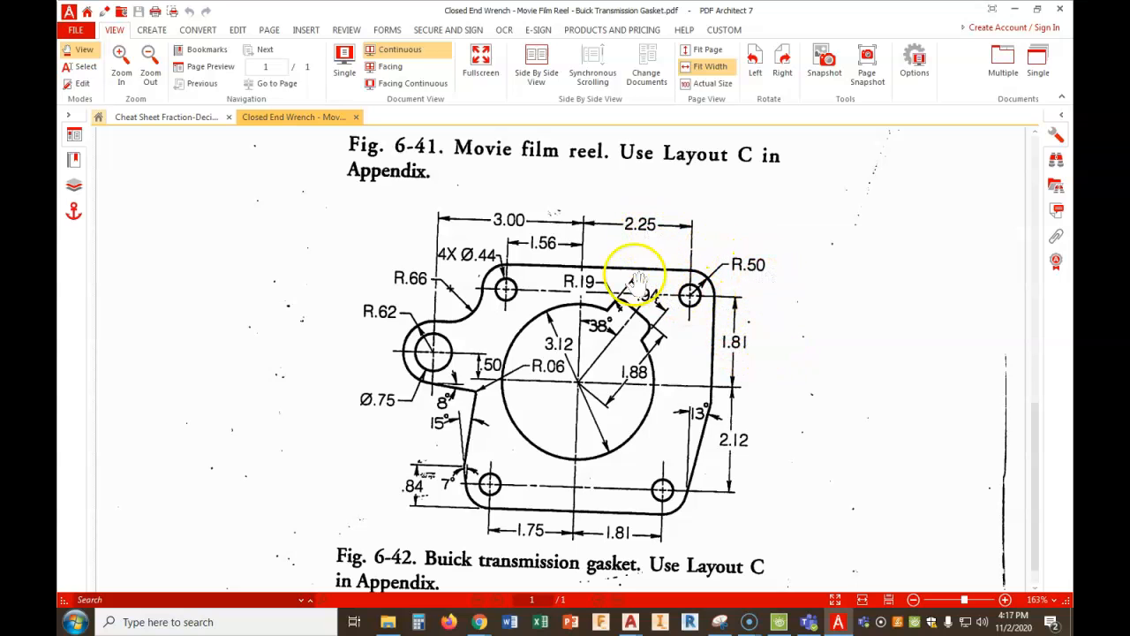
- Examine the fraction-decimal equivalents in the Cheat Sheet PDF and return to the gasket dimensions in Fig. 6-42
left_click(189, 118)
scroll(738, 341, "up", 5)
scroll(714, 353, "down", 2)
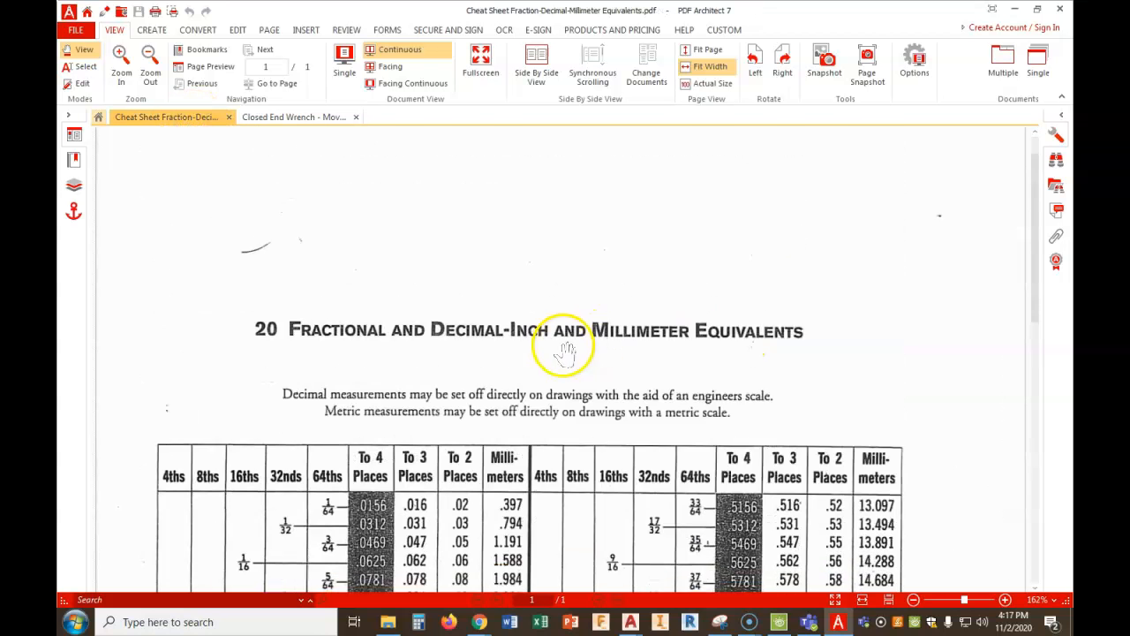
scroll(661, 328, "down", 5)
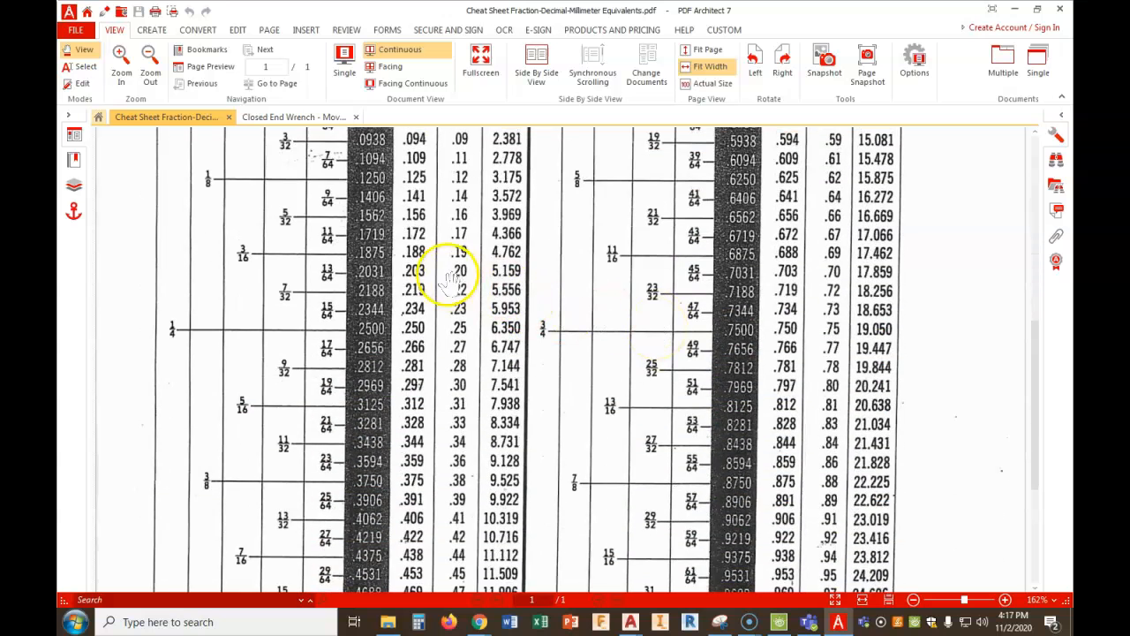
scroll(443, 267, "down", 3)
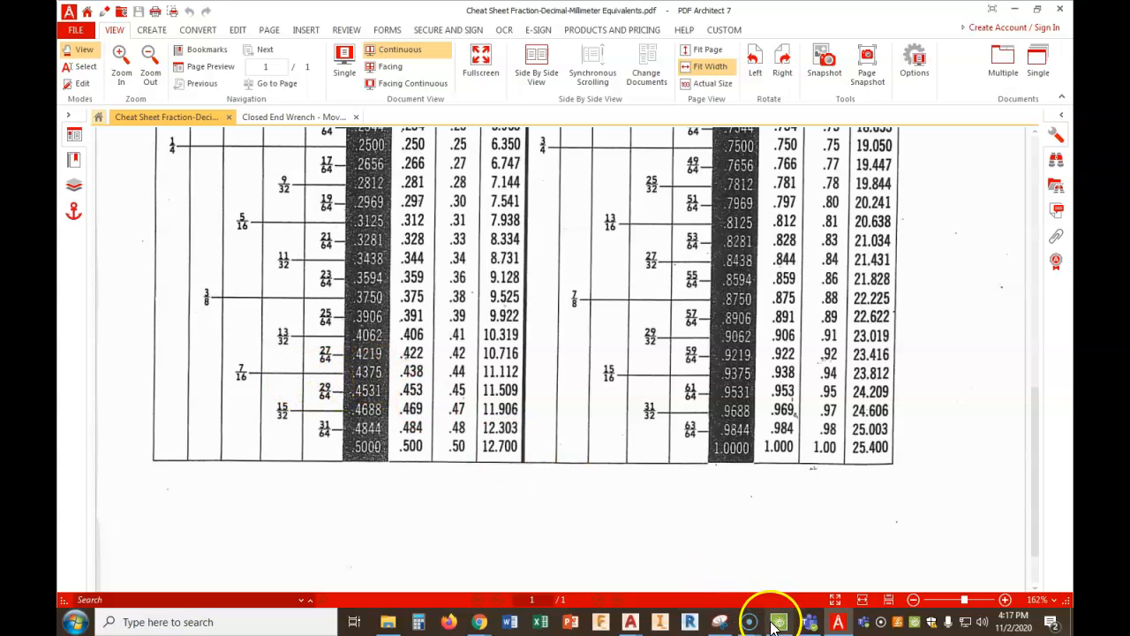
scroll(569, 379, "up", 3)
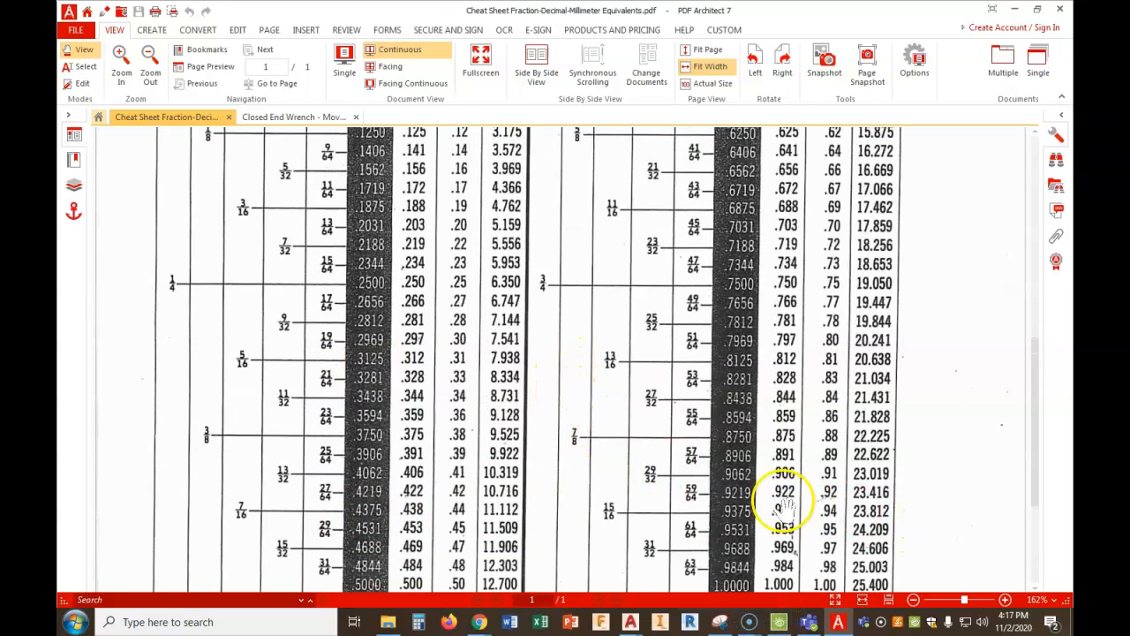
left_click(838, 624)
left_click(837, 624)
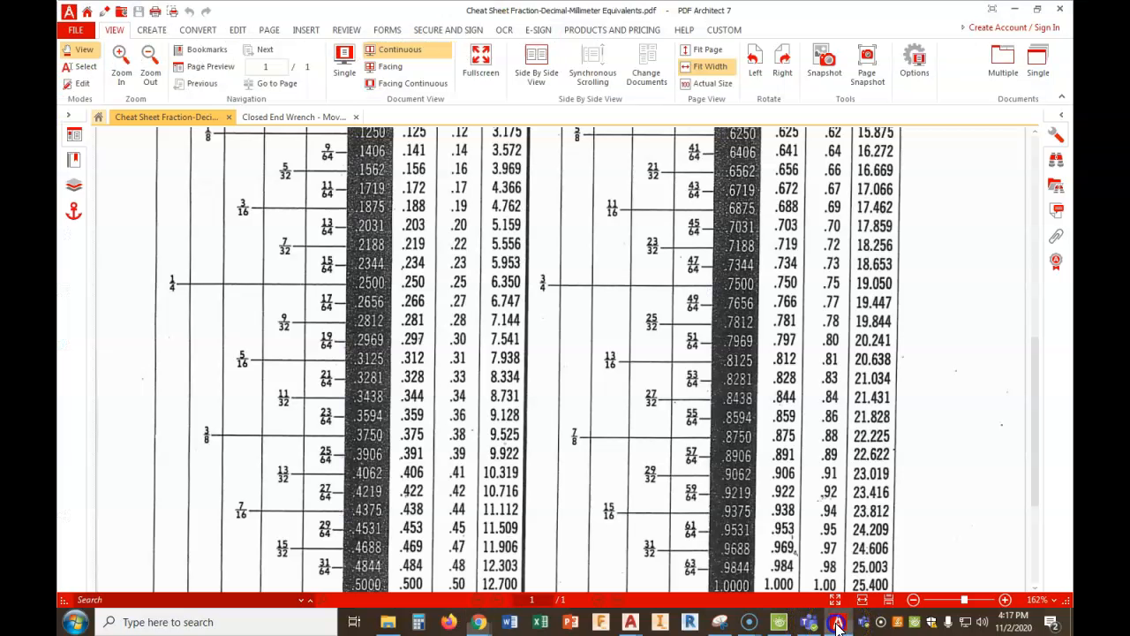
left_click(309, 116)
scroll(555, 366, "down", 1)
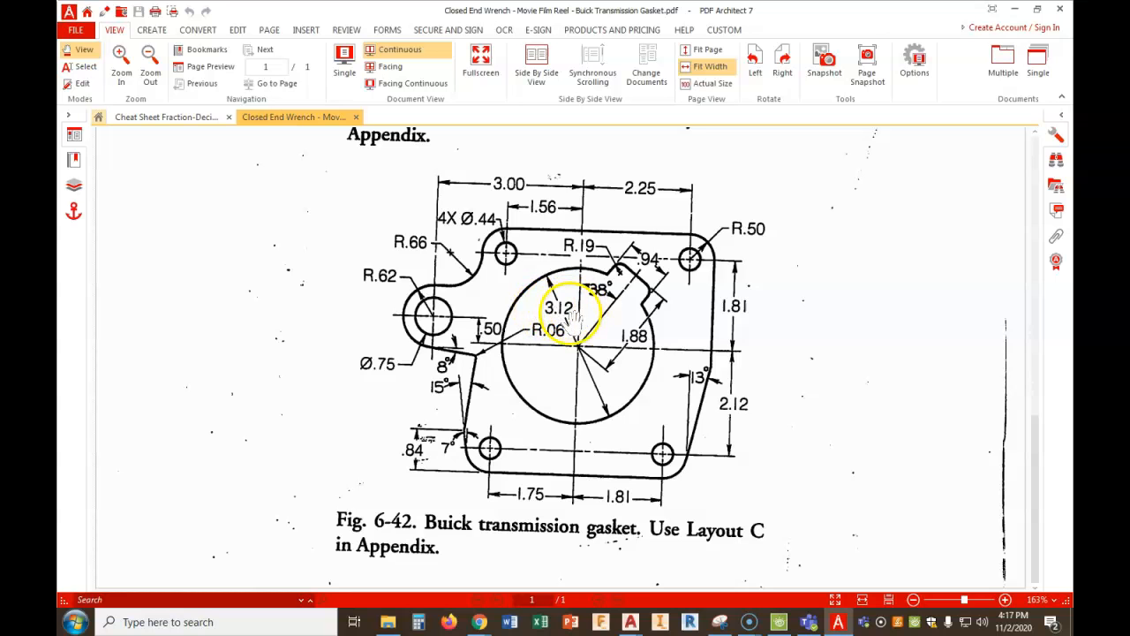
- Switch to the AutoCAD web drawing and draw a 3-1/8 diameter circle below the finished gasket, level with the lower film reel's center
mouse_move(478, 625)
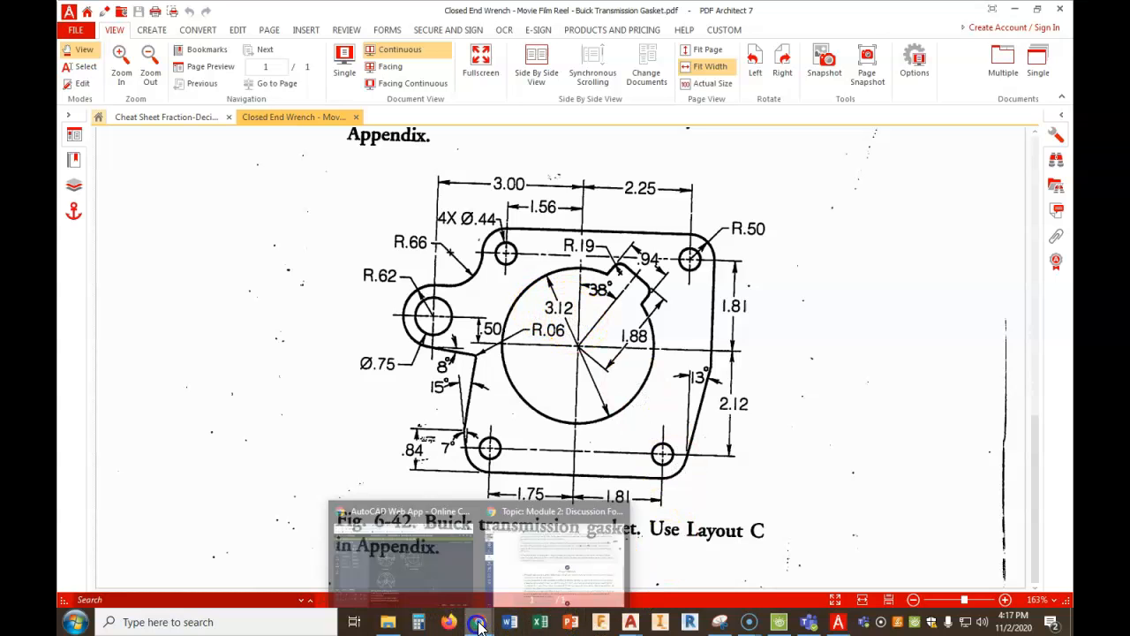
left_click(431, 574)
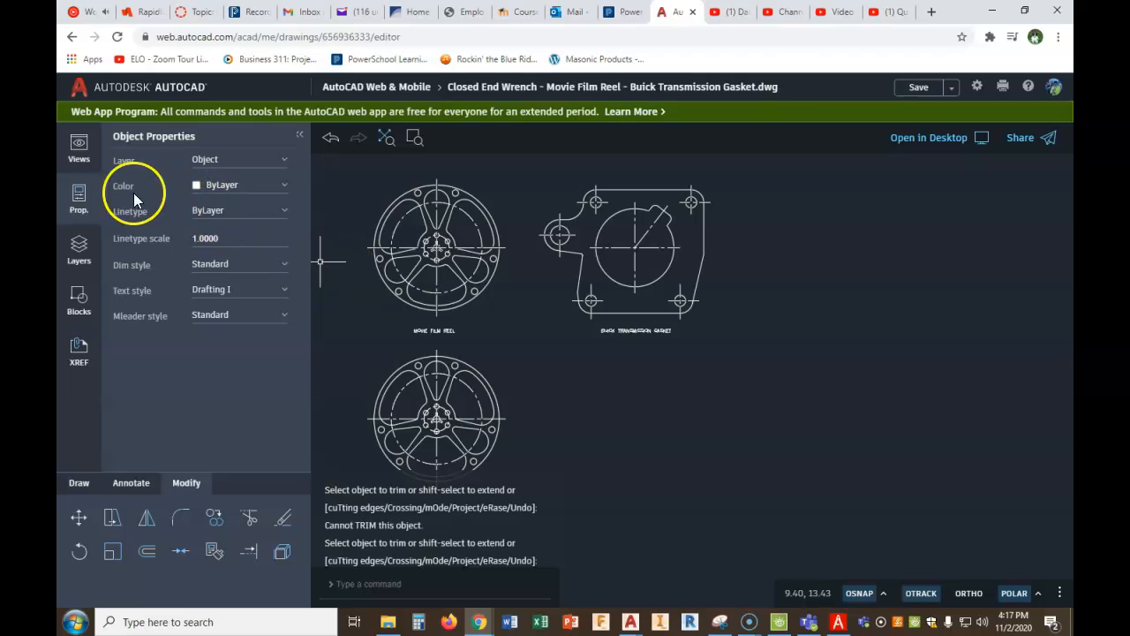
left_click(81, 482)
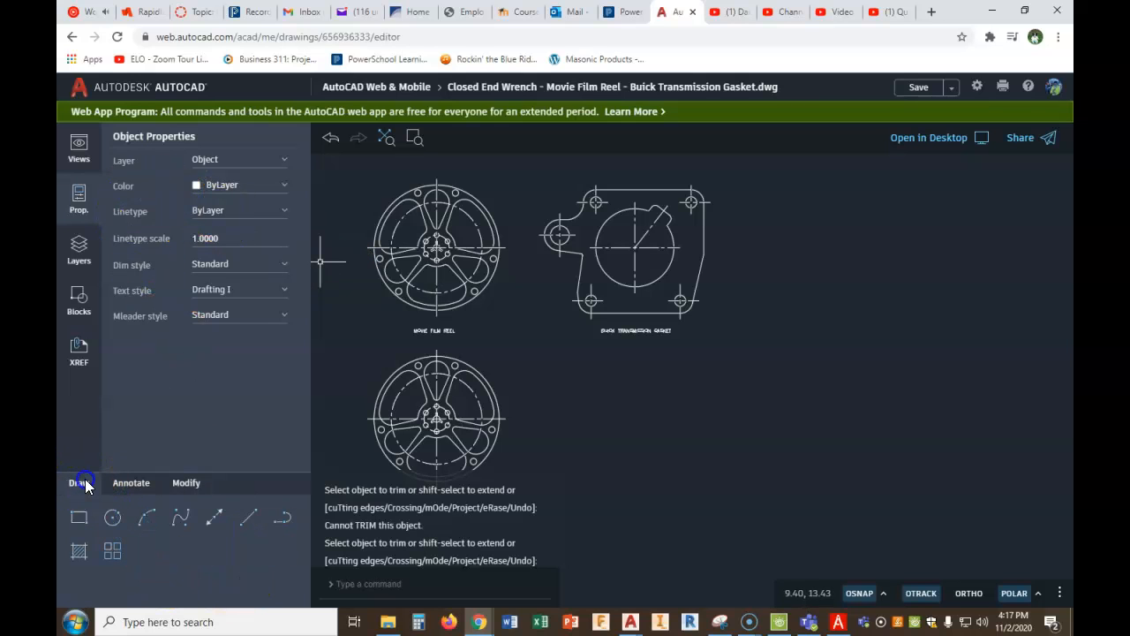
left_click(112, 518)
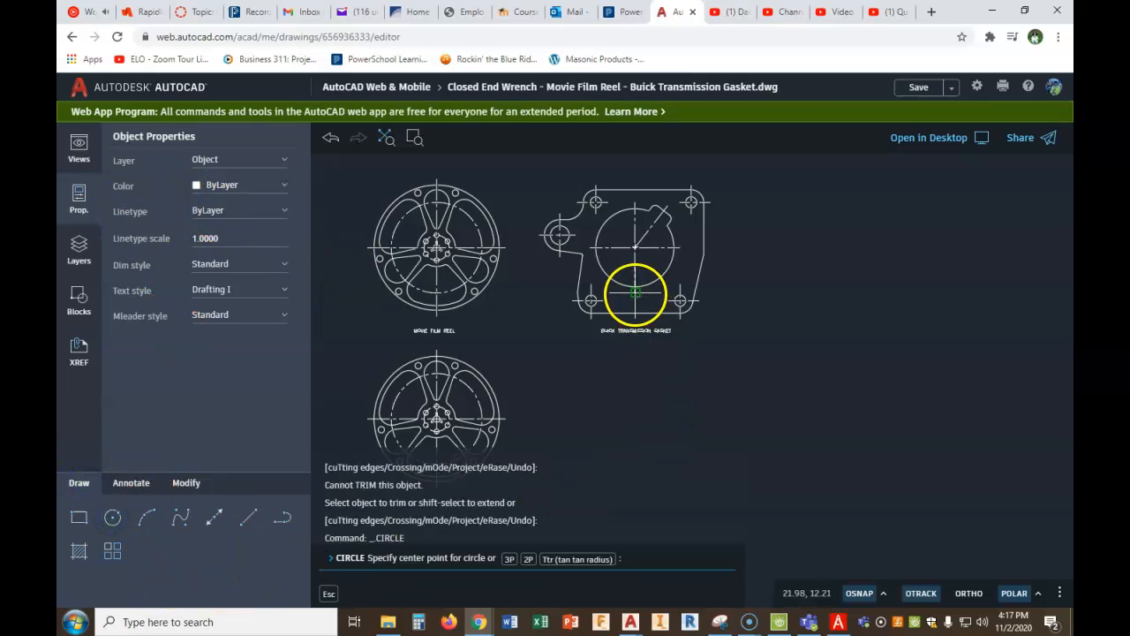
left_click(634, 416)
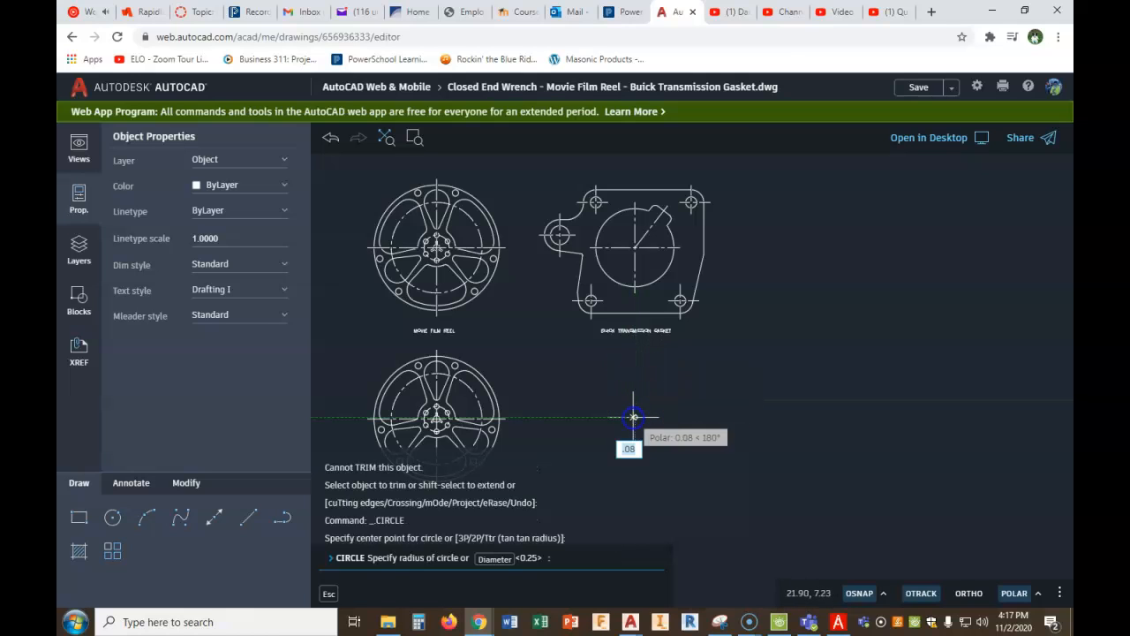
left_click(493, 559)
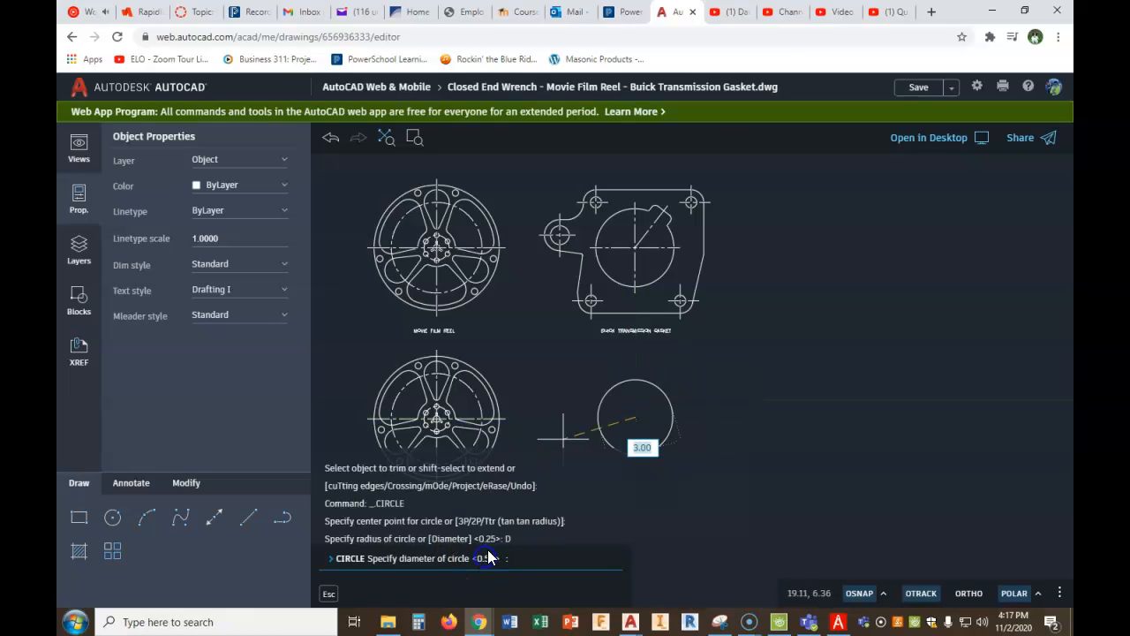
type("3-1/8")
key("Return")
- Draw a vertical line through the new circle from its top quadrant to its bottom quadrant
middle_click_drag(697, 429, 677, 404)
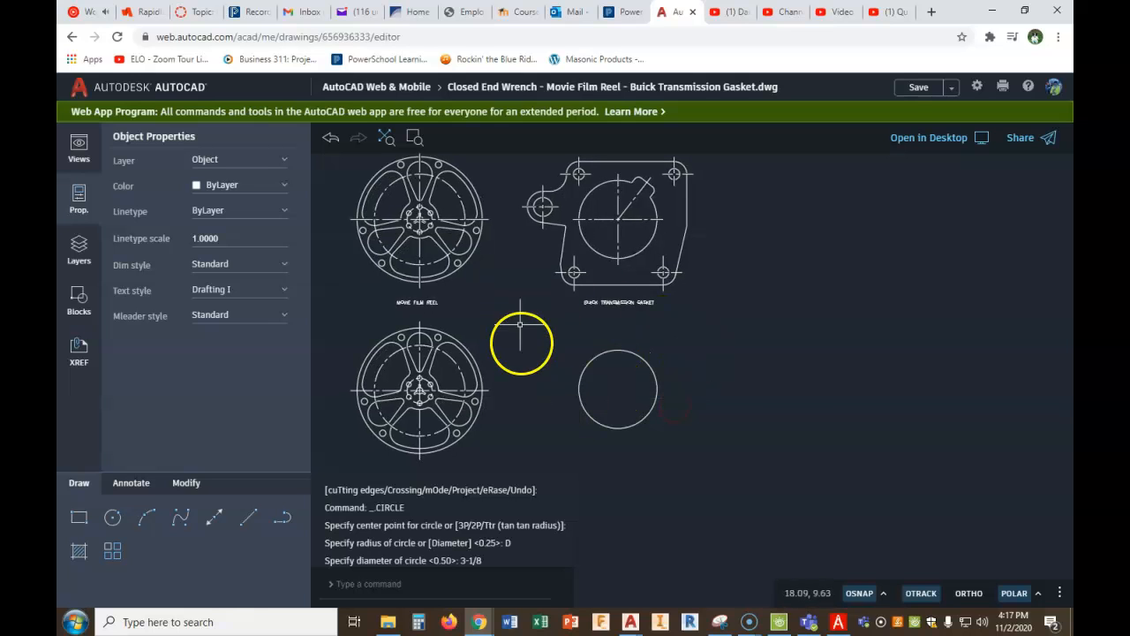
left_click(248, 522)
left_click(616, 348)
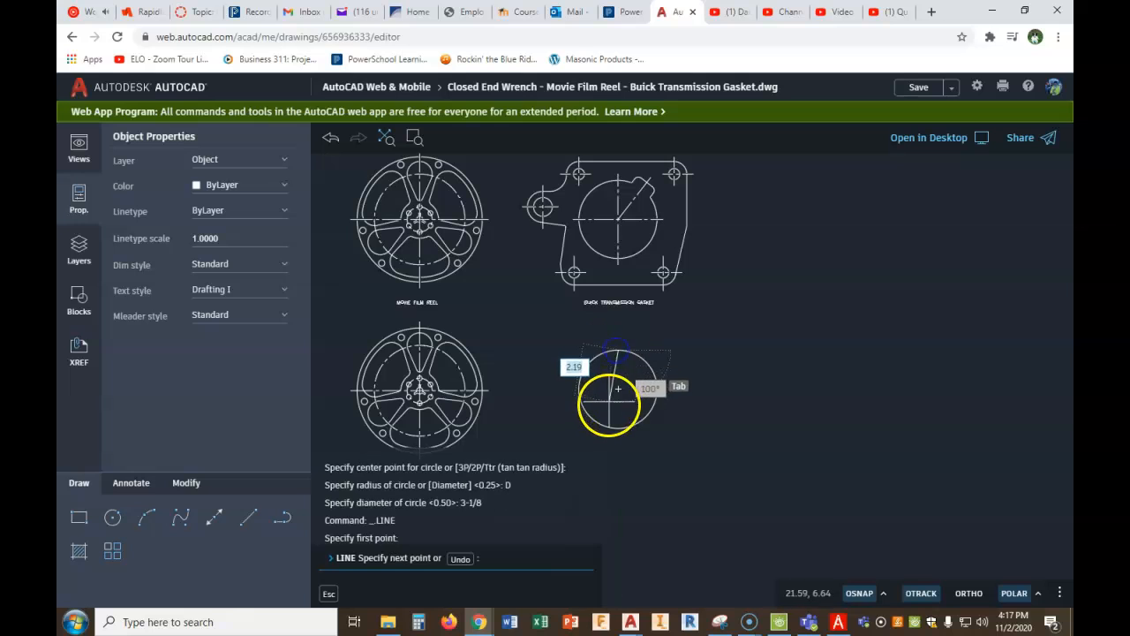
left_click(618, 427)
right_click(619, 429)
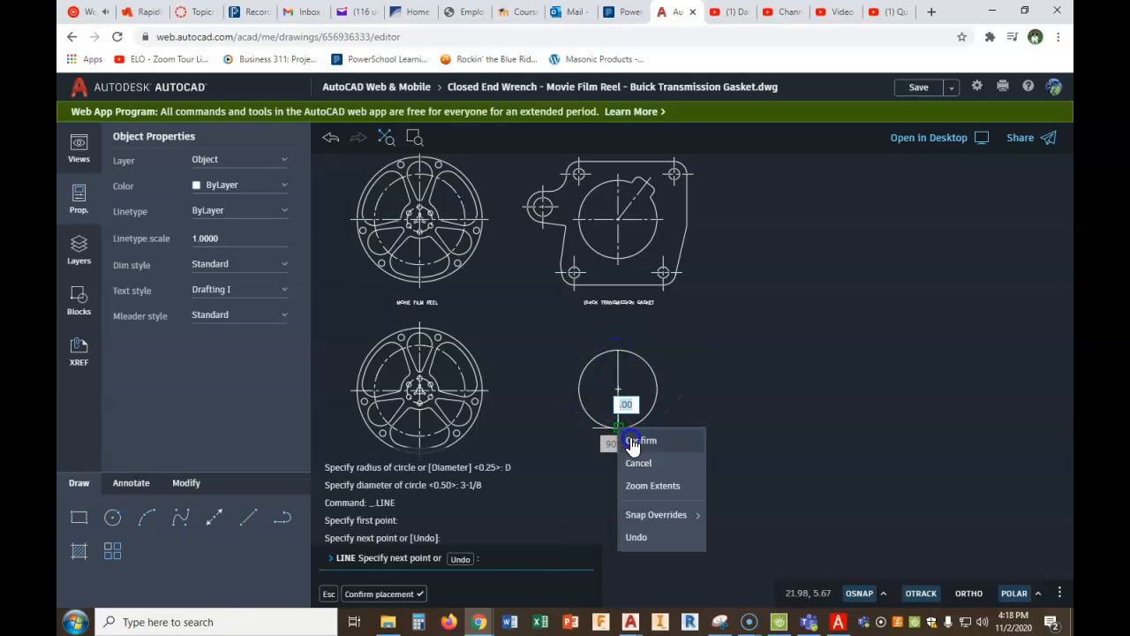
left_click(633, 441)
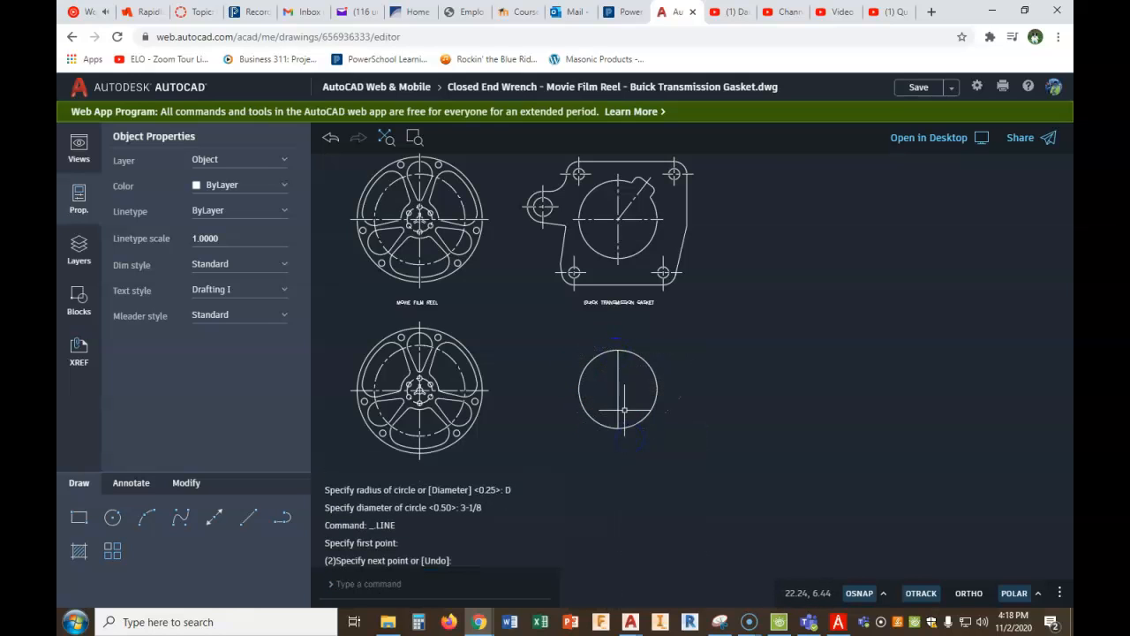
- Stretch both ends of the vertical line beyond the circle to a total length of about 5.86
left_click(187, 486)
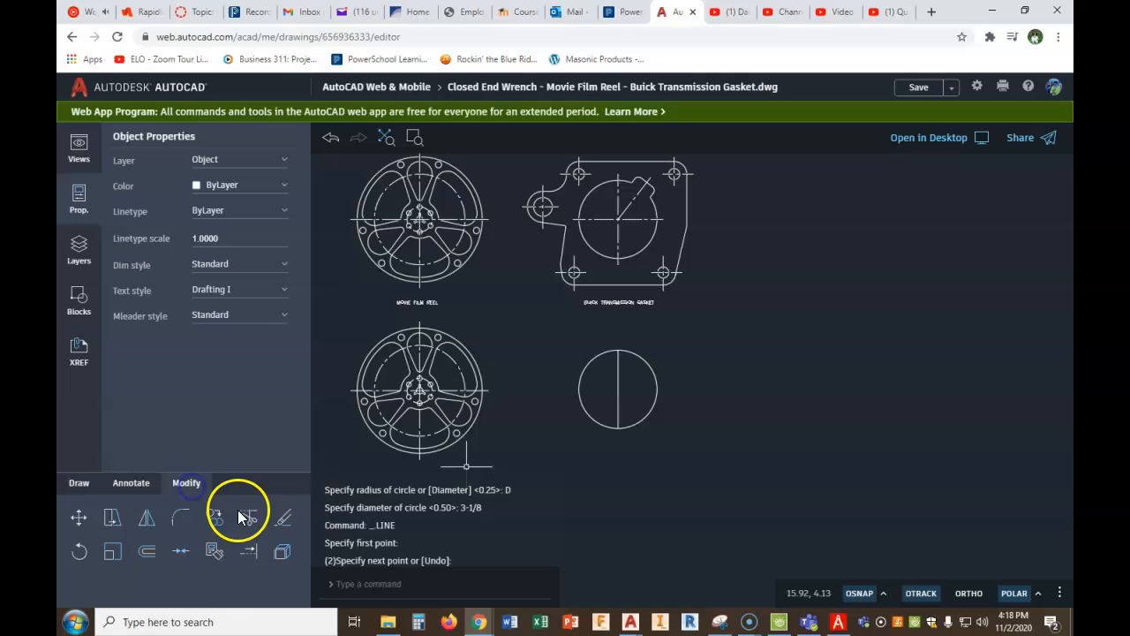
left_click(619, 399)
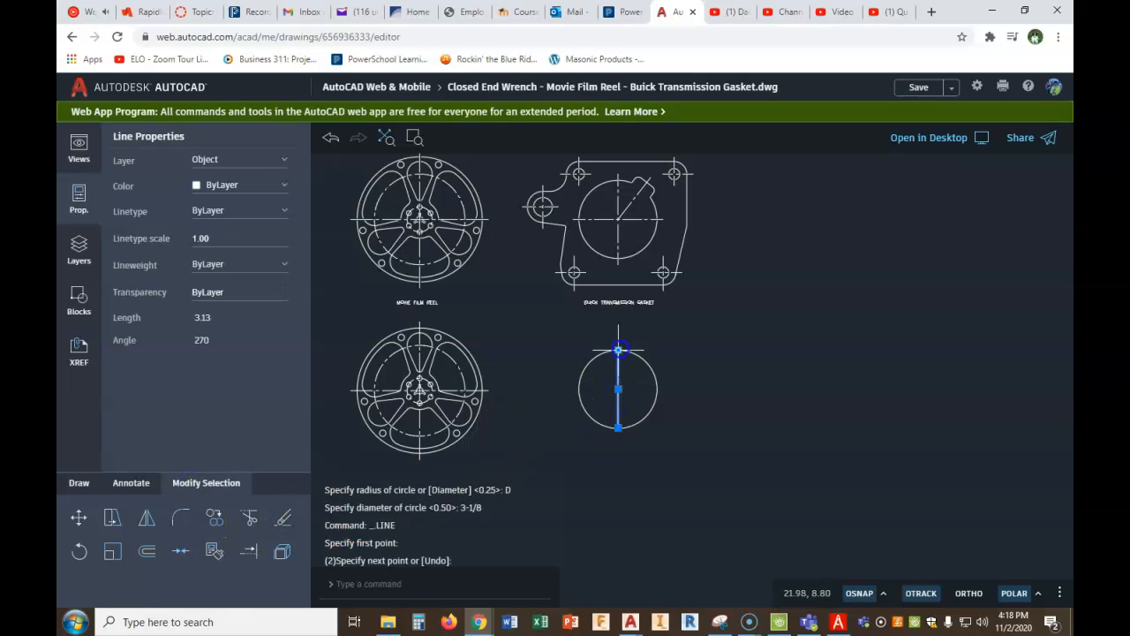
left_click(618, 350)
left_click(621, 430)
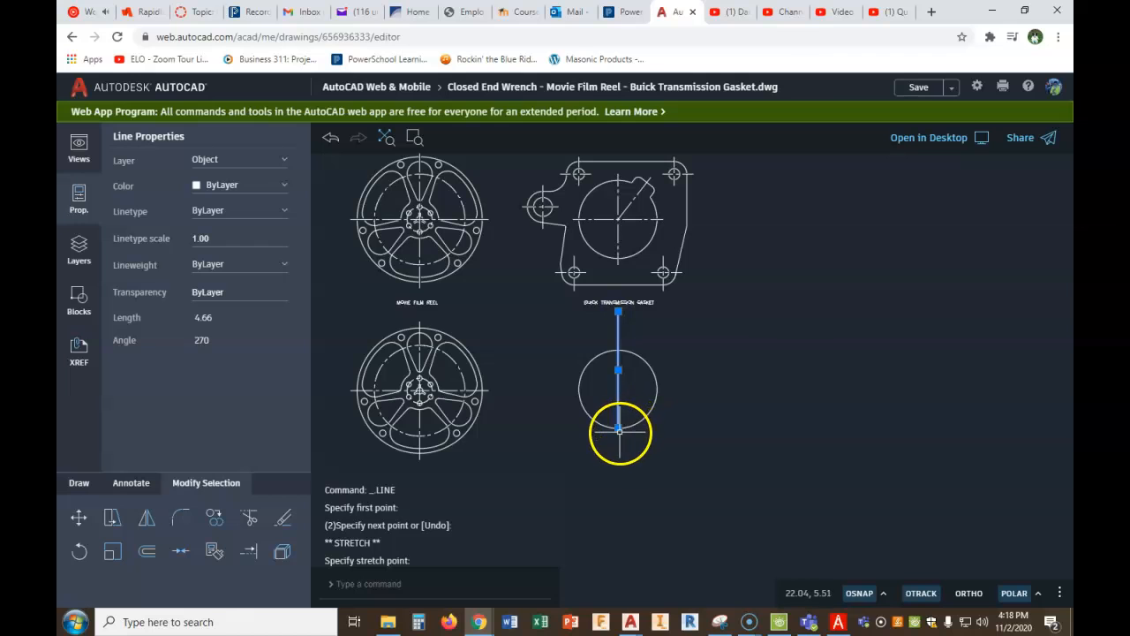
left_click(613, 457)
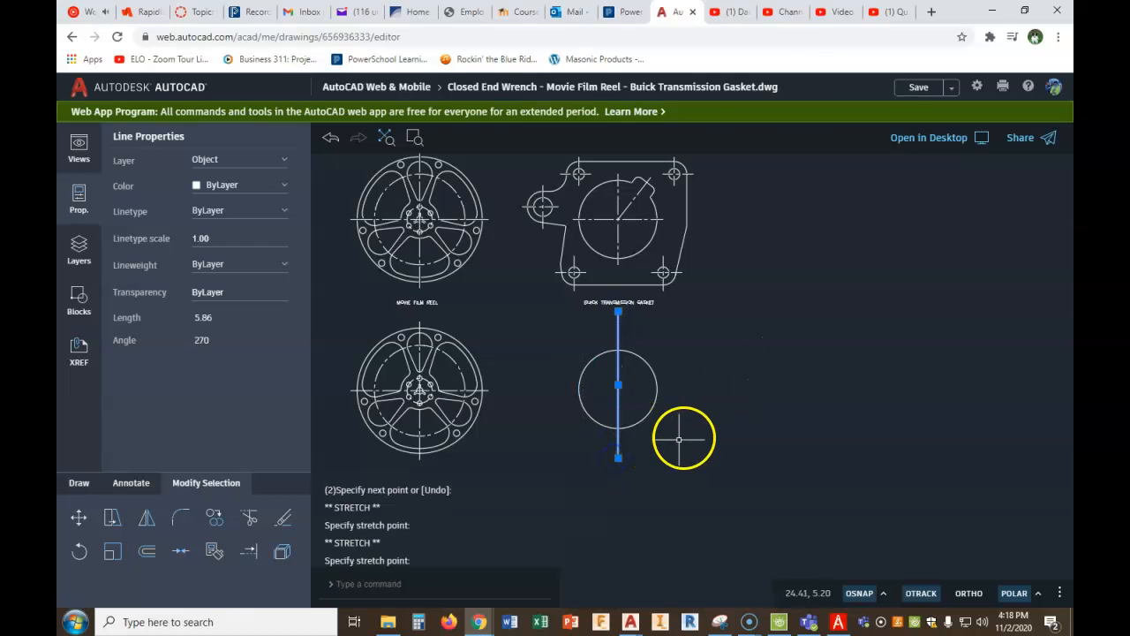
key("Escape")
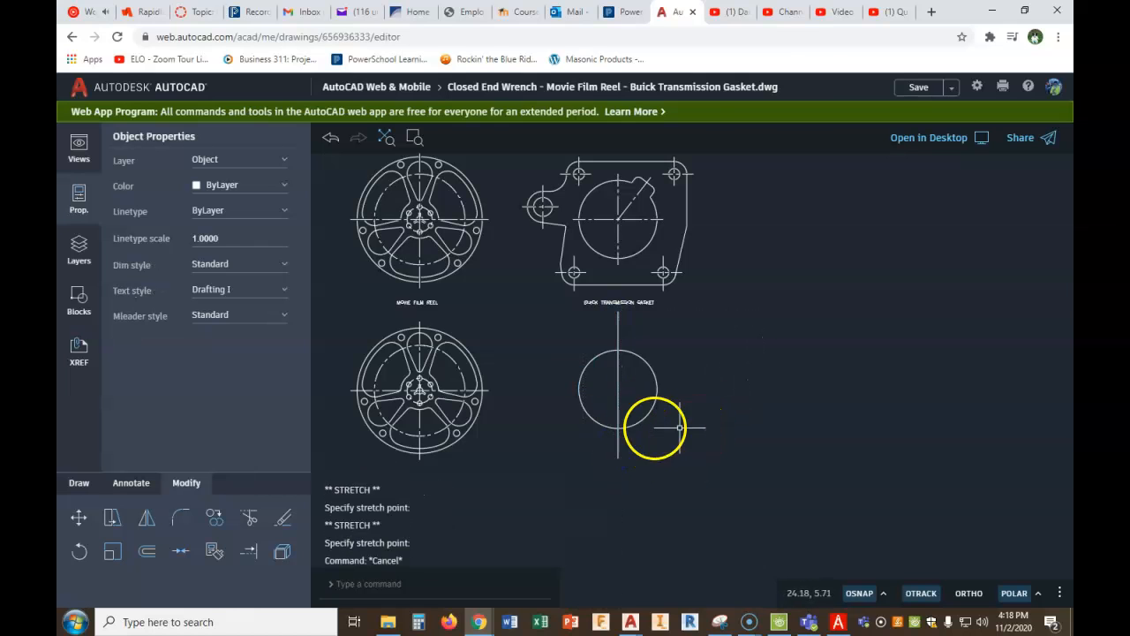
- Move the vertical line through the circle to the Center layer
left_click(635, 371)
left_click(609, 399)
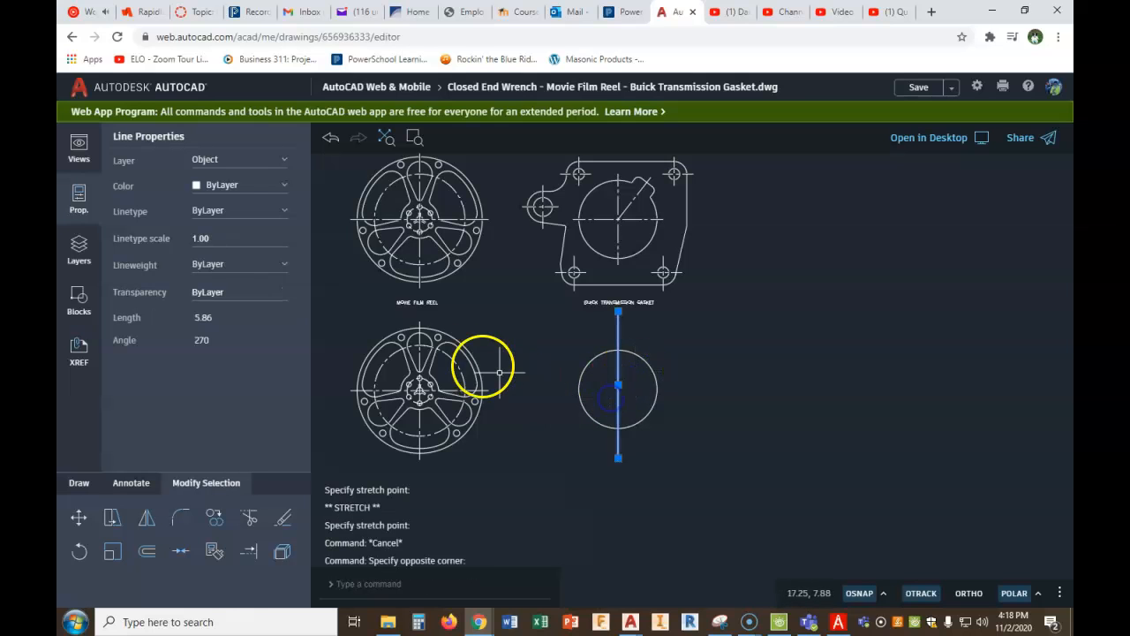
left_click(262, 159)
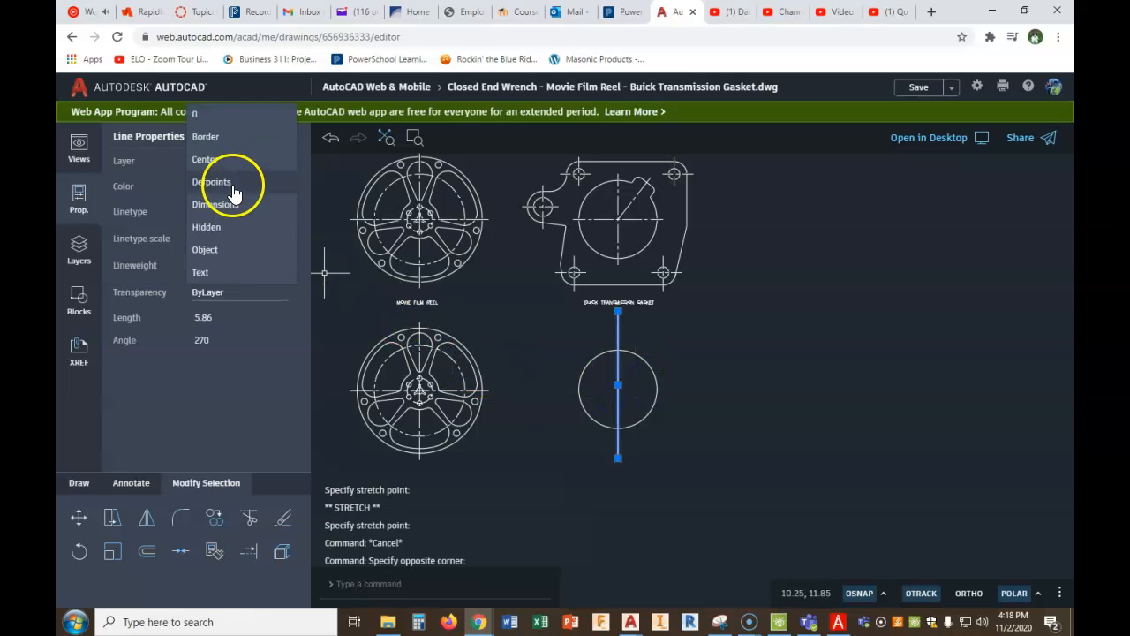
left_click(226, 161)
key("Escape")
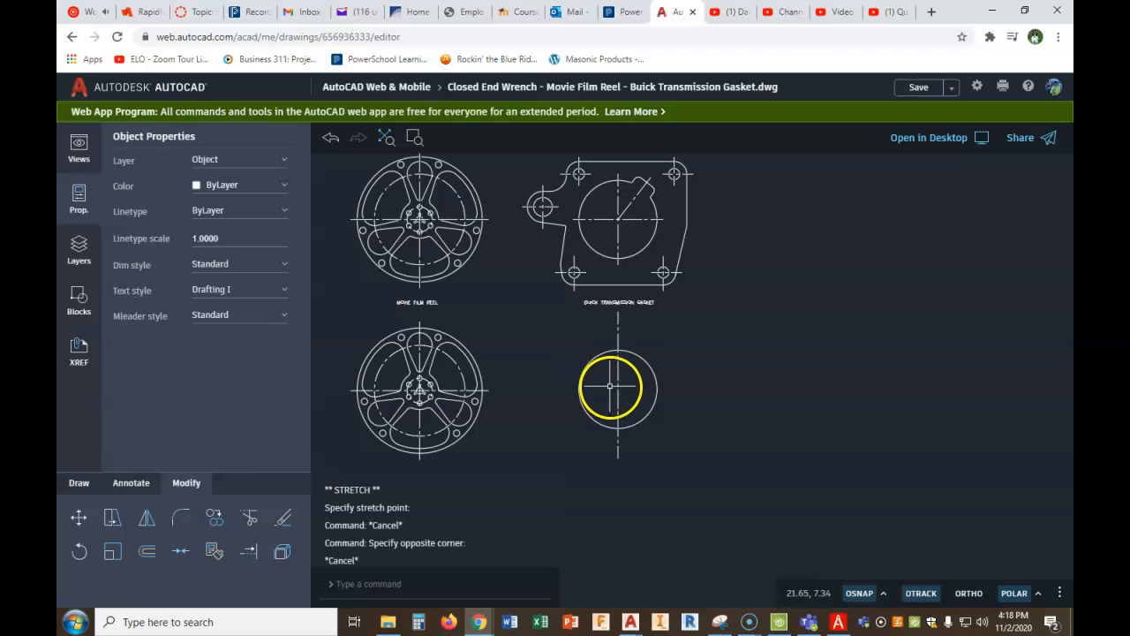
- Mirror the vertical center line about a 315° line through the circle's center, keeping the source, to create the horizontal center line
left_click(618, 380)
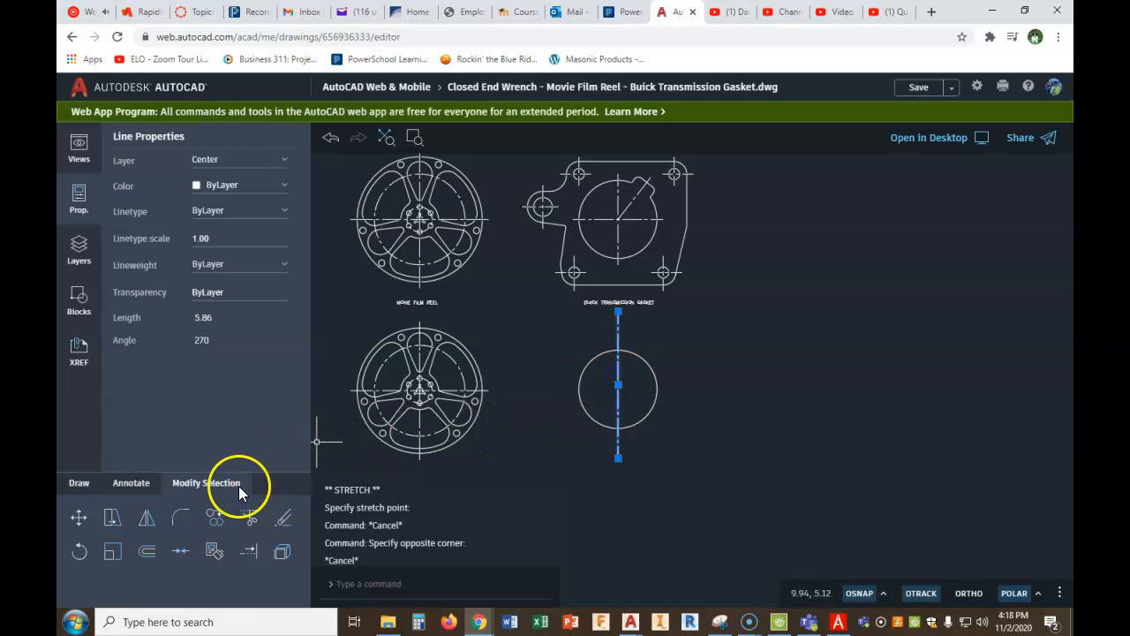
left_click(146, 518)
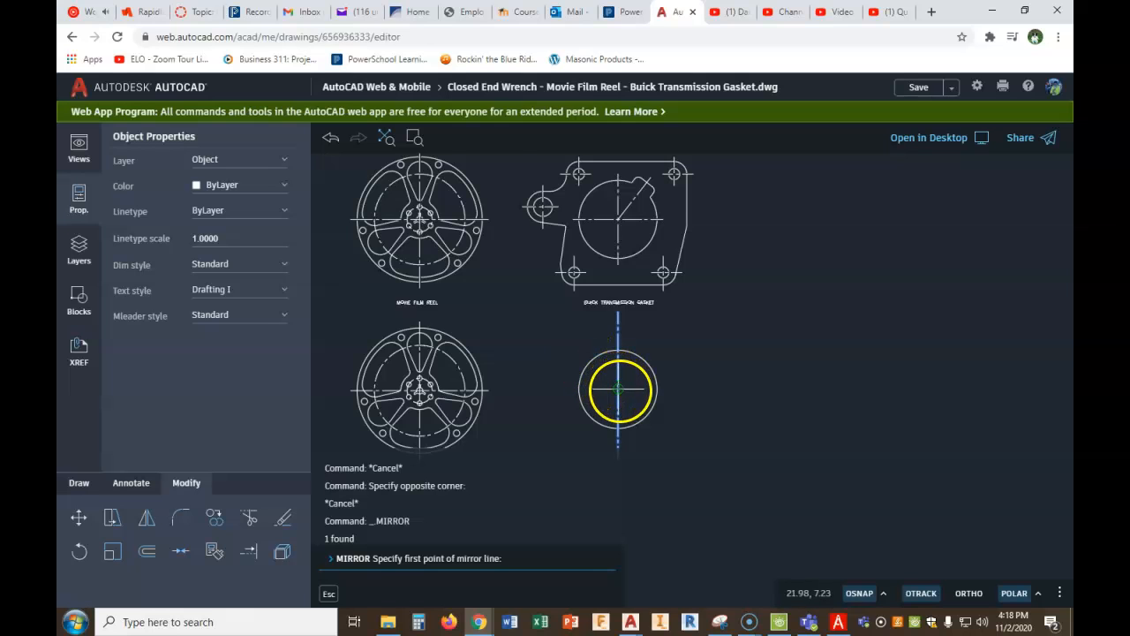
scroll(618, 389, "up", 3)
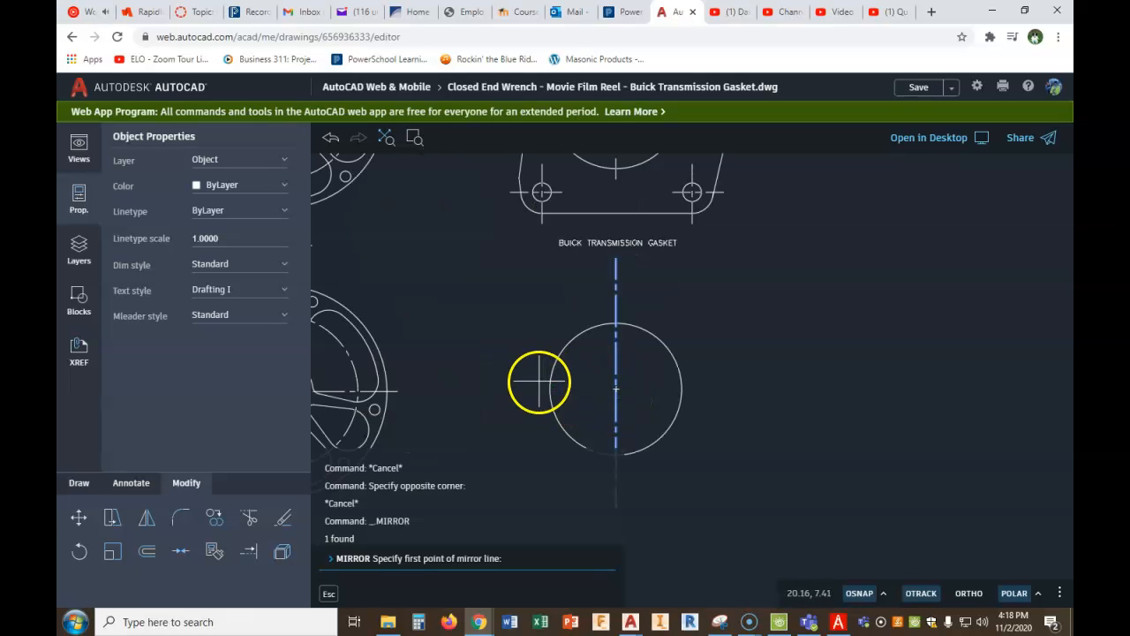
left_click(617, 388)
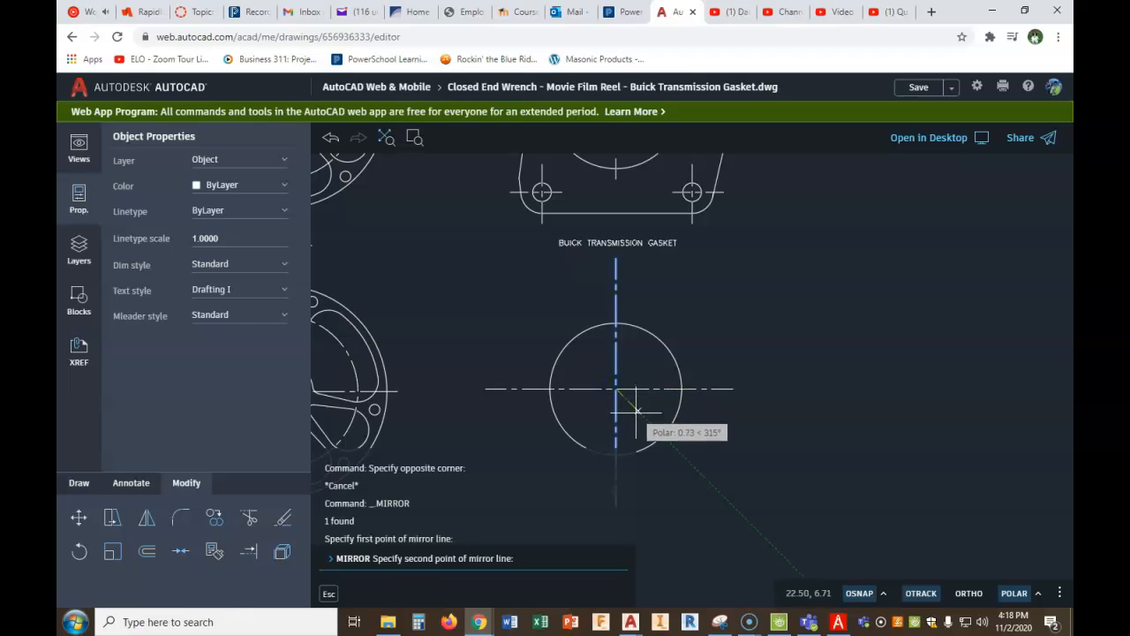
left_click(636, 412)
right_click(638, 415)
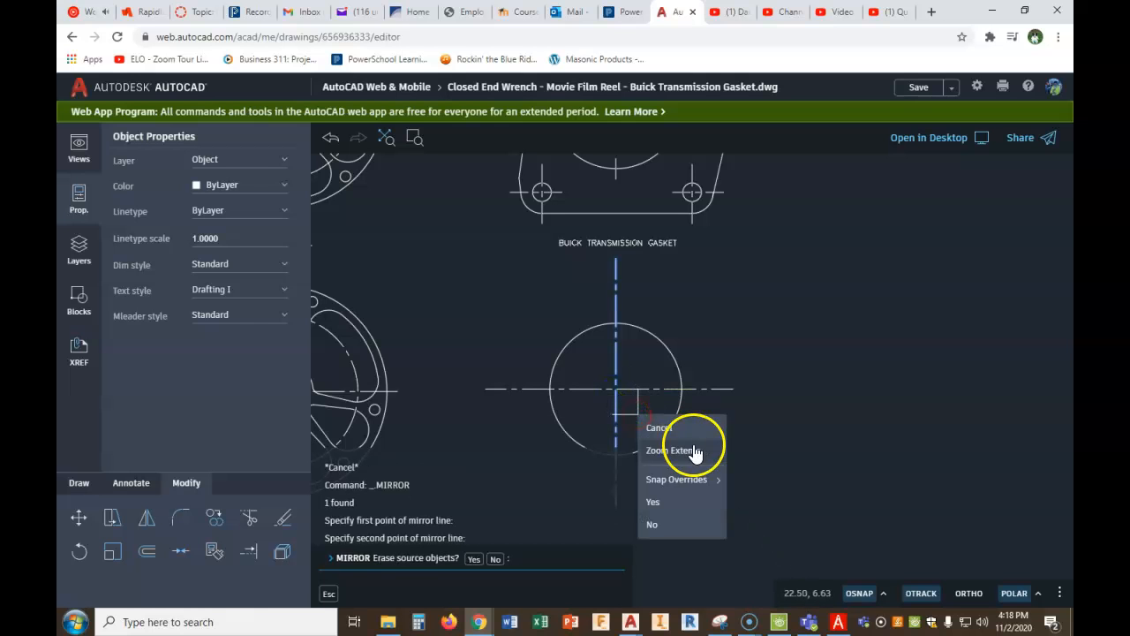
left_click(654, 523)
scroll(813, 424, "down", 5)
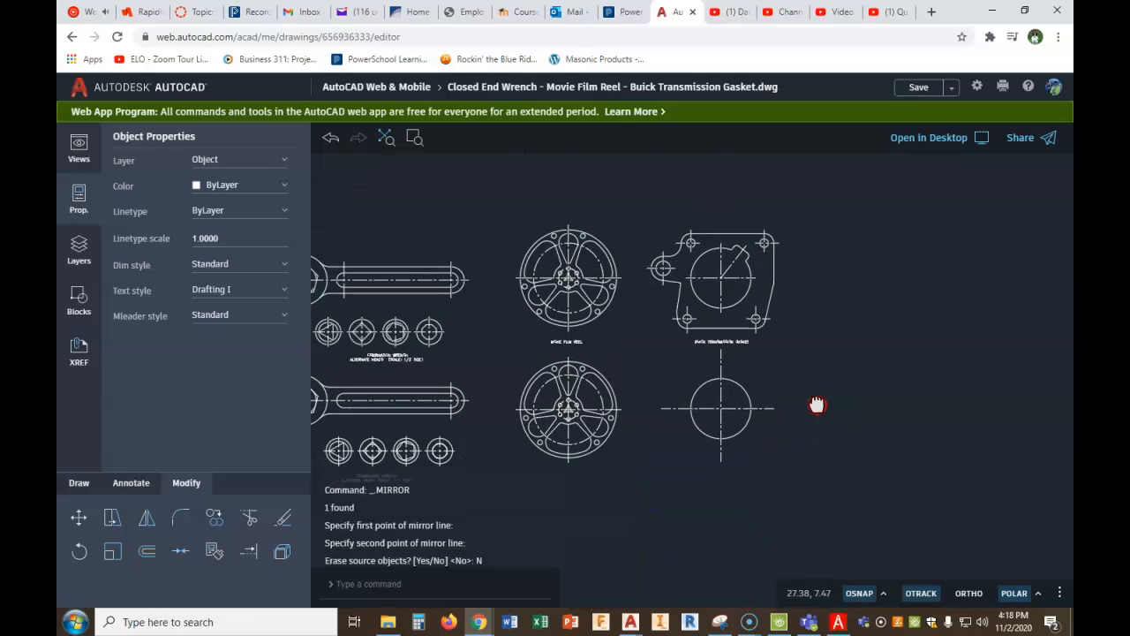
- Check the gasket figure in PDF Architect and draw a vertical line about 2.43 long upward from the new circle's center in the AutoCAD drawing
middle_click_drag(817, 405, 792, 400)
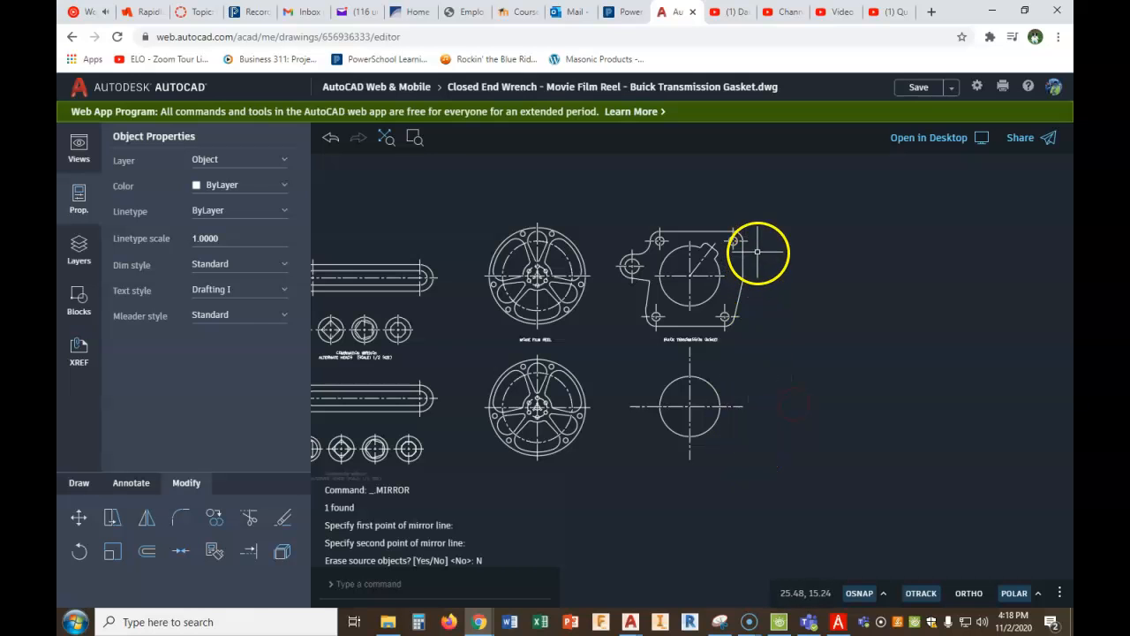
scroll(757, 248, "up", 2)
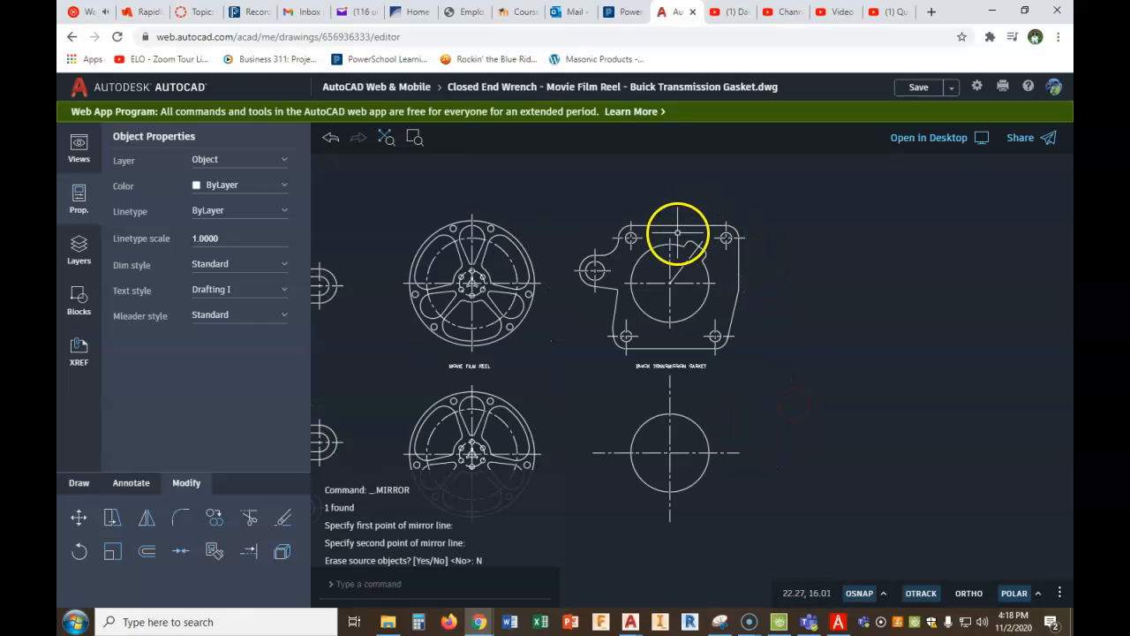
left_click(840, 622)
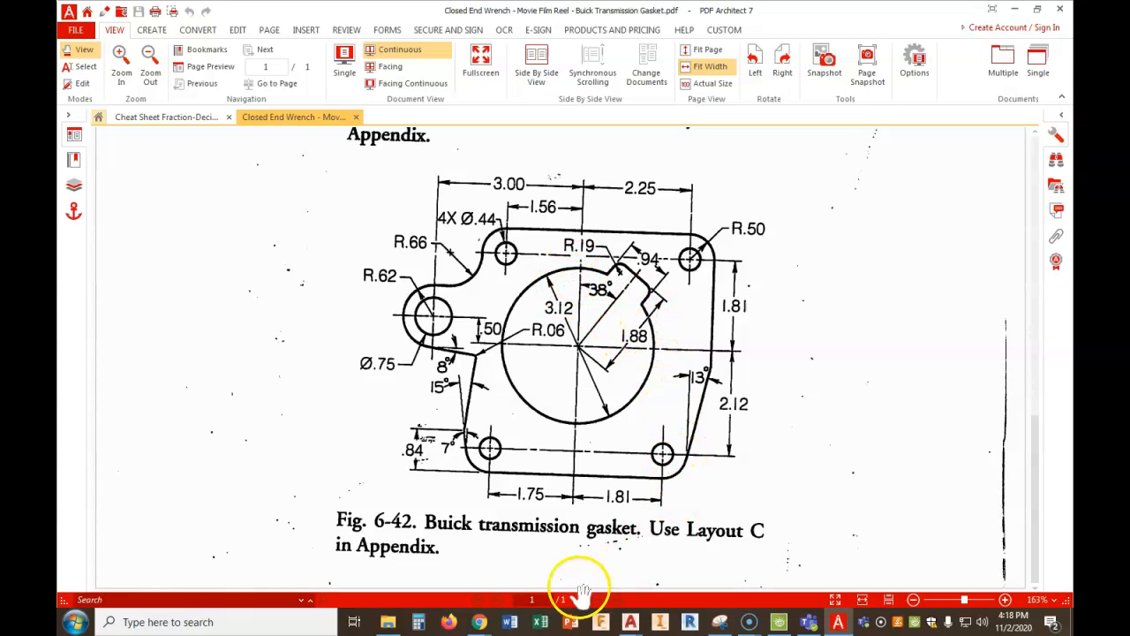
mouse_move(488, 624)
left_click(440, 578)
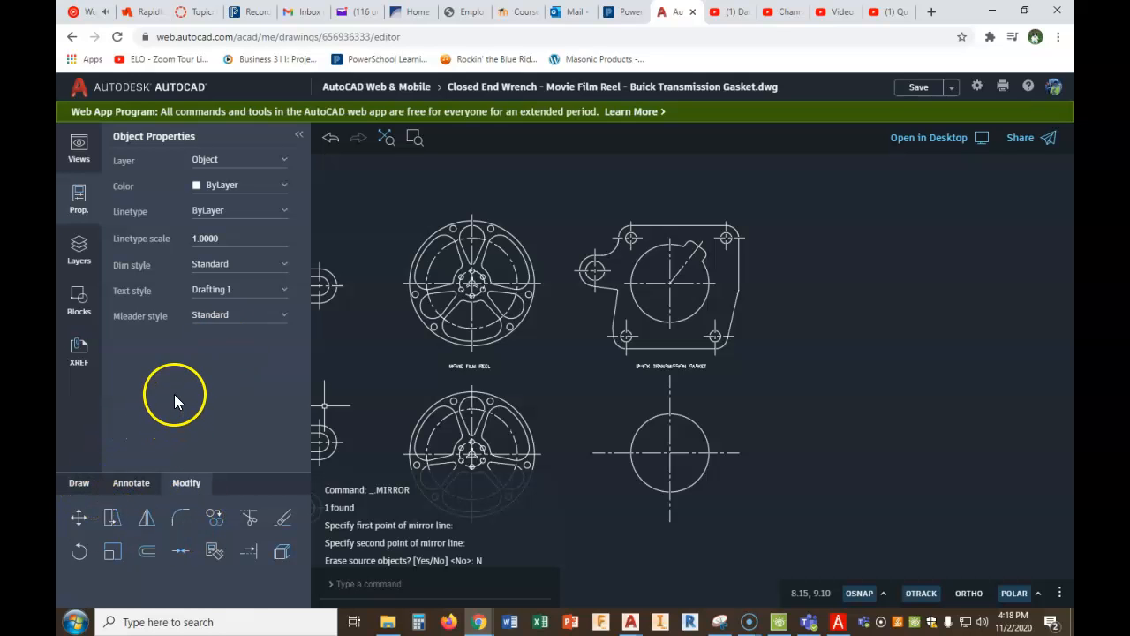
left_click(79, 482)
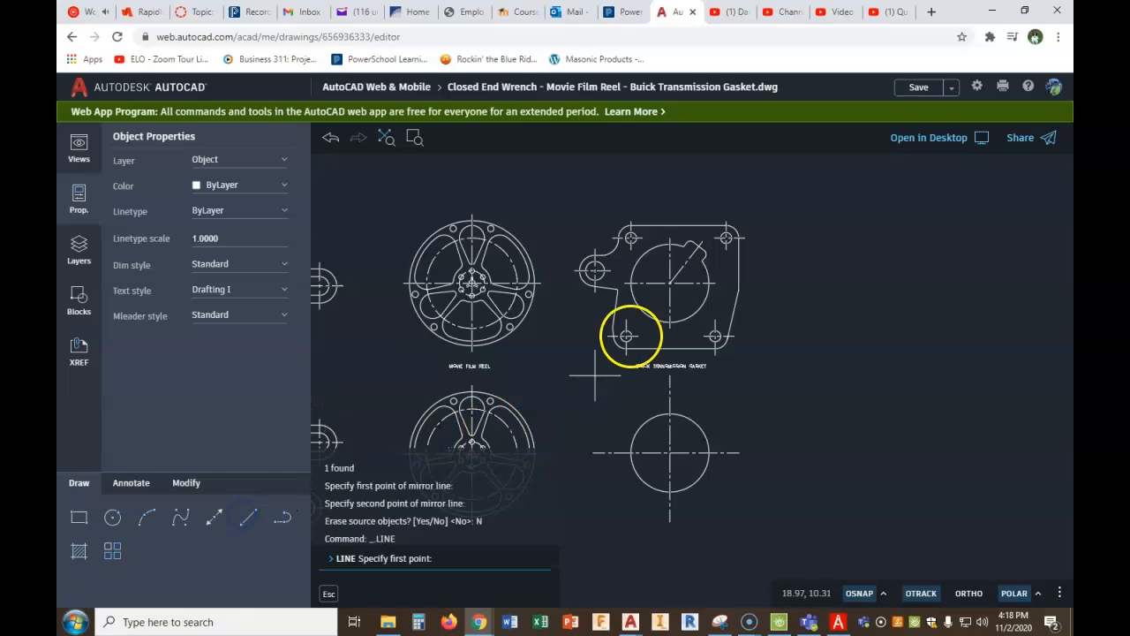
scroll(657, 452, "up", 3)
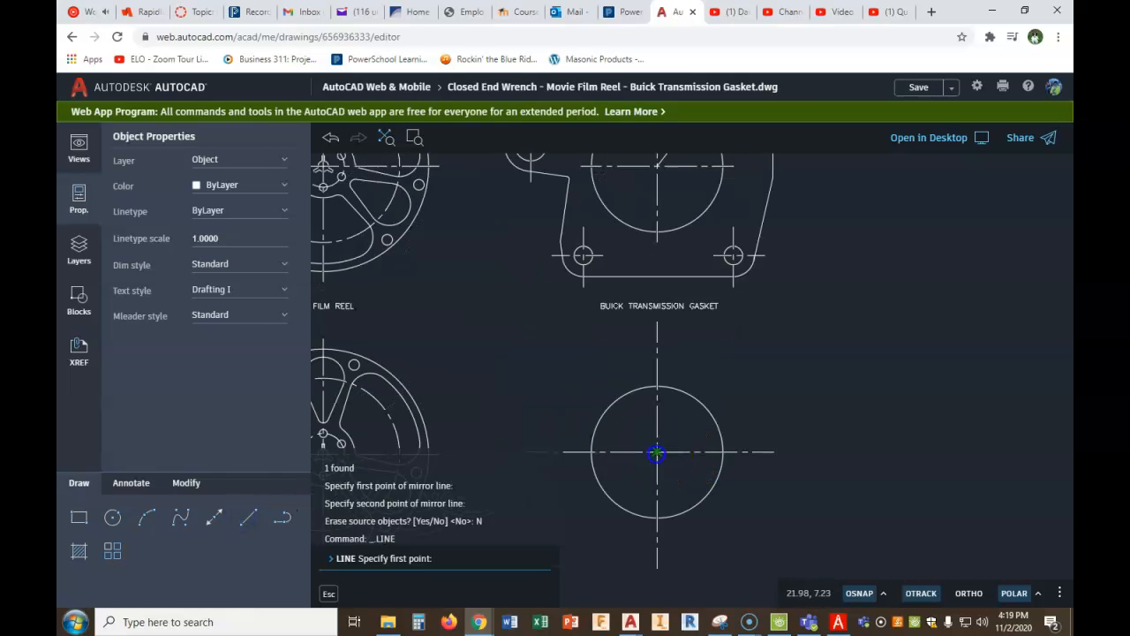
left_click(657, 453)
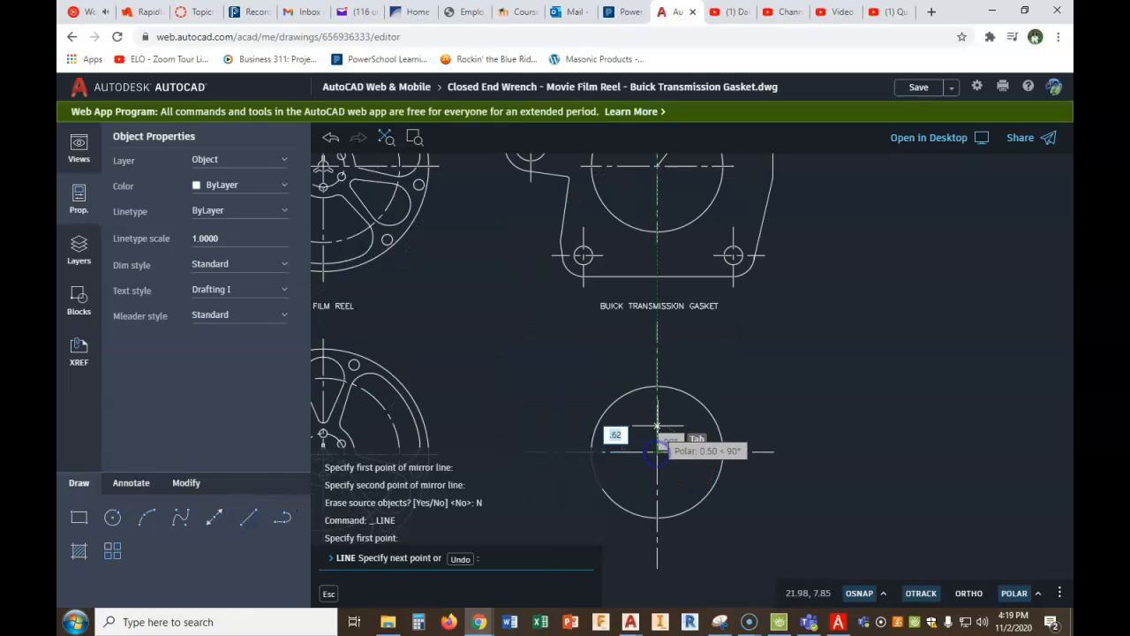
left_click(662, 350)
right_click(746, 352)
left_click(769, 363)
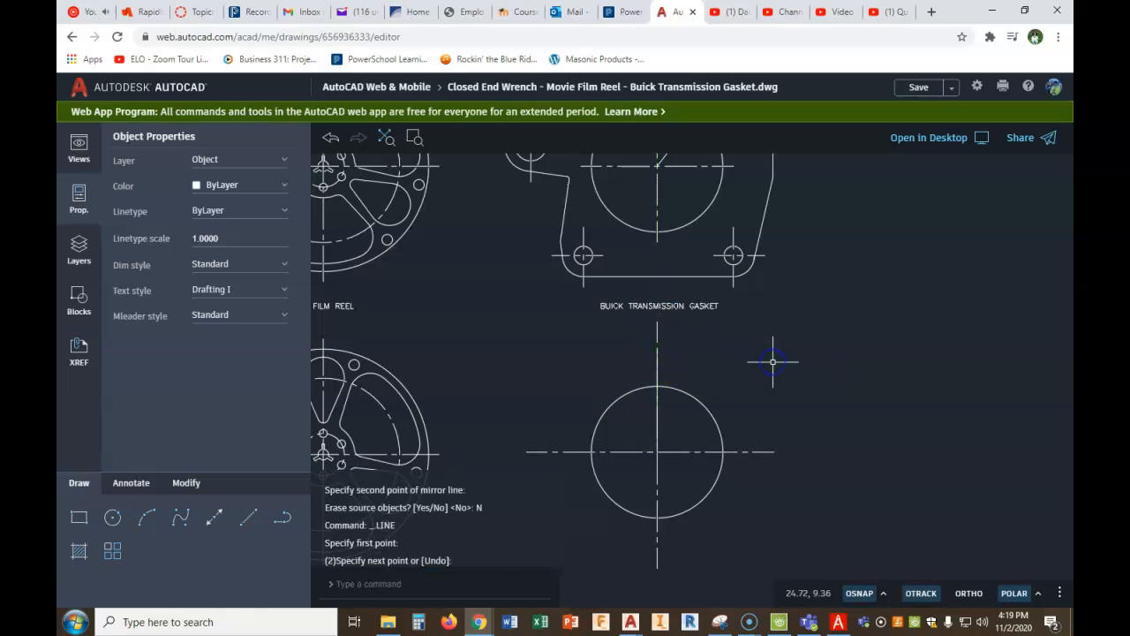
- Rotate the last drawn line by -38° about the circle's center
left_click(186, 484)
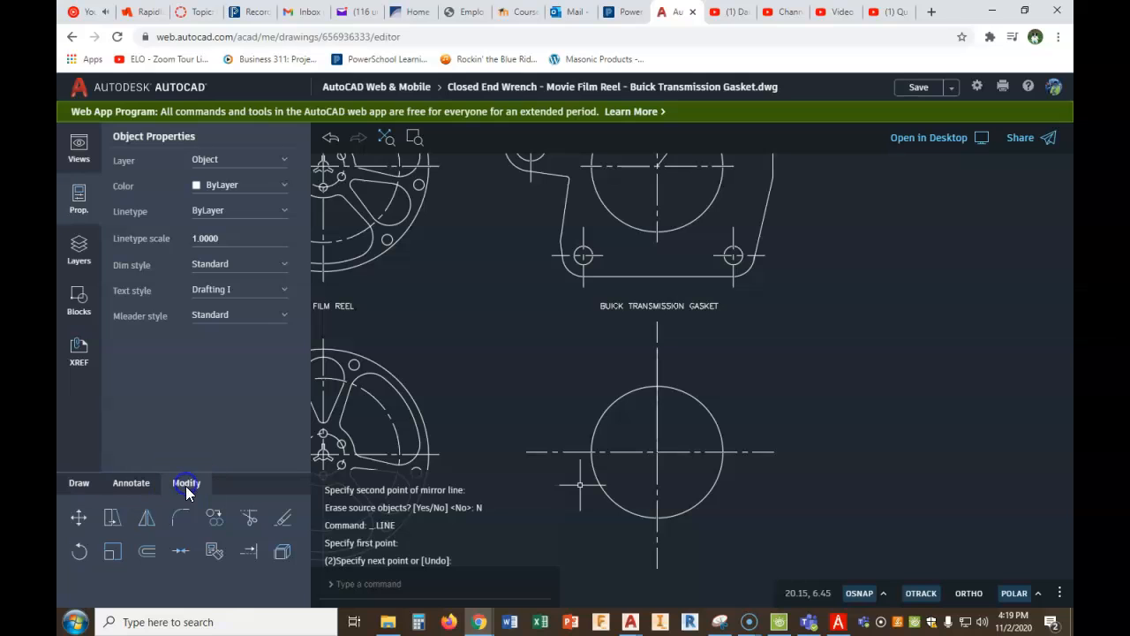
left_click(79, 551)
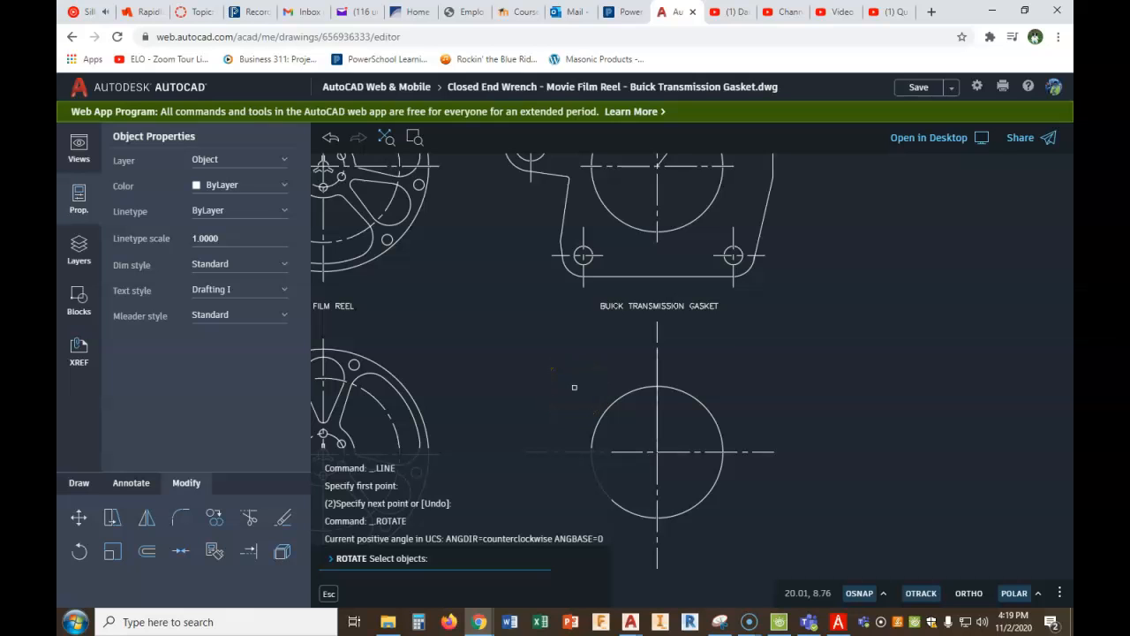
type("L")
key("Return")
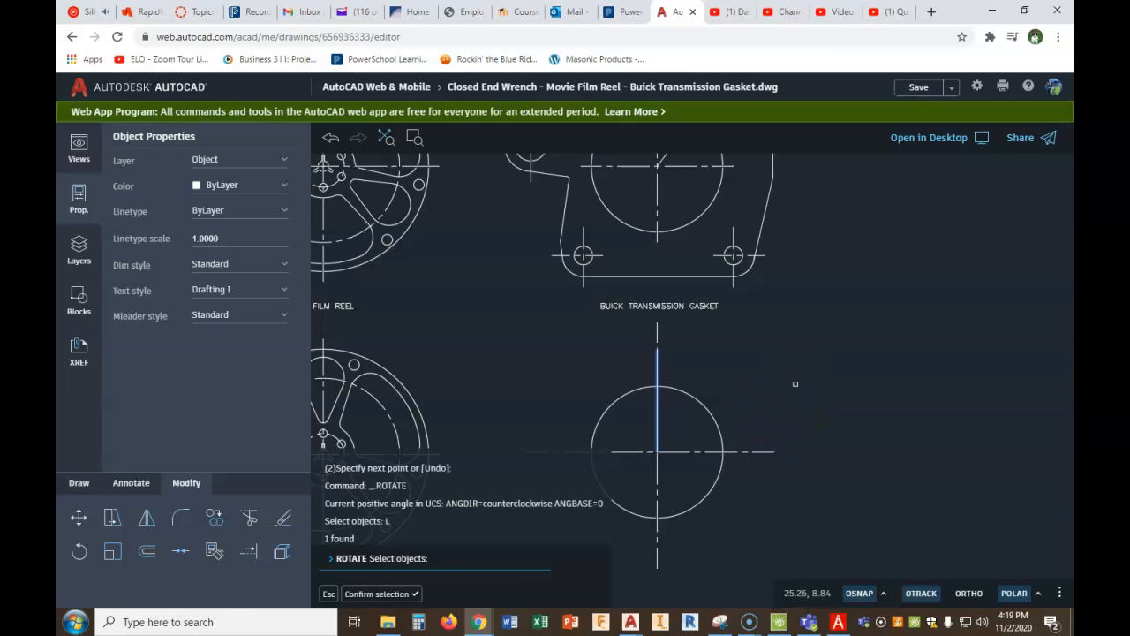
left_click(406, 593)
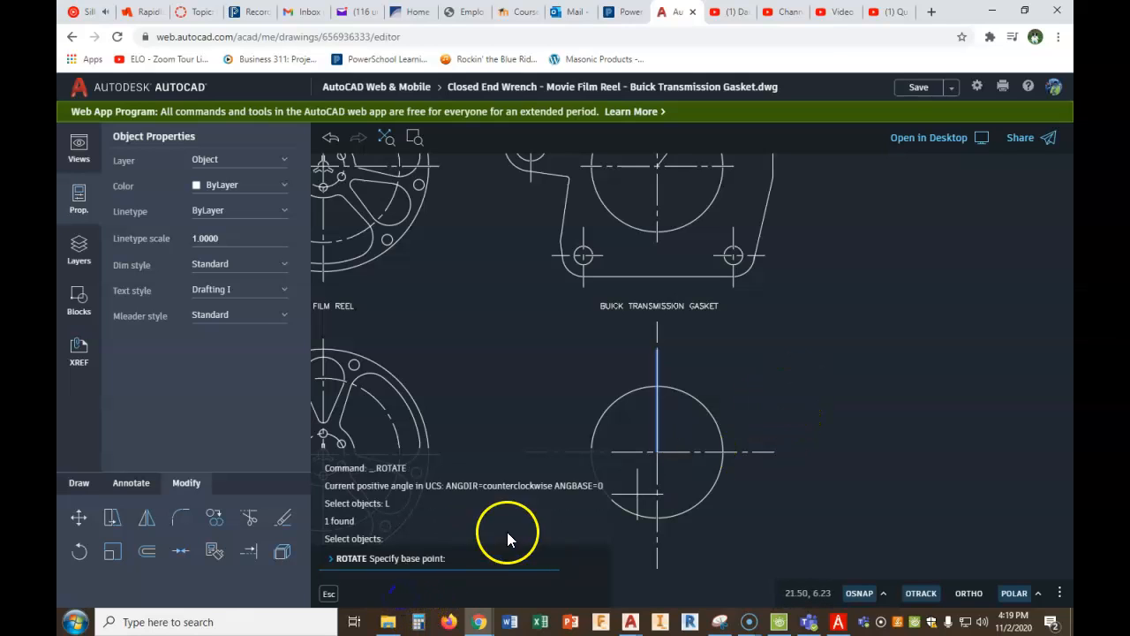
left_click(658, 452)
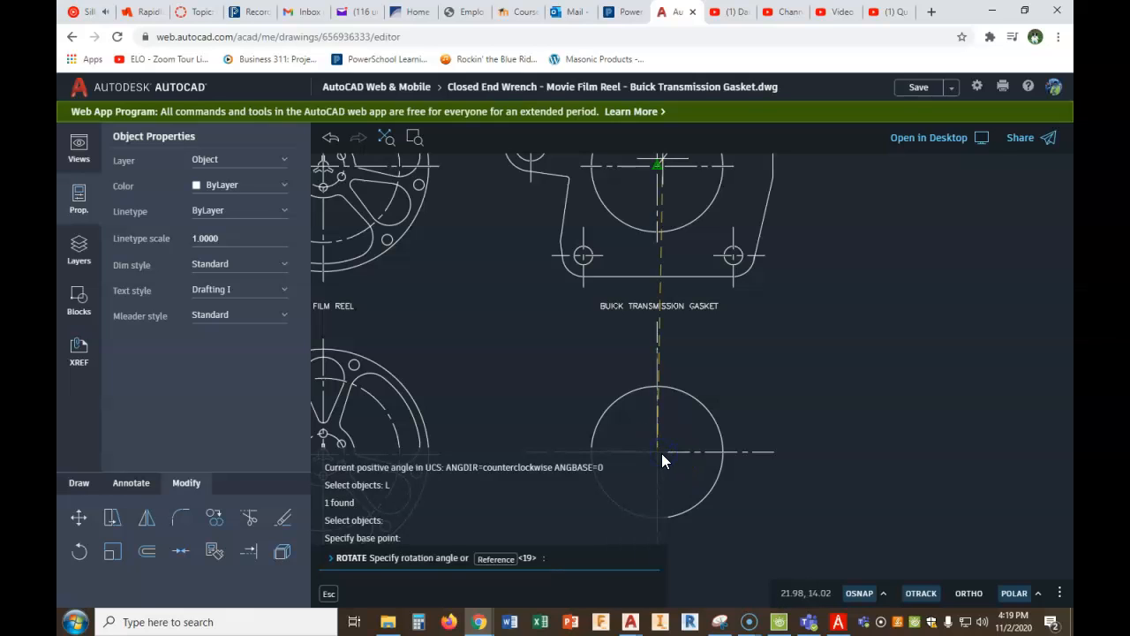
type("-38")
key("Return")
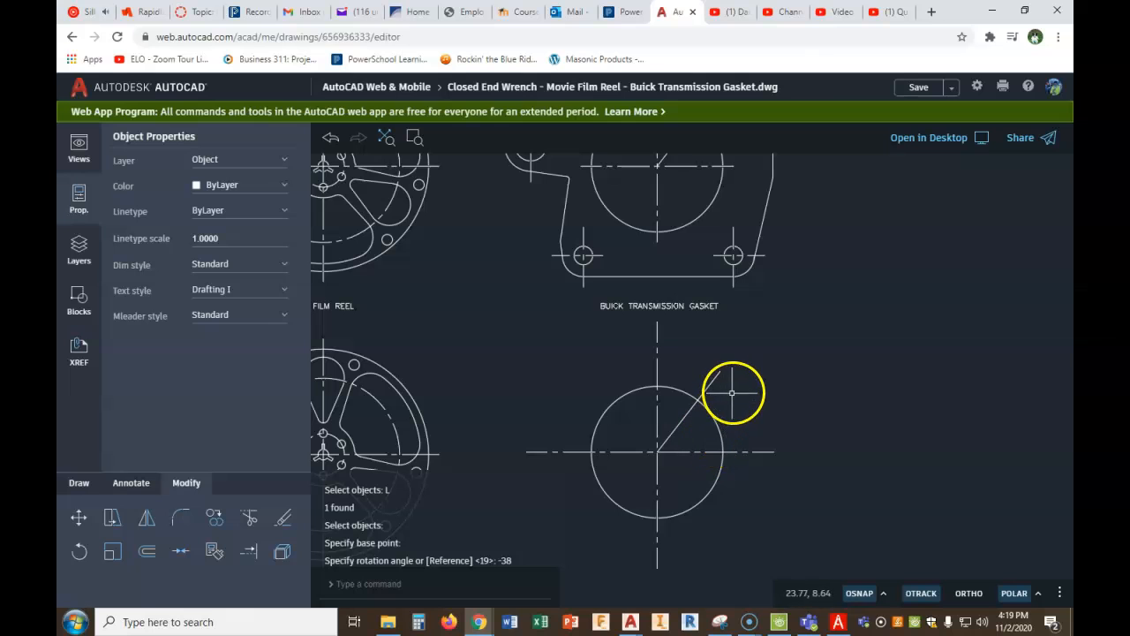
- Move the angled line from the circle's center to the Center layer
left_click(714, 378)
left_click(260, 169)
left_click(235, 163)
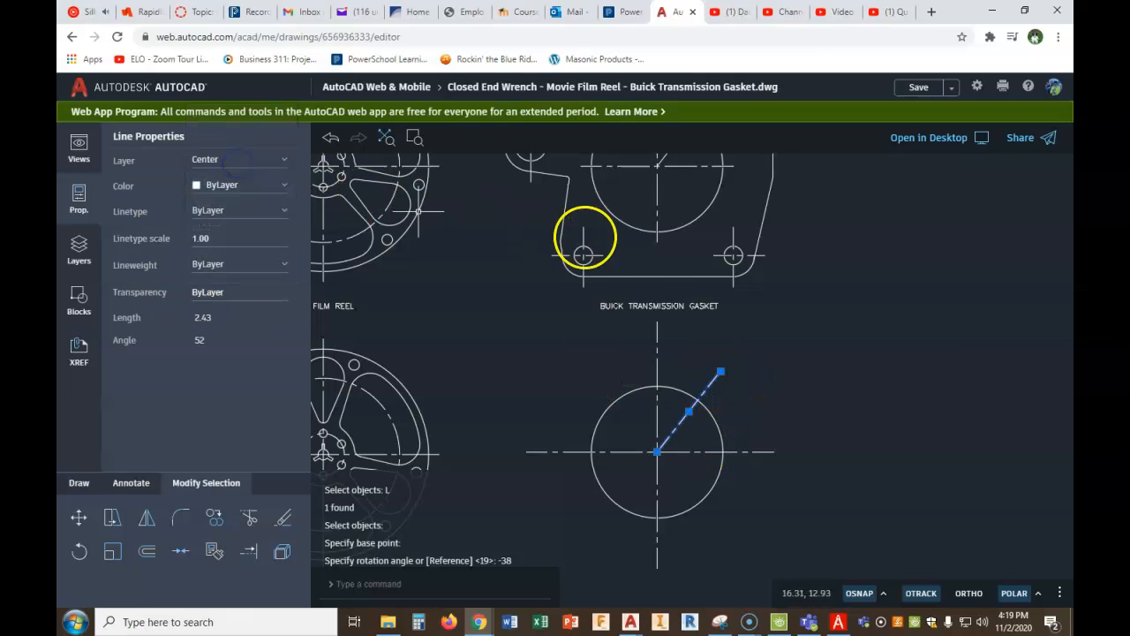
key("Escape")
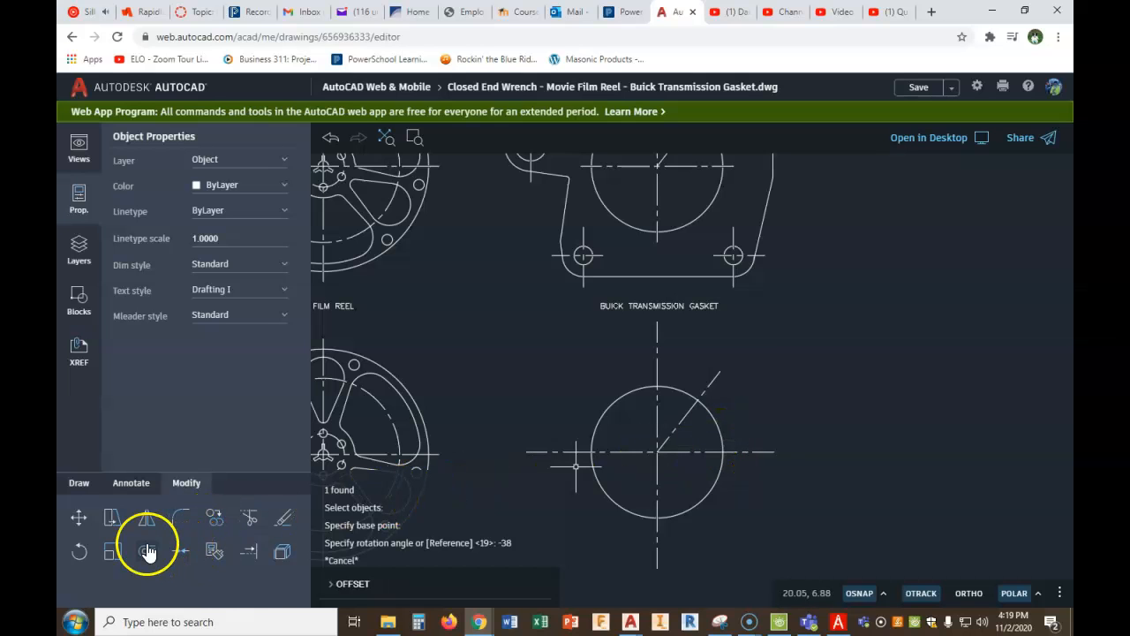
- Offset the angled center line by 15/32 to both sides
left_click(491, 559)
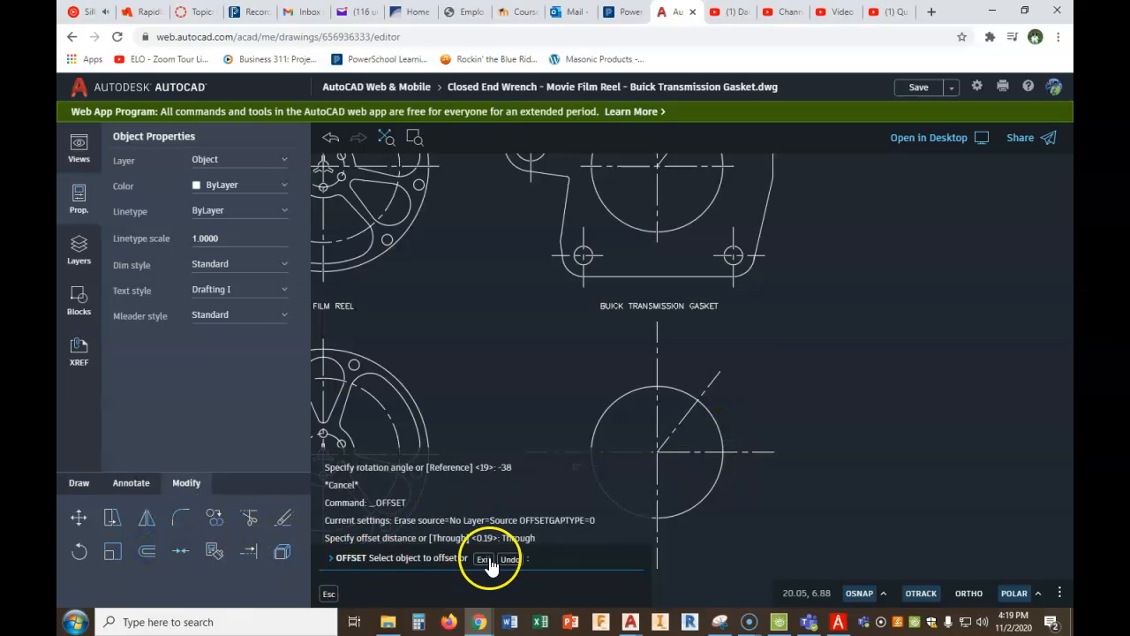
right_click(508, 486)
left_click(516, 475)
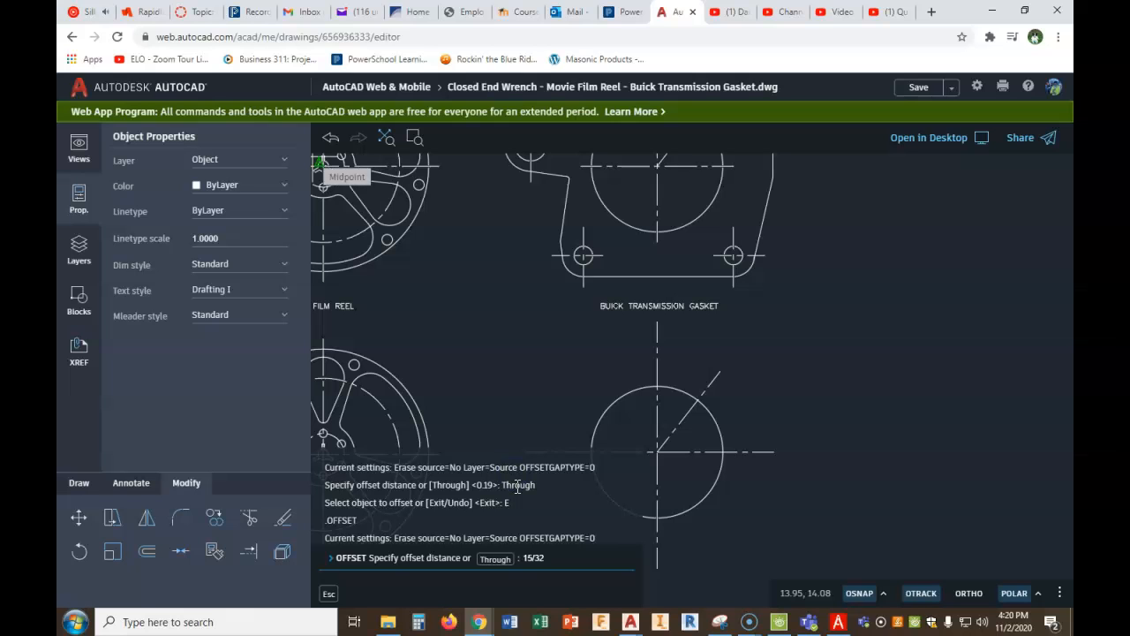
key("Return")
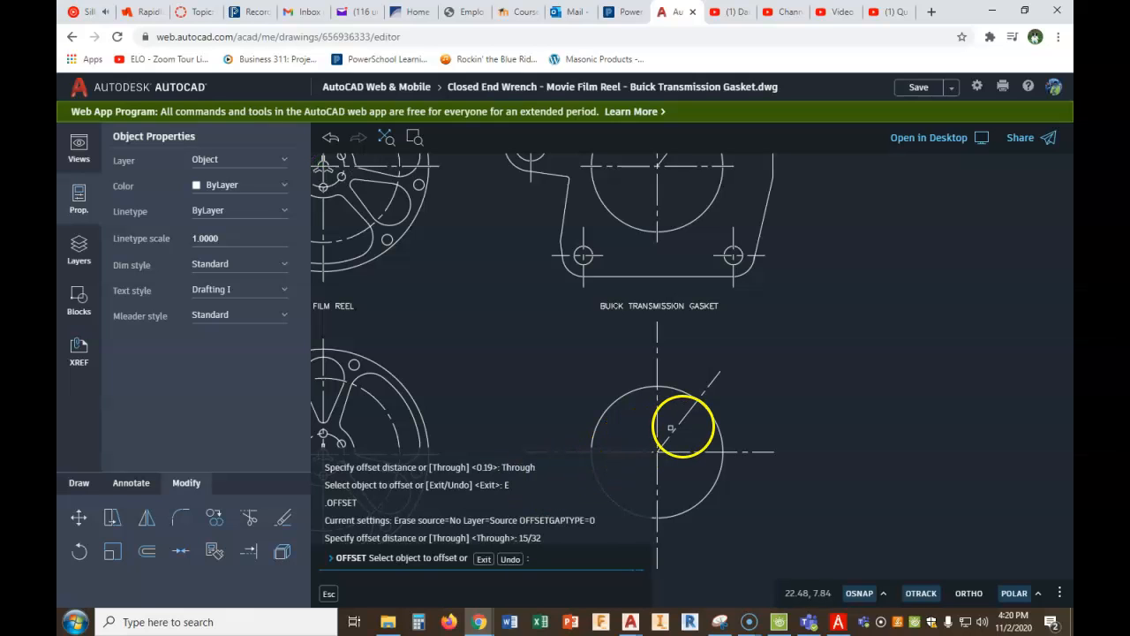
left_click(685, 416)
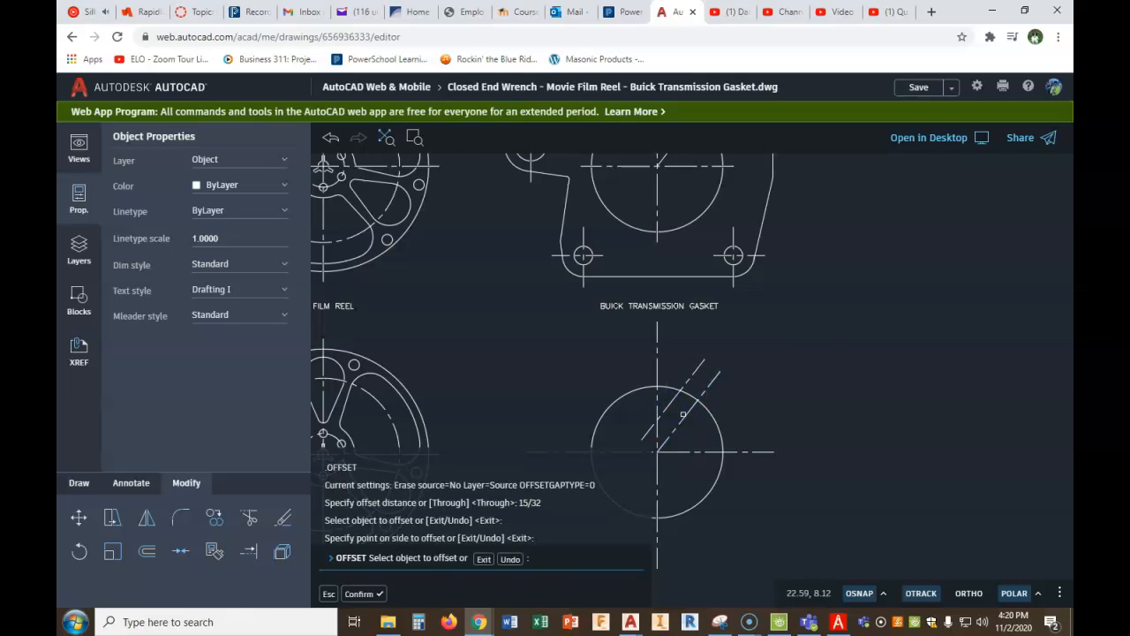
scroll(695, 396, "up", 5)
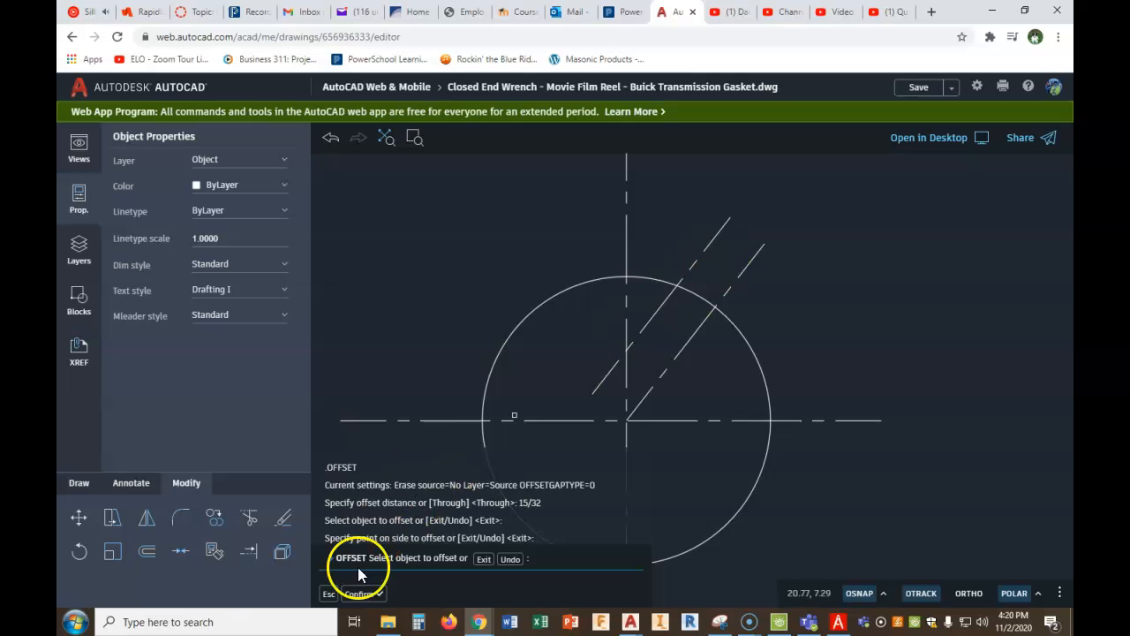
left_click(693, 334)
left_click(717, 355)
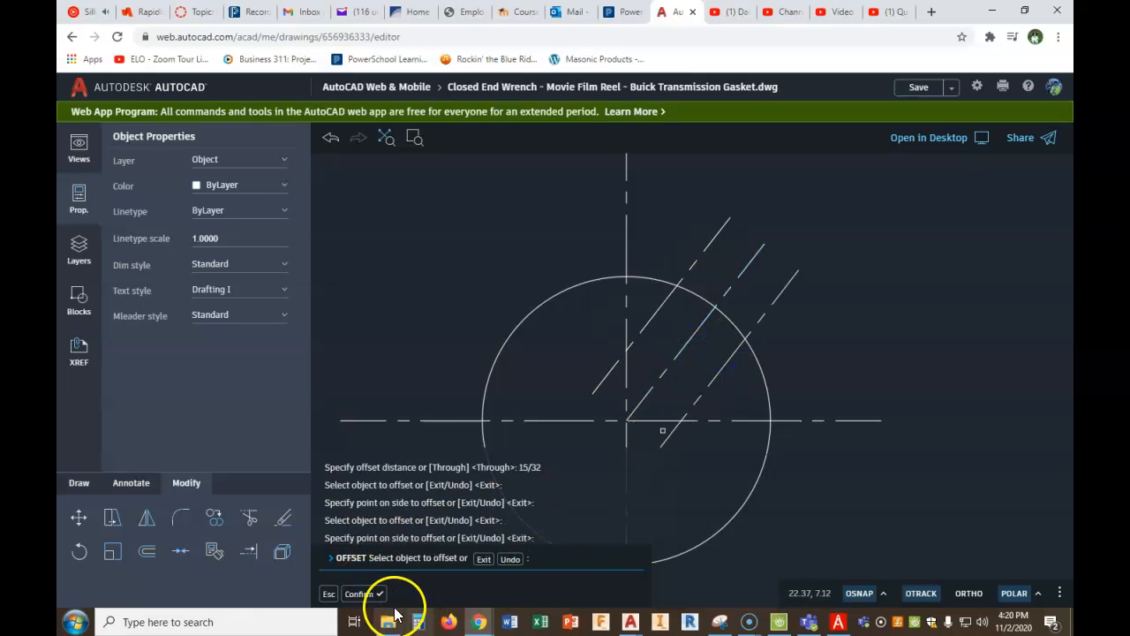
left_click(360, 594)
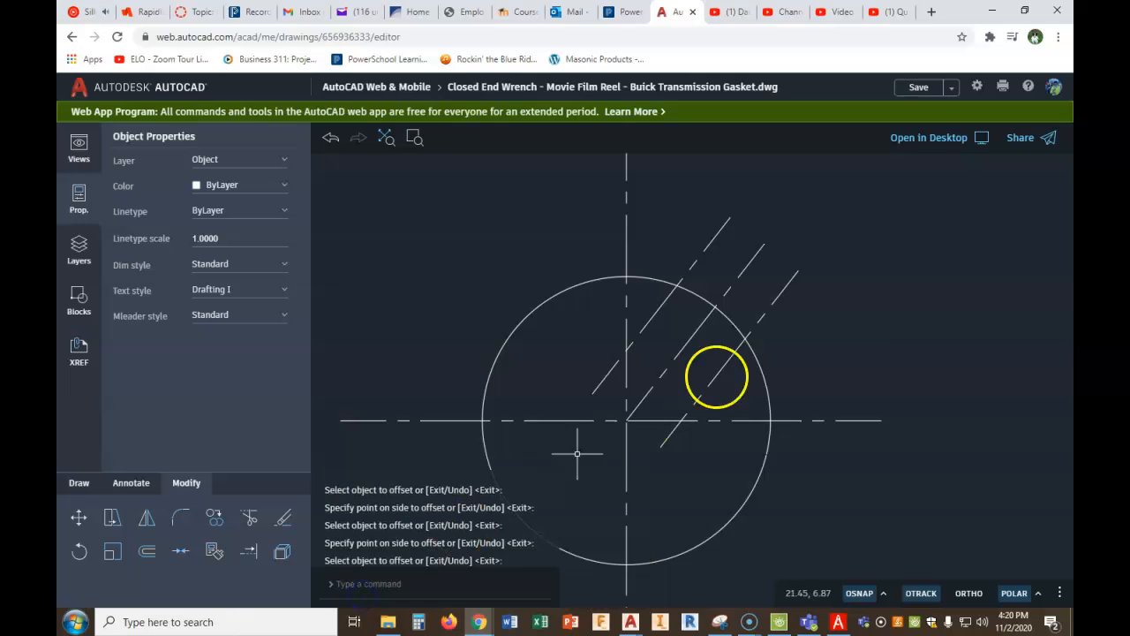
- Move the two offset lines beside the angled center line to the Object layer
left_click(783, 285)
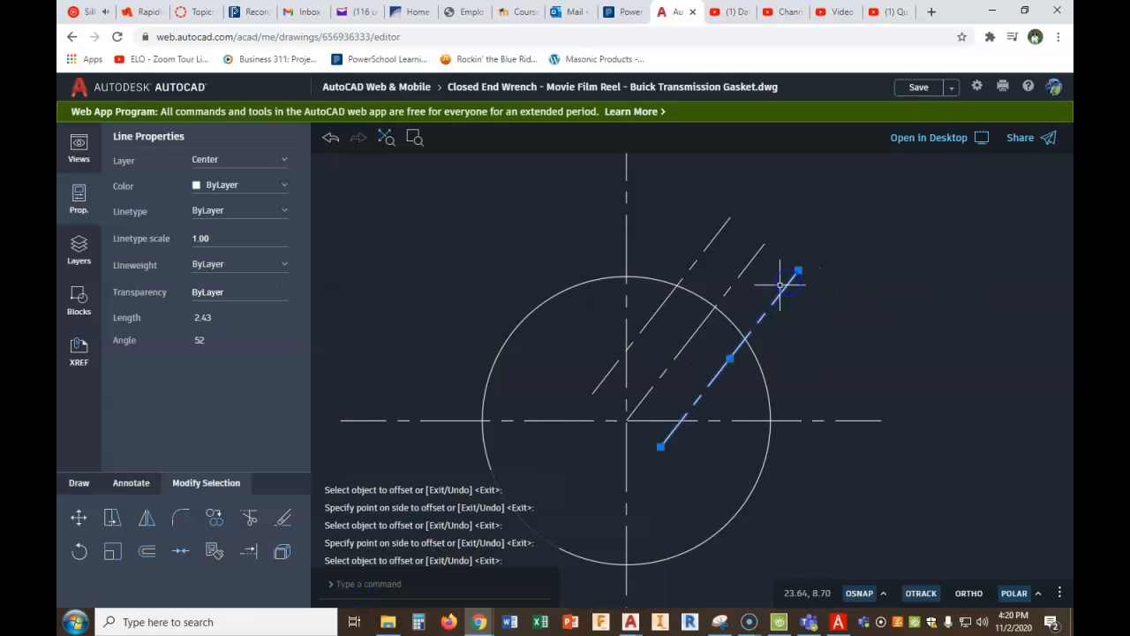
left_click(693, 266)
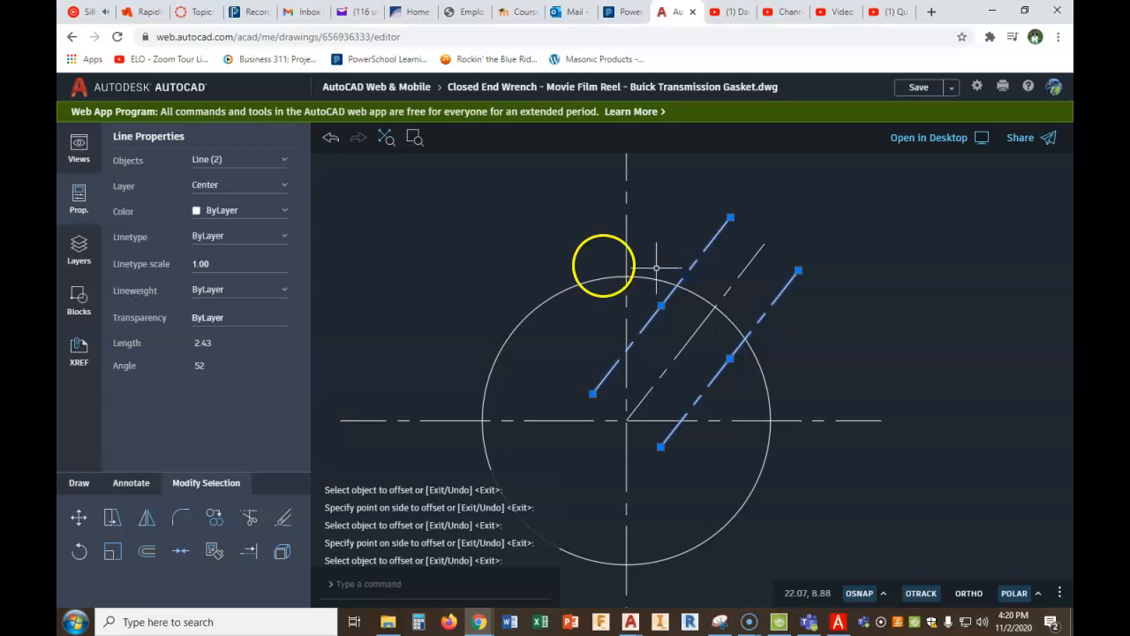
left_click(283, 161)
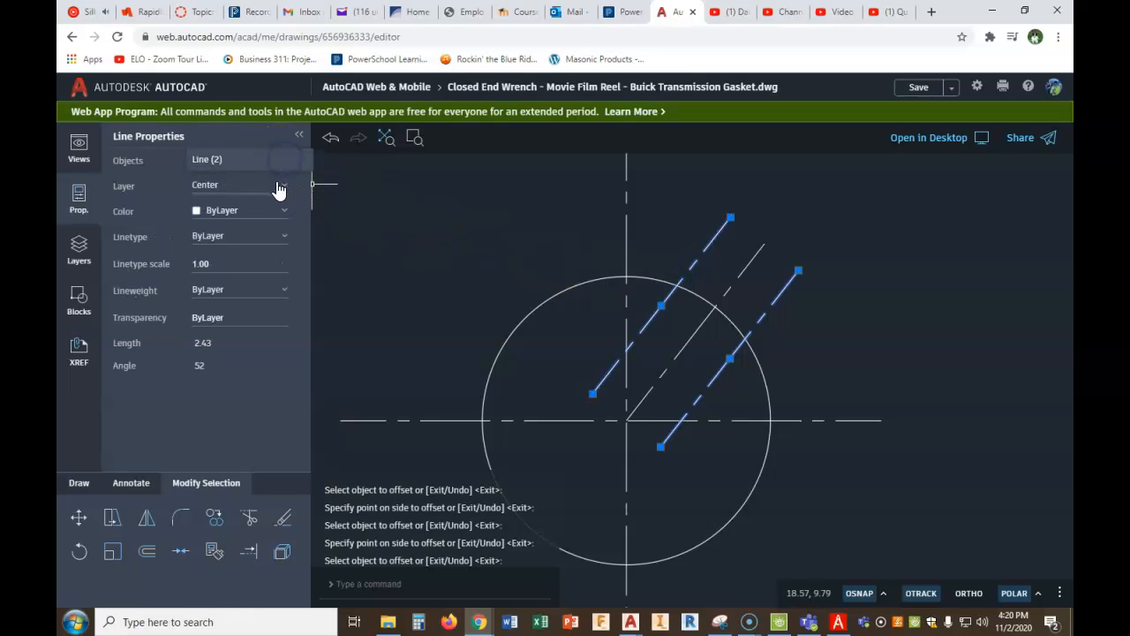
left_click(292, 191)
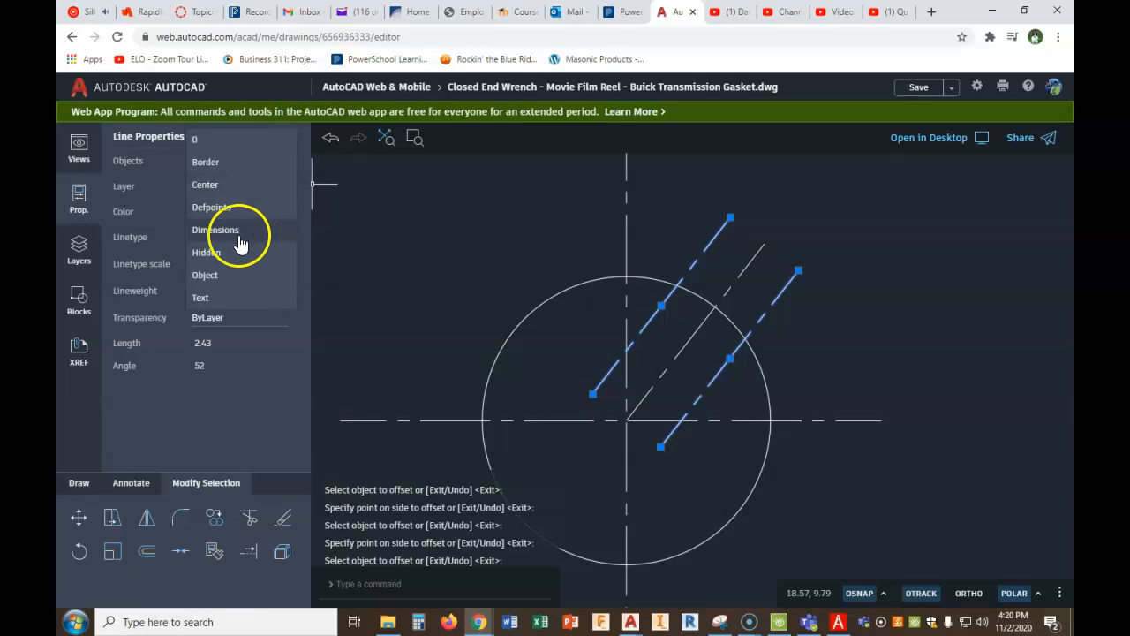
left_click(223, 281)
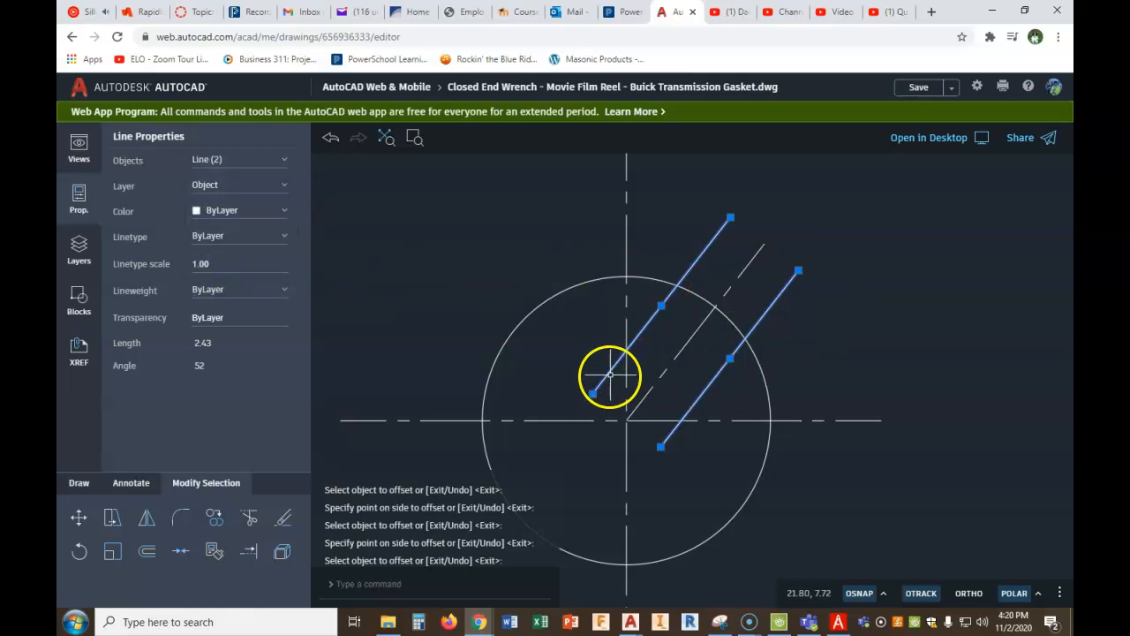
- Stretch the inner ends of both offset lines to their intersections with the circle
left_click(593, 397)
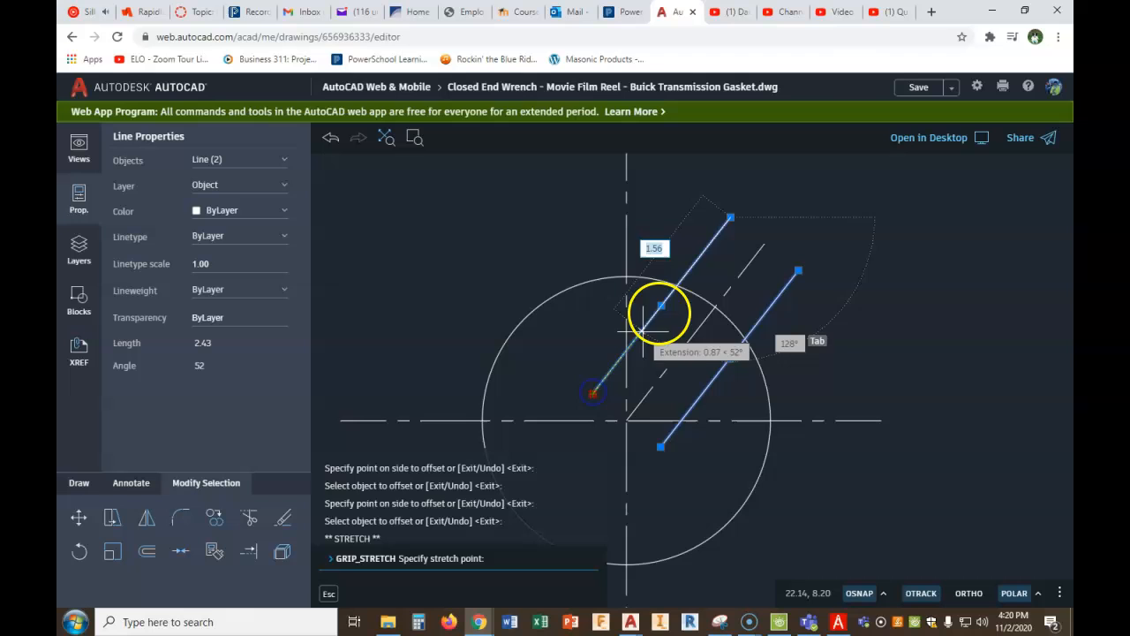
left_click(676, 284)
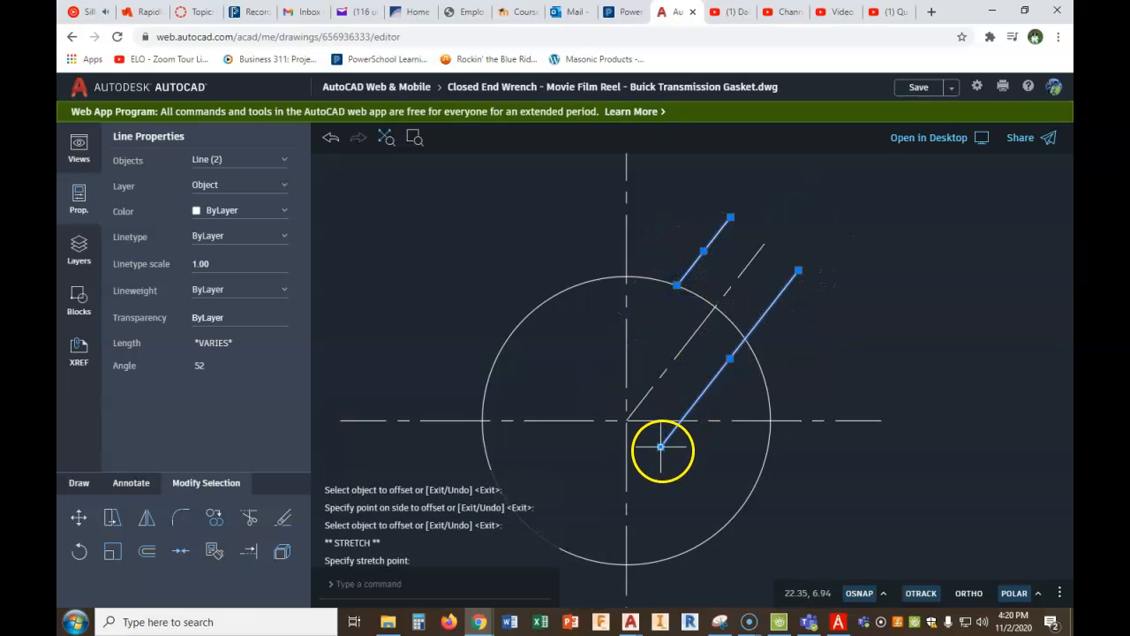
left_click(661, 447)
left_click(745, 340)
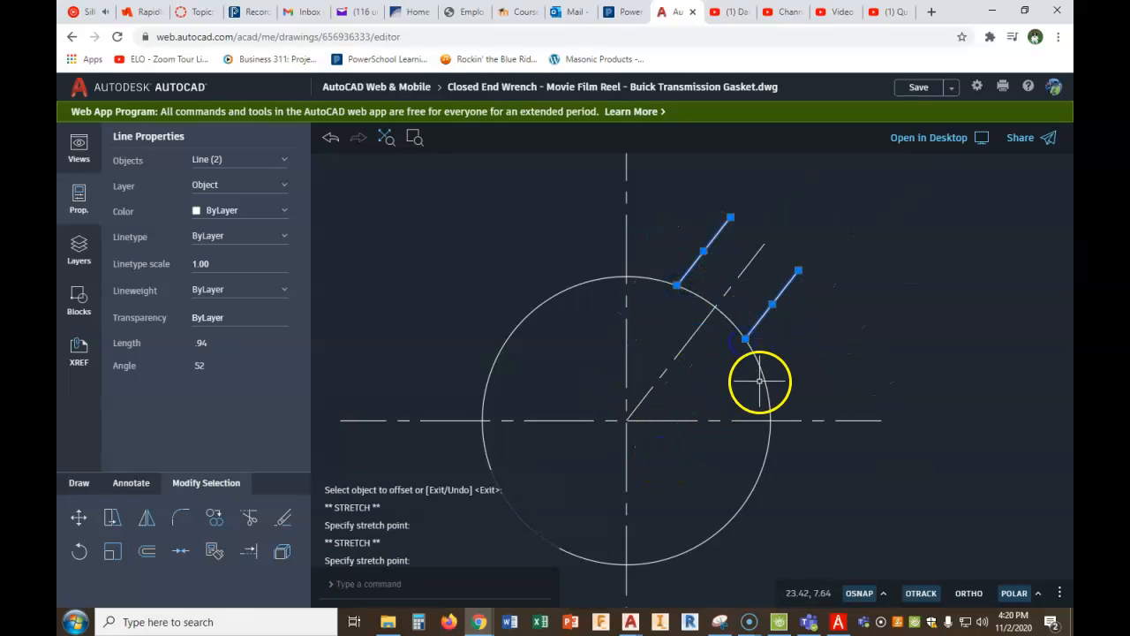
key("Escape")
scroll(796, 300, "down", 2)
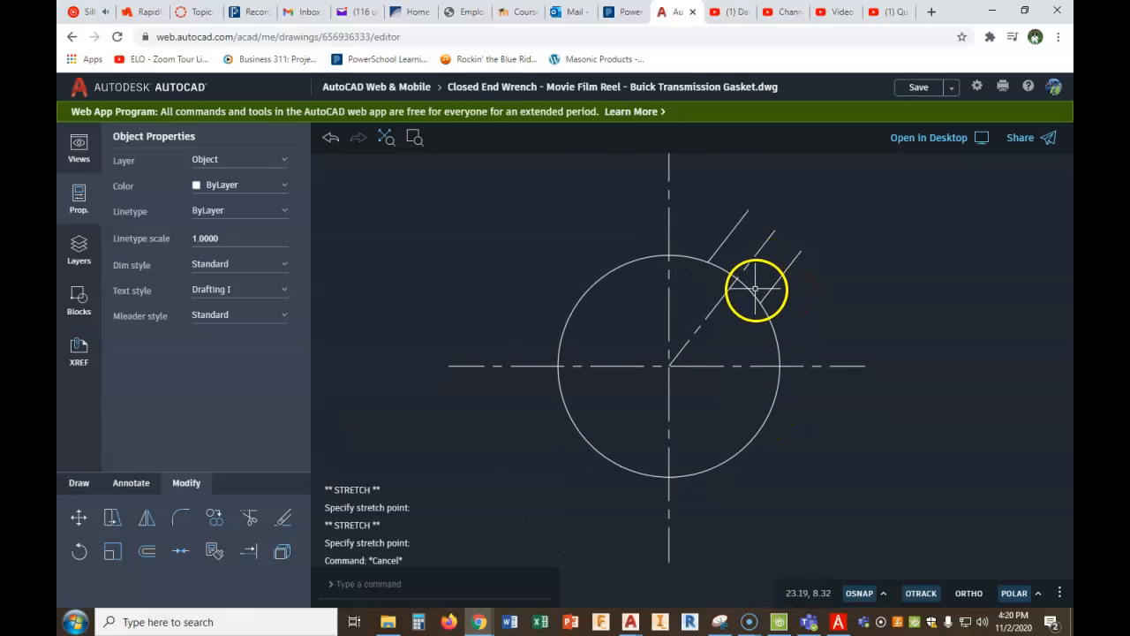
- Switch to PDF Architect to check the notch dimensions in the gasket figure, and return to the AutoCAD drawing
left_click(837, 622)
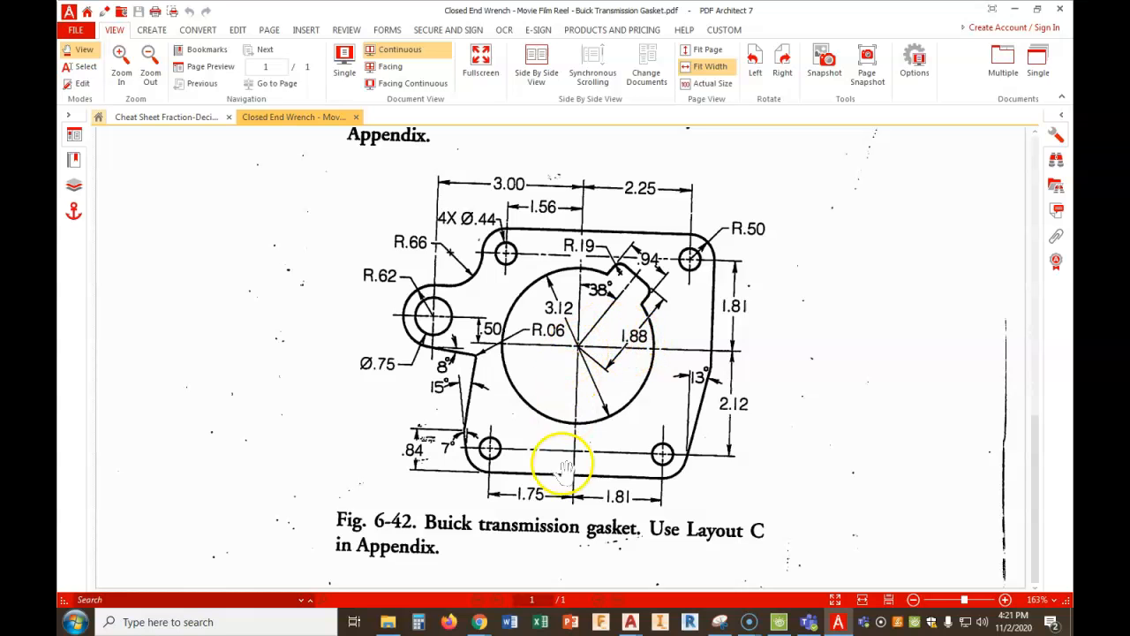
mouse_move(479, 618)
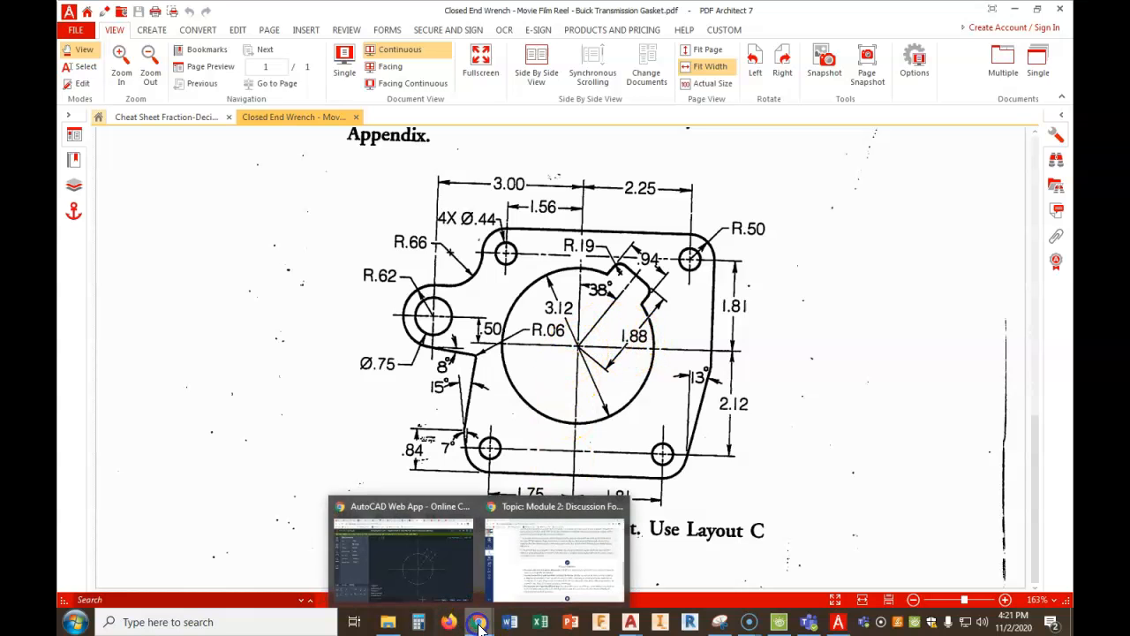
left_click(414, 556)
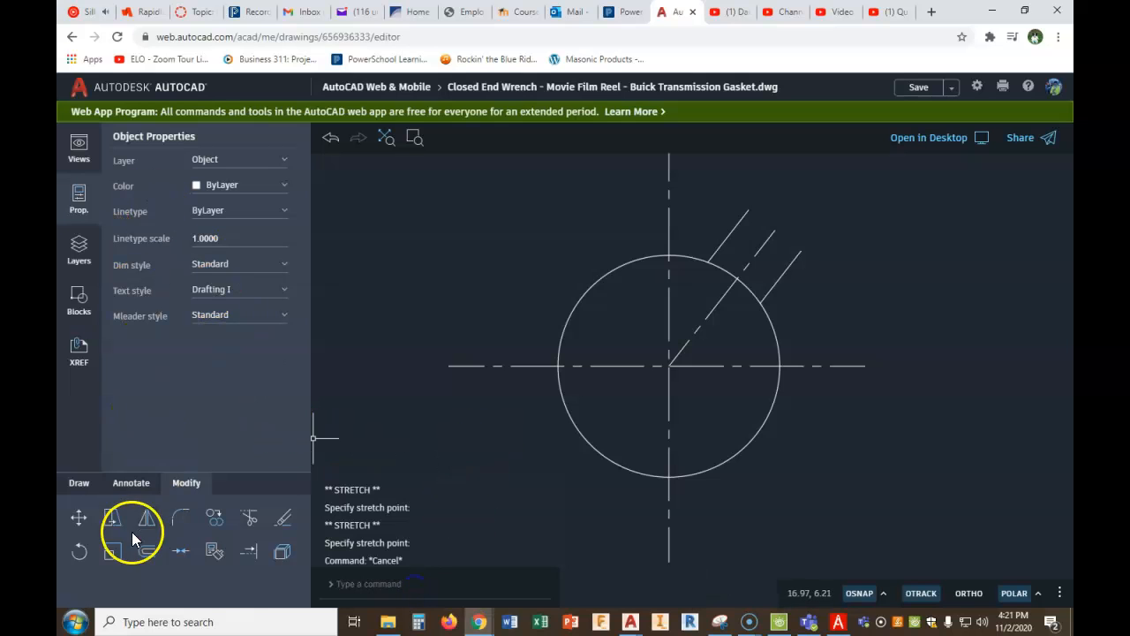
- Draw a line about 2.28 long from outside the circle's lower-right side, perpendicular to the angled center line
left_click(79, 482)
left_click(250, 518)
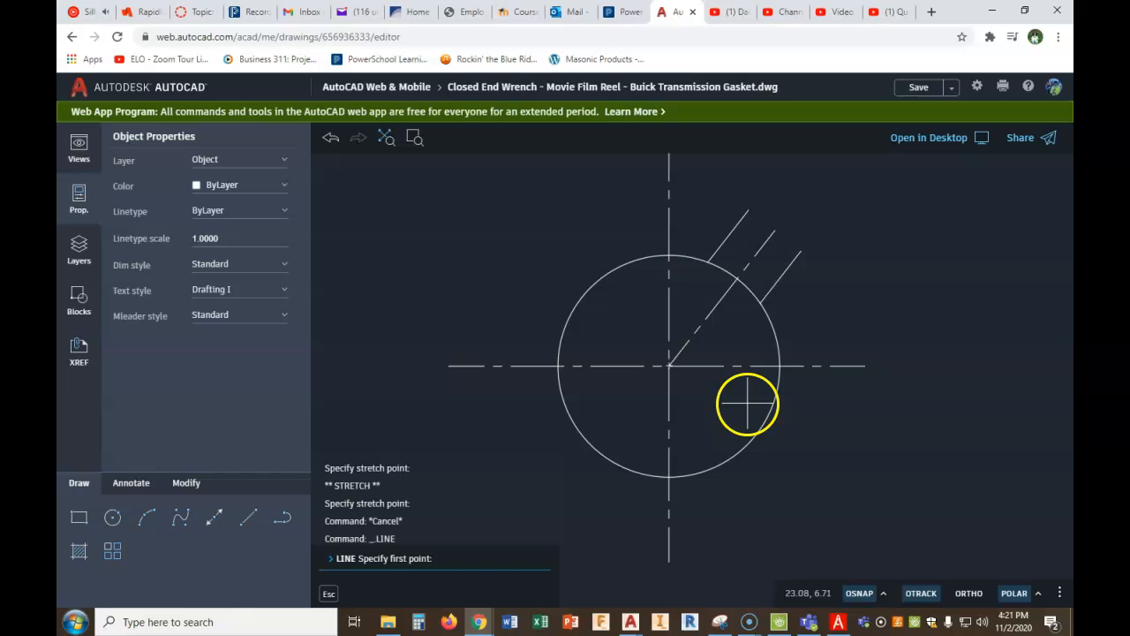
left_click(817, 437)
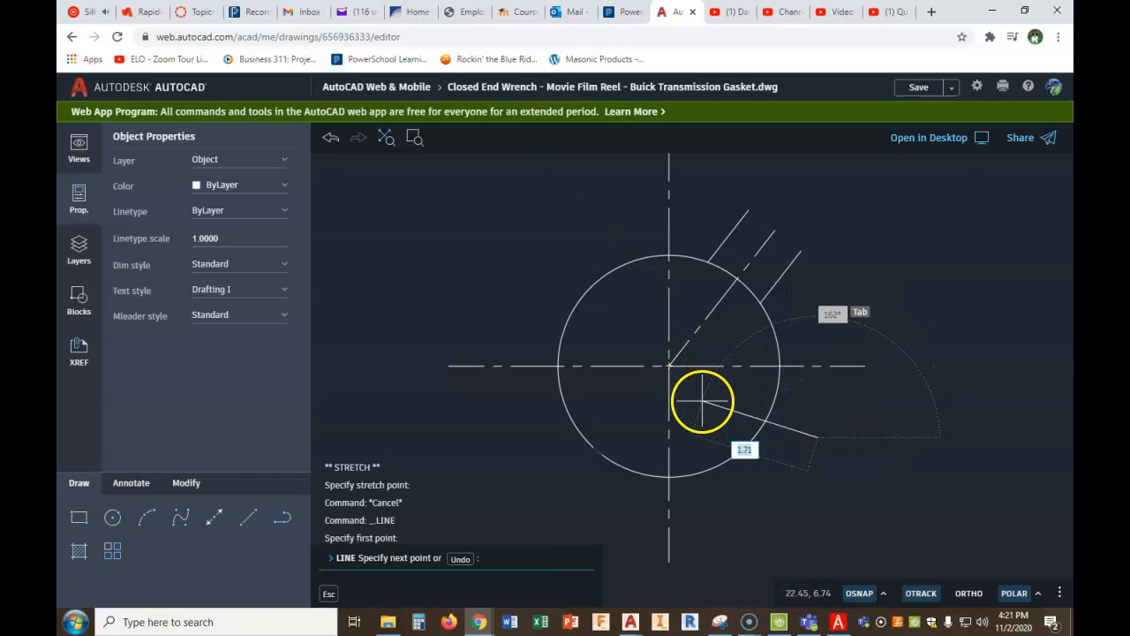
type("perp")
key("Return")
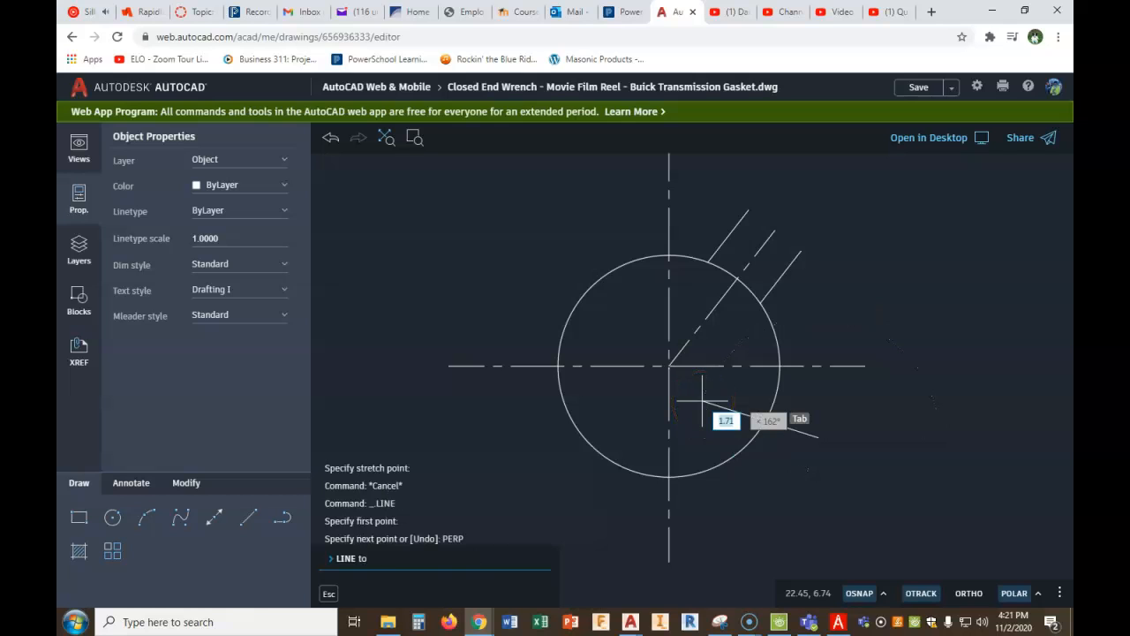
left_click(704, 328)
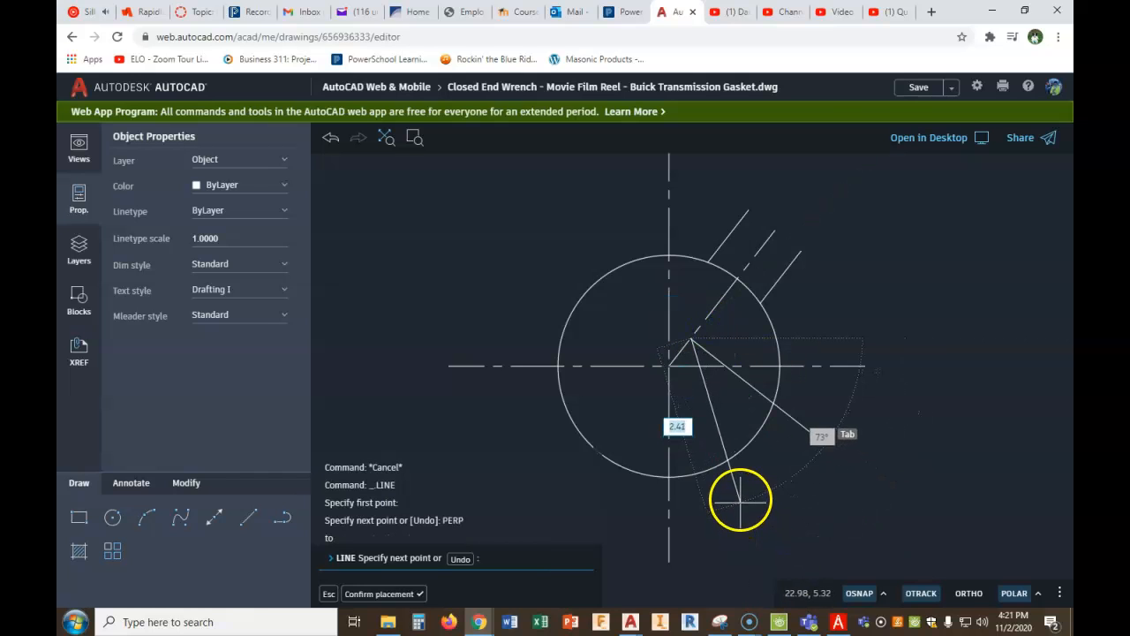
key("Escape")
key("Escape")
key("Escape")
key("Escape")
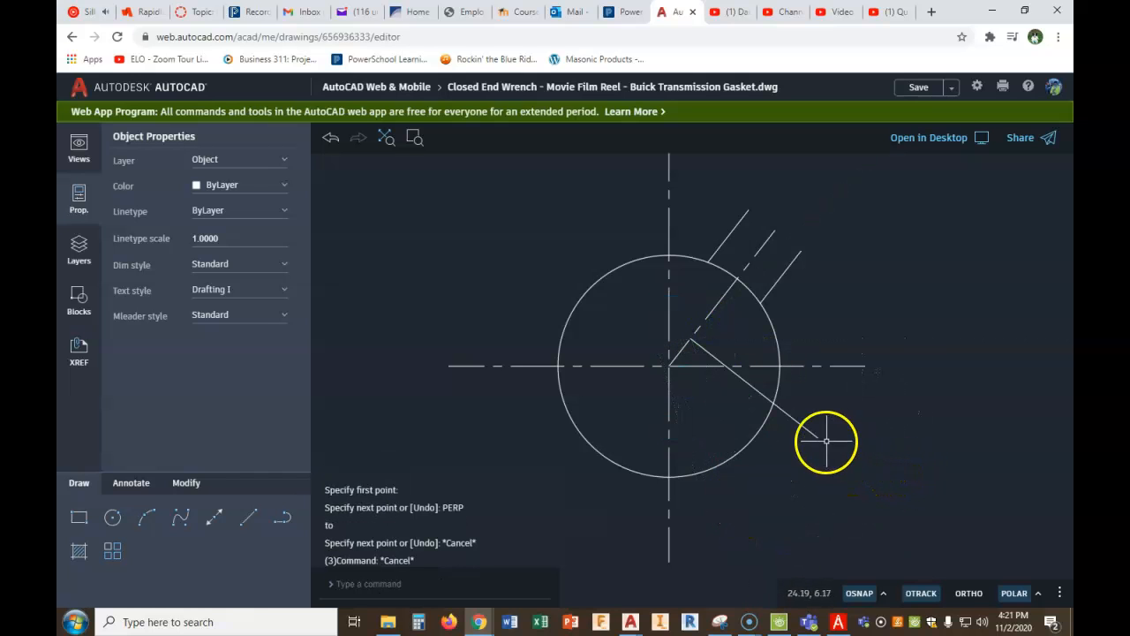
- Move the perpendicular line by its endpoint on the angled center line to the center of the circle
left_click(744, 380)
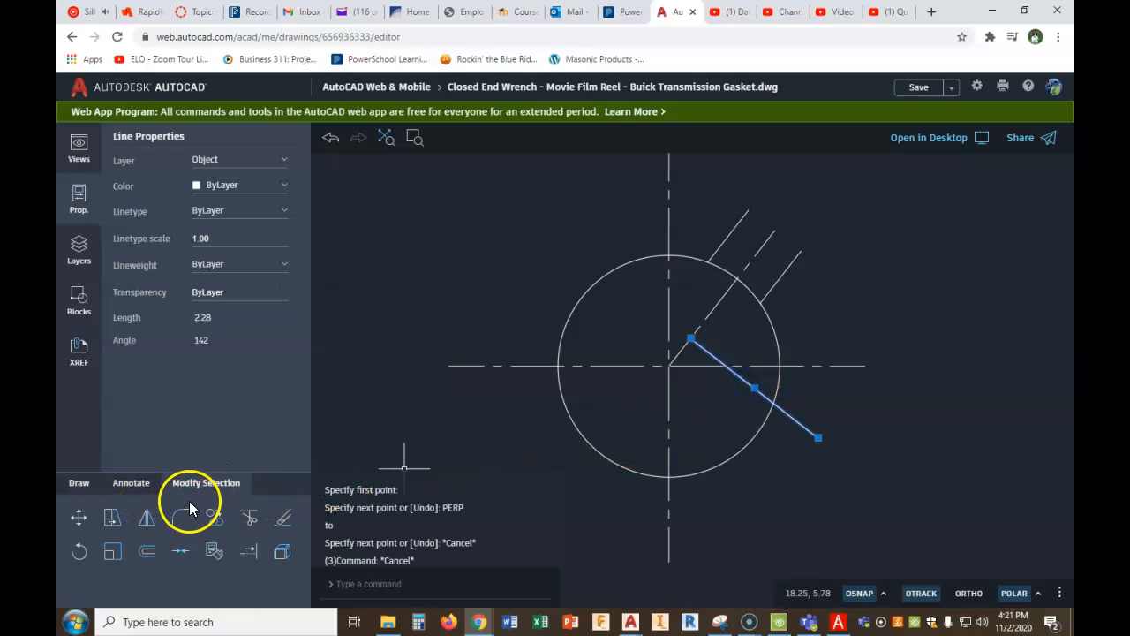
left_click(87, 523)
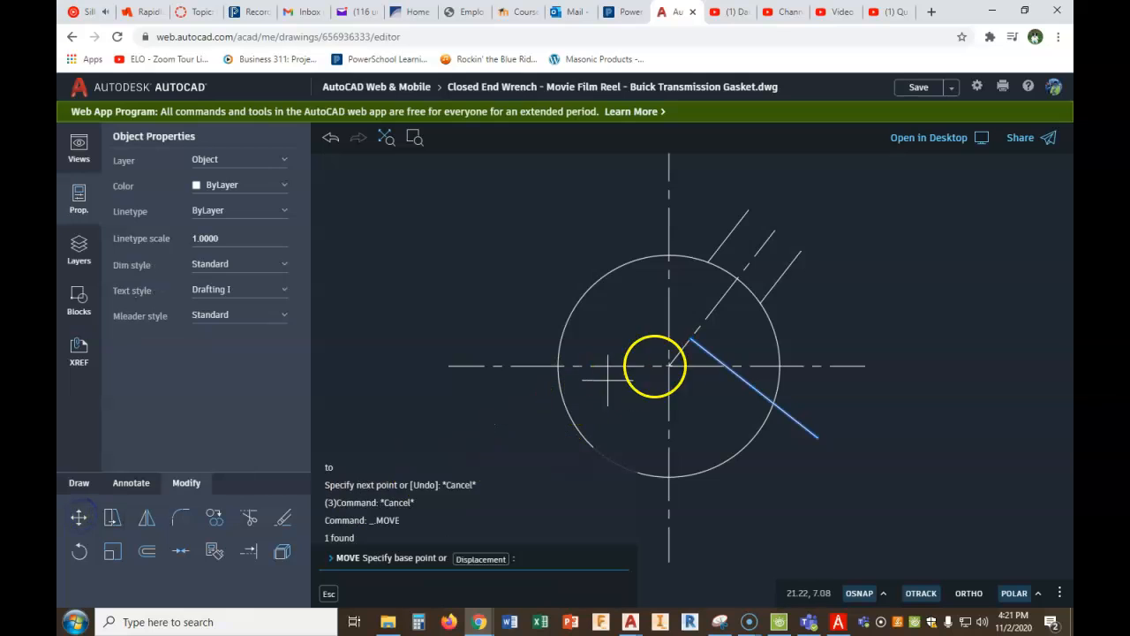
left_click(699, 346)
left_click(669, 365)
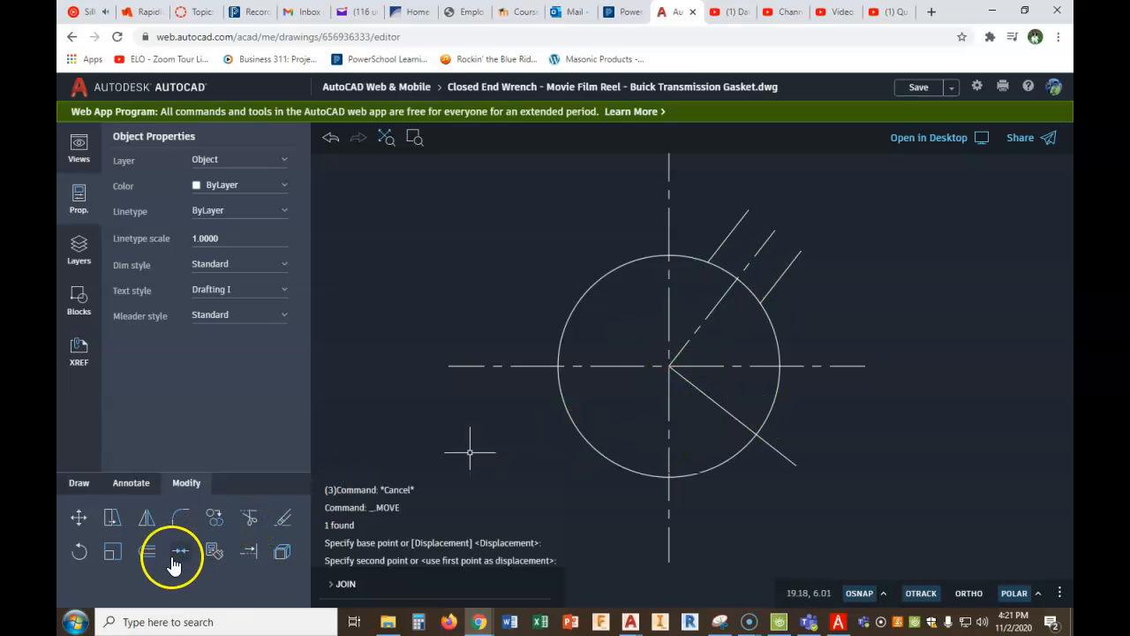
- Offset the perpendicular line by 1.875 toward the notch, and erase the original line at the circle's center
left_click(146, 551)
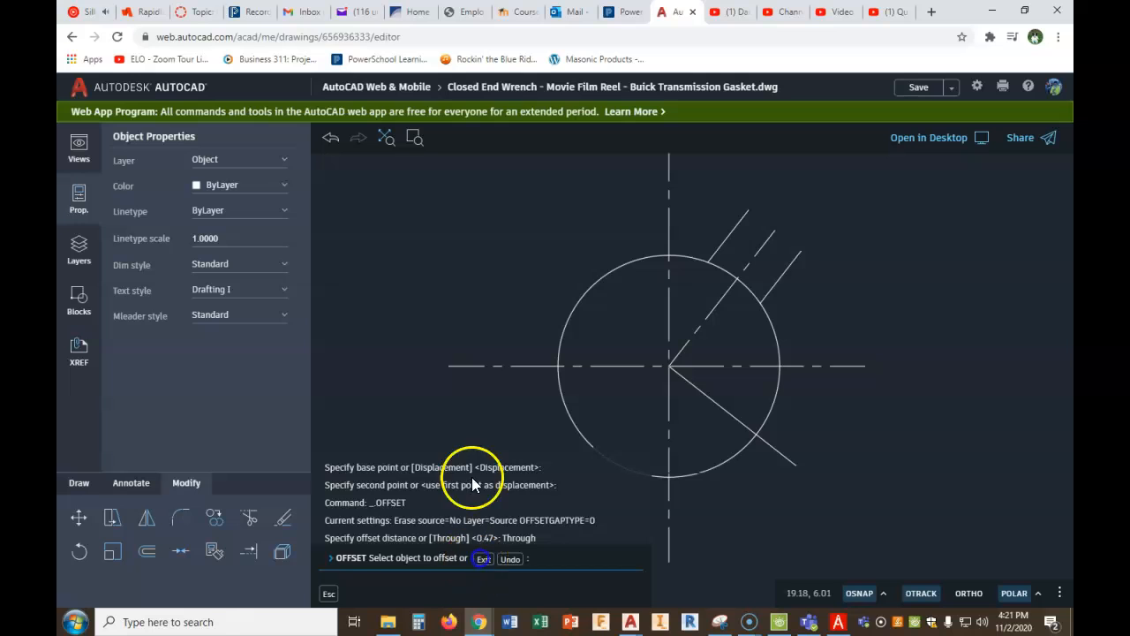
right_click(499, 422)
left_click(518, 435)
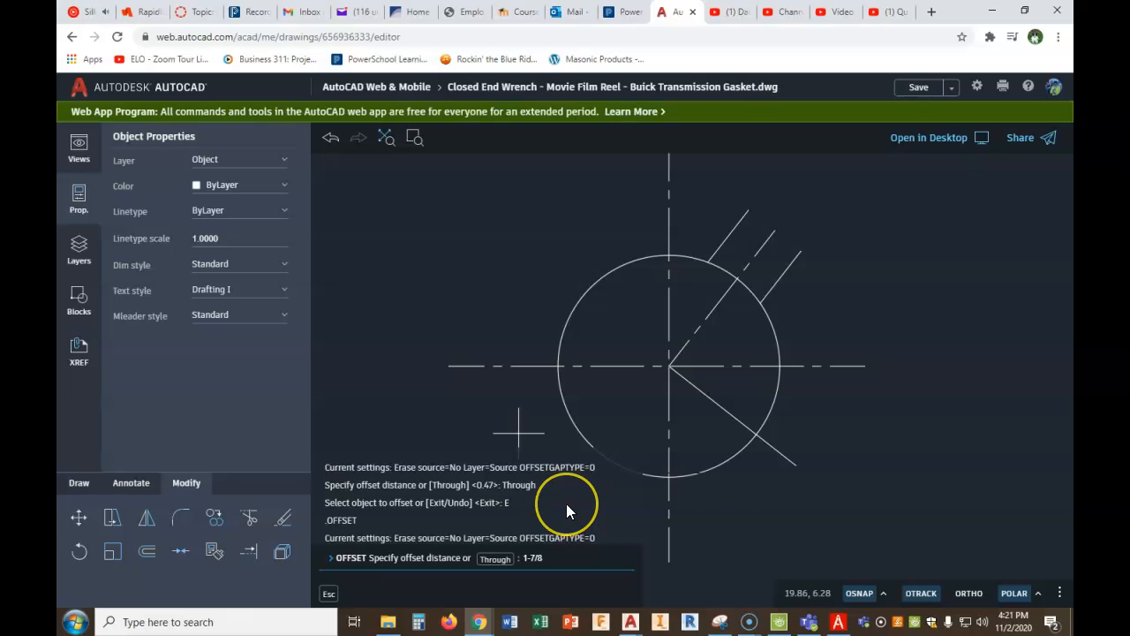
type("1.875")
key("Return")
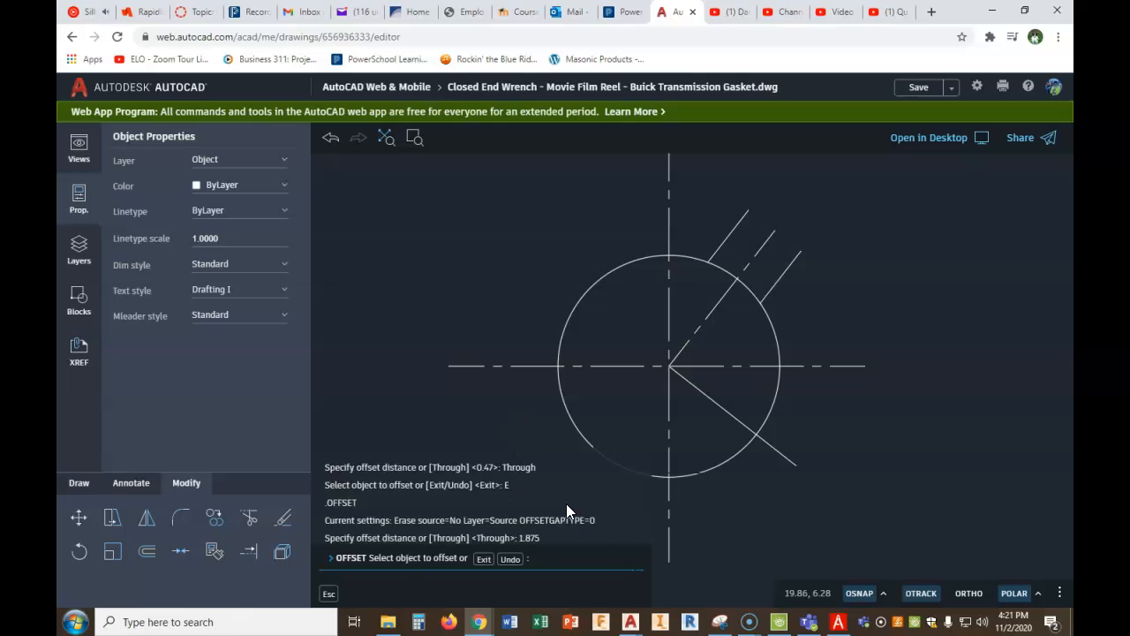
left_click(703, 391)
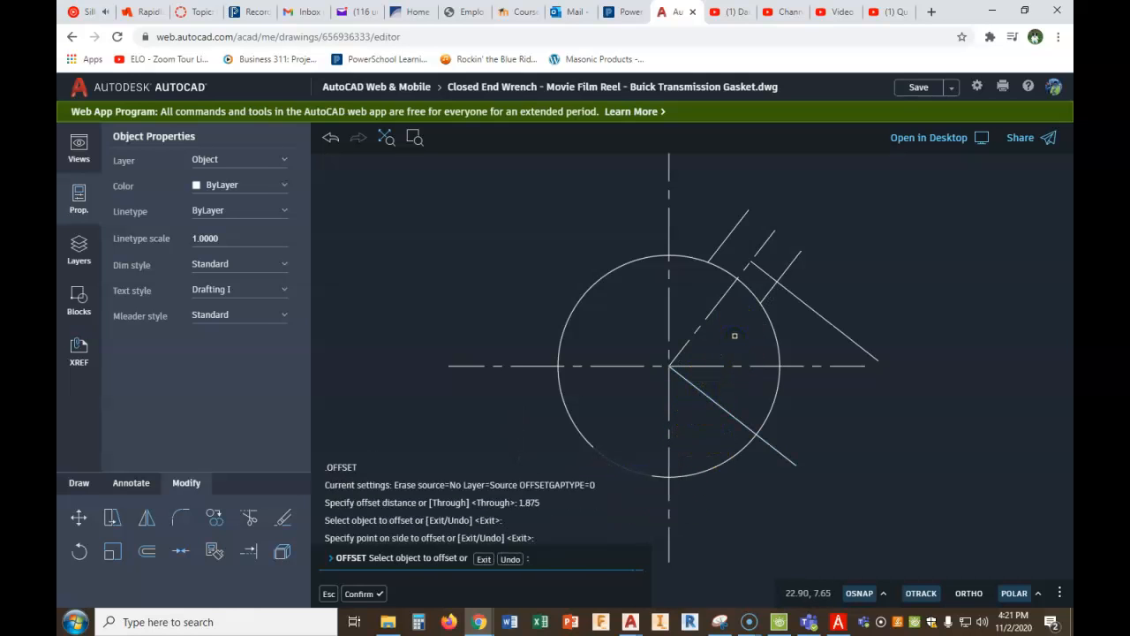
left_click(729, 399)
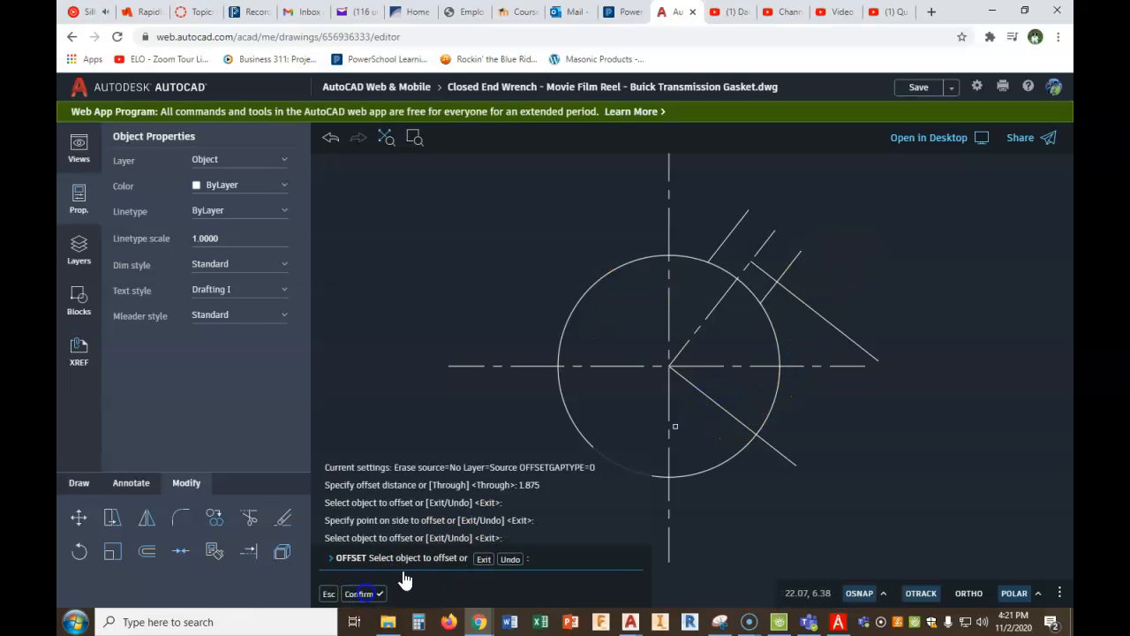
left_click(364, 593)
left_click(712, 397)
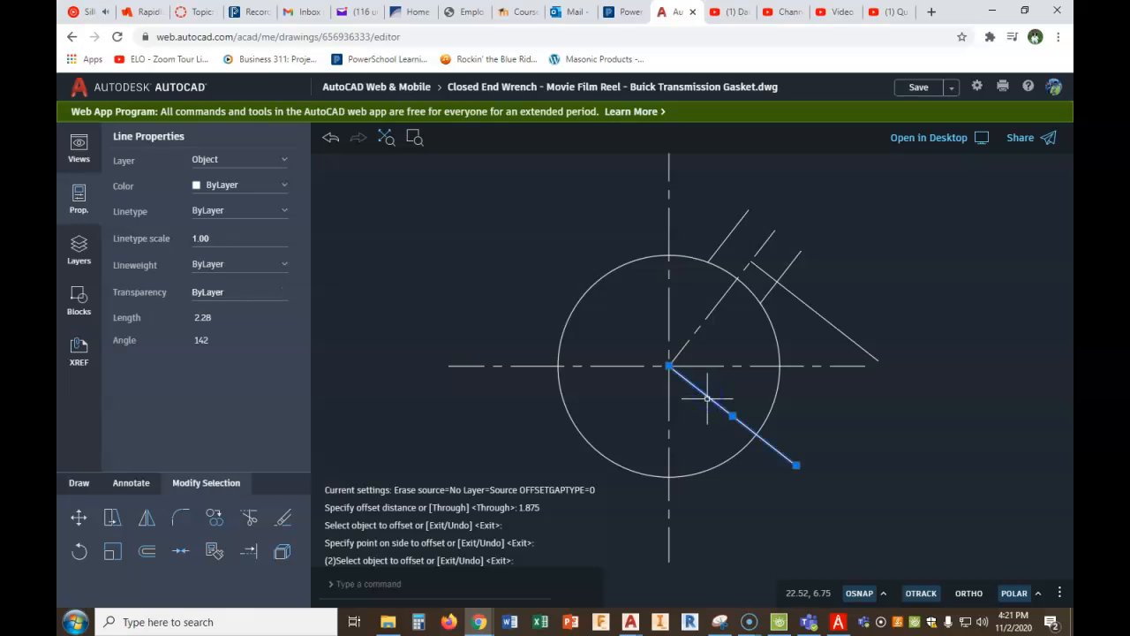
key("Delete")
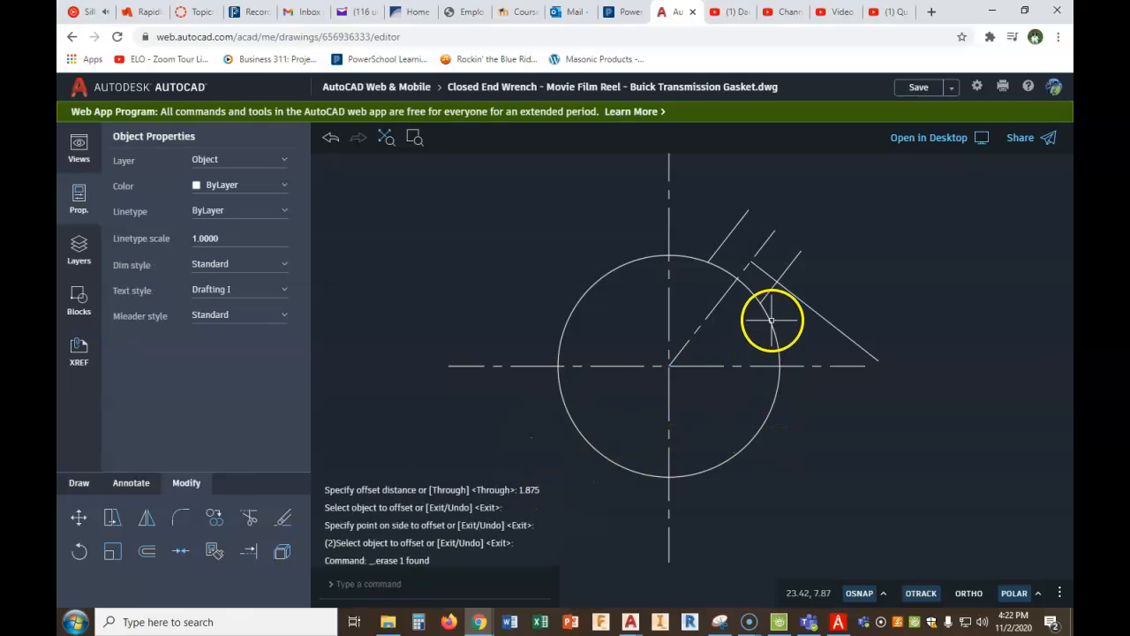
- Switch to PDF Architect to check the notch's corner radius in the gasket figure, and return to the AutoCAD drawing
left_click(844, 623)
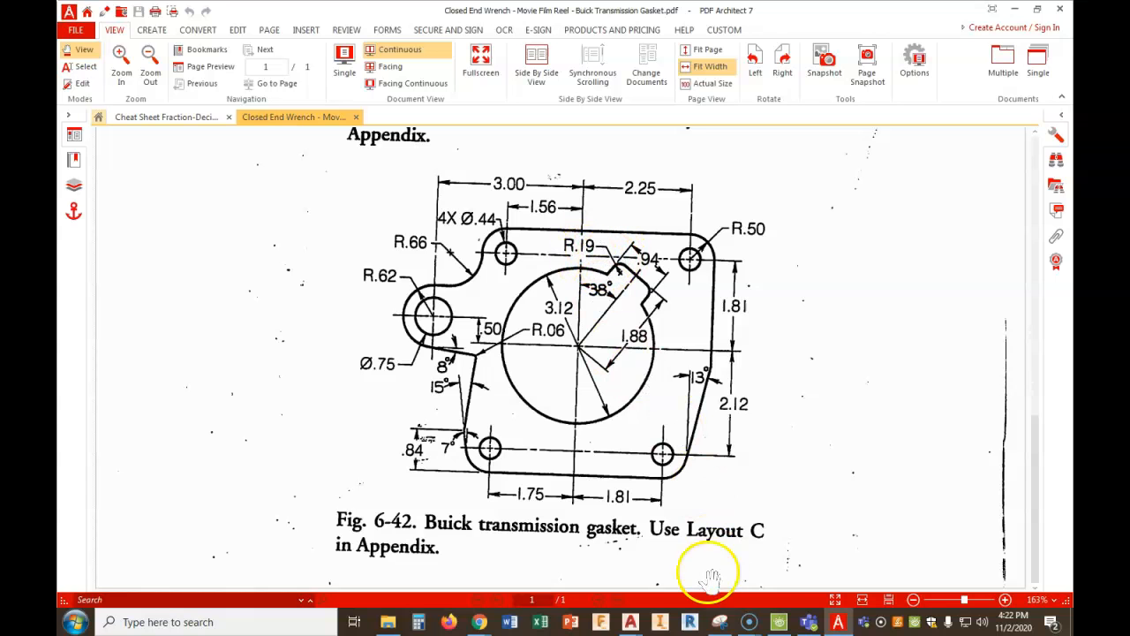
left_click(482, 624)
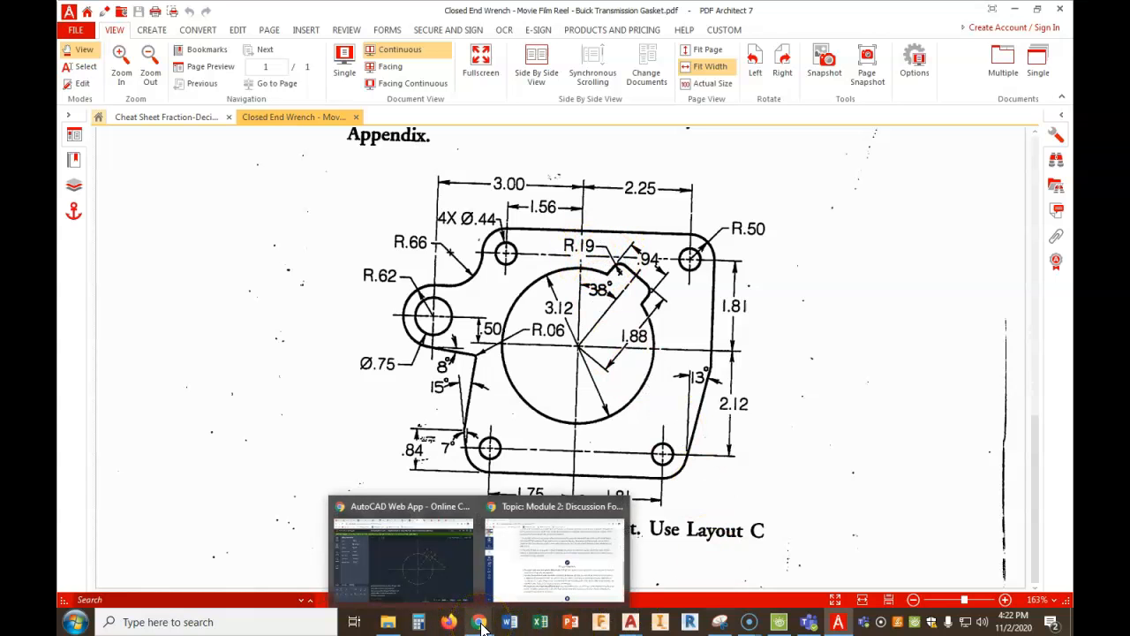
left_click(402, 555)
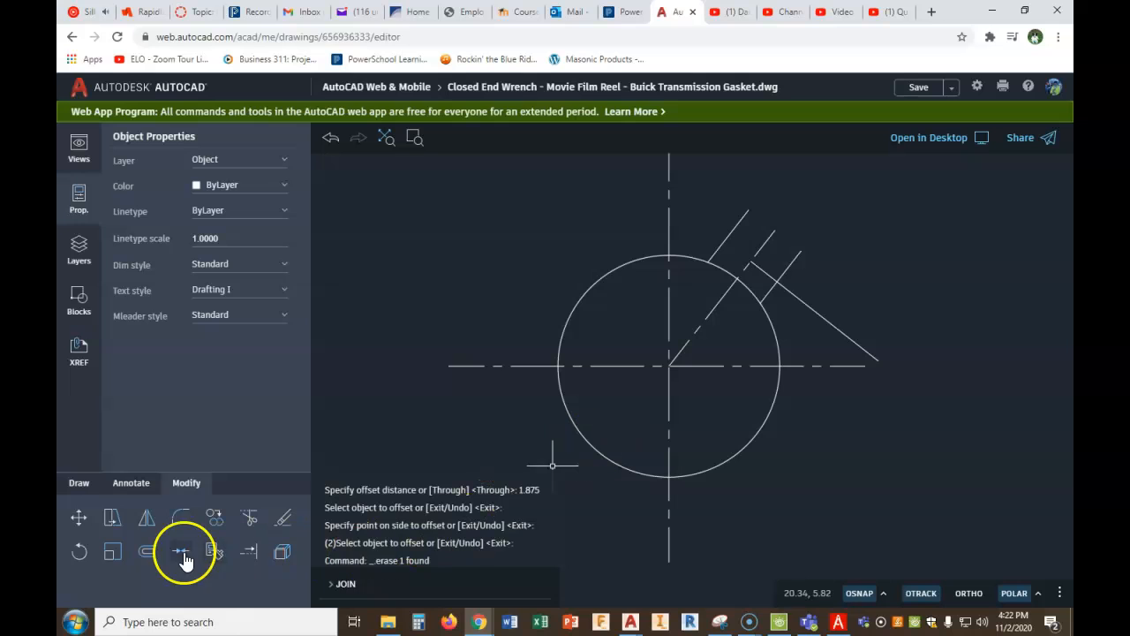
- Fillet both outer corners of the notch with a 3/16 radius, between the offset line and the two side lines
key("Escape")
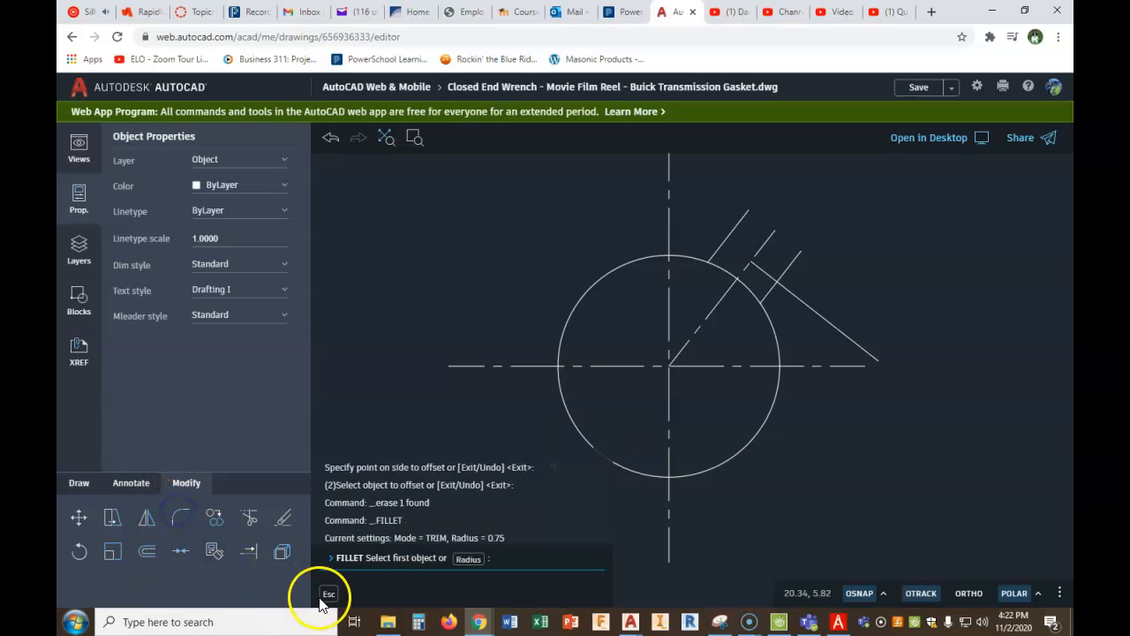
left_click(471, 559)
type("3/16")
key("Return")
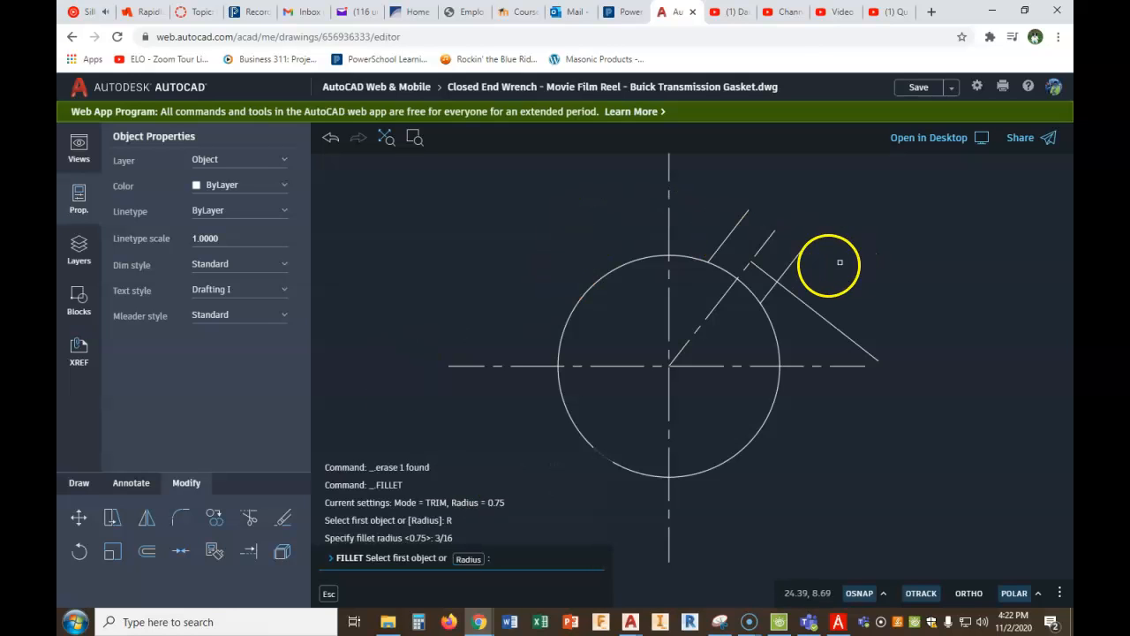
left_click(766, 274)
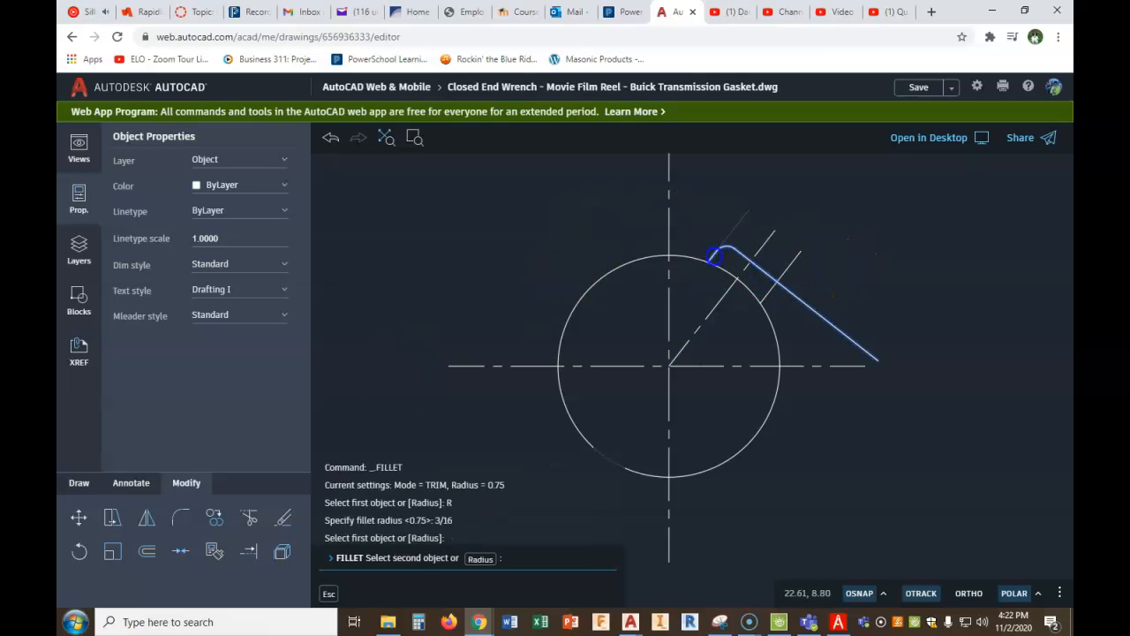
left_click(715, 255)
right_click(794, 253)
left_click(832, 229)
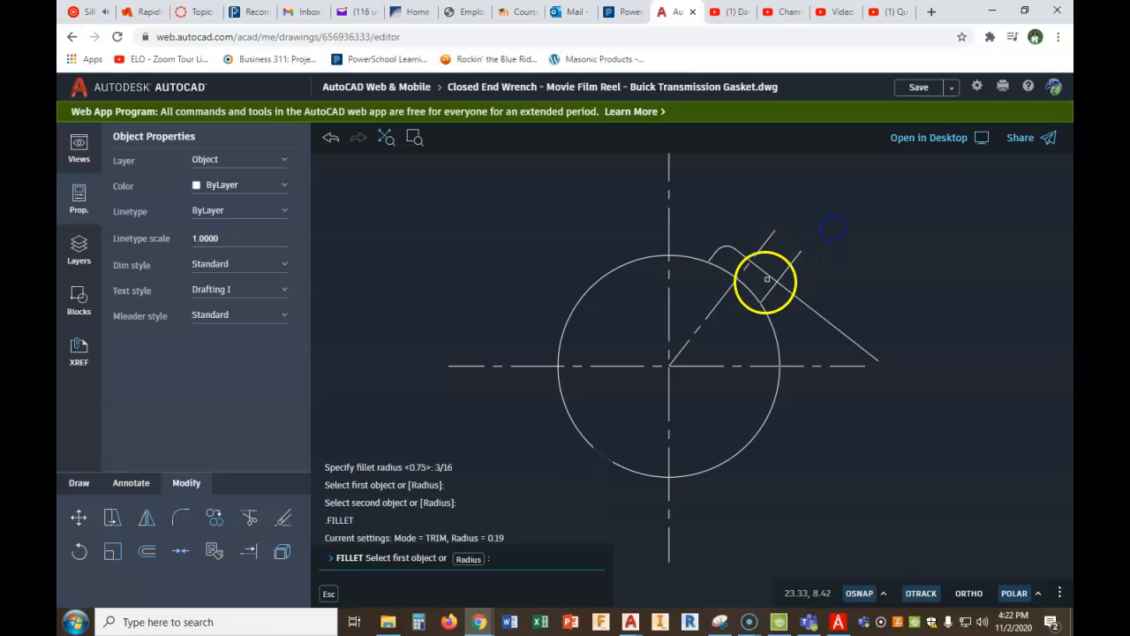
left_click(765, 298)
left_click(761, 270)
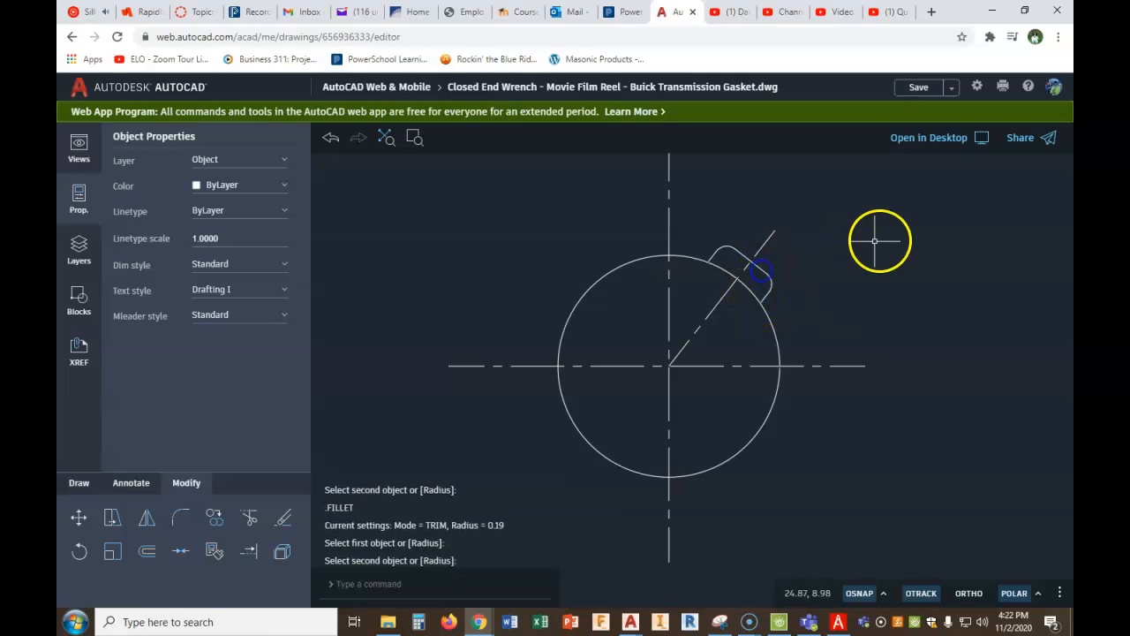
- Trim away the portion of the circle between the two sides of the notch
right_click(881, 240)
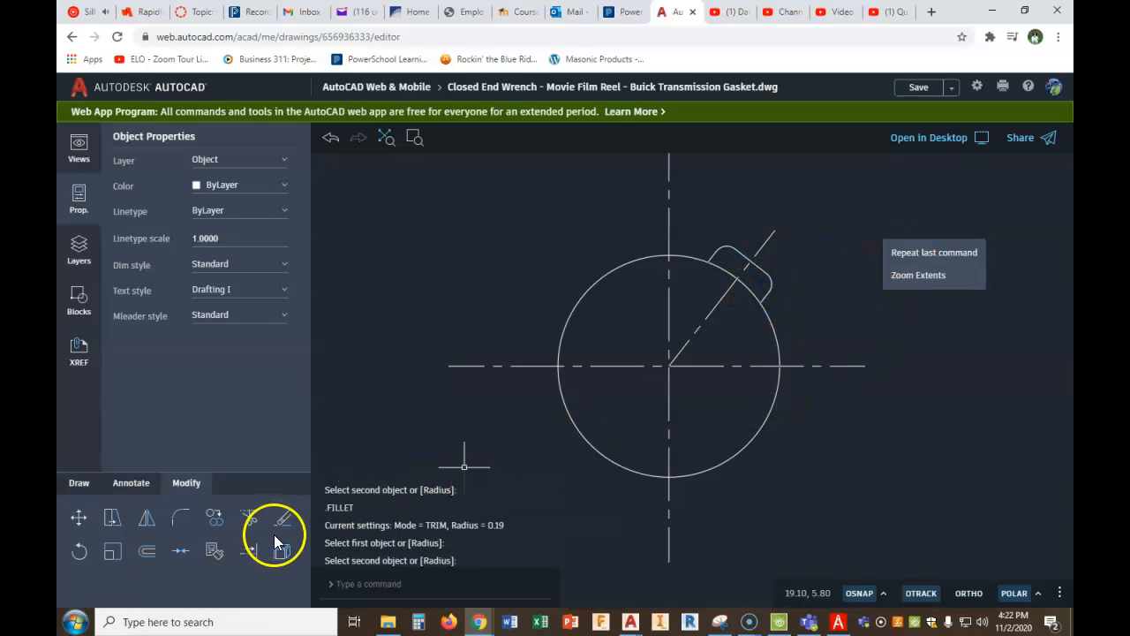
left_click(249, 517)
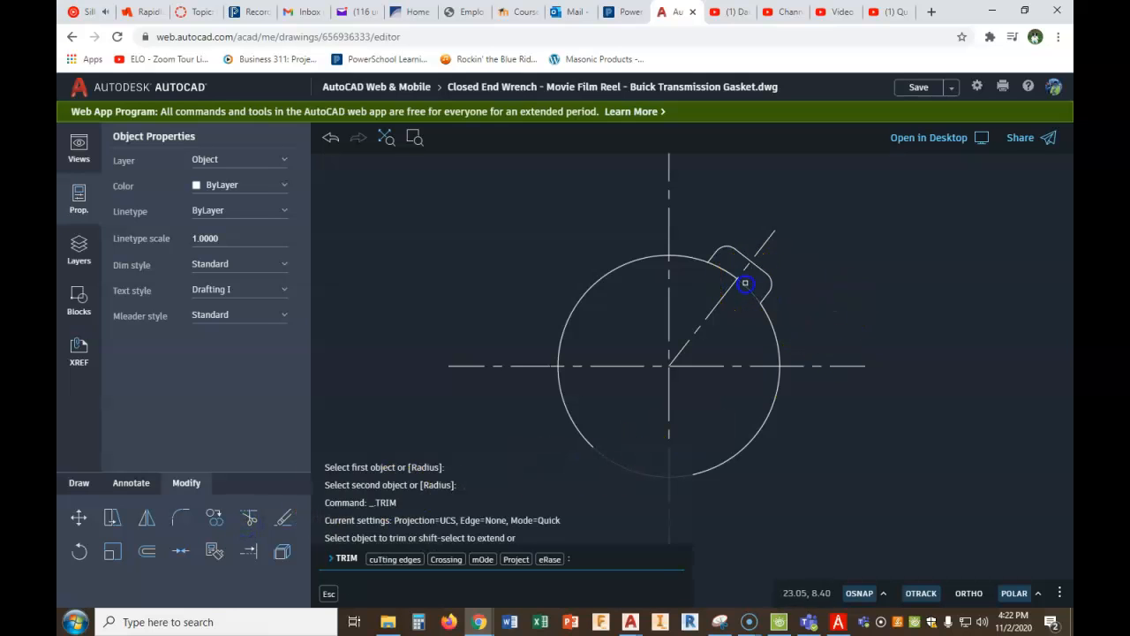
left_click(745, 284)
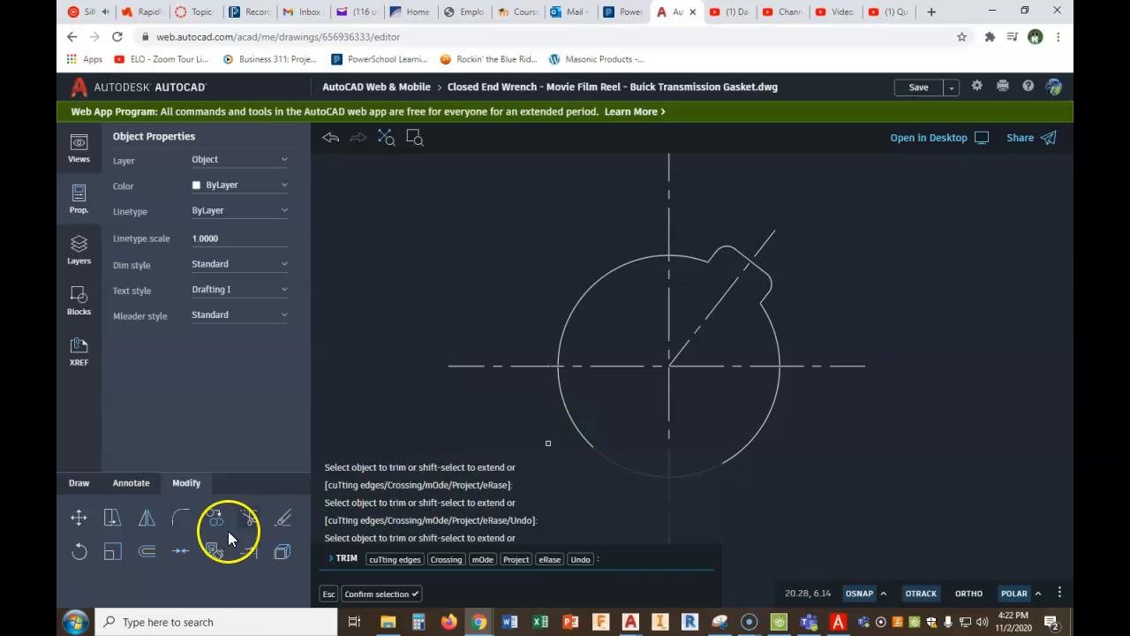
- Offset the notch's outer edge outward by .25 as a limit for the angled center line
left_click(147, 552)
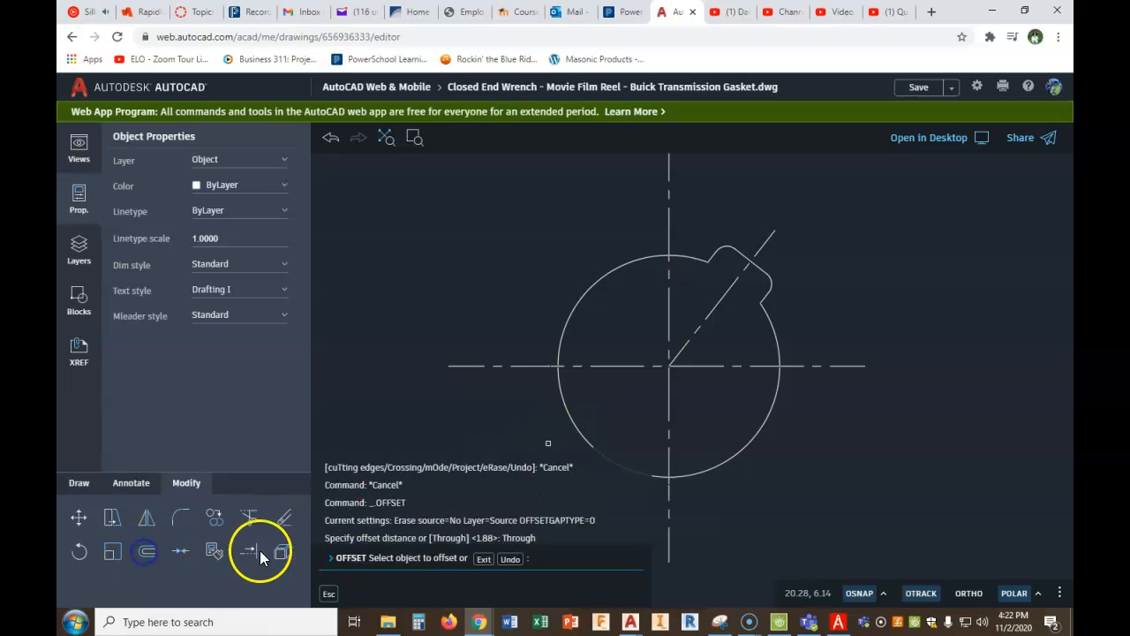
left_click(484, 559)
right_click(496, 408)
left_click(518, 425)
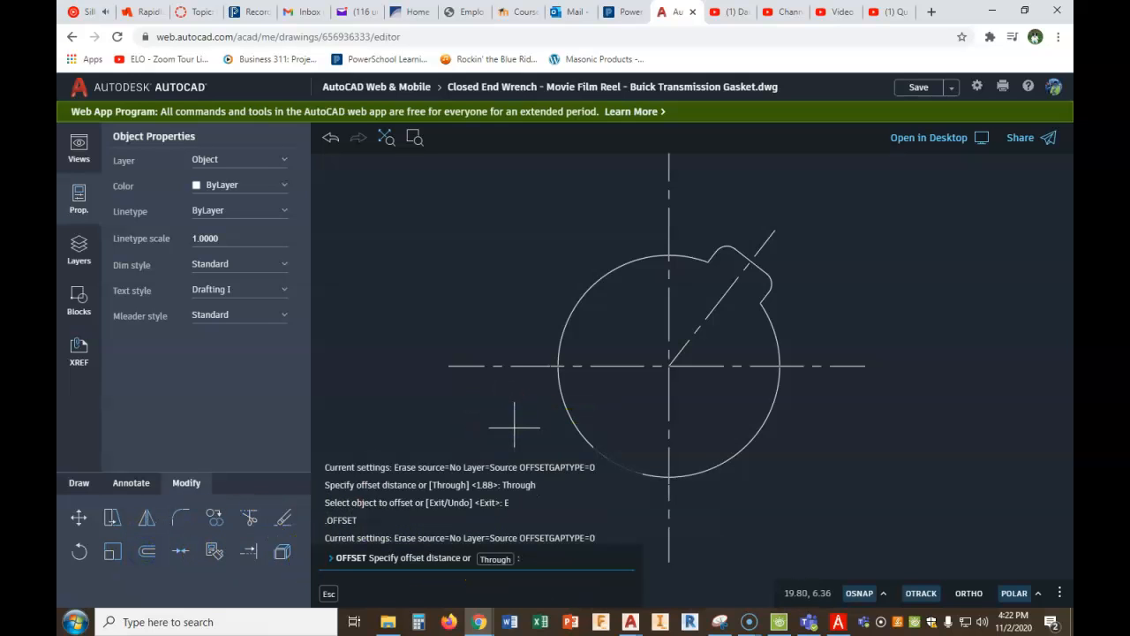
key("Return")
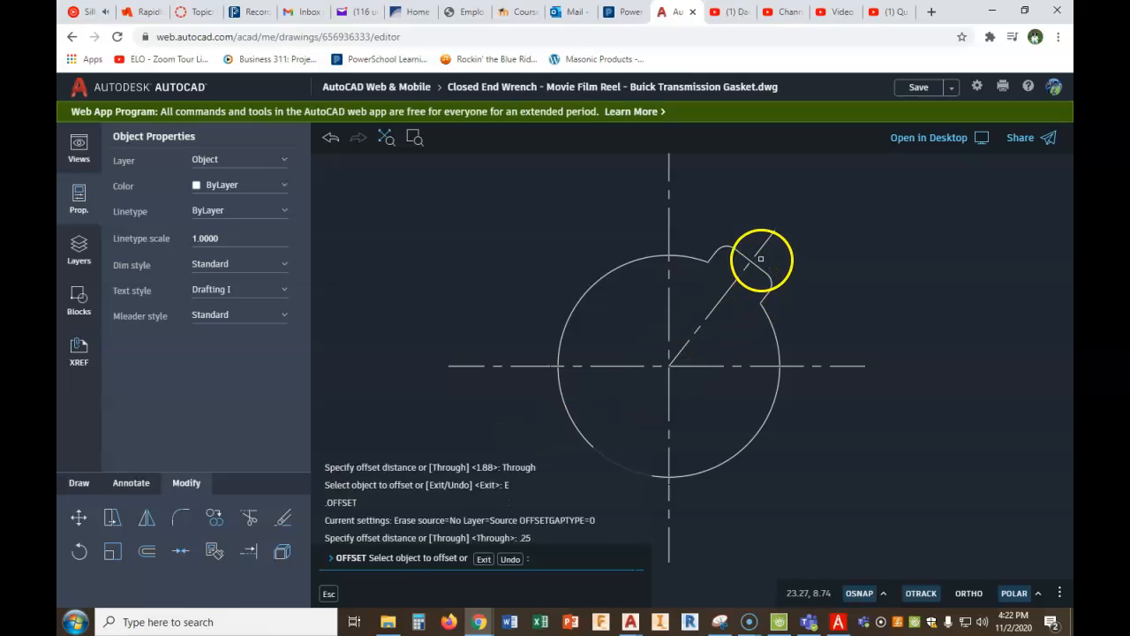
left_click(754, 264)
right_click(779, 258)
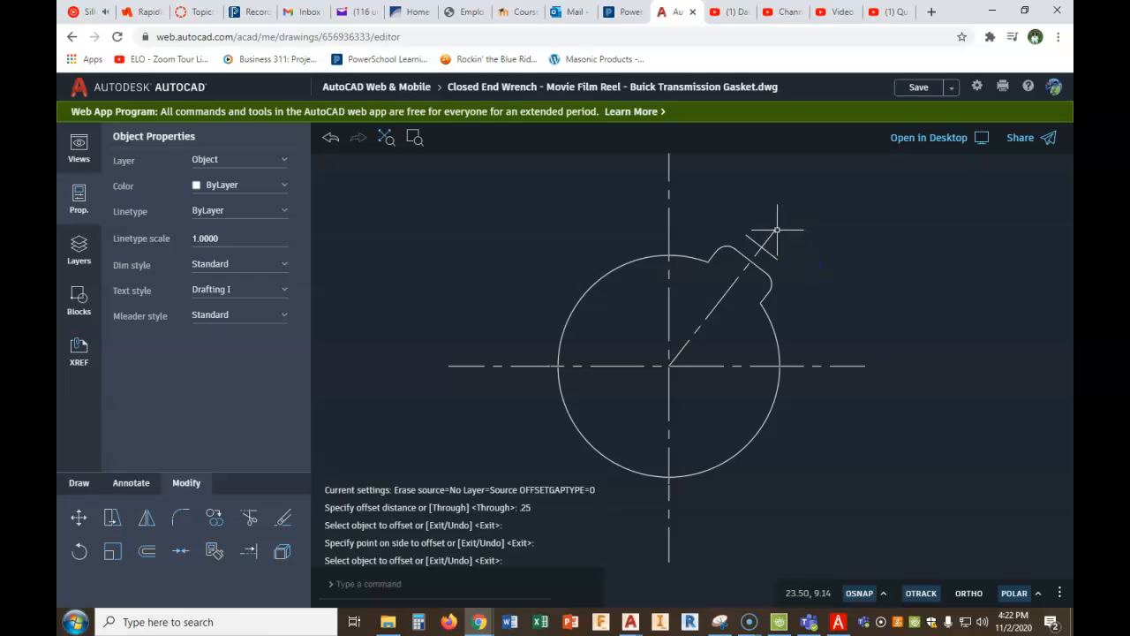
- Shorten the angled center line's outer end to the offset helper line, and erase the helper line
left_click(773, 233)
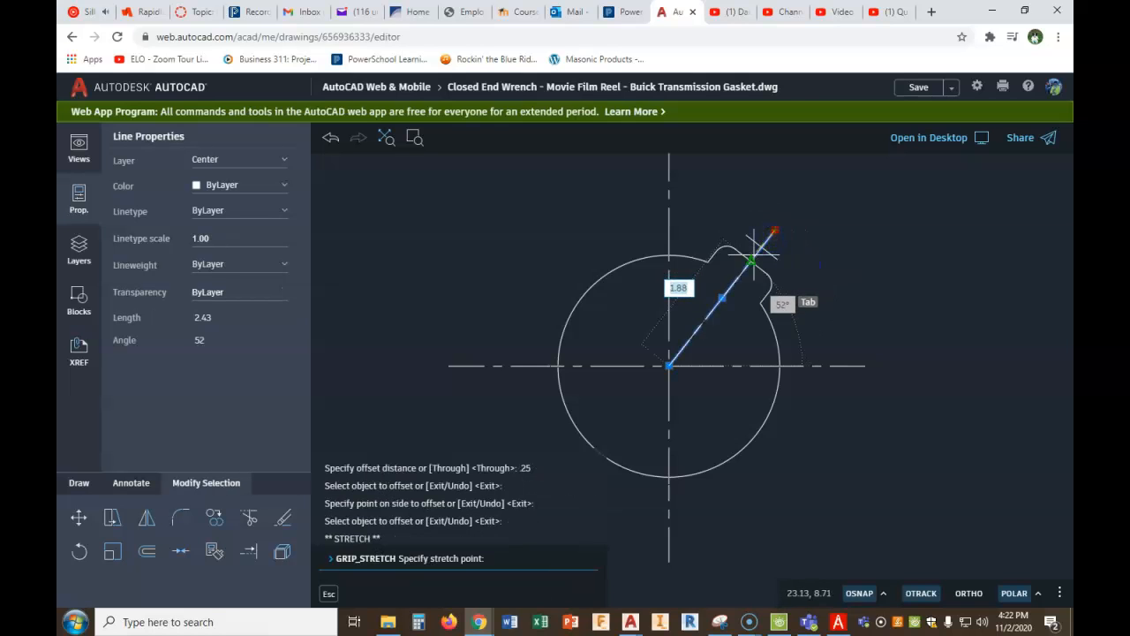
left_click(761, 247)
key("Escape")
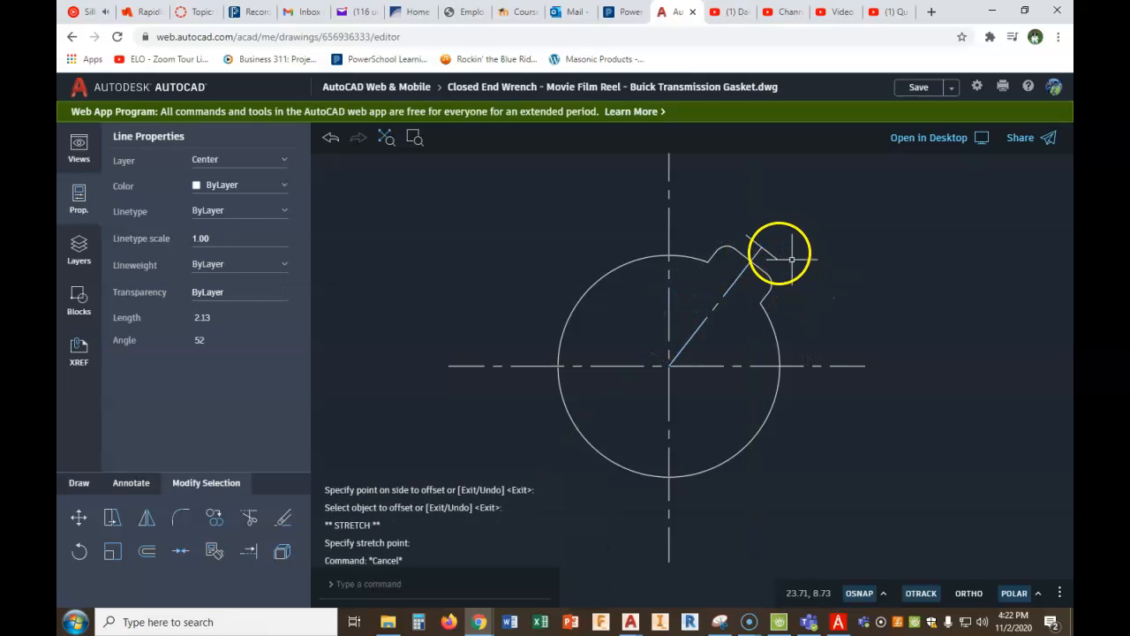
left_click(768, 254)
key("Delete")
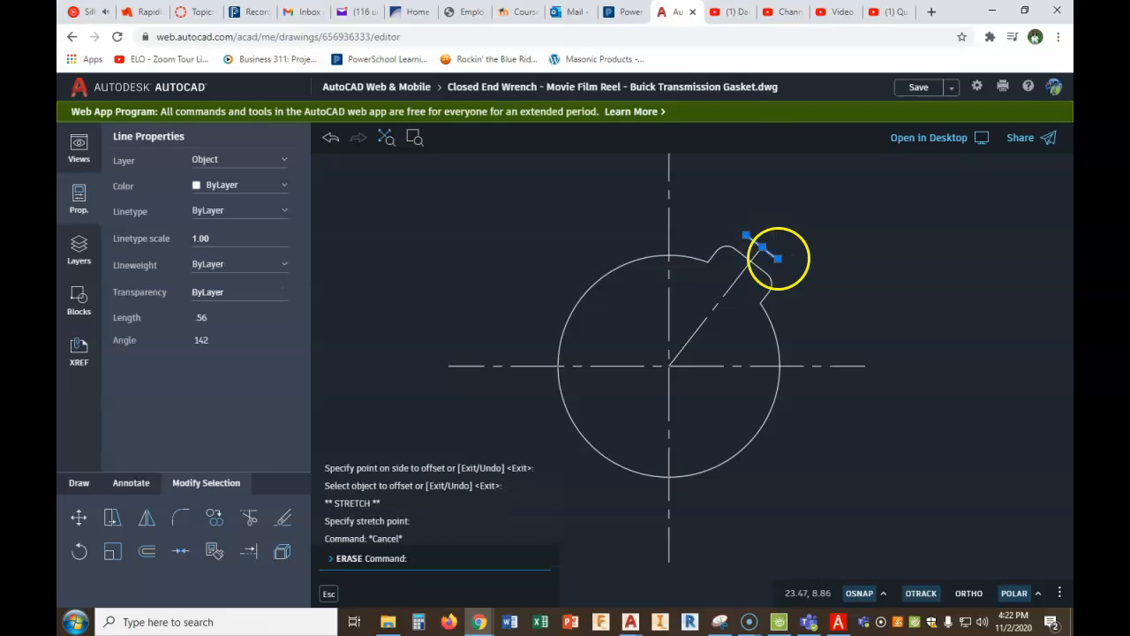
- Compare the new center hole with the finished gasket, and switch to PDF Architect to review the figure's remaining dimensions
scroll(810, 318, "down", 3)
scroll(811, 318, "down", 4)
middle_click_drag(828, 323, 760, 390)
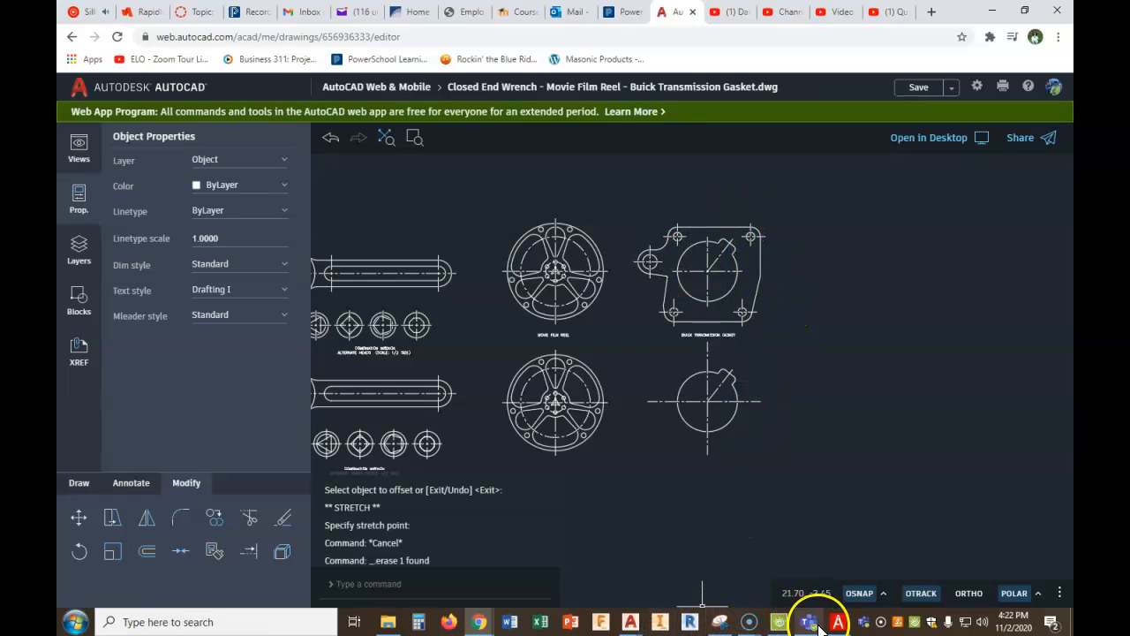
left_click(836, 623)
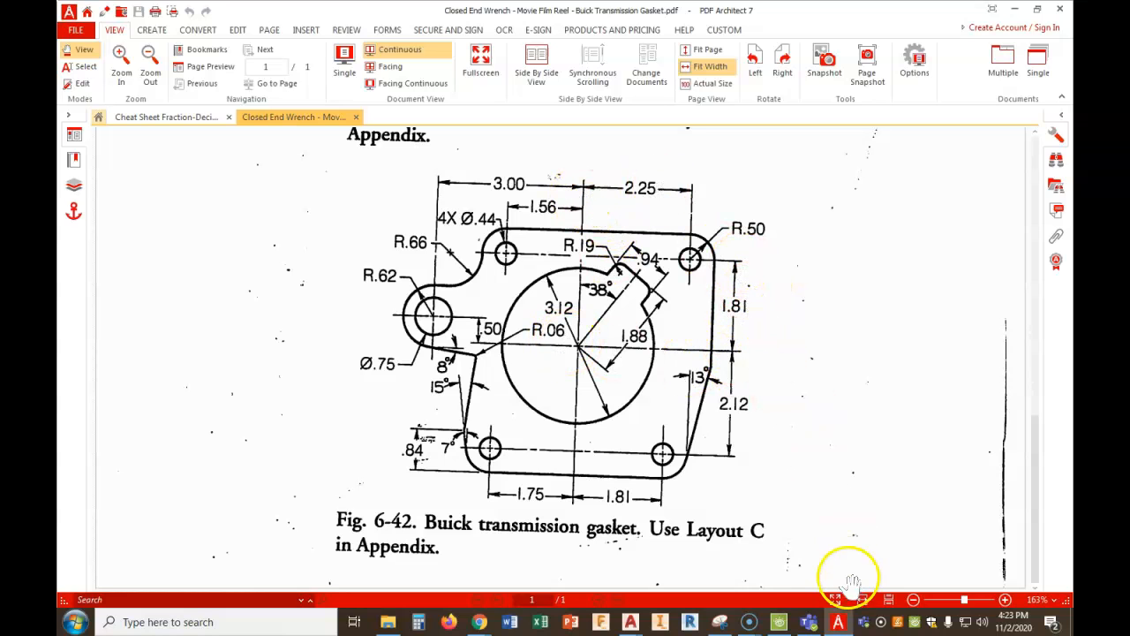
- Examine the gasket figure and the fraction-decimal equivalents chart in PDF Architect, and return to the AutoCAD drawing
left_click(838, 623)
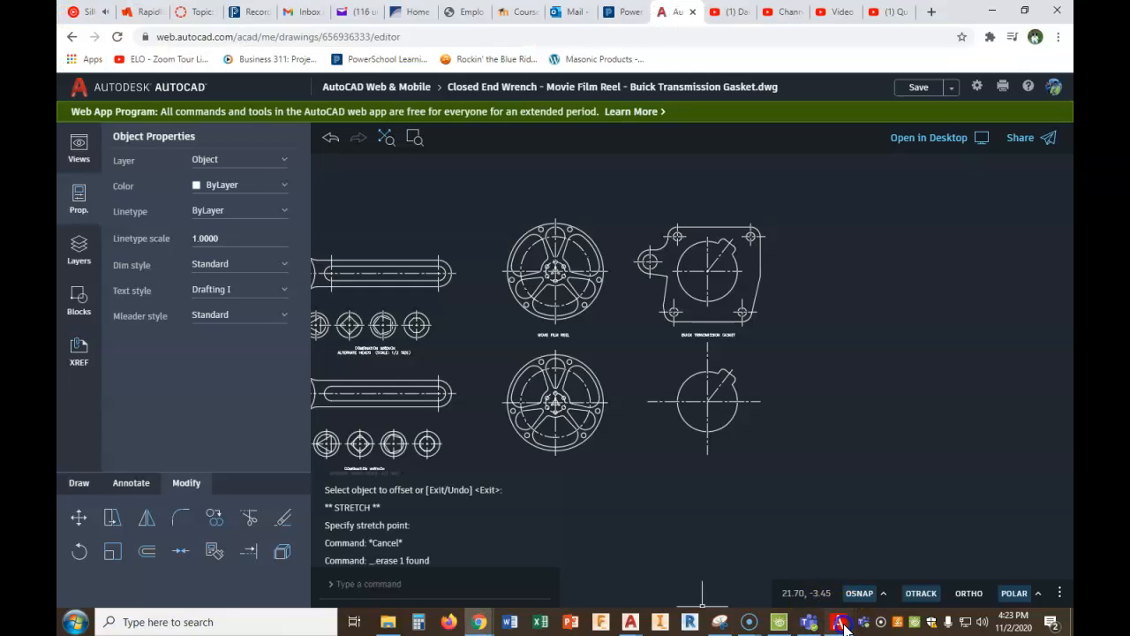
left_click(841, 624)
left_click(185, 117)
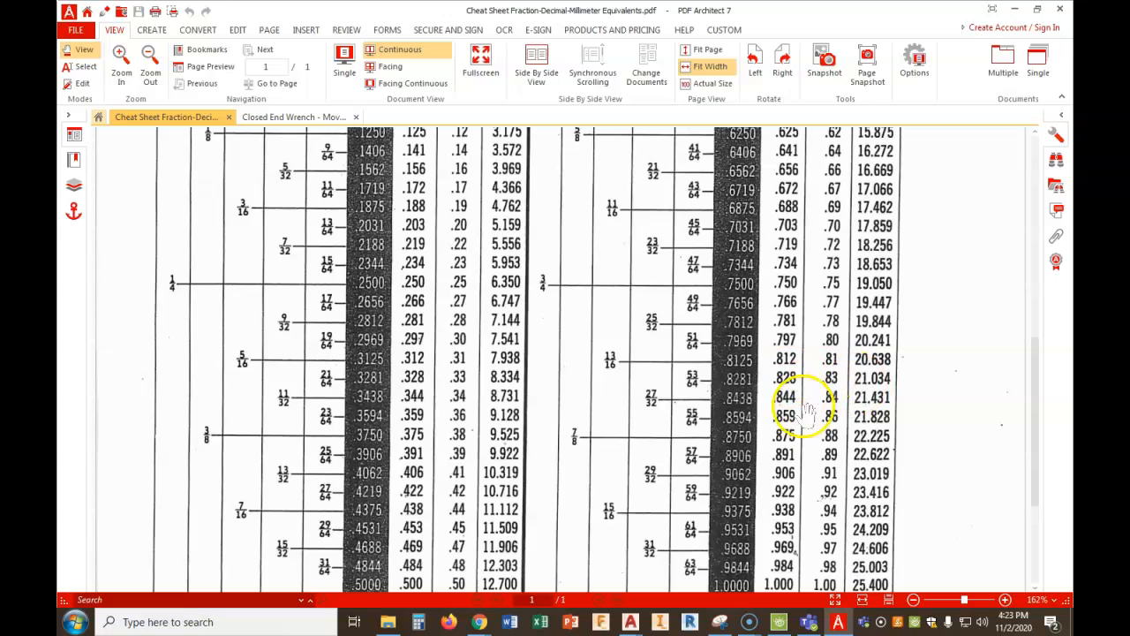
mouse_move(473, 625)
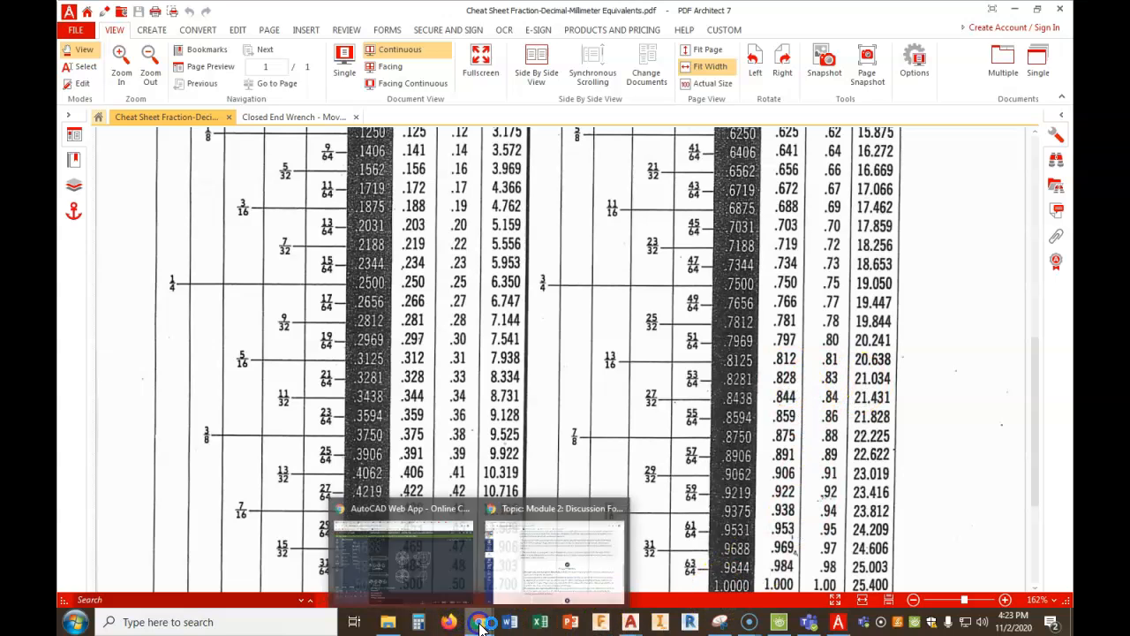
left_click(451, 570)
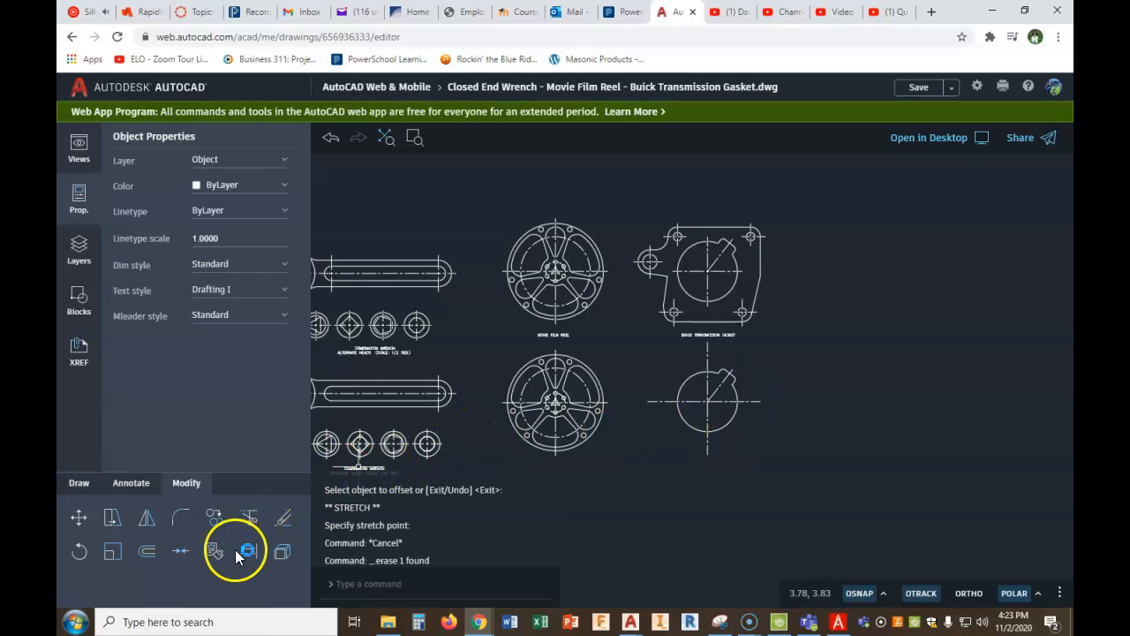
- Offset the new gasket's vertical center line 2.25 to the right for the upper right hole
left_click(147, 552)
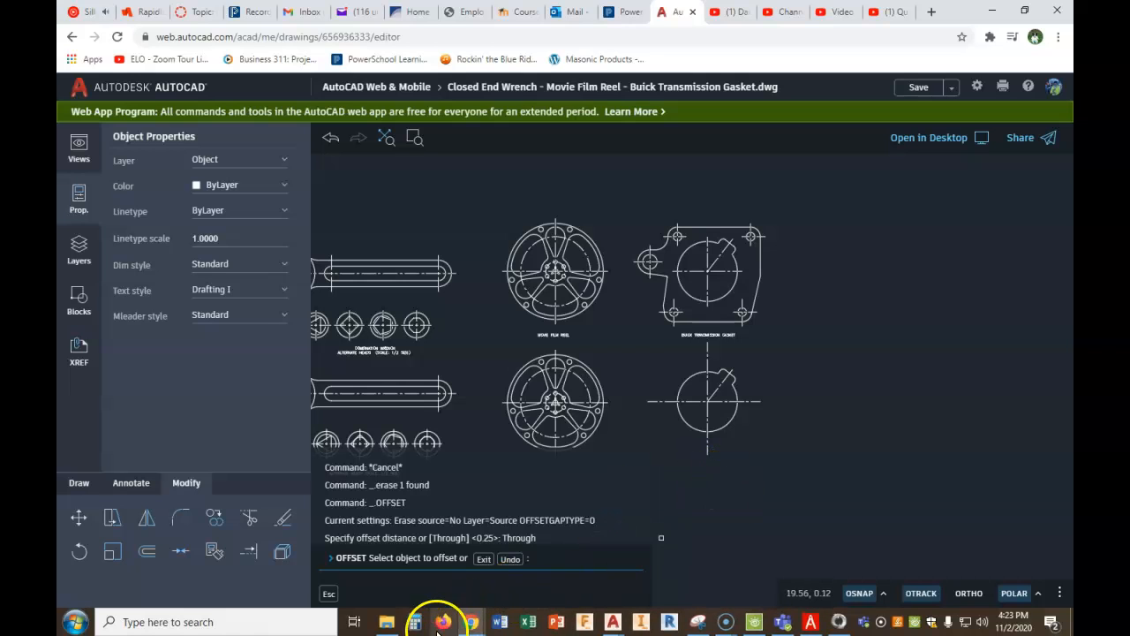
left_click(486, 559)
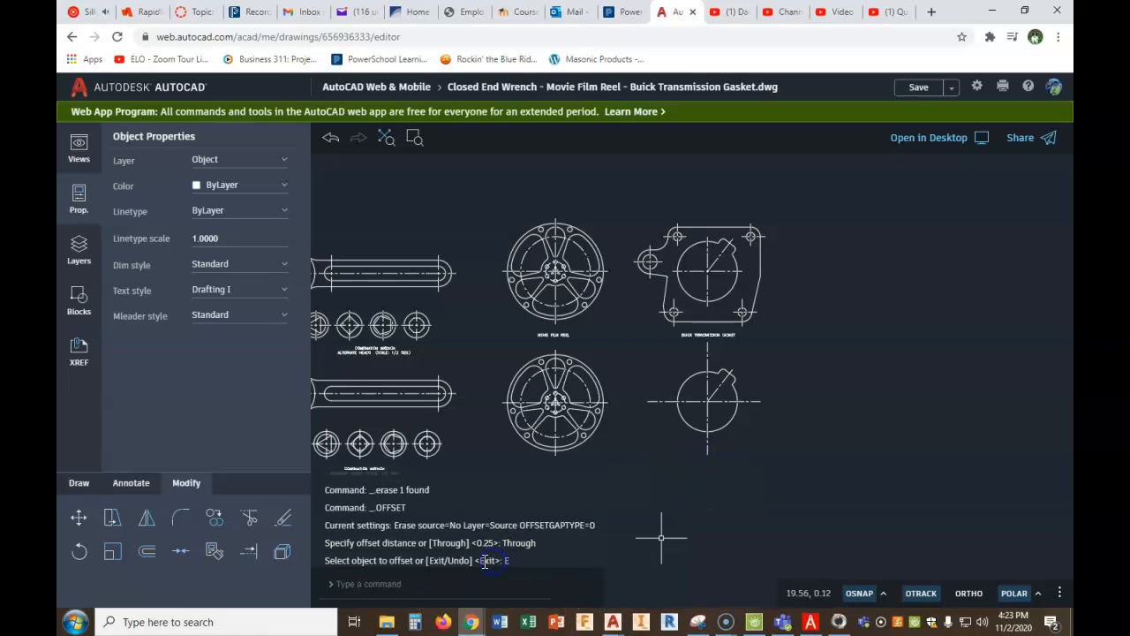
right_click(824, 488)
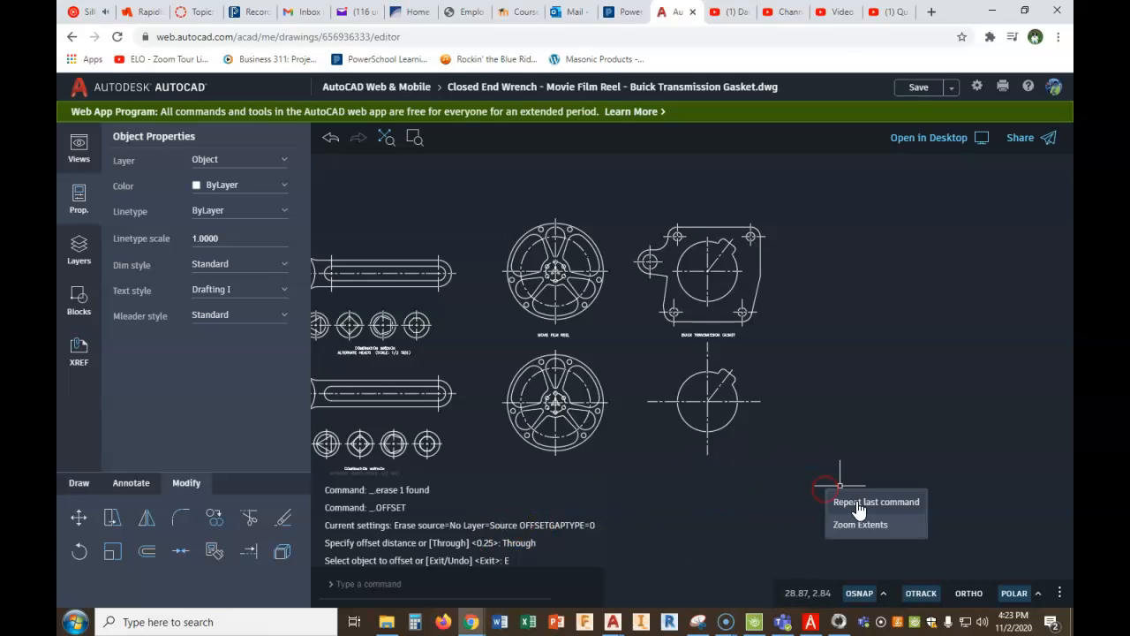
left_click(861, 502)
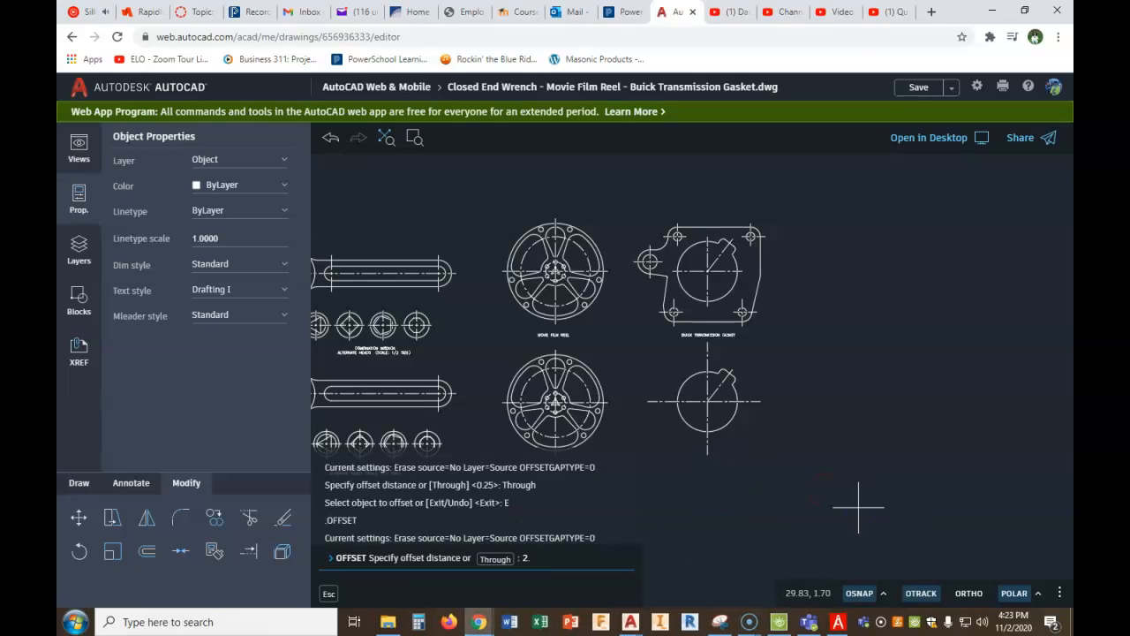
key("Return")
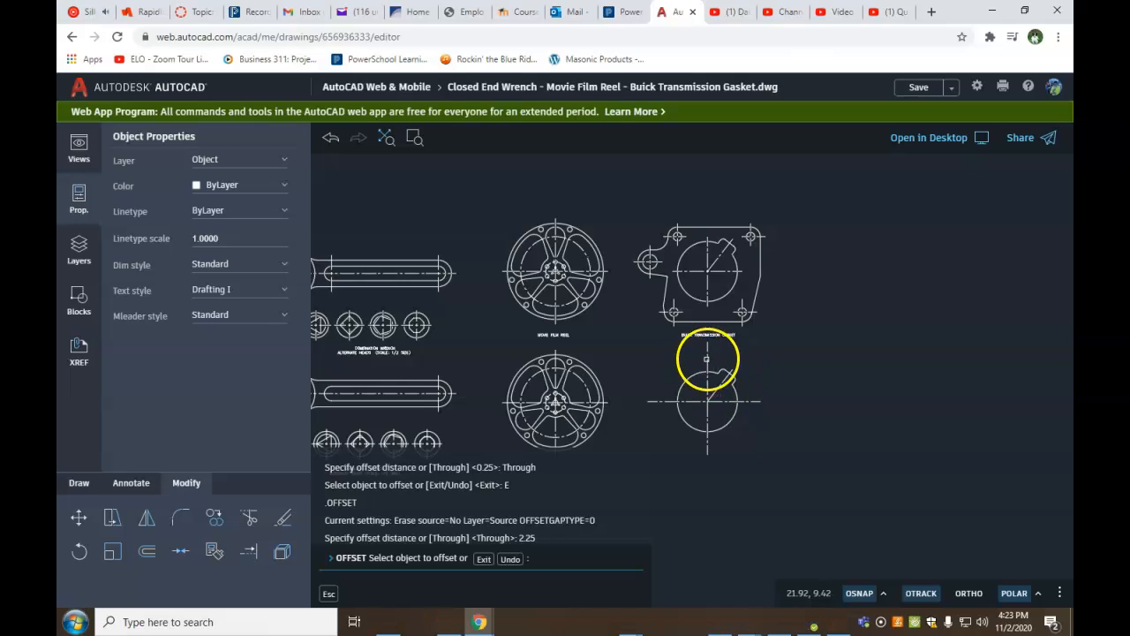
left_click(707, 364)
left_click(811, 371)
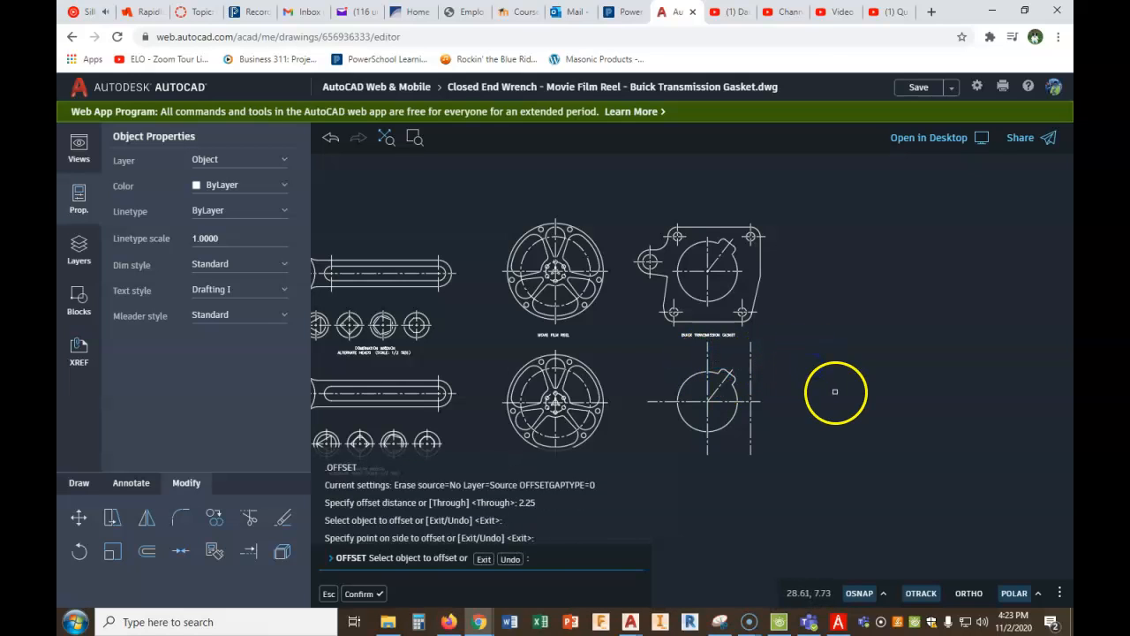
right_click(835, 388)
left_click(848, 403)
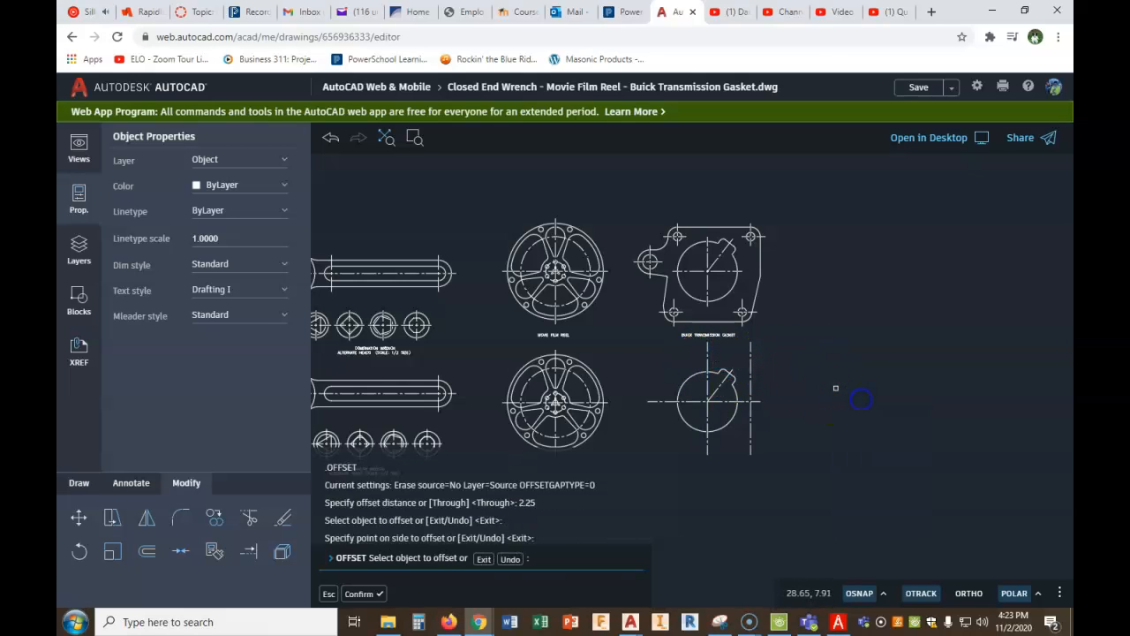
- Offset the gasket's horizontal center line upward by 1-13/16, checking the fraction on the PDF equivalents chart
right_click(808, 385)
left_click(830, 398)
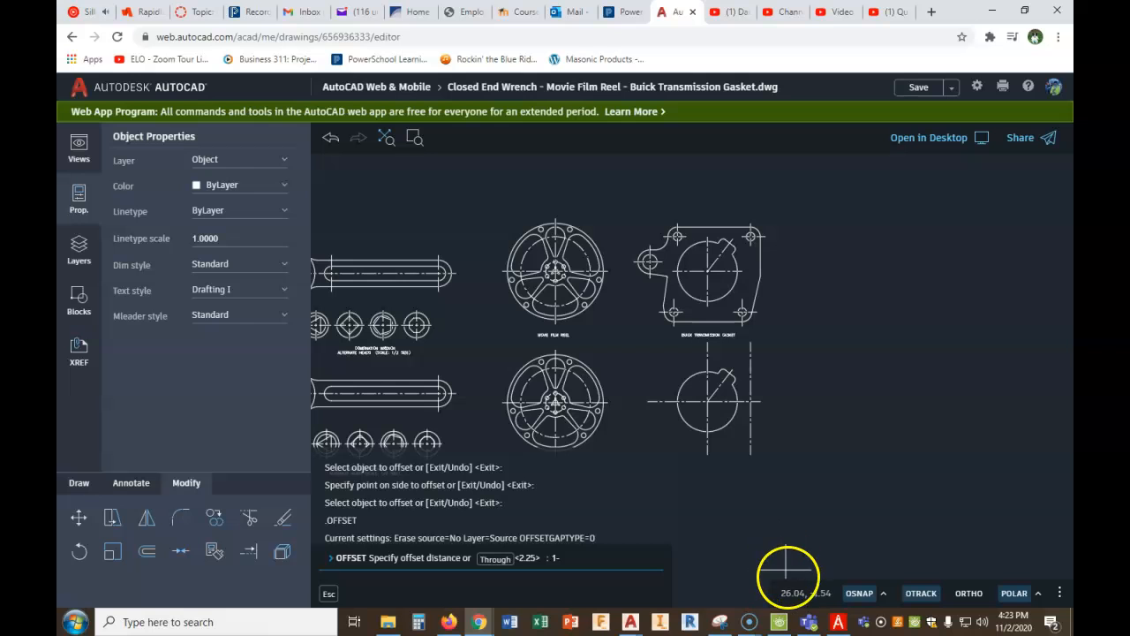
left_click(837, 623)
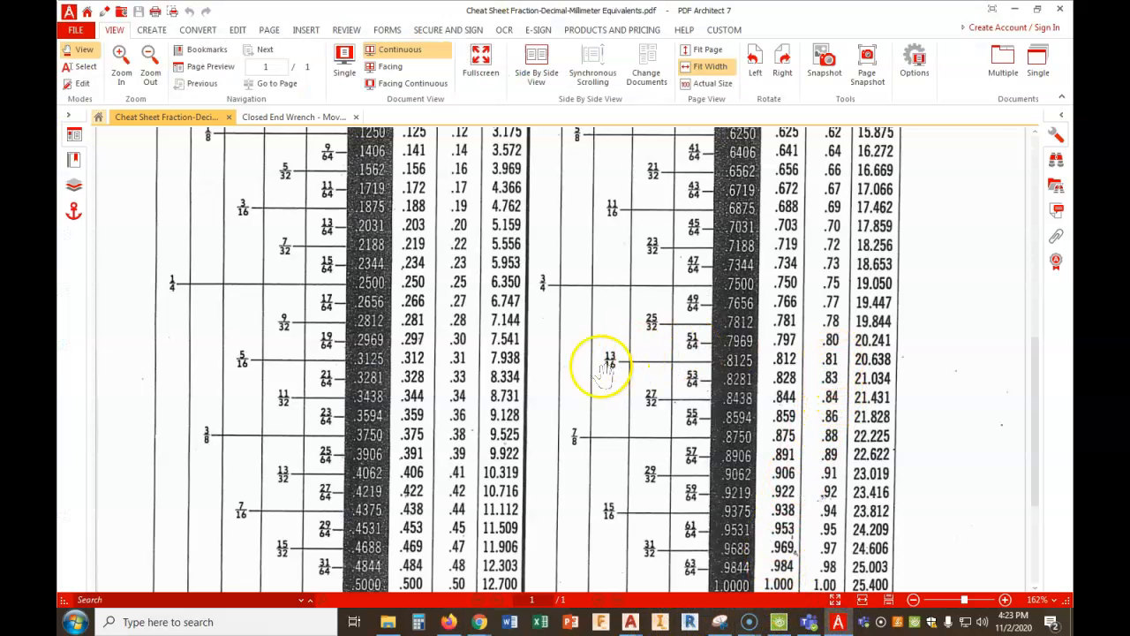
mouse_move(475, 623)
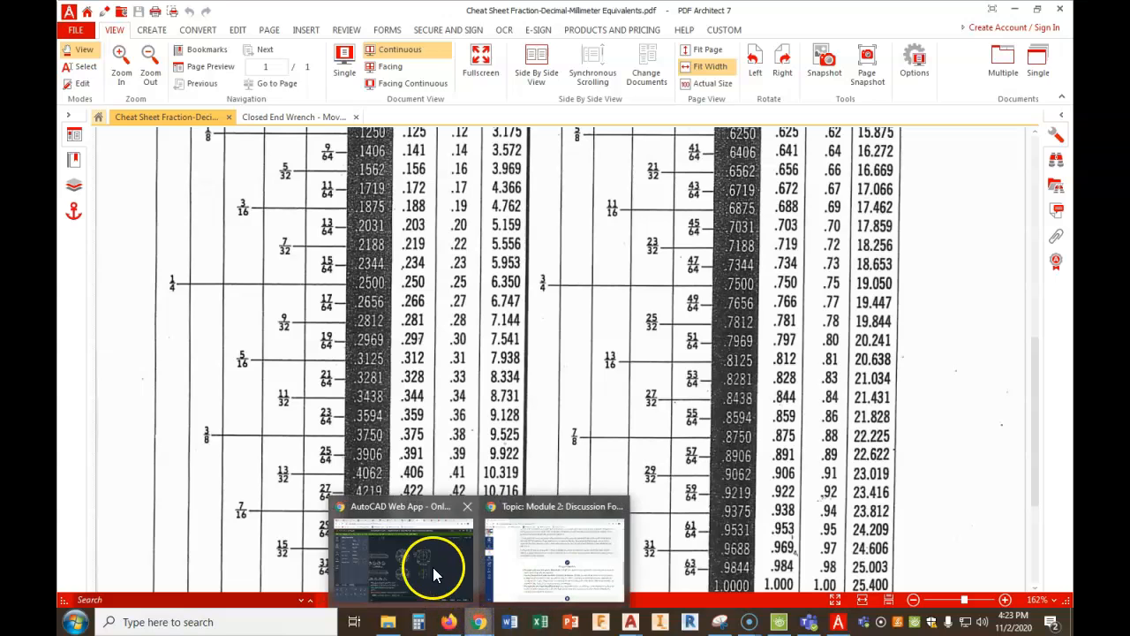
left_click(434, 571)
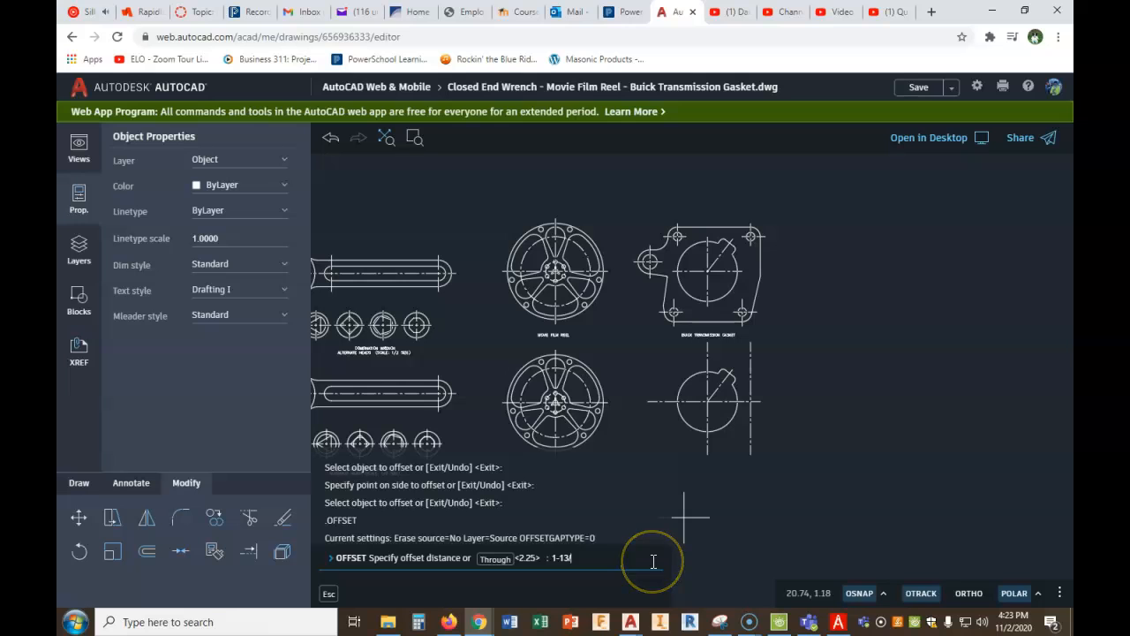
key("Return")
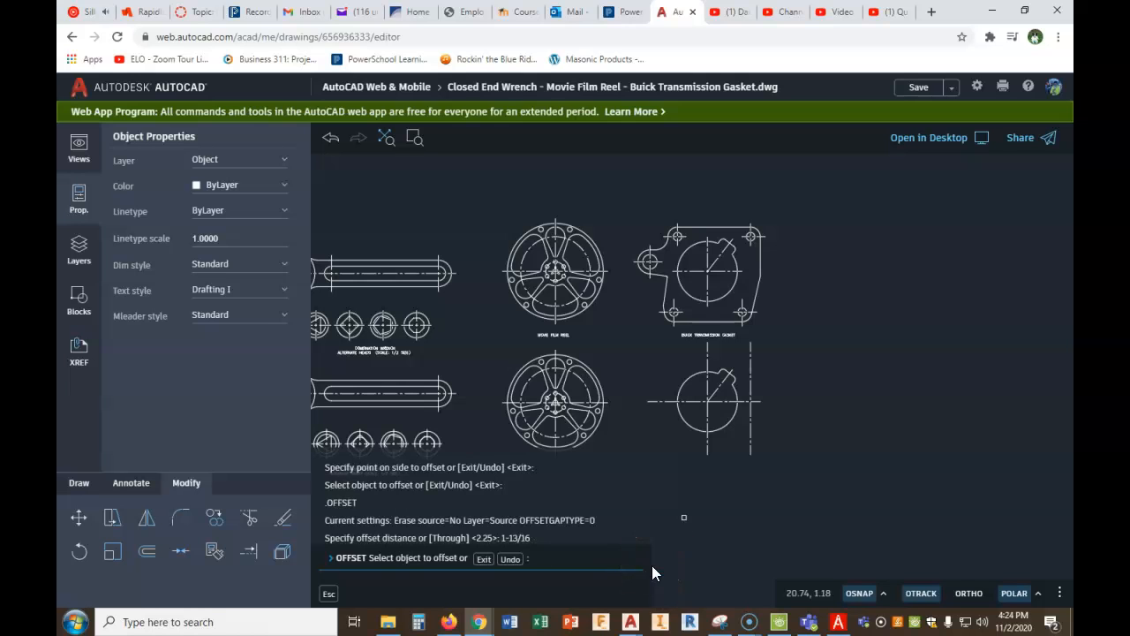
left_click(745, 402)
left_click(747, 364)
- Draw a circle of radius .5 centered where the two offset center lines cross, for the gasket's upper right corner
scroll(799, 370, "up", 3)
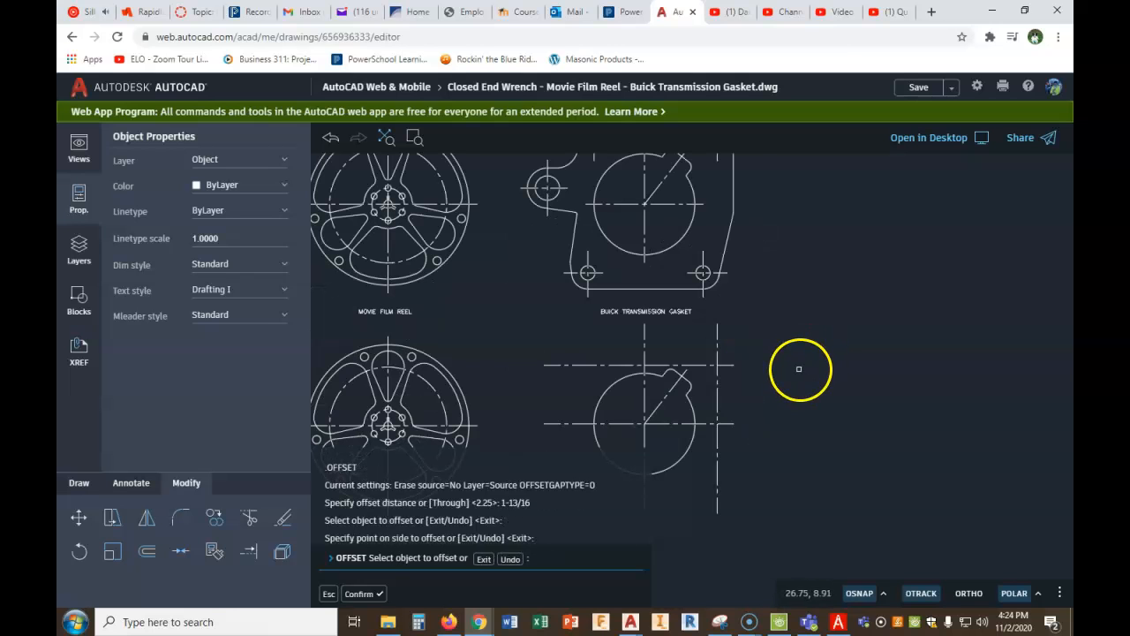
scroll(803, 366, "up", 1)
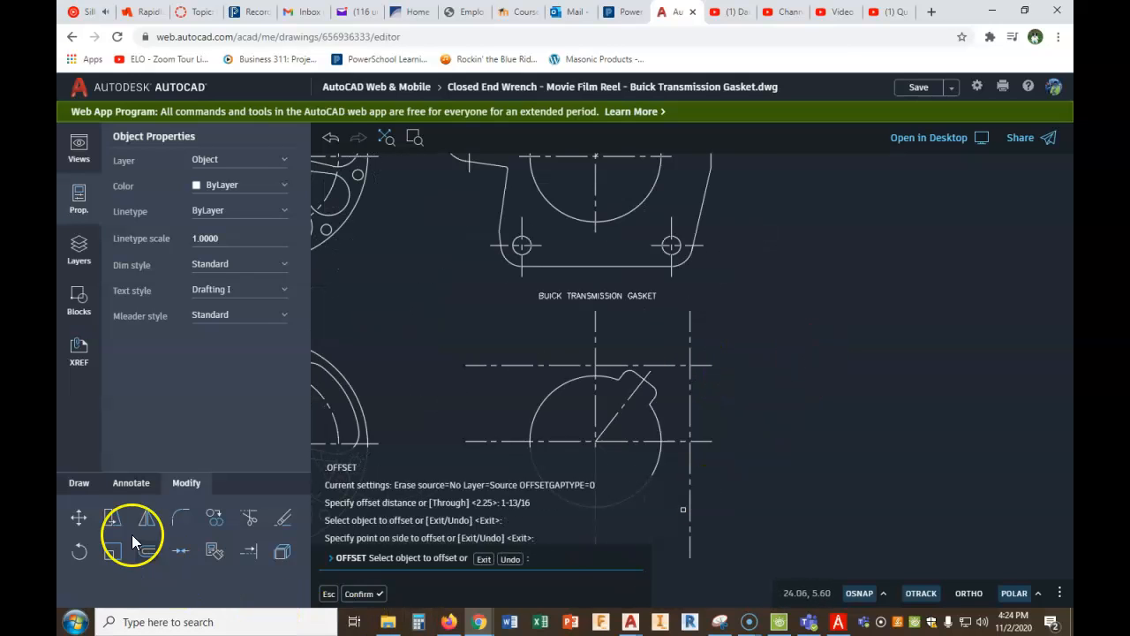
left_click(80, 483)
left_click(112, 519)
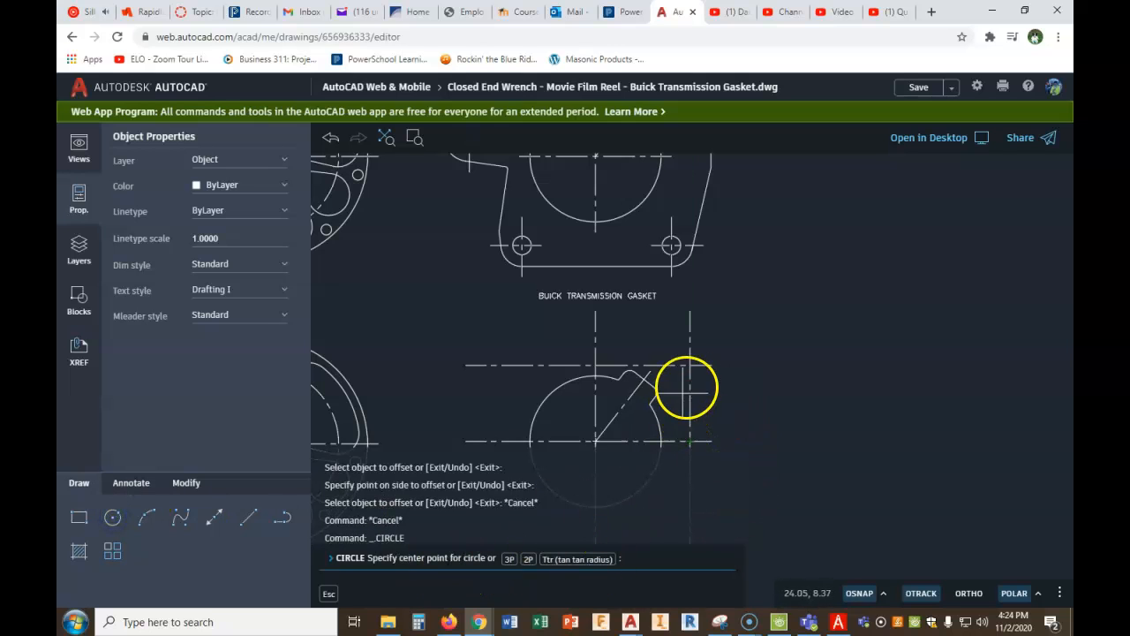
left_click(690, 364)
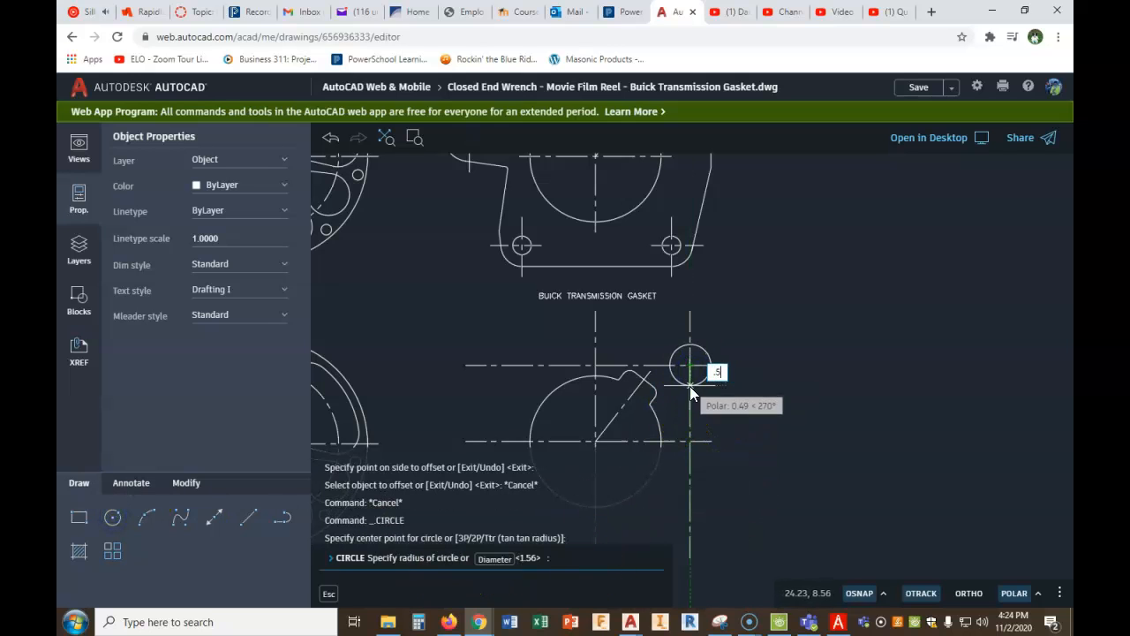
key("Return")
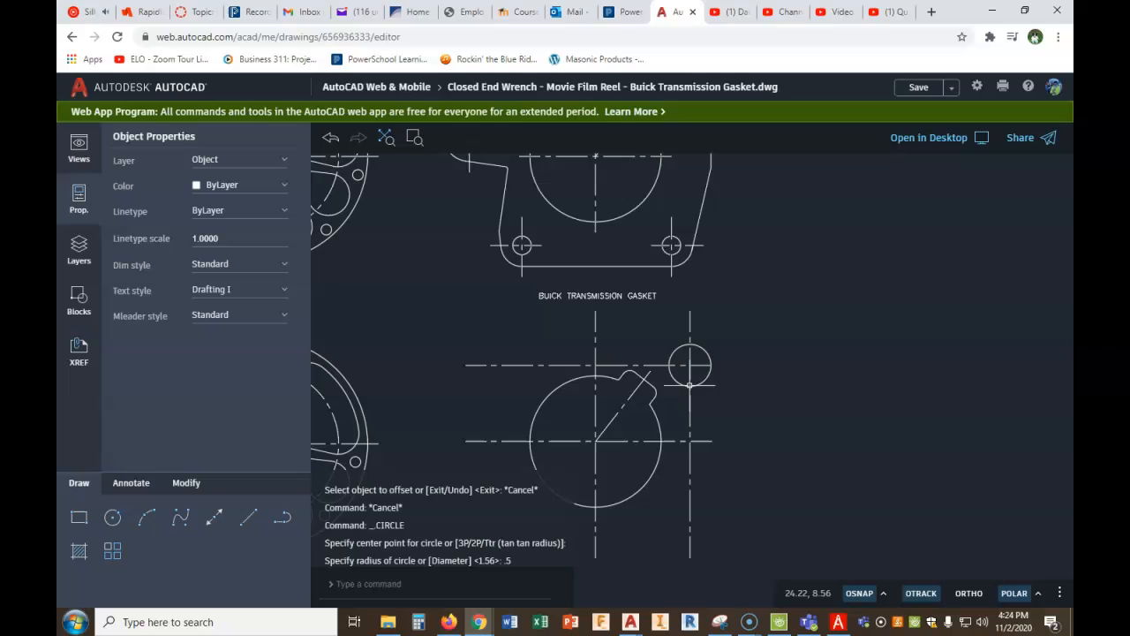
- Draw a concentric 7/16 diameter hole inside the corner circle, checking the figure's .44 size against the PDF equivalents chart
left_click(112, 521)
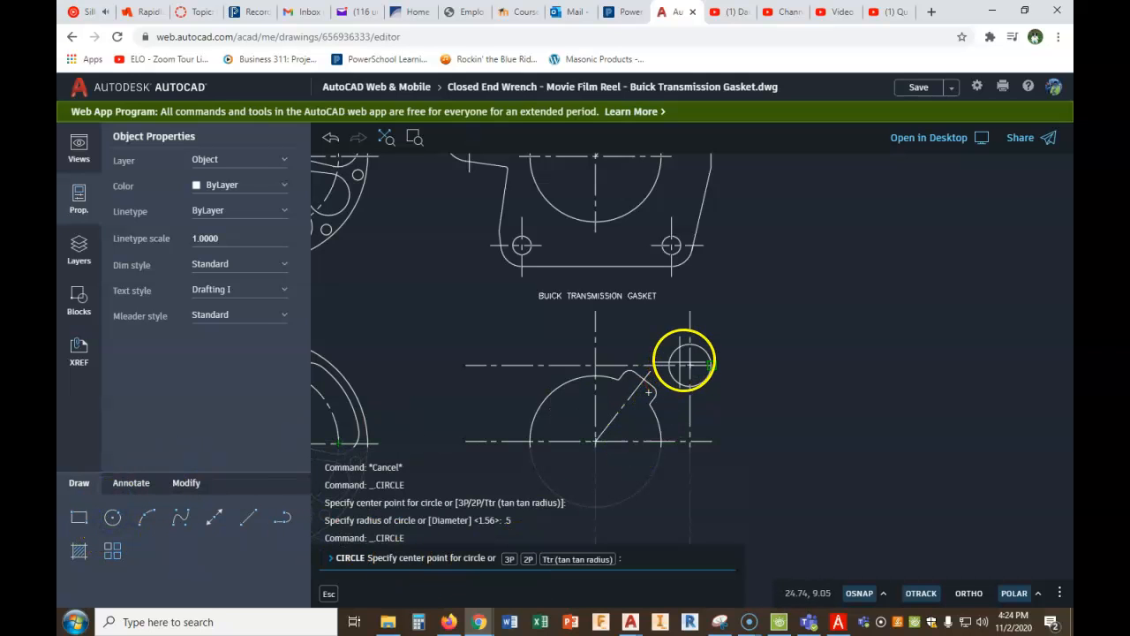
left_click(690, 364)
left_click(507, 560)
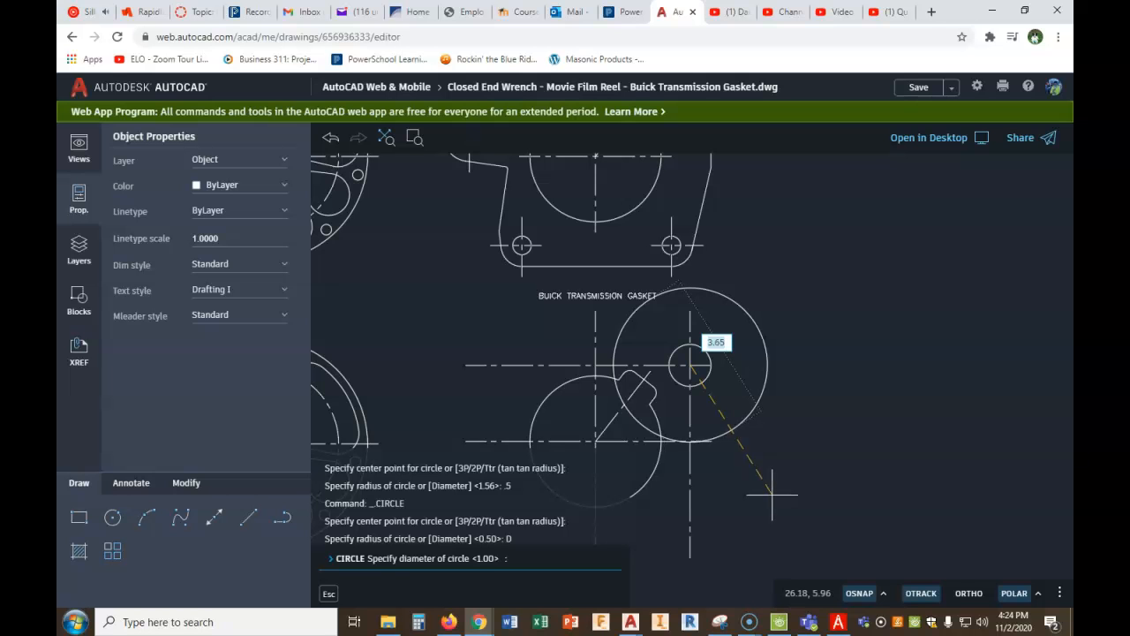
left_click(839, 621)
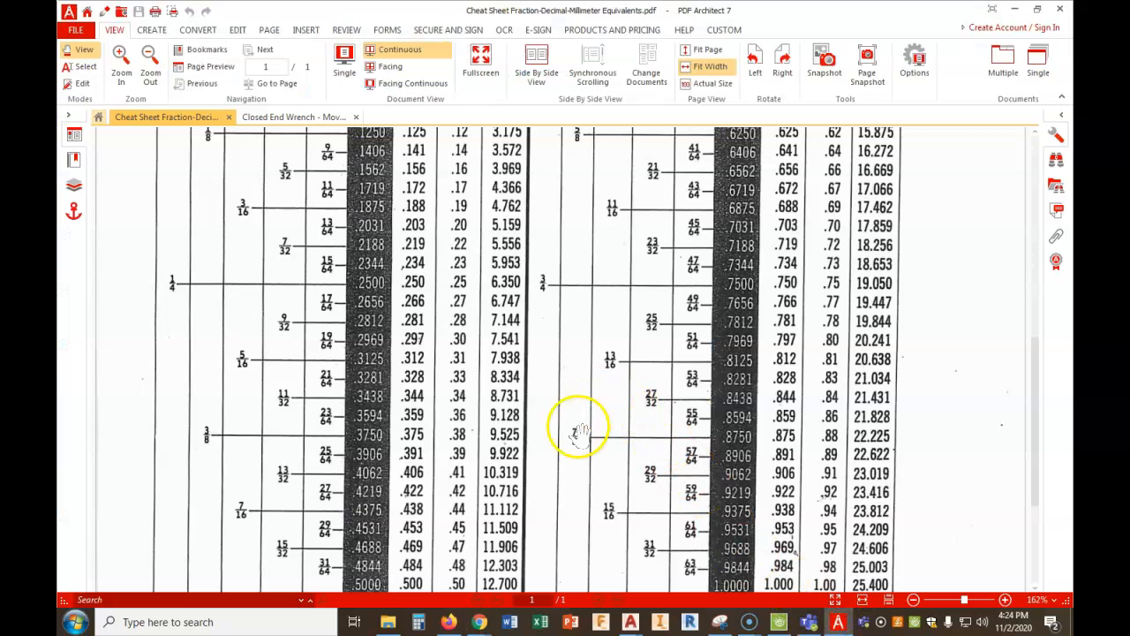
left_click(292, 116)
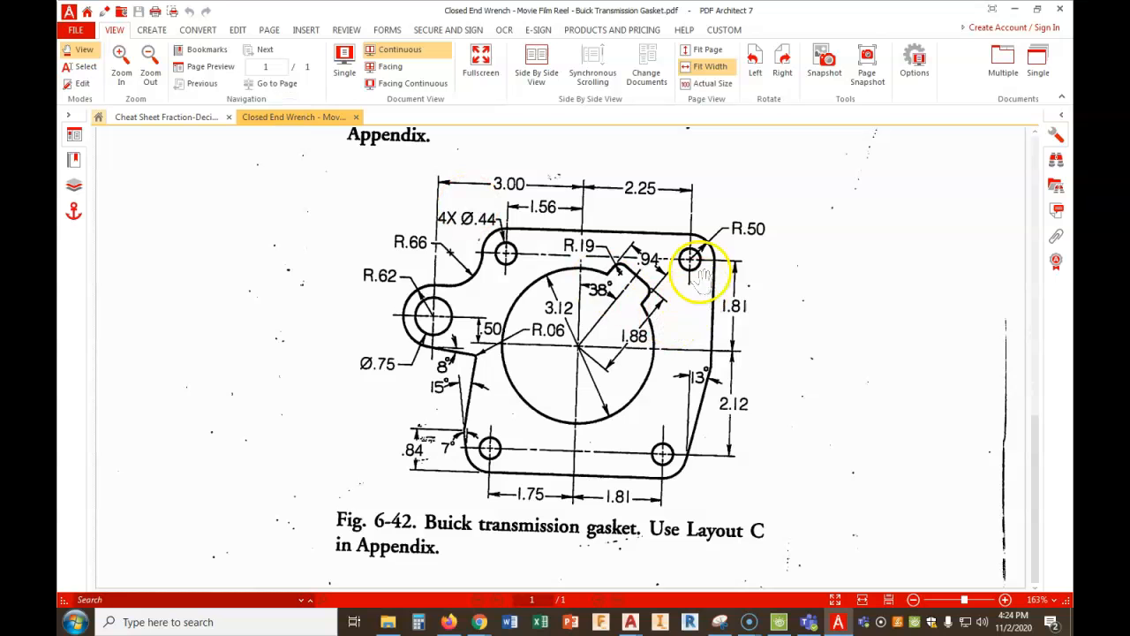
left_click(198, 119)
scroll(506, 343, "down", 2)
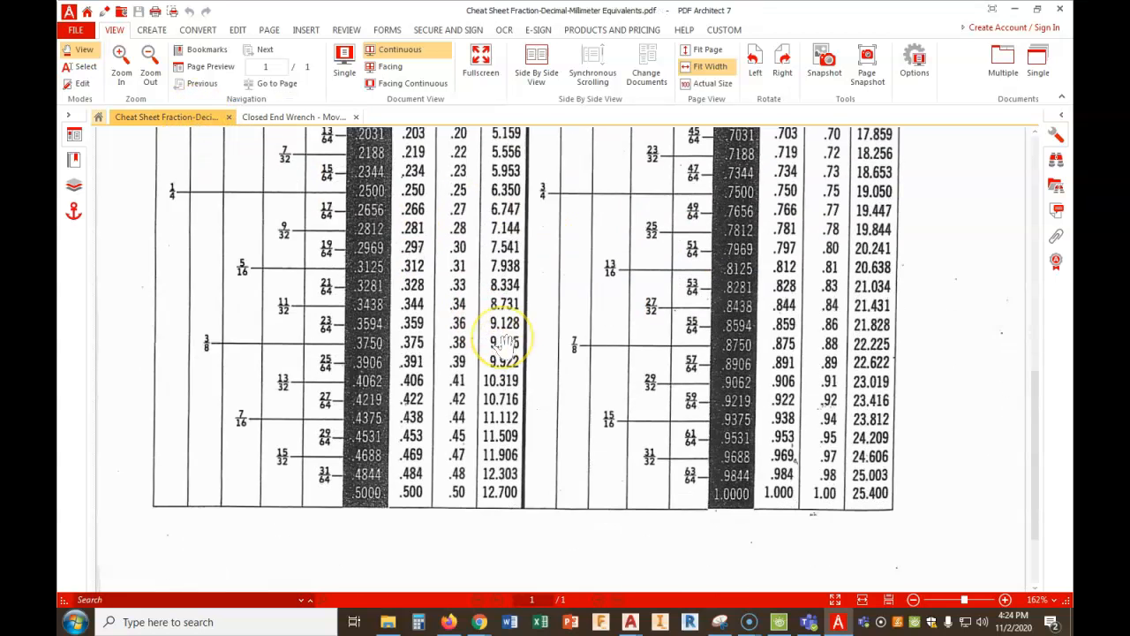
scroll(506, 343, "down", 1)
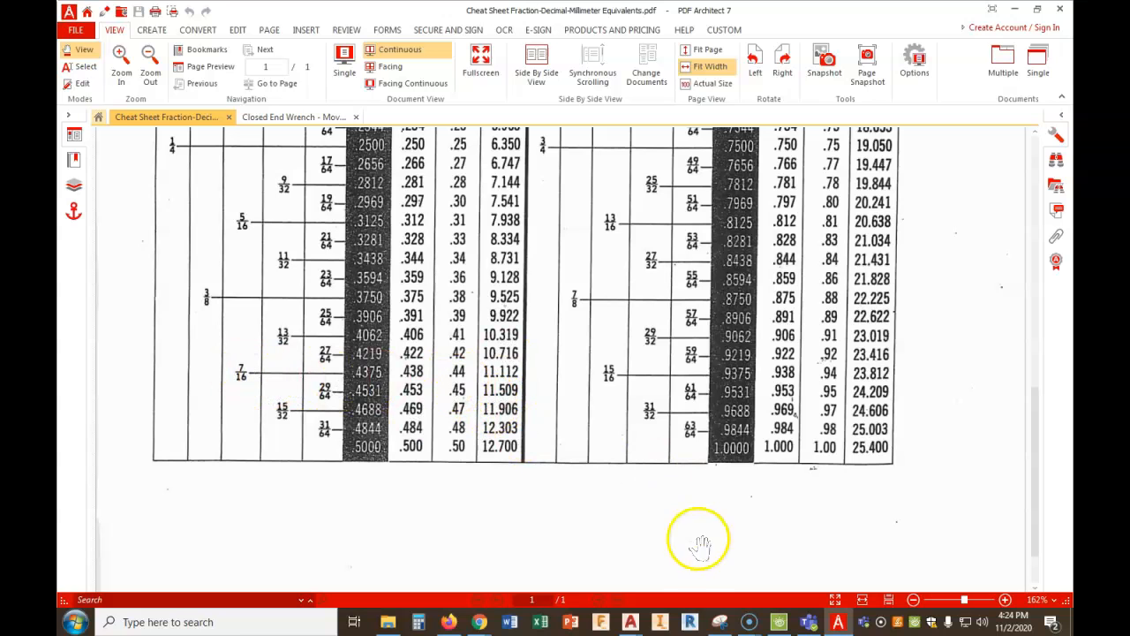
mouse_move(475, 624)
left_click(461, 566)
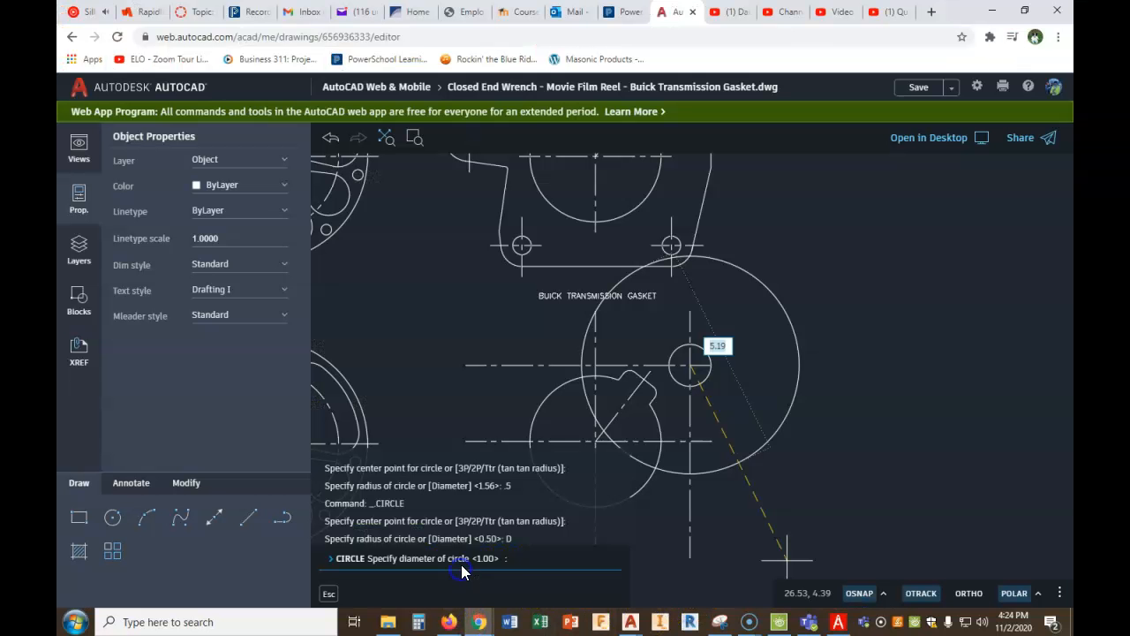
type("7/16")
key("Return")
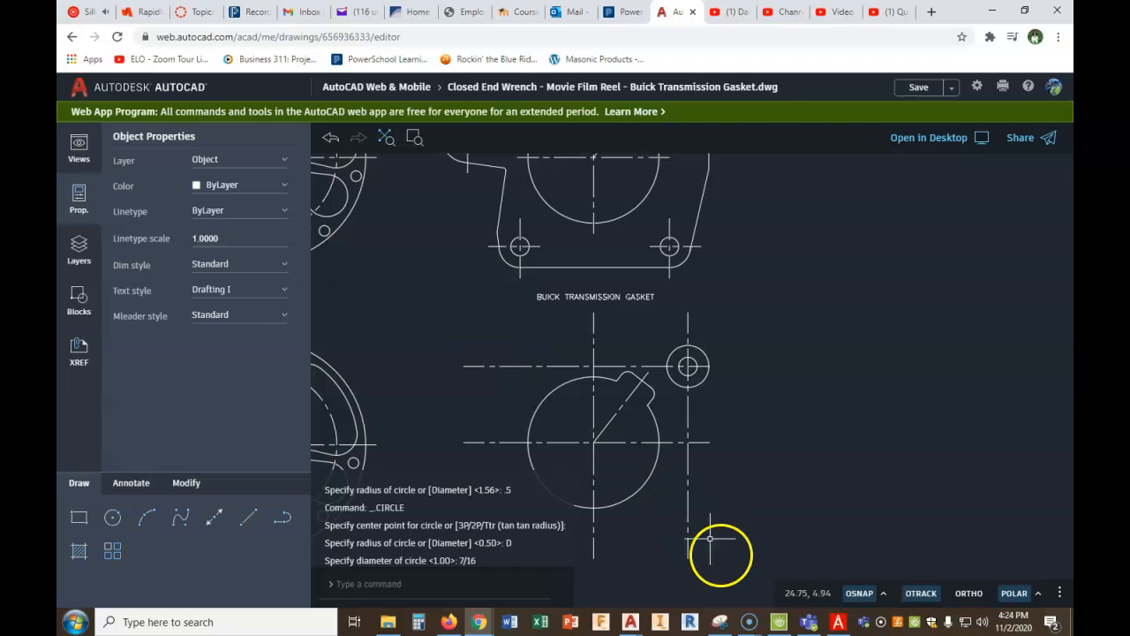
- Check the gasket figure in the PDF and offset the vertical center line 1-9/16 to the left for the upper left hole
left_click(839, 623)
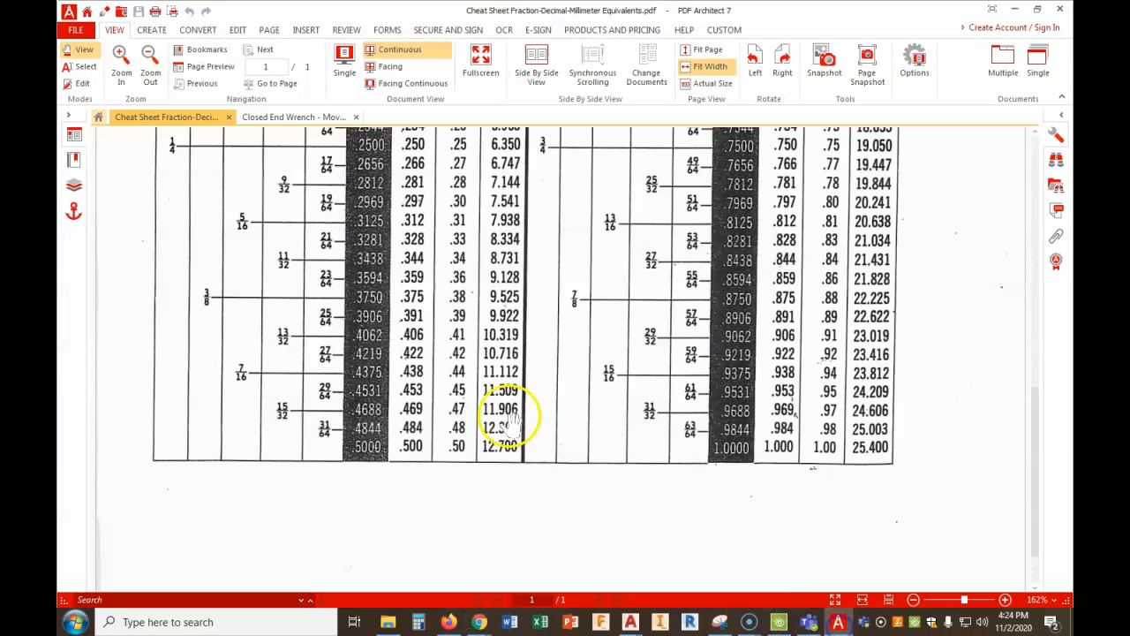
left_click(270, 116)
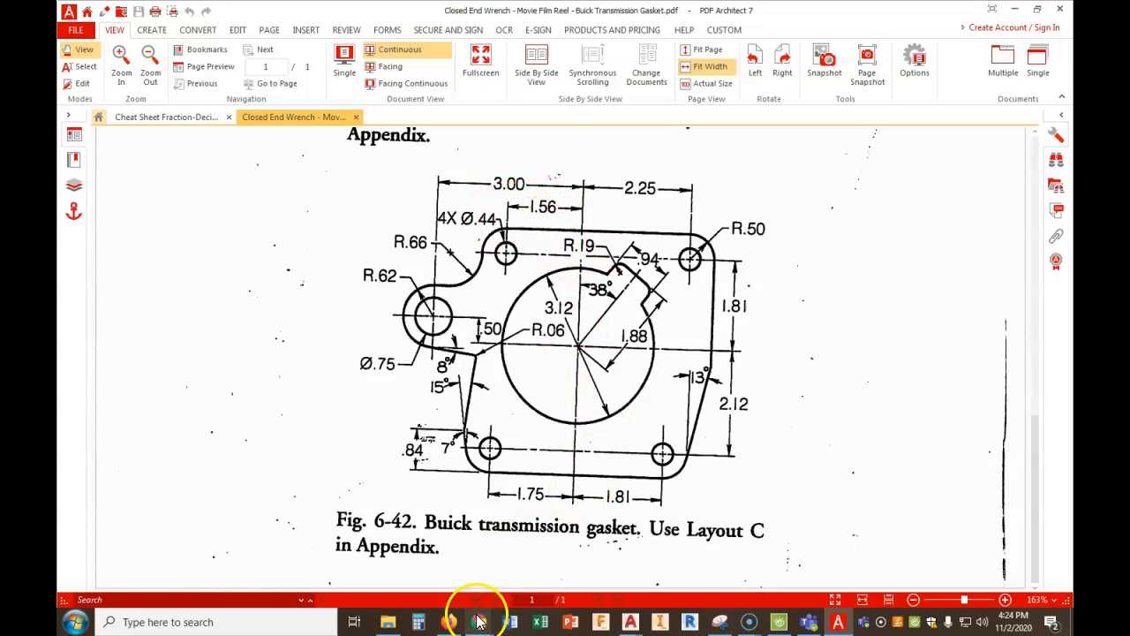
mouse_move(477, 614)
left_click(427, 569)
left_click(180, 517)
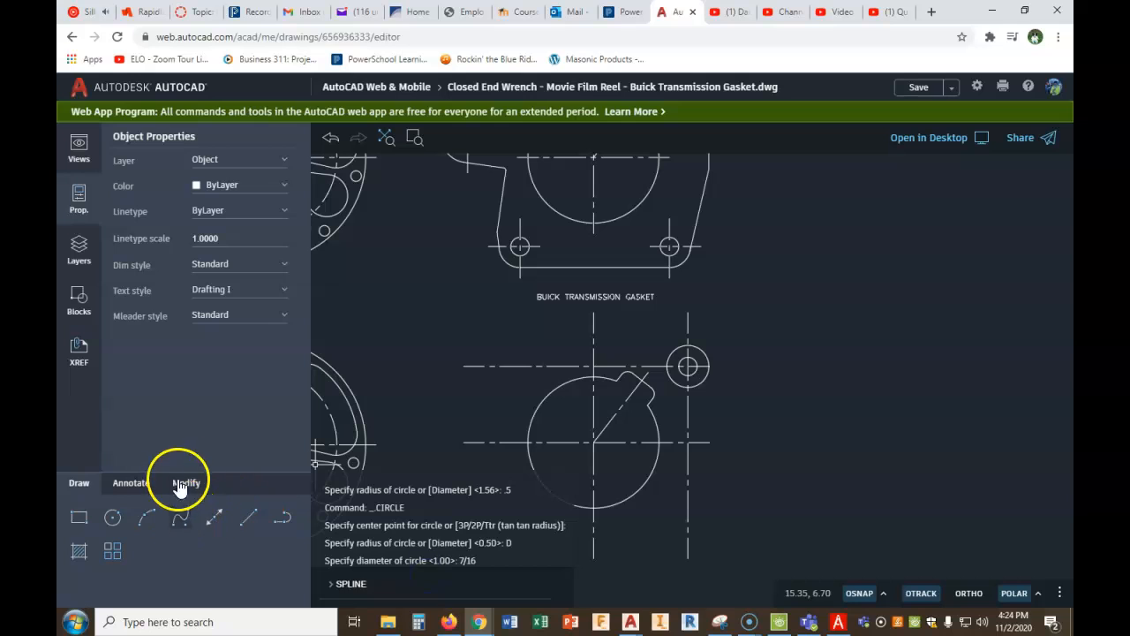
left_click(189, 483)
left_click(147, 548)
left_click(497, 556)
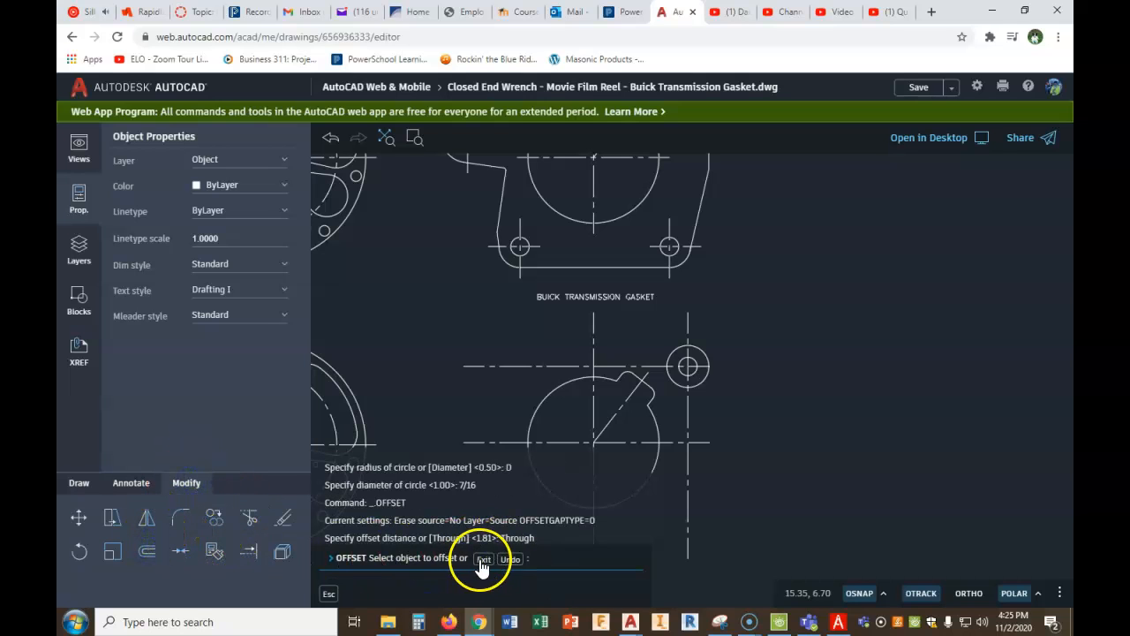
left_click(483, 560)
right_click(410, 391)
left_click(433, 404)
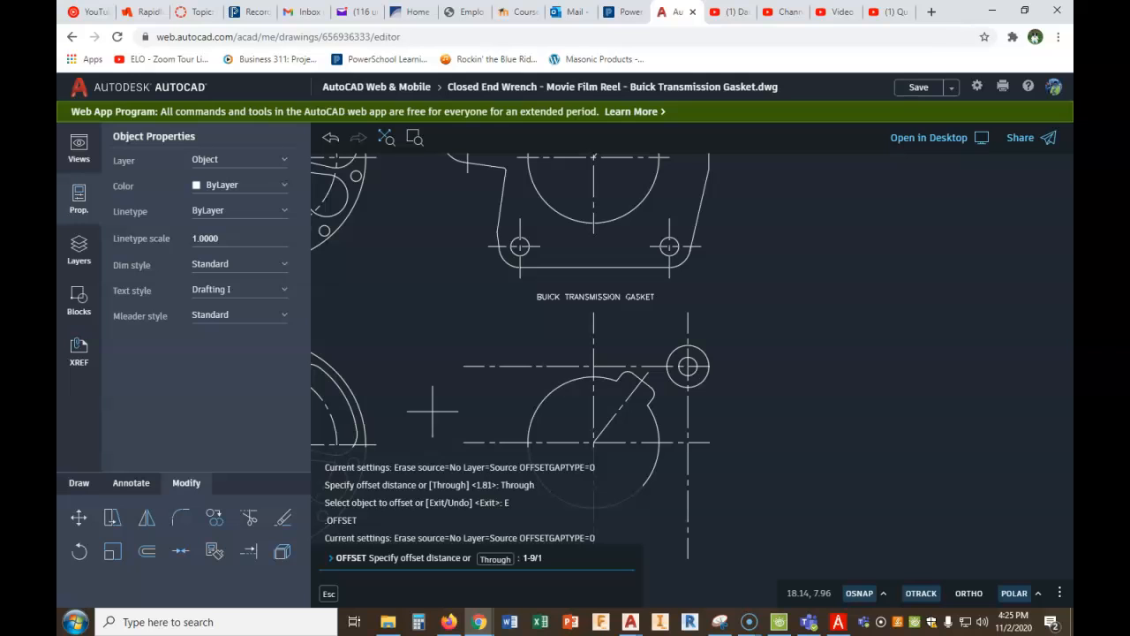
key("Return")
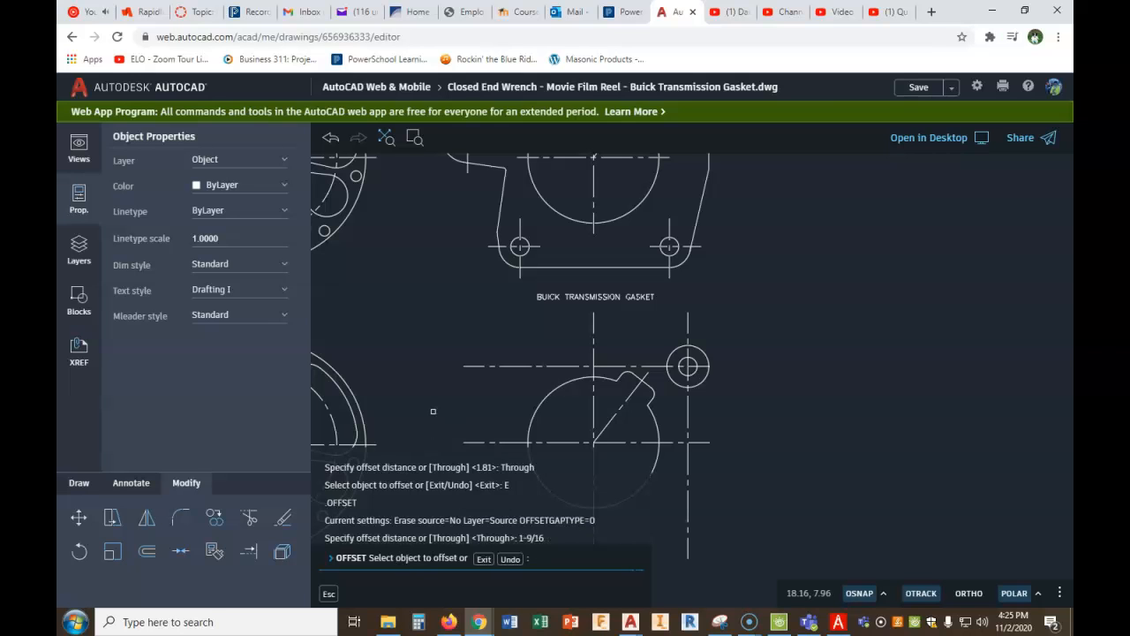
left_click(594, 323)
right_click(546, 347)
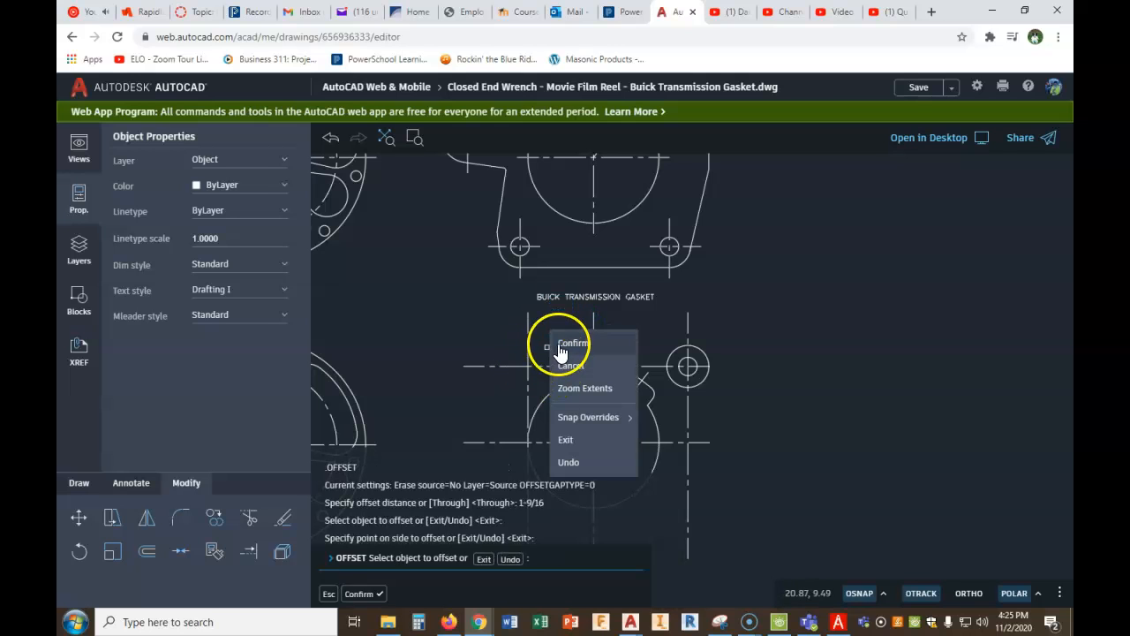
left_click(566, 345)
- Copy the upper right corner circle and its hole to the center line intersection at the gasket's upper left
left_click(214, 517)
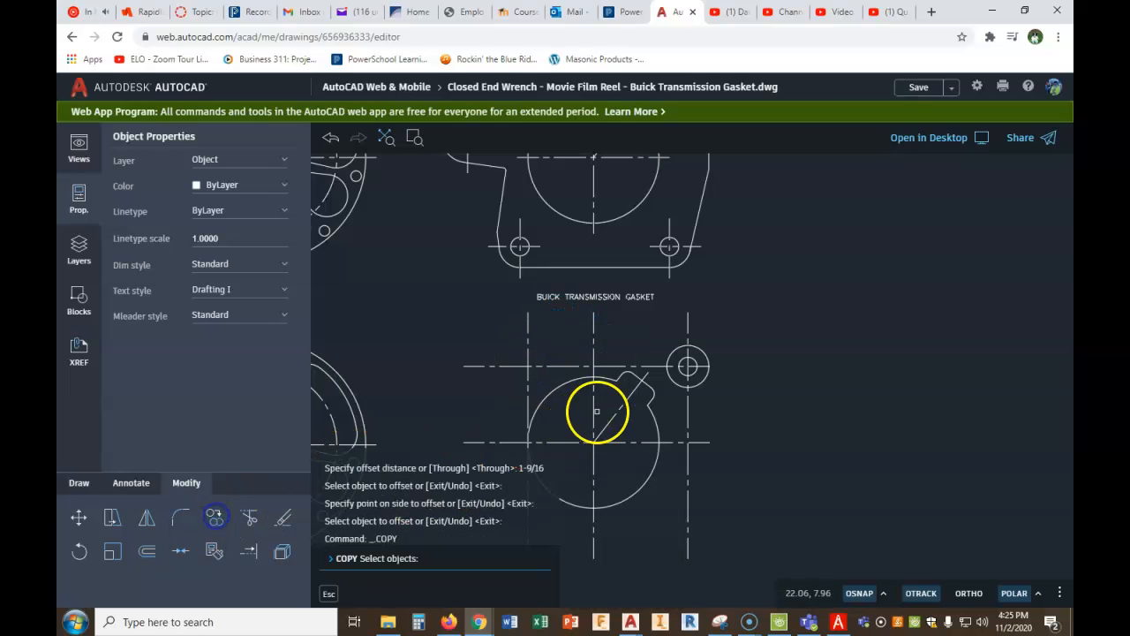
left_click(685, 371)
left_click(676, 382)
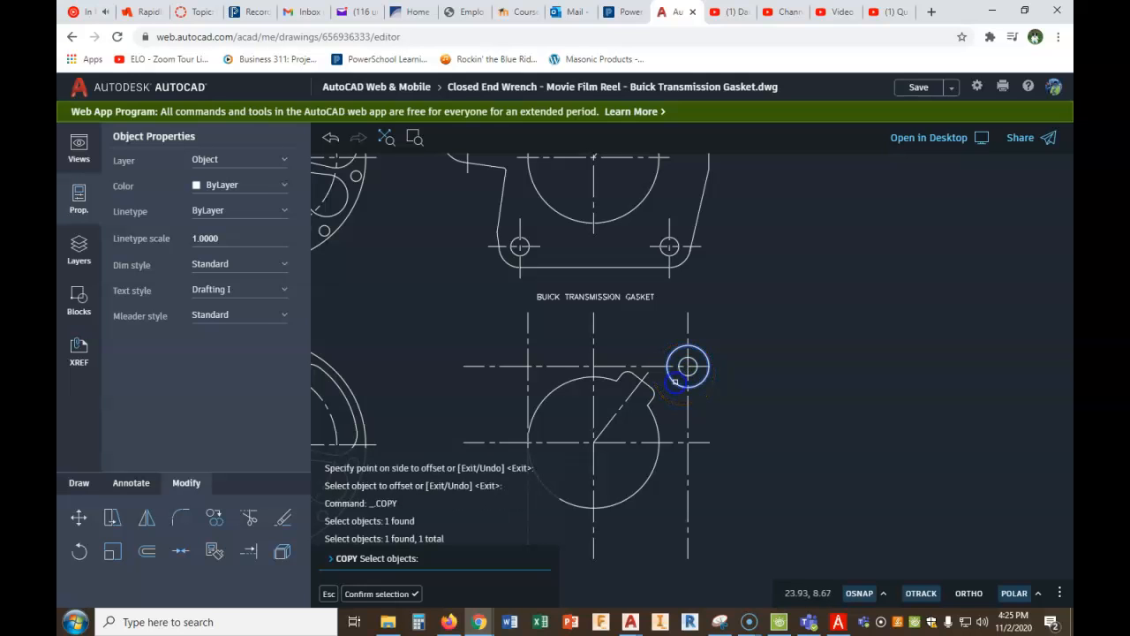
right_click(675, 382)
left_click(726, 403)
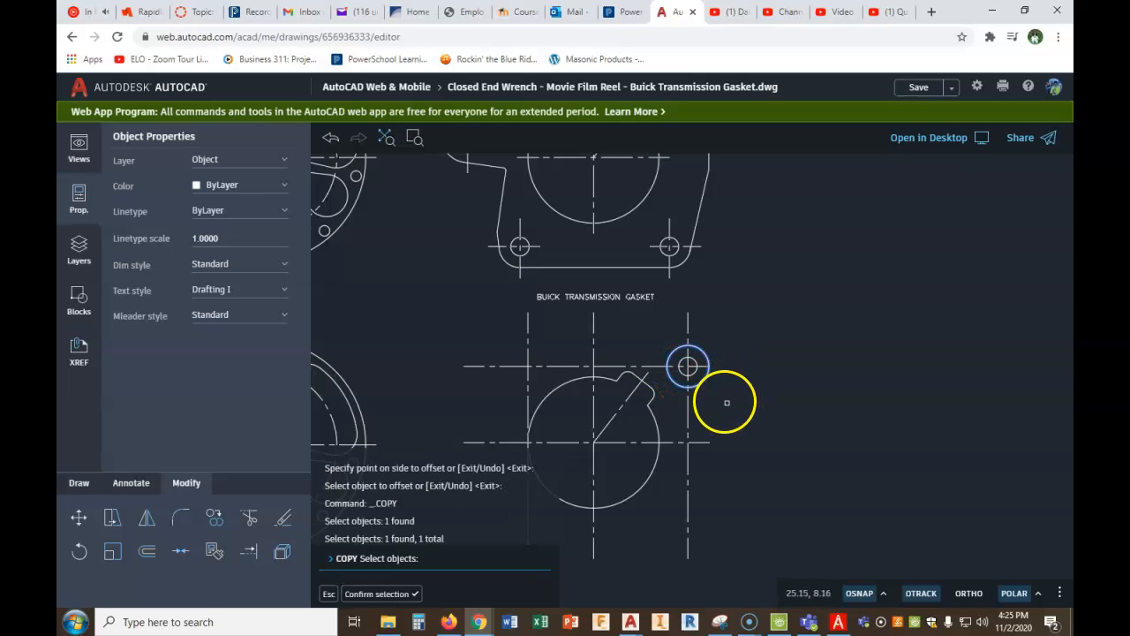
scroll(671, 378, "up", 3)
left_click(698, 368)
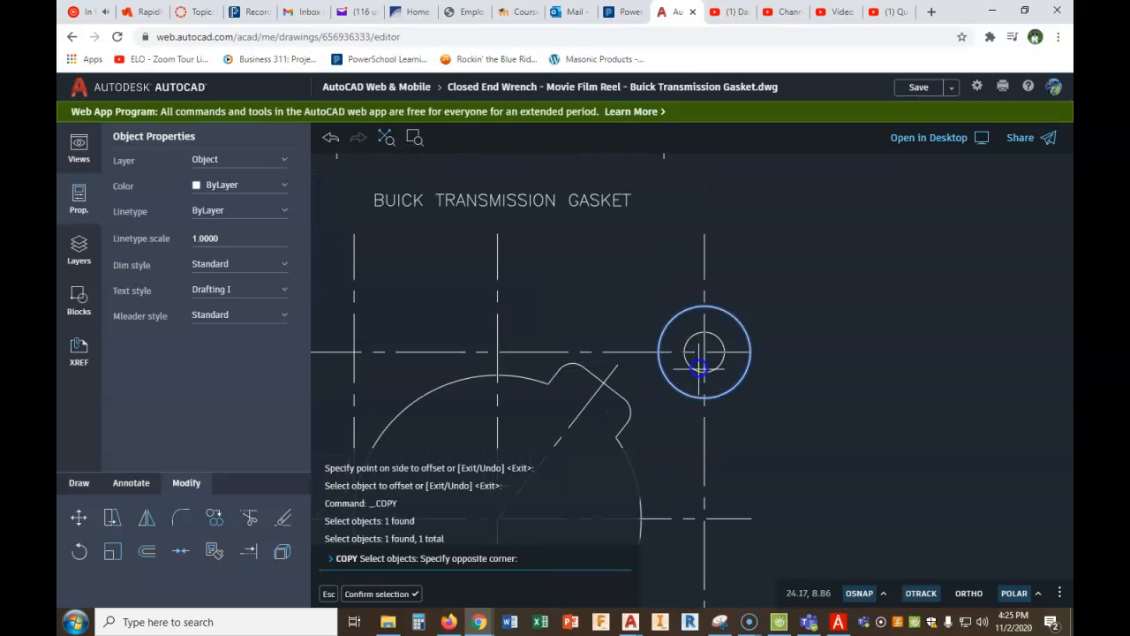
left_click(679, 412)
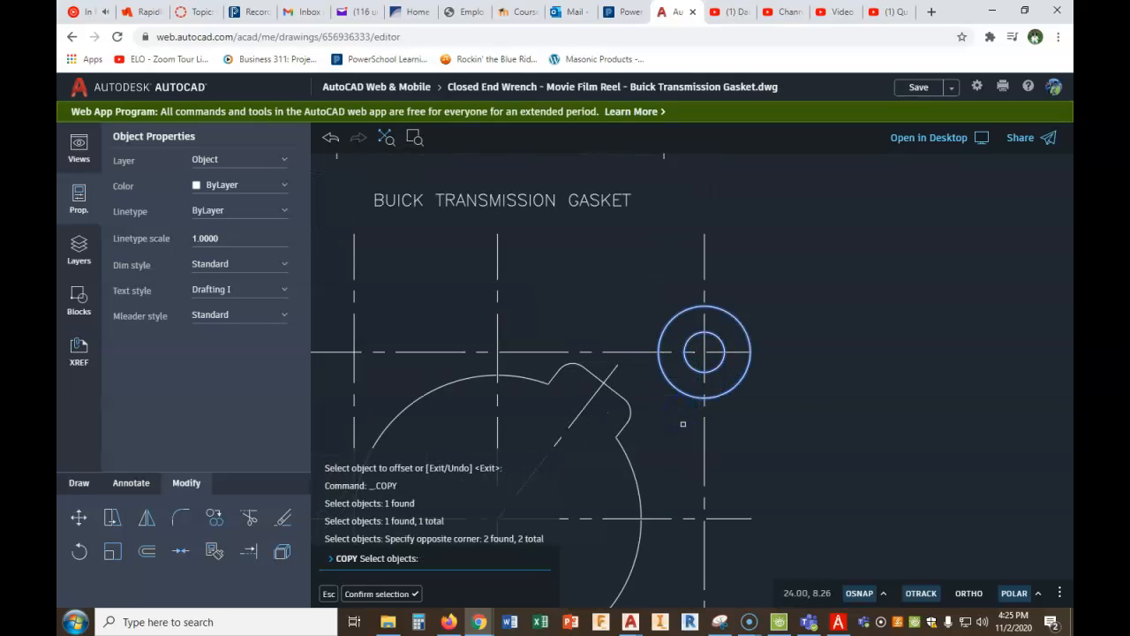
right_click(834, 378)
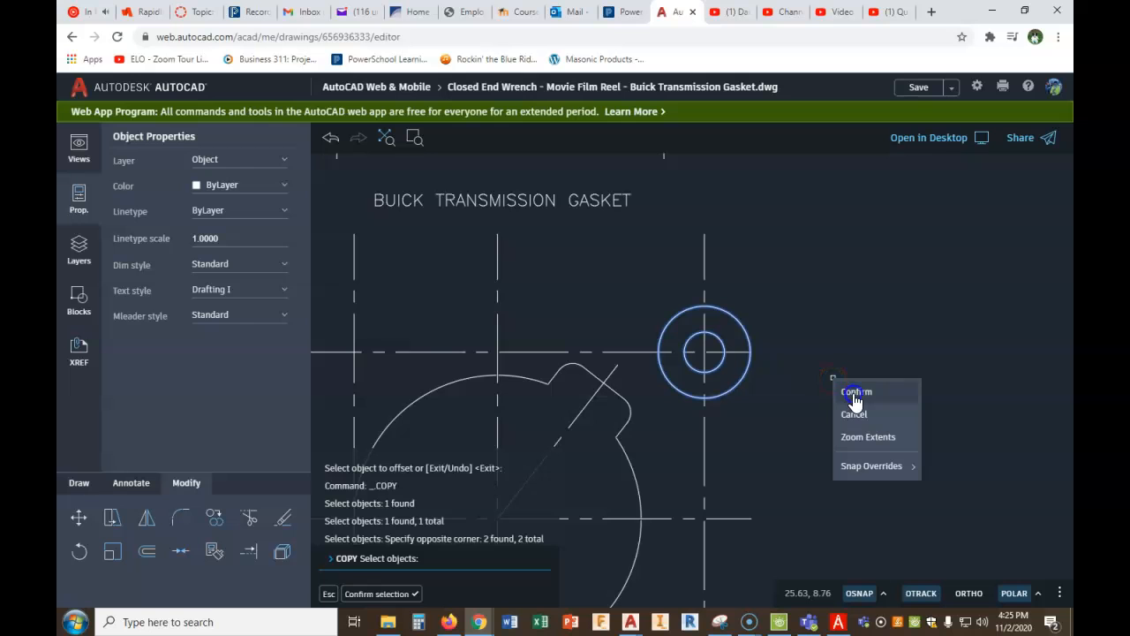
left_click(855, 397)
left_click(704, 351)
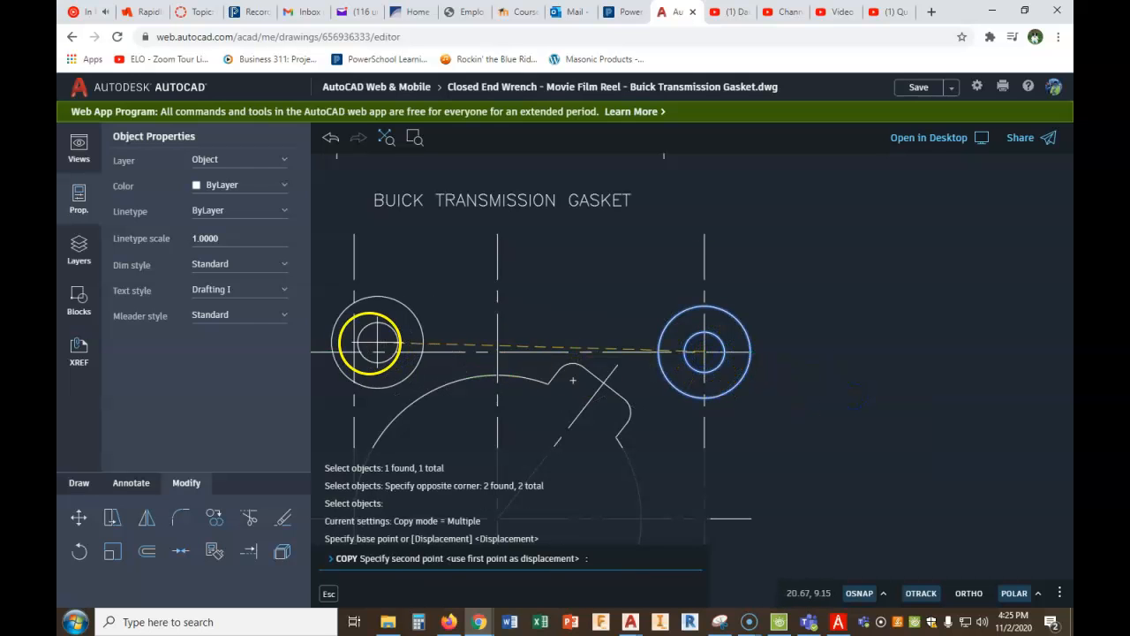
left_click(354, 352)
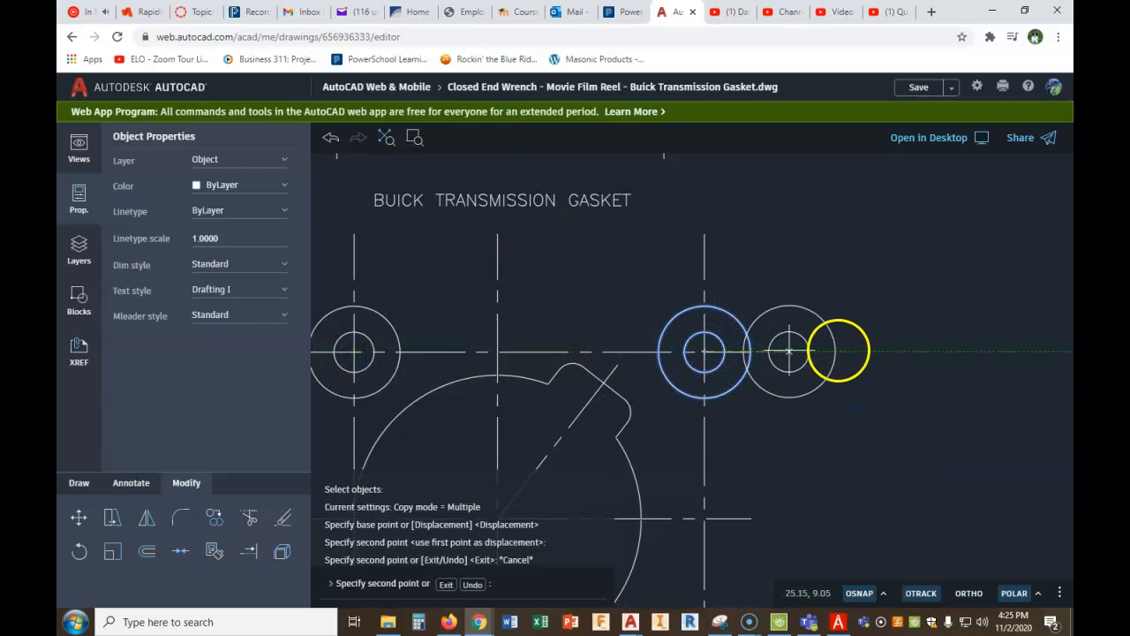
key("Escape")
- Draw the gasket's top edge as a line joining the top quadrants of the two upper corner circles
left_click(78, 482)
left_click(147, 518)
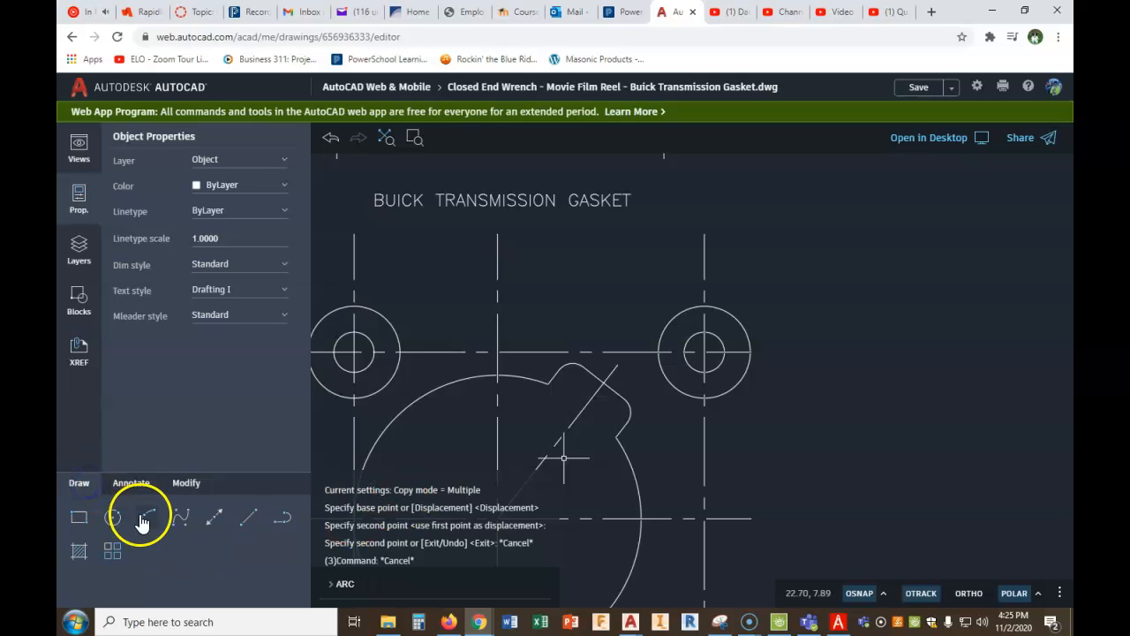
left_click(249, 518)
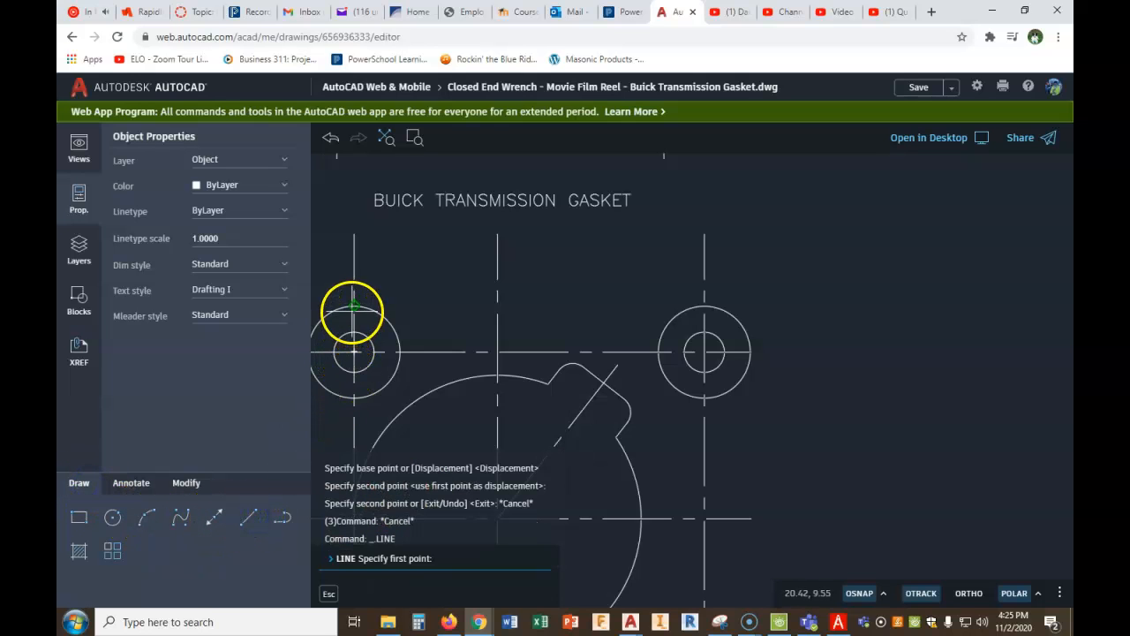
left_click(353, 305)
left_click(704, 306)
right_click(707, 309)
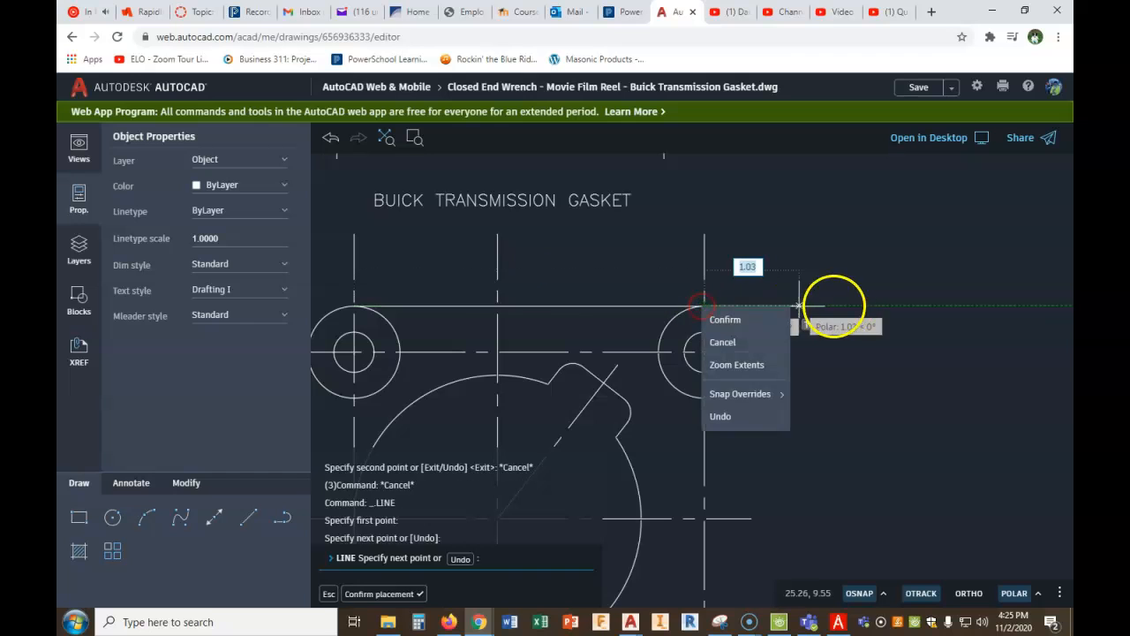
left_click(381, 598)
- Offset the upper right corner circle outward by .25 as a guide for the center line ends
mouse_move(540, 452)
left_mouse_down()
mouse_move(624, 408)
mouse_move(687, 393)
left_mouse_up()
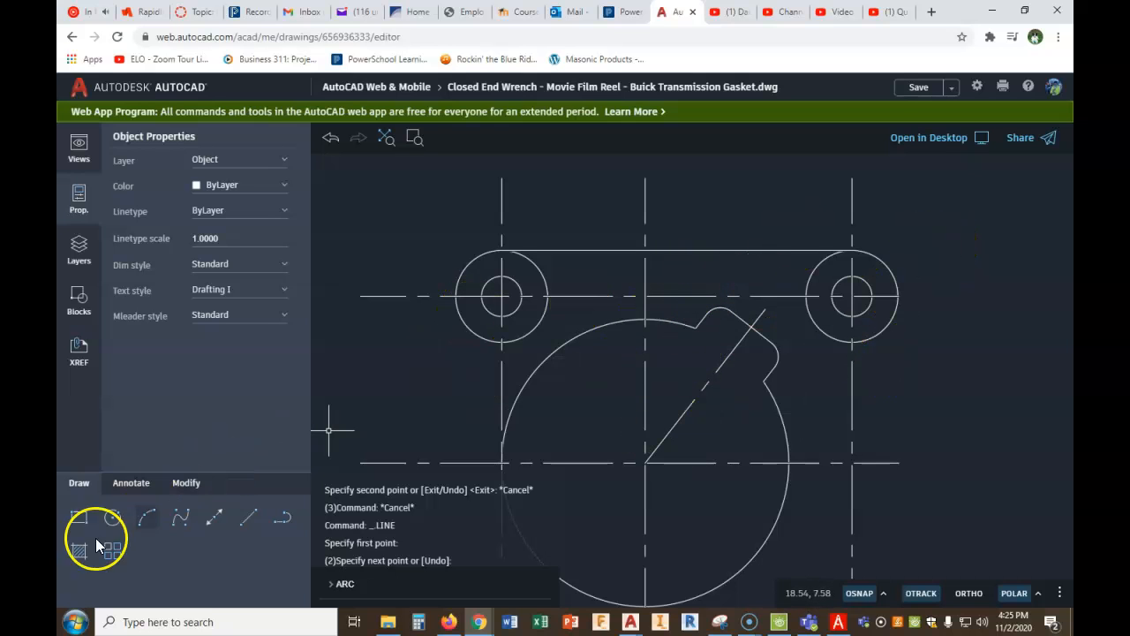
left_click(189, 484)
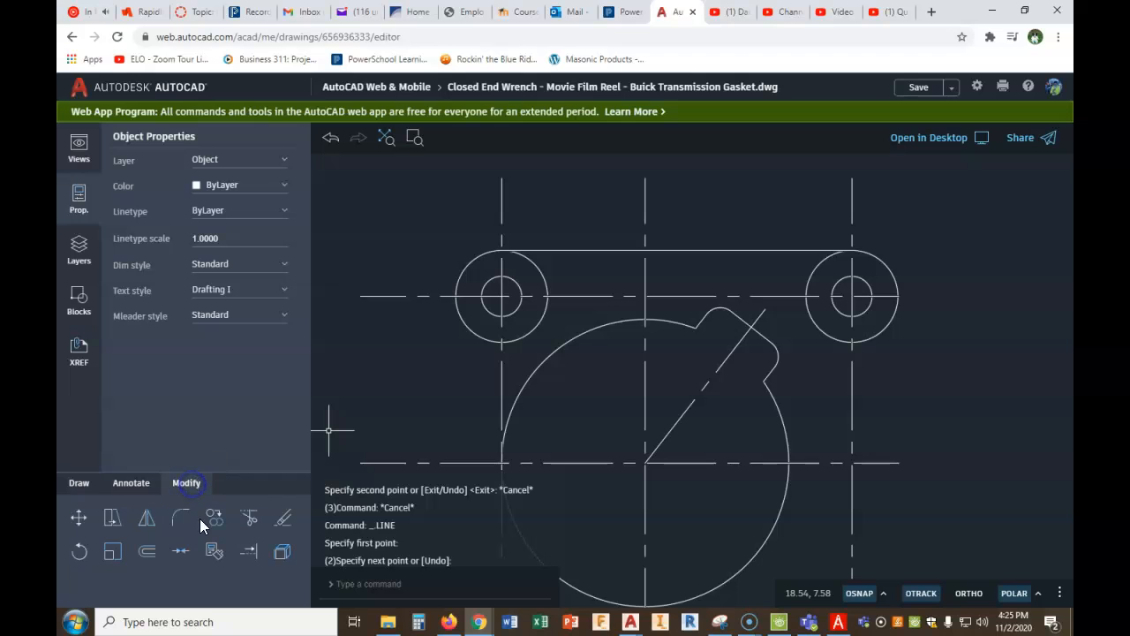
left_click(149, 552)
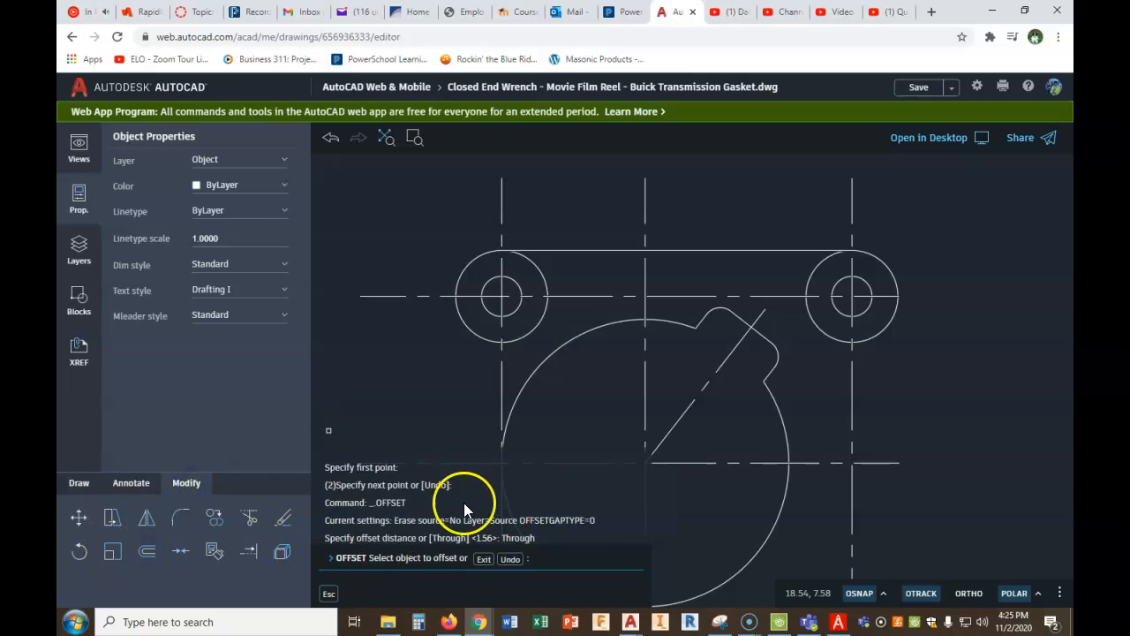
left_click(483, 560)
right_click(429, 403)
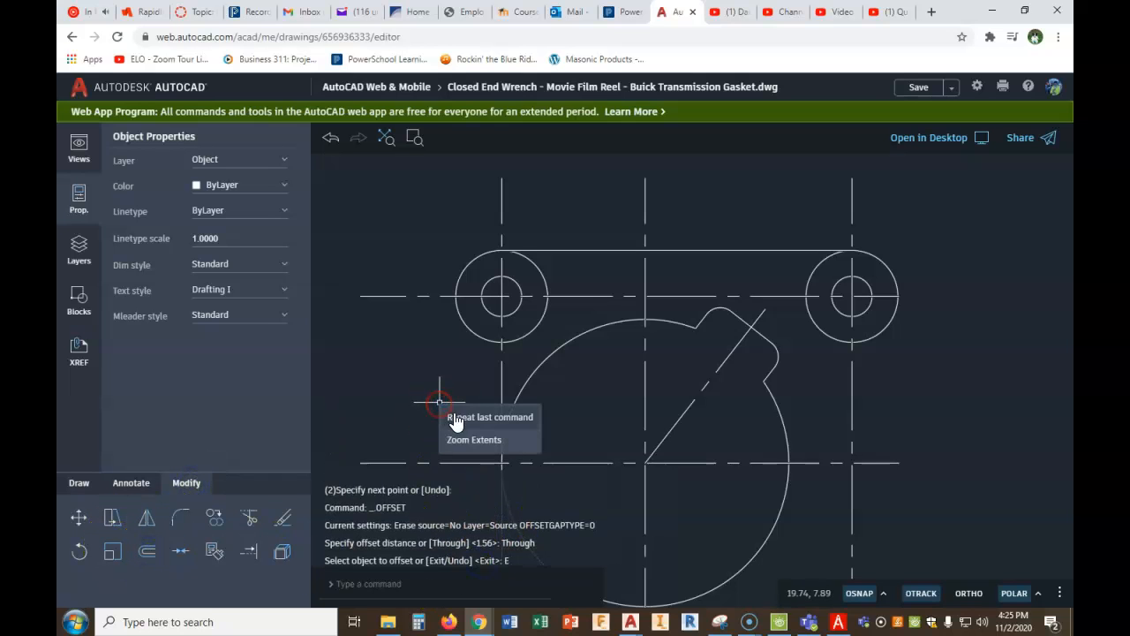
left_click(459, 413)
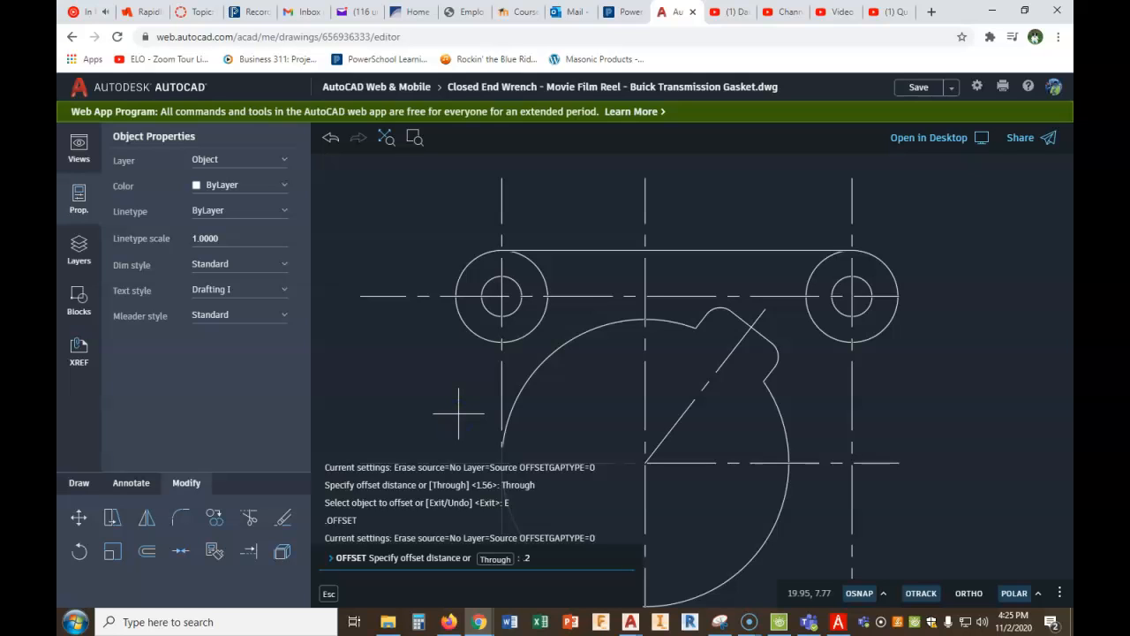
key("Return")
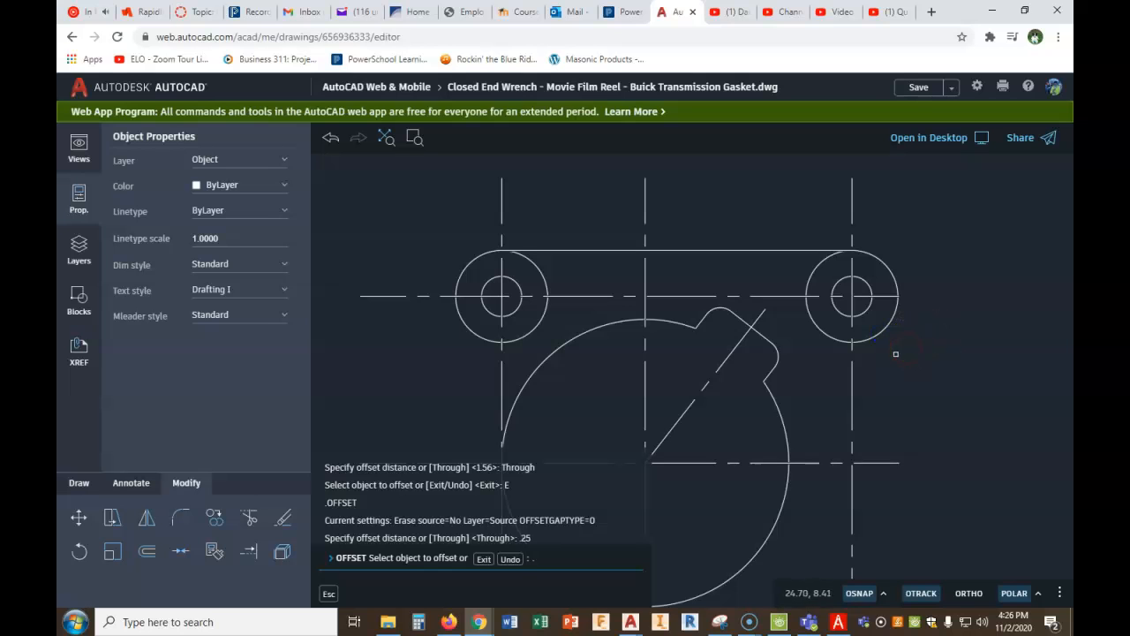
key("Escape")
right_click(923, 364)
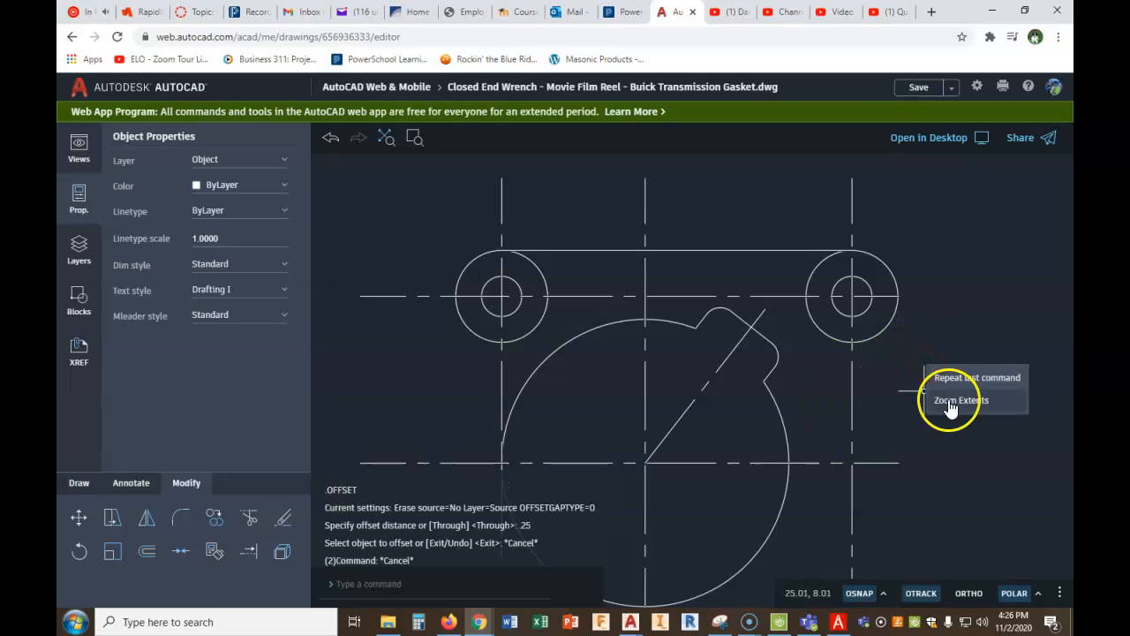
left_click(958, 378)
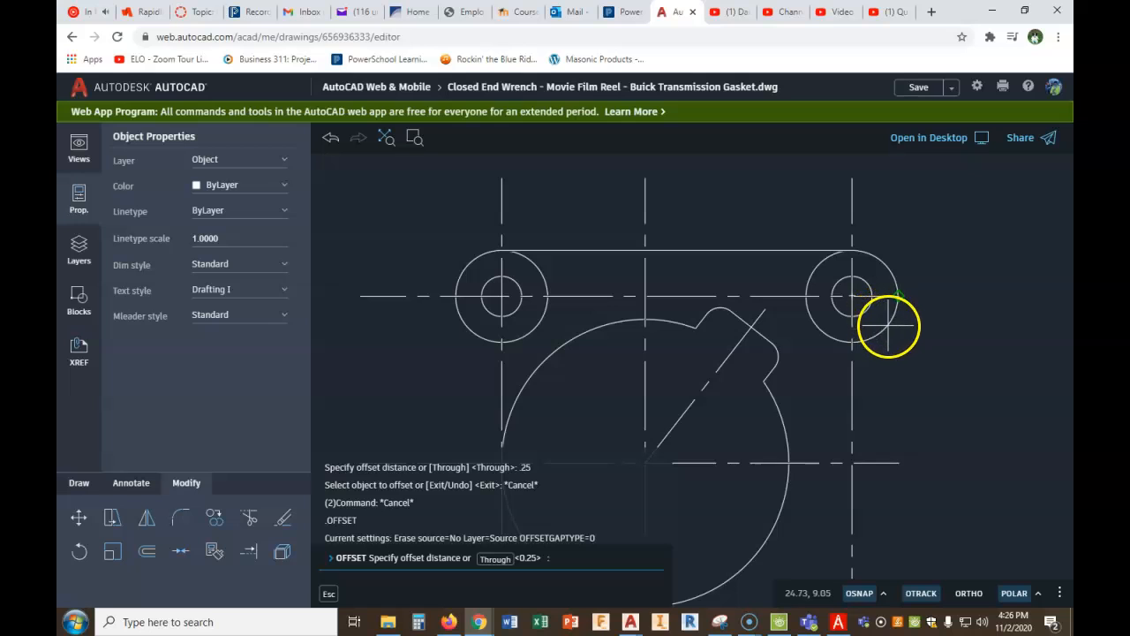
right_click(918, 322)
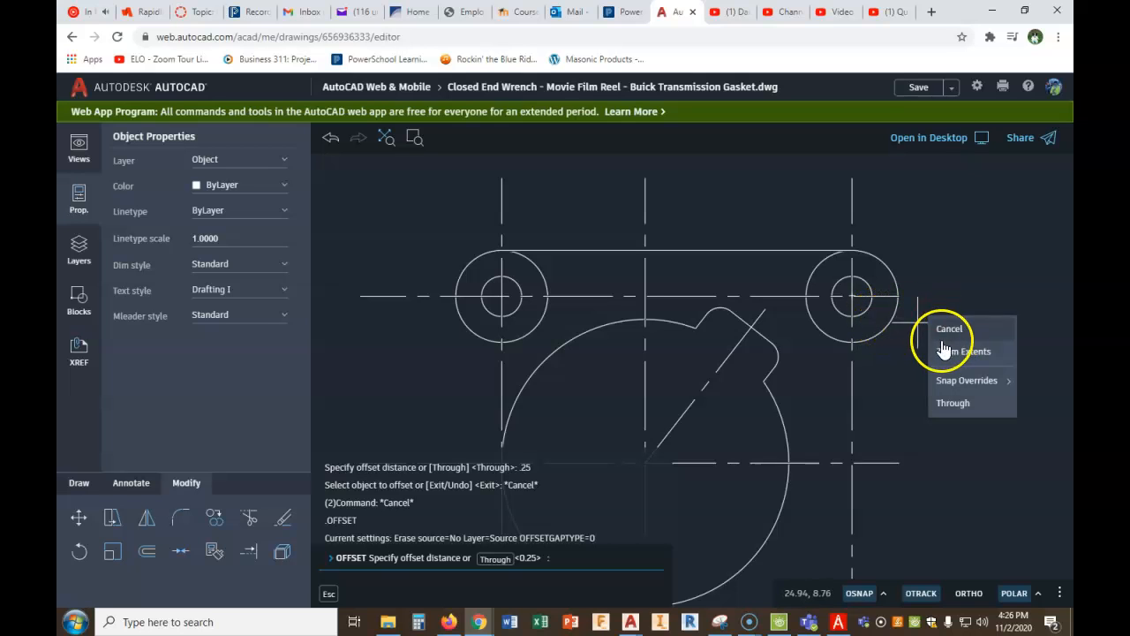
key("Return")
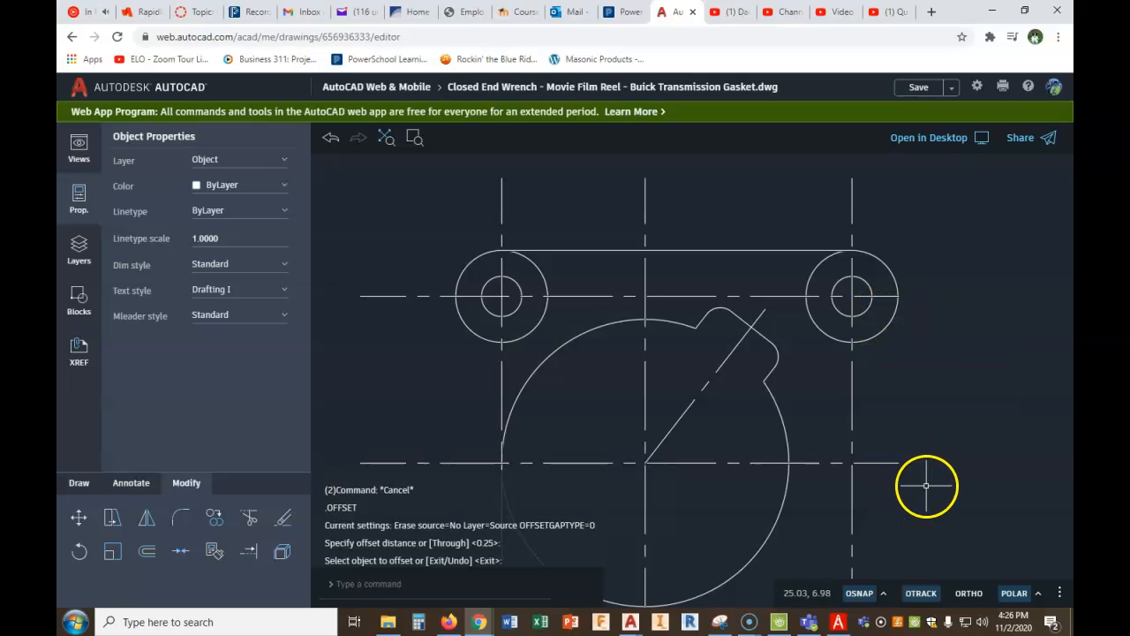
key("Return")
key("Return")
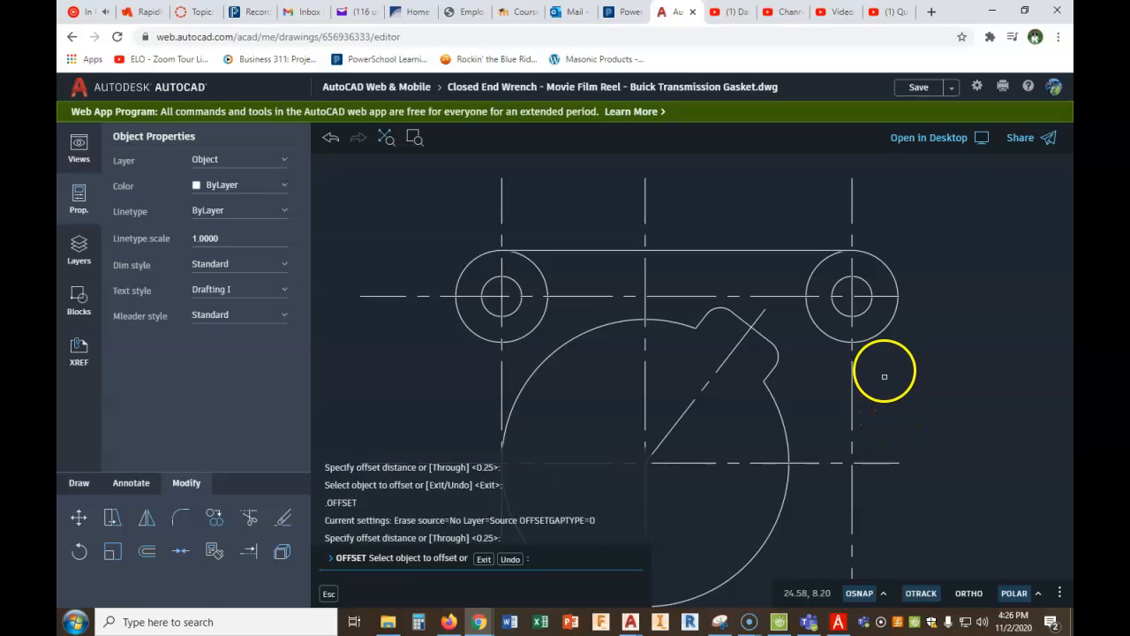
left_click(879, 333)
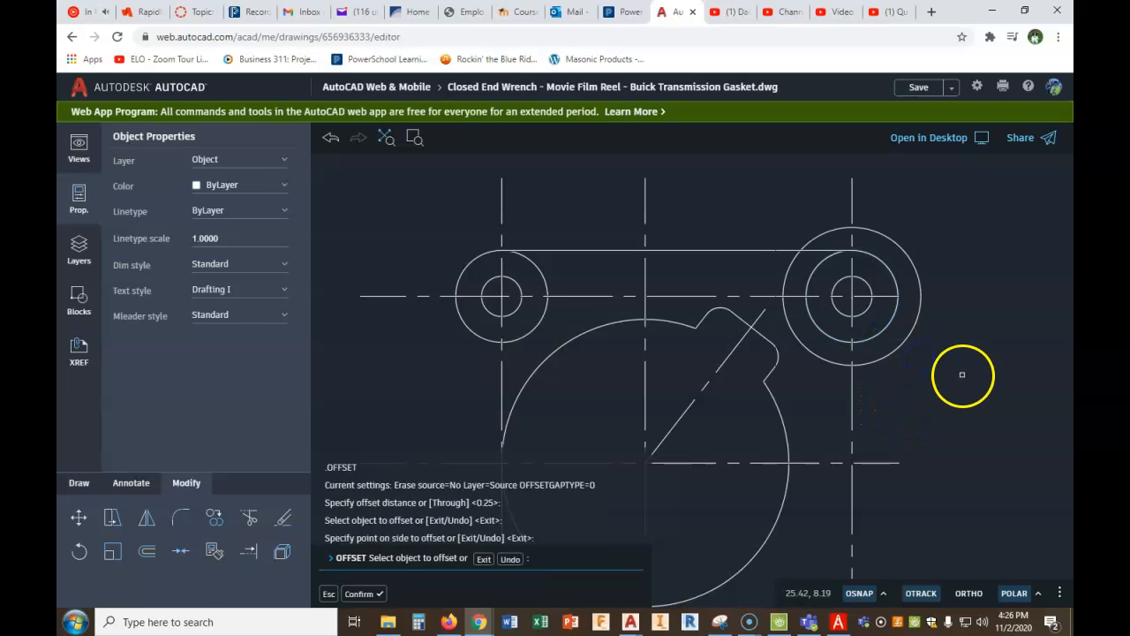
right_click(1003, 321)
left_click(962, 330)
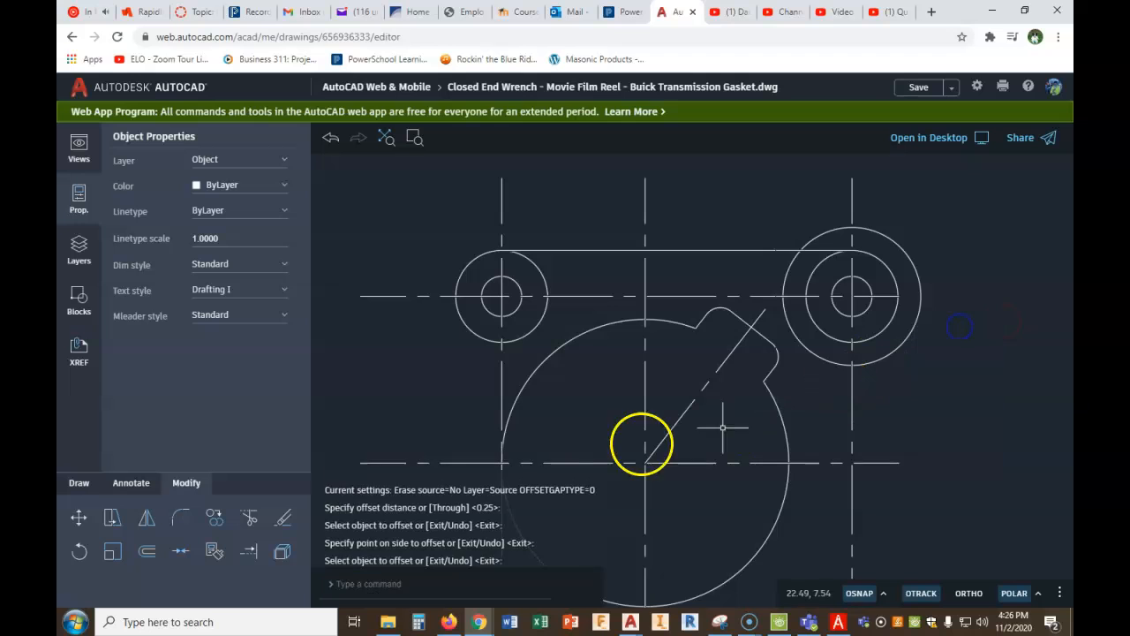
- Shorten the upper right vertical center line, stretching its upper end to the guide circle's top quadrant and its lower end to the hole's bottom quadrant
left_click(852, 189)
left_click(852, 178)
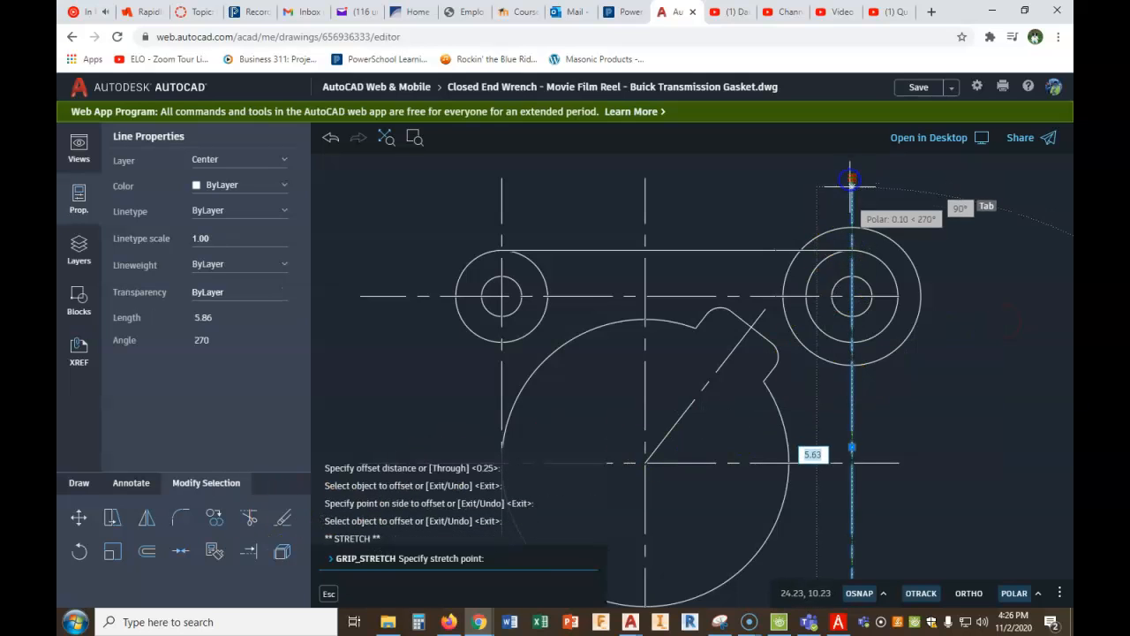
left_click(852, 229)
middle_click_drag(901, 256, 878, 192)
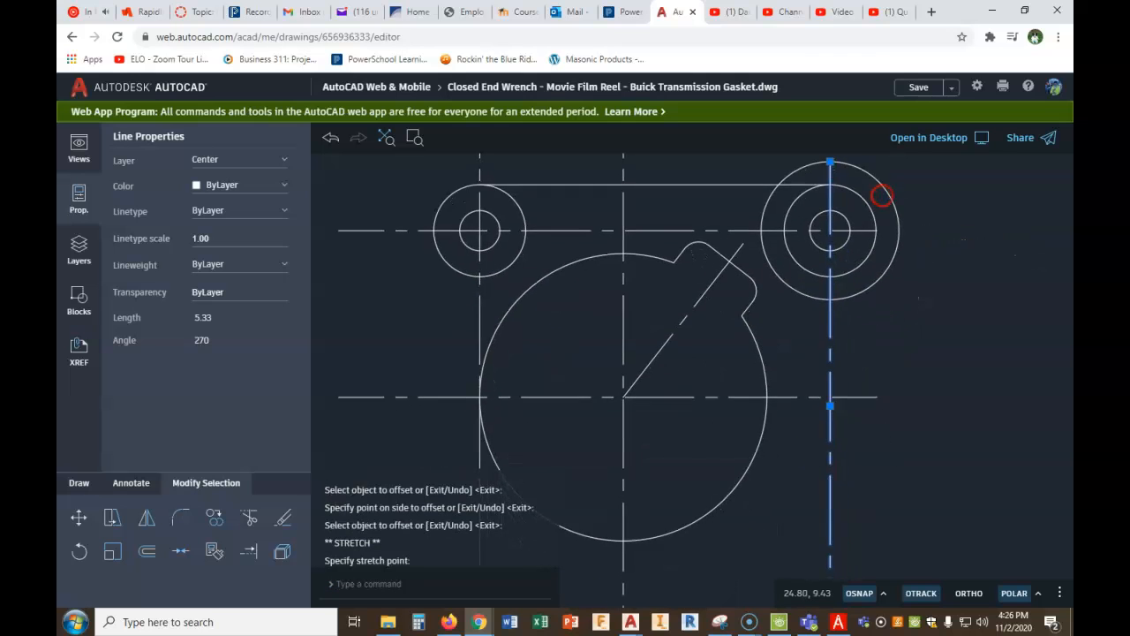
scroll(878, 192, "down", 3)
left_click(851, 467)
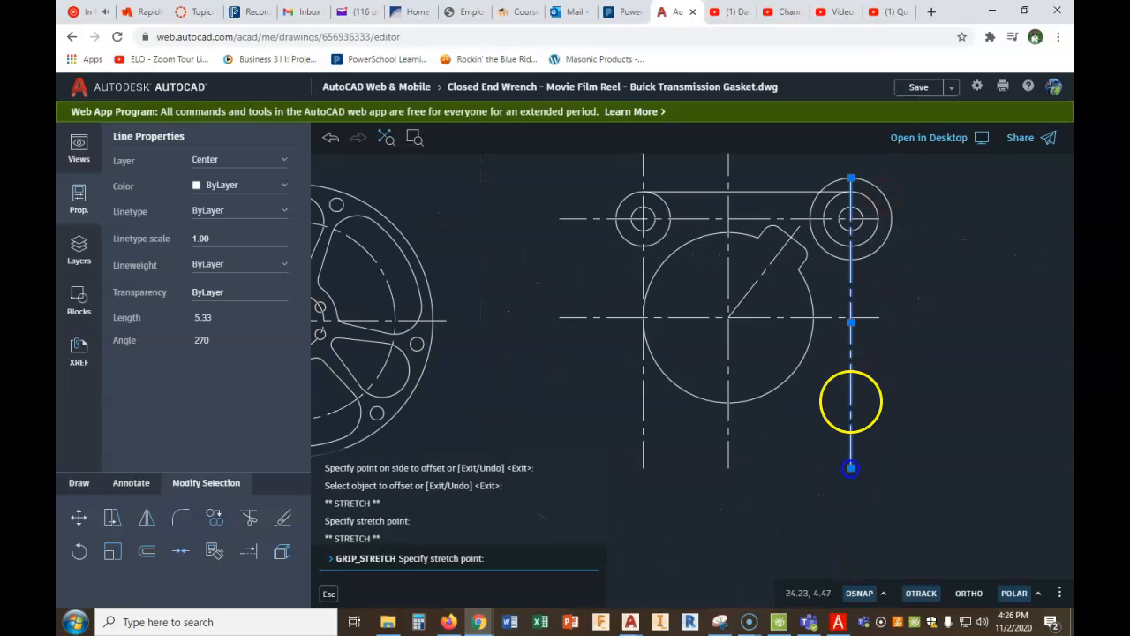
left_click(851, 230)
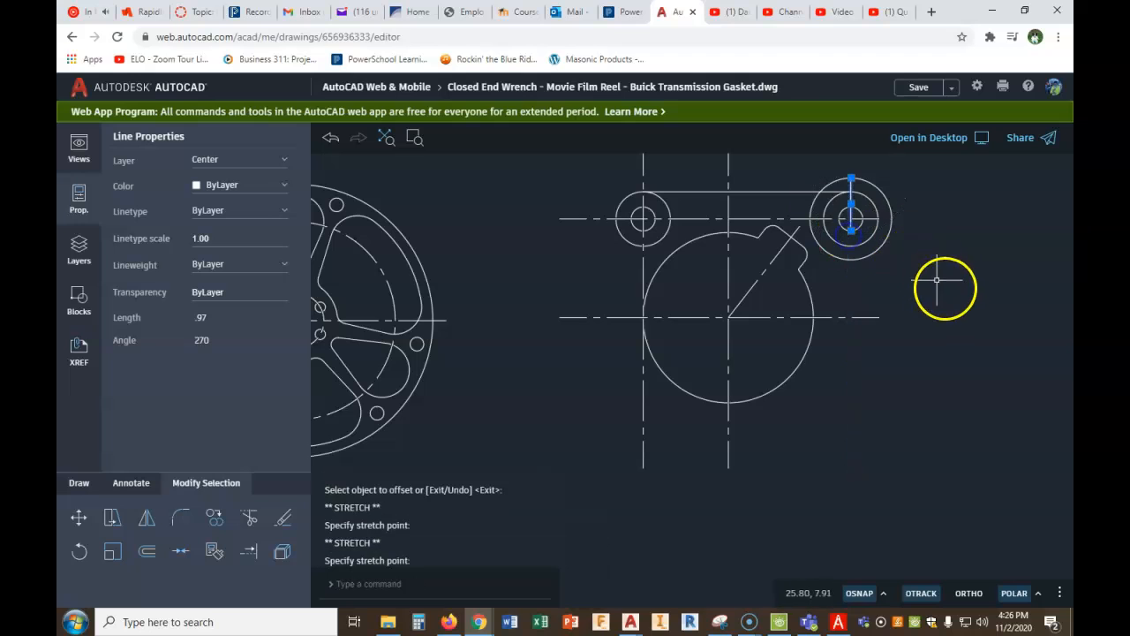
- Stretch the upper horizontal center line's right end to the guide circle's right quadrant and its left end to the right hole's left quadrant
left_click(870, 218)
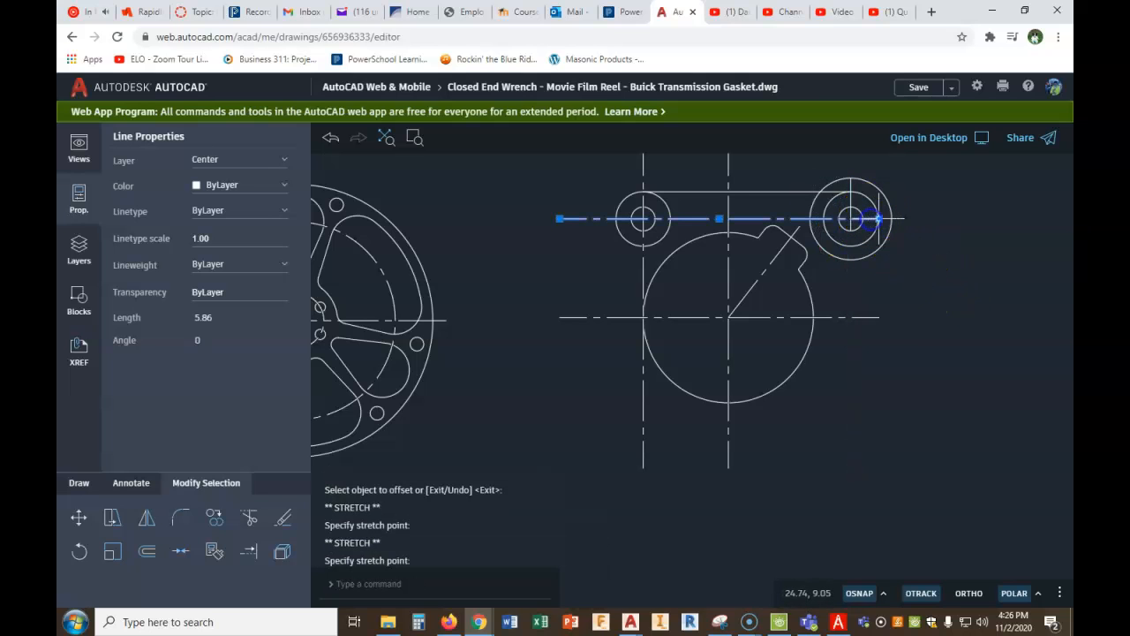
left_click(880, 218)
left_click(898, 222)
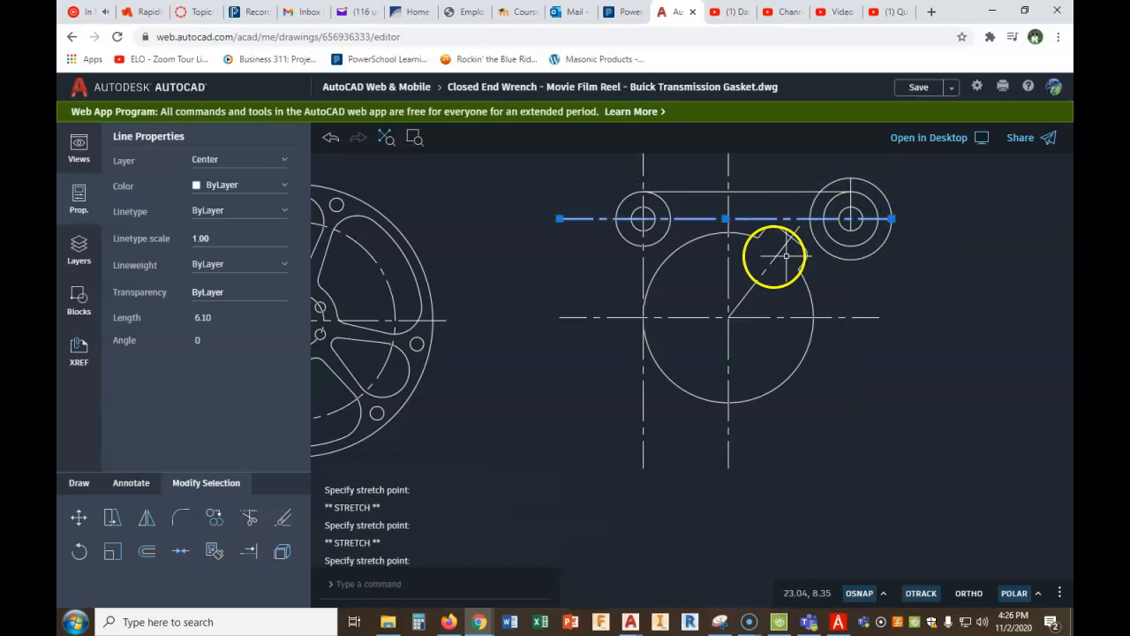
left_click(559, 218)
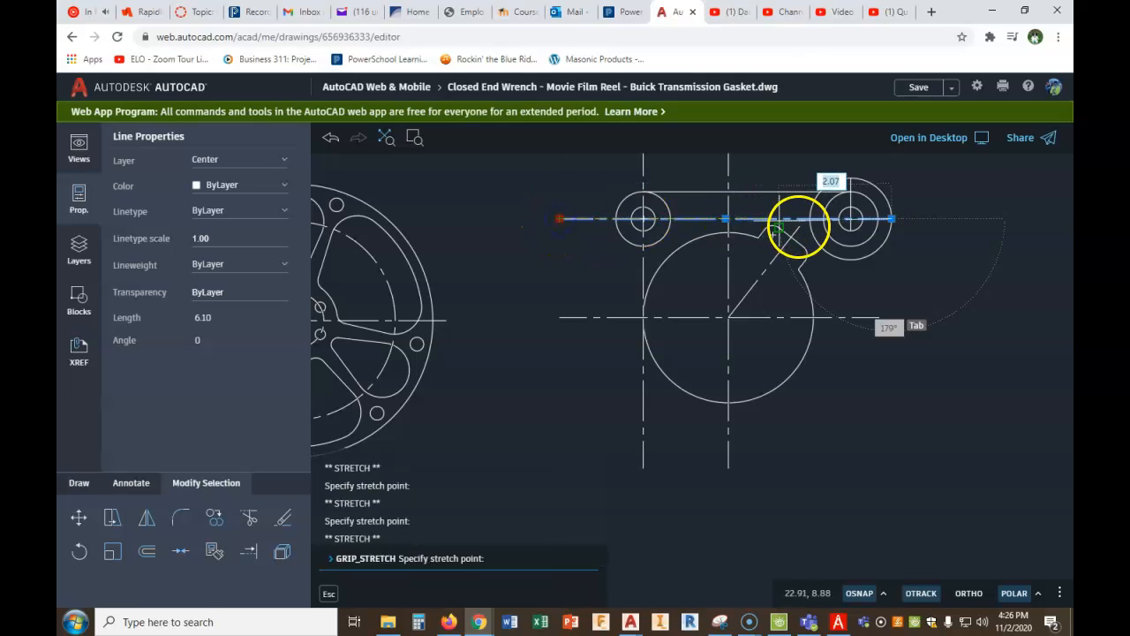
left_click(839, 220)
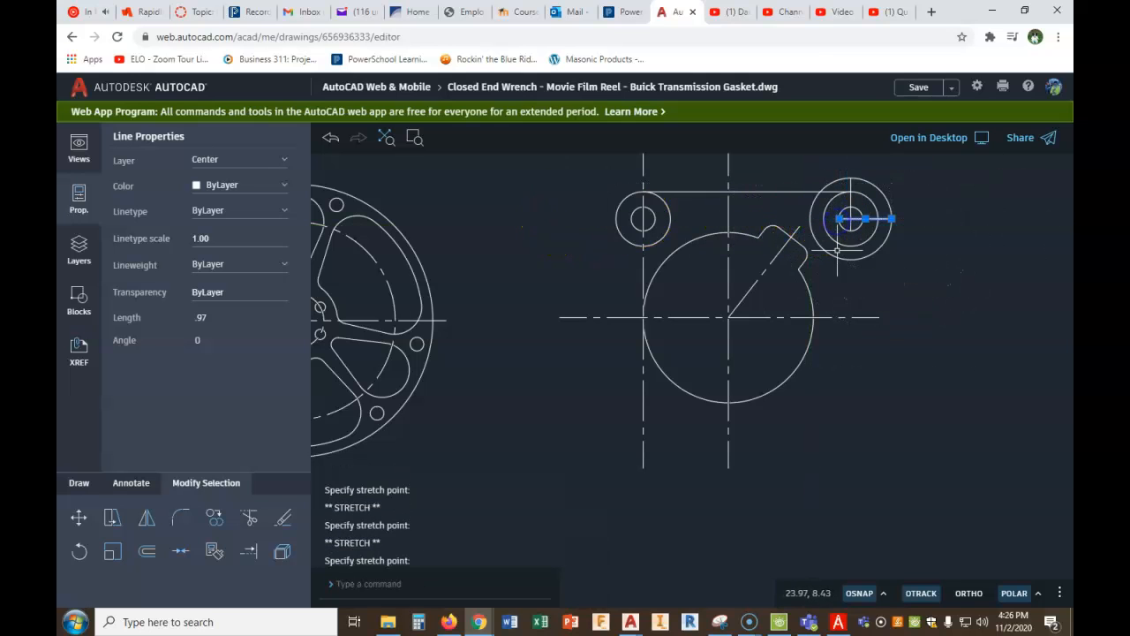
key("Escape")
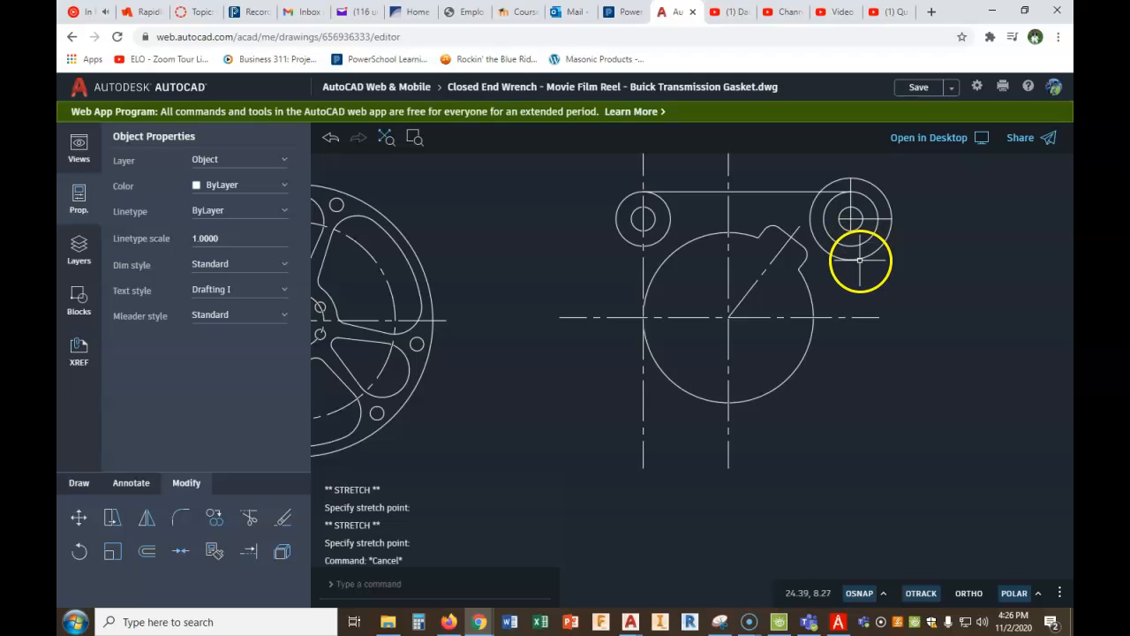
- Delete the guide circle around the upper right corner and the long vertical center line through the upper left corner circles
left_click(861, 260)
key("Delete")
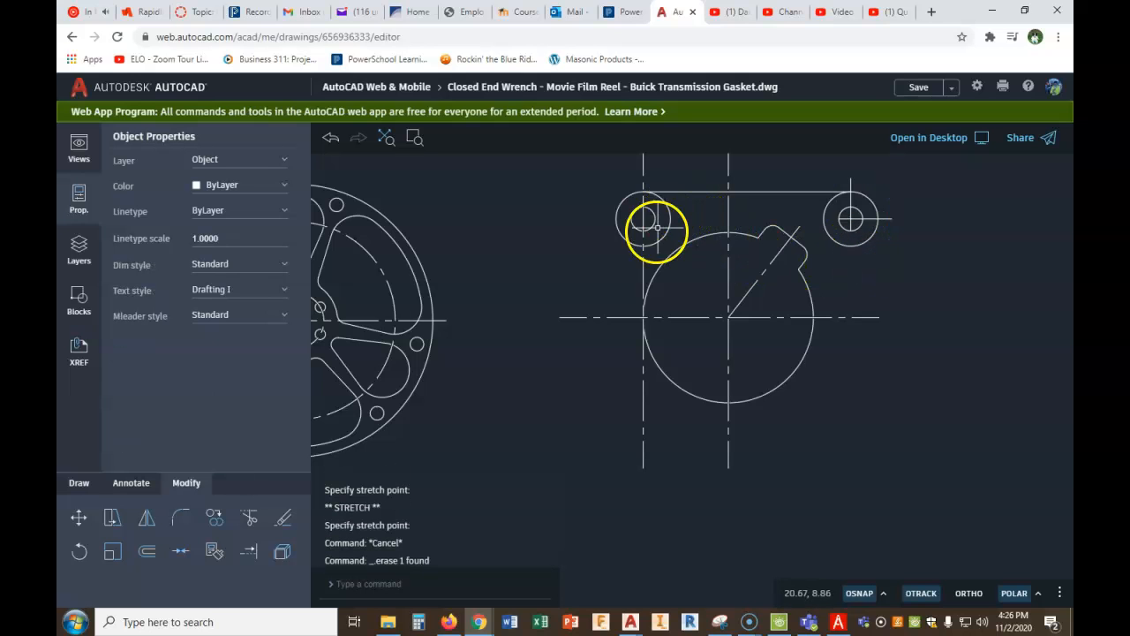
left_click(643, 262)
key("Delete")
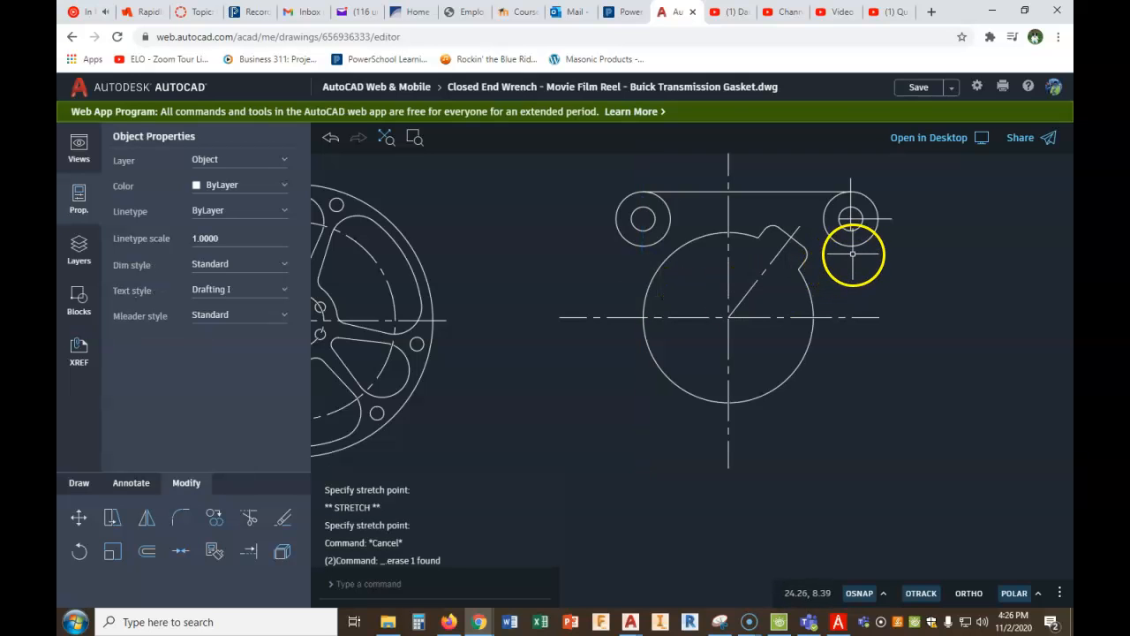
scroll(864, 215, "up", 3)
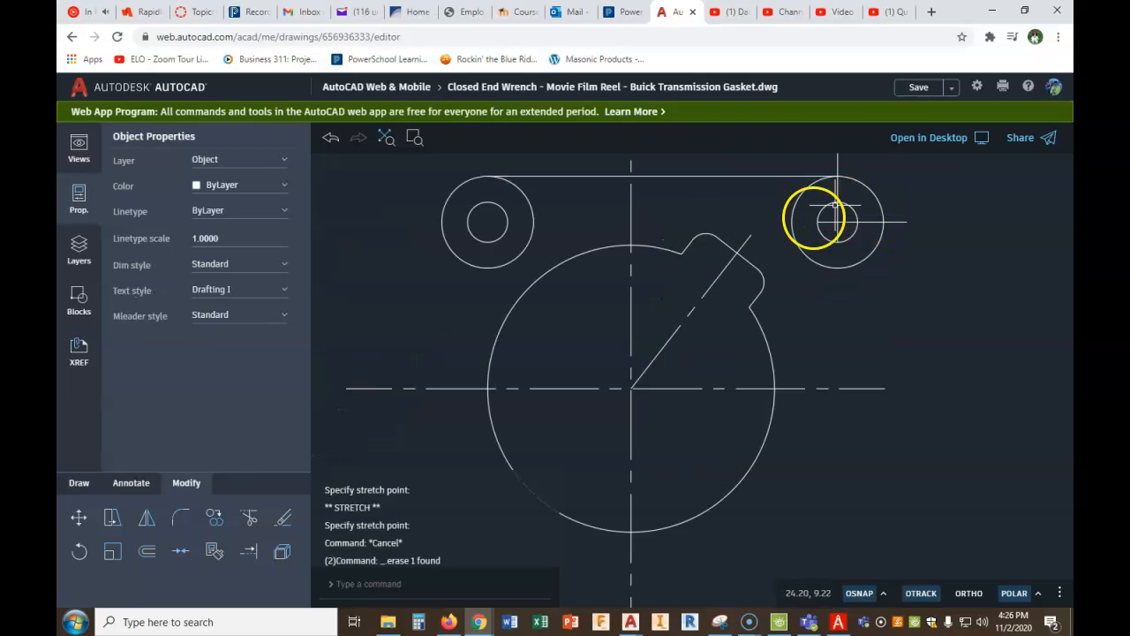
scroll(824, 228, "up", 2)
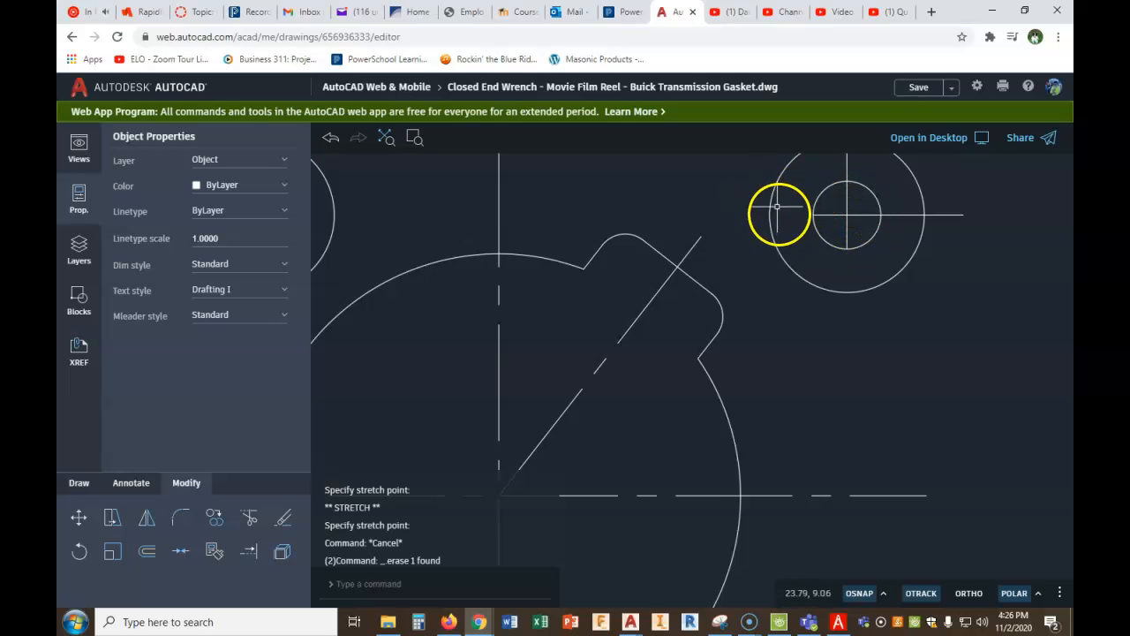
scroll(777, 207, "down", 2)
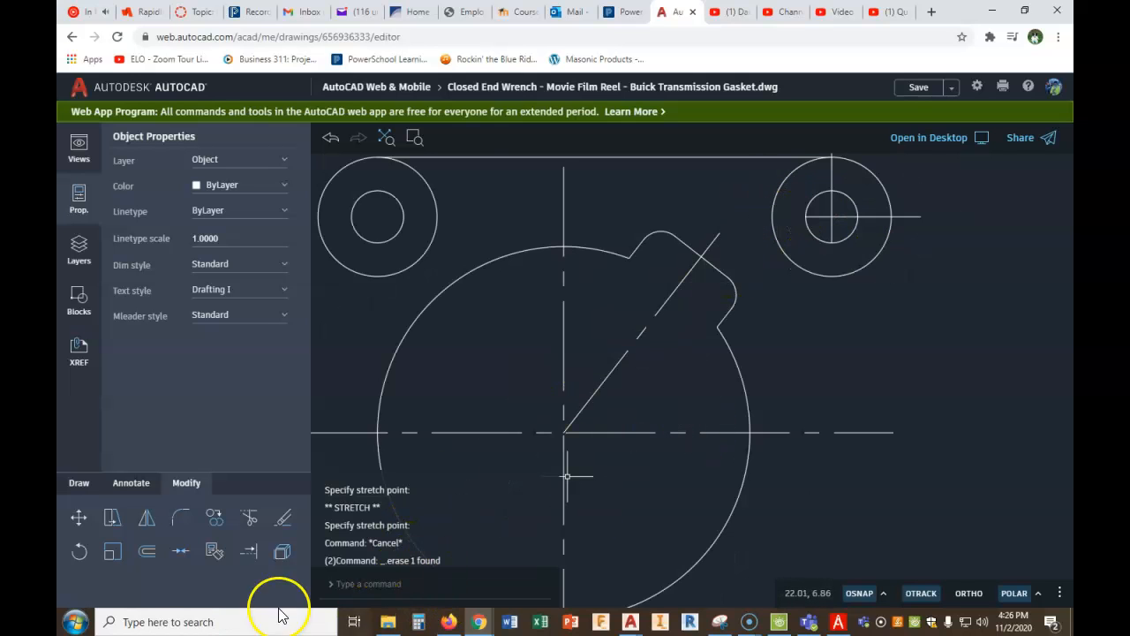
left_click(147, 555)
left_click(507, 559)
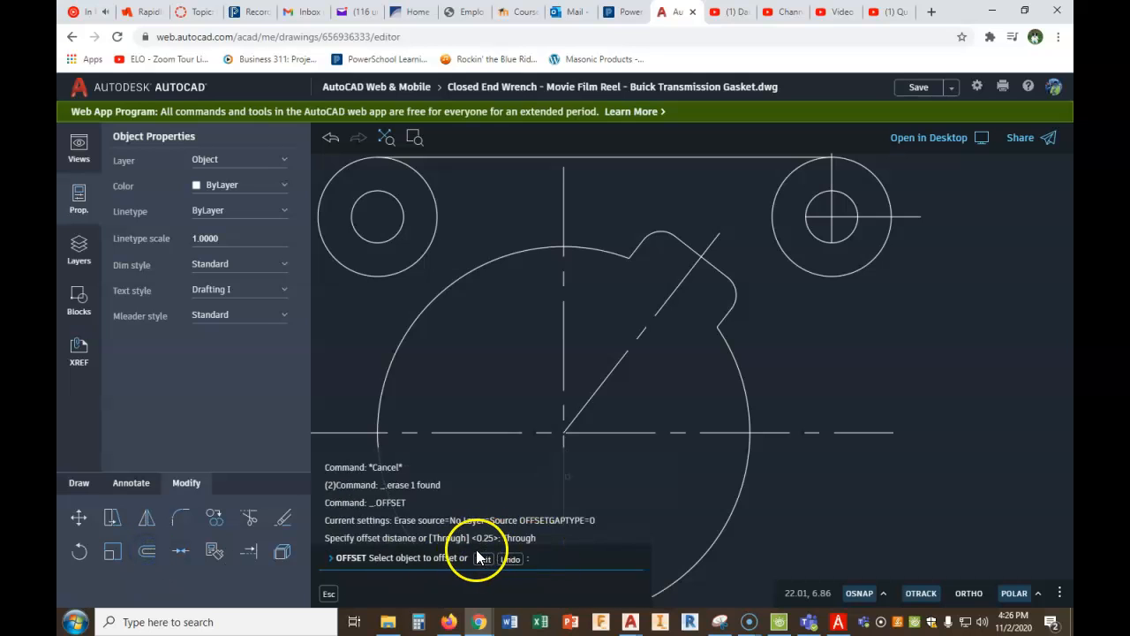
left_click(812, 234)
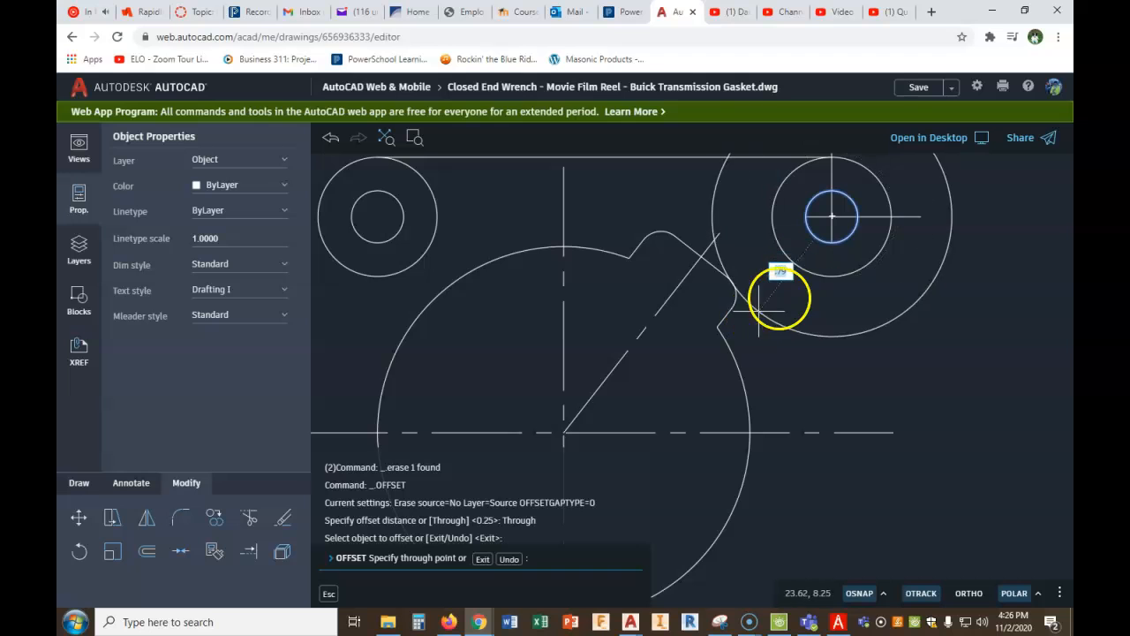
key("Escape")
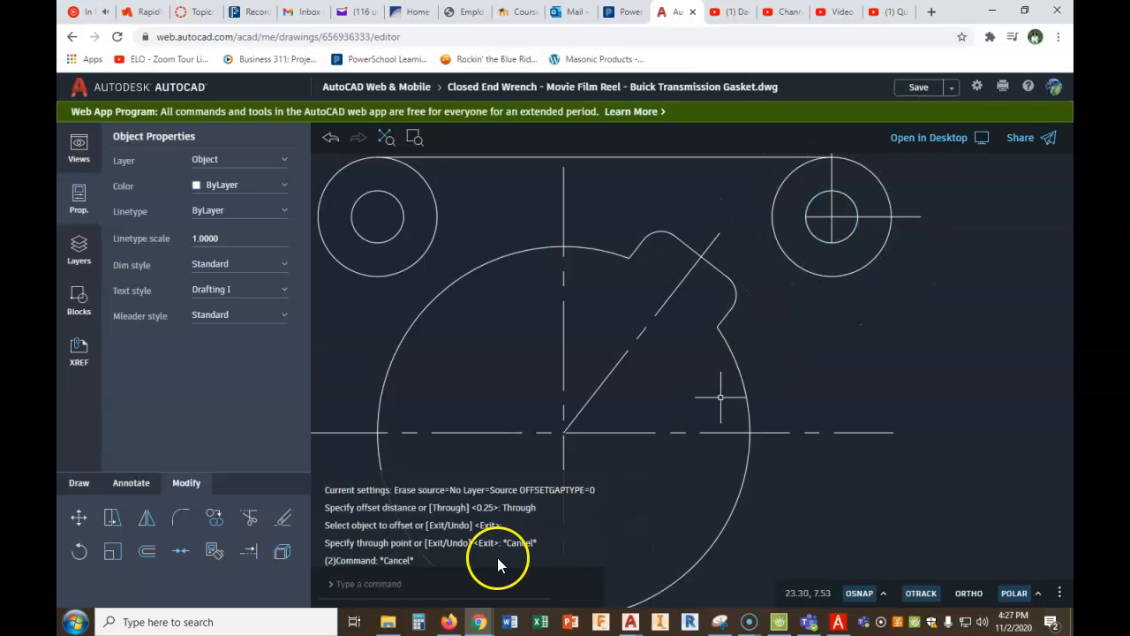
- Offset the upper right hole outward by .25 as a guide circle for the inner center line ends
right_click(669, 452)
left_click(704, 464)
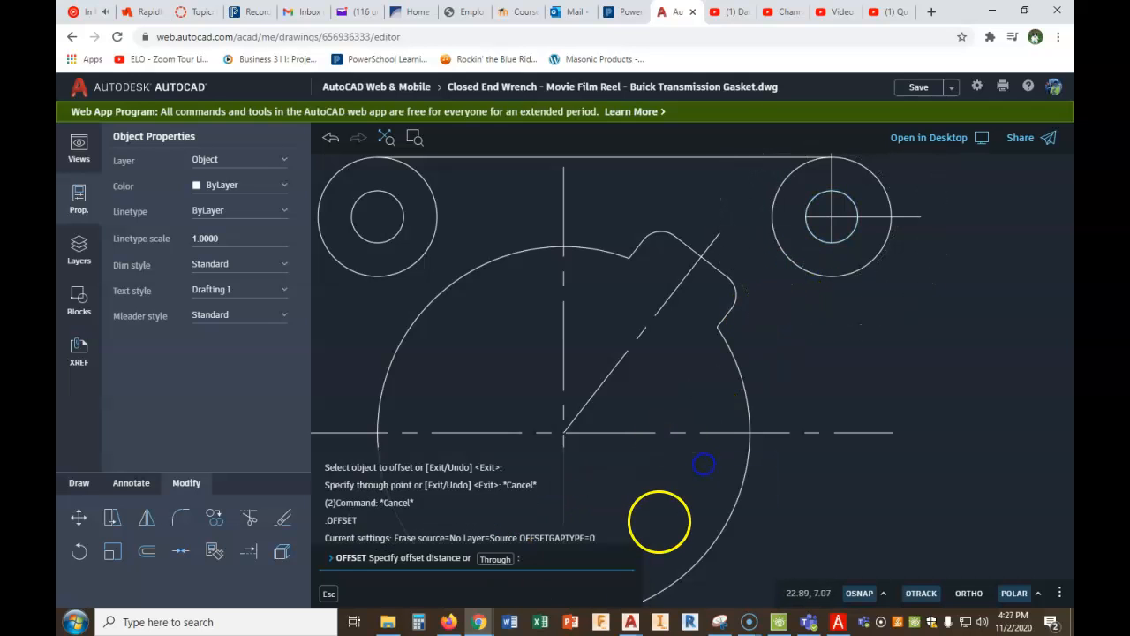
type(".25")
key("Return")
left_click(809, 228)
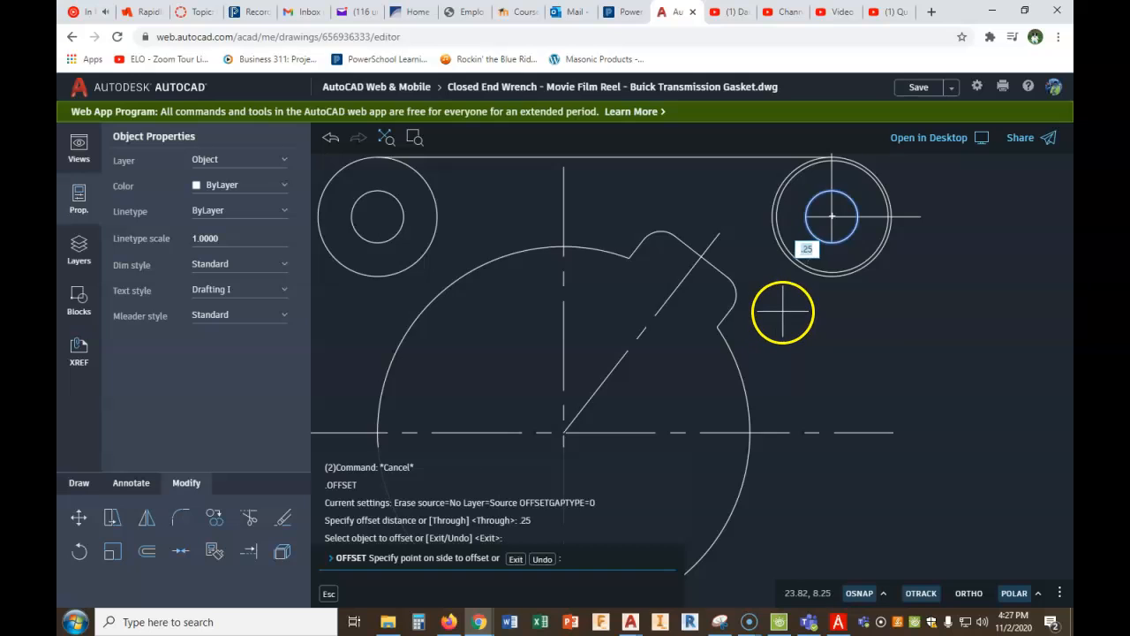
scroll(783, 311, "up", 1)
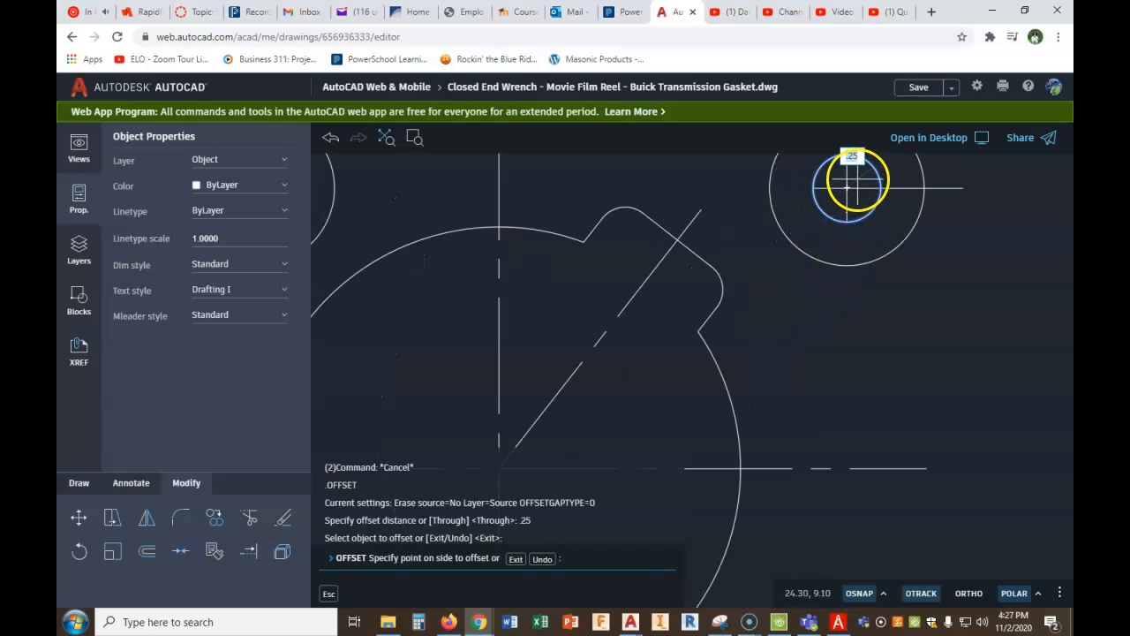
left_click(825, 228)
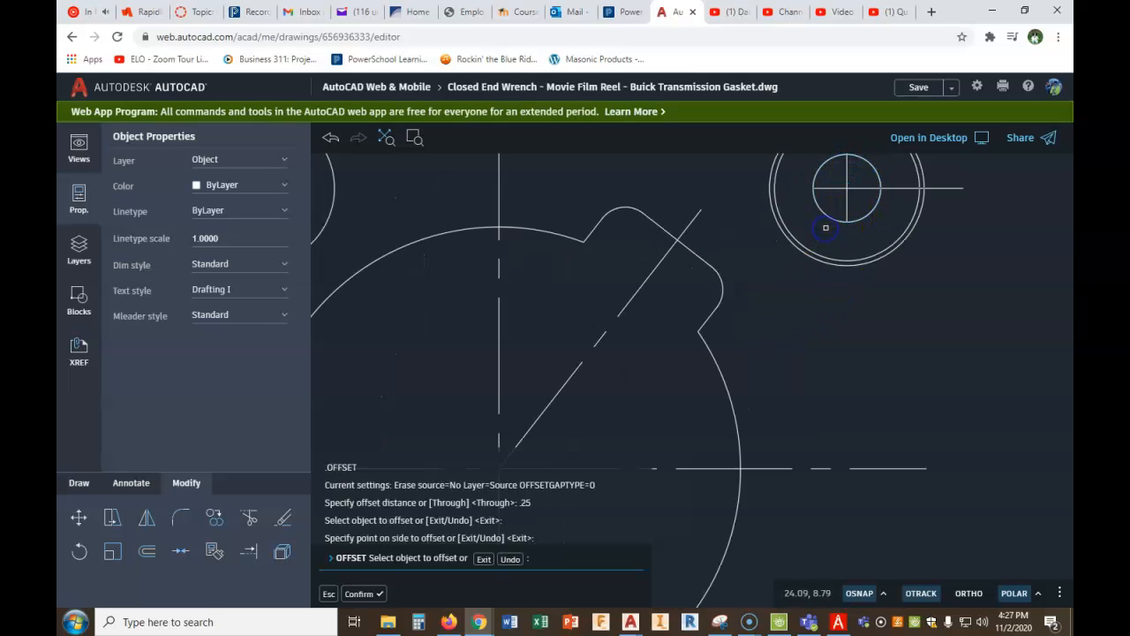
left_click(845, 222)
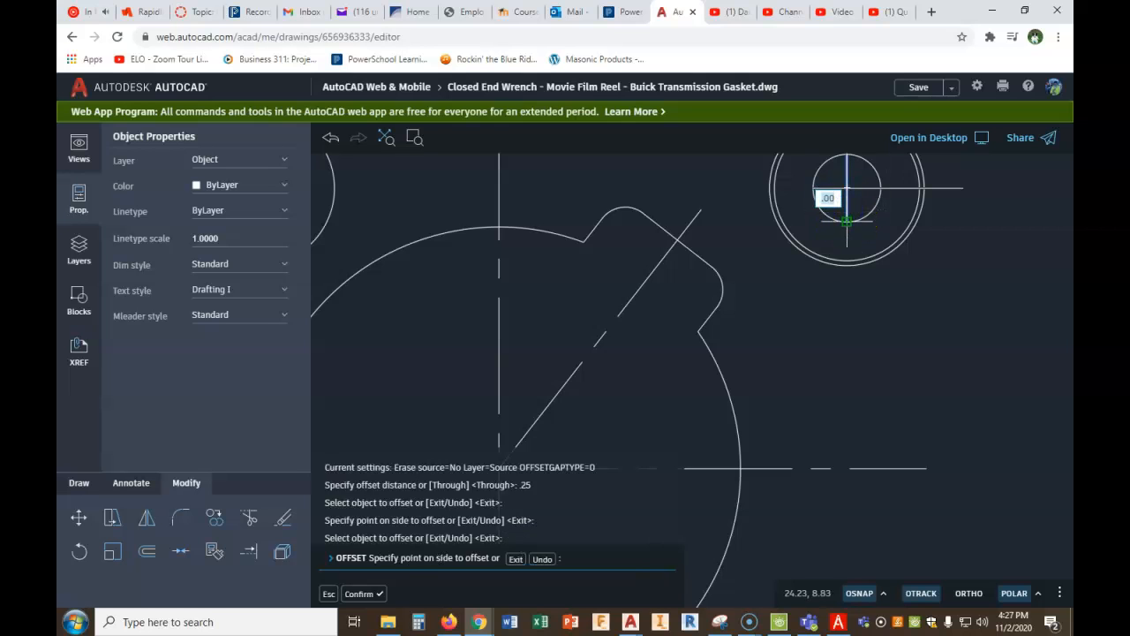
key("Escape")
- Stretch the upper right center lines' lower and left ends to the new guide circle's quadrants, and delete that guide circle
left_click(847, 213)
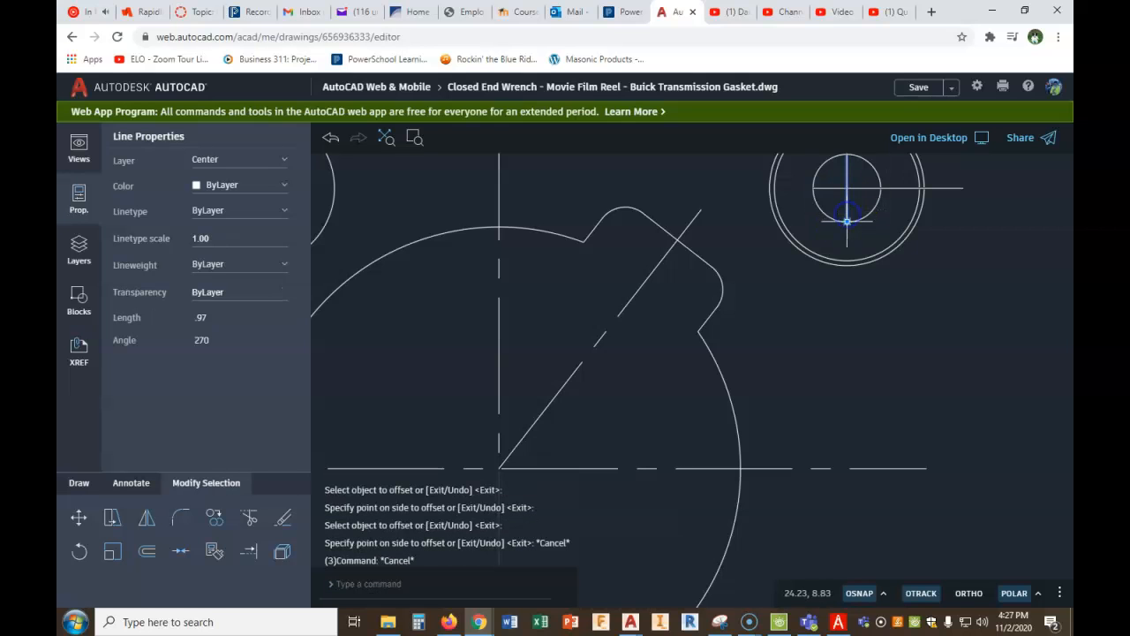
left_click(847, 235)
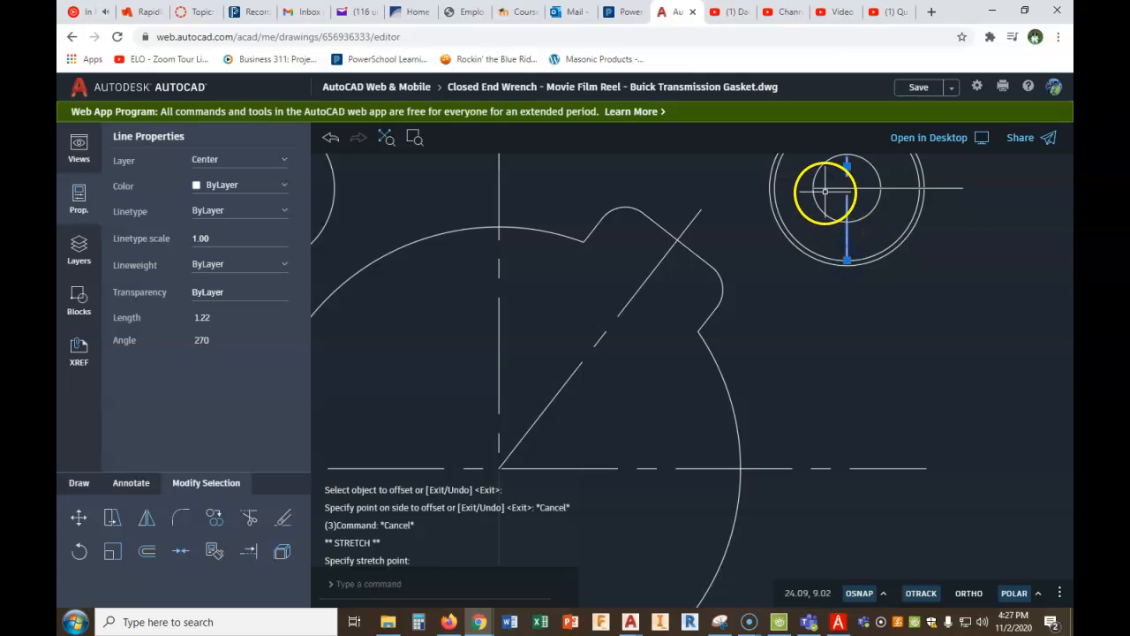
left_click(775, 186)
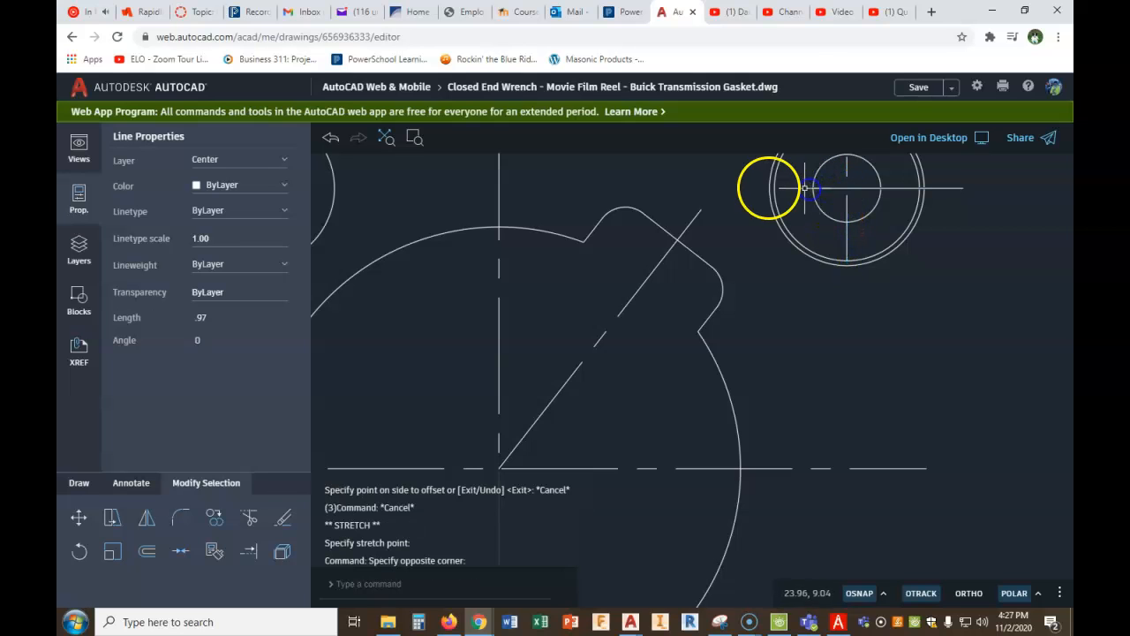
left_click(816, 188)
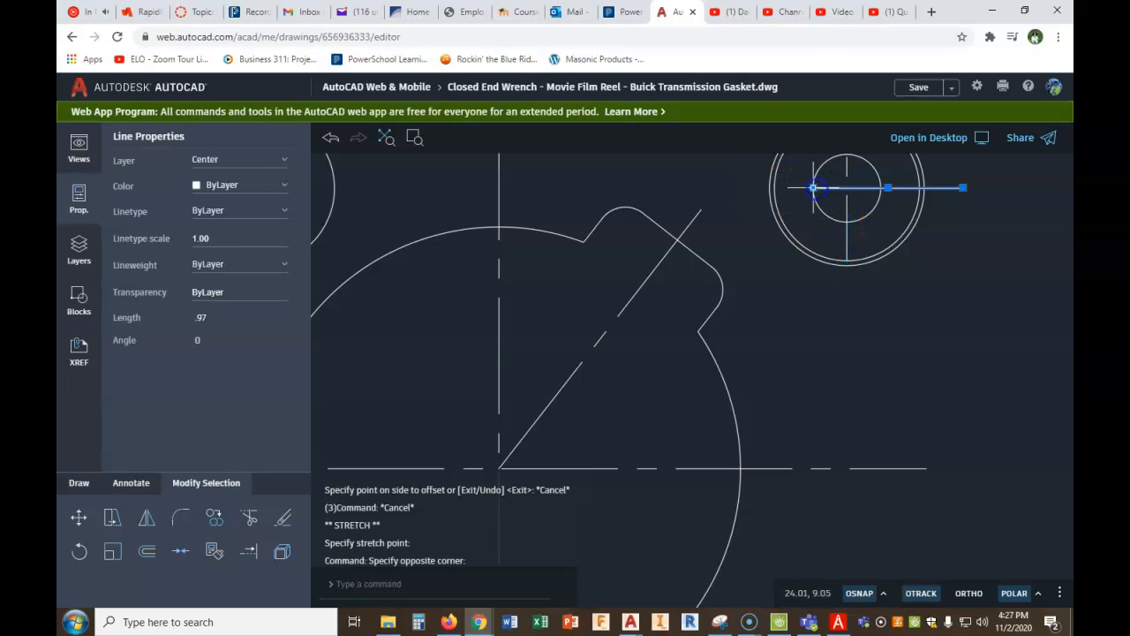
left_click(813, 187)
key("Escape")
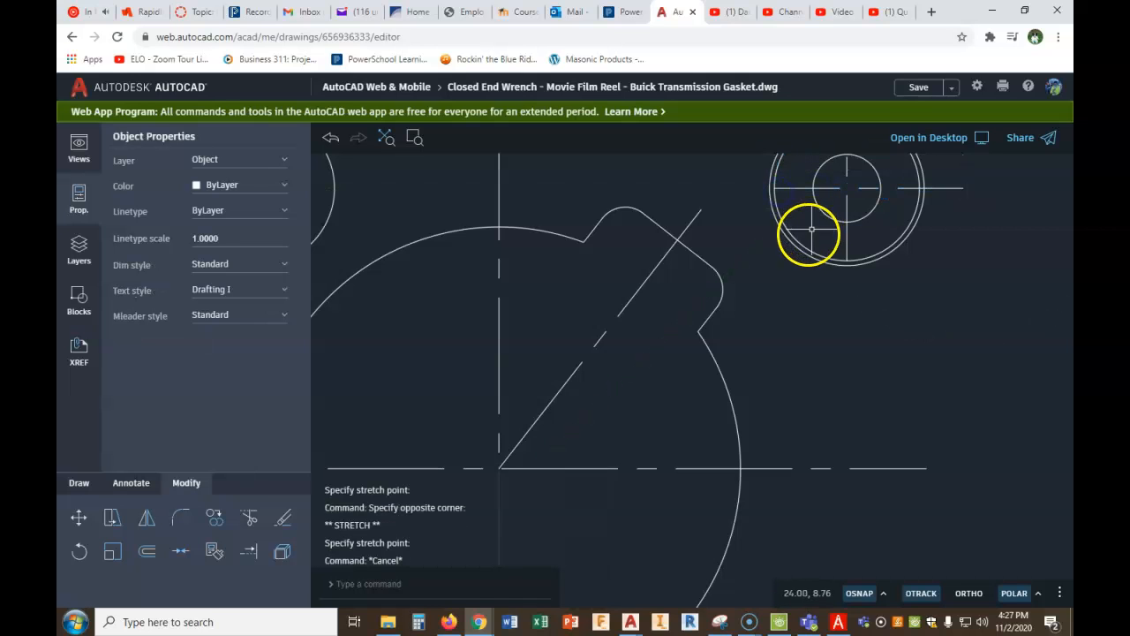
left_click(796, 241)
key("Delete")
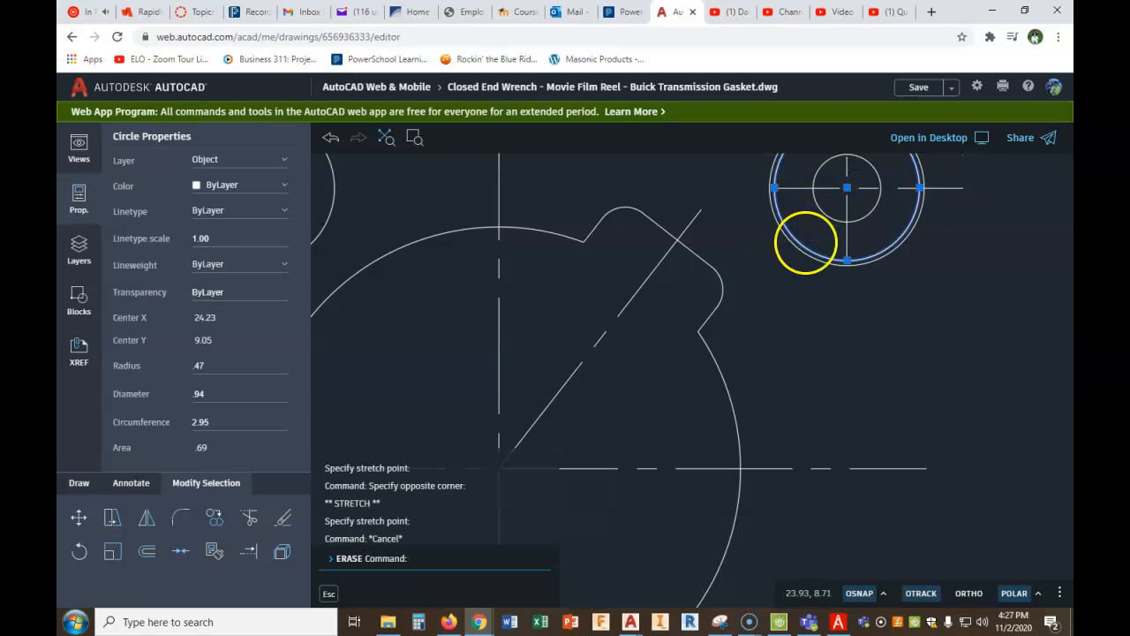
- Copy the upper right horizontal and vertical center lines from their hole's center to the upper left hole's center
scroll(835, 234, "down", 4)
scroll(839, 232, "down", 2)
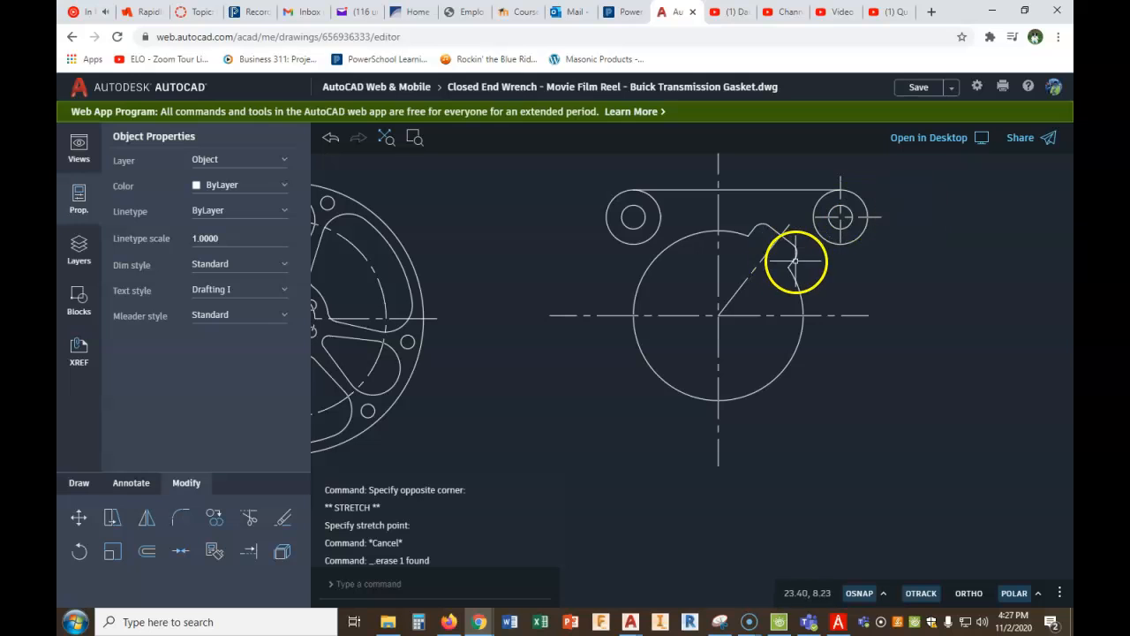
left_click(213, 517)
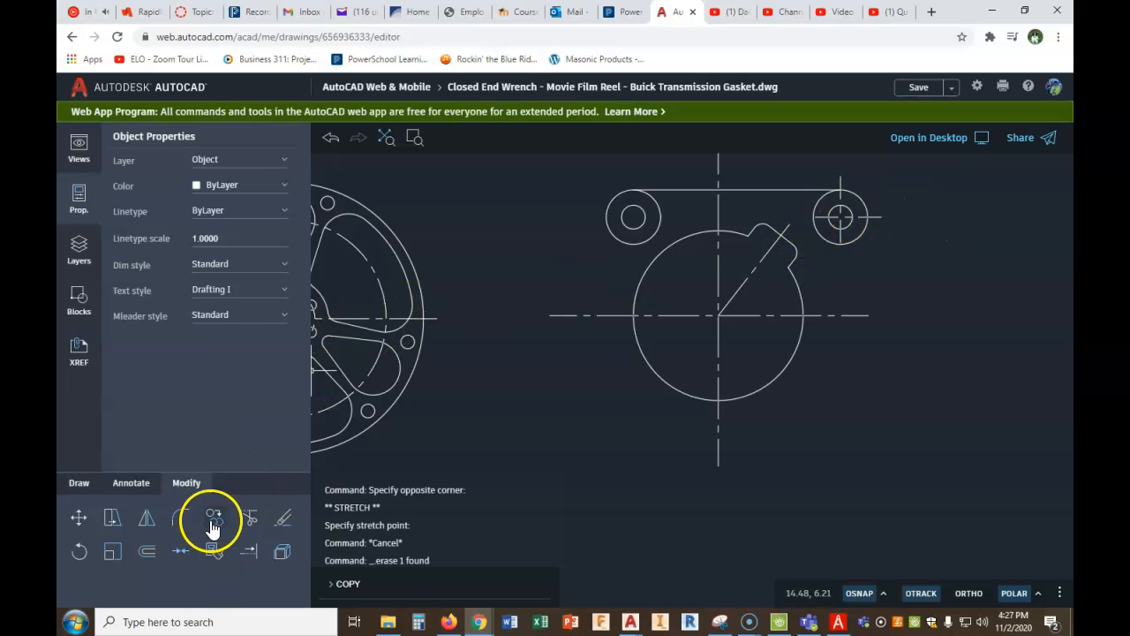
left_click(846, 214)
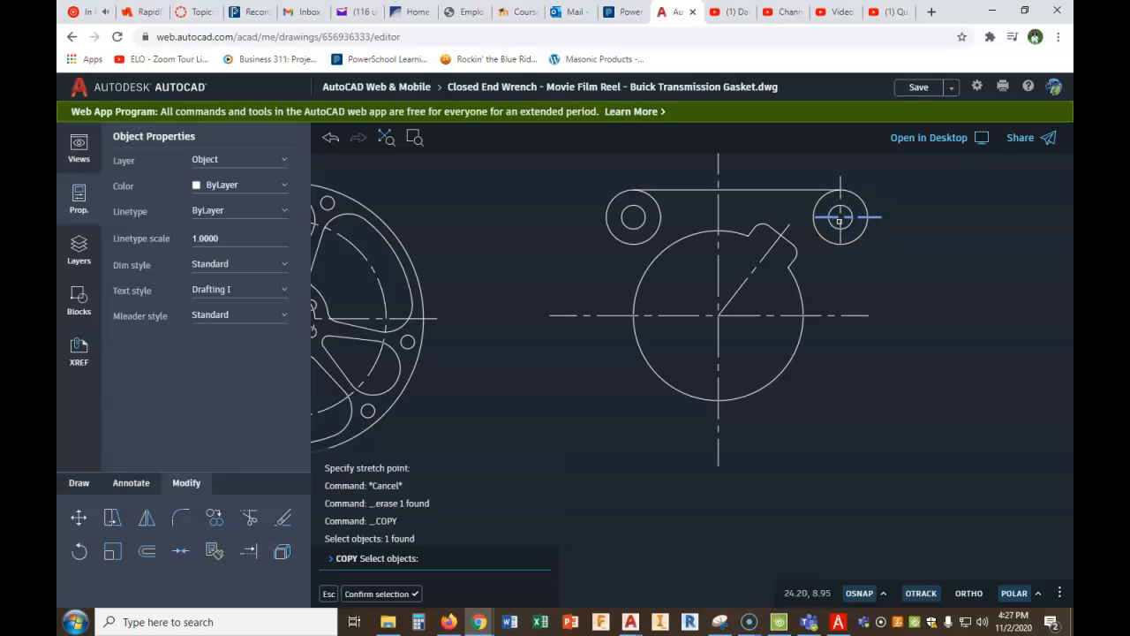
left_click(839, 221)
right_click(840, 221)
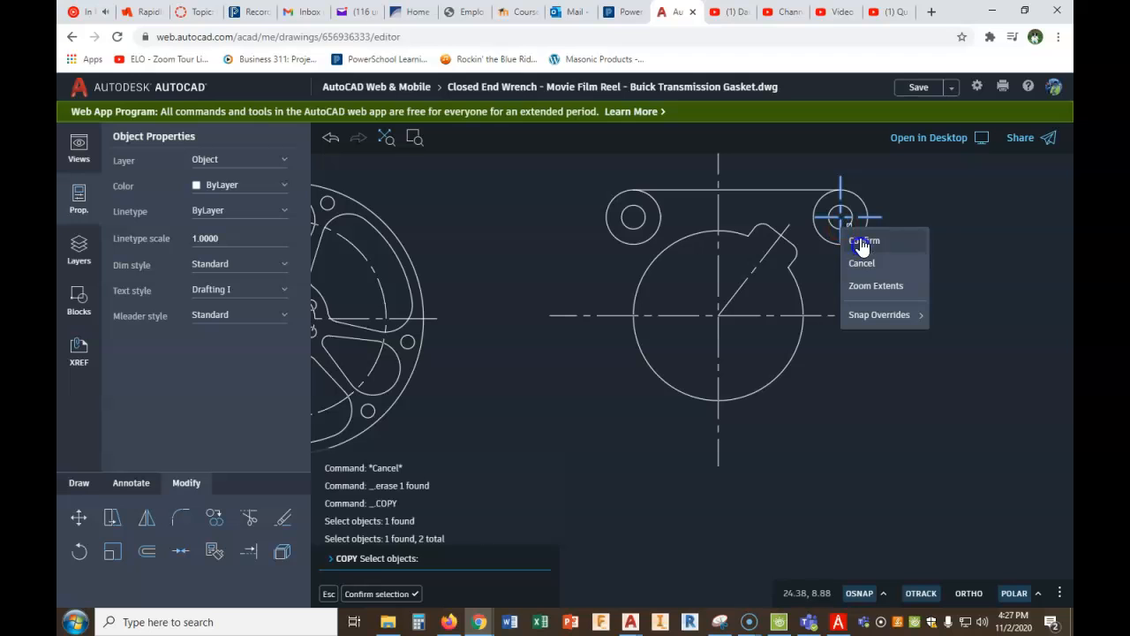
left_click(861, 240)
left_click(839, 217)
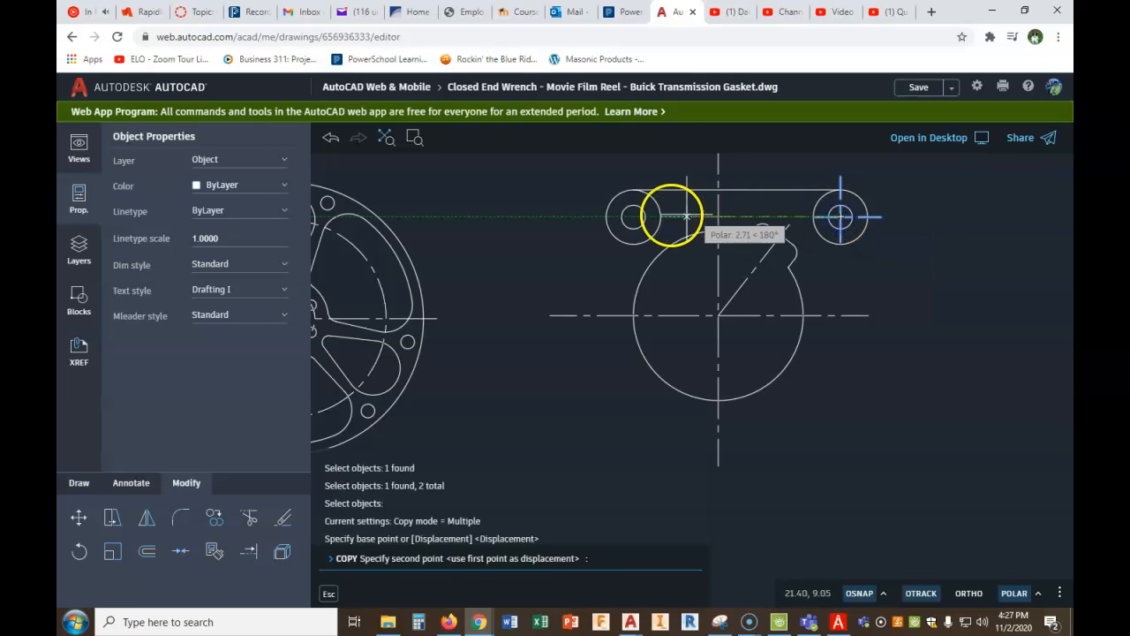
left_click(633, 216)
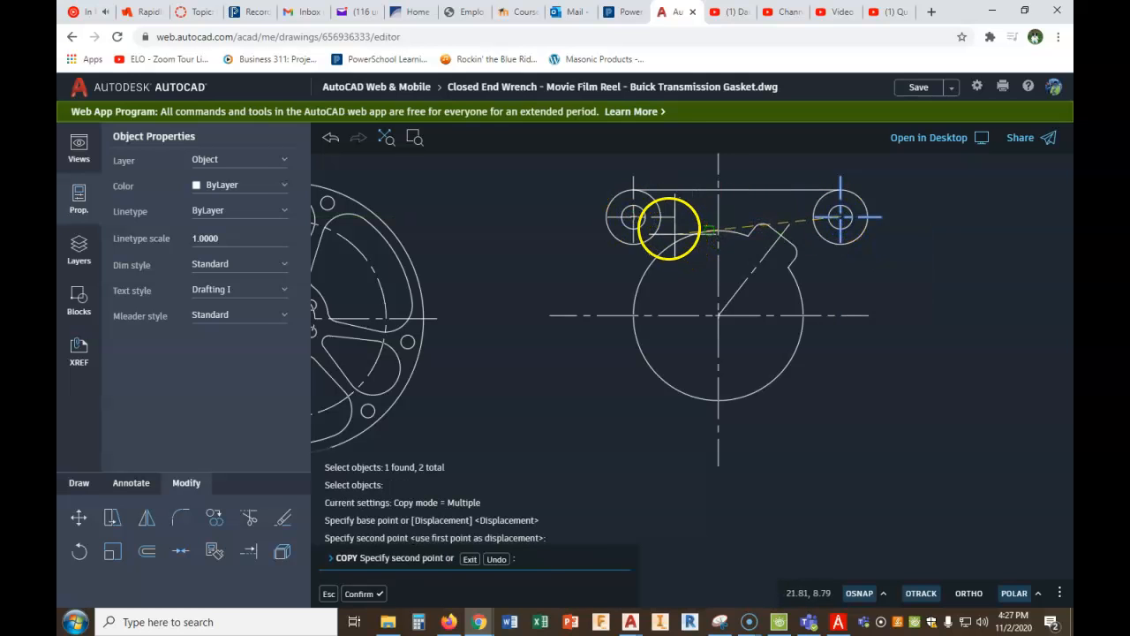
key("Escape")
- Mirror the upper left horizontal center line about the vertical axis through the hole's center, erasing the source line
scroll(672, 230, "up", 3)
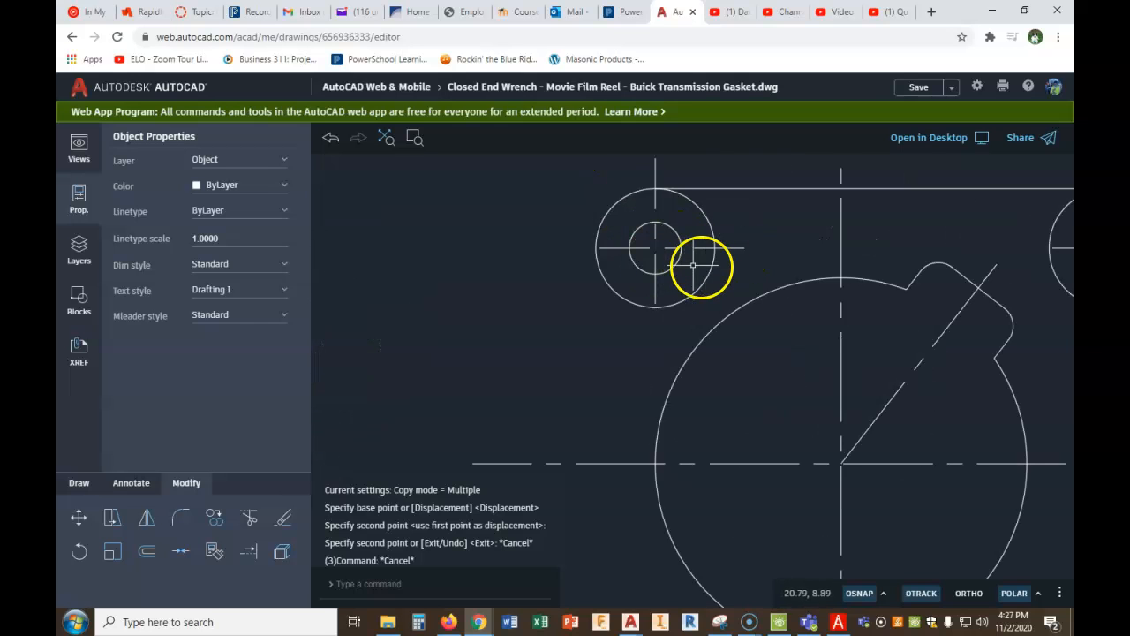
left_click(704, 249)
left_click(147, 517)
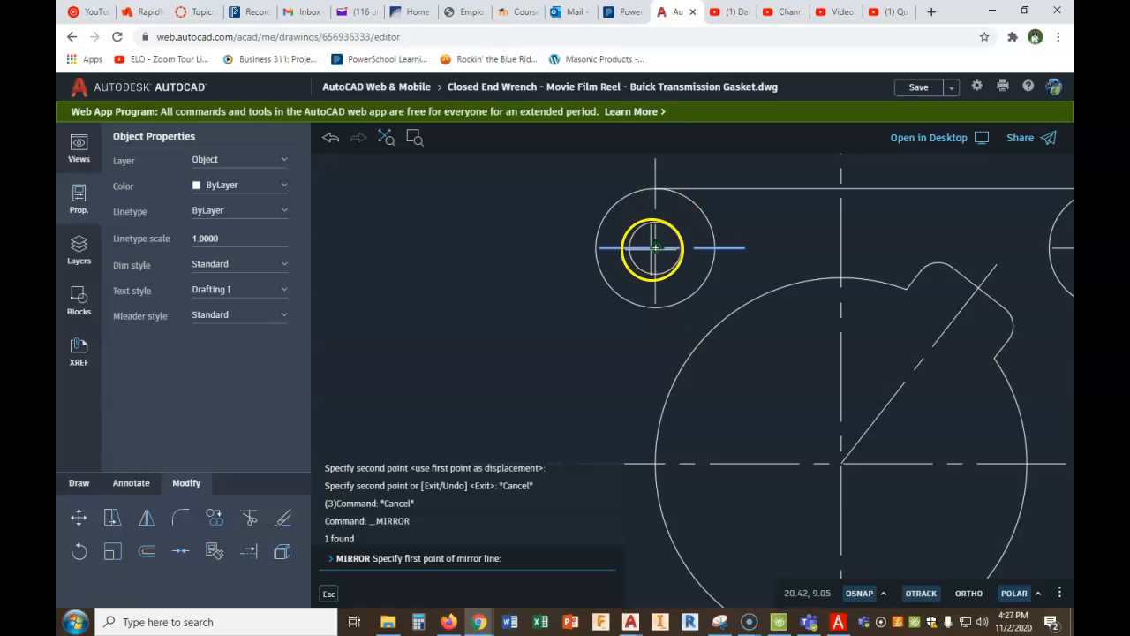
left_click(655, 251)
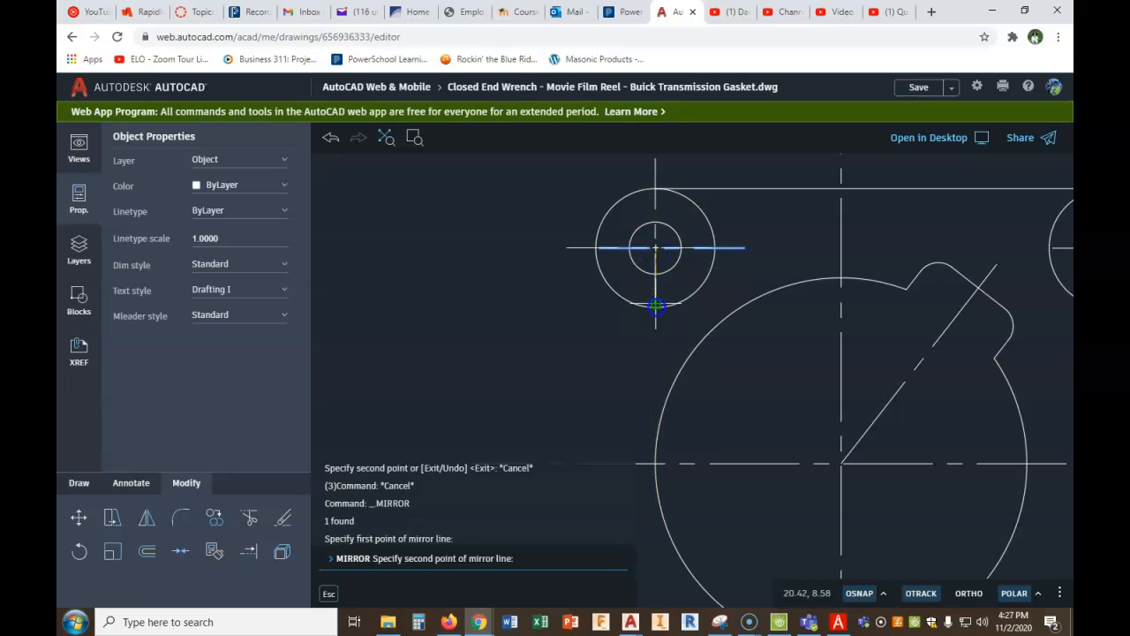
left_click(655, 308)
left_click(474, 560)
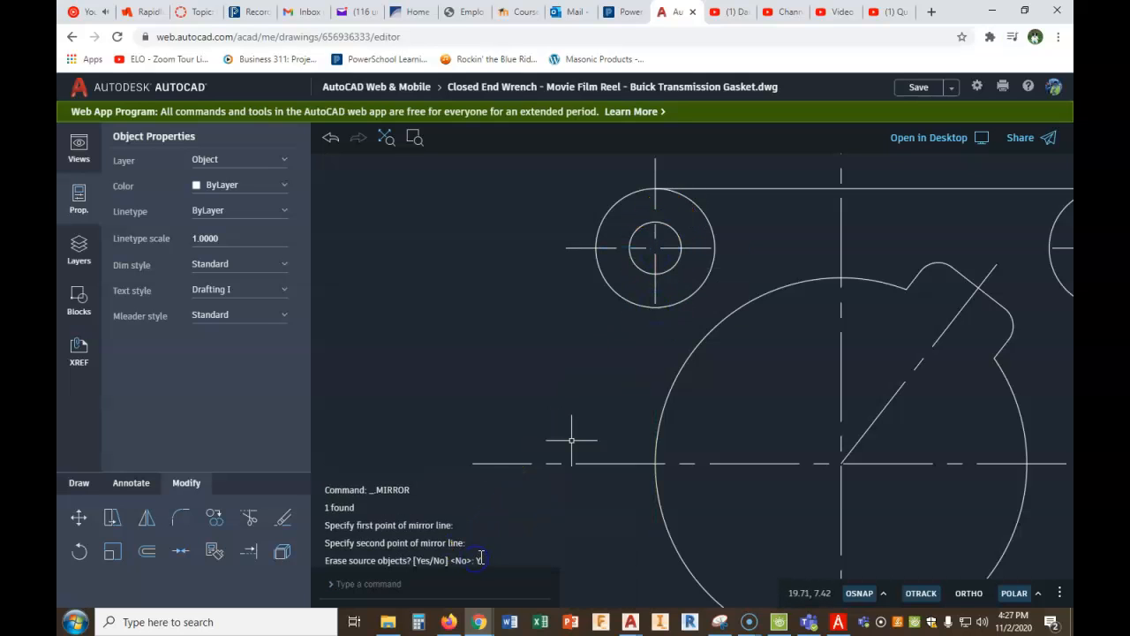
scroll(605, 419, "down", 2)
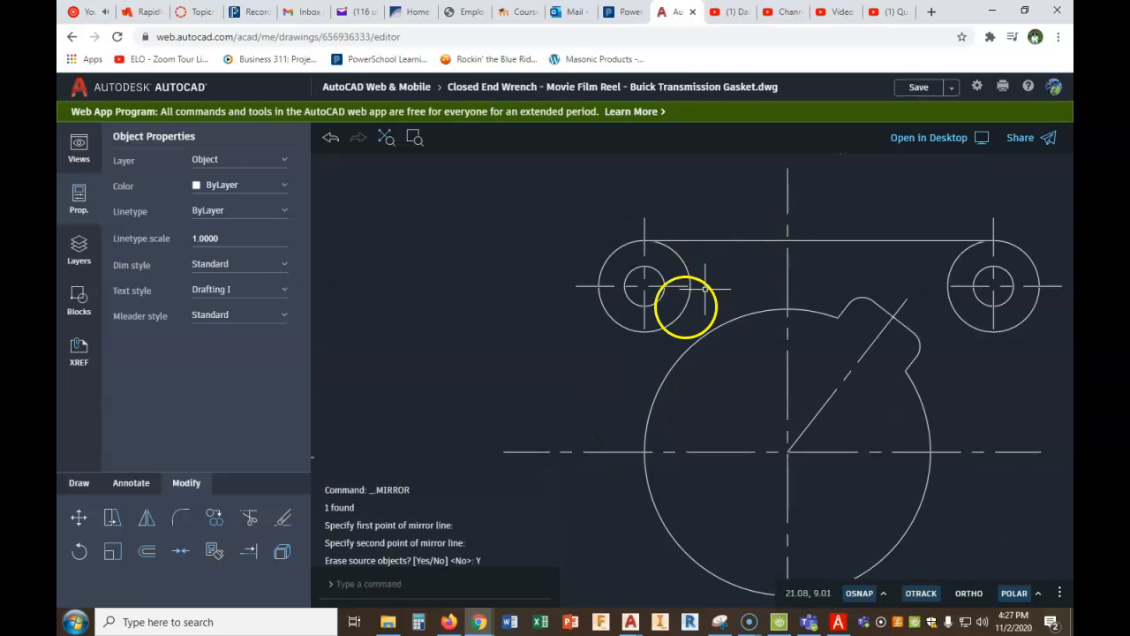
- Using the gasket figure in the PDF, offset the large circle's horizontal center line downward by 2.125 for the lower holes
scroll(795, 309, "down", 1)
scroll(677, 305, "down", 2)
middle_click_drag(804, 403, 754, 343)
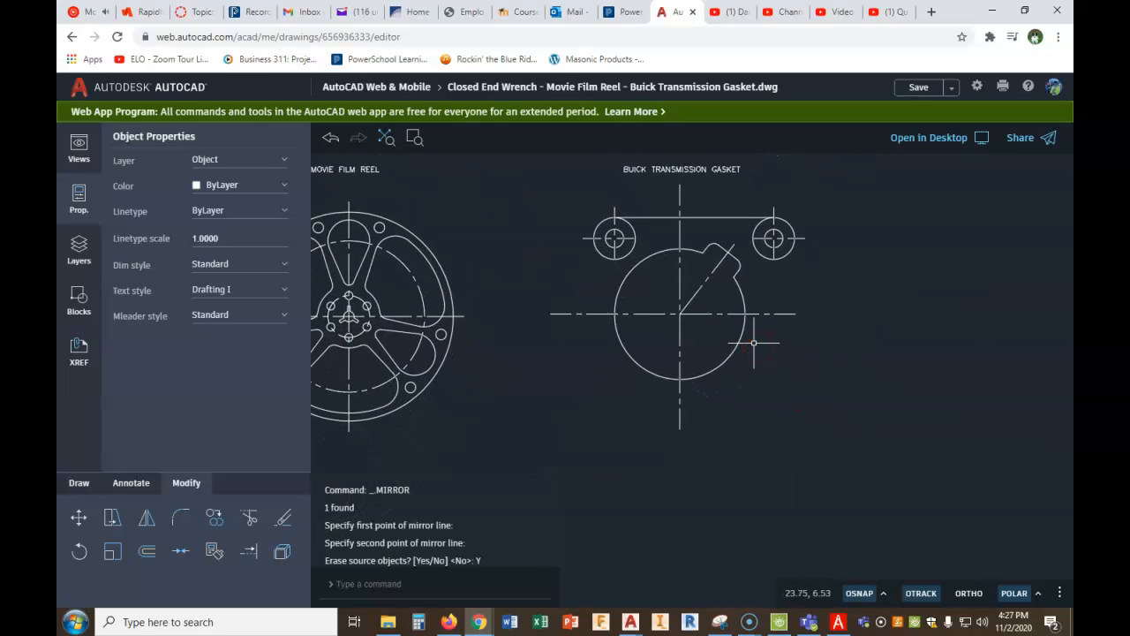
left_click(838, 622)
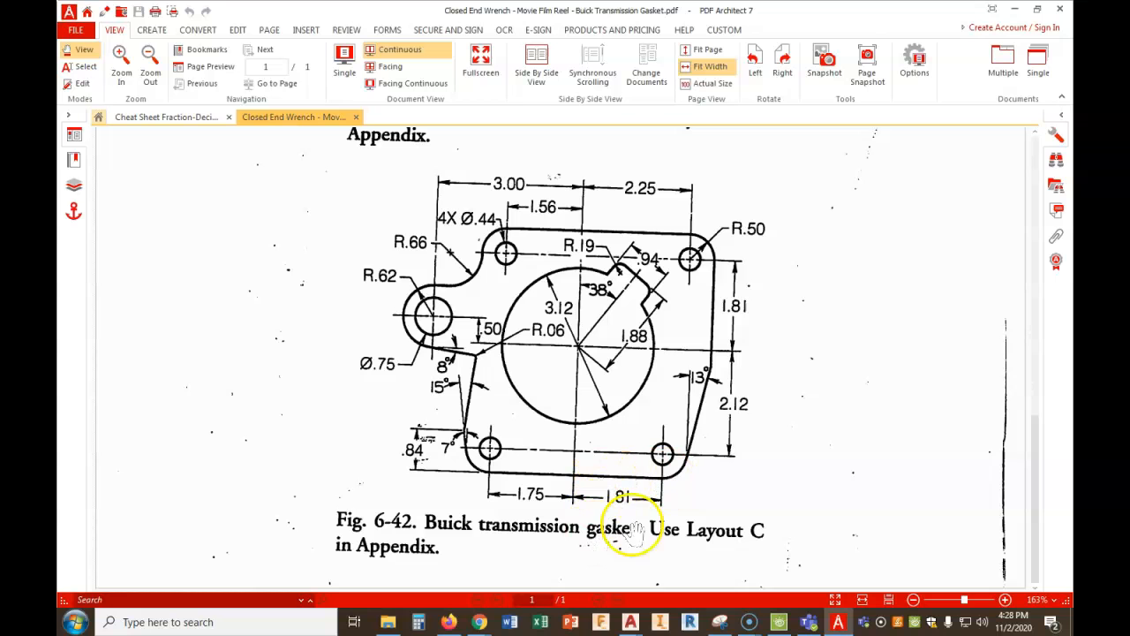
mouse_move(478, 622)
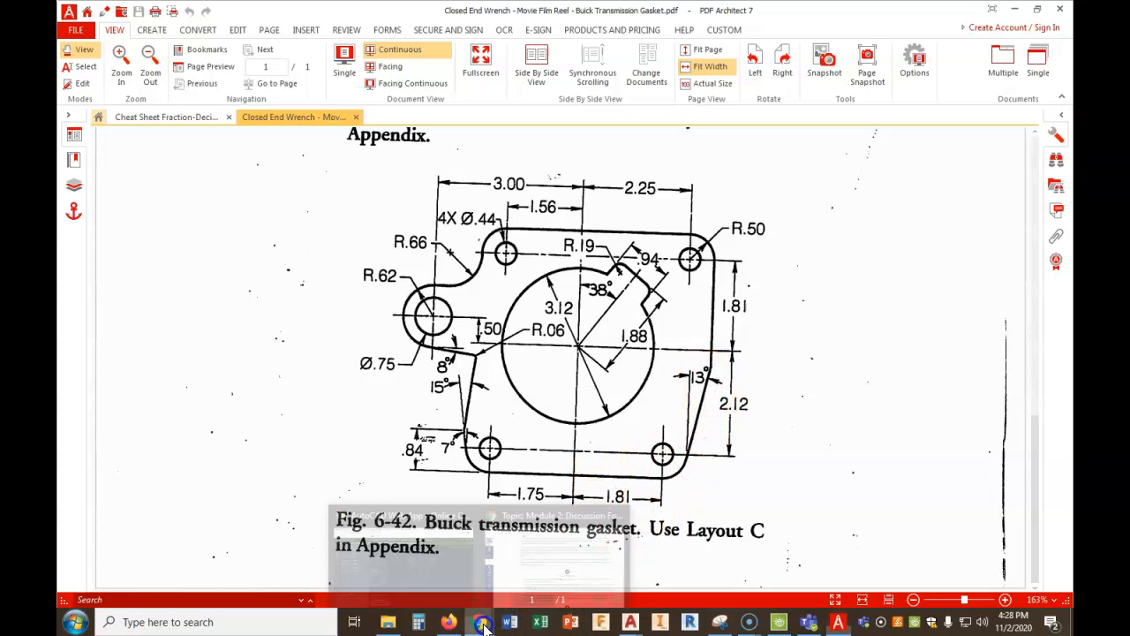
left_click(422, 562)
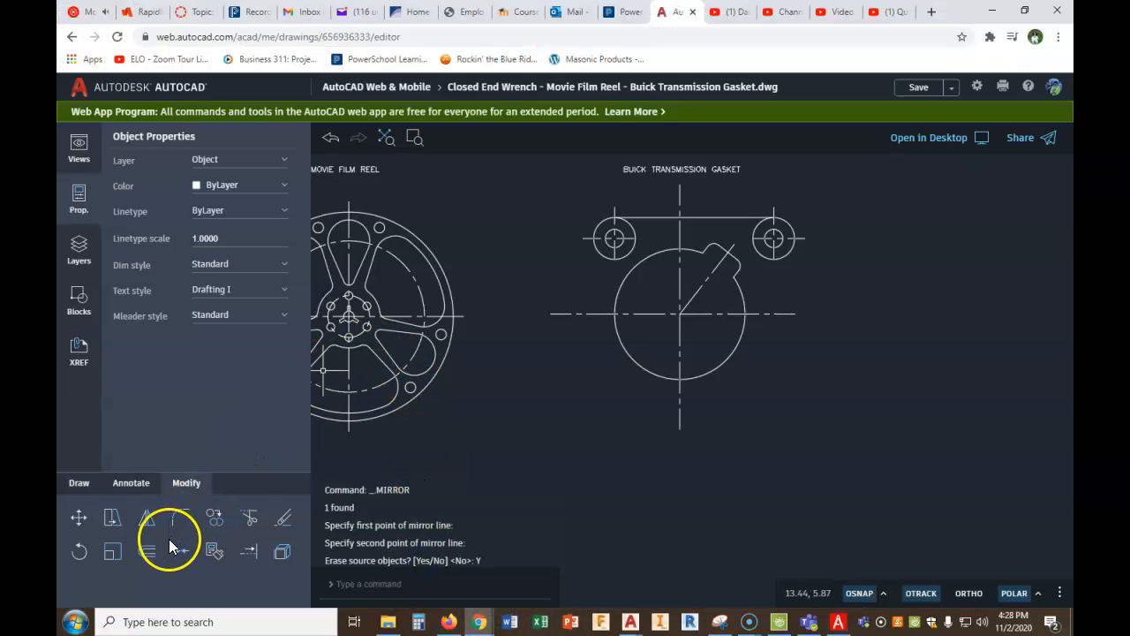
left_click(147, 552)
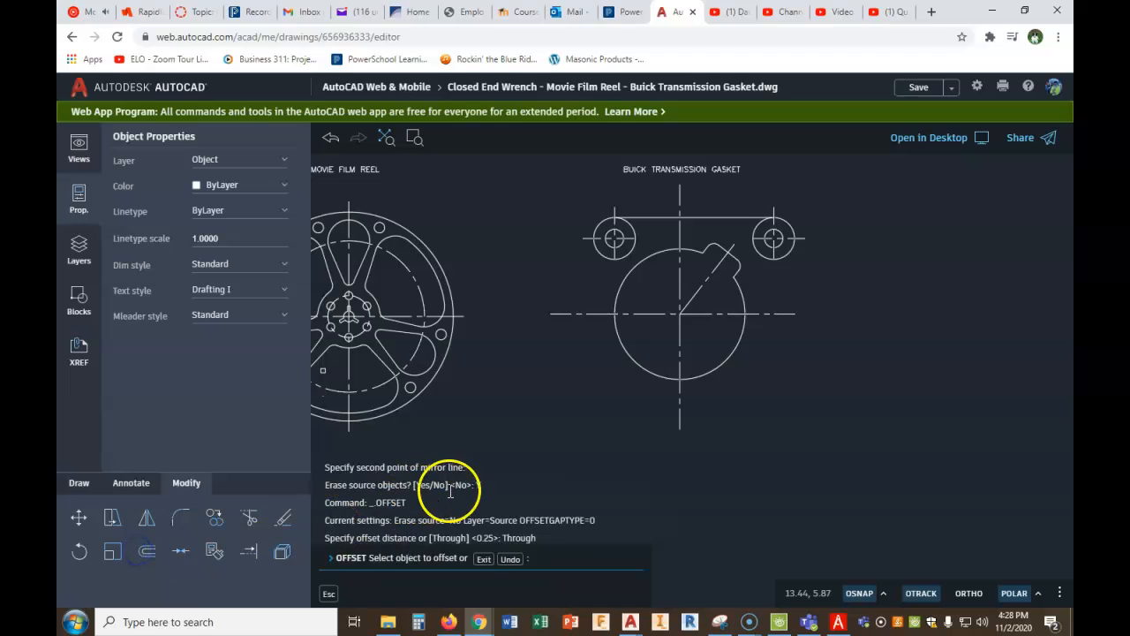
left_click(483, 560)
right_click(549, 404)
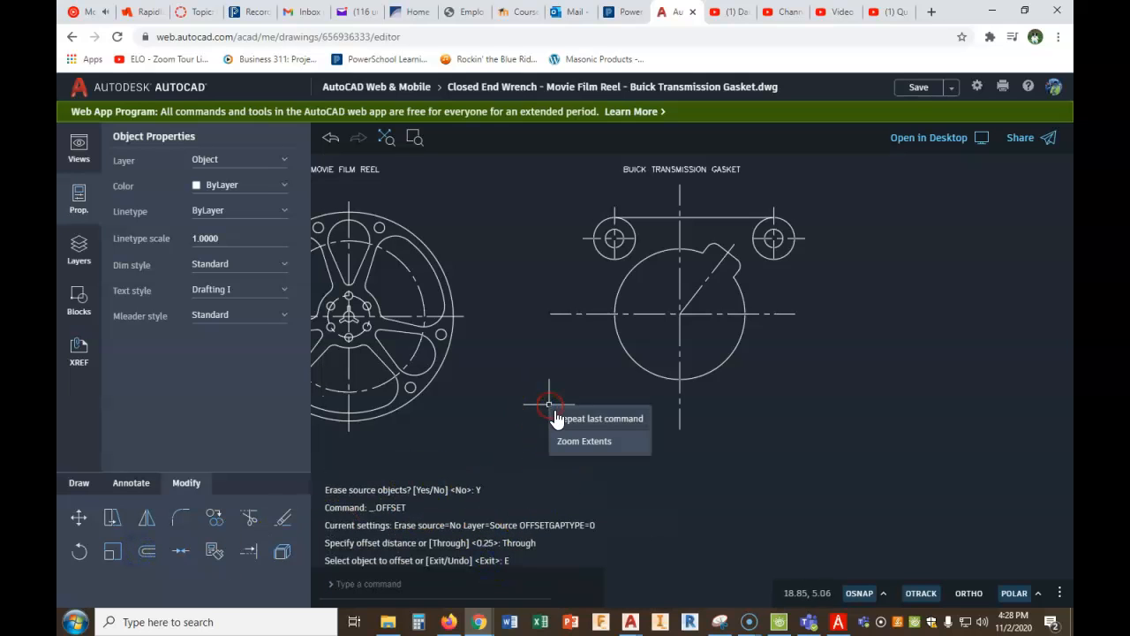
left_click(563, 415)
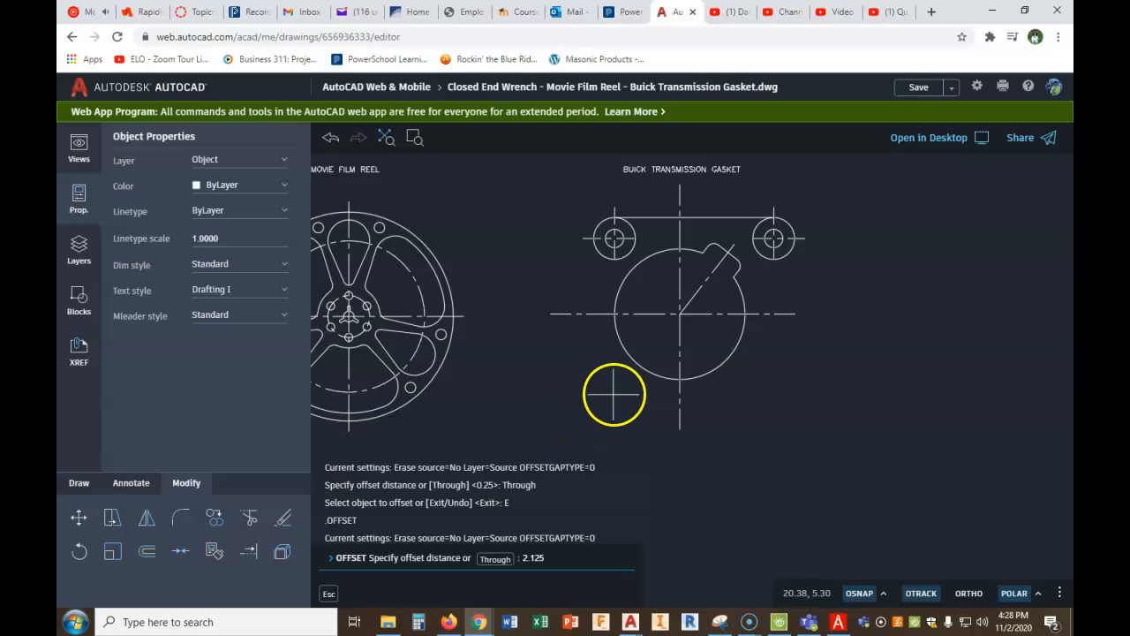
right_click(739, 414)
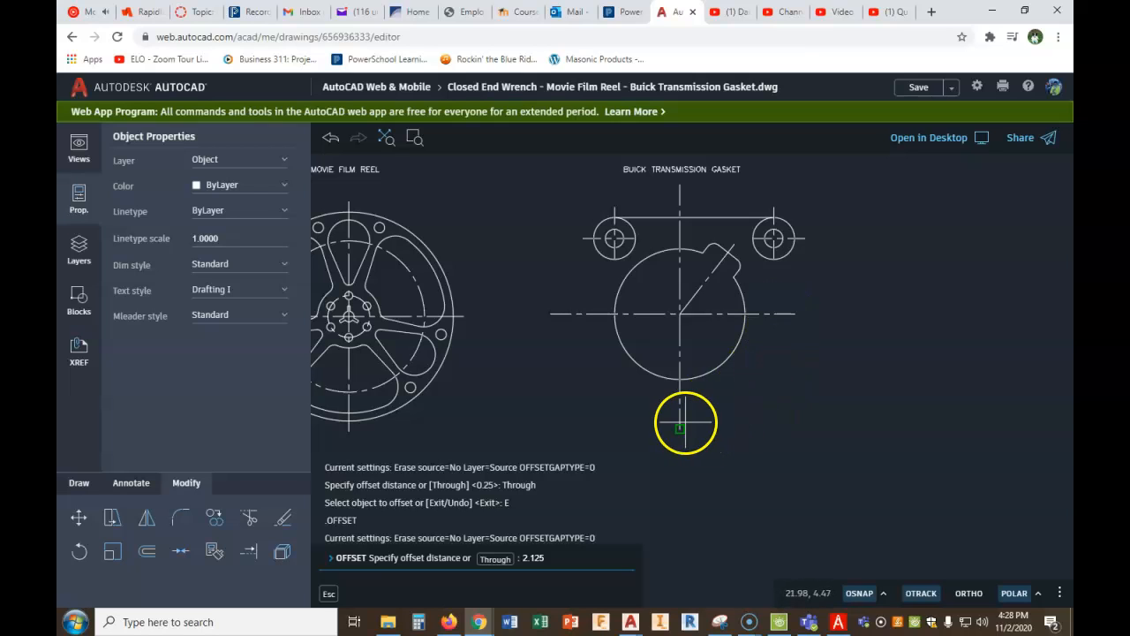
key("Return")
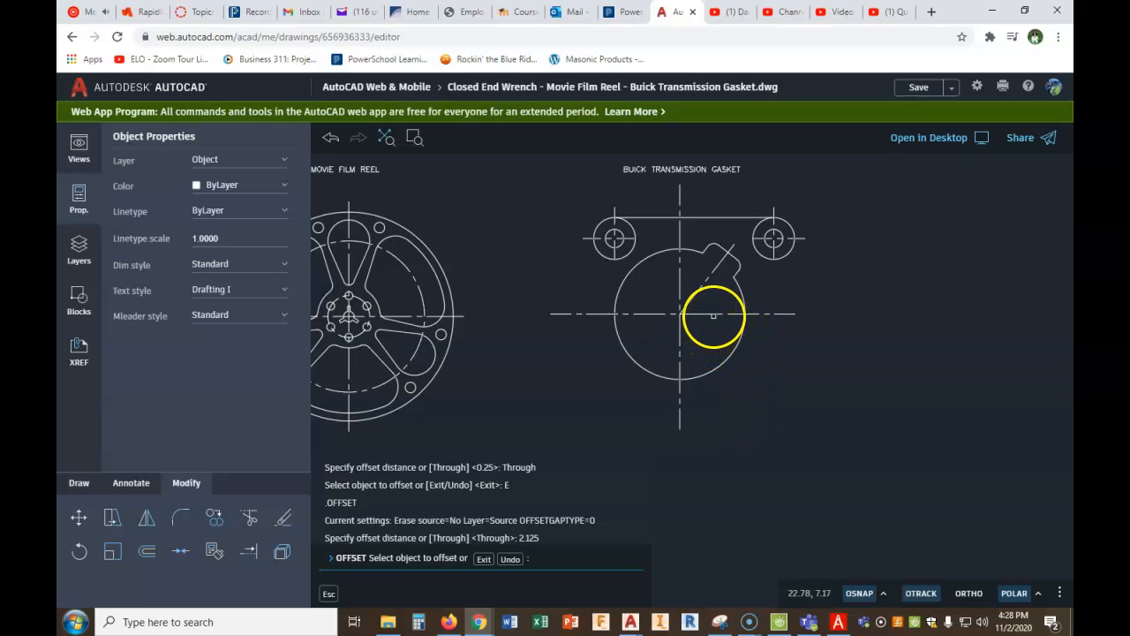
left_click(709, 314)
left_click(938, 414)
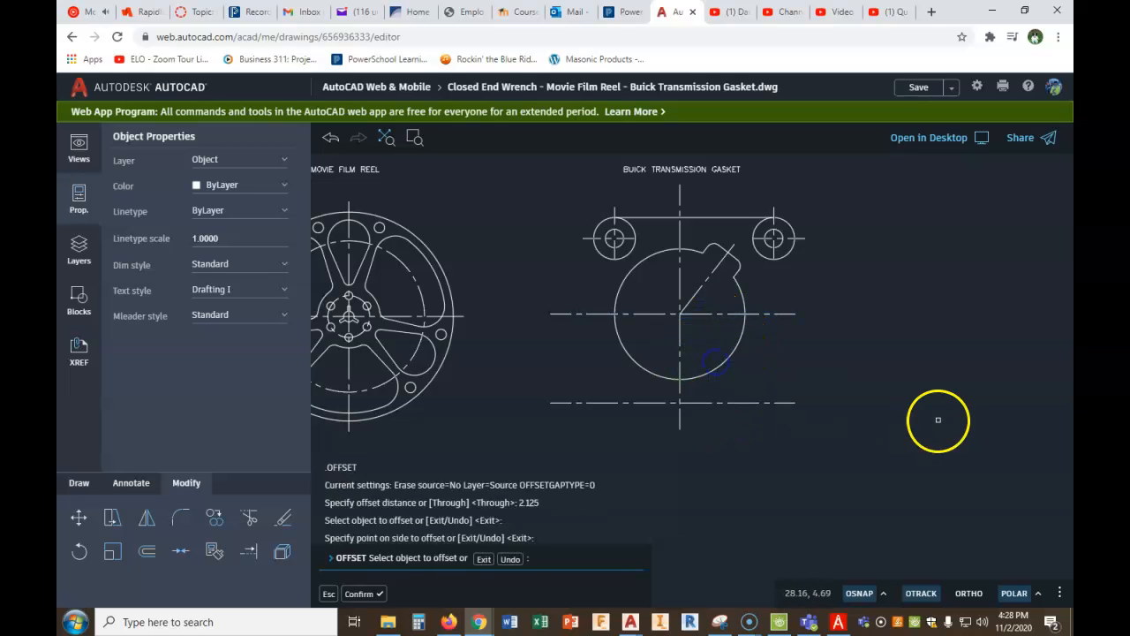
right_click(943, 401)
left_click(962, 415)
- Look up .81 in the fraction-decimal PDF chart and offset the gasket's vertical center line to the right by 1-13/16
right_click(926, 412)
left_click(971, 423)
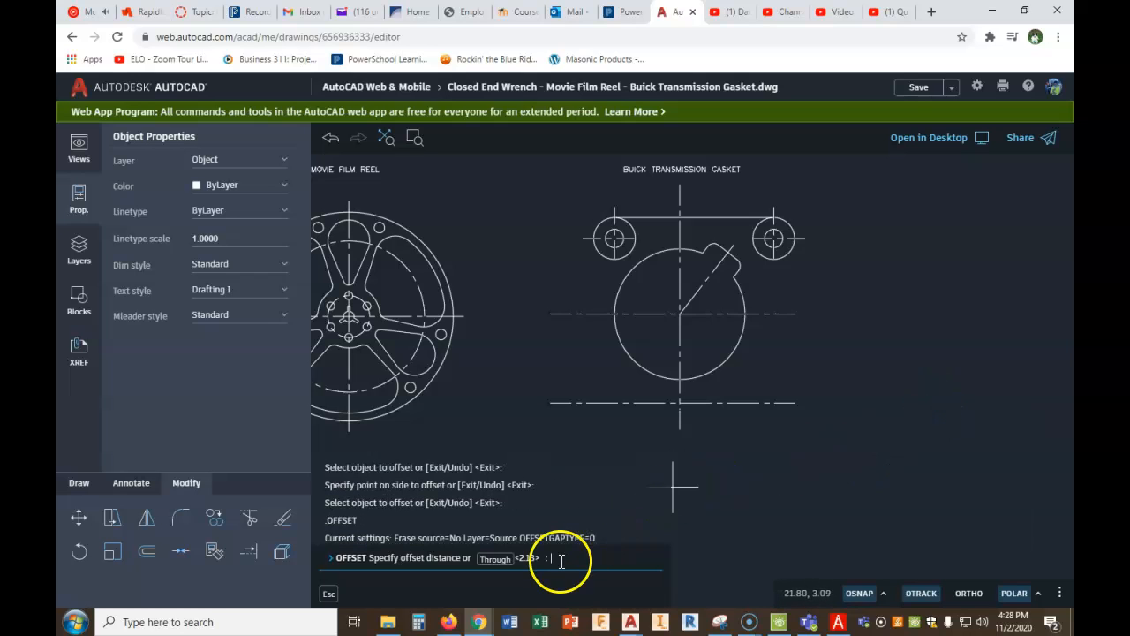
left_click(838, 622)
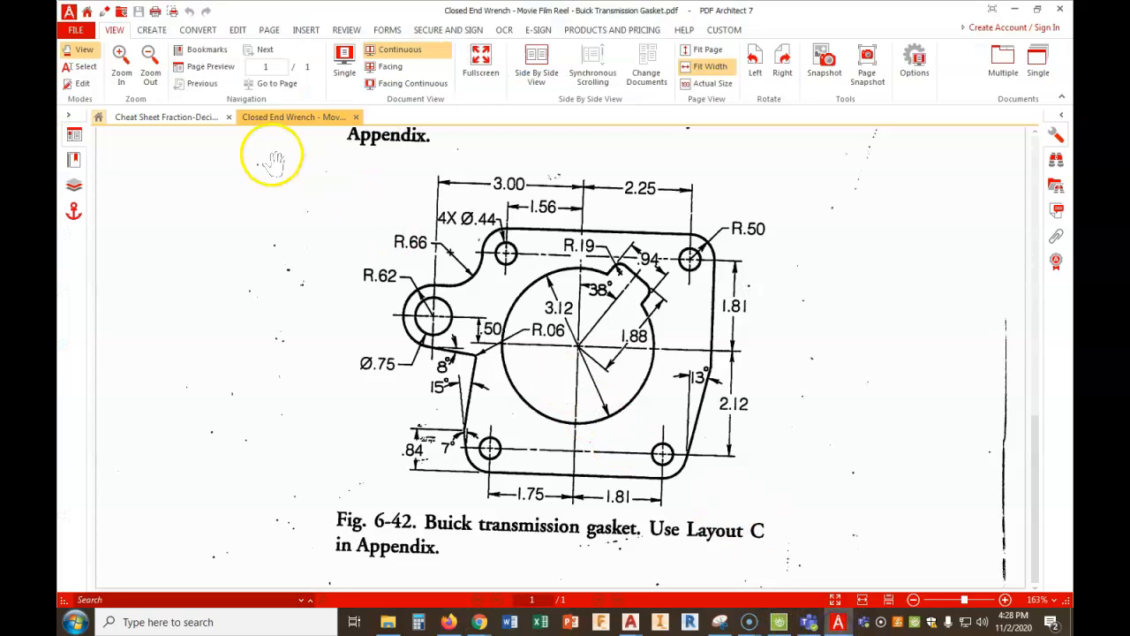
left_click(204, 119)
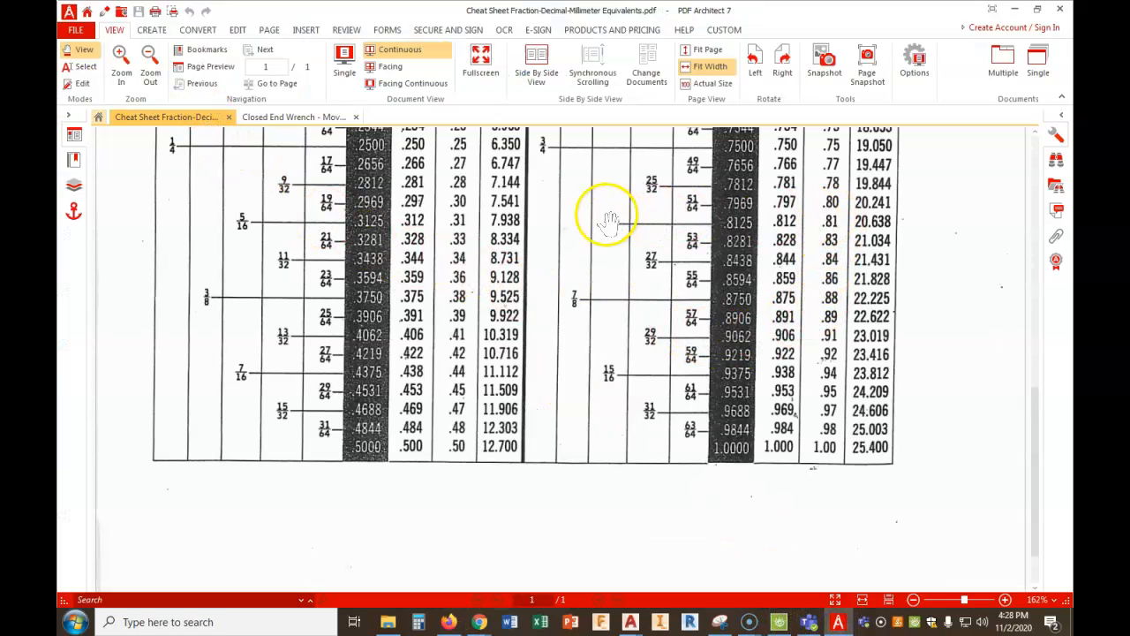
mouse_move(480, 622)
left_click(424, 547)
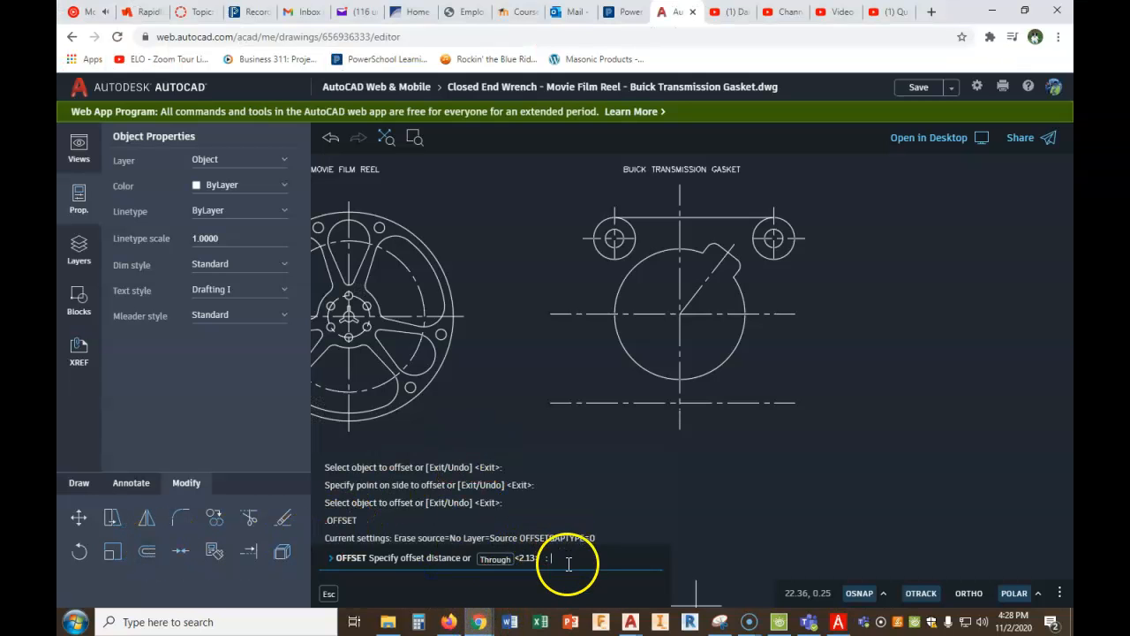
type("1")
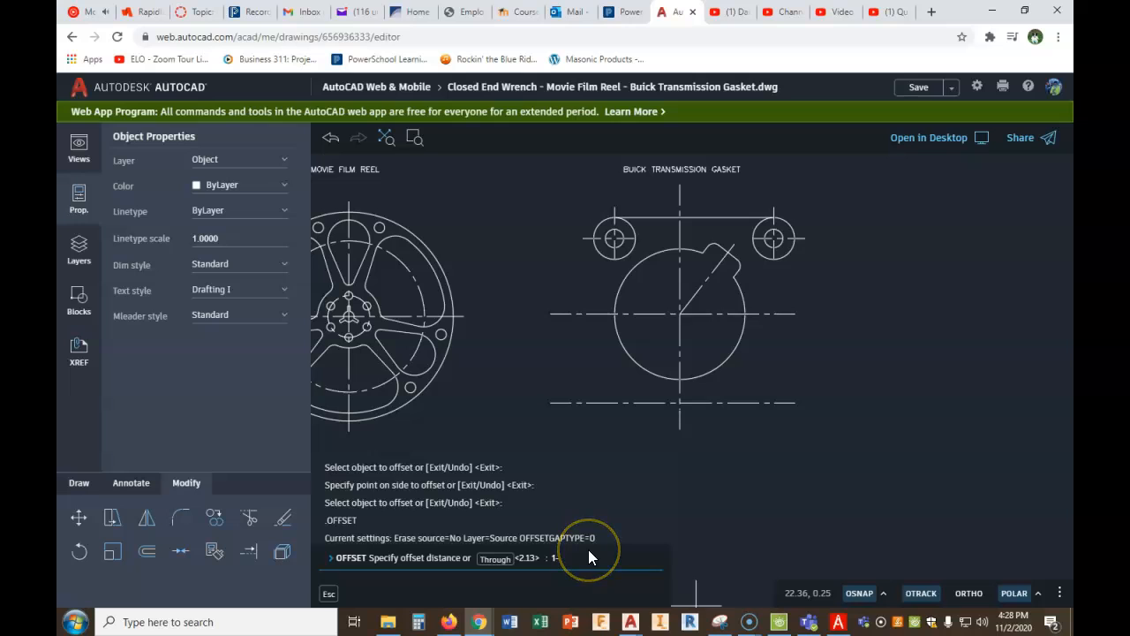
type("-13/16")
key("Return")
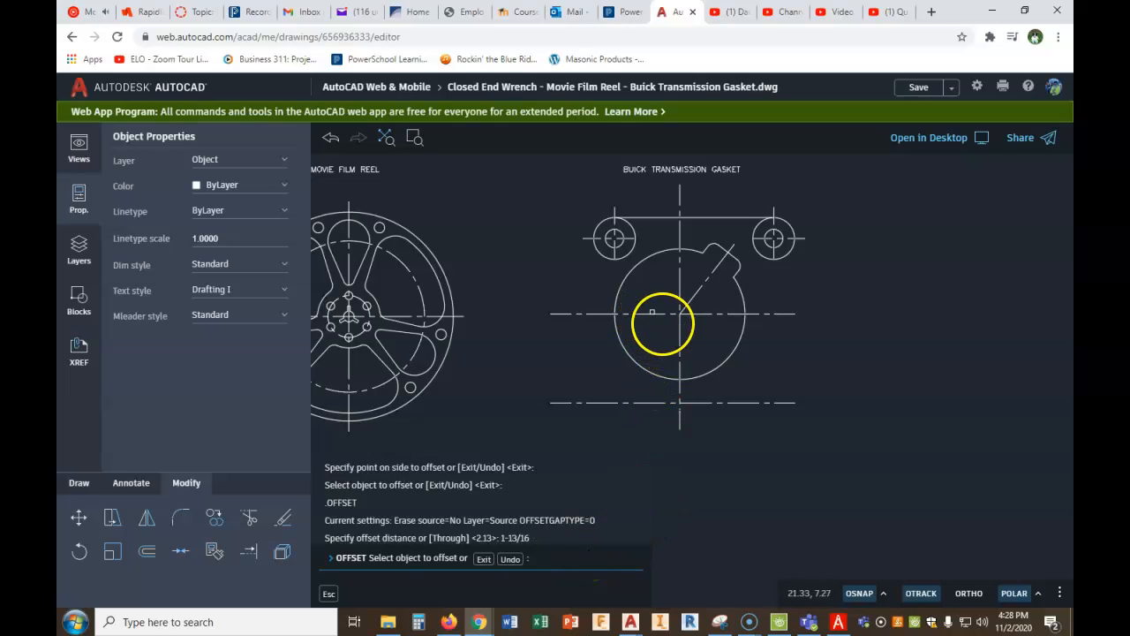
left_click(679, 341)
left_click(722, 335)
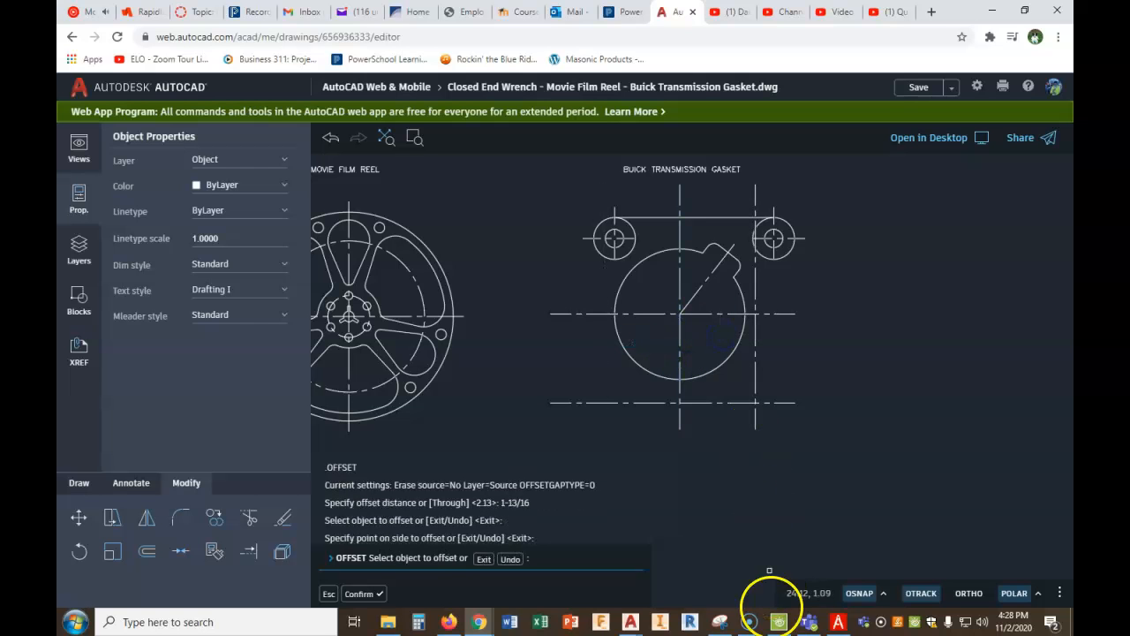
- Check the lower left hole's distance in the gasket PDF and offset the main vertical center line to the left by 1.75
left_click(836, 620)
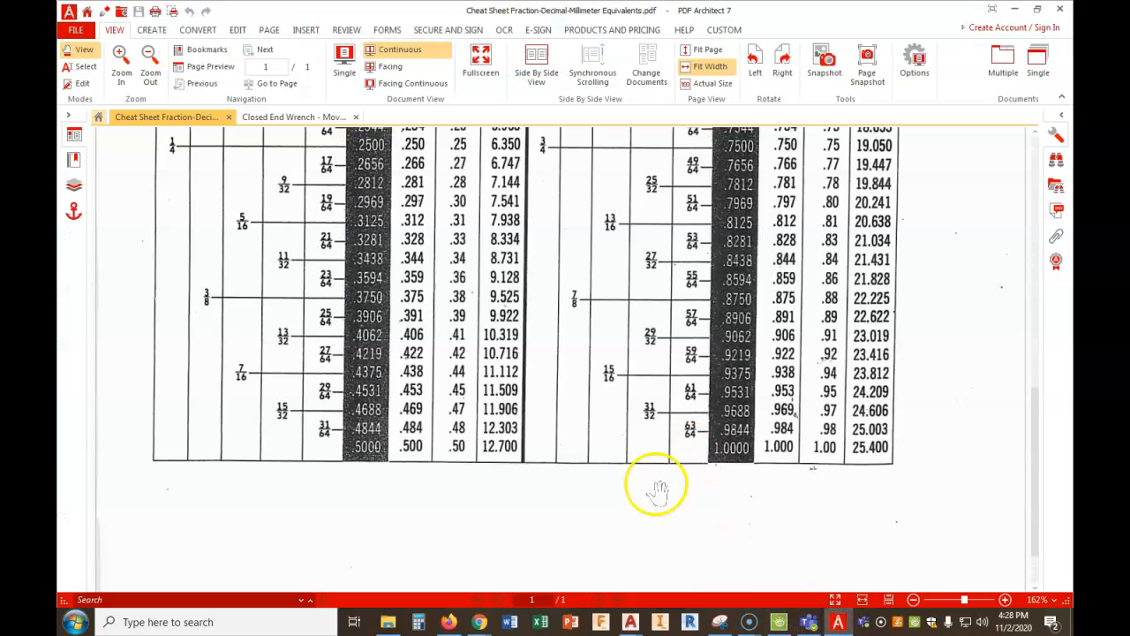
left_click(276, 114)
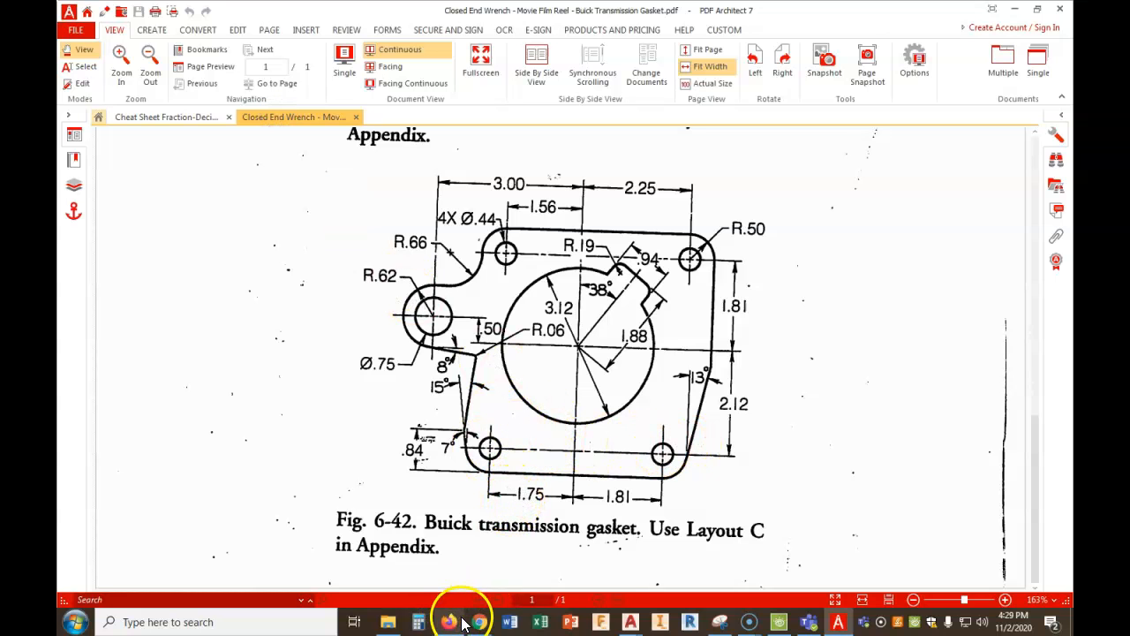
mouse_move(479, 622)
left_click(439, 580)
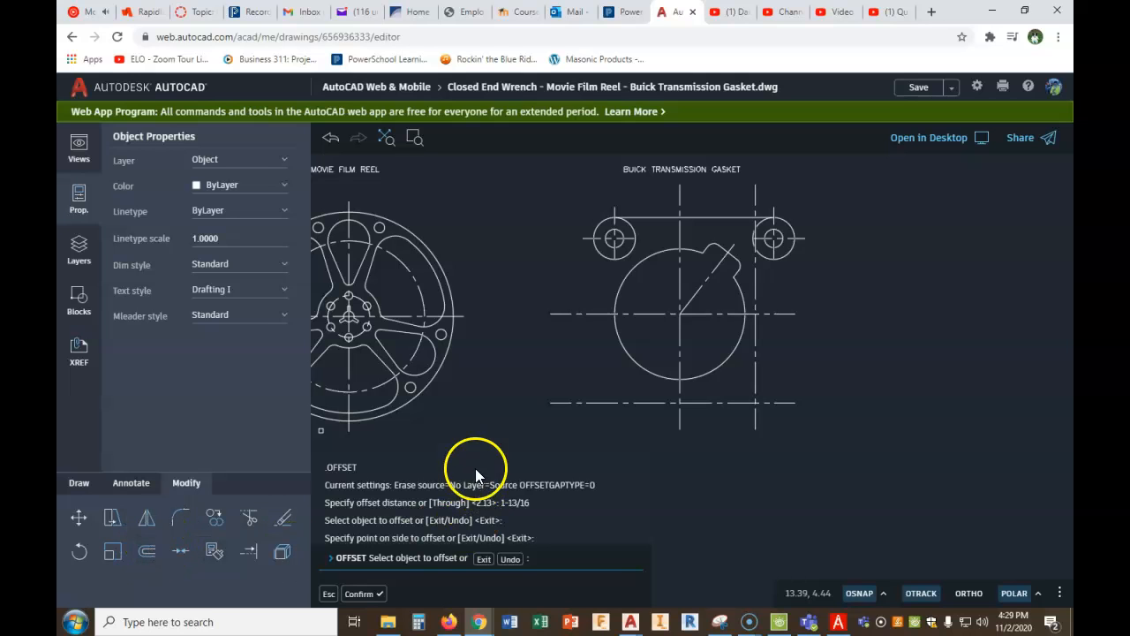
left_click(370, 597)
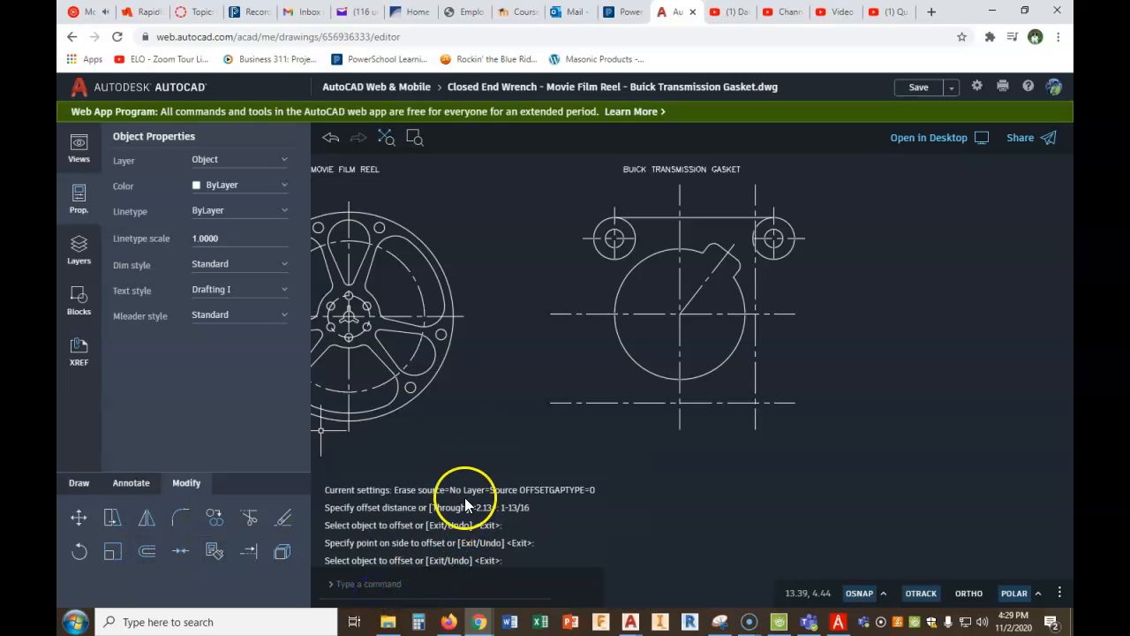
right_click(506, 399)
left_click(514, 414)
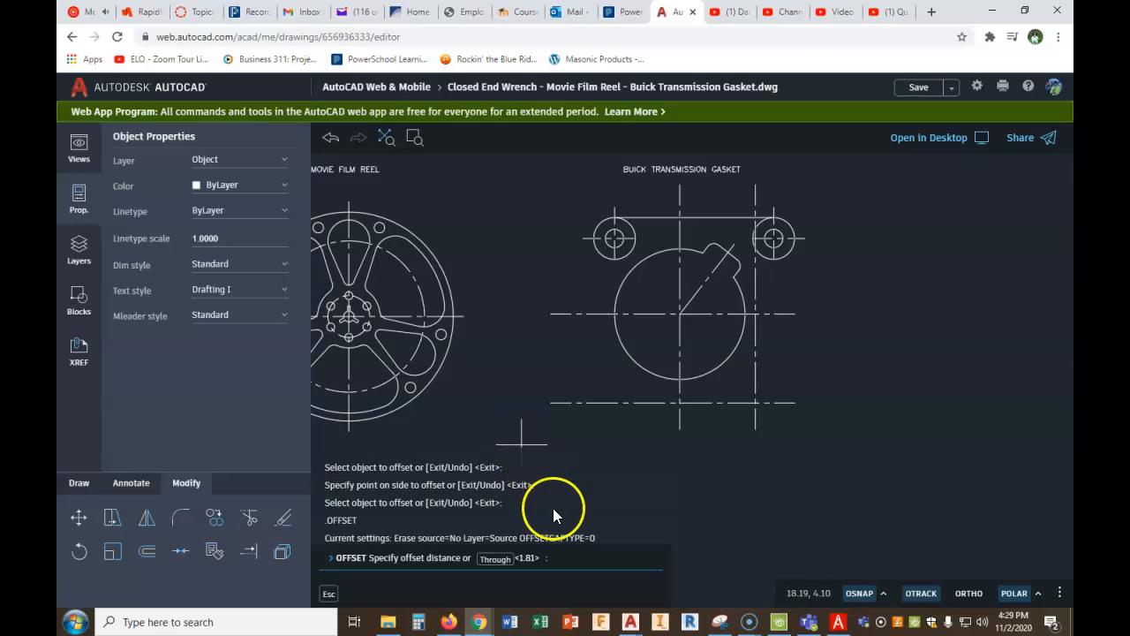
type("1.75")
key("Return")
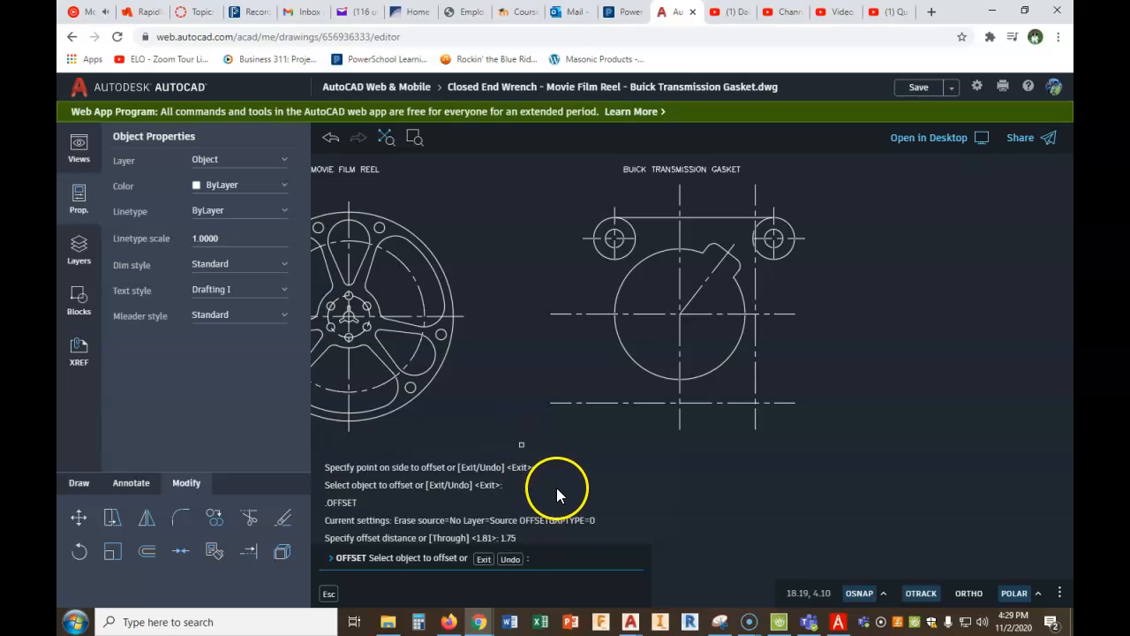
left_click(680, 388)
left_click(613, 393)
right_click(613, 393)
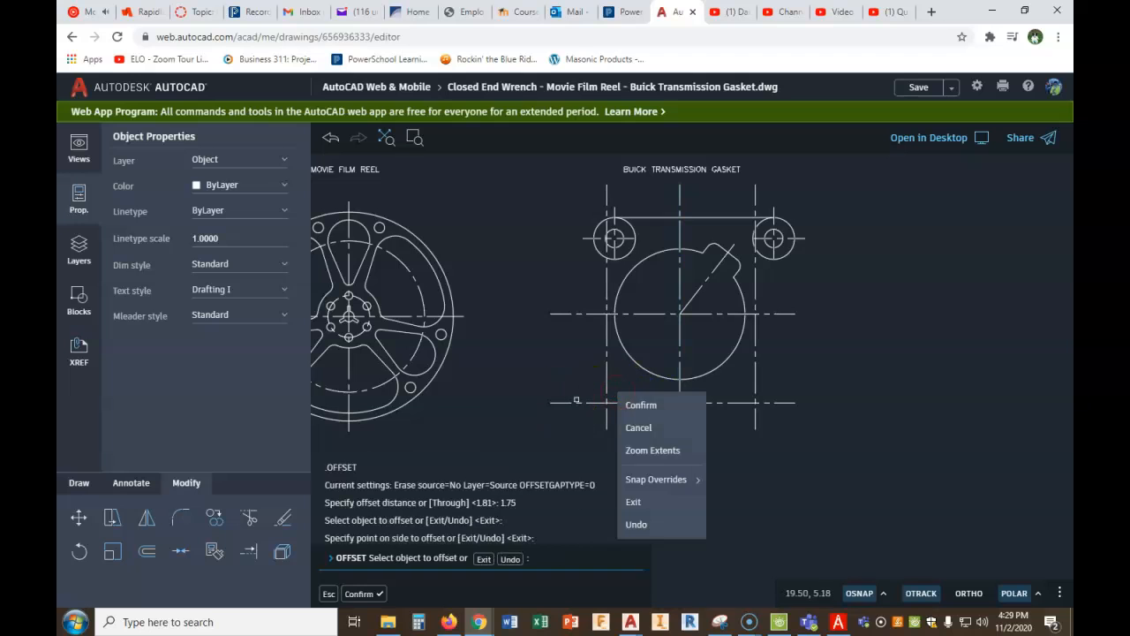
left_click(633, 403)
- Copy the upper right hole, its outer circle and center lines from the hole's center to the lower right center line intersection
left_click(214, 517)
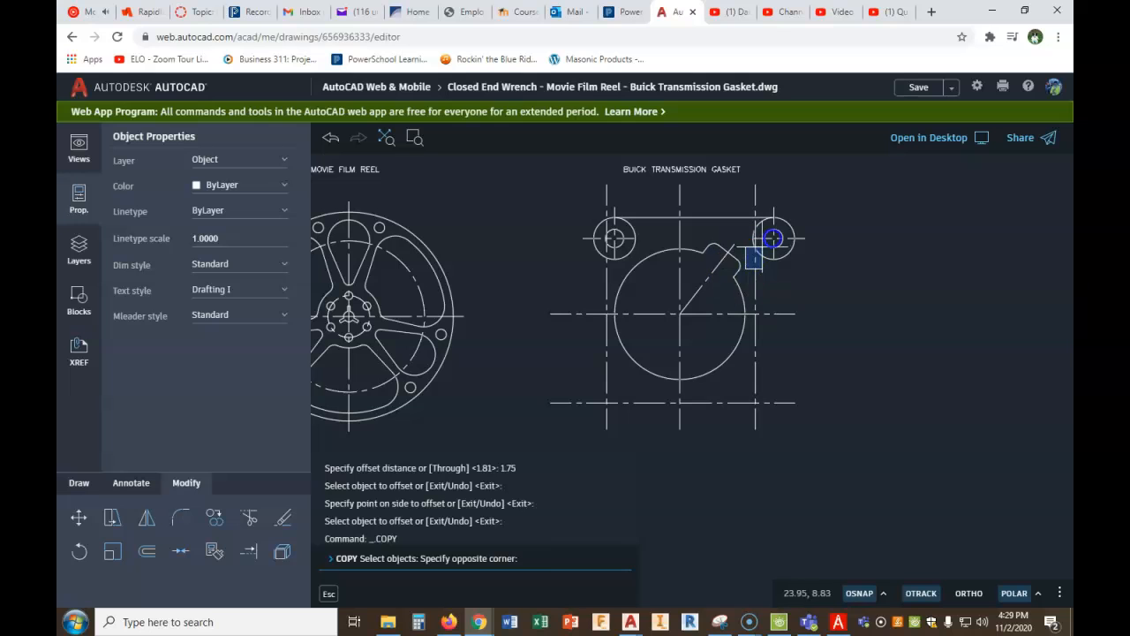
left_click(845, 193)
right_click(845, 198)
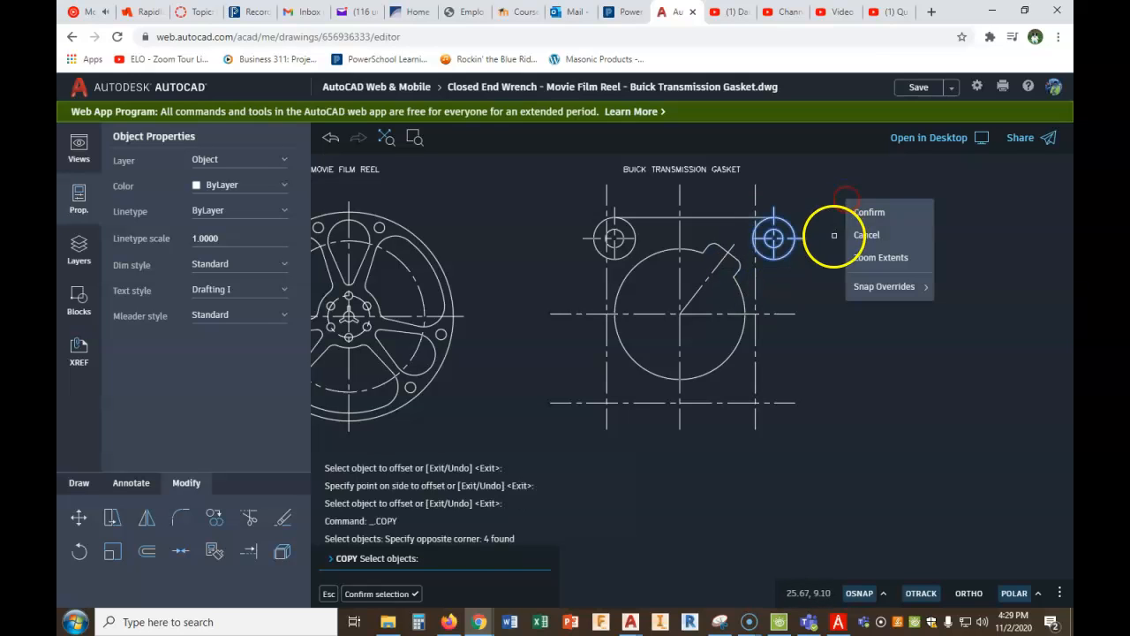
left_click(866, 219)
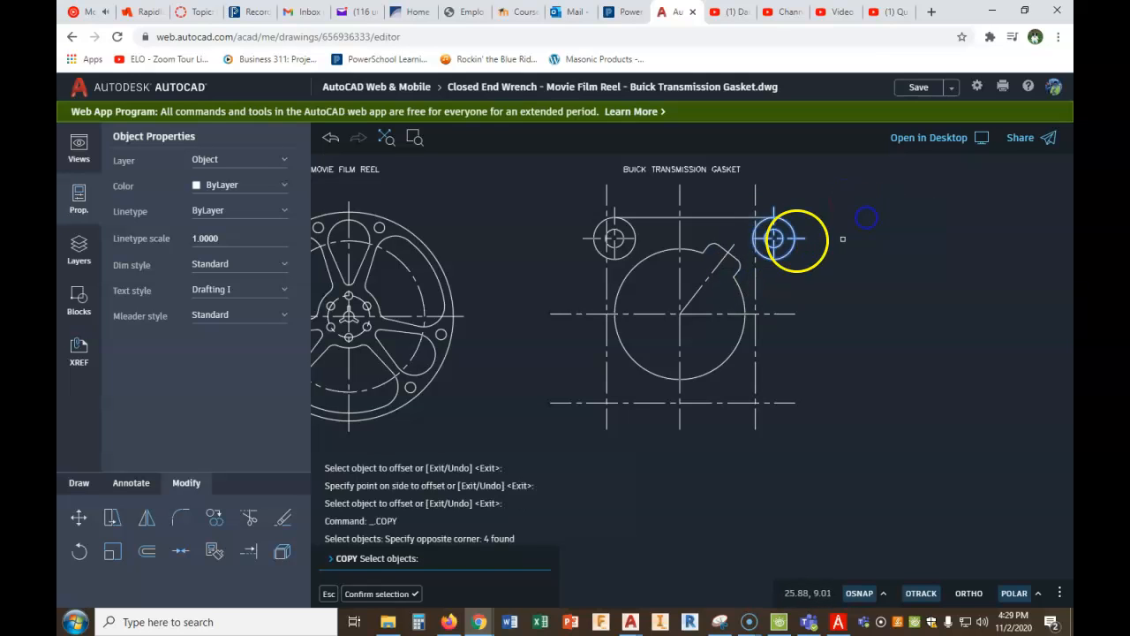
left_click(774, 239)
left_click(756, 403)
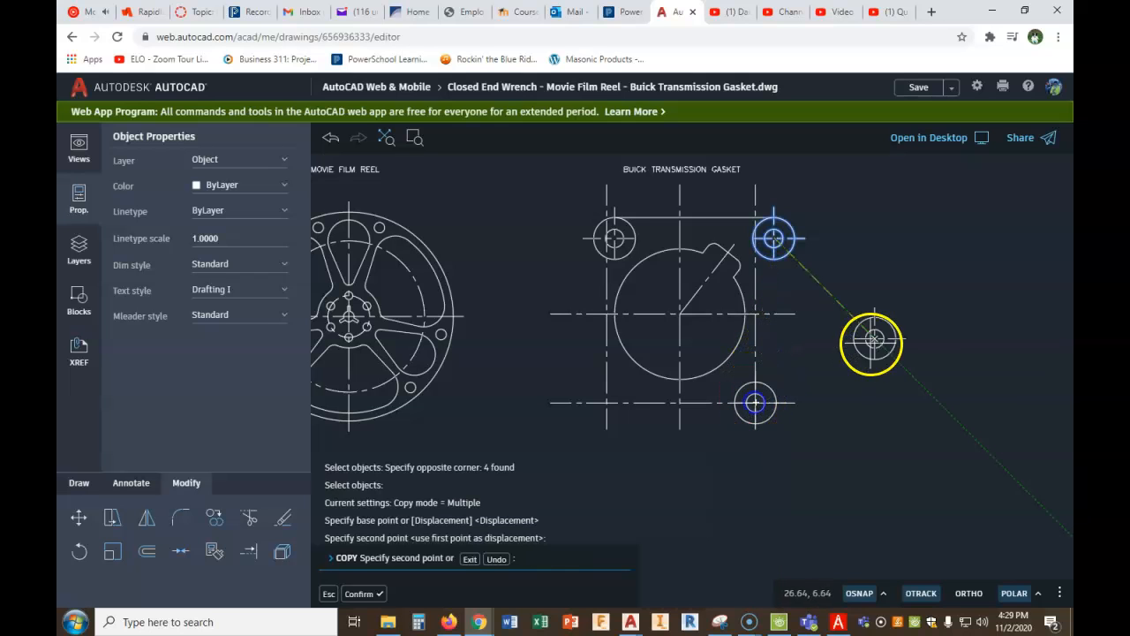
right_click(873, 340)
left_click(880, 348)
- Copy the upper left hole, its outer circle and center lines from the hole's center to the lower left center line intersection
right_click(851, 335)
left_click(867, 347)
left_click(601, 277)
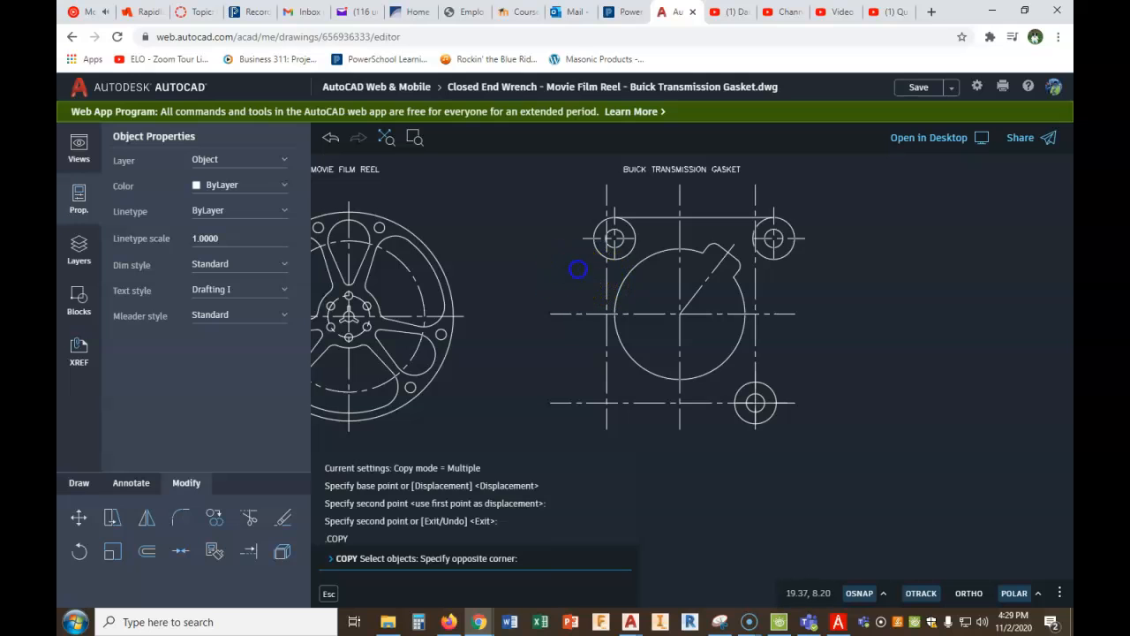
left_click(579, 269)
left_click(582, 290)
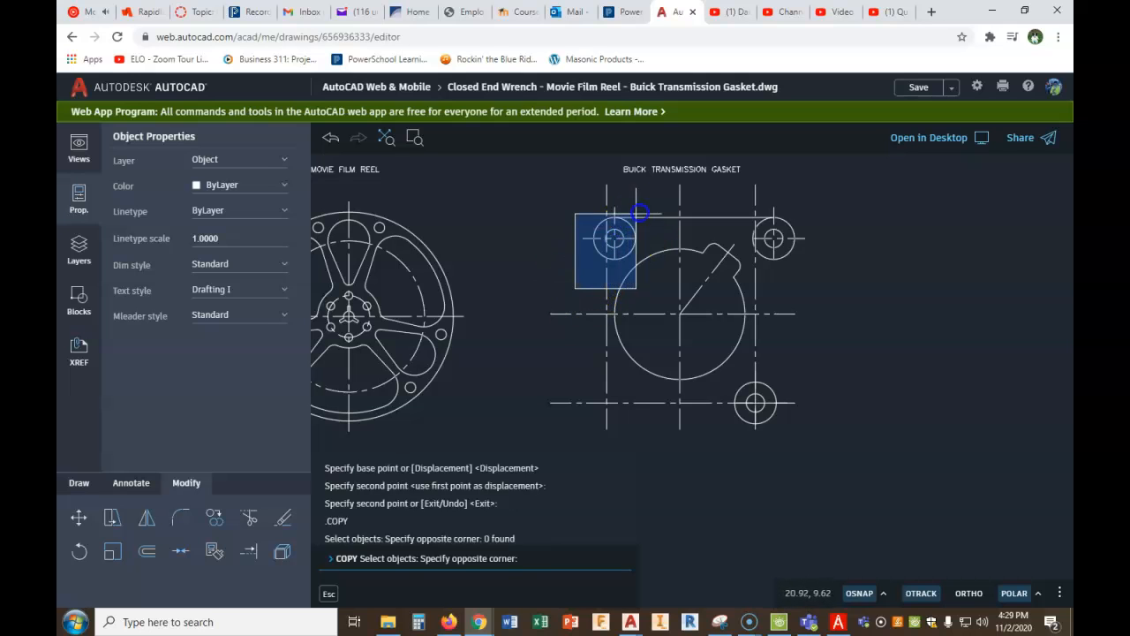
left_click(656, 200)
right_click(654, 203)
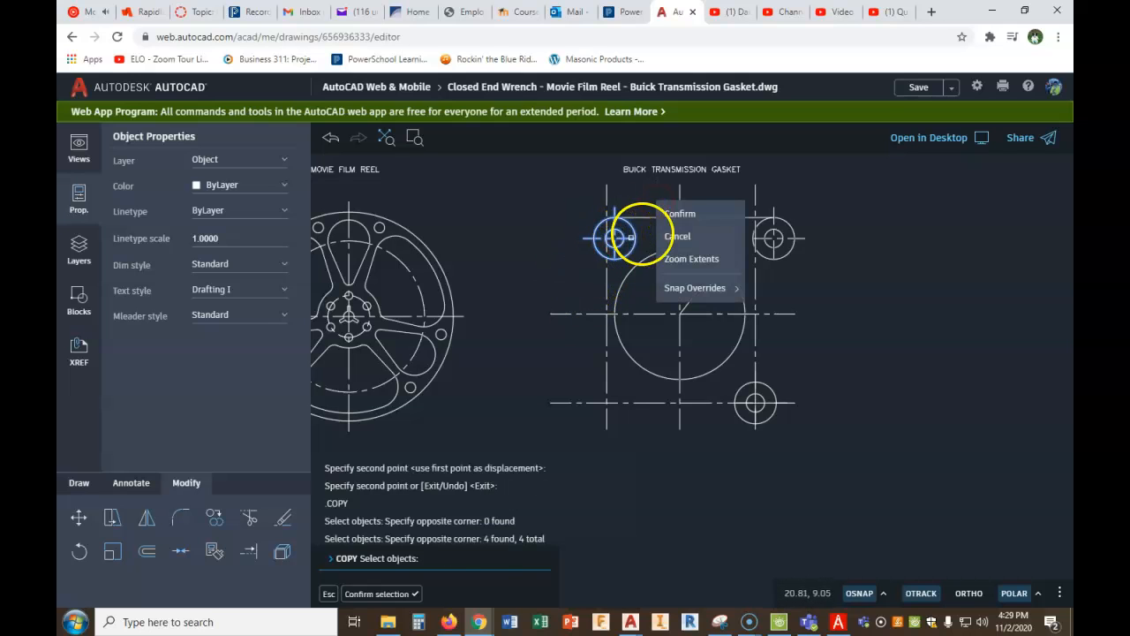
left_click(679, 214)
left_click(614, 237)
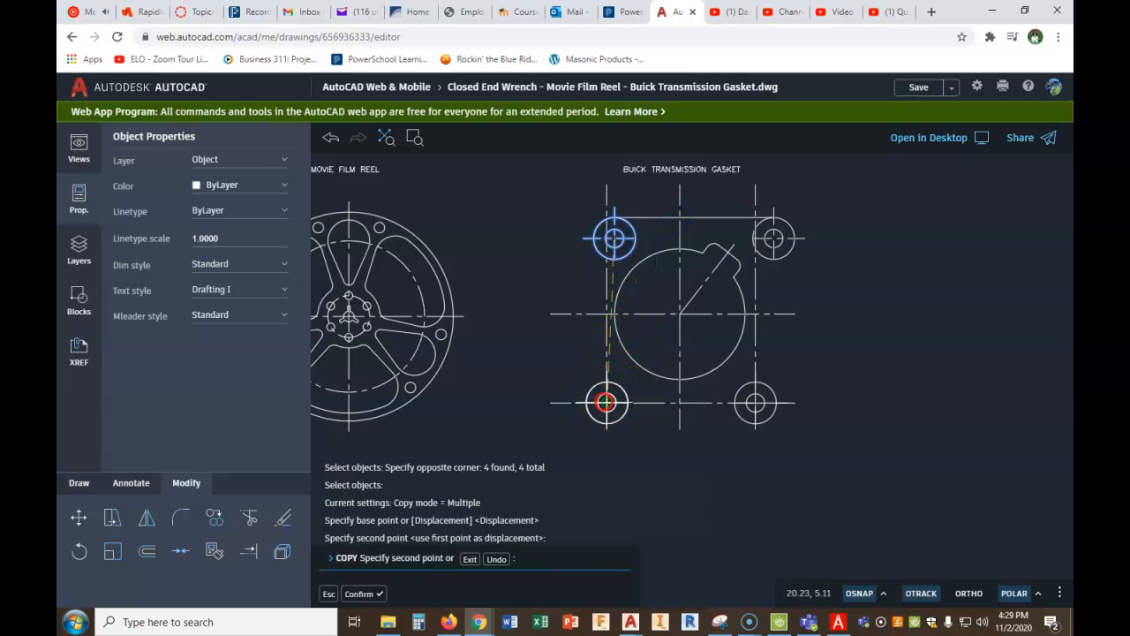
right_click(607, 404)
left_click(639, 415)
key("Escape")
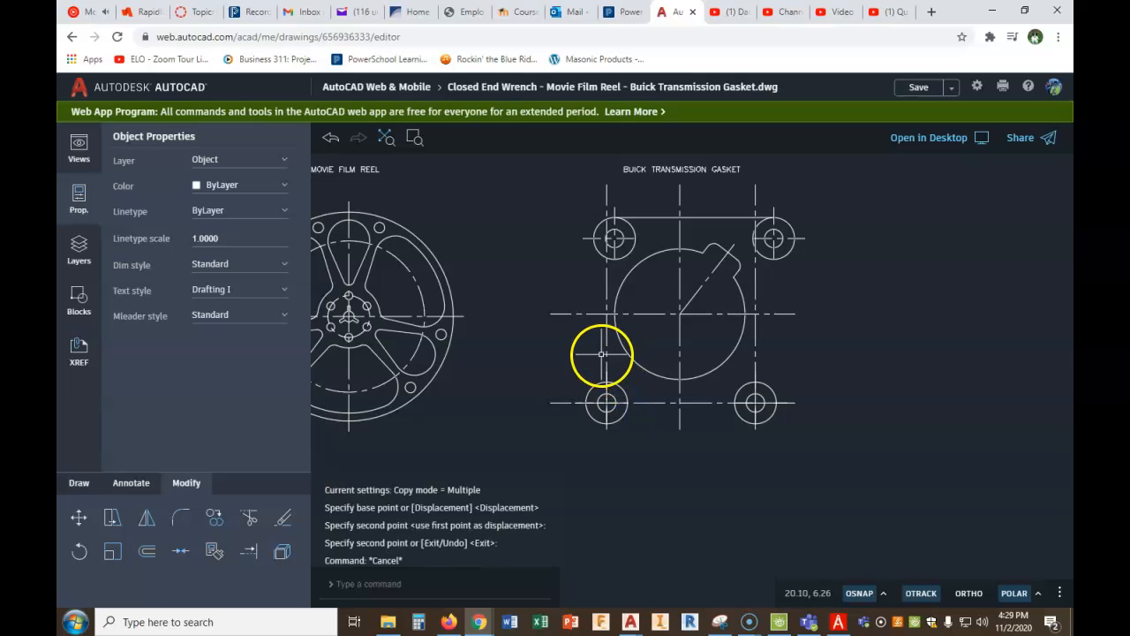
- Delete the long offset vertical center line through the lower left hole
left_click(606, 347)
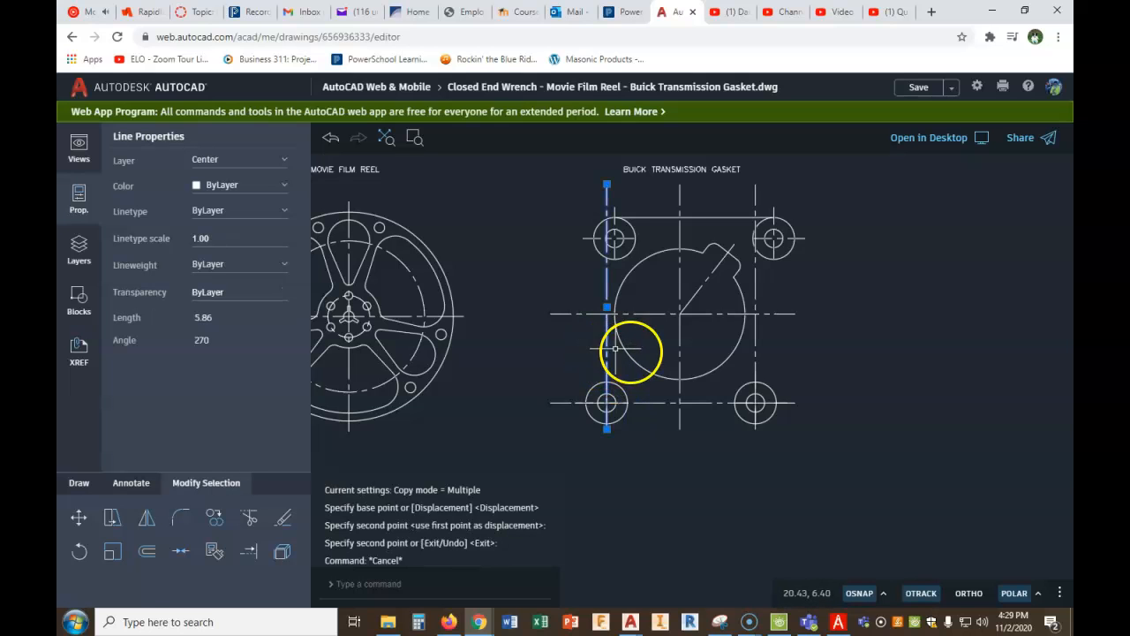
key("Delete")
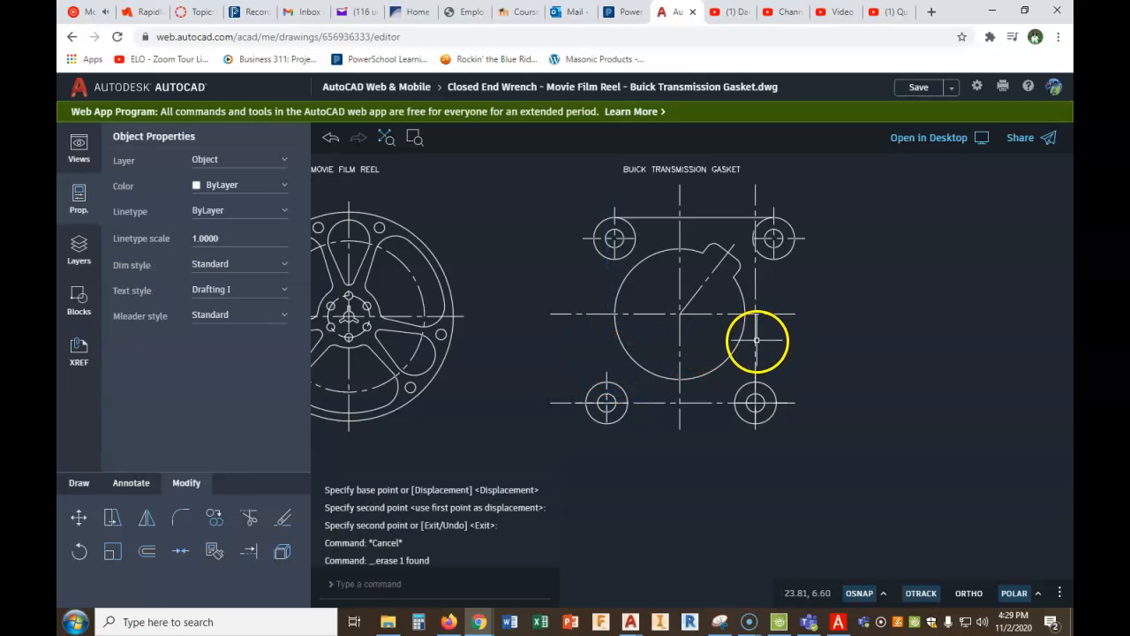
- Delete the long vertical center line through the lower right hole and the long horizontal center line through both lower holes
left_click(757, 340)
key("Delete")
left_click(691, 403)
key("Delete")
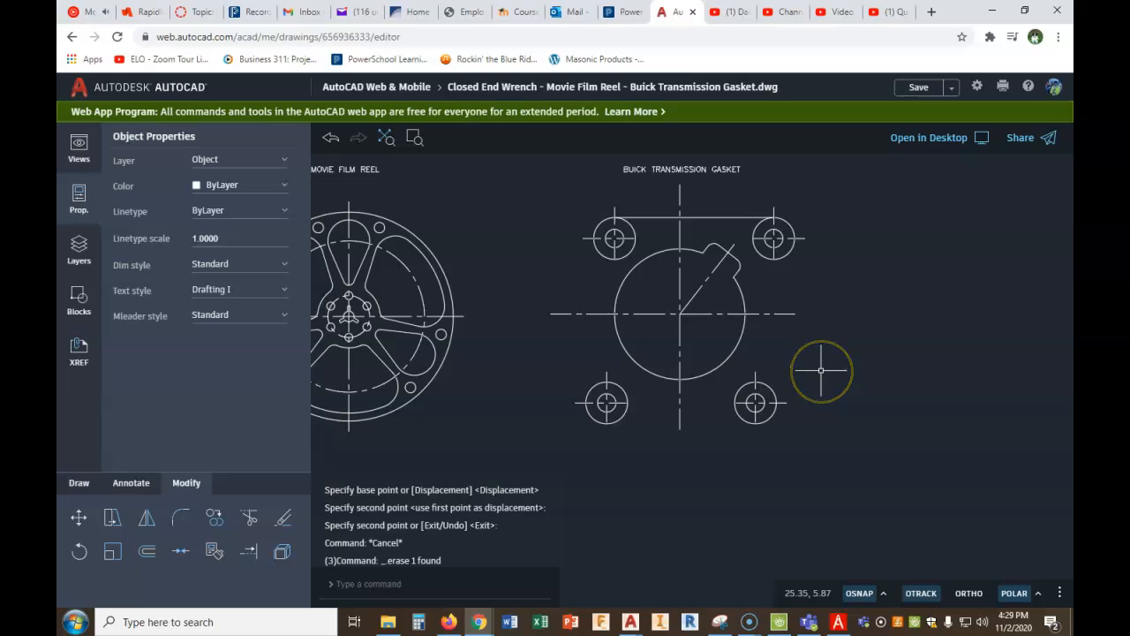
- Draw the gasket's bottom edge as a line from the bottom of the lower left outer circle to the bottom of the lower right one
left_click(74, 482)
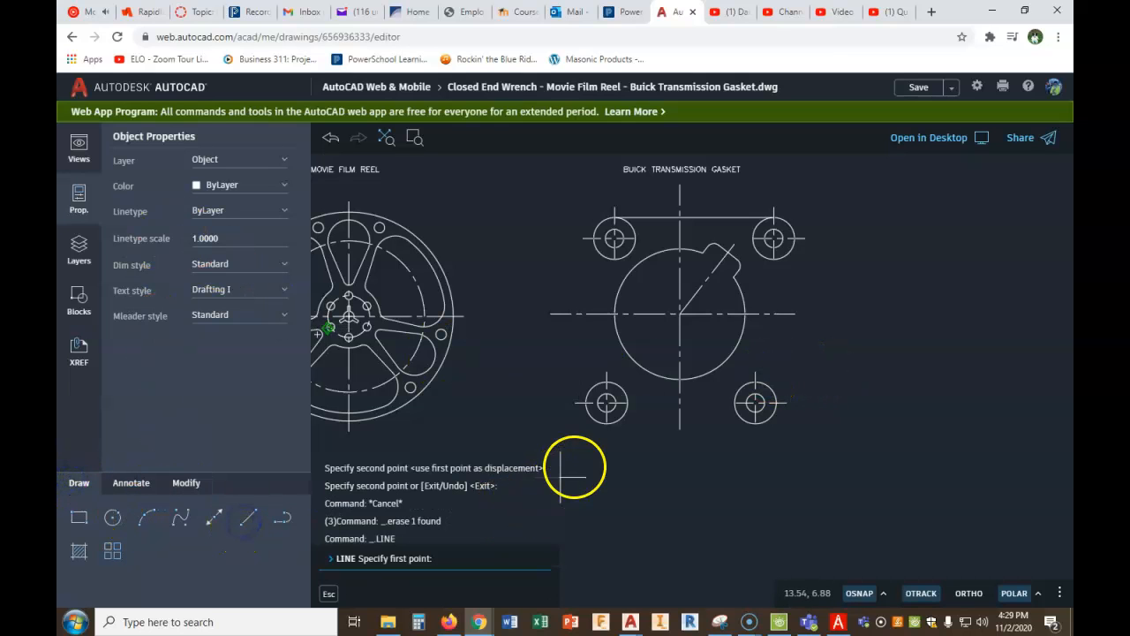
left_click(607, 424)
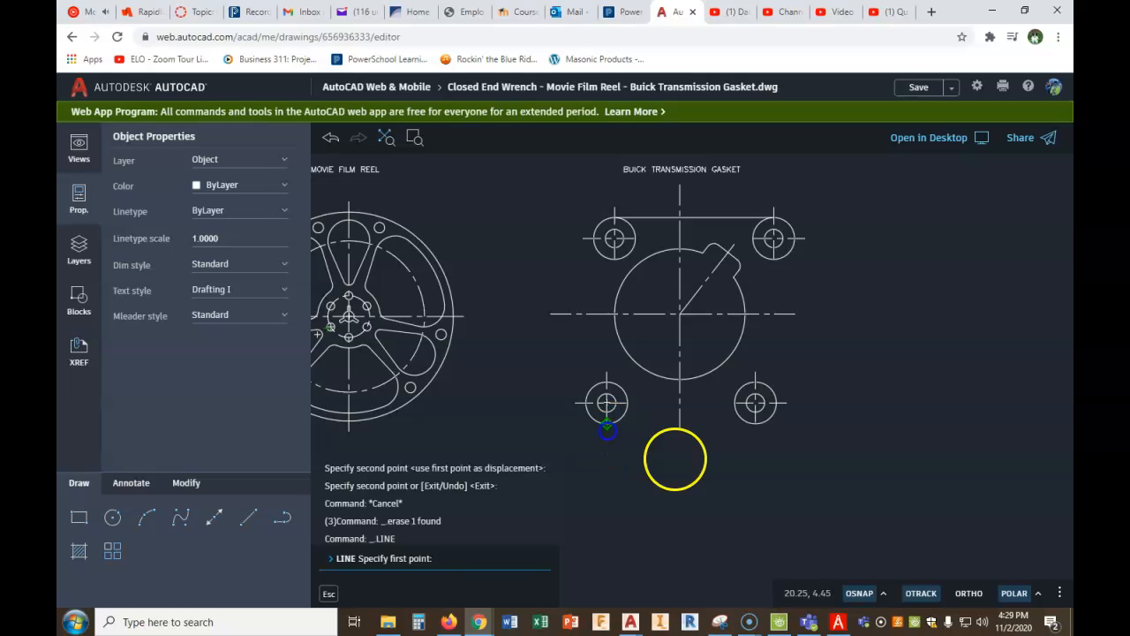
left_click(757, 425)
right_click(785, 447)
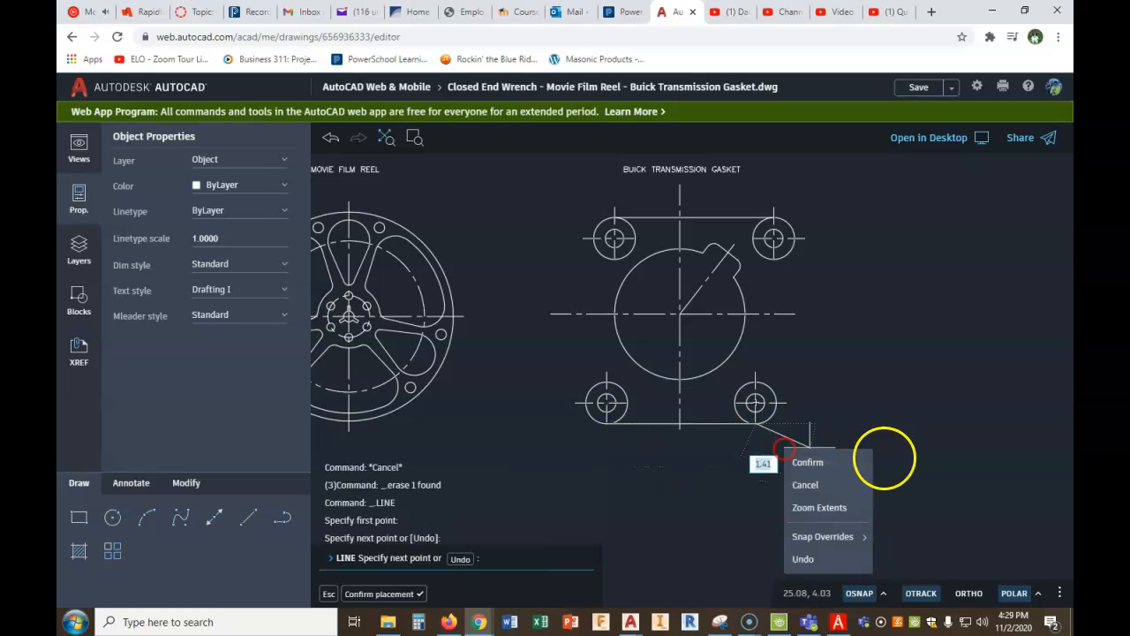
left_click(834, 465)
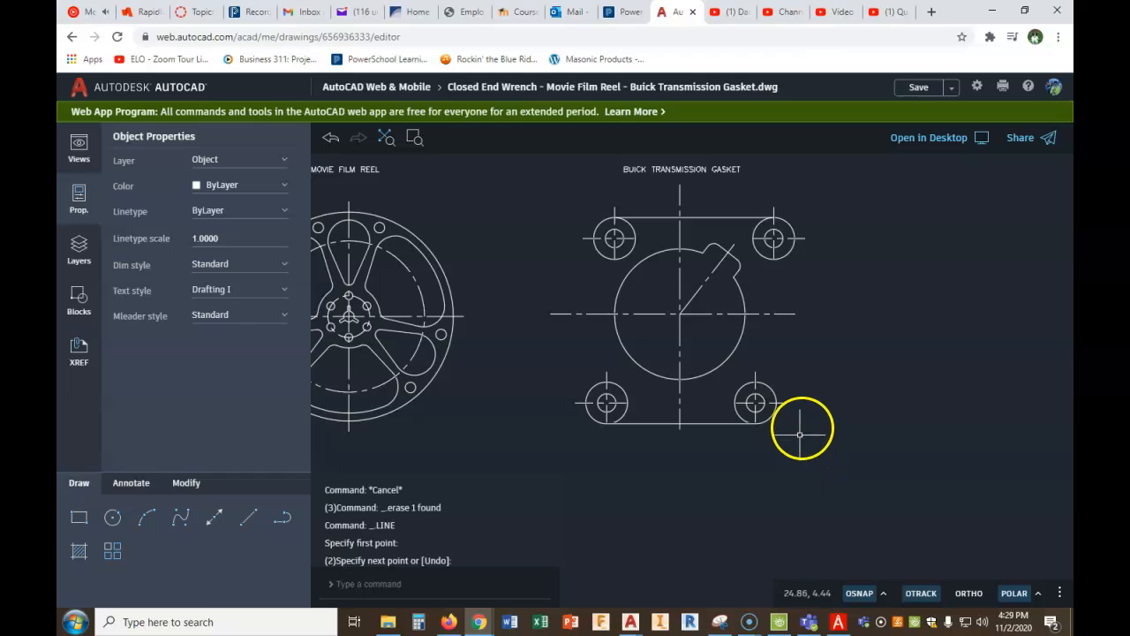
- Switch to PDF Architect to check the Buick transmission gasket figure
left_click(838, 622)
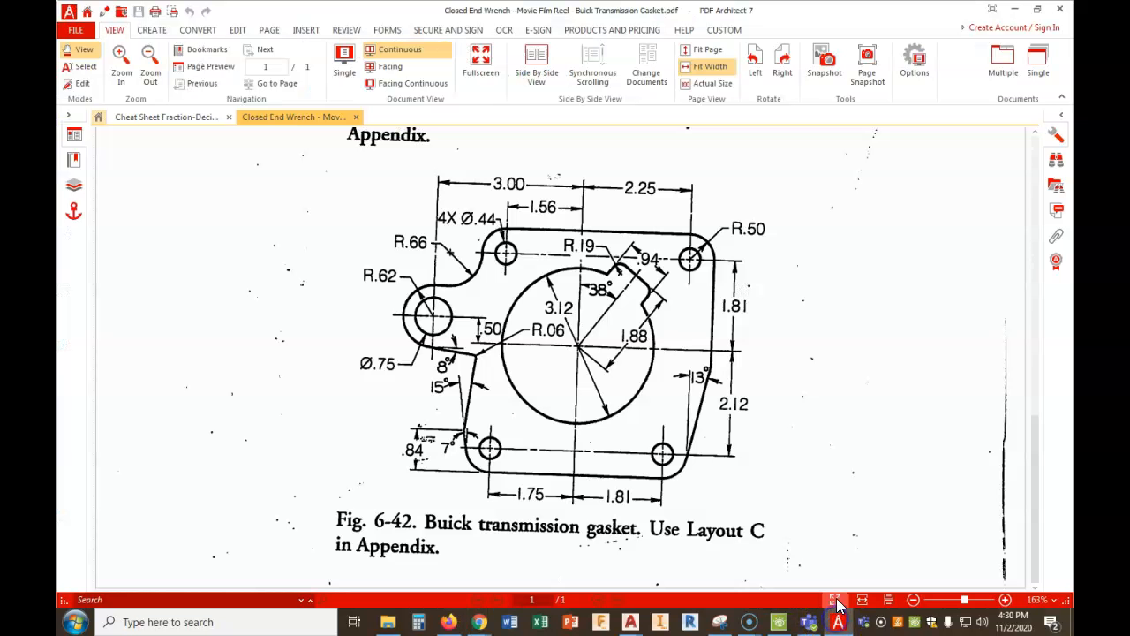
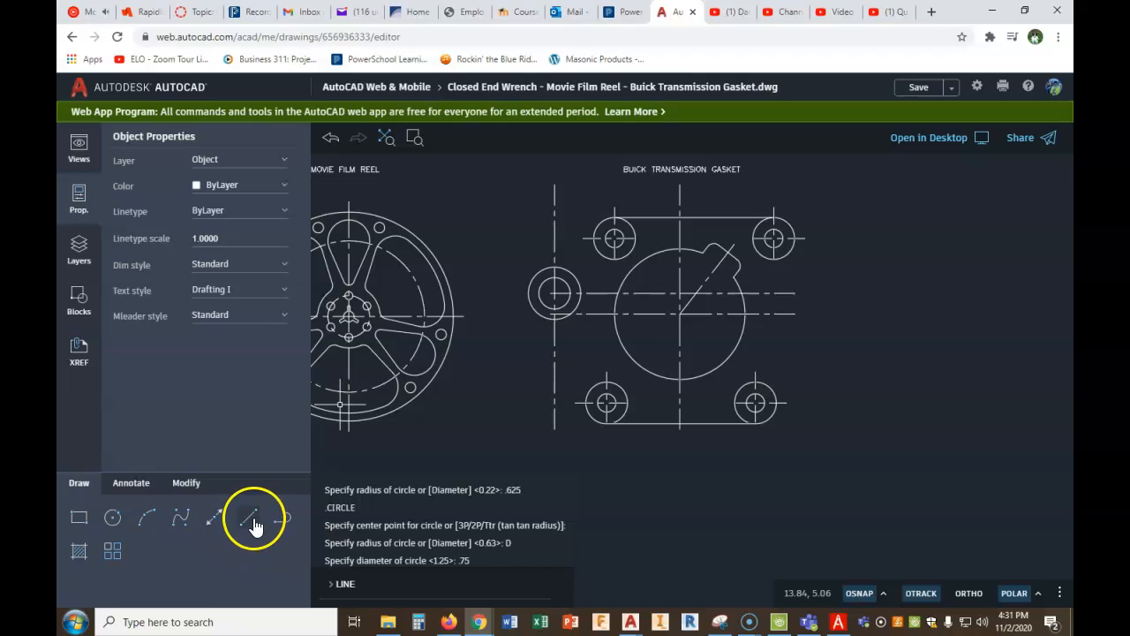
- Draw a short horizontal line from the top of the left hole's outer circle towards the upper left hole
left_click(253, 525)
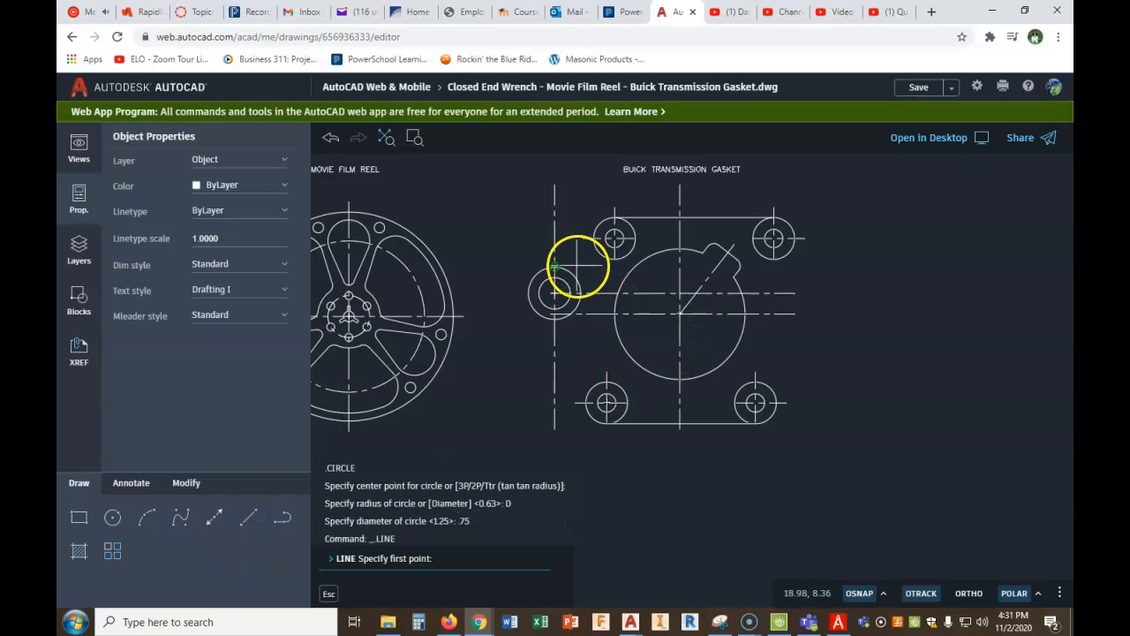
left_click(553, 267)
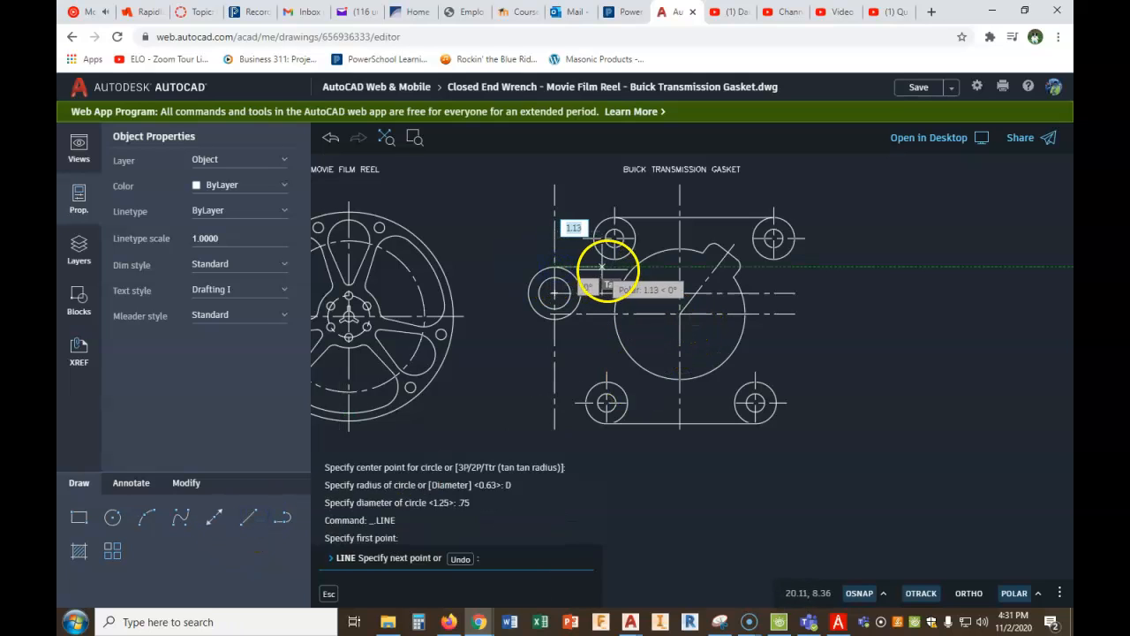
left_click(610, 270)
right_click(610, 269)
left_click(644, 277)
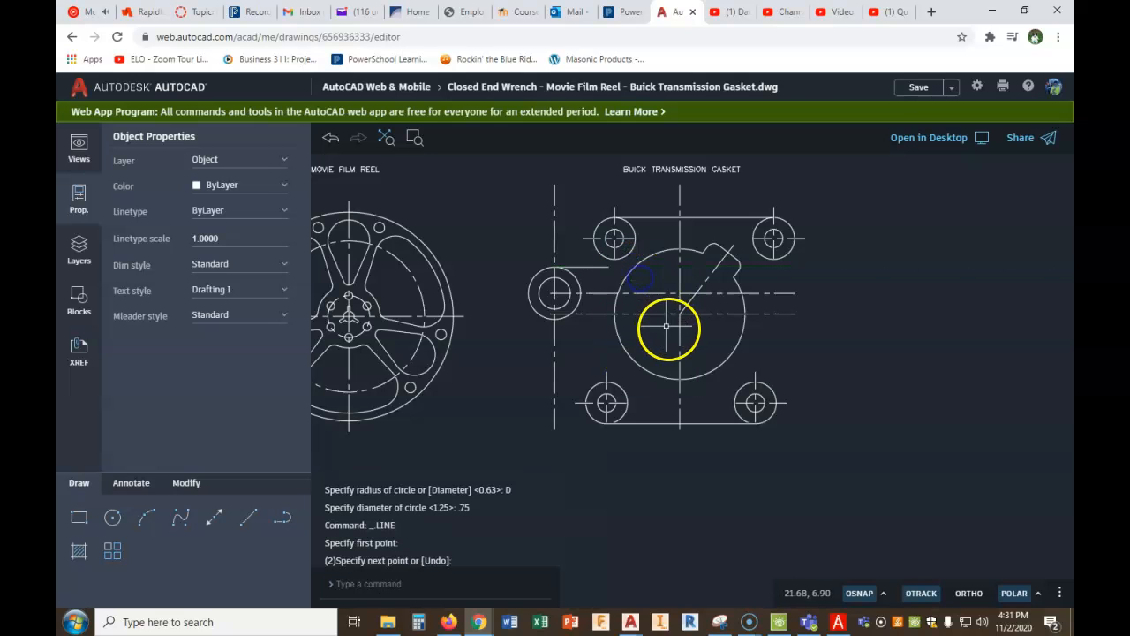
- Switch to PDF Architect to check the gasket's R.66 radius and its equivalent in the fraction-decimal cheat sheet, and return to the AutoCAD drawing
left_click(838, 621)
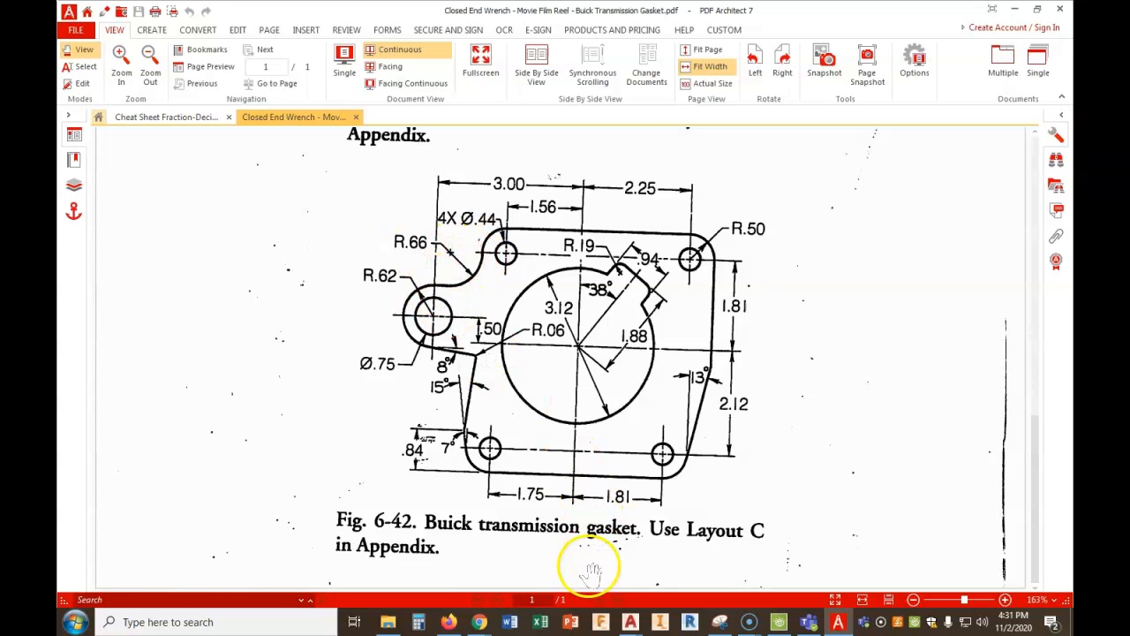
mouse_move(479, 623)
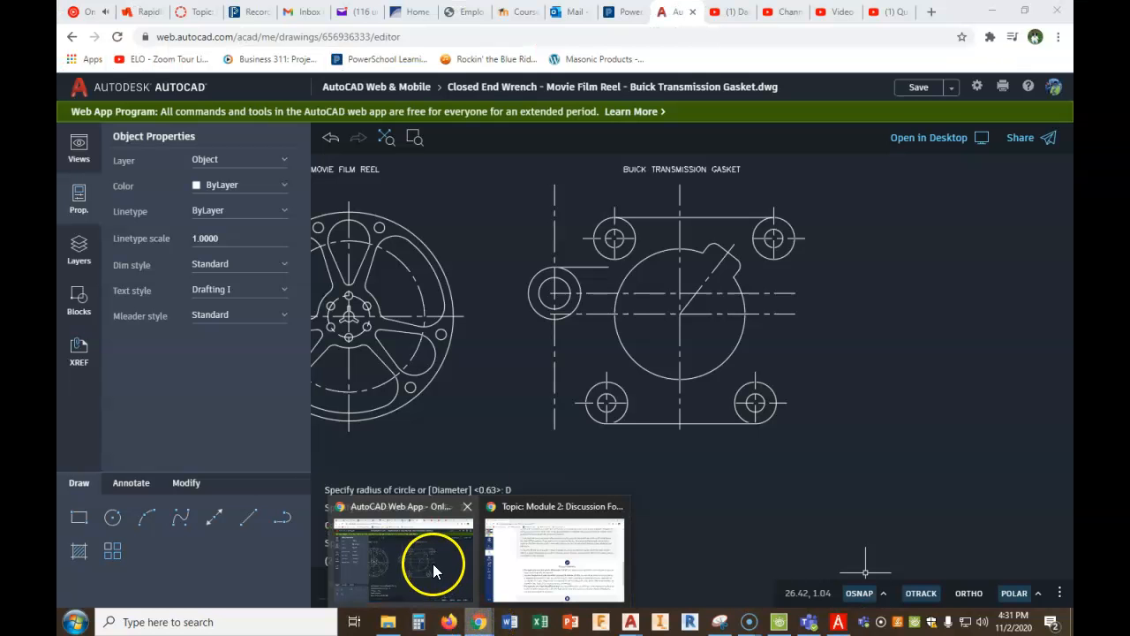
left_click(433, 563)
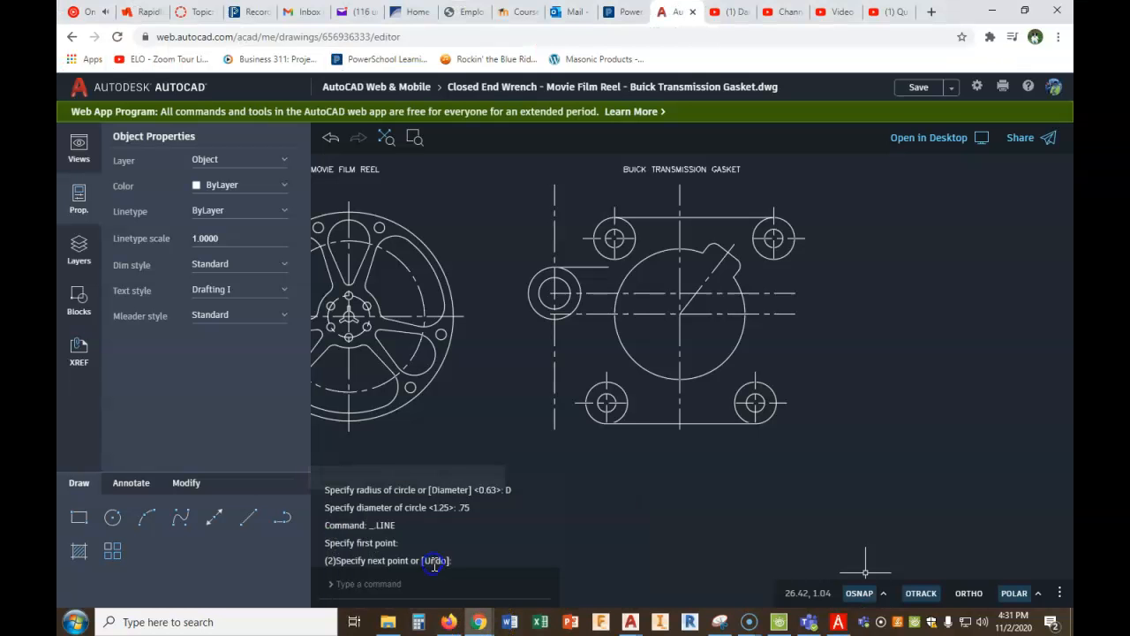
left_click(837, 623)
left_click(201, 115)
scroll(1005, 323, "up", 4)
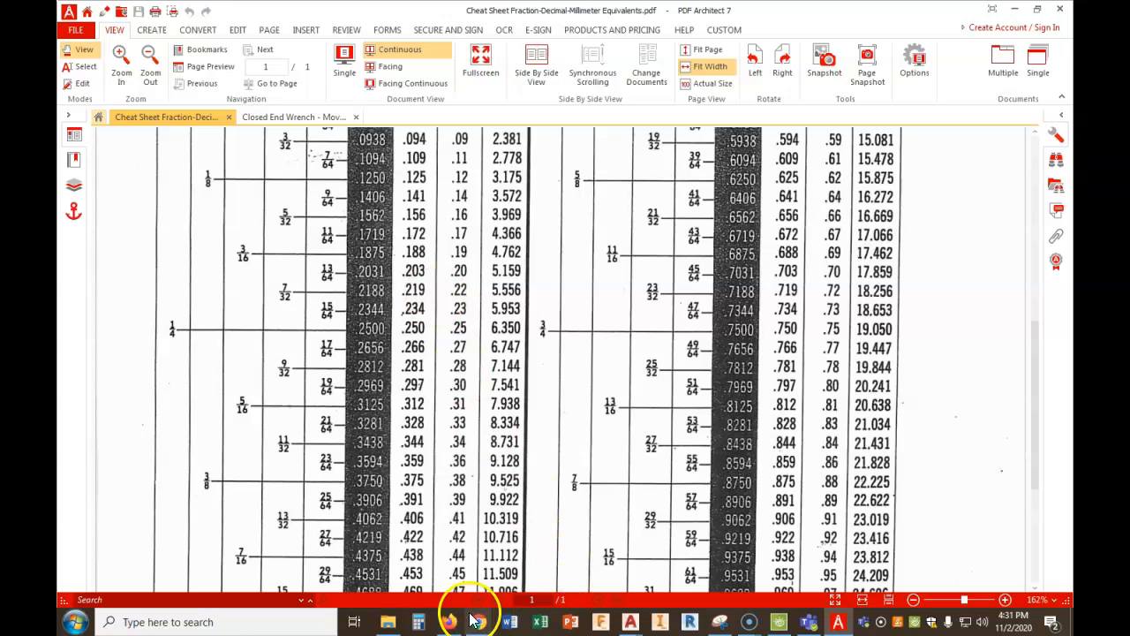
mouse_move(480, 625)
left_click(422, 586)
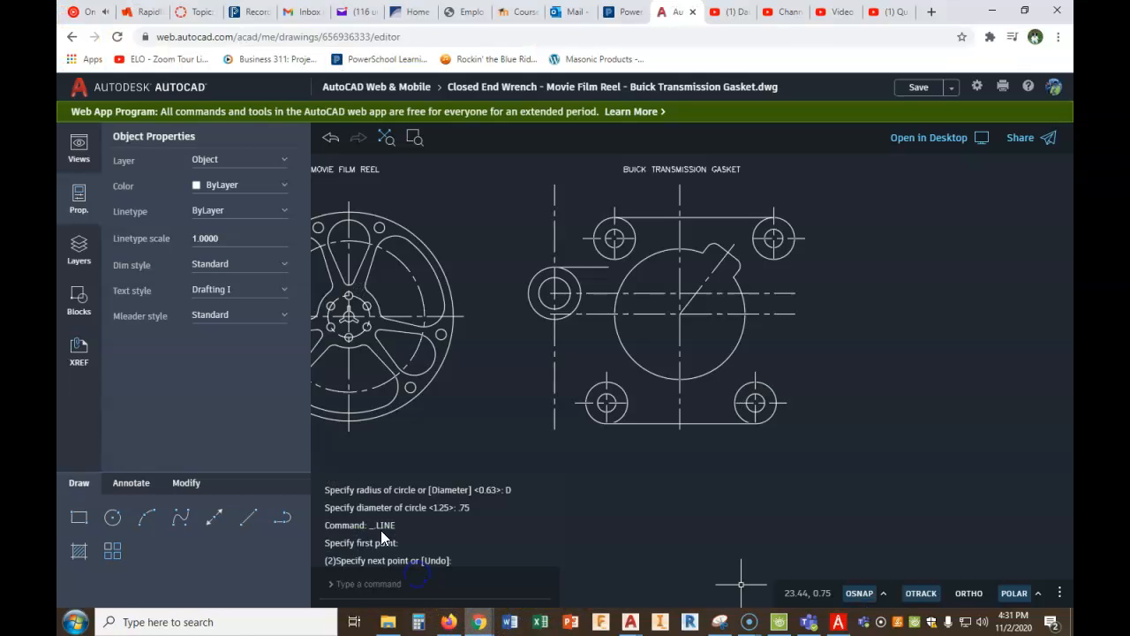
- Draw a circle of radius 21/32 tangent to the upper left hole's outer circle and the short horizontal line
left_click(113, 520)
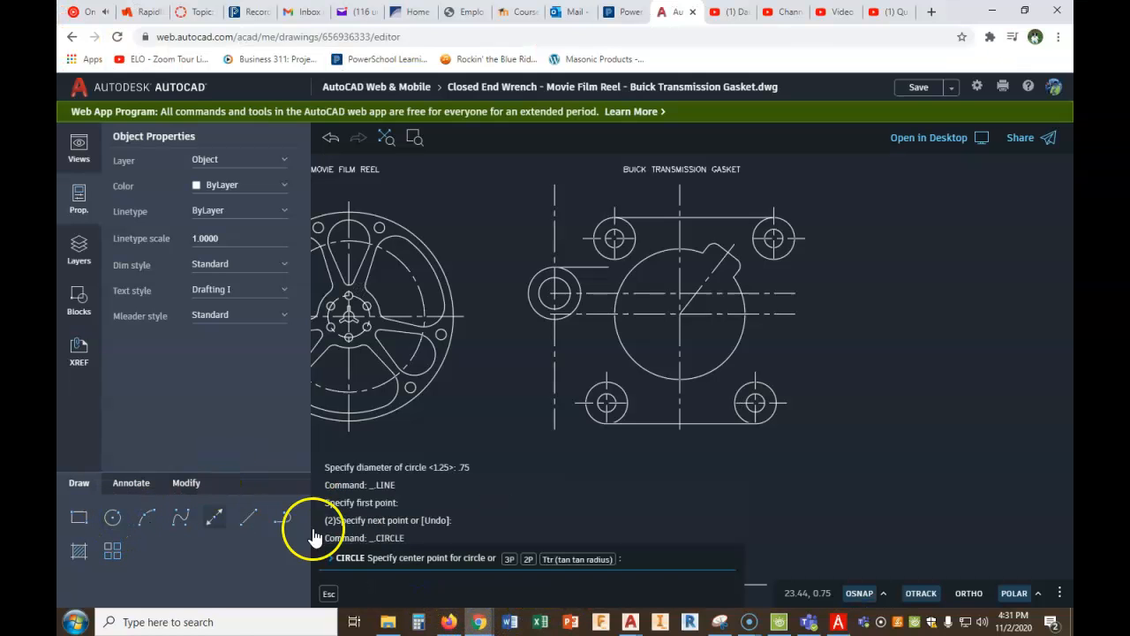
left_click(592, 562)
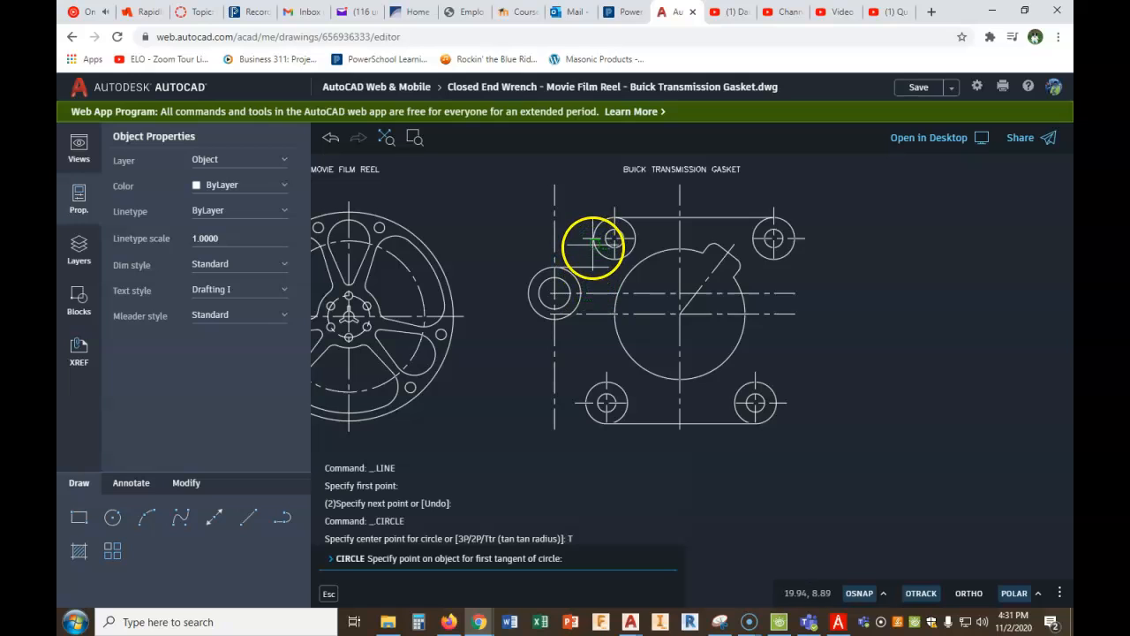
left_click(592, 245)
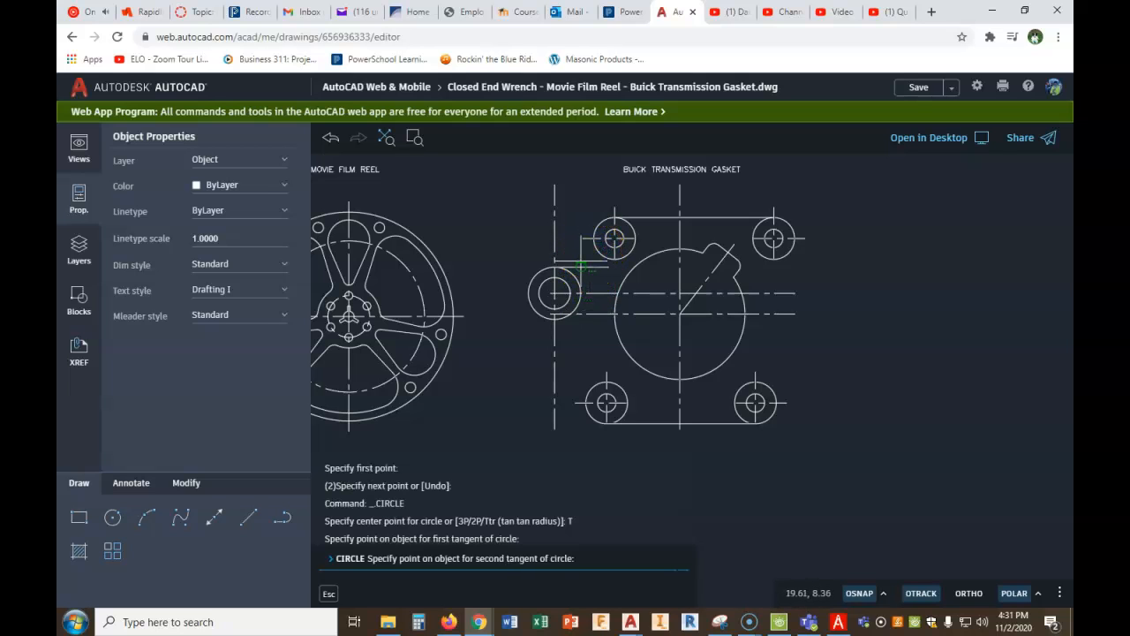
left_click(579, 262)
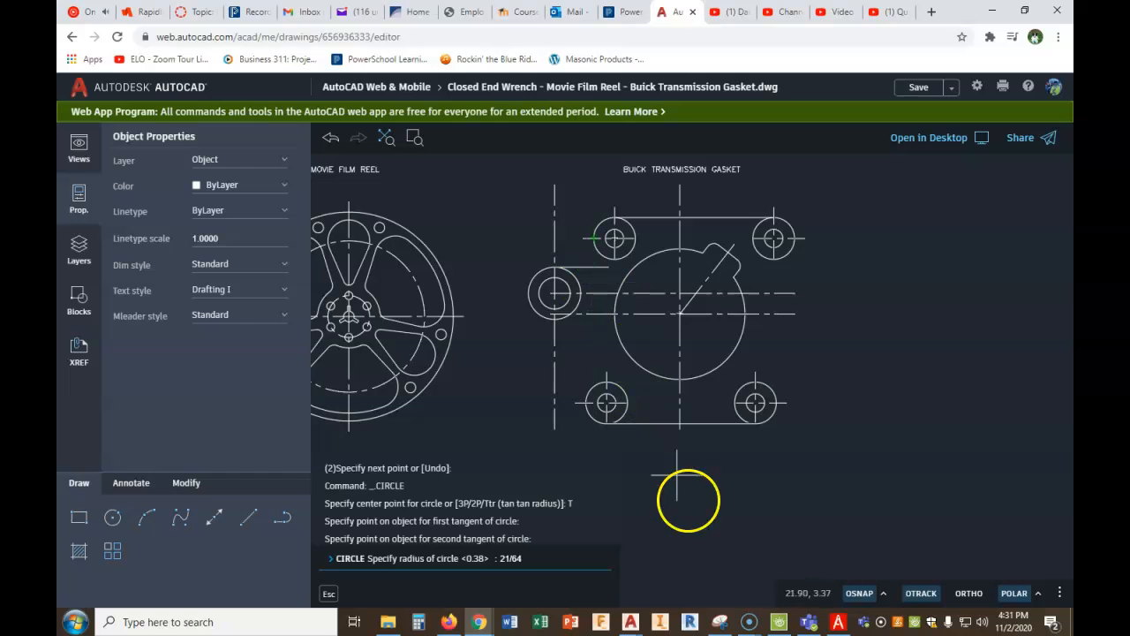
left_click(838, 622)
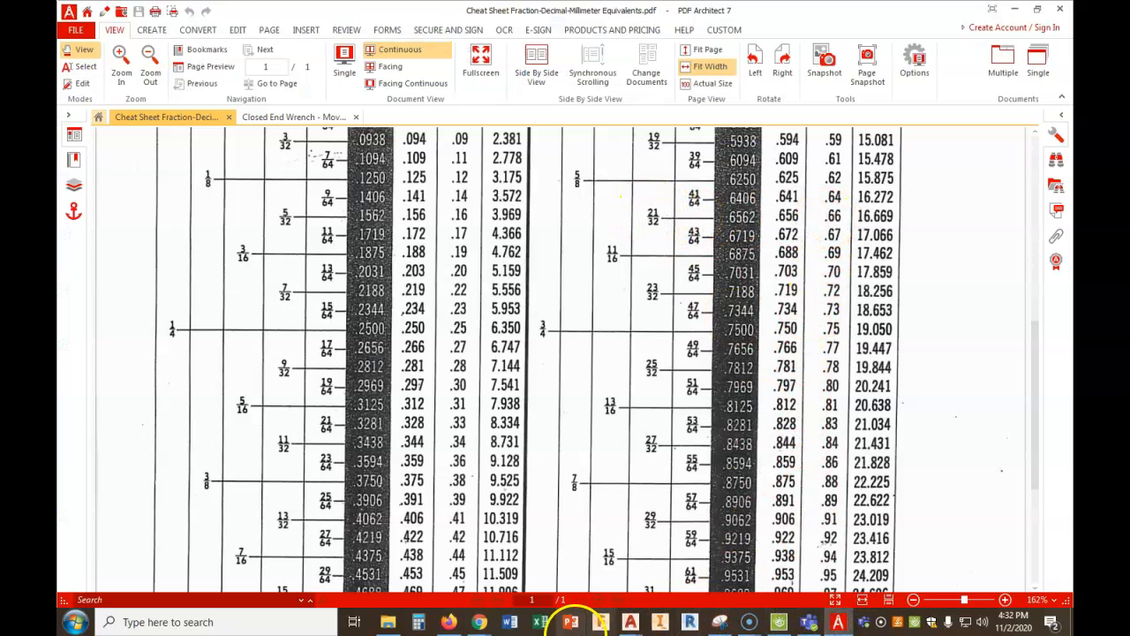
left_click(479, 621)
left_click(440, 581)
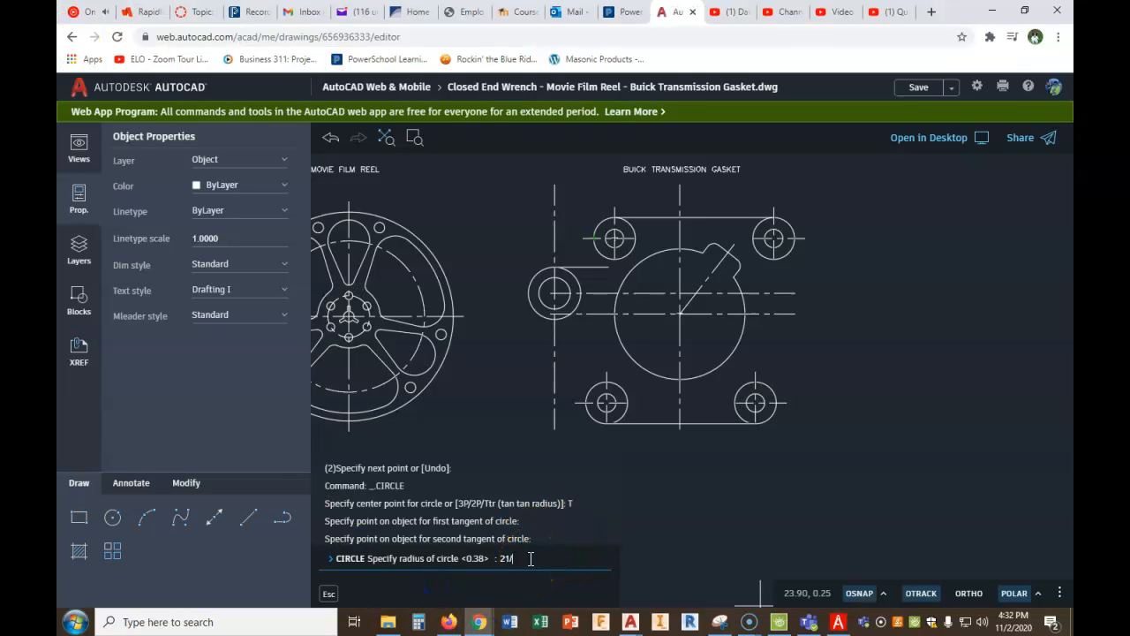
key("Return")
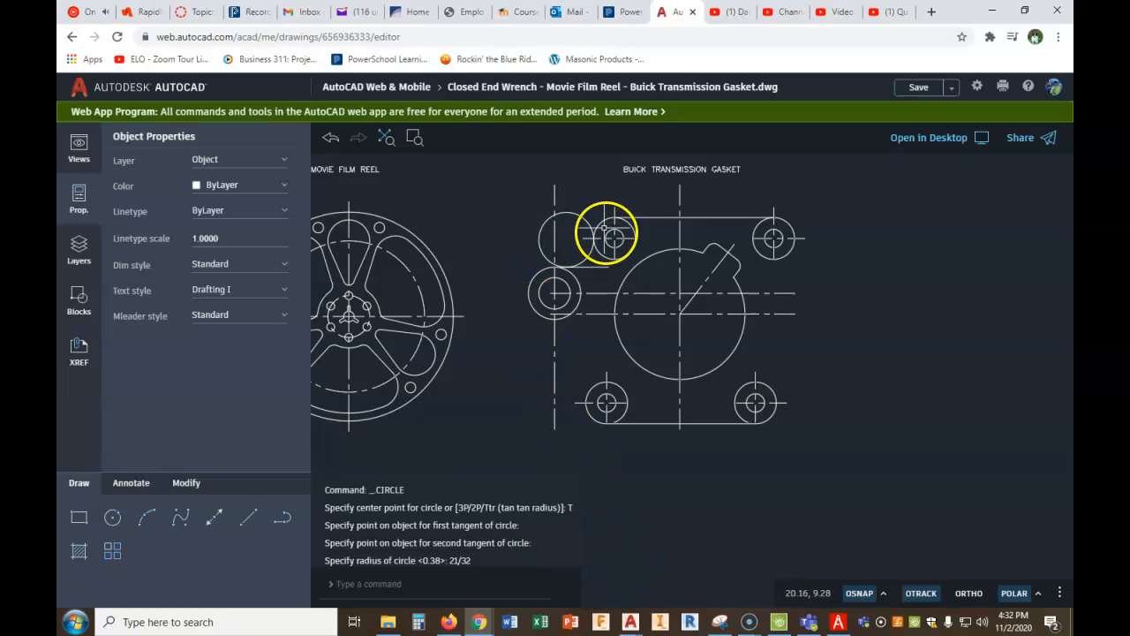
- Trim away the left and upper parts of the tangent circle, keeping only the concave arc between the line and the upper left outer circle
scroll(583, 270, "up", 3)
scroll(527, 272, "up", 3)
scroll(526, 272, "up", 1)
scroll(601, 239, "up", 1)
scroll(669, 258, "down", 2)
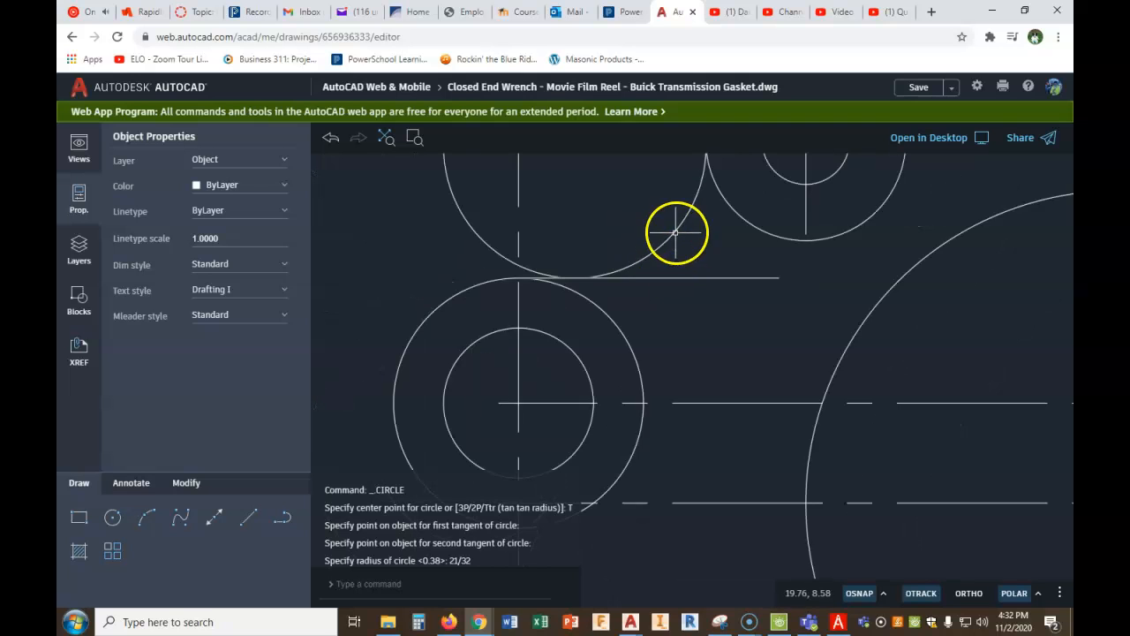
middle_click_drag(671, 241, 670, 427)
left_click(176, 493)
left_click(249, 518)
left_click(458, 262)
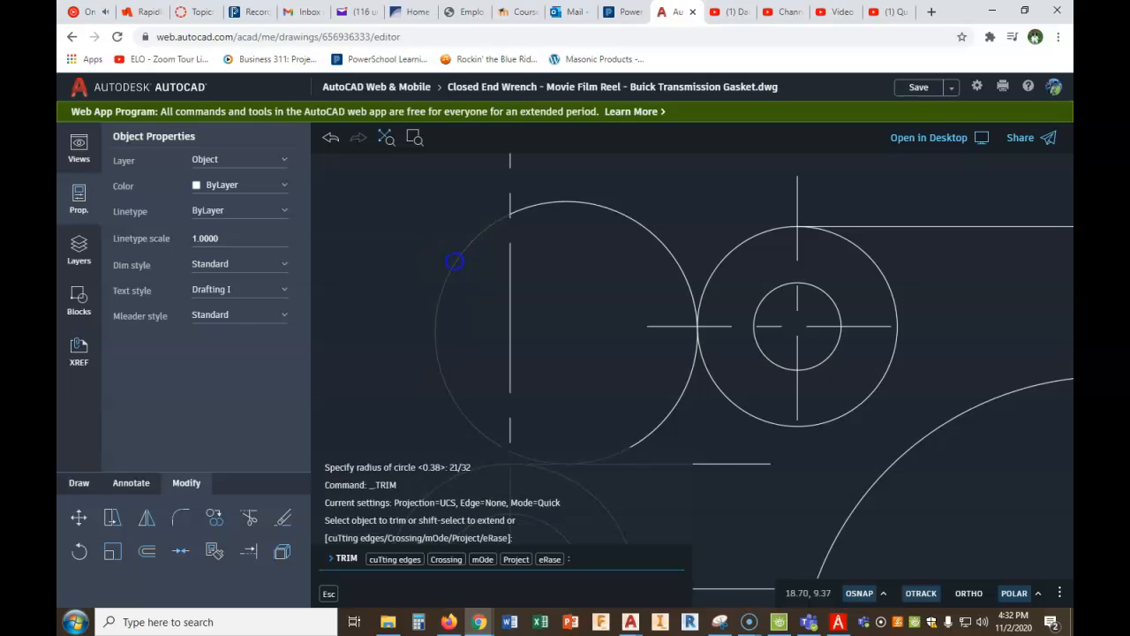
left_click(550, 201)
- Trim the short horizontal line's excess beyond its tangent point with the concave arc
middle_click_drag(638, 487, 641, 321)
scroll(579, 334, "up", 5)
scroll(578, 334, "up", 2)
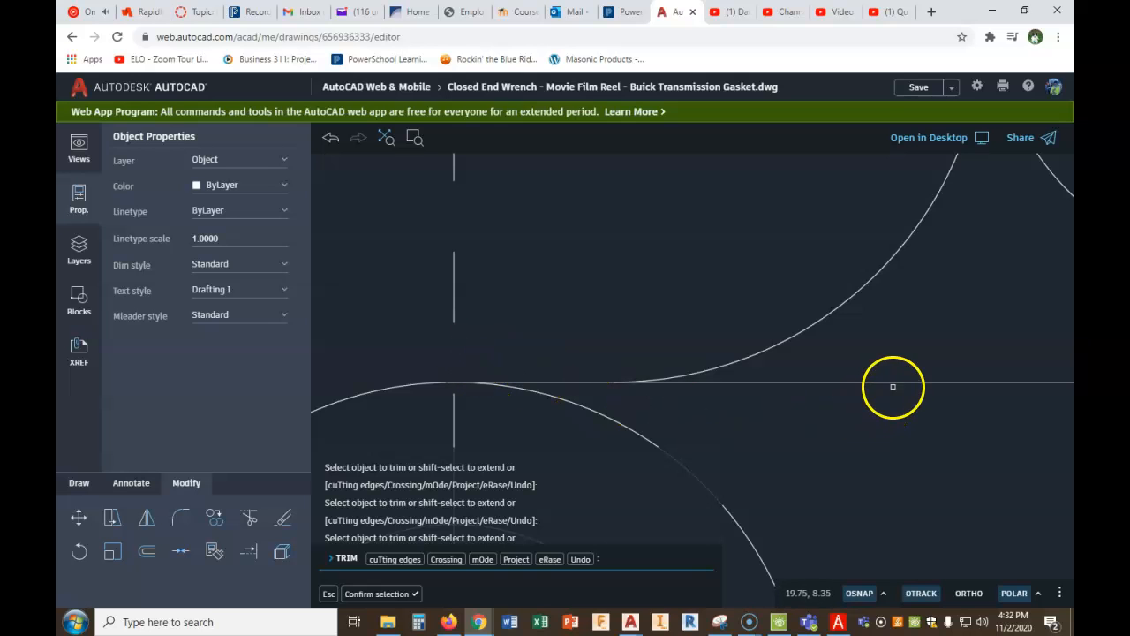
scroll(891, 393, "down", 4)
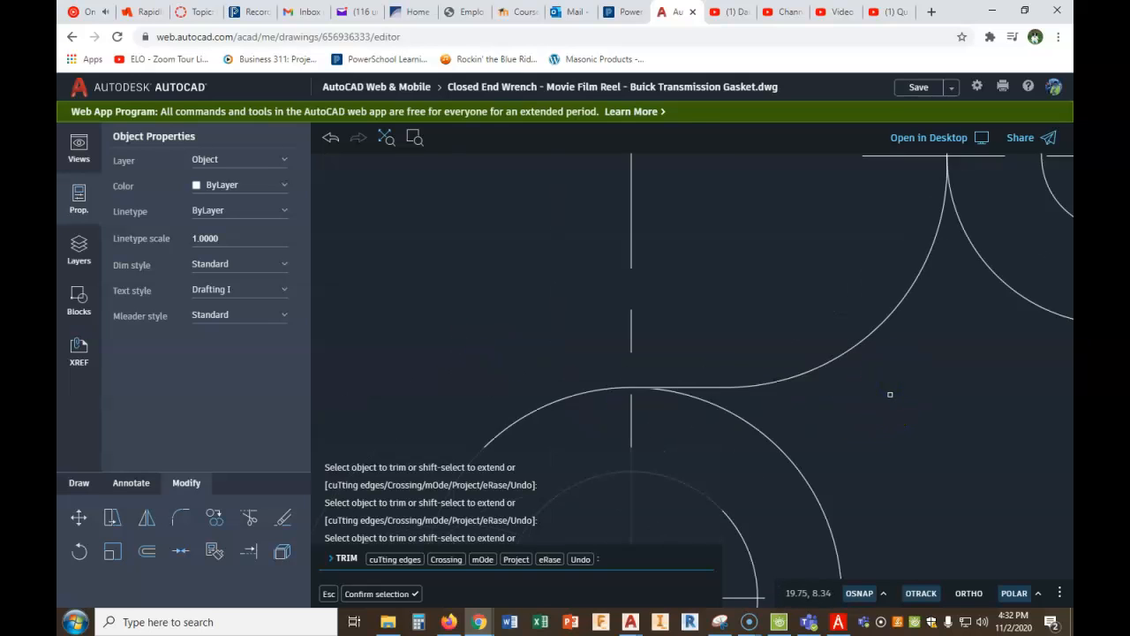
- Trim the inner portion of the upper left hole's outer circle between the top edge and the concave arc
middle_click_drag(934, 398, 802, 350)
scroll(802, 351, "down", 3)
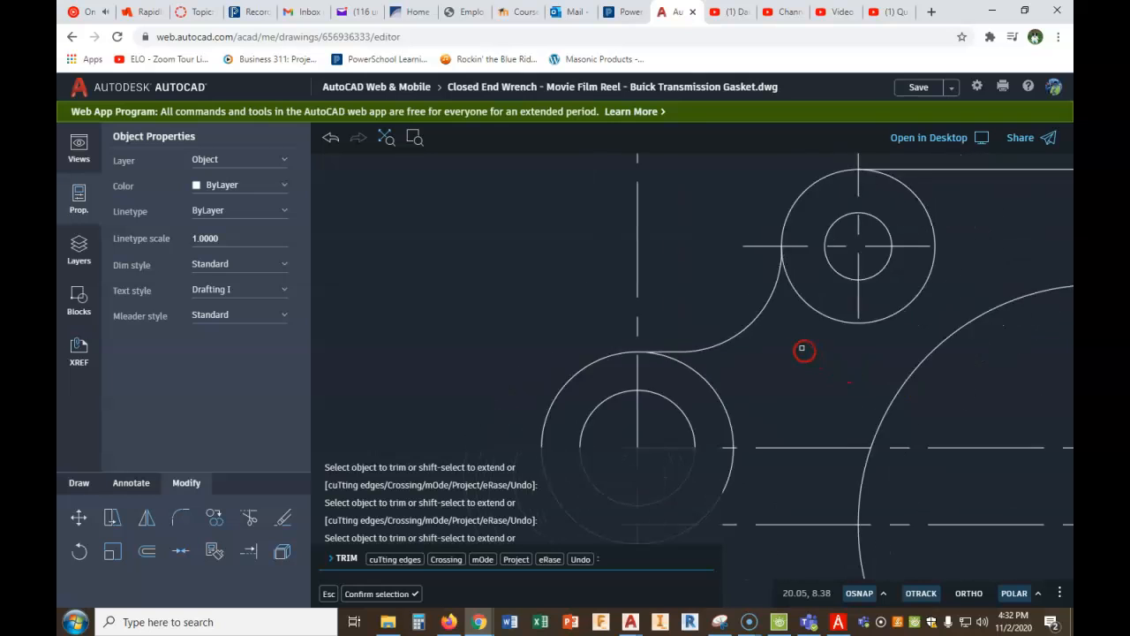
scroll(862, 364, "down", 2)
middle_click_drag(911, 363, 790, 352)
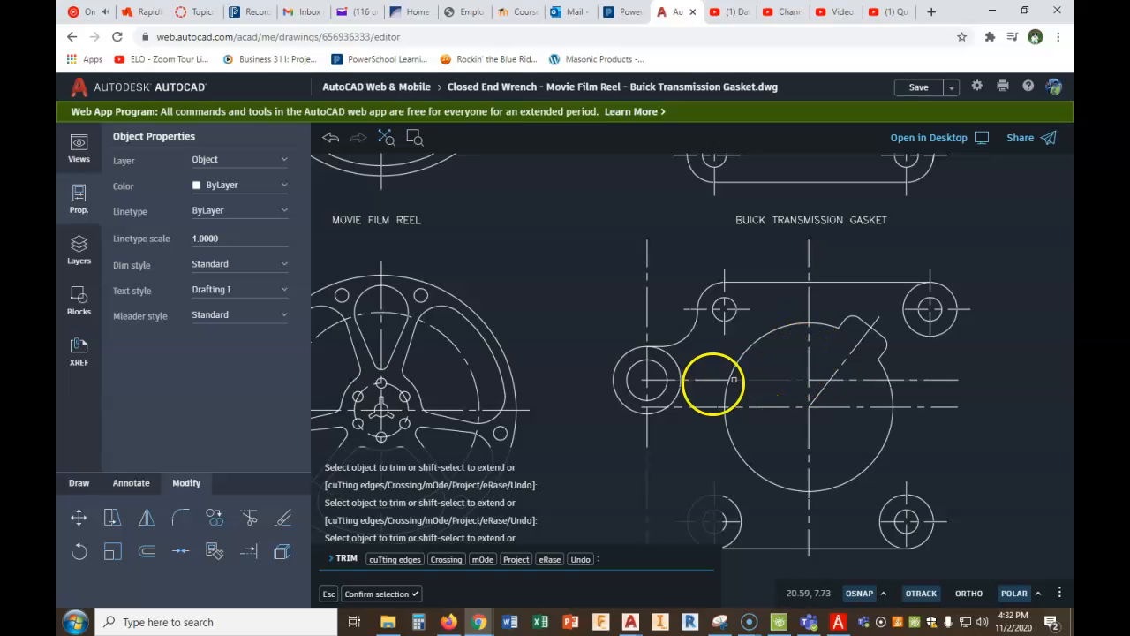
right_click(574, 307)
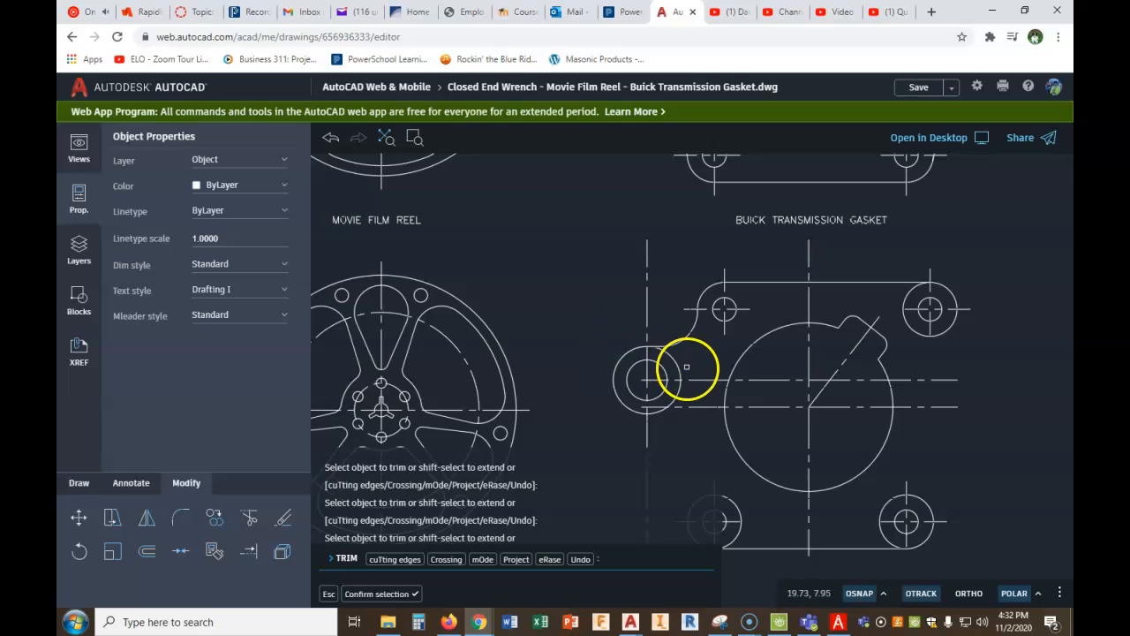
left_click(383, 601)
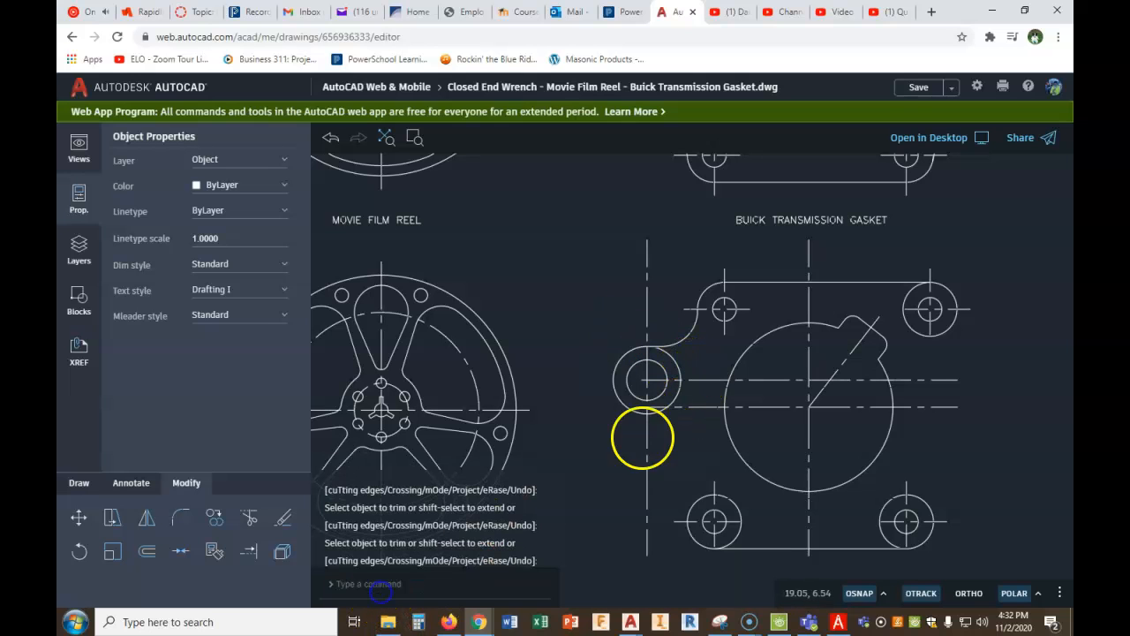
- Delete the long horizontal center line running through the left hole
left_click(698, 380)
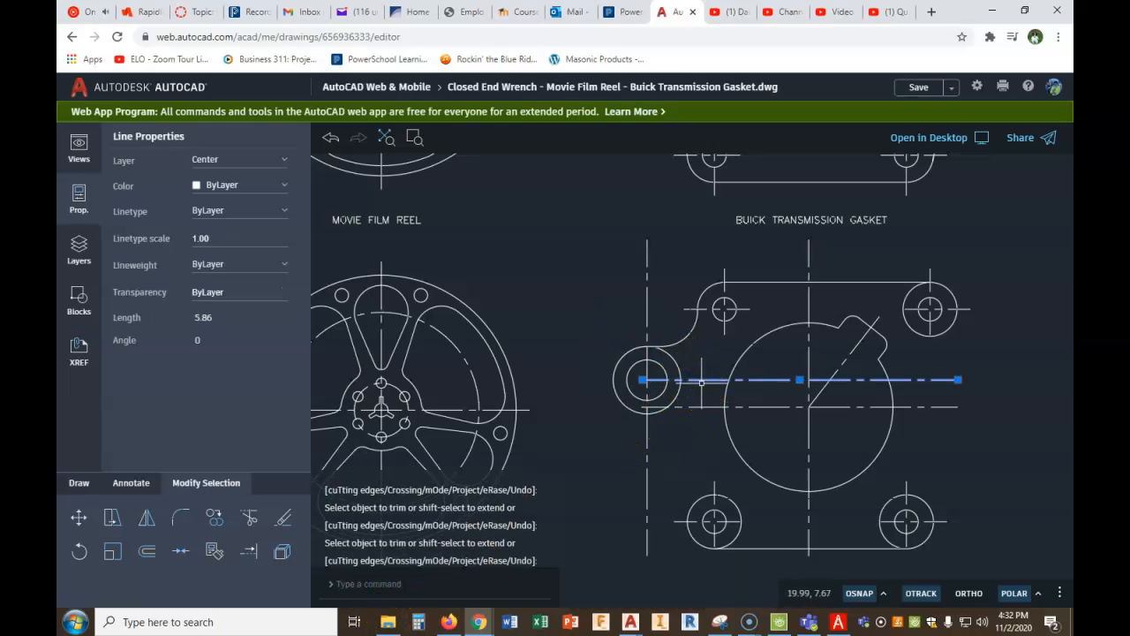
key("Delete")
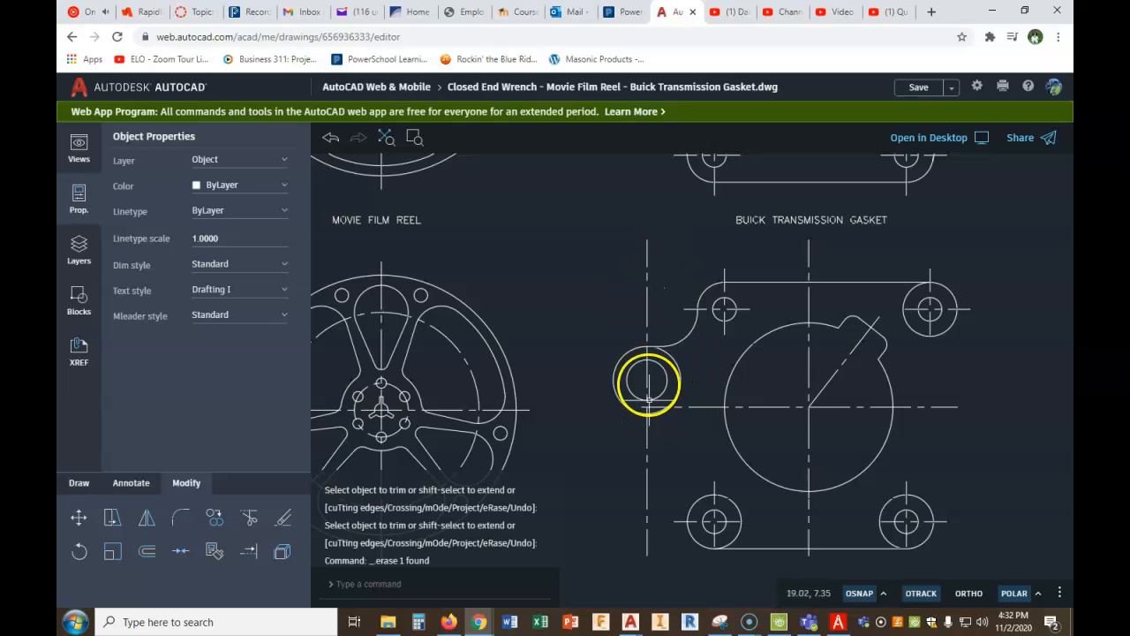
- Offset the left hole's outer circle outward by .25 as a boundary for its center lines
left_click(146, 553)
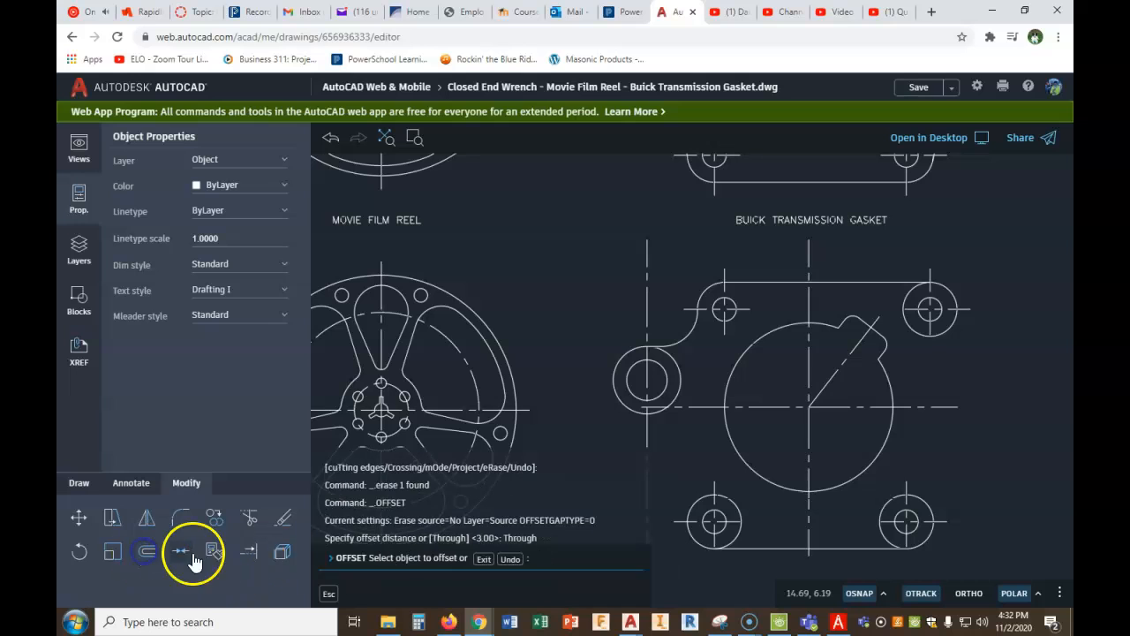
left_click(485, 559)
right_click(562, 461)
left_click(574, 468)
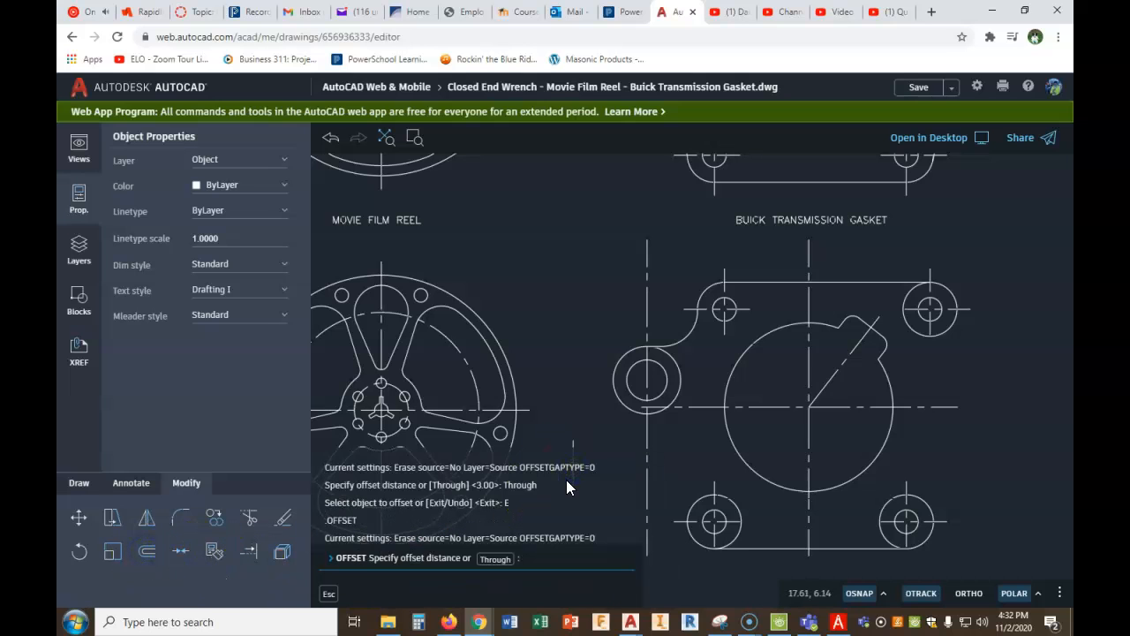
type(".25")
key("Return")
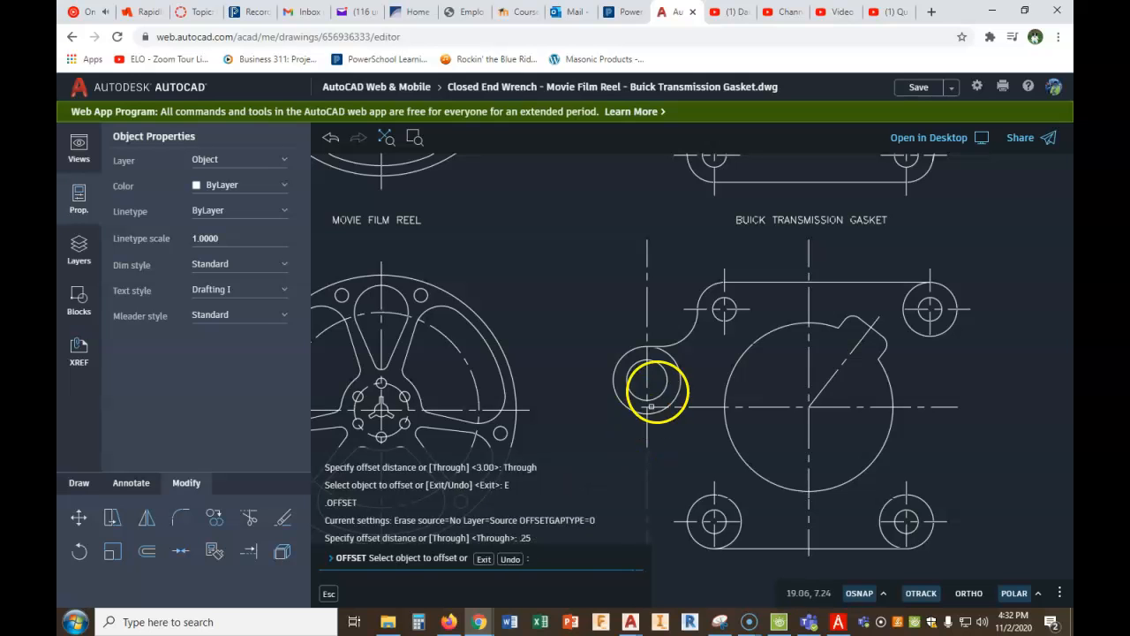
left_click(626, 354)
left_click(611, 333)
right_click(610, 333)
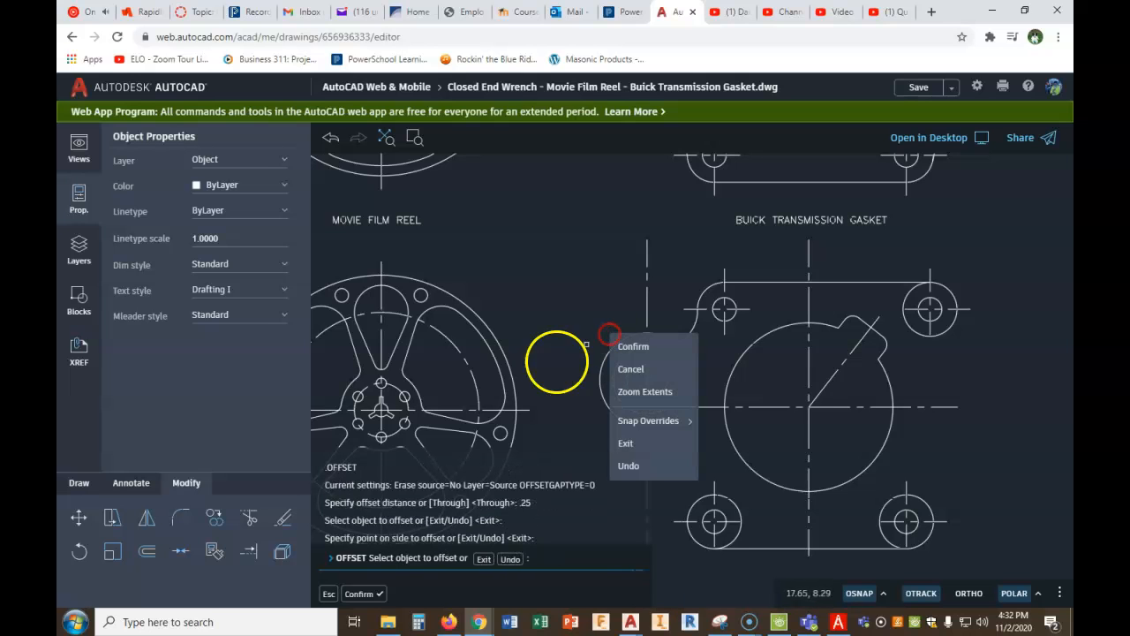
- Trim the left hole's vertical center line to the offset circle and delete that circle
left_click(250, 520)
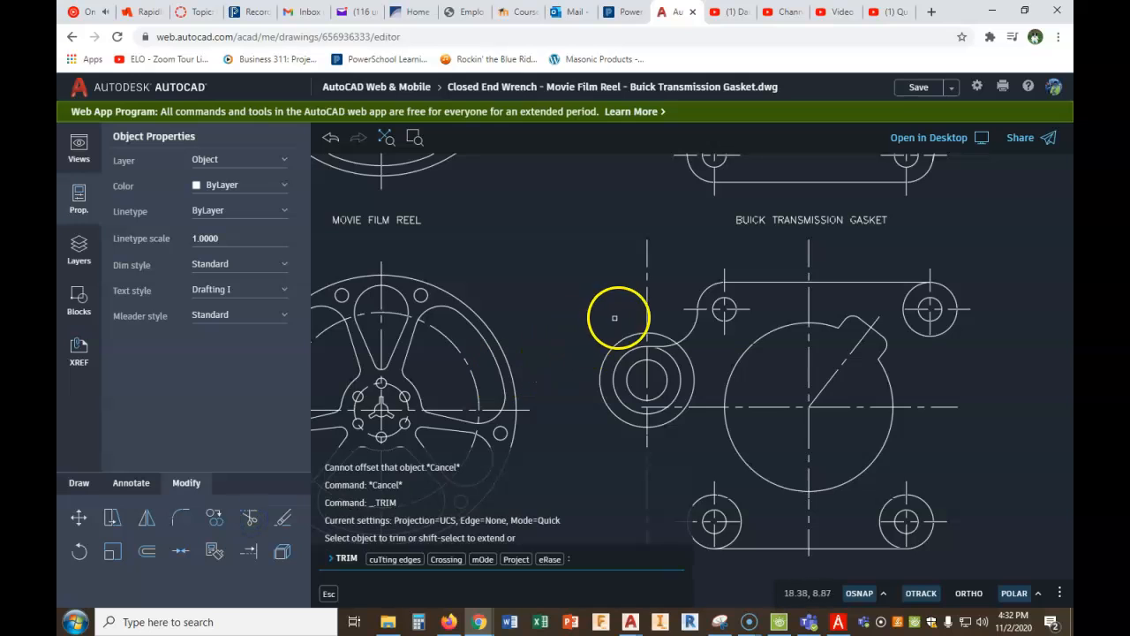
left_click(649, 444)
key("Escape")
key("Escape")
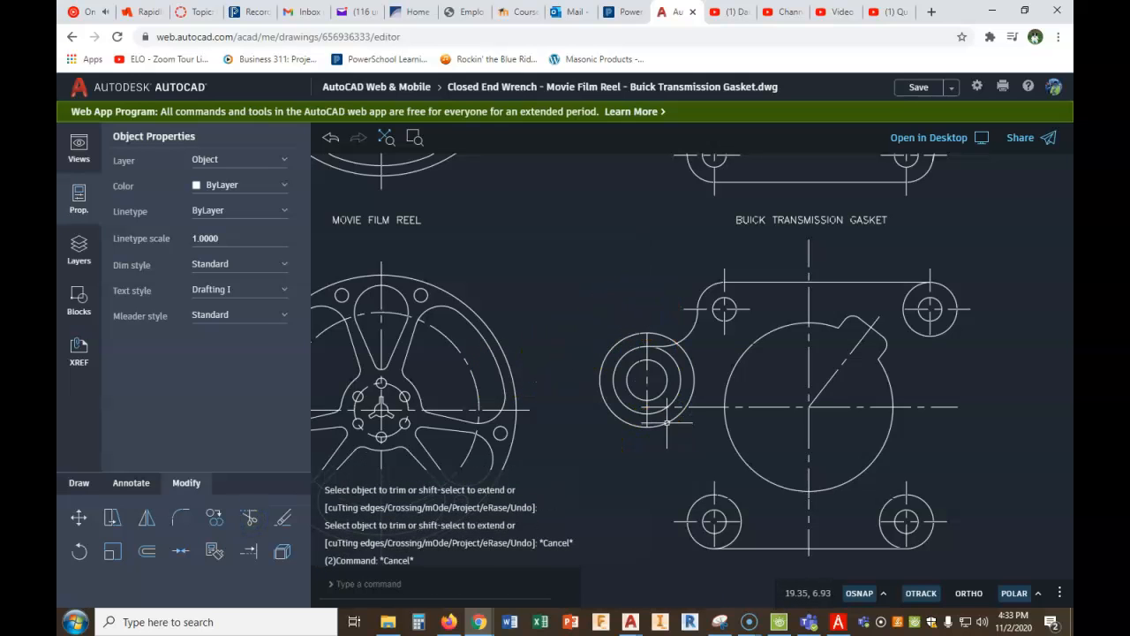
left_click(666, 424)
key("Delete")
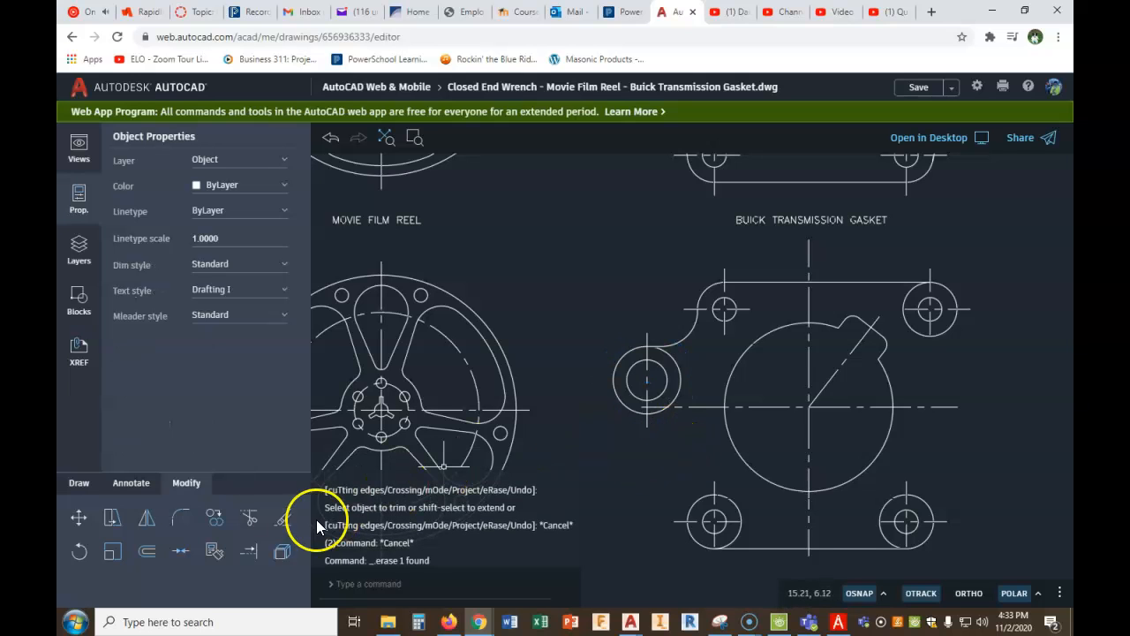
- Mirror the left hole's vertical center line about a 45° diagonal through the hole's center, keeping the source, to form its horizontal center line
left_click(143, 525)
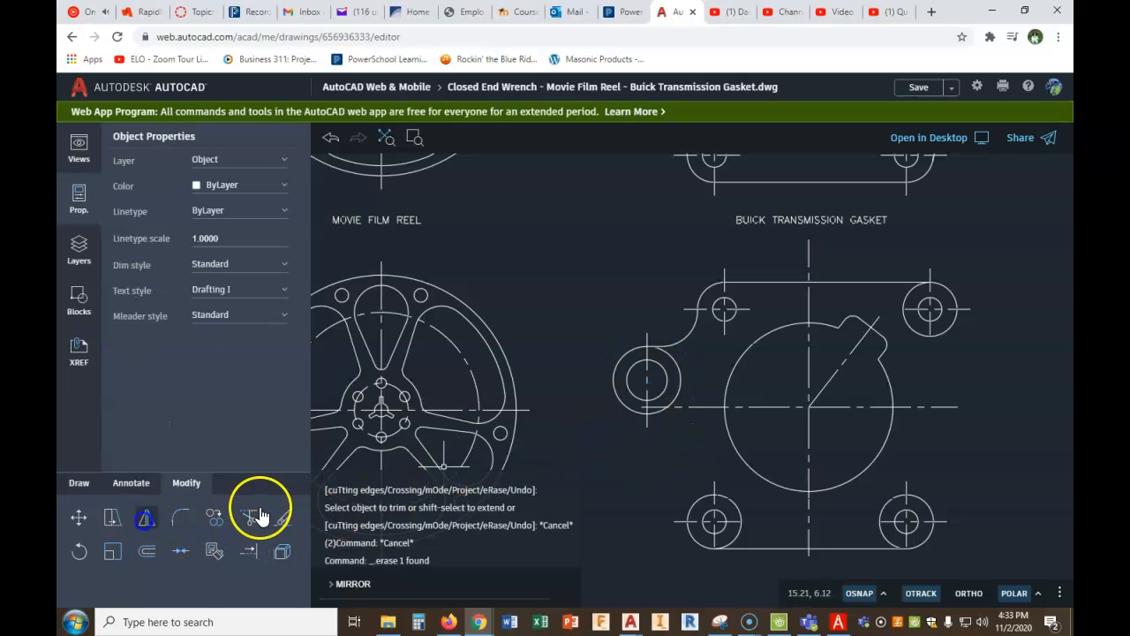
left_click(658, 378)
right_click(645, 381)
right_click(646, 381)
left_click(671, 393)
left_click(650, 381)
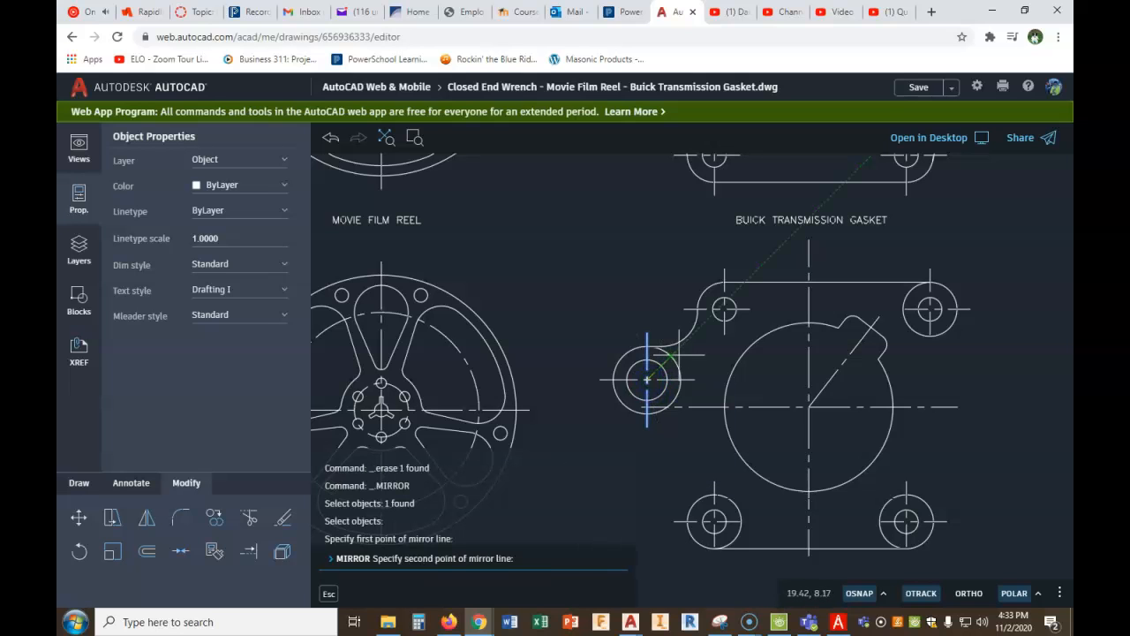
left_click(594, 430)
right_click(596, 430)
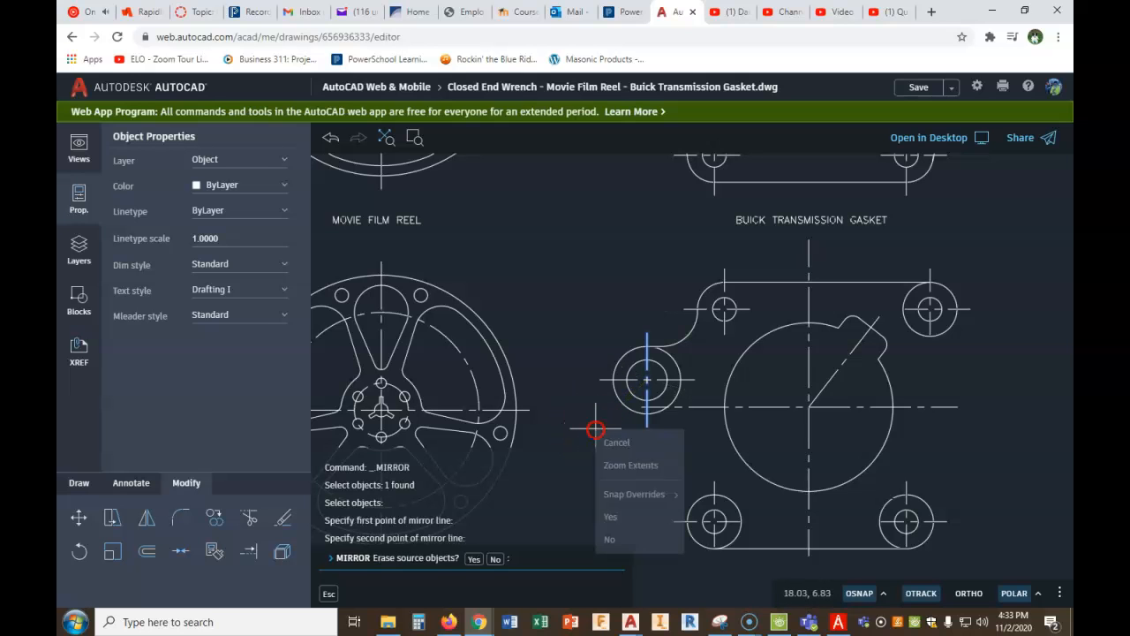
left_click(496, 559)
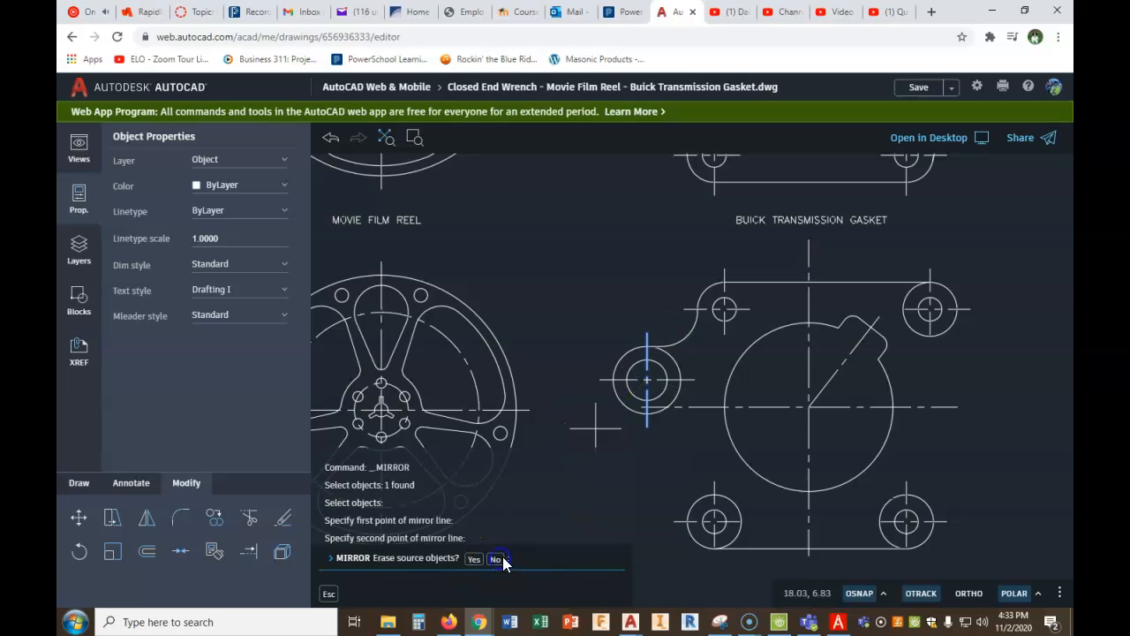
middle_click_drag(719, 437, 711, 393)
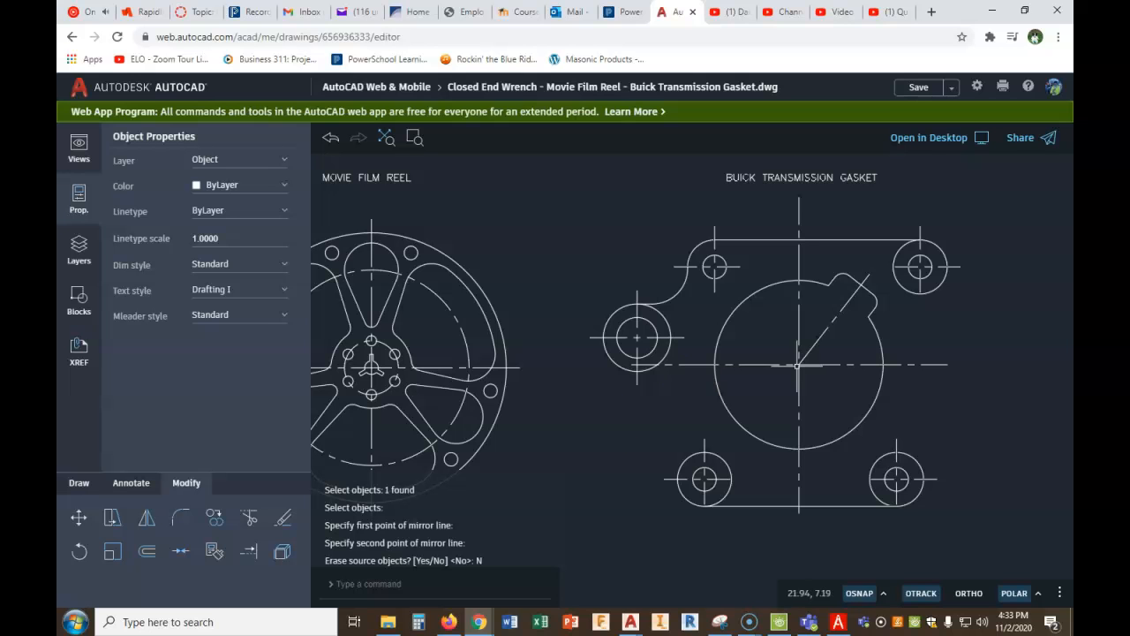
left_click(143, 554)
left_click(505, 558)
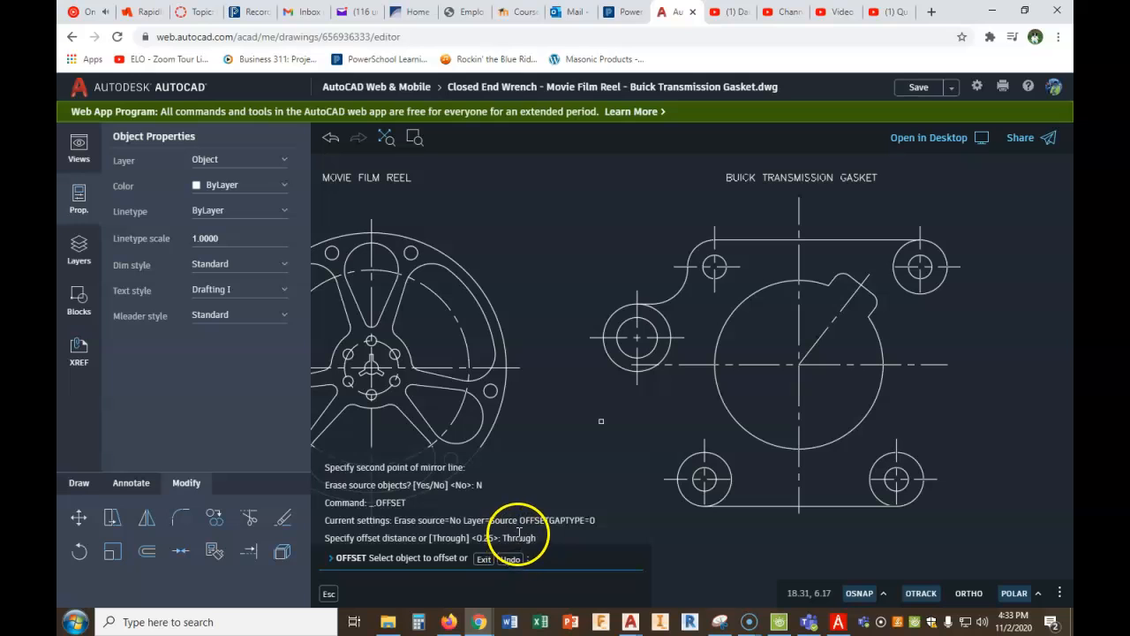
left_click(484, 559)
- Offset the gasket's large central circle outward by .25 as a boundary for its center lines
right_click(554, 447)
left_click(575, 457)
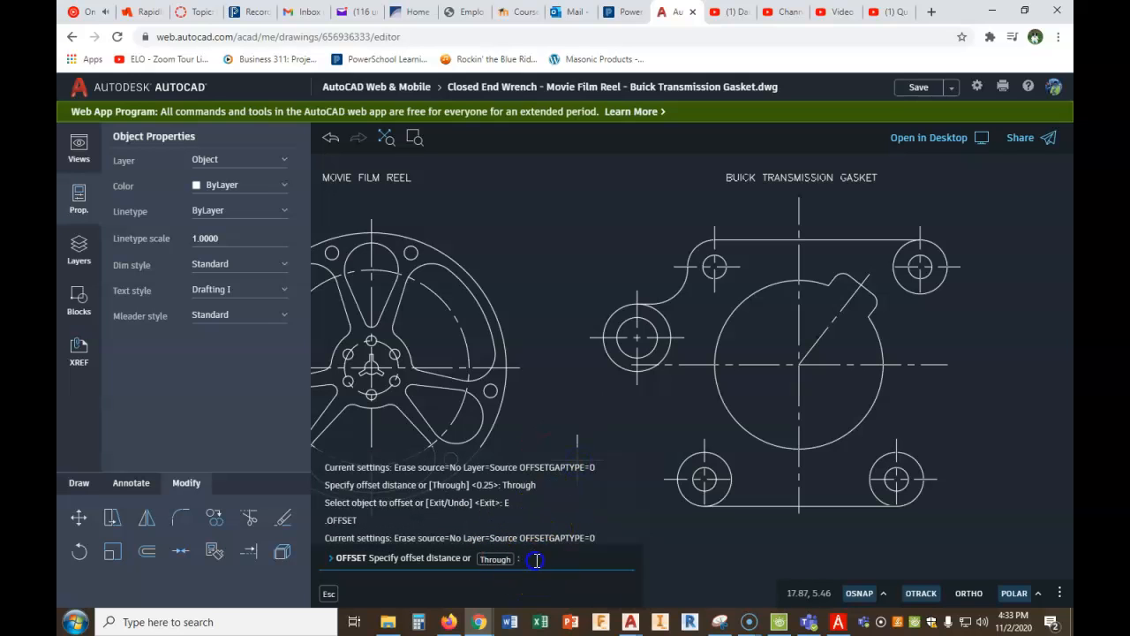
key("Return")
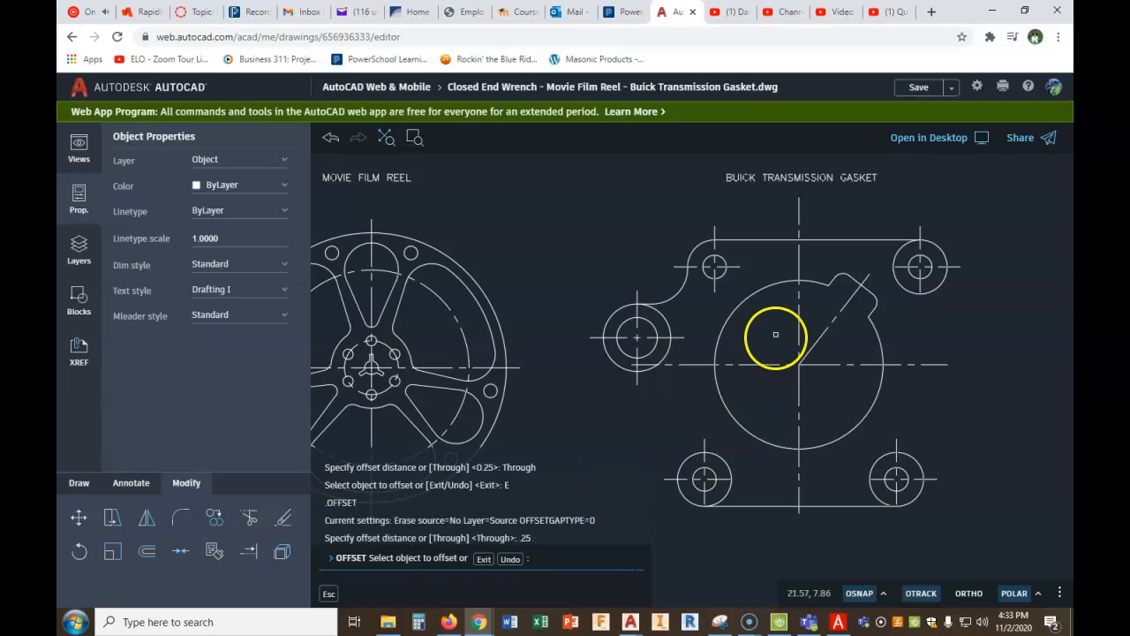
left_click(771, 283)
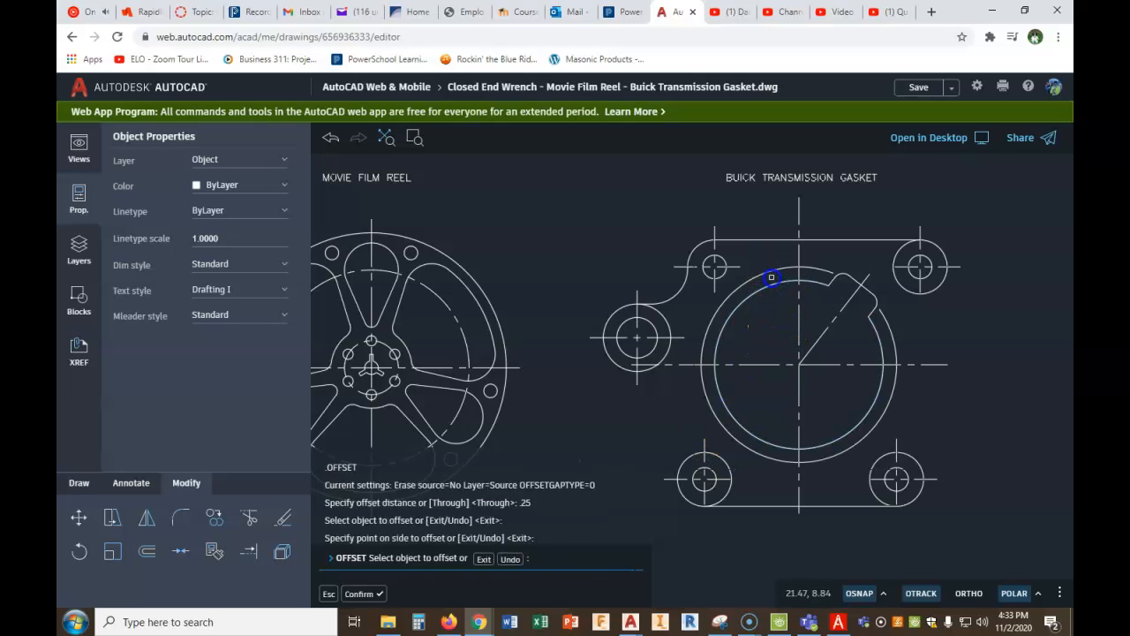
- Trim the upper end of the large circle's vertical center line back to the offset circle, including the part above the gasket's top edge
left_click(252, 518)
left_click(797, 254)
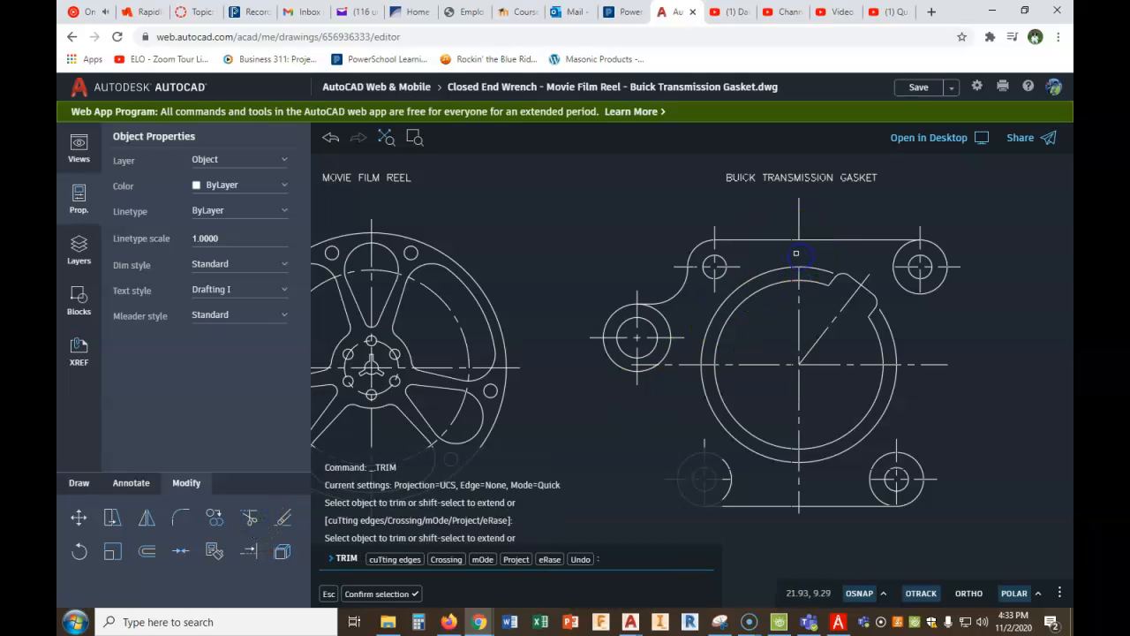
left_click(580, 560)
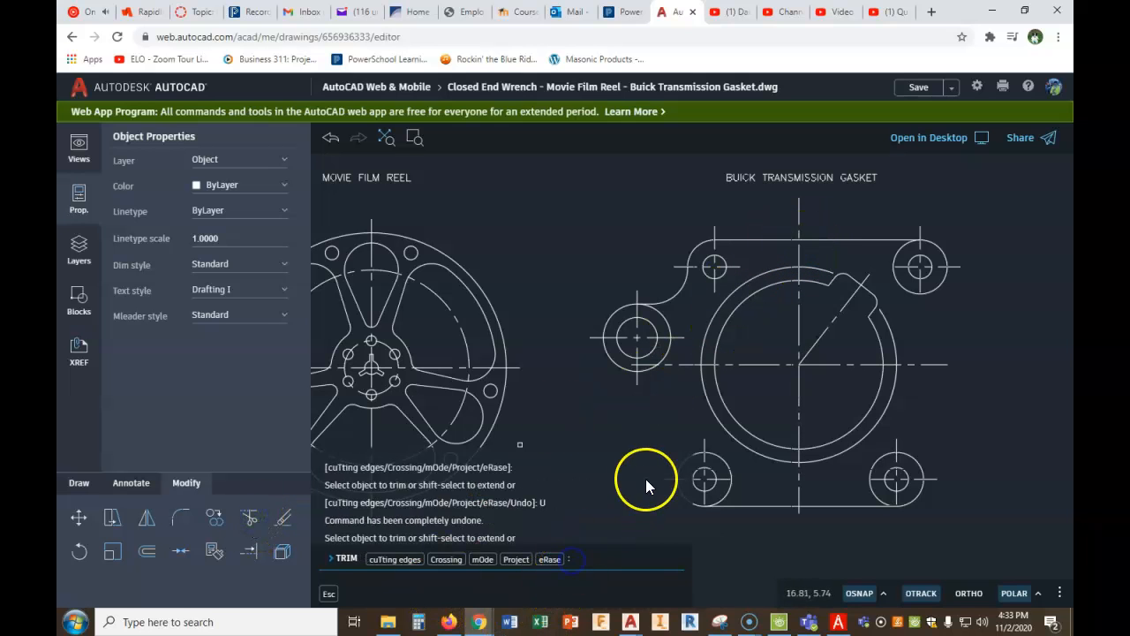
left_click(799, 209)
left_click(801, 252)
- Trim the left, lower and right ends of the large circle's center lines to the offset circle and delete that circle
left_click(637, 375)
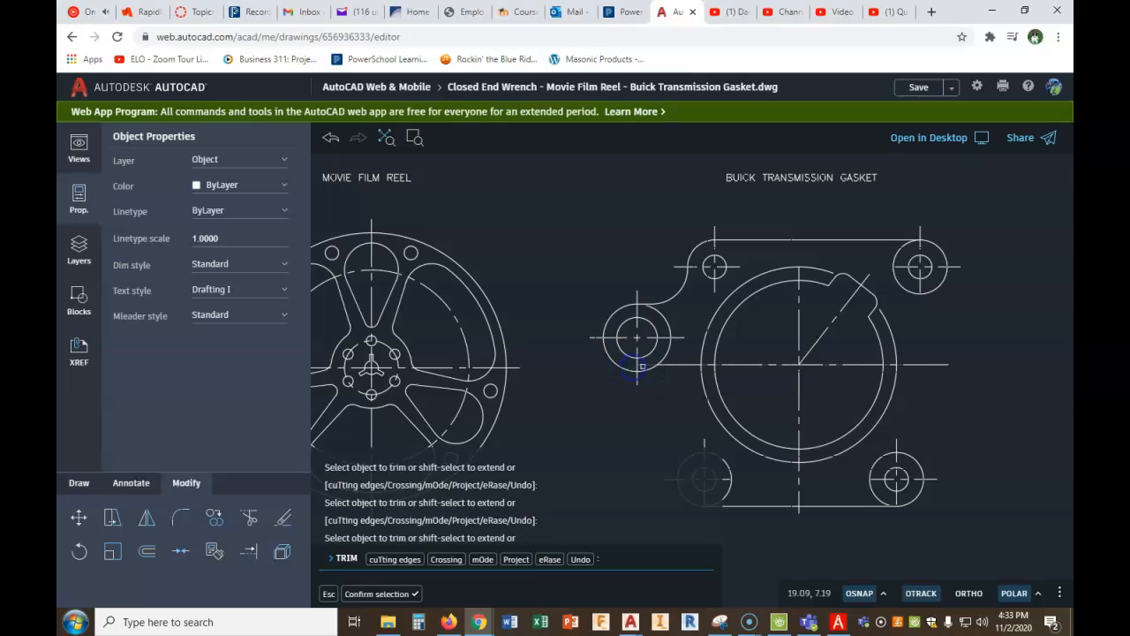
left_click(800, 514)
left_click(848, 468)
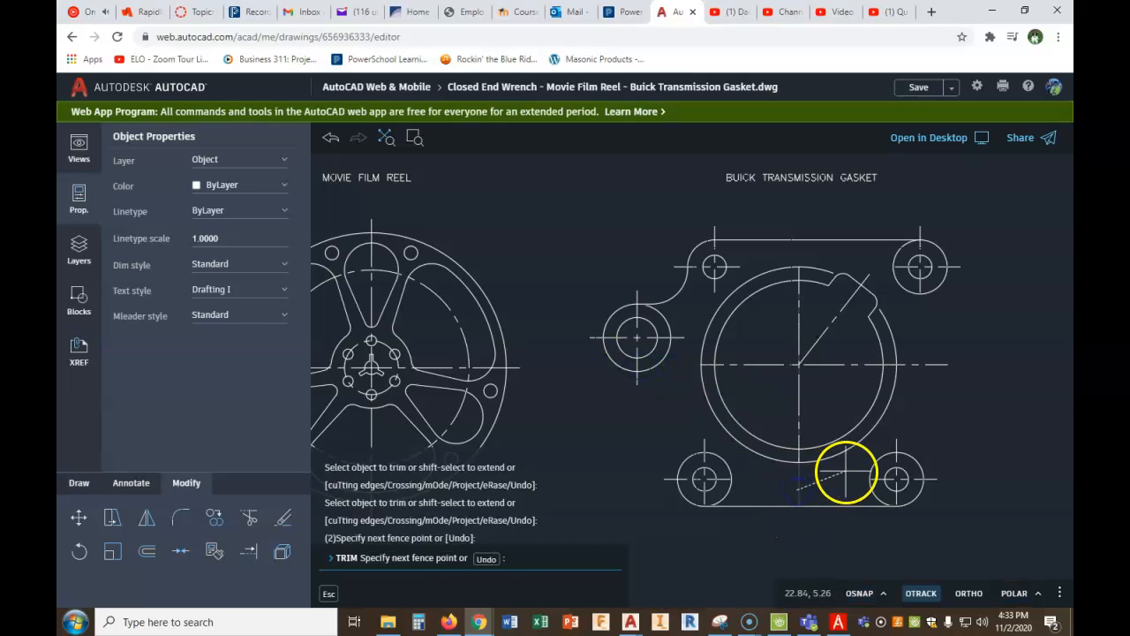
left_click(895, 425)
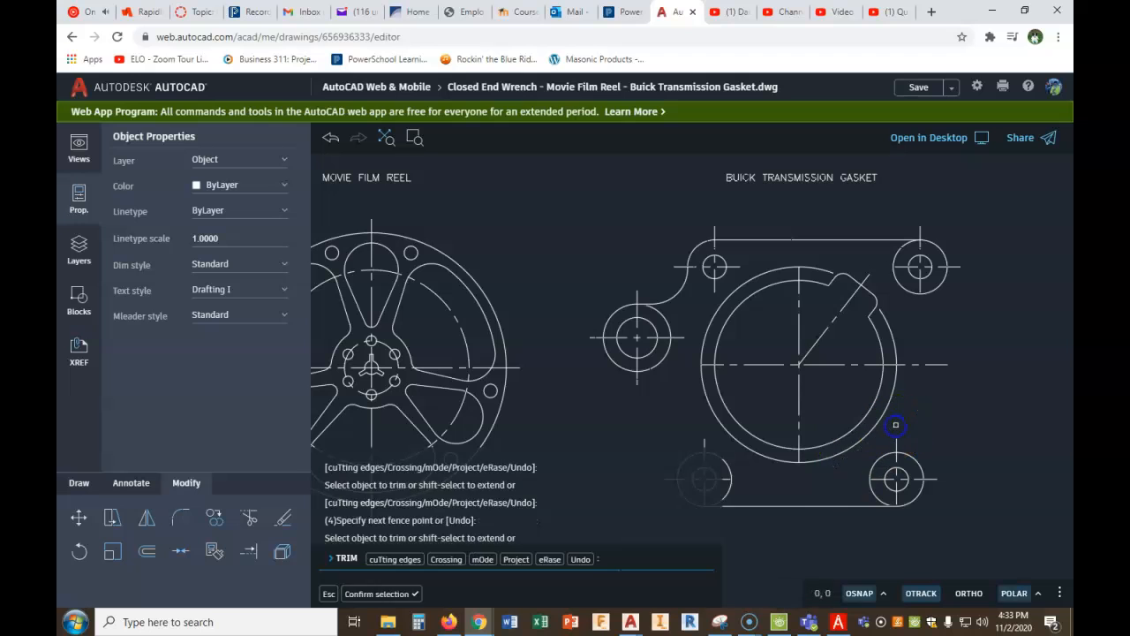
left_click(922, 362)
left_click(914, 369)
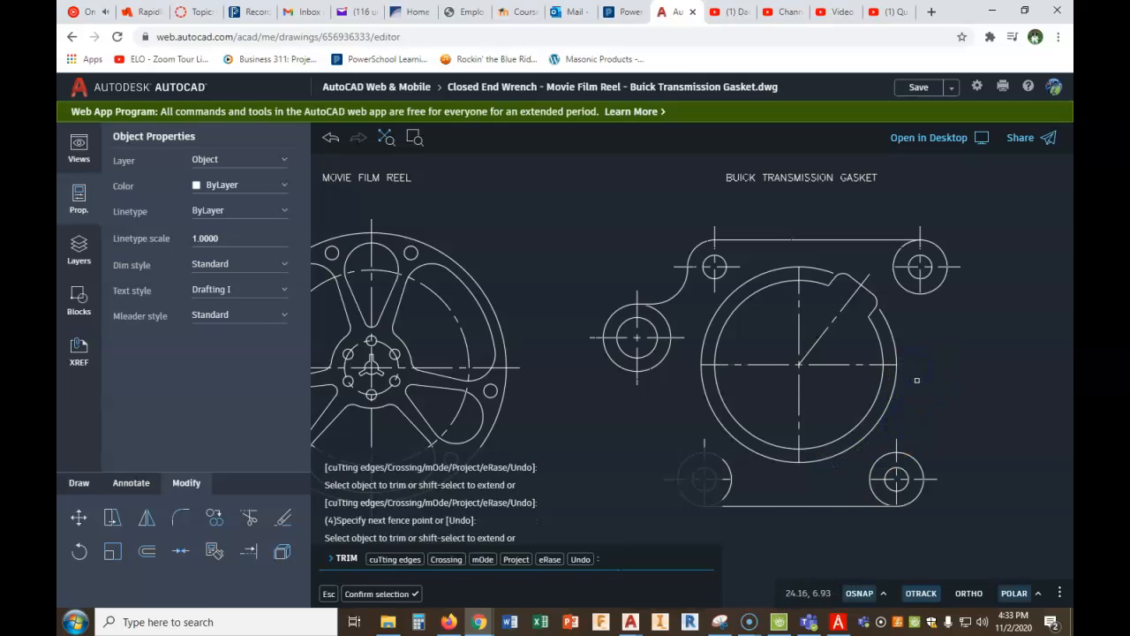
key("Escape")
key("Escape")
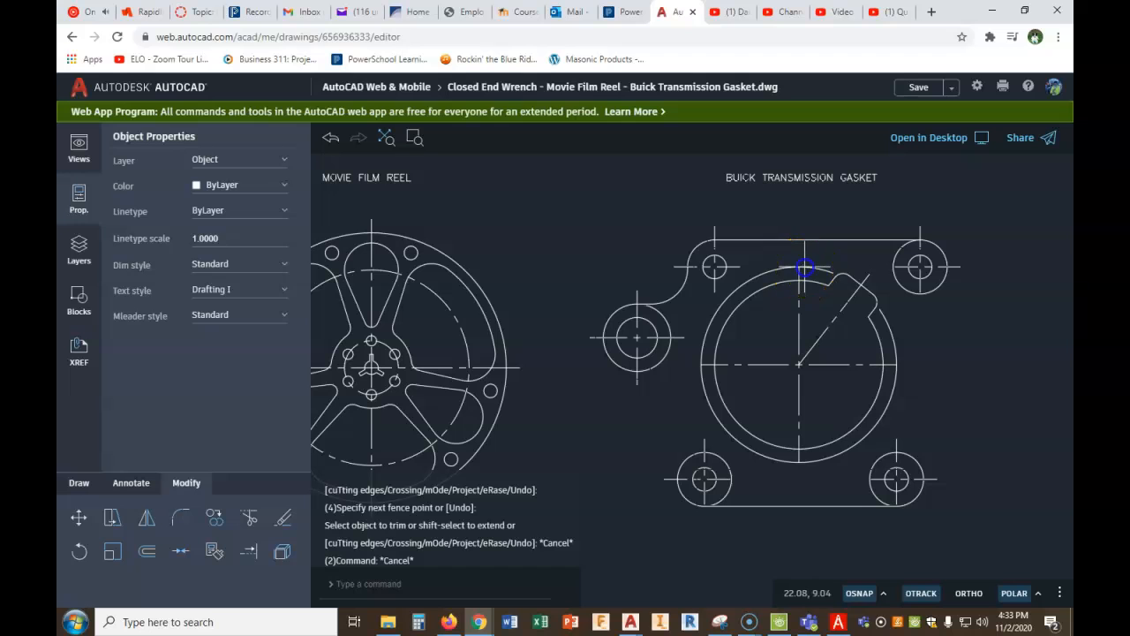
left_click(805, 266)
key("Delete")
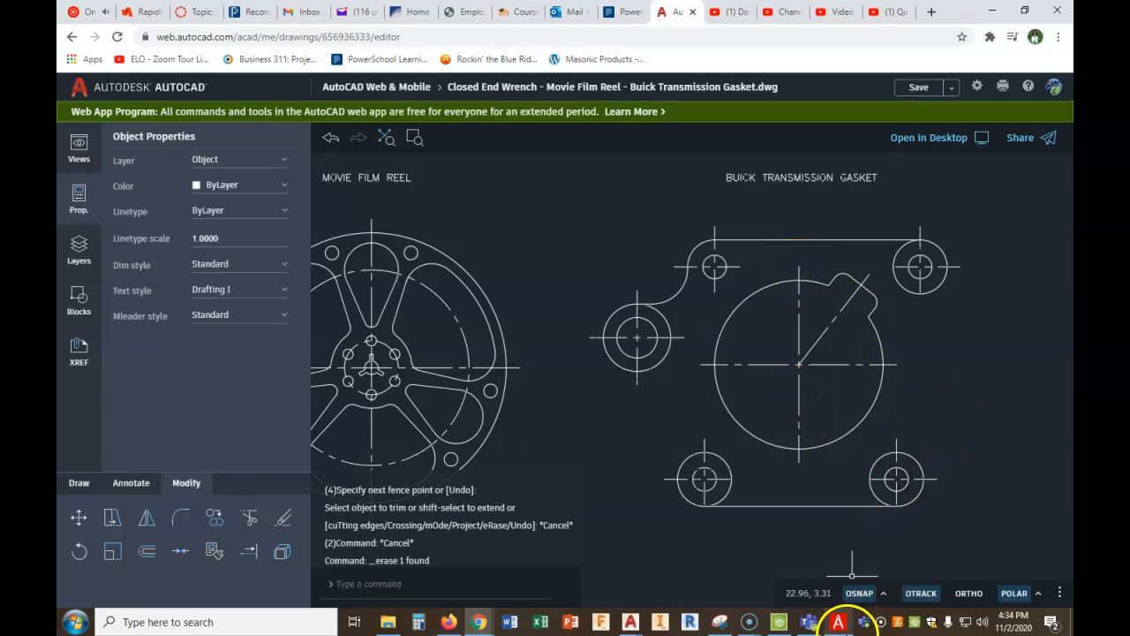
- Check the gasket figure in PDF Architect, and in AutoCAD draw a vertical line downward from the upper right outer circle's right quadrant
left_click(838, 620)
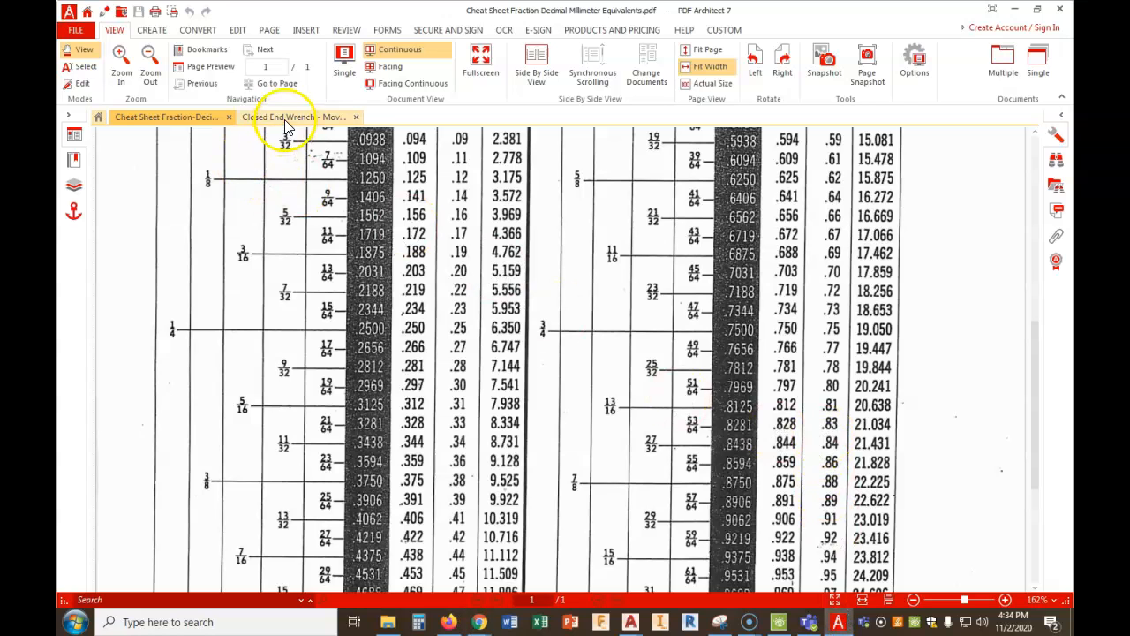
left_click(284, 119)
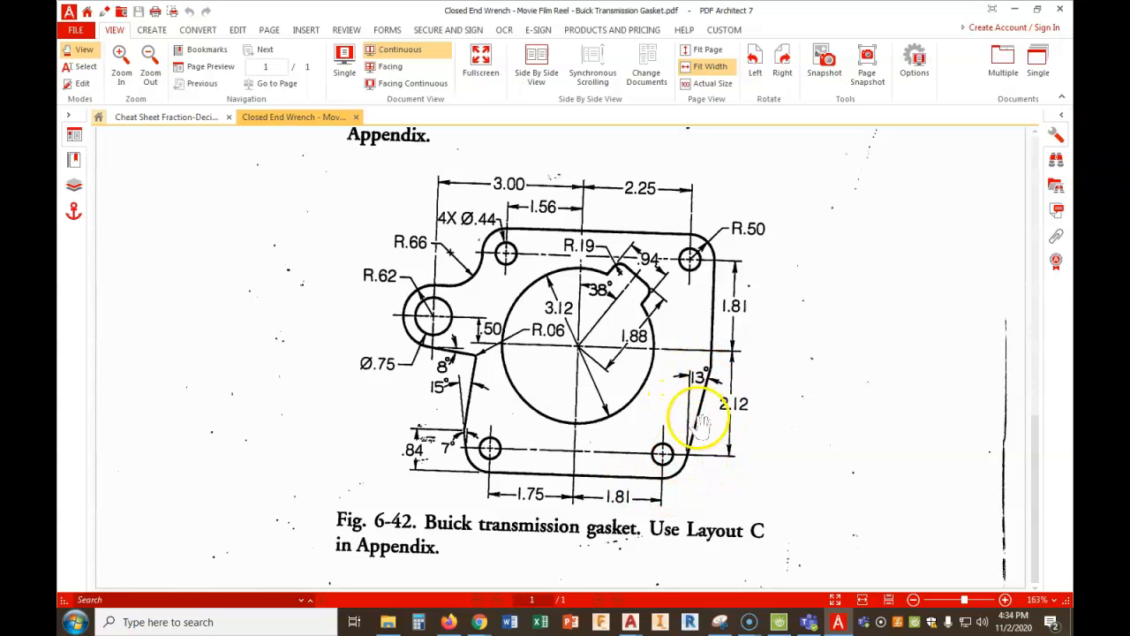
mouse_move(478, 622)
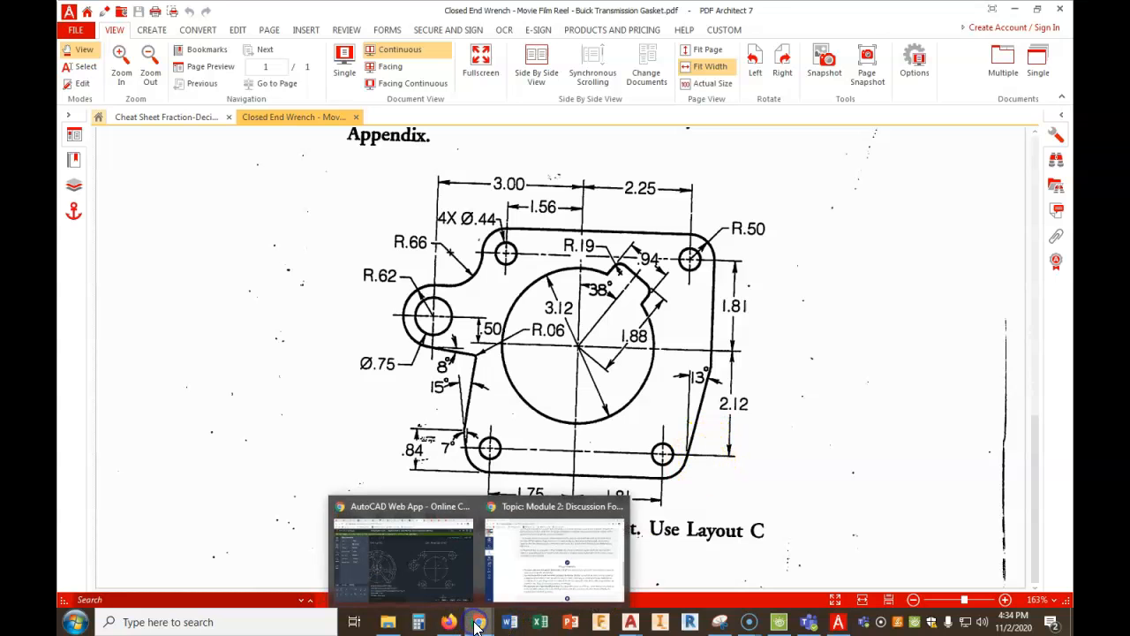
left_click(406, 574)
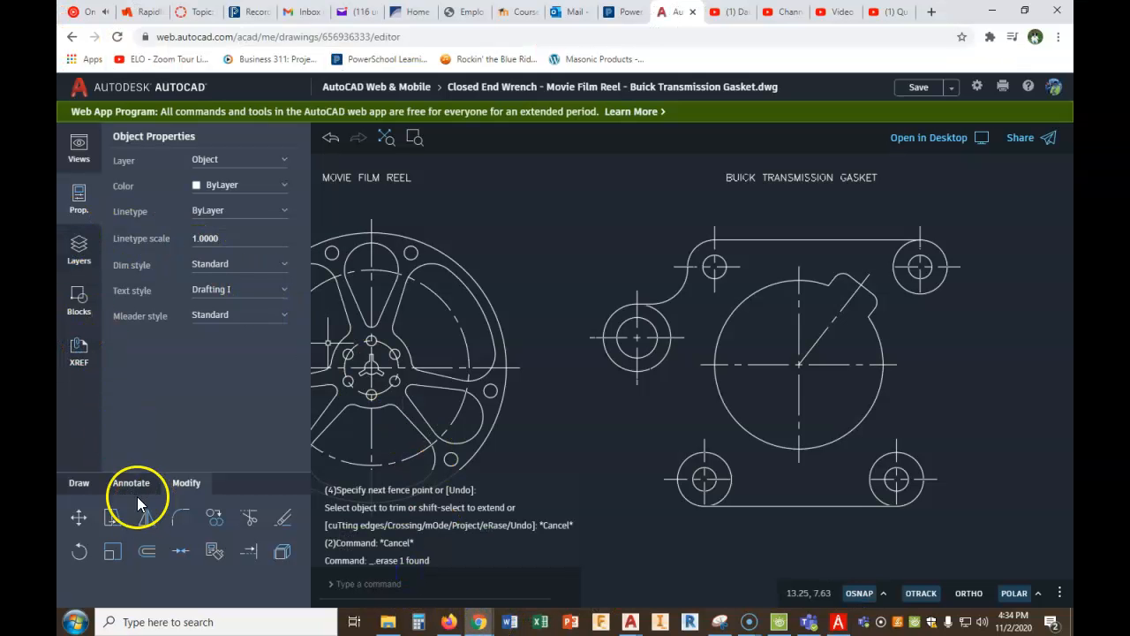
left_click(80, 483)
left_click(252, 518)
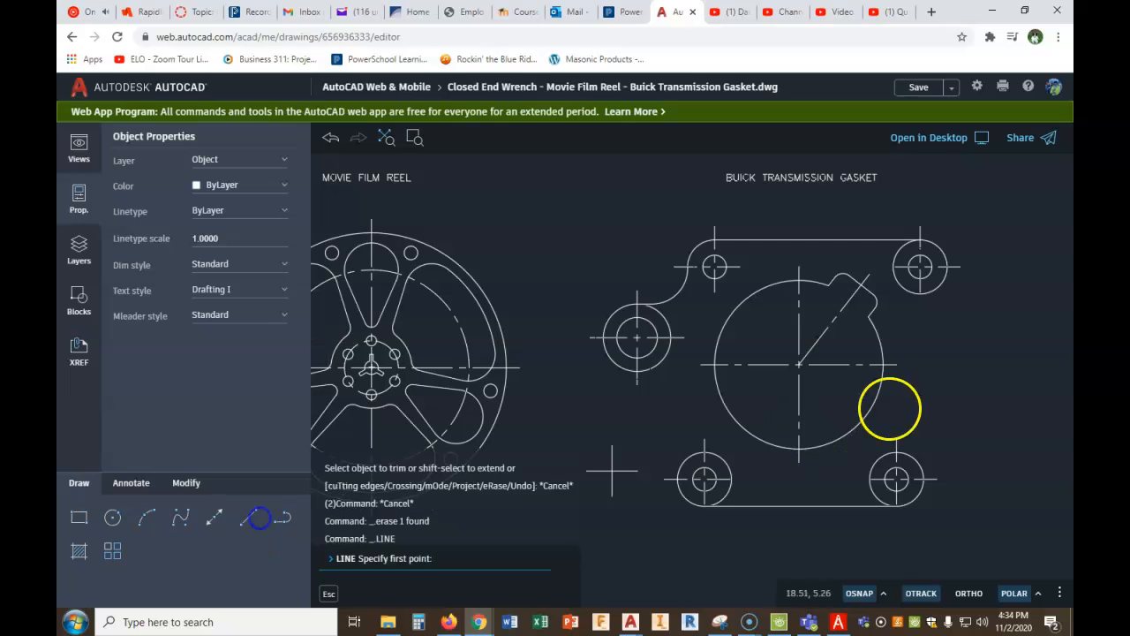
left_click(947, 266)
left_click(951, 394)
right_click(952, 394)
left_click(998, 413)
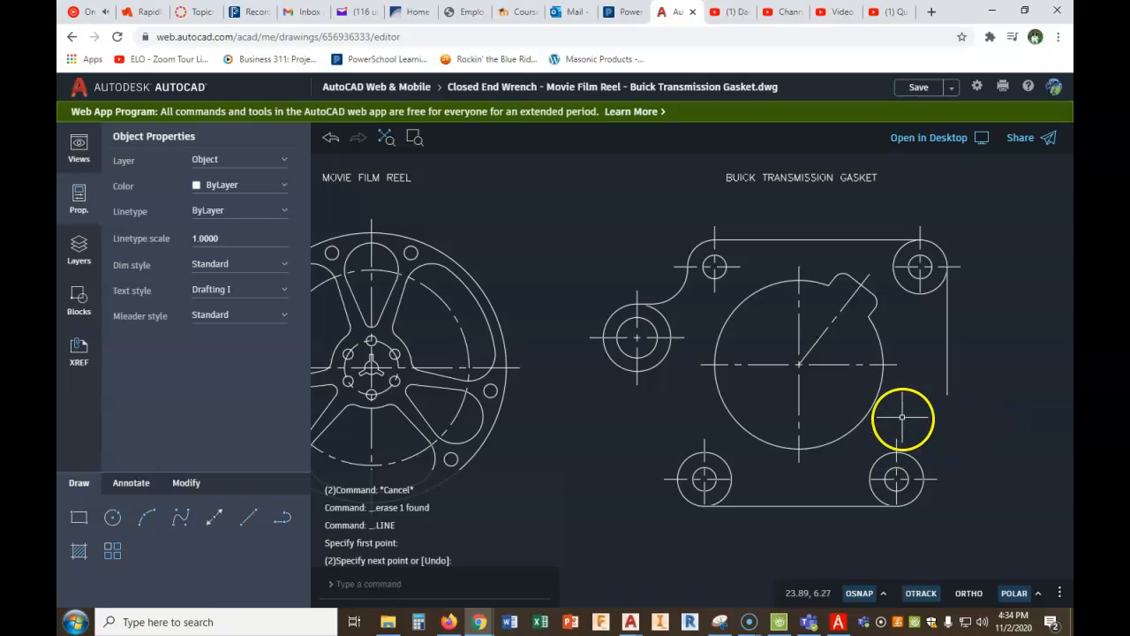
- Check the gasket PDF figure again and draw a vertical line about 1.7 long upward from the lower right hole's center in AutoCAD
left_click(836, 622)
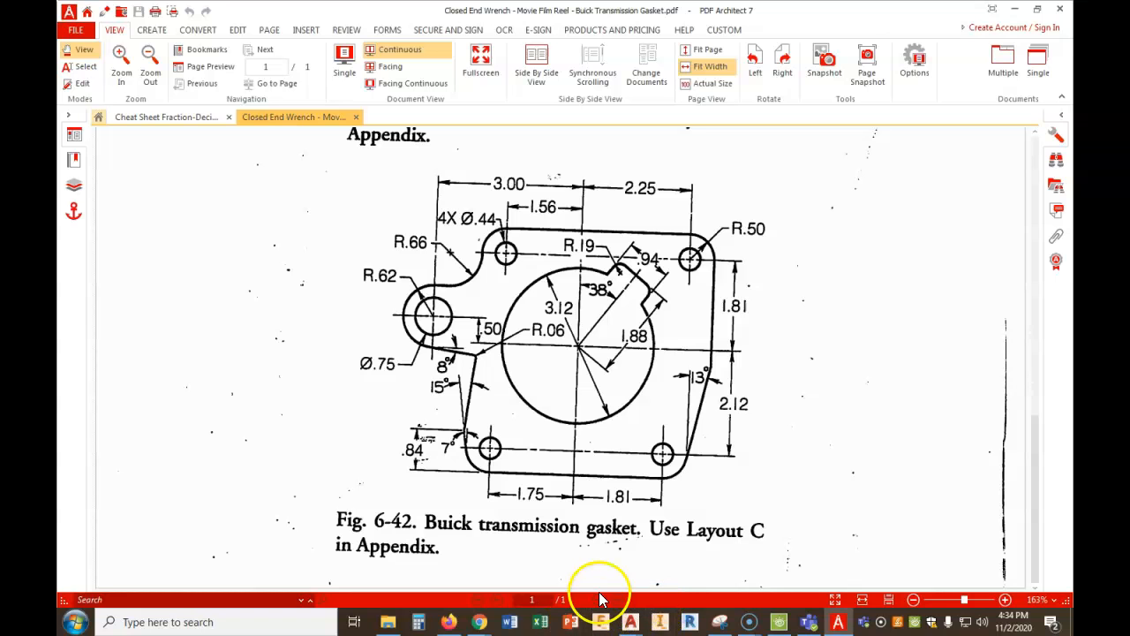
left_click(448, 623)
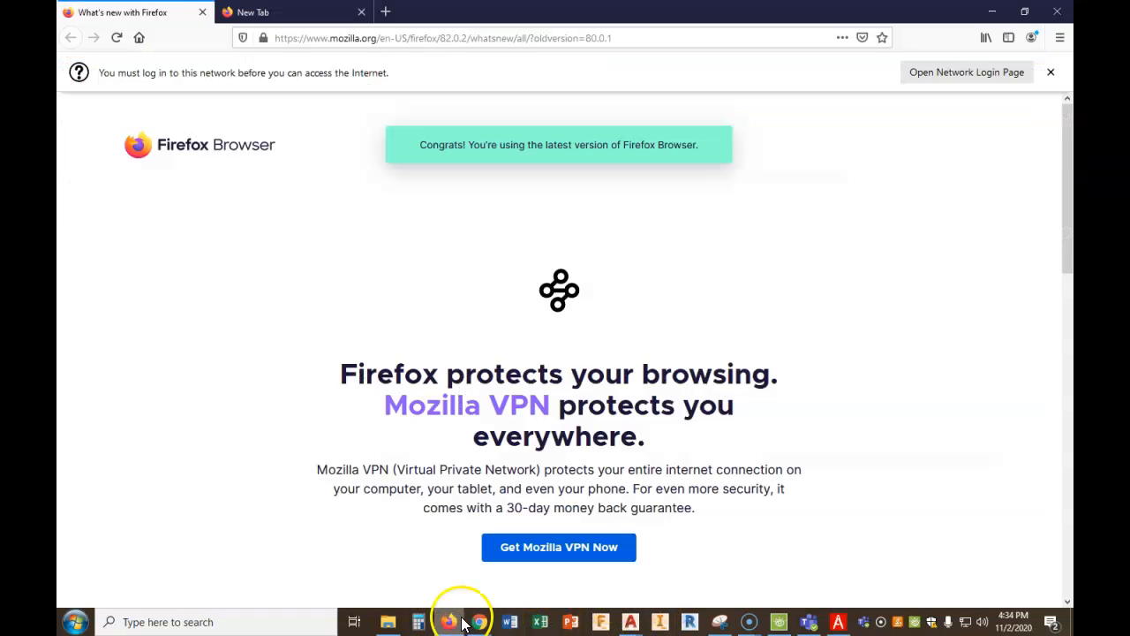
mouse_move(479, 622)
left_click(442, 565)
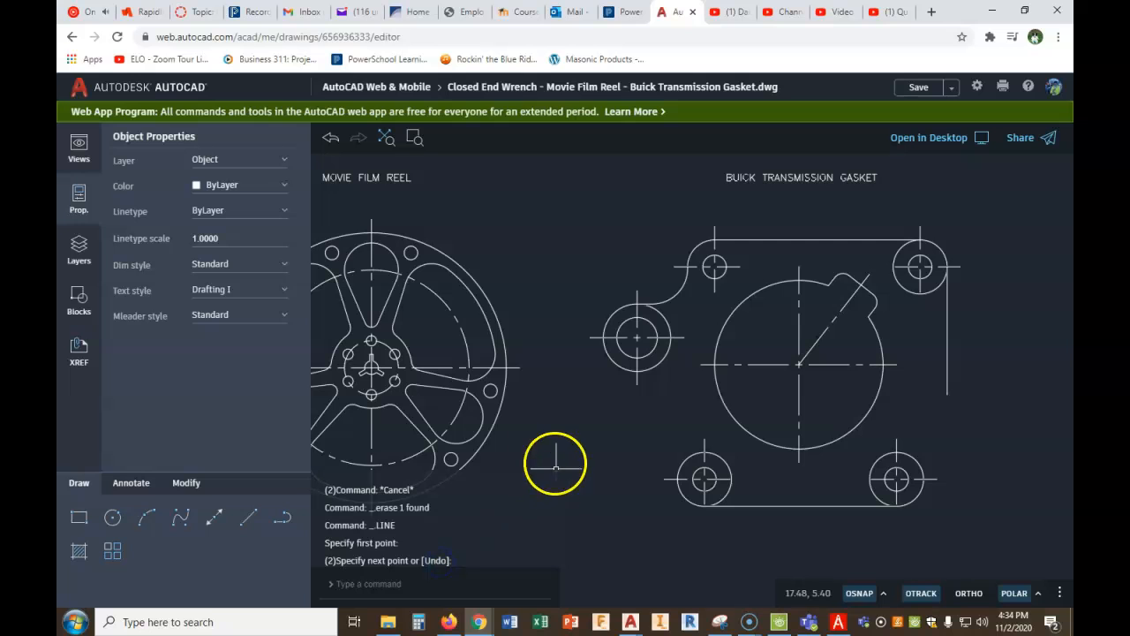
left_click(248, 517)
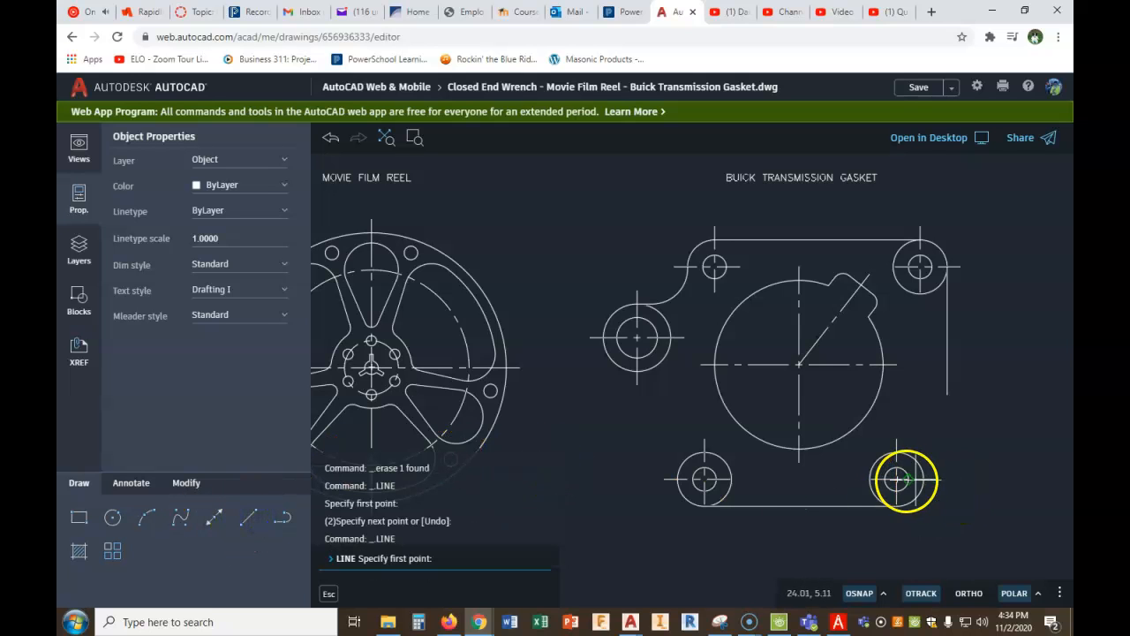
left_click(897, 480)
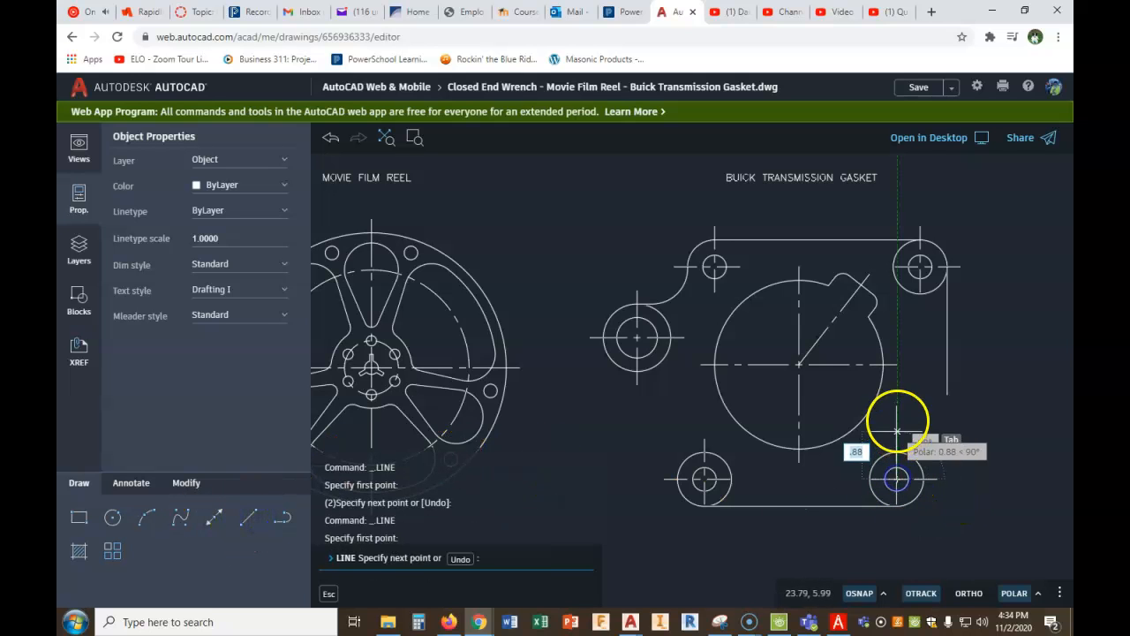
right_click(898, 387)
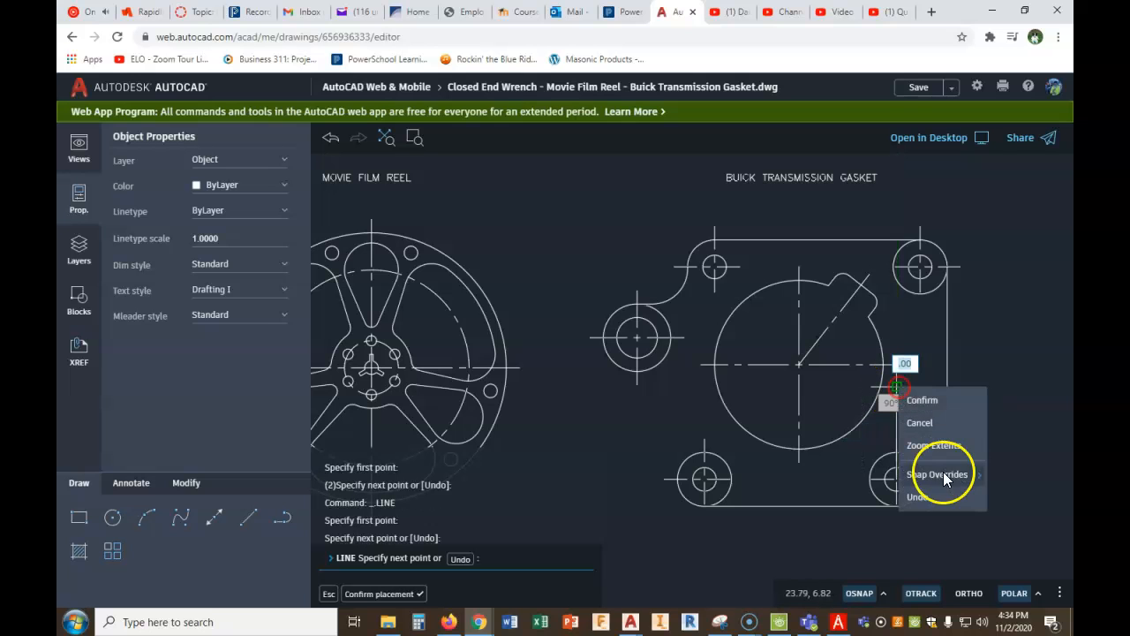
left_click(940, 408)
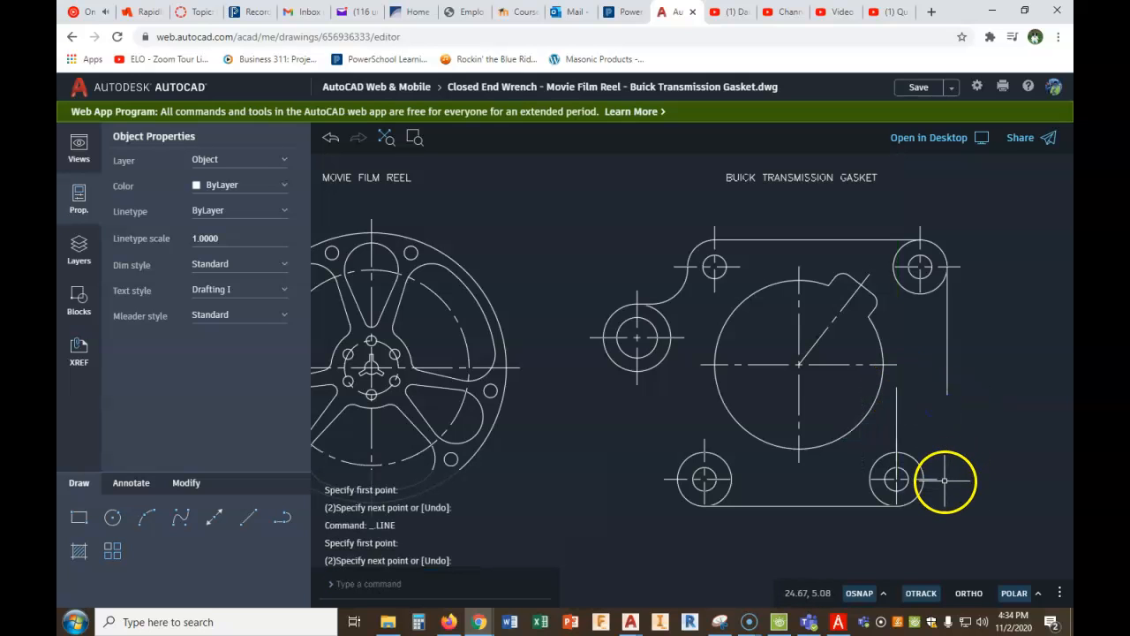
- Rotate the vertical line at the lower right hole by -13° about the hole's center, checking the angle in the PDF Architect gasket figure
left_click(187, 483)
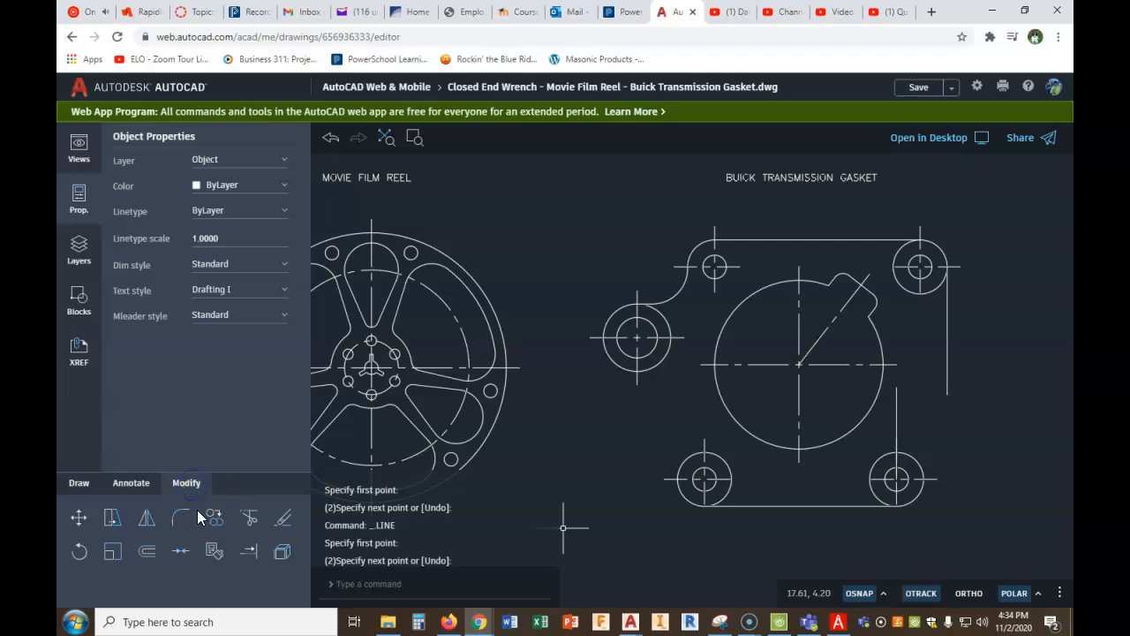
left_click(897, 407)
right_click(909, 403)
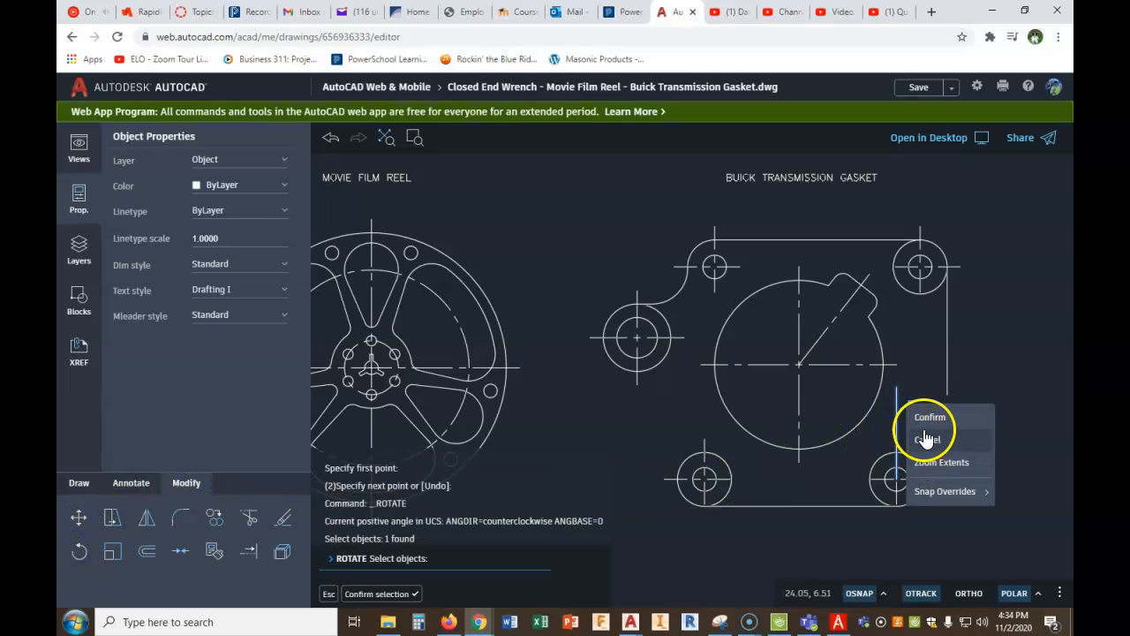
left_click(929, 421)
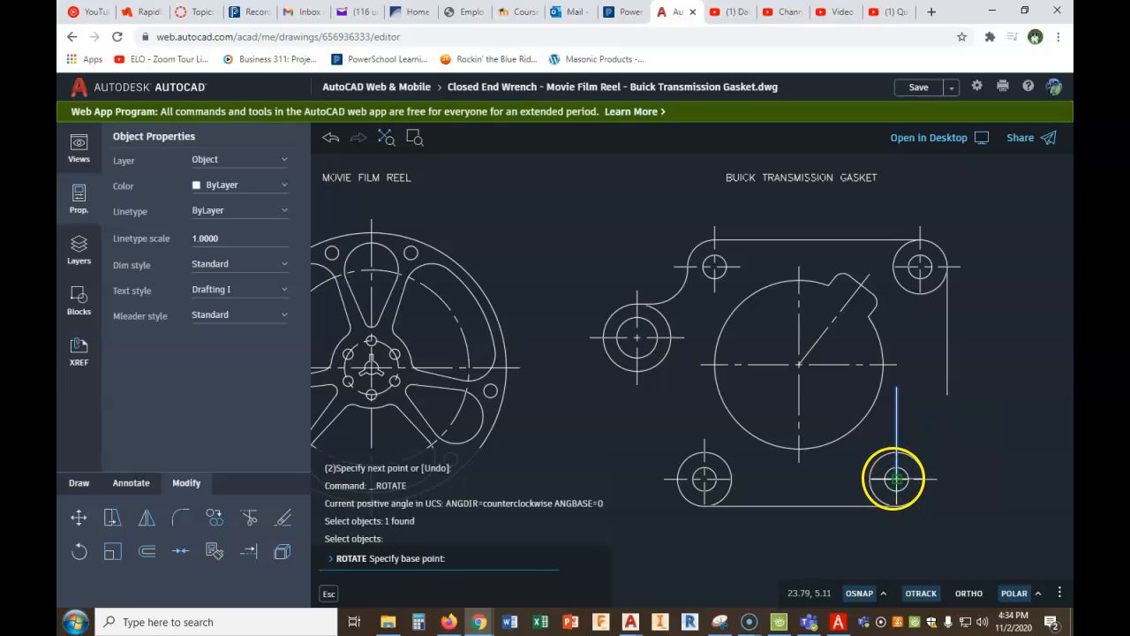
left_click(896, 479)
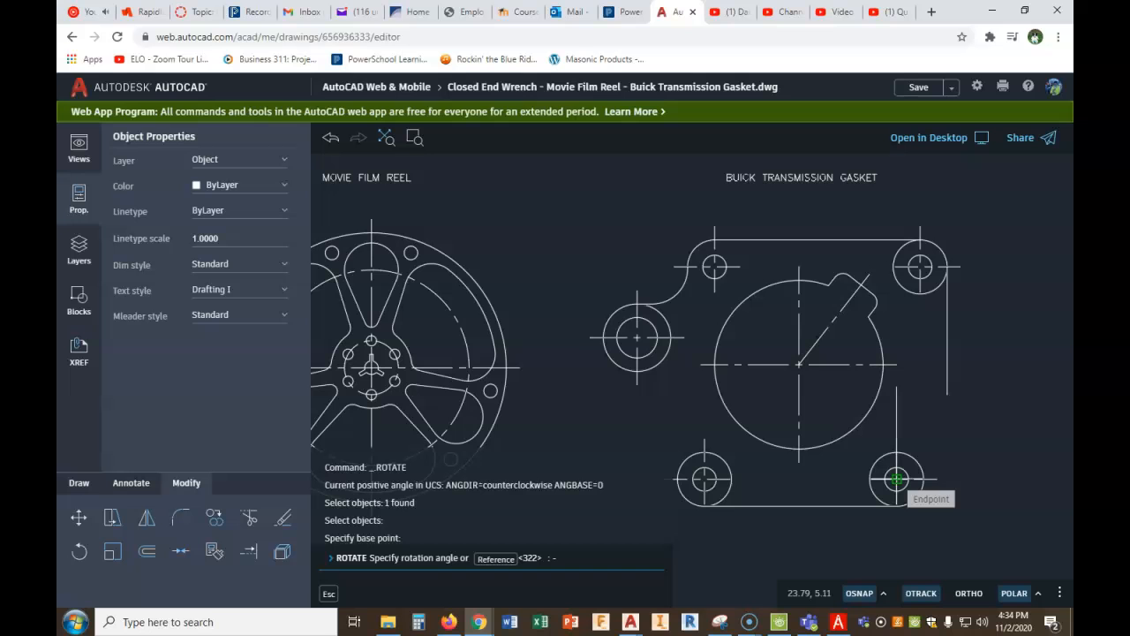
left_click(840, 624)
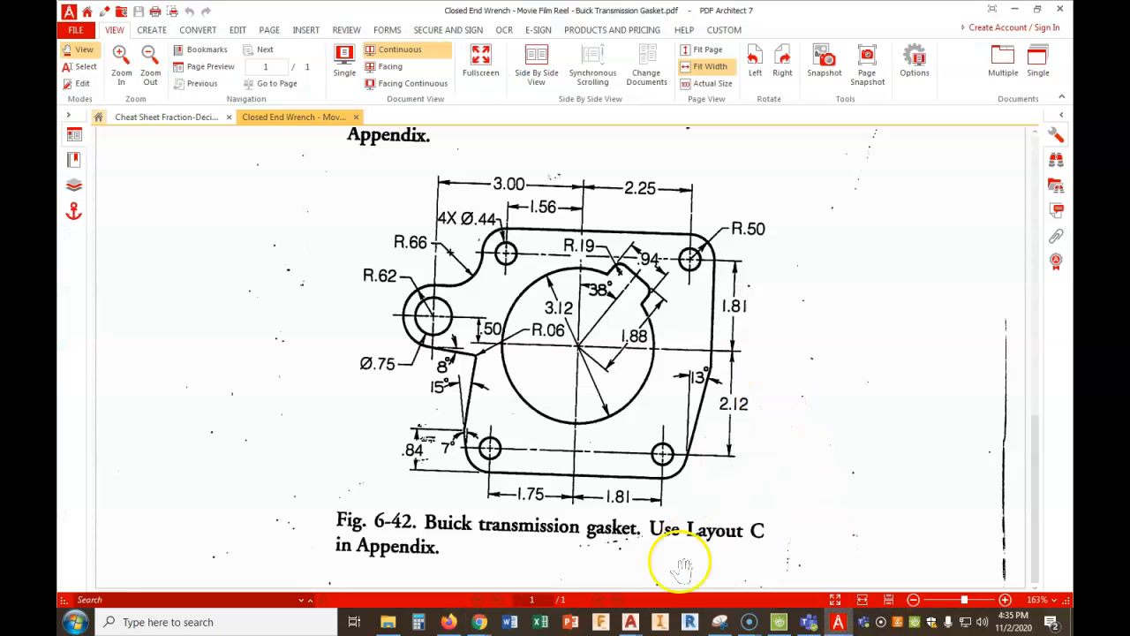
left_click(490, 621)
left_click(436, 551)
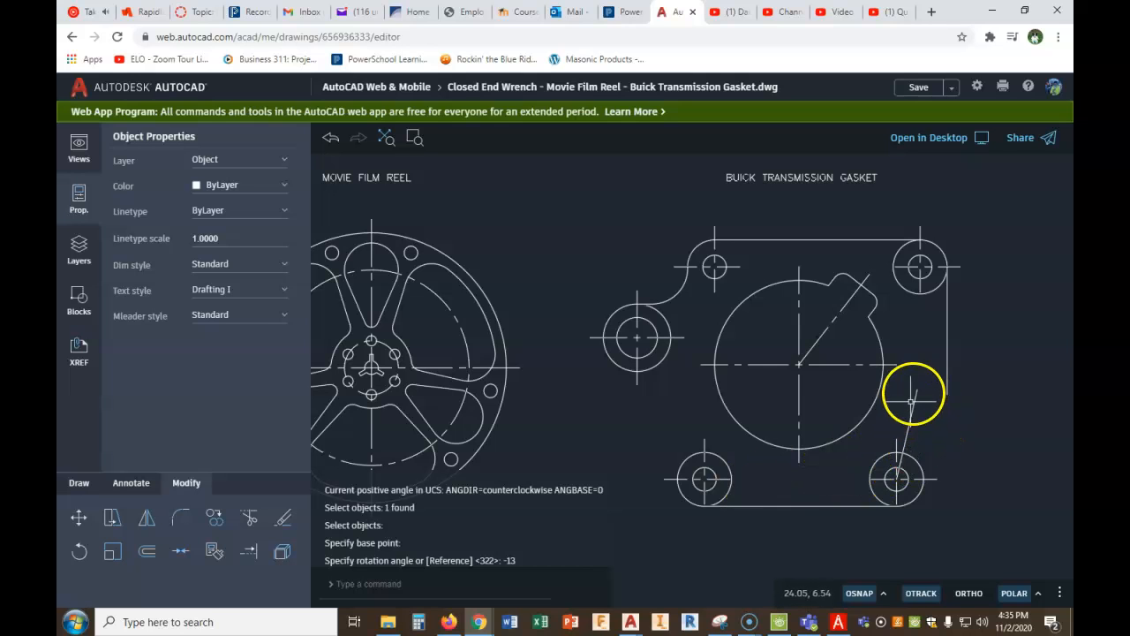
- Draw a line about 1.80 long from a free point right of the lower right hole, perpendicular to the slanted line
left_click(76, 483)
left_click(245, 518)
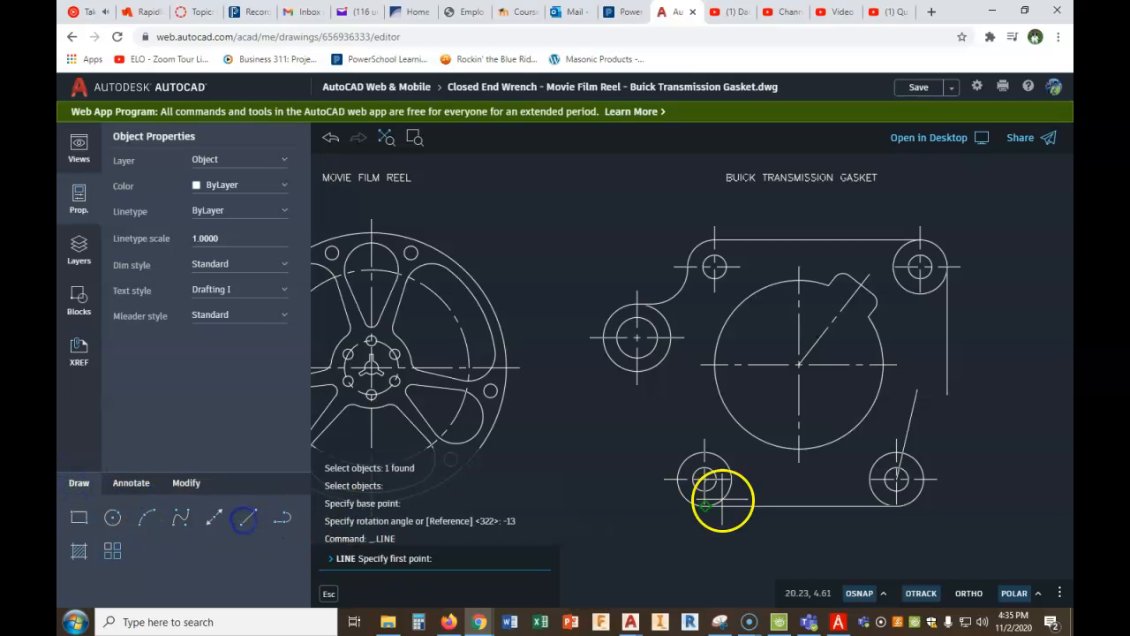
left_click(998, 477)
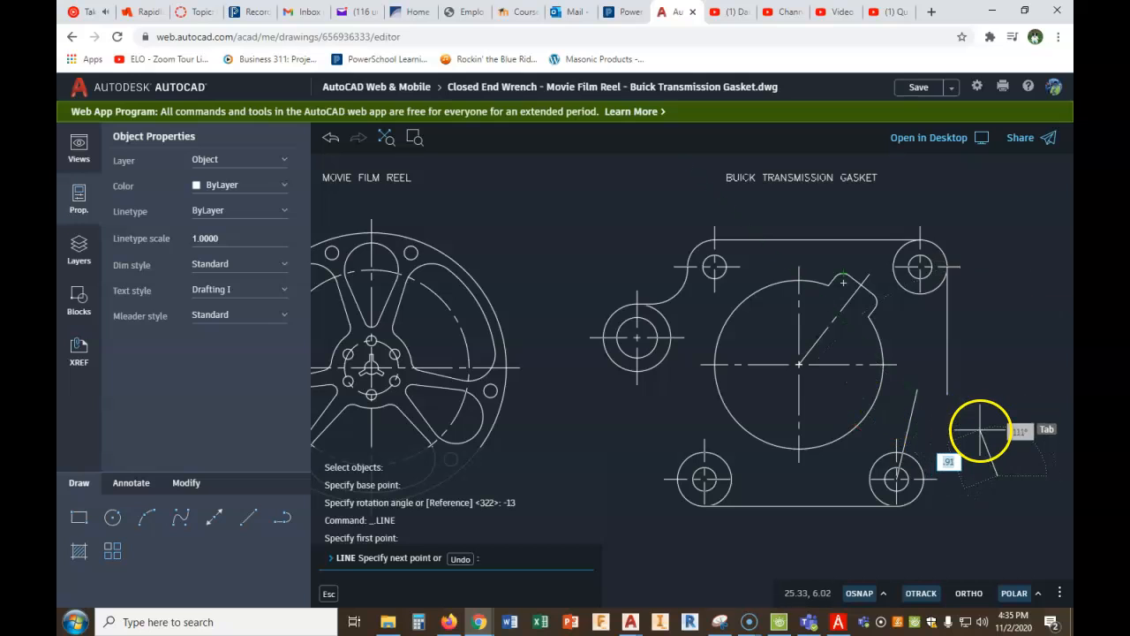
type("PERP")
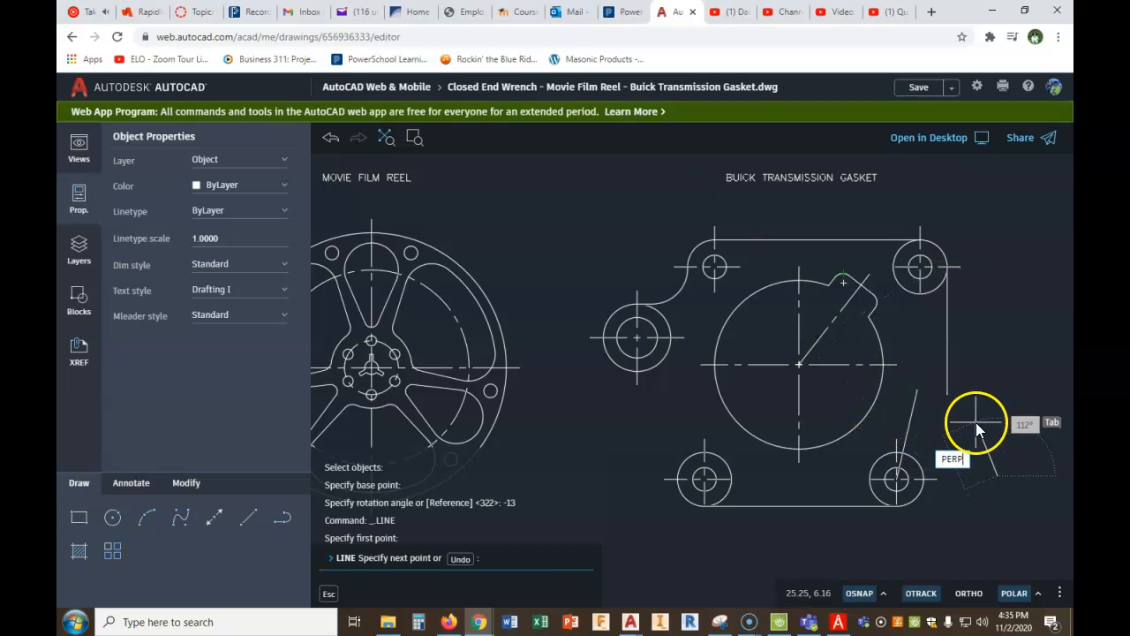
key("Return")
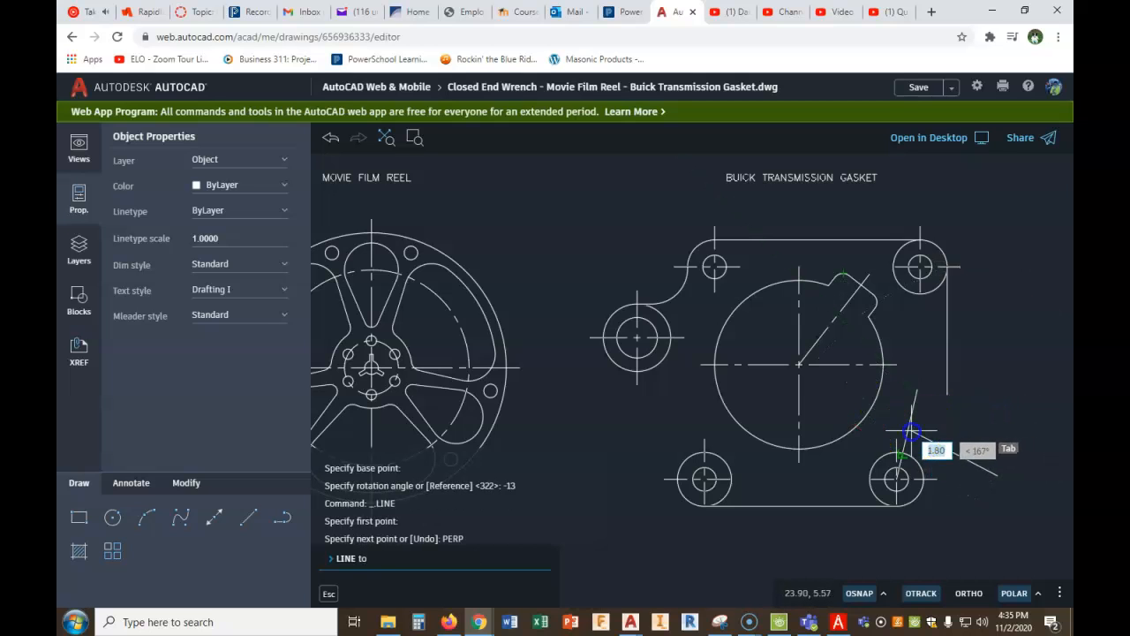
right_click(932, 434)
left_click(972, 443)
scroll(927, 461, "up", 4)
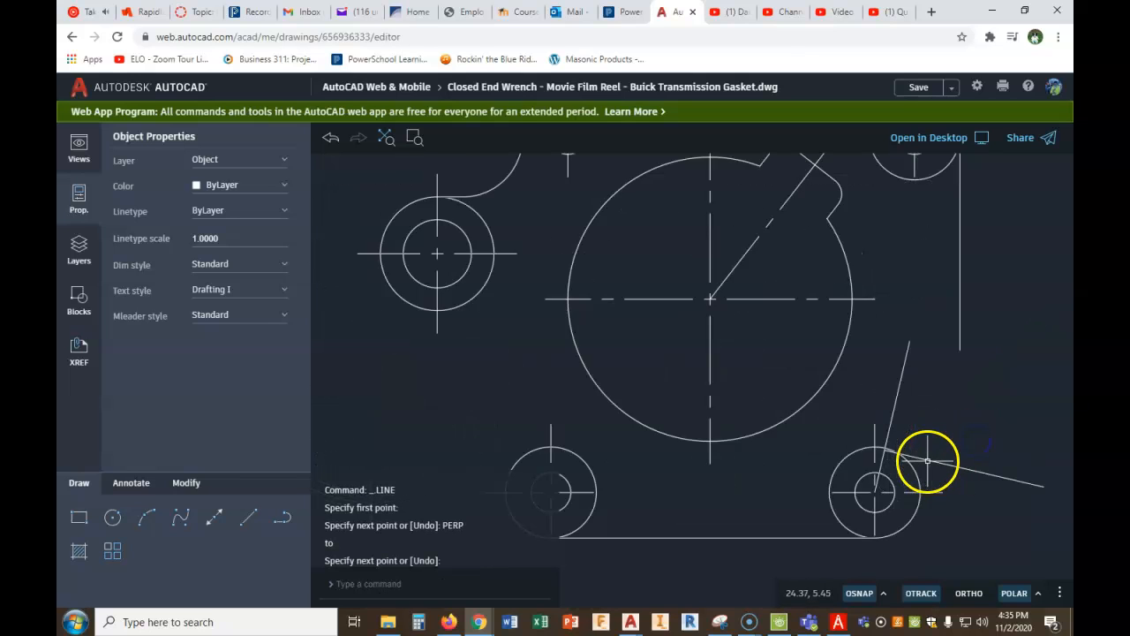
- Move the perpendicular line by its upper left endpoint onto the lower right hole's center
left_click(927, 461)
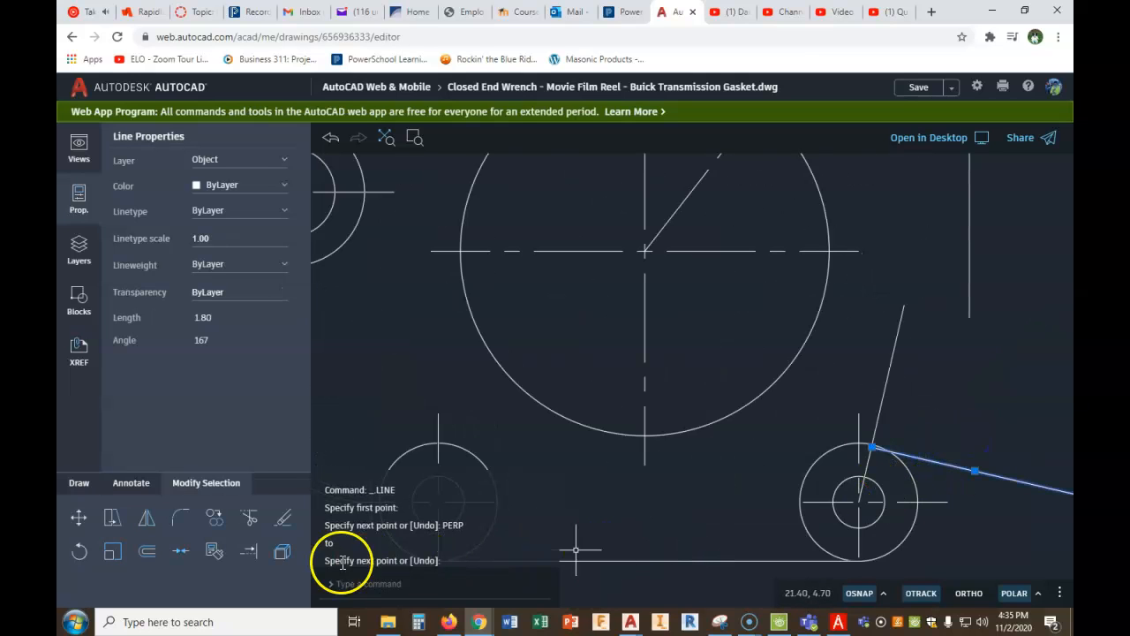
left_click(112, 551)
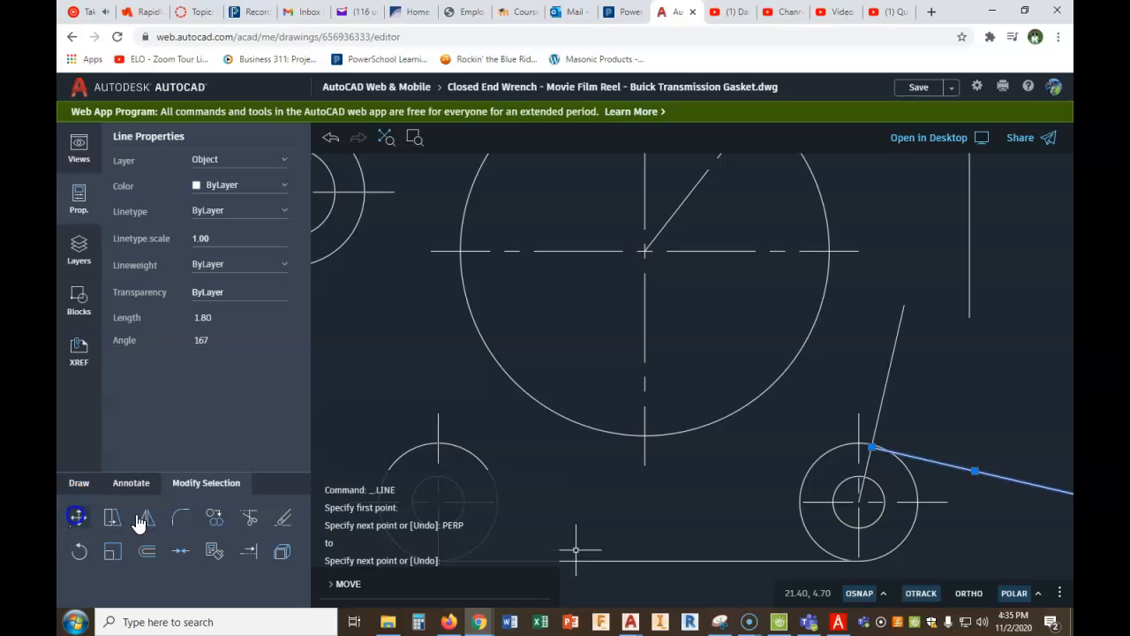
left_click(871, 449)
left_click(858, 502)
scroll(866, 495, "down", 3)
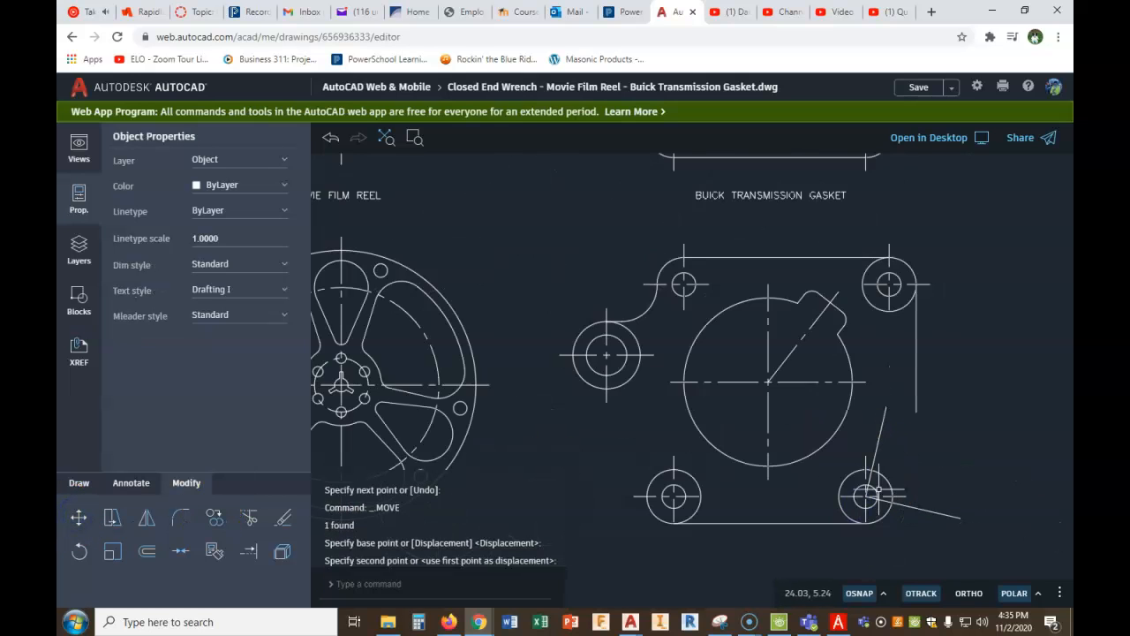
- Move the slanted line from the lower right hole's center to the point where the perpendicular line crosses the outer circle
scroll(899, 514, "up", 3)
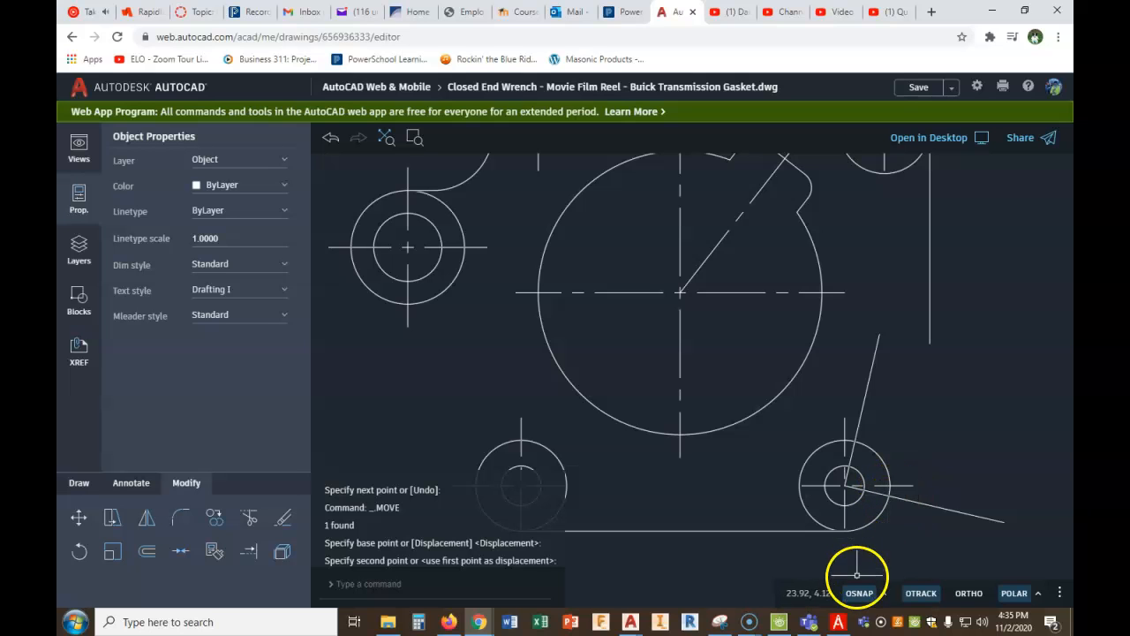
left_click(80, 517)
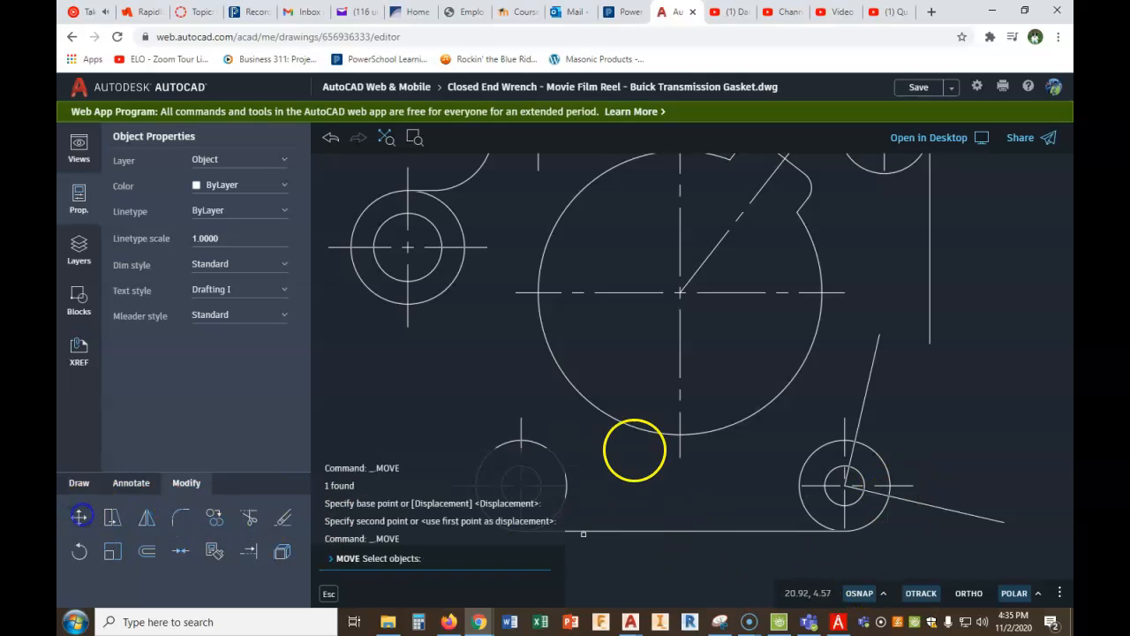
left_click_drag(897, 357, 843, 381)
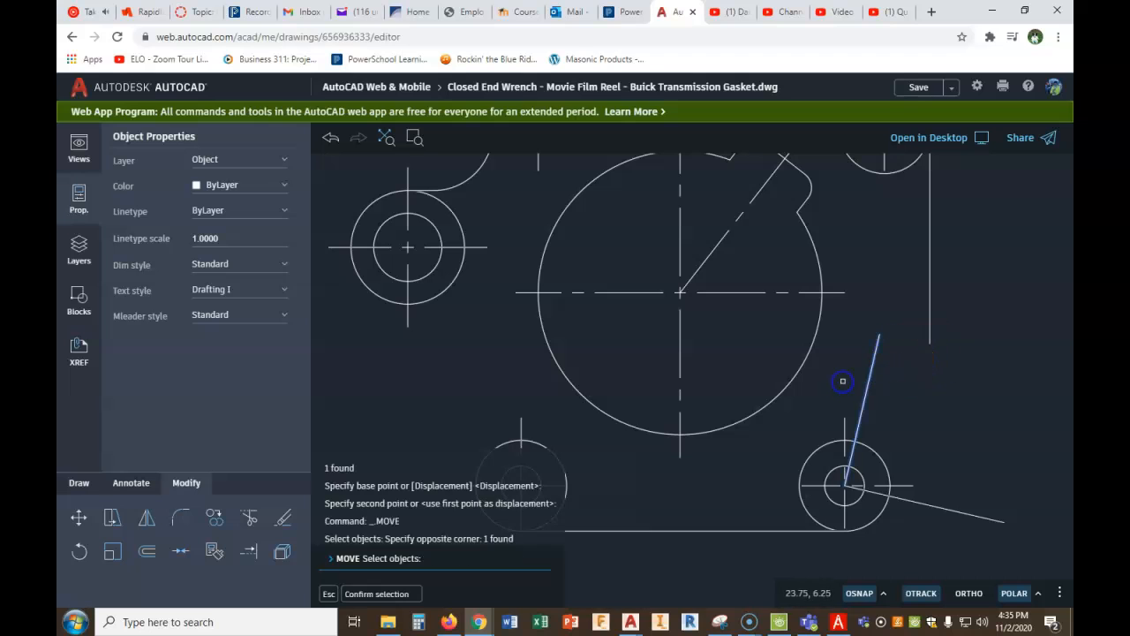
right_click(904, 423)
left_click(918, 434)
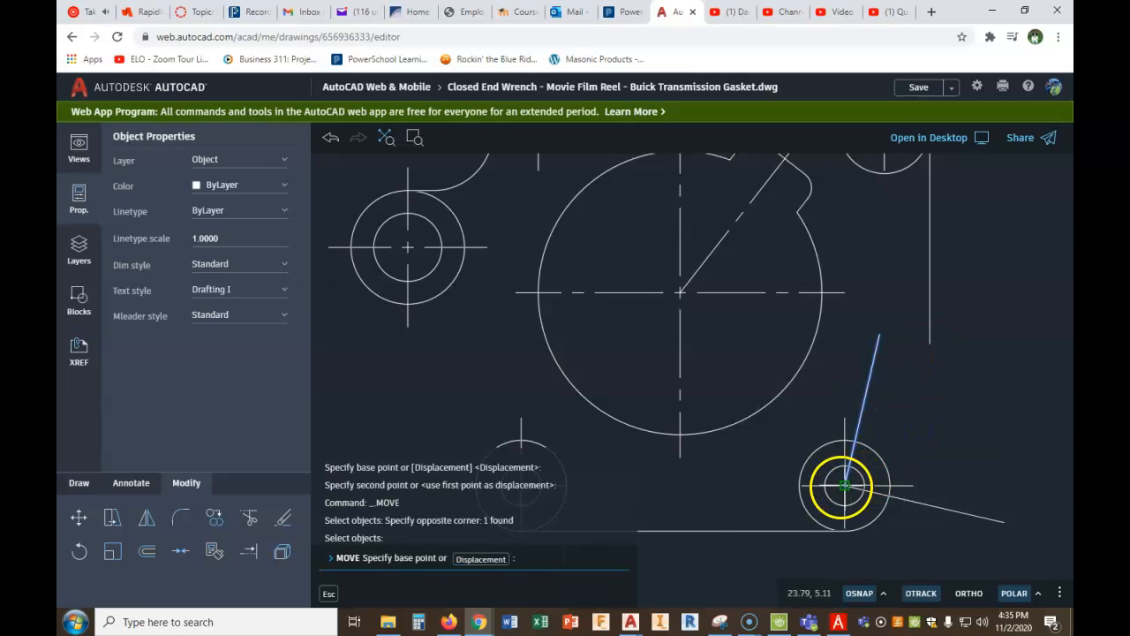
left_click(846, 485)
right_click(975, 447)
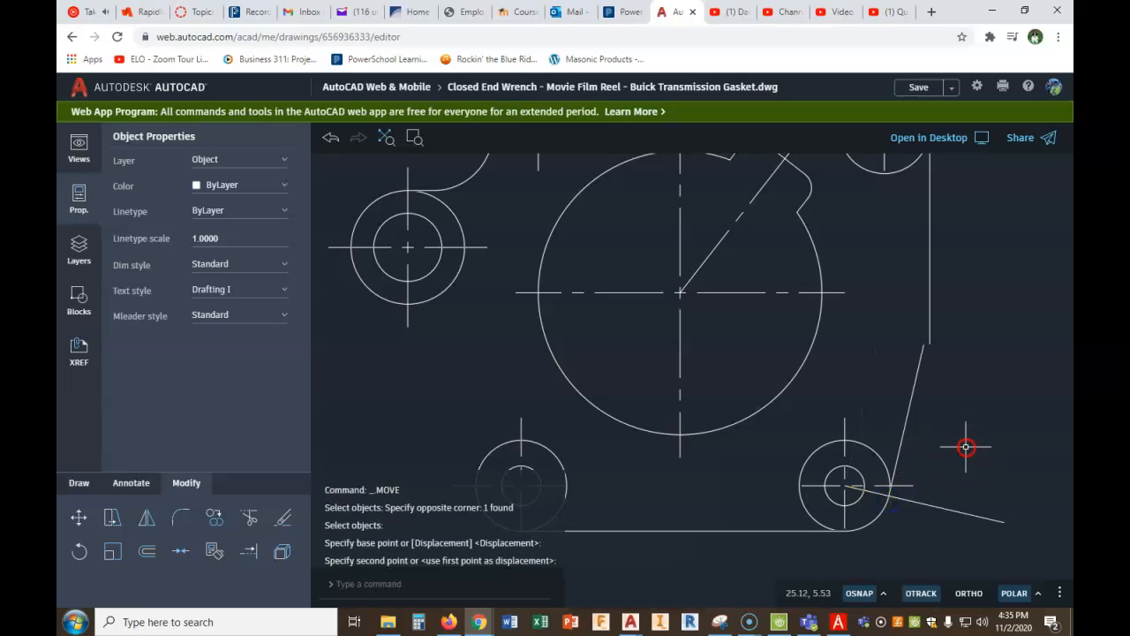
left_click(976, 451)
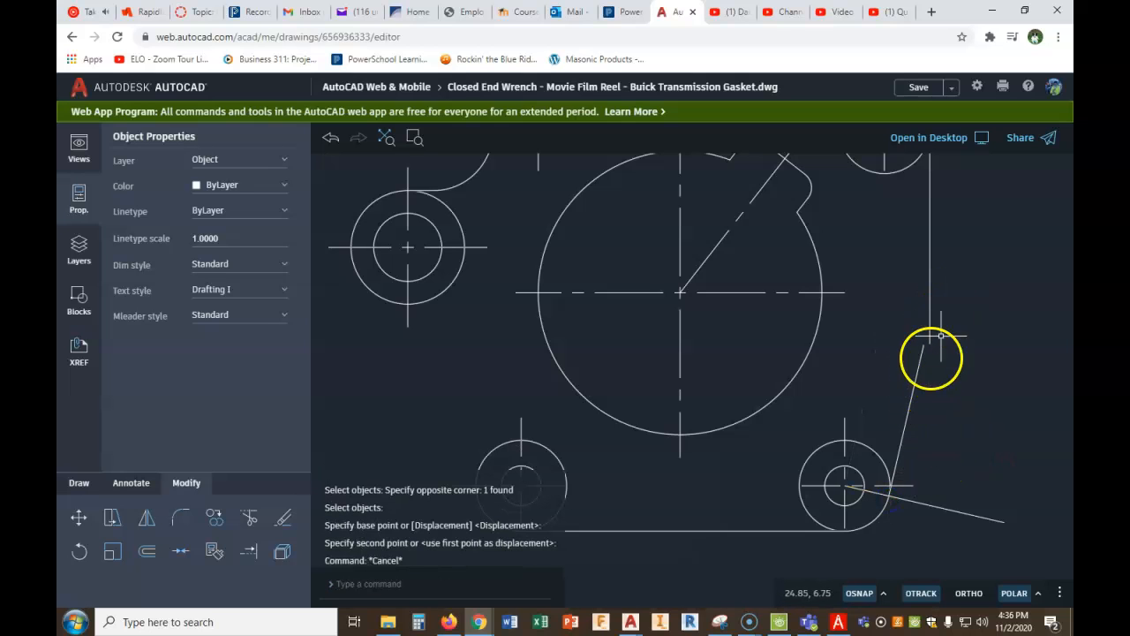
- Extend the slanted line's upper end to the gasket's right vertical edge
type("EXT")
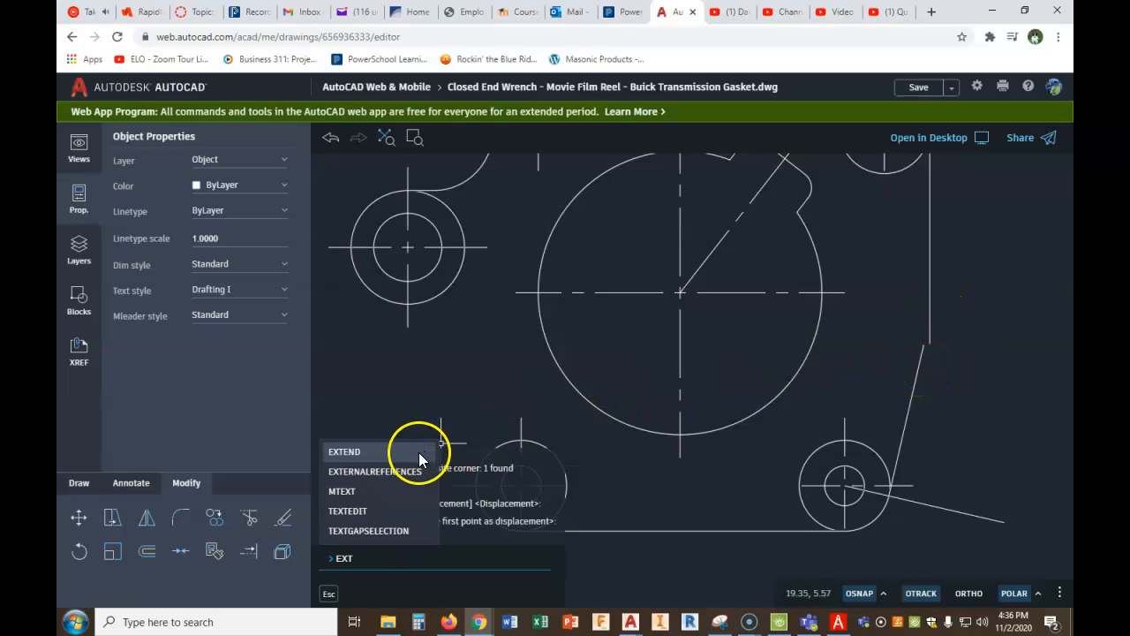
left_click(395, 453)
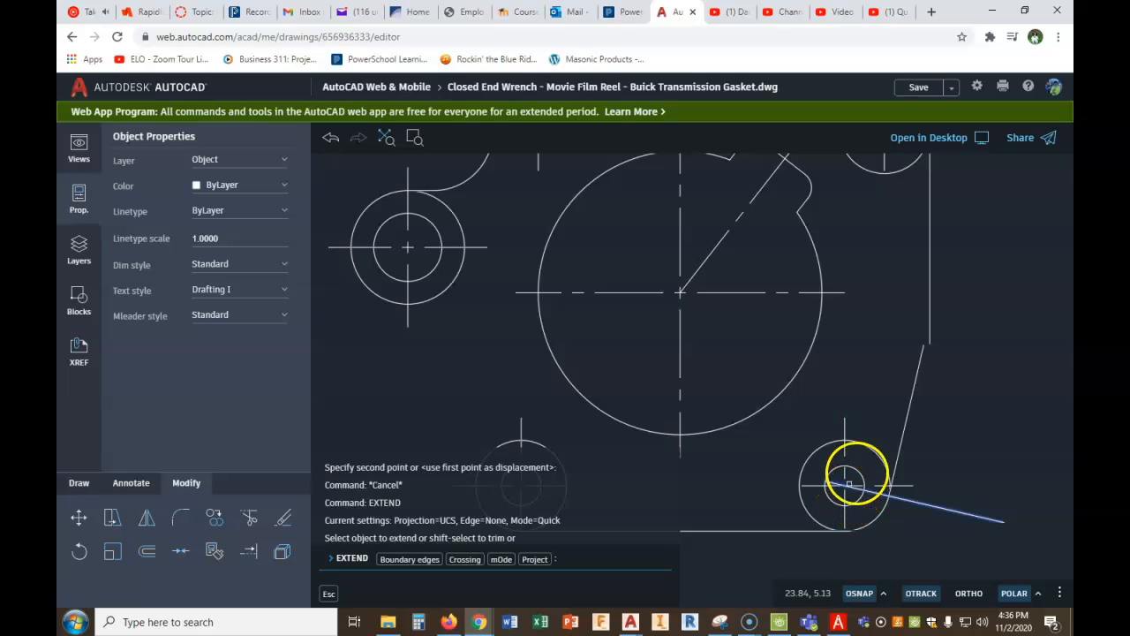
left_click(911, 387)
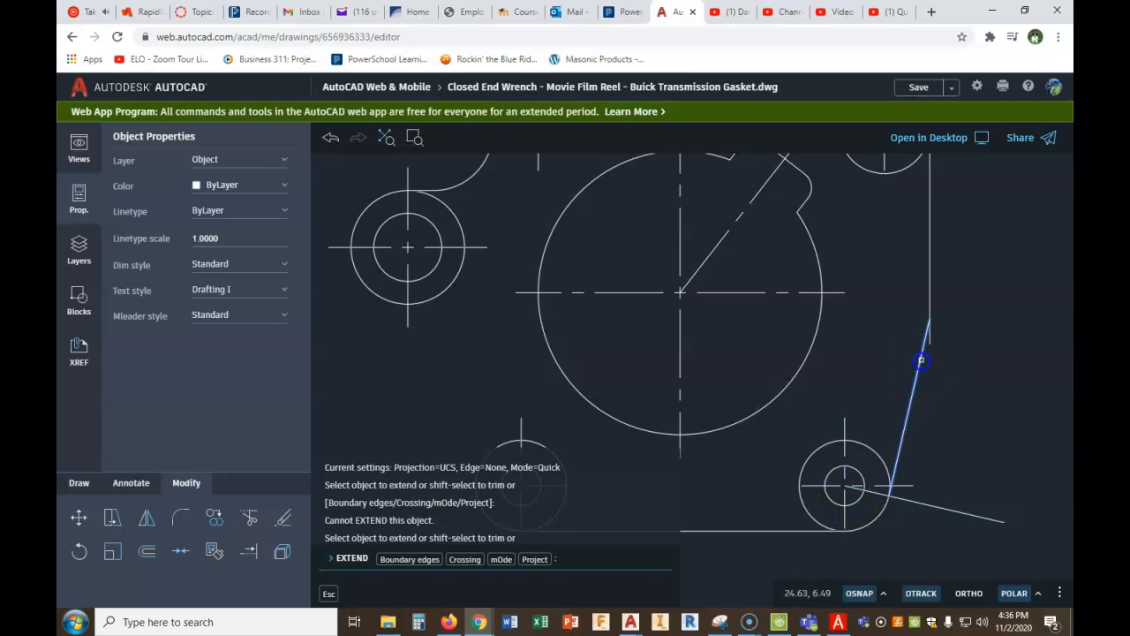
left_click(921, 361)
right_click(968, 398)
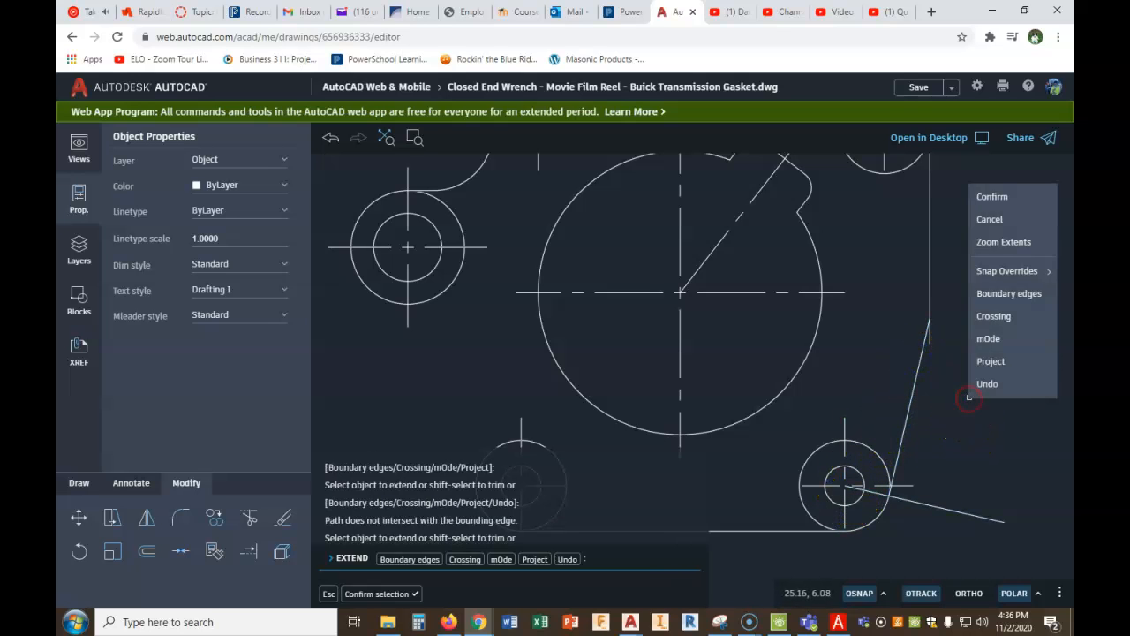
left_click(986, 199)
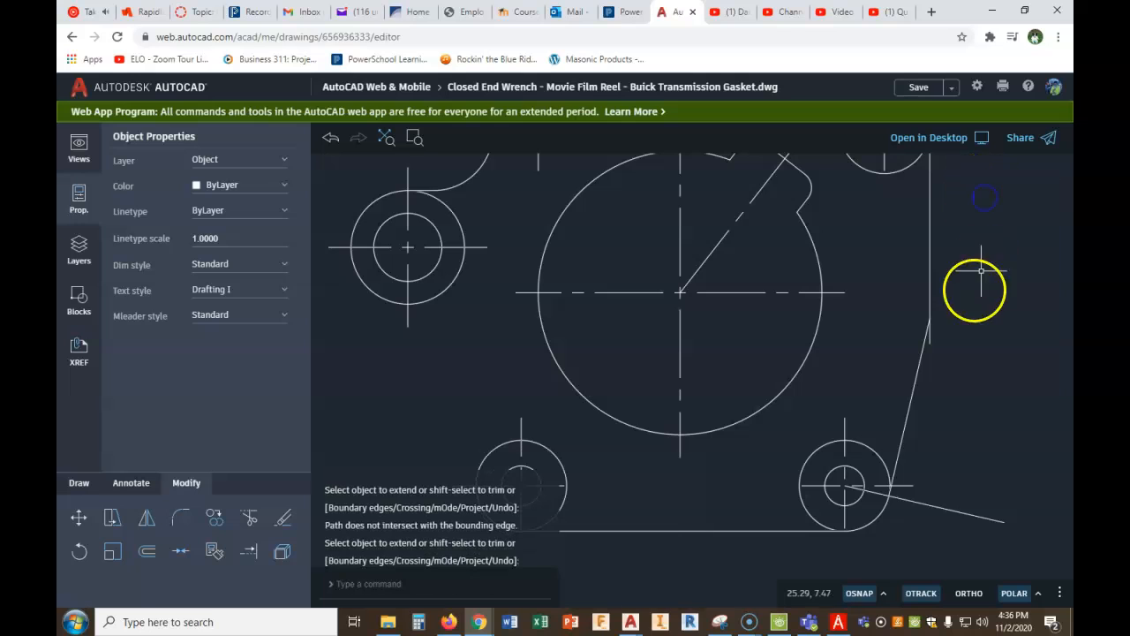
- Stretch the right vertical edge's lower end to the top of the slanted line and delete the perpendicular construction line
left_click(931, 340)
left_click(930, 343)
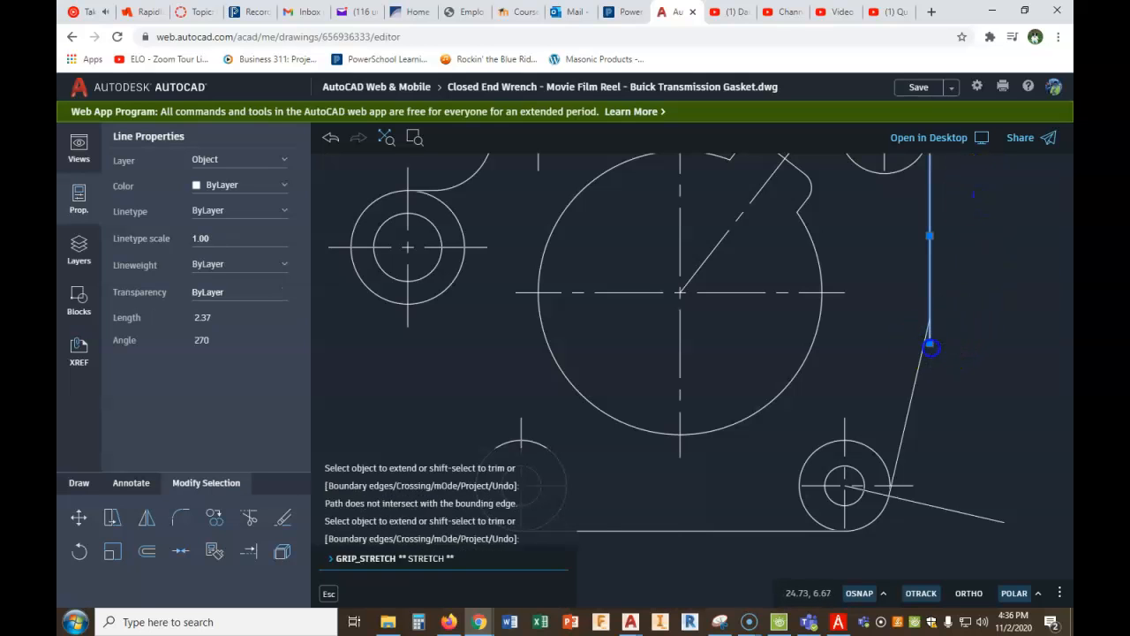
key("Escape")
key("Escape")
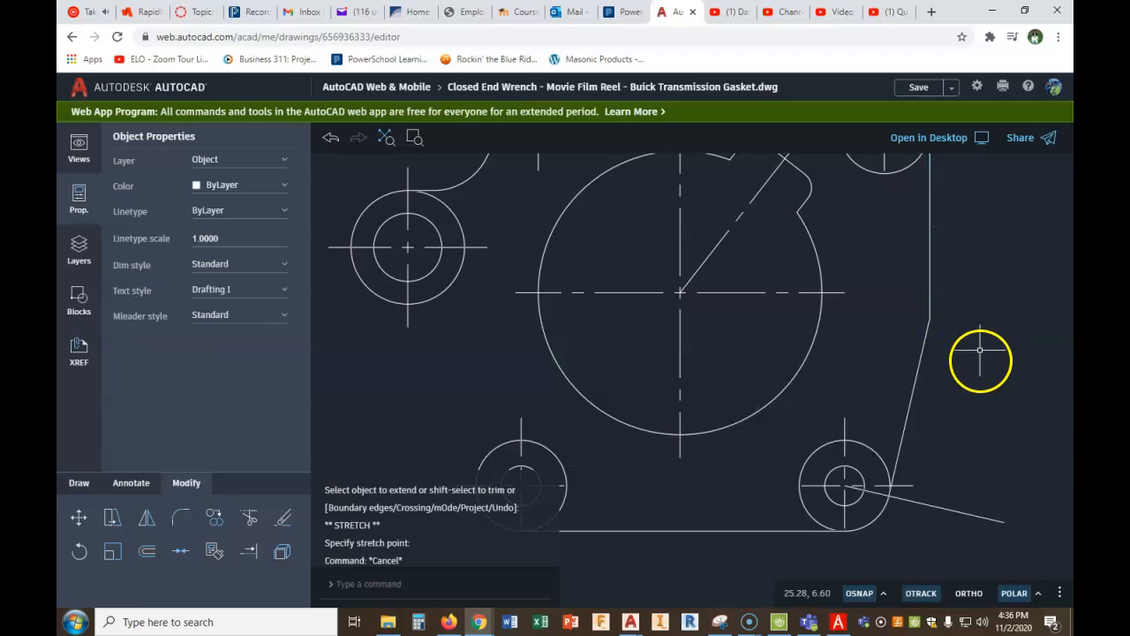
left_click_drag(954, 497, 927, 523)
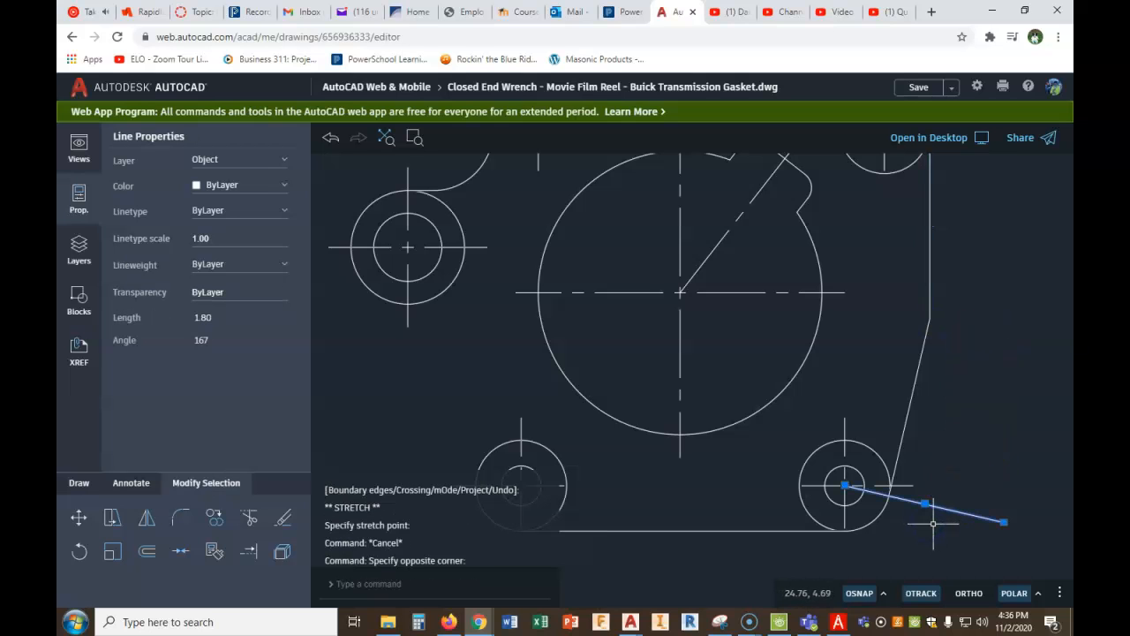
key("Delete")
- Trim the inner part of the lower right outer circle between the slanted side and the bottom edge
scroll(969, 437, "down", 2)
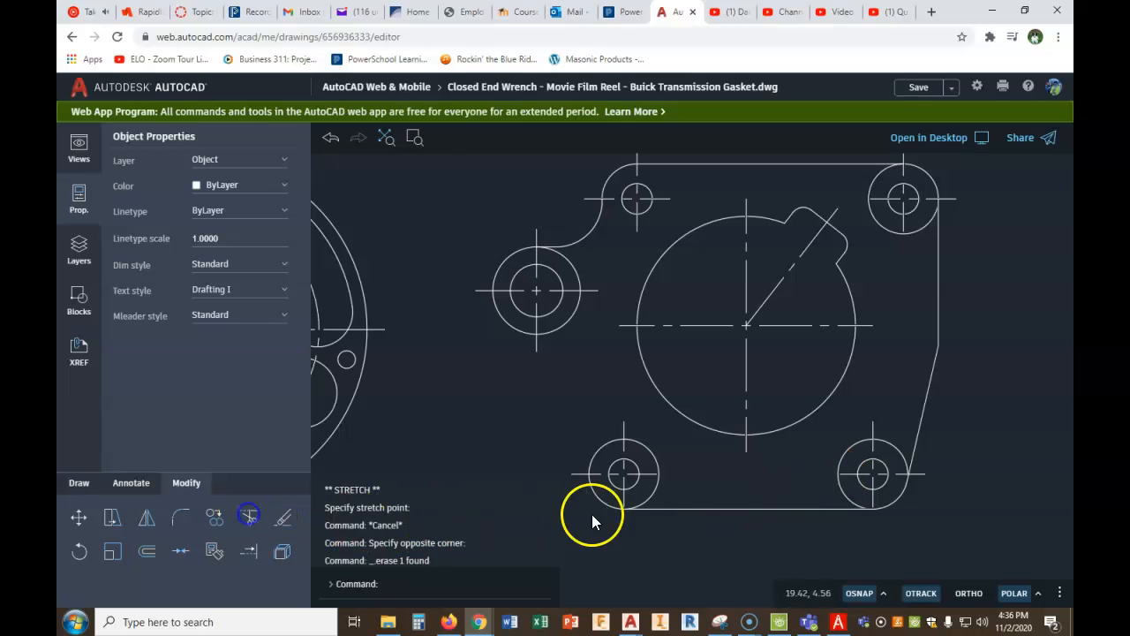
left_click(886, 444)
left_click(851, 458)
right_click(794, 479)
left_click(833, 253)
- Trim the inner part of the upper right outer circle between the top edge and the right vertical edge
right_click(911, 287)
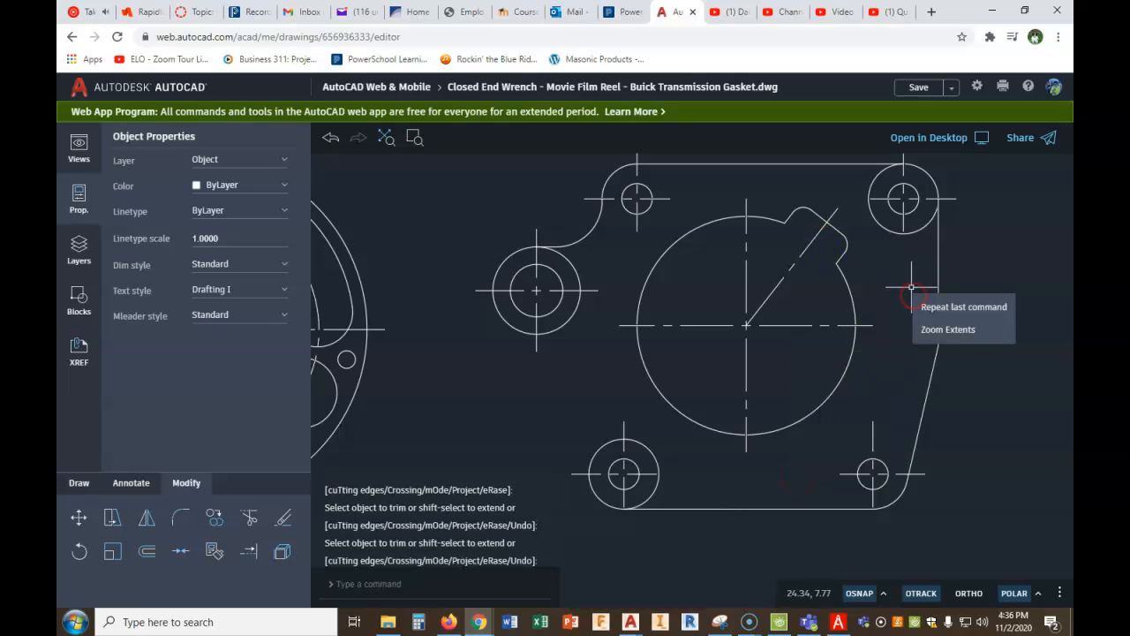
left_click(930, 308)
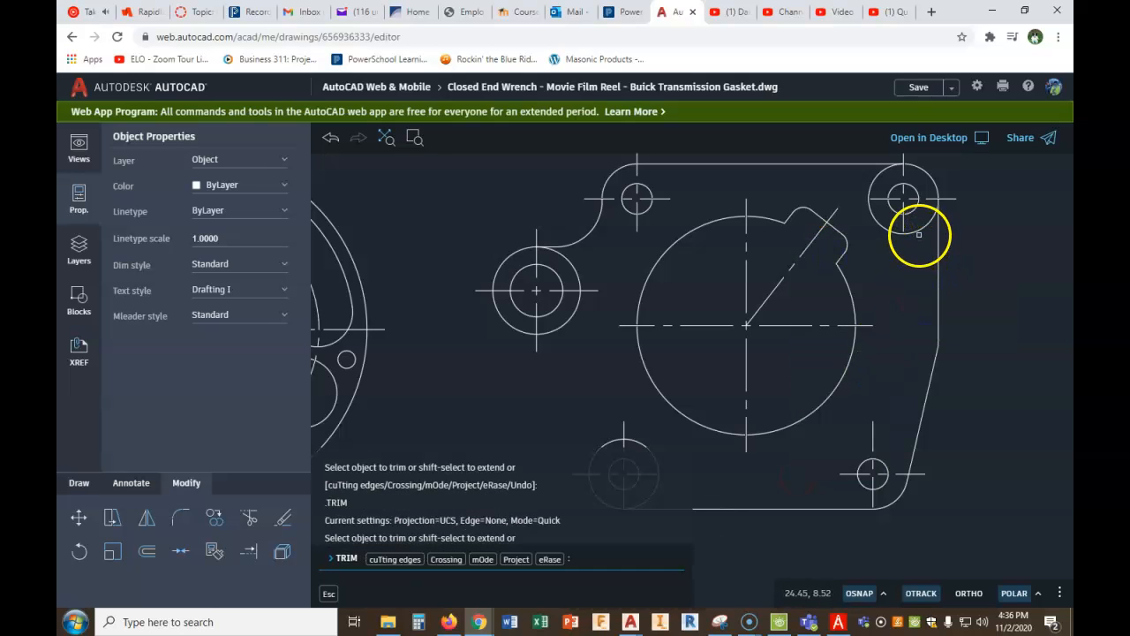
left_click(919, 231)
right_click(903, 292)
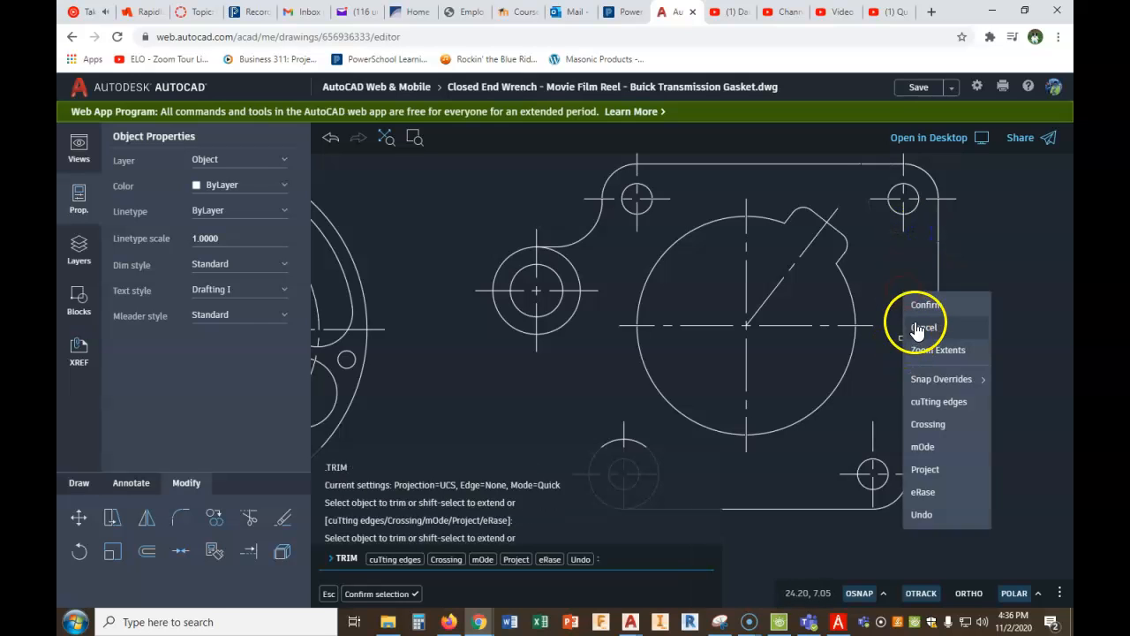
left_click(925, 307)
key("Escape")
- Review the gasket drawing's left side and switch to PDF Architect to check the angled left edges in the gasket figure
scroll(733, 396, "down", 4)
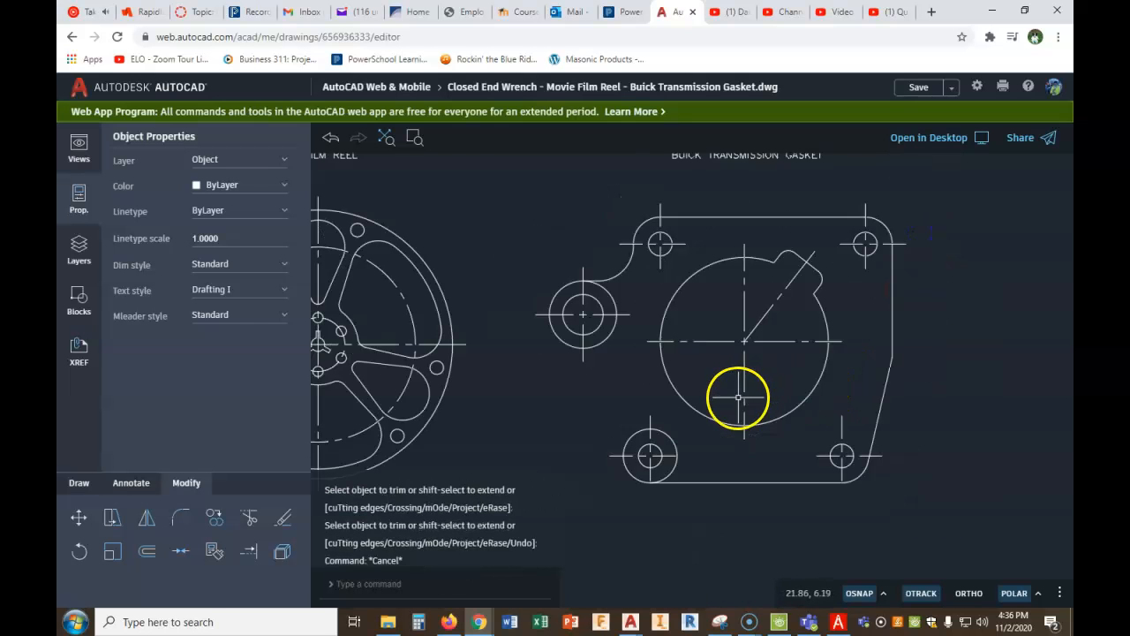
middle_click_drag(761, 426, 777, 422)
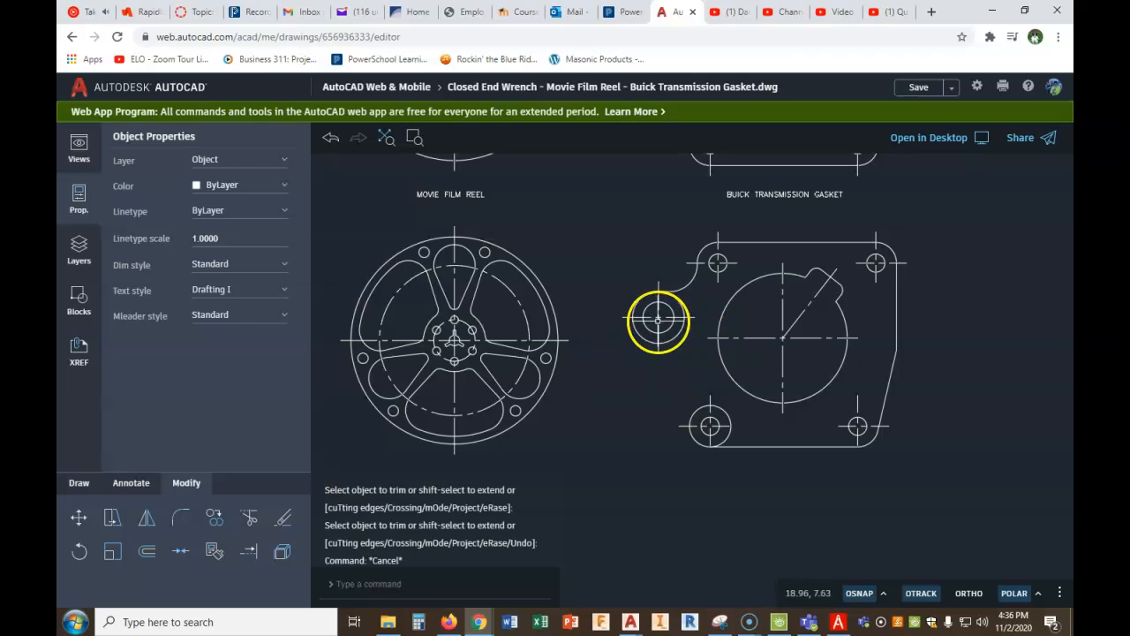
scroll(702, 372, "up", 3)
left_click(838, 622)
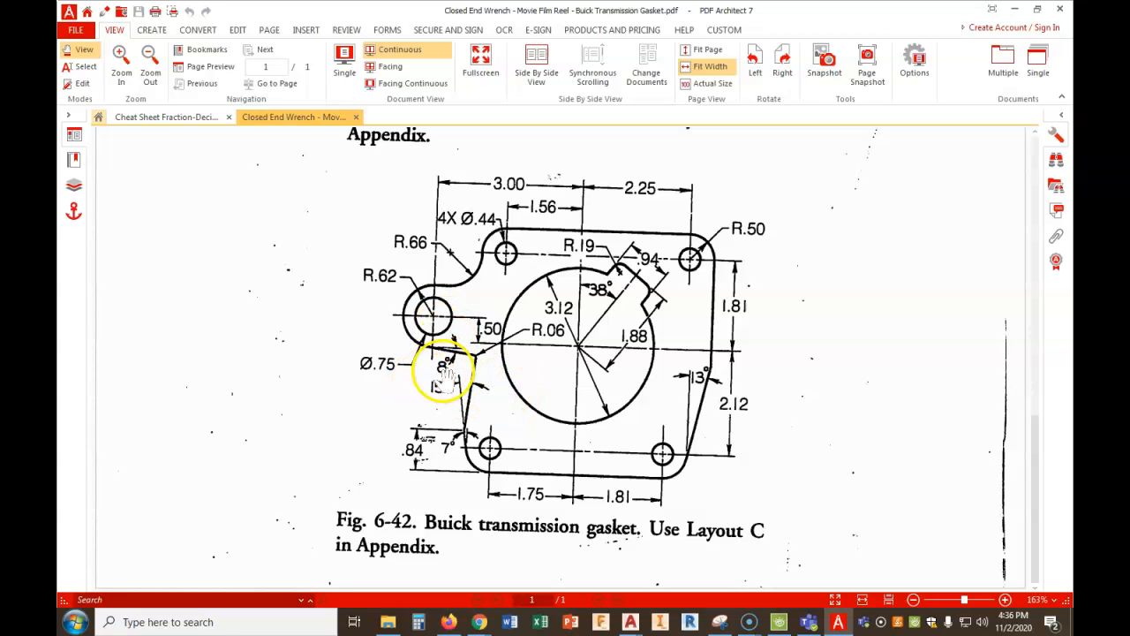
- Examine the gasket figure's angled left edges up close, including their angles and the offset dimension near the bottom edge
scroll(455, 450, "up", 3)
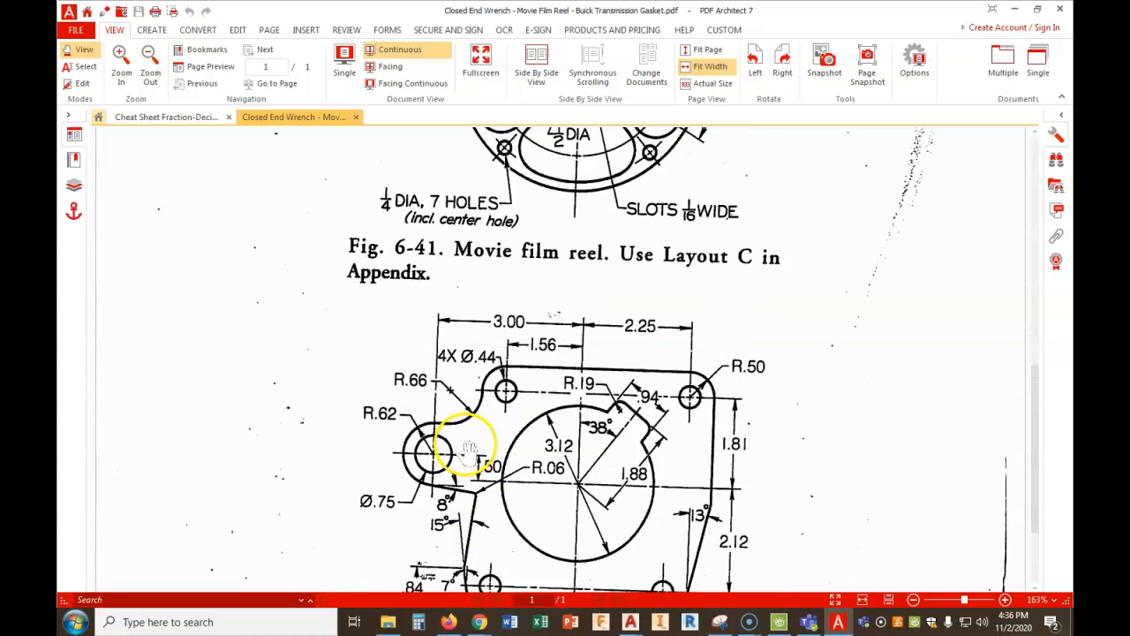
scroll(455, 472, "down", 3)
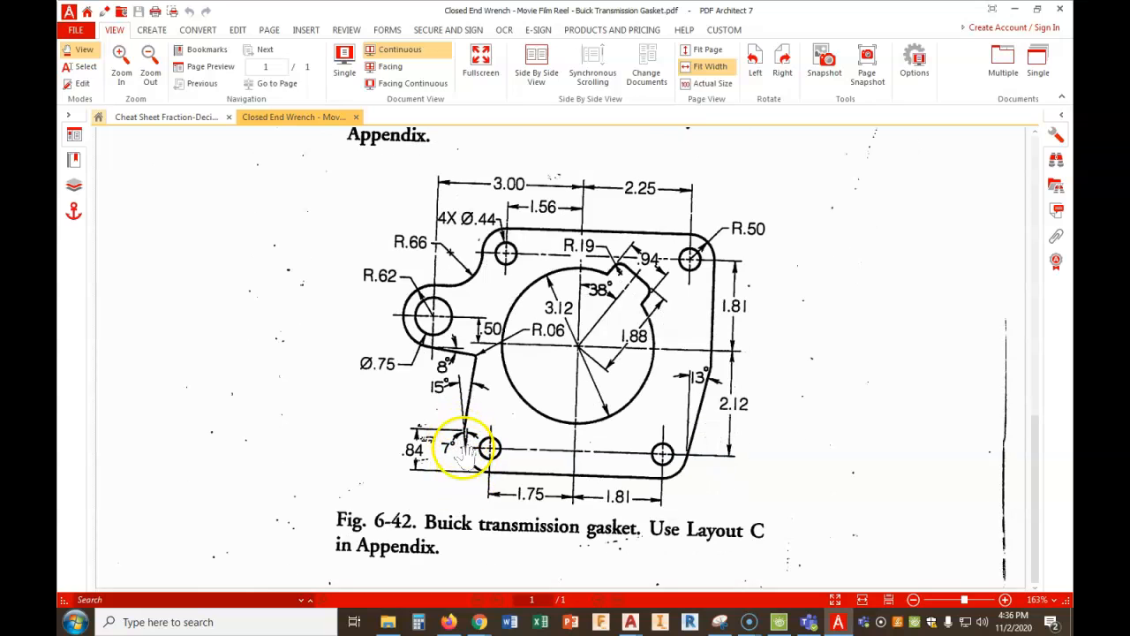
left_click_drag(966, 601, 983, 603)
scroll(521, 404, "down", 7)
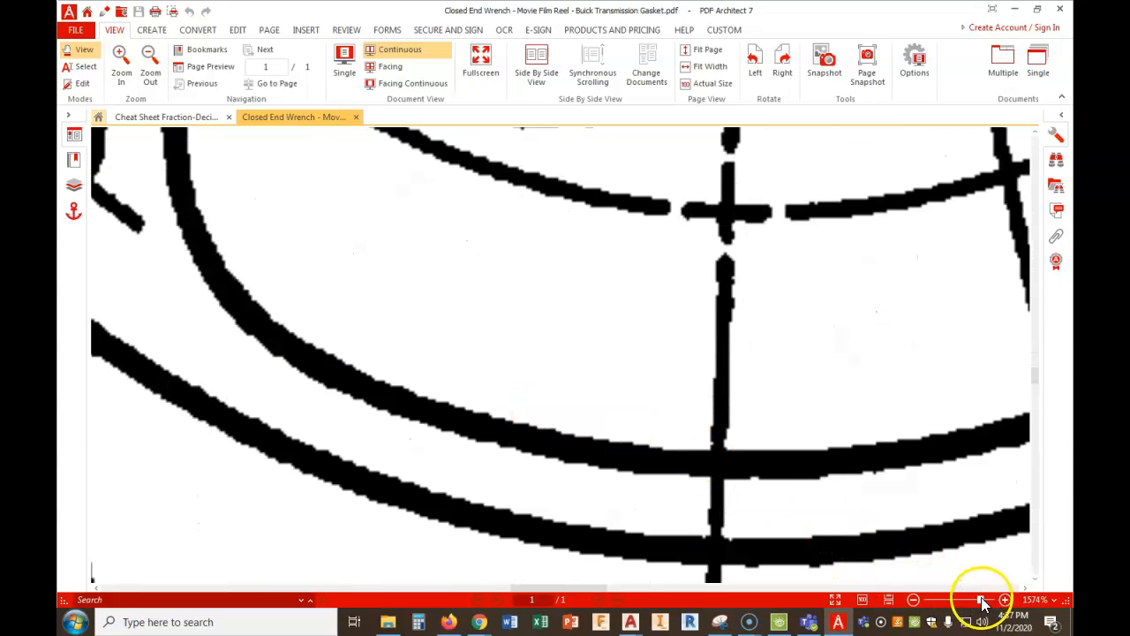
left_click(913, 601)
left_click(913, 601)
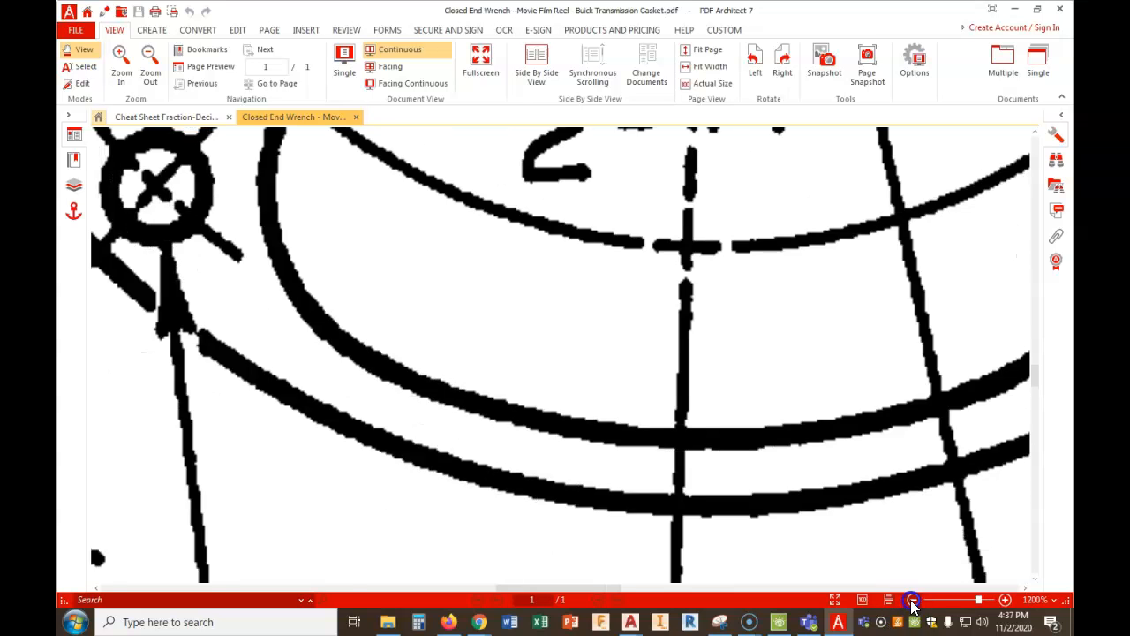
left_click(913, 601)
left_click(914, 601)
scroll(848, 561, "down", 10)
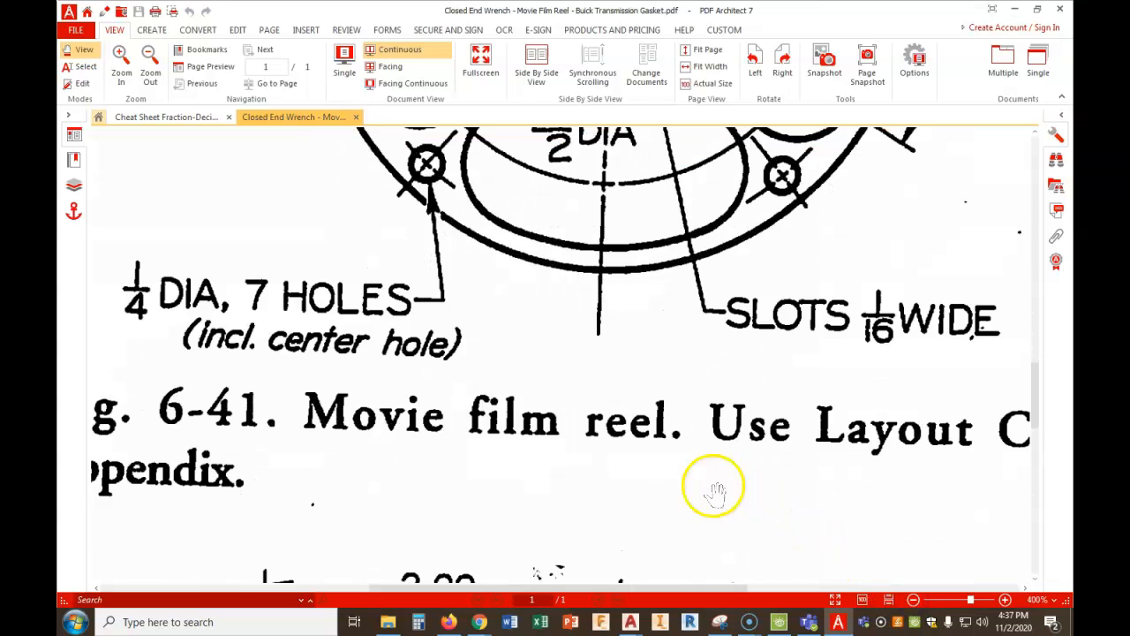
scroll(547, 419, "down", 3)
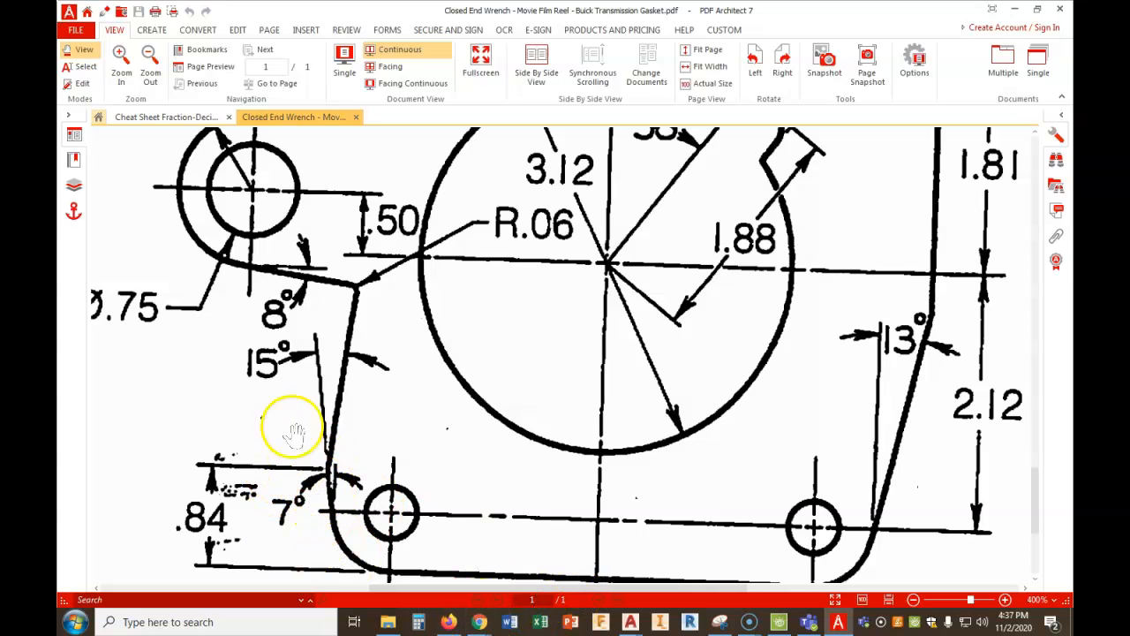
- Switch to the AutoCAD web drawing and draw a horizontal line about 5.26 long rightward from the gasket's left circle center
mouse_move(479, 624)
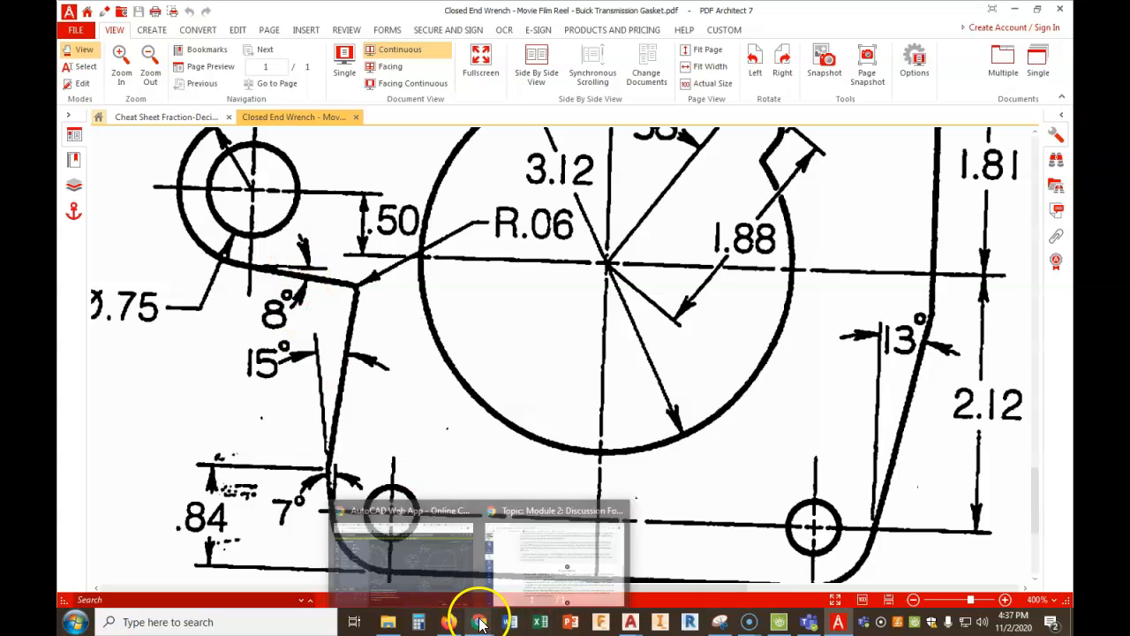
left_click(435, 562)
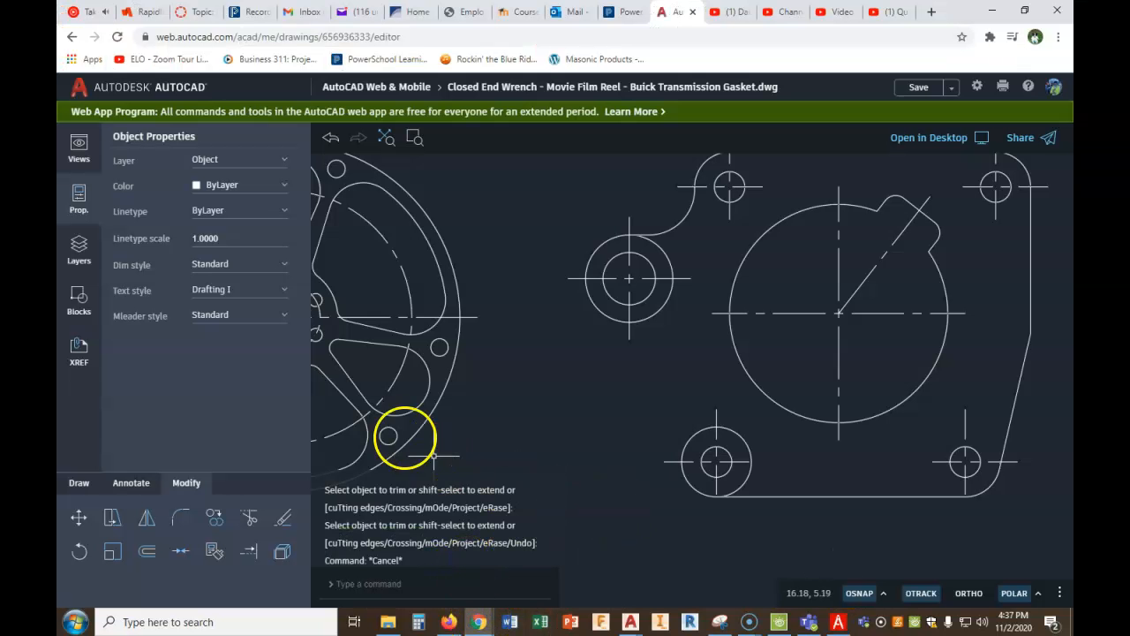
left_click(76, 484)
left_click(247, 517)
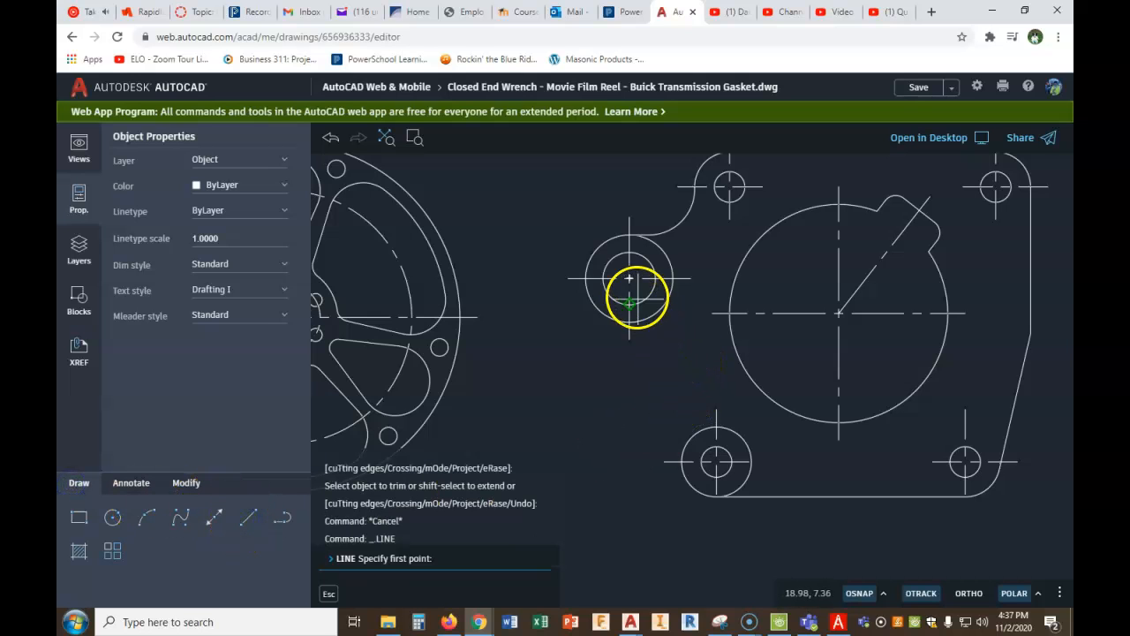
left_click(629, 281)
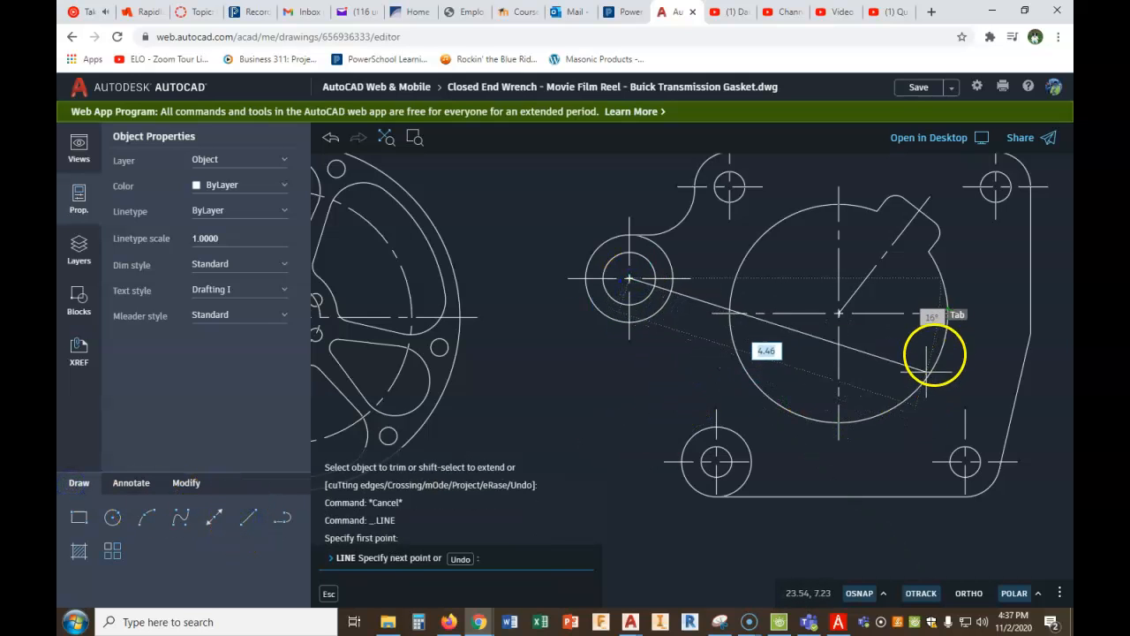
left_click(996, 278)
right_click(998, 281)
left_click(949, 294)
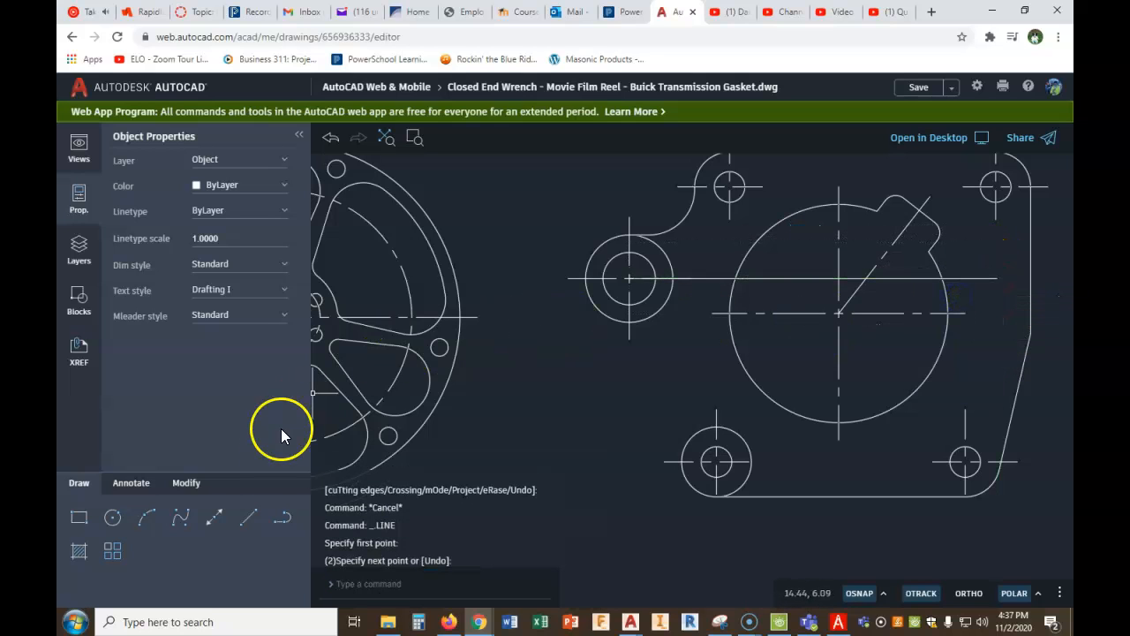
- Rotate the new horizontal line by -8 degrees about the left circle's center
left_click(177, 488)
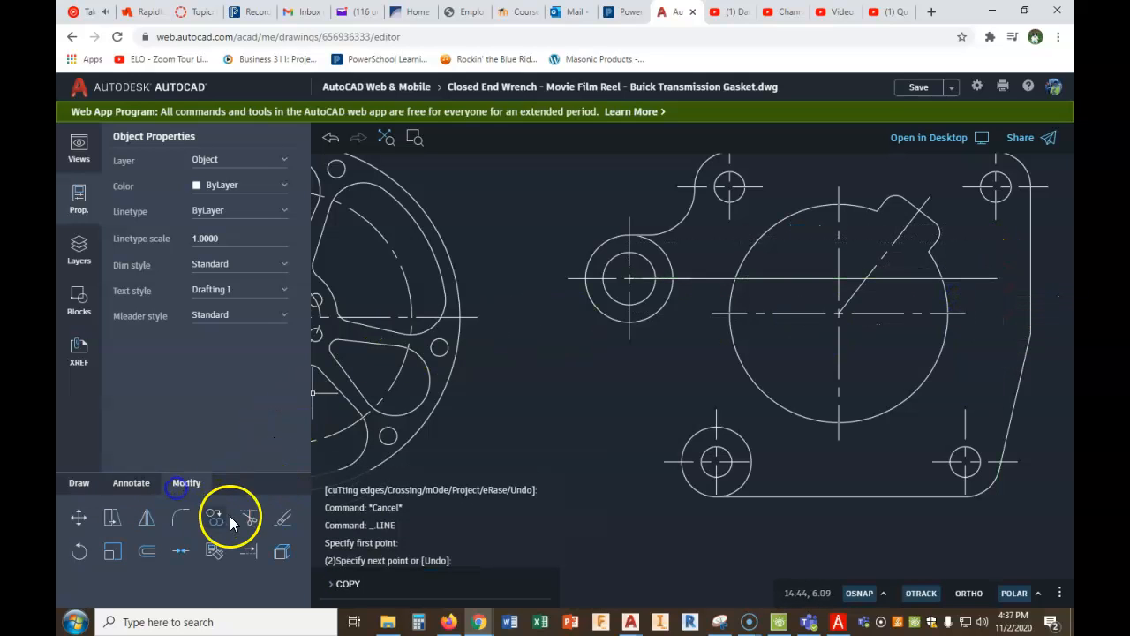
left_click(79, 550)
left_click(722, 278)
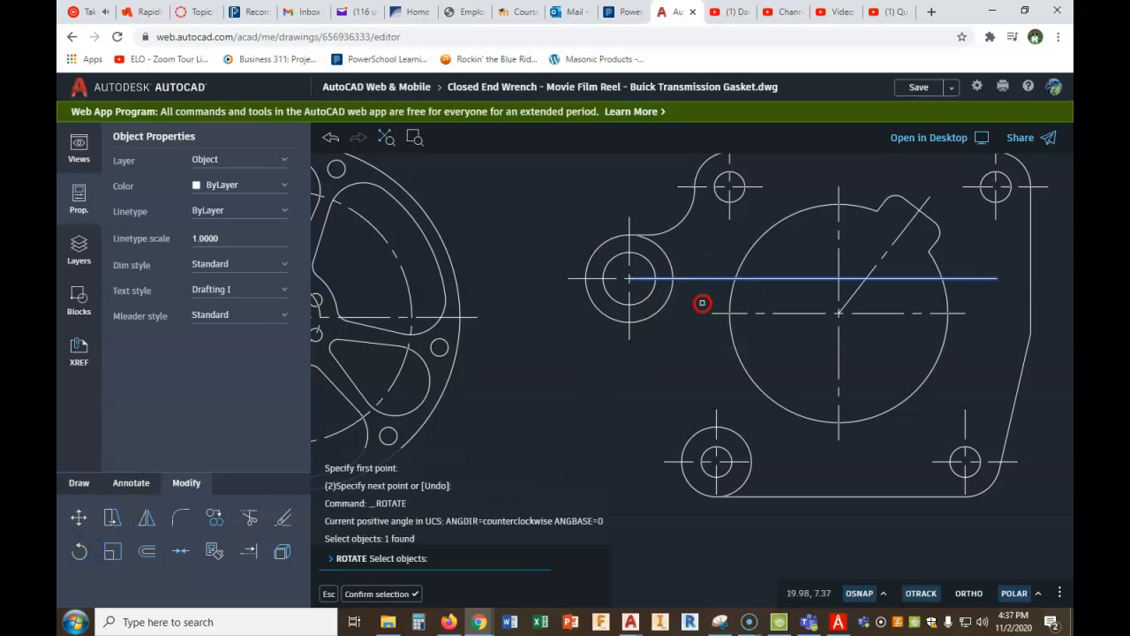
right_click(701, 305)
left_click(715, 319)
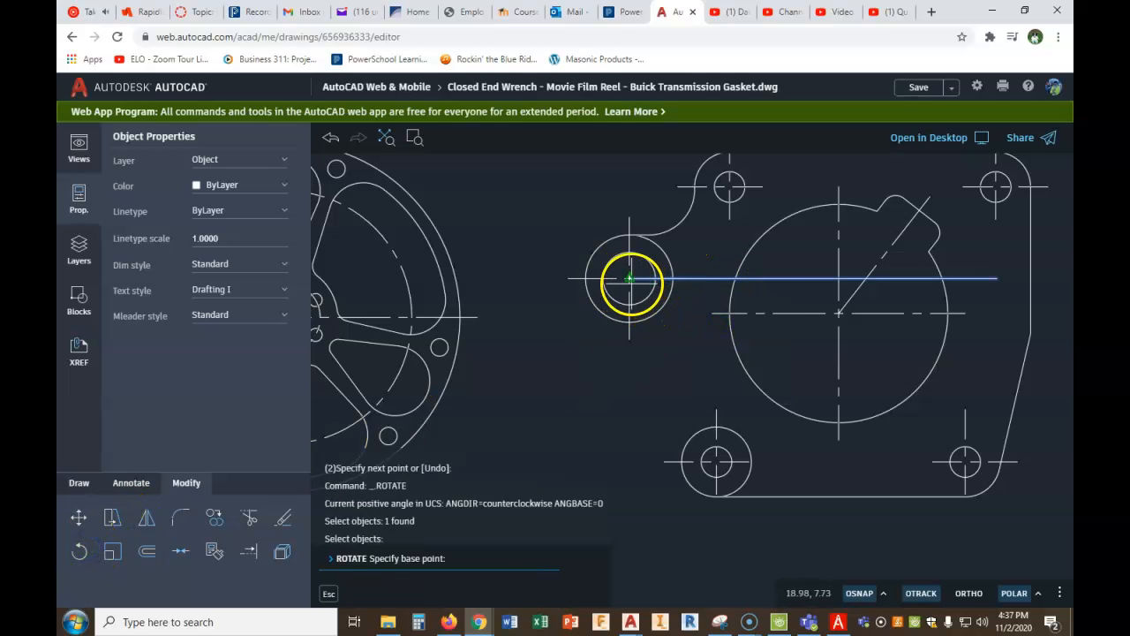
left_click(628, 279)
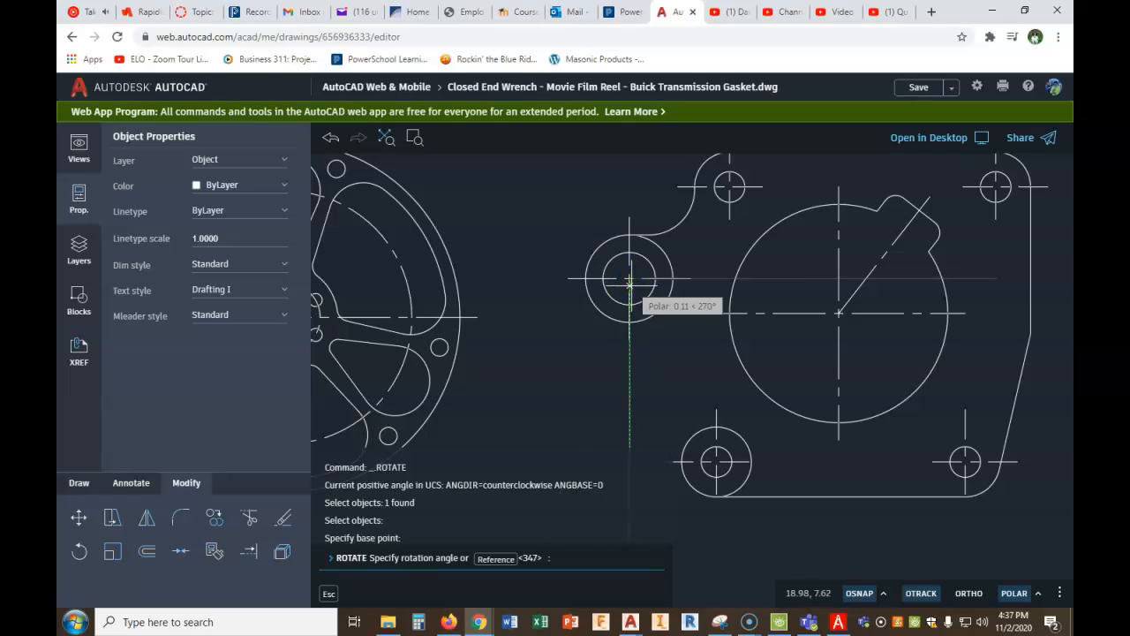
type("-8")
key("Return")
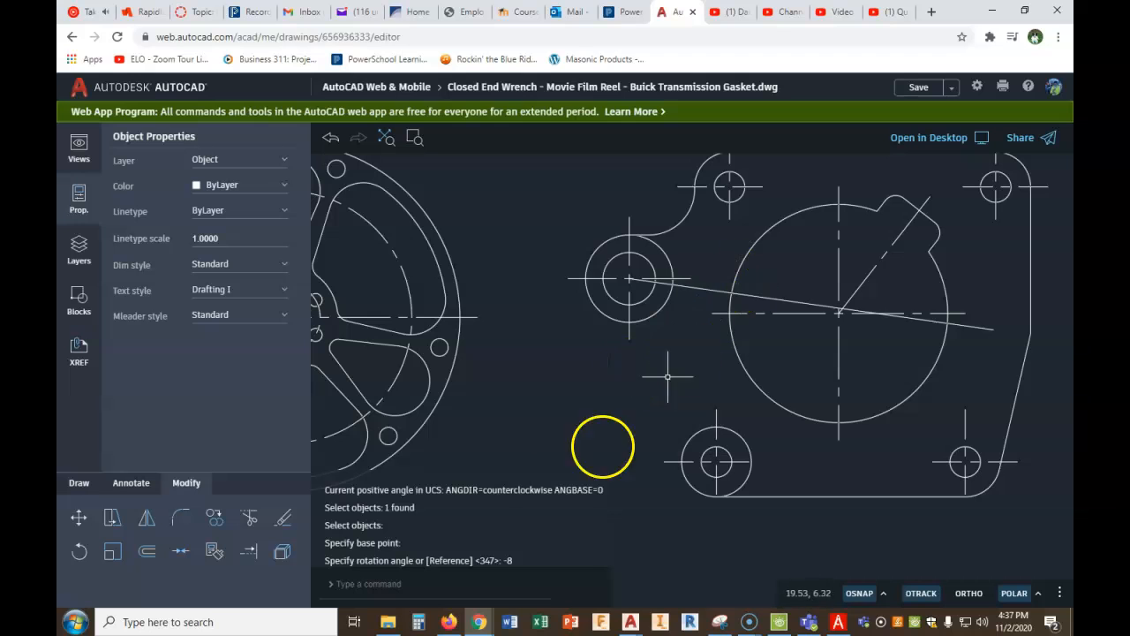
- Draw a construction line from the empty area below the left circle perpendicular (PERP) to the slanted line
left_click(78, 487)
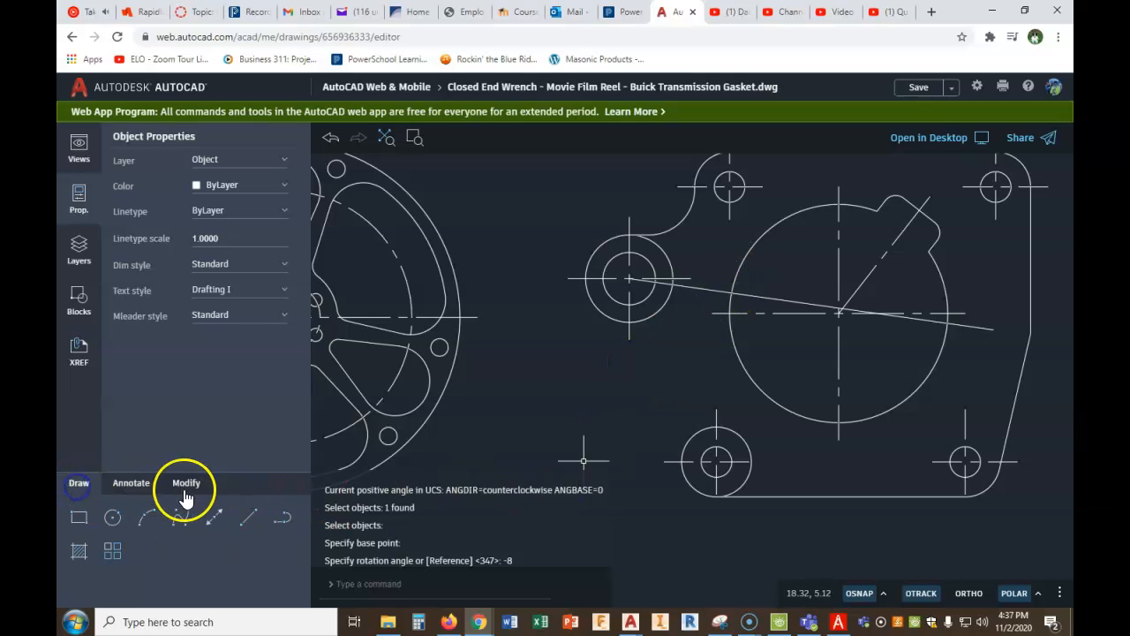
left_click(245, 528)
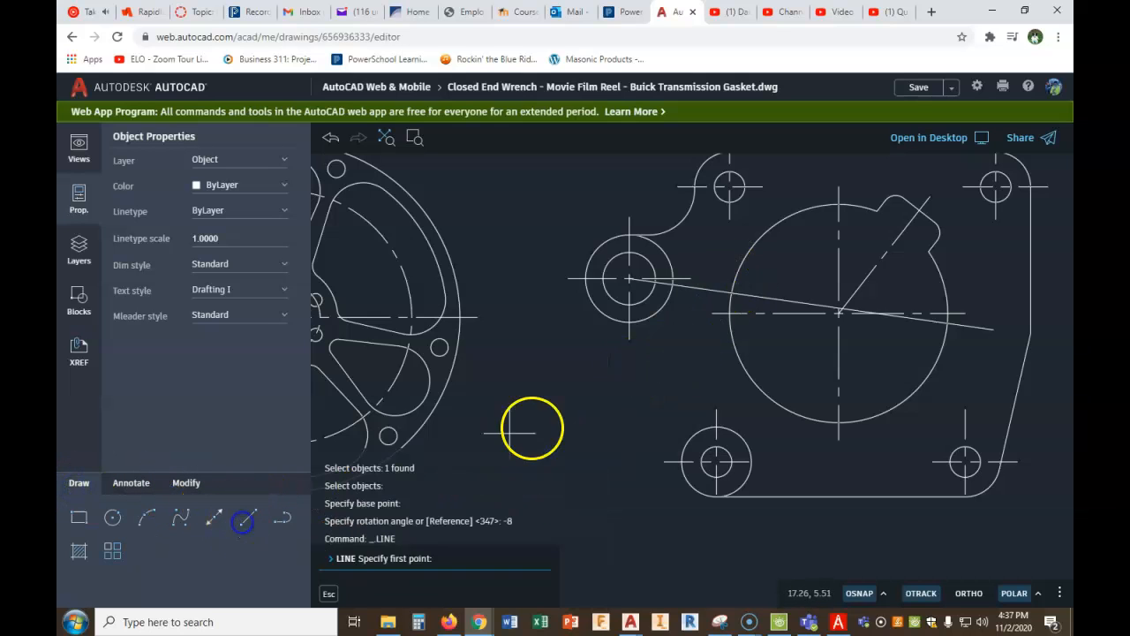
left_click(606, 470)
type("PERP")
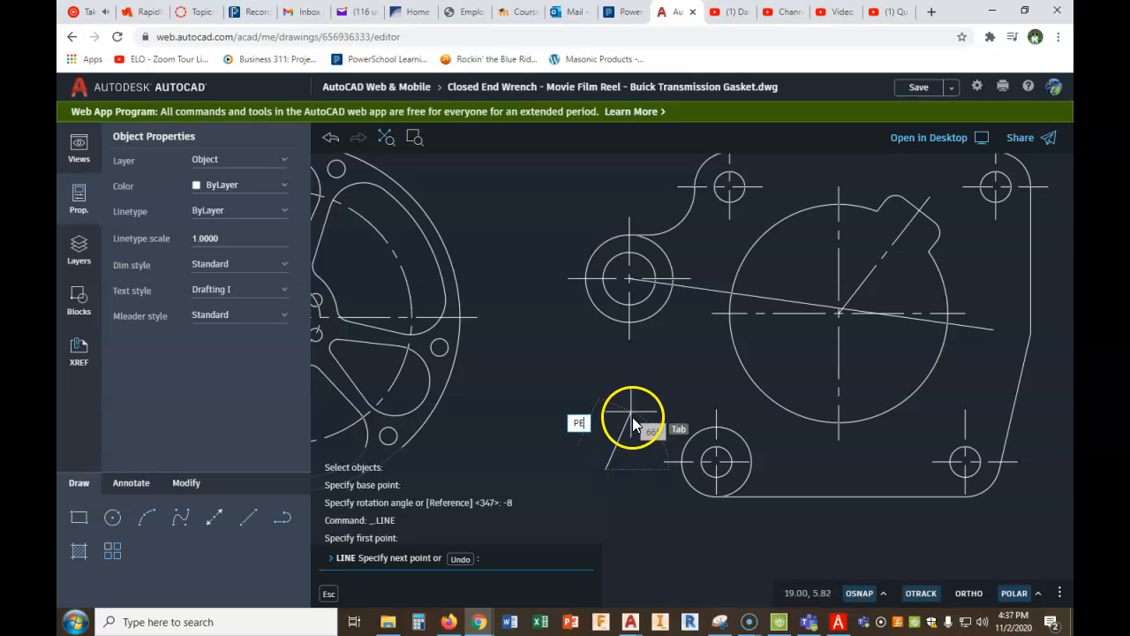
key("Return")
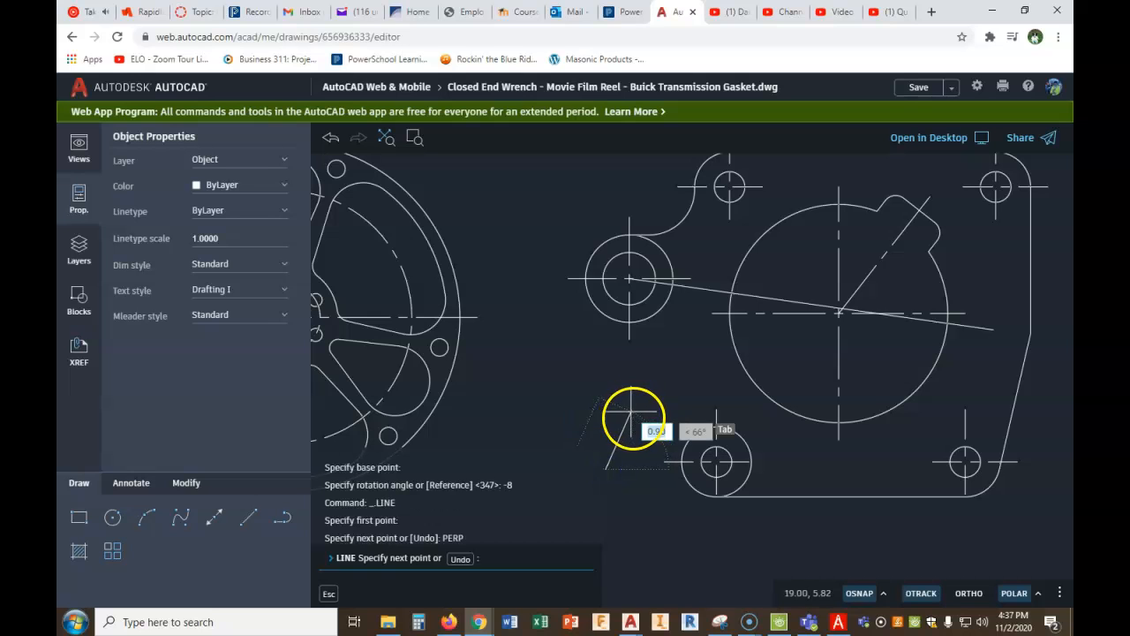
left_click(682, 290)
right_click(694, 299)
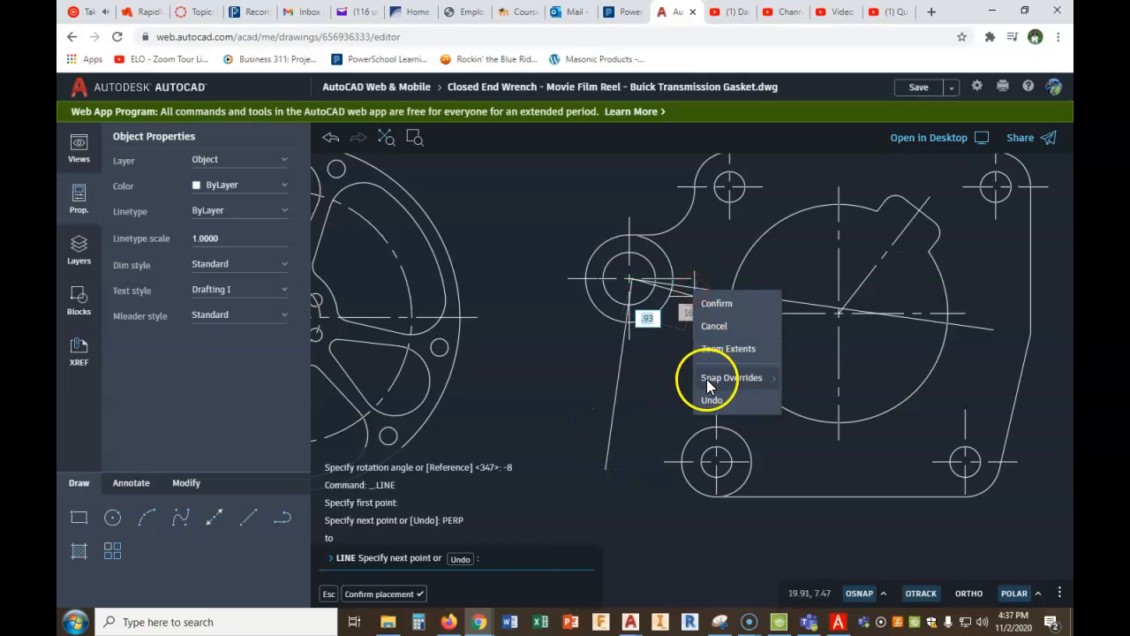
left_click(717, 303)
- Move the perpendicular construction line by its upper end onto the left circle's center
scroll(653, 287, "up", 5)
scroll(632, 276, "up", 3)
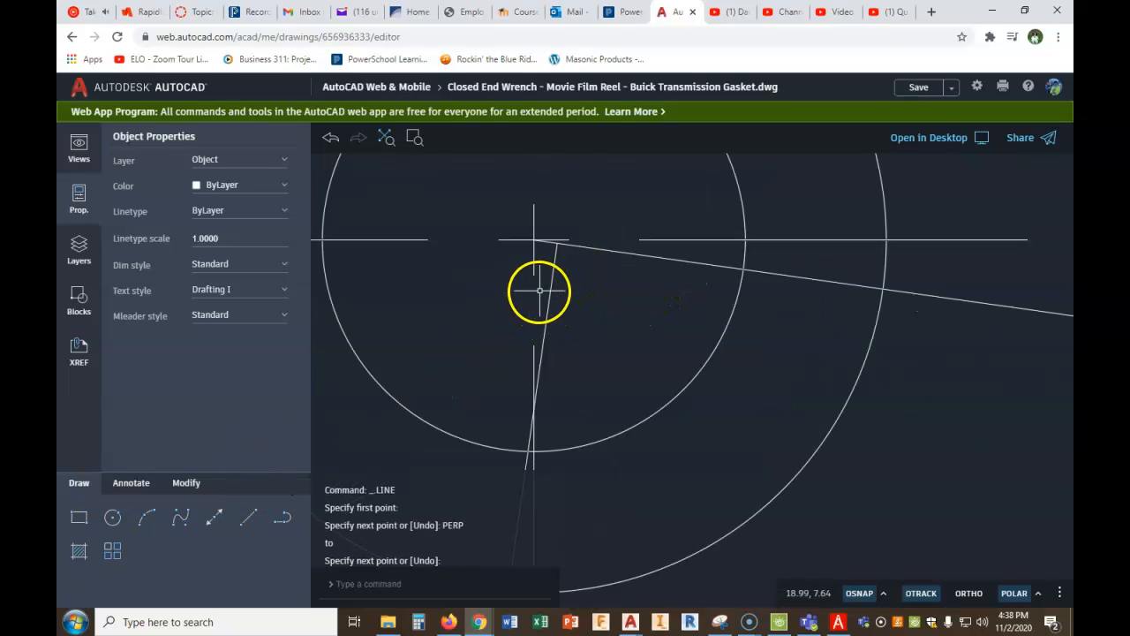
left_click(551, 292)
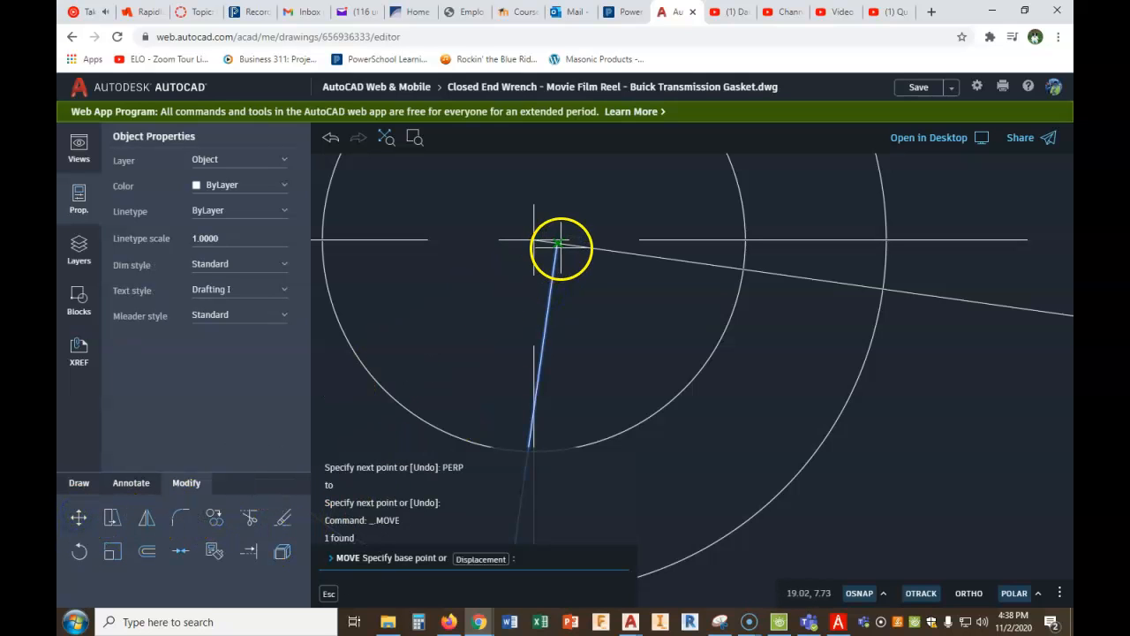
left_click(557, 243)
left_click(532, 242)
scroll(624, 404, "down", 3)
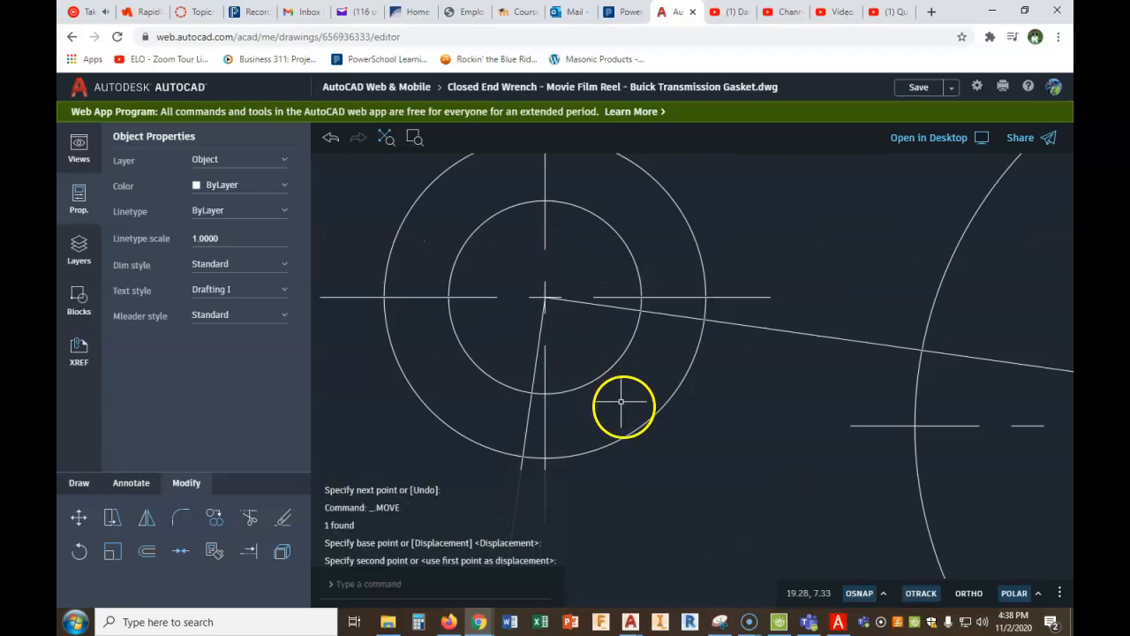
middle_click_drag(719, 452, 745, 323)
key("Escape")
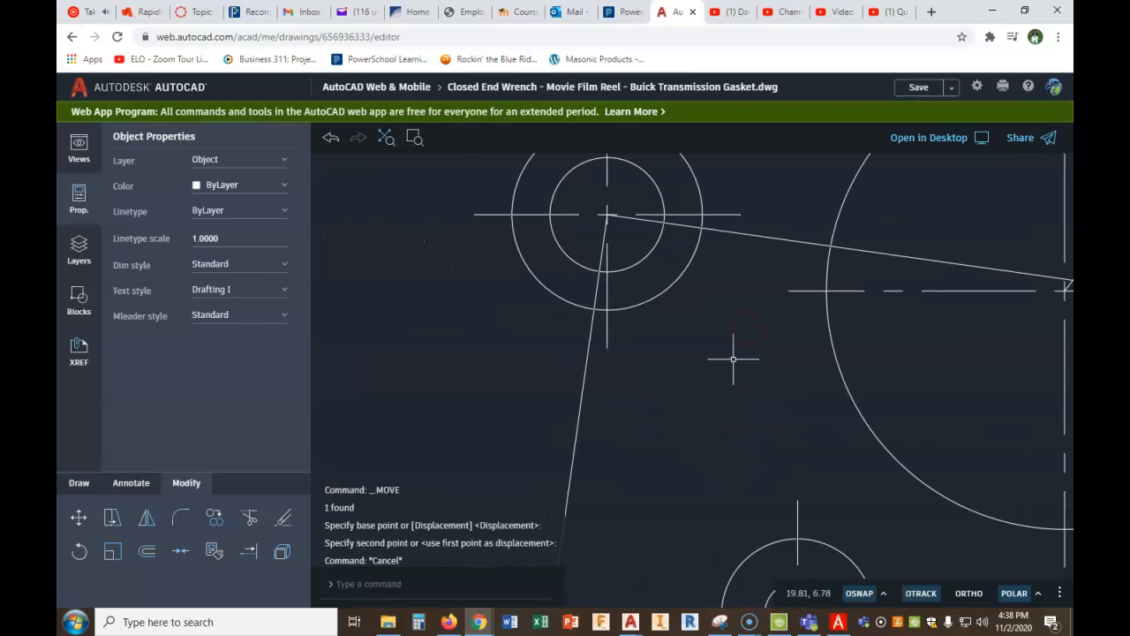
- Move the slanted line from the left circle's center to where the perpendicular line crosses the outer circle
scroll(744, 373, "down", 3)
left_click(738, 307)
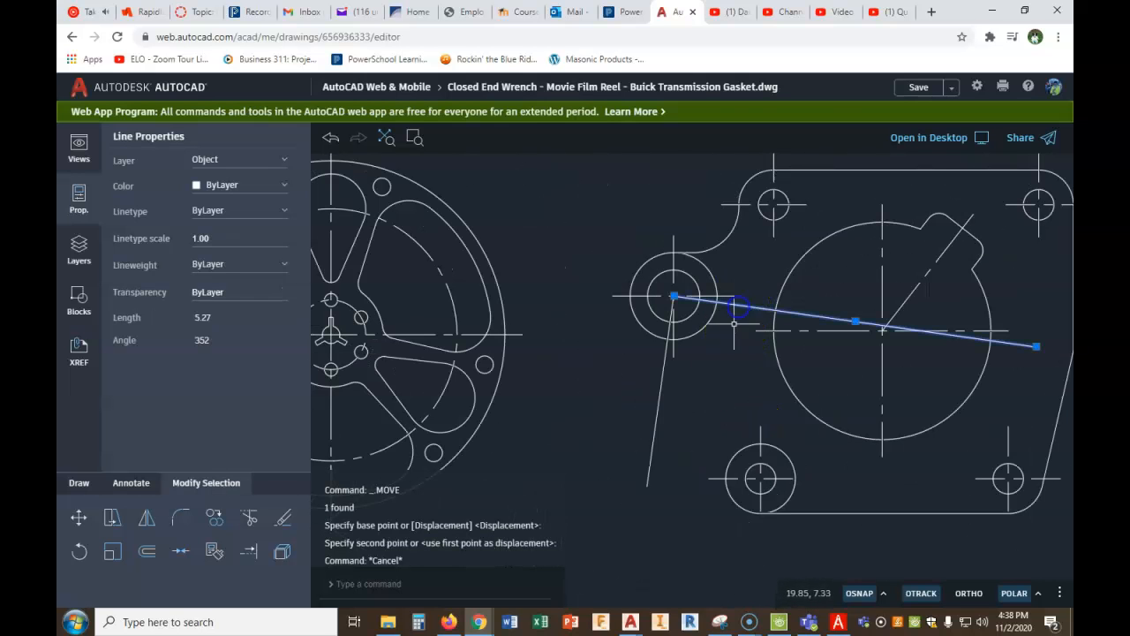
left_click(79, 518)
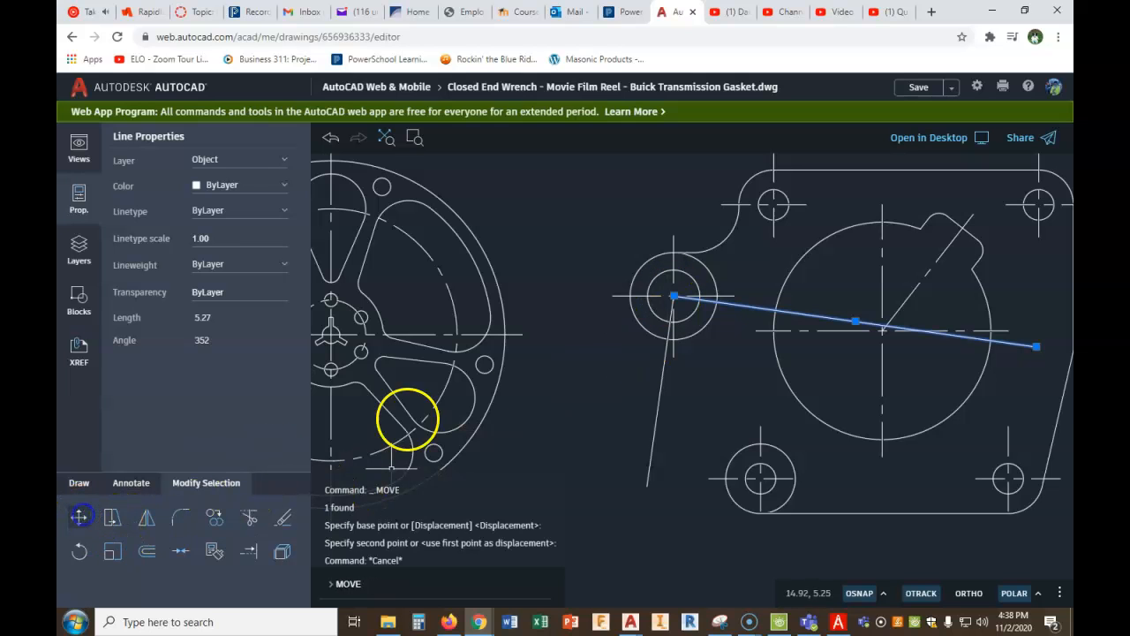
left_click(674, 296)
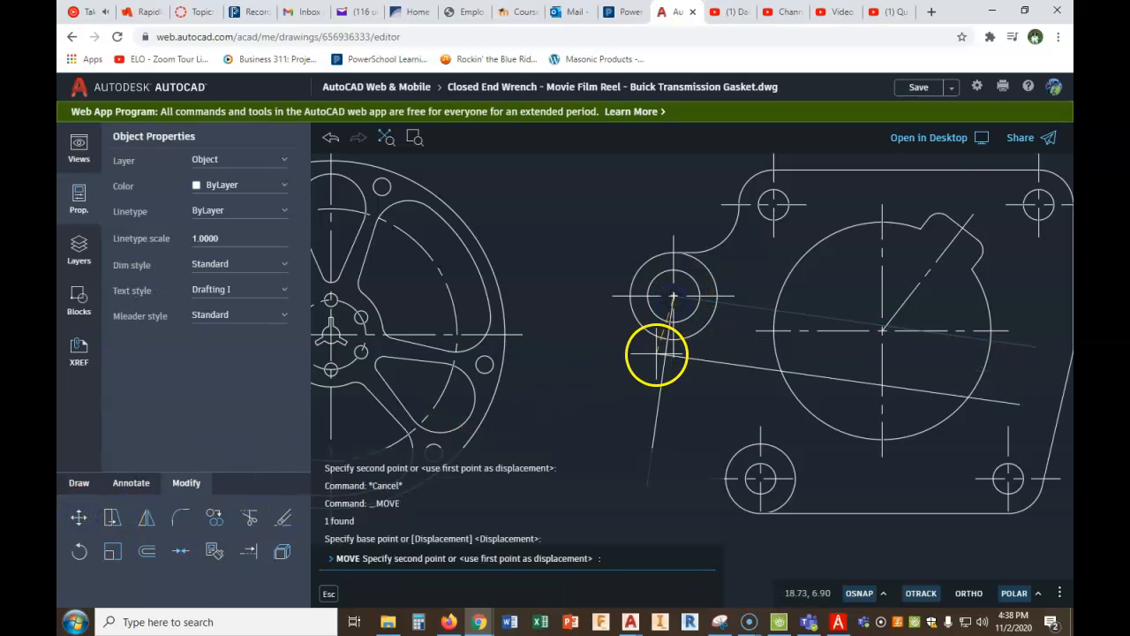
left_click(664, 344)
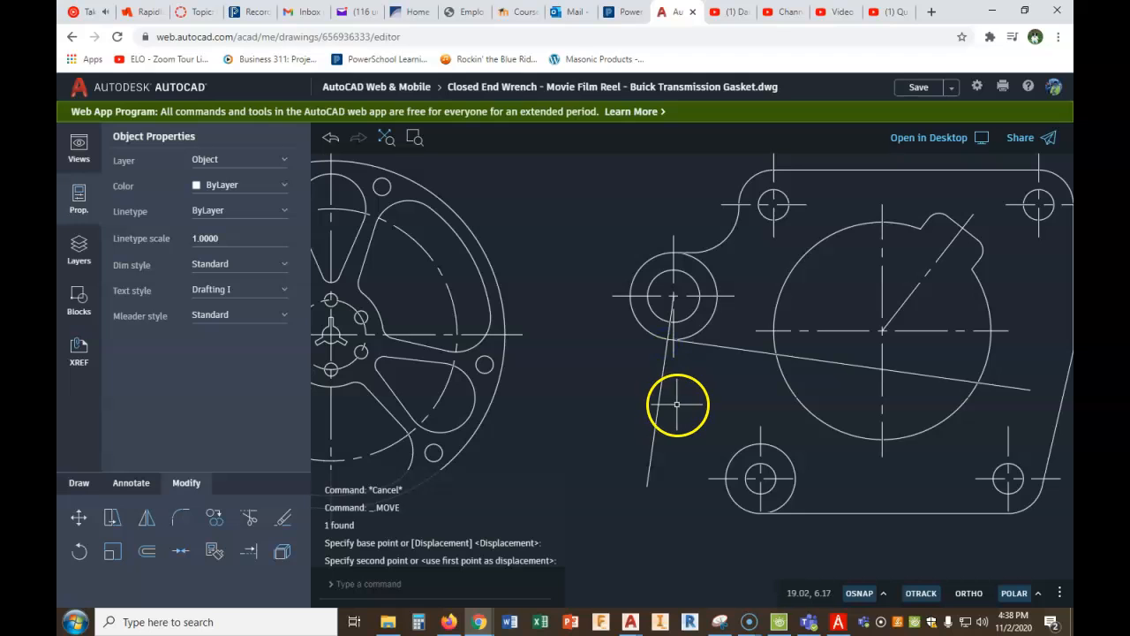
key("Escape")
- Delete the perpendicular construction line running through the left circle
scroll(668, 345, "up", 5)
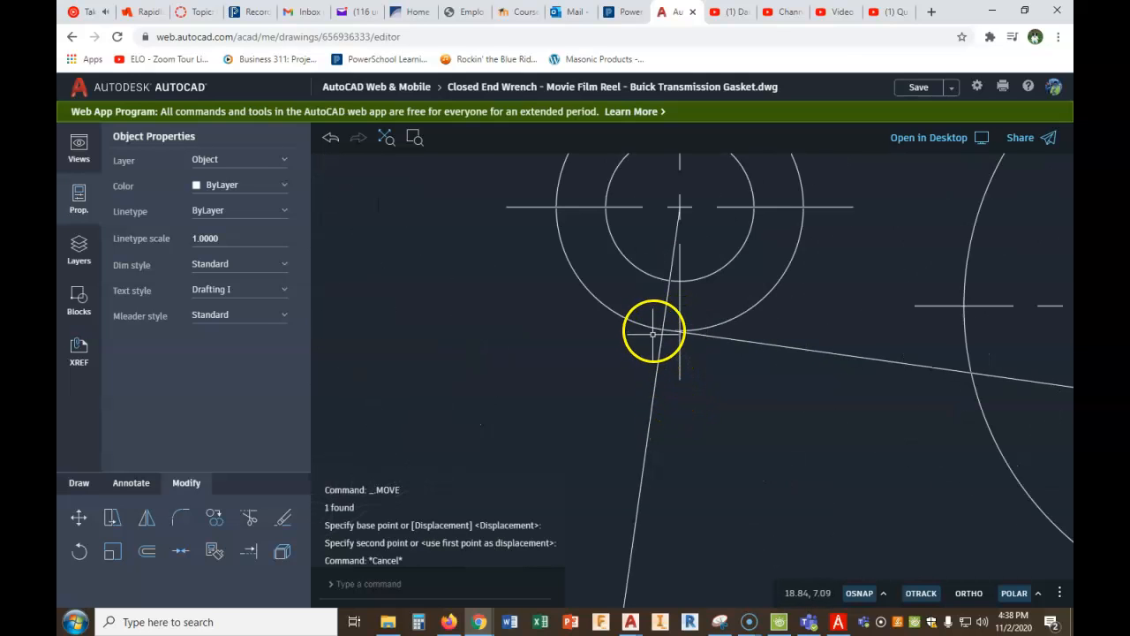
left_click(659, 357)
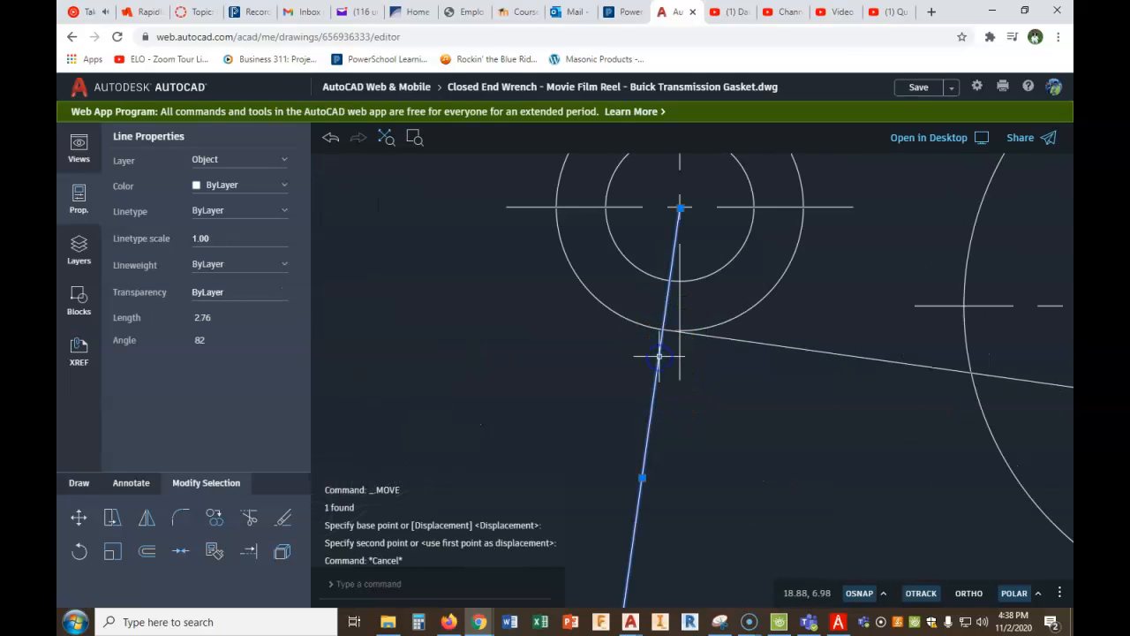
key("Delete")
- Draw a vertical line from the gasket's lower-left circle center up past the outer circle
scroll(680, 367, "down", 5)
scroll(730, 424, "up", 3)
mouse_move(728, 427)
middle_mouse_down()
mouse_move(681, 378)
mouse_move(709, 295)
middle_mouse_up()
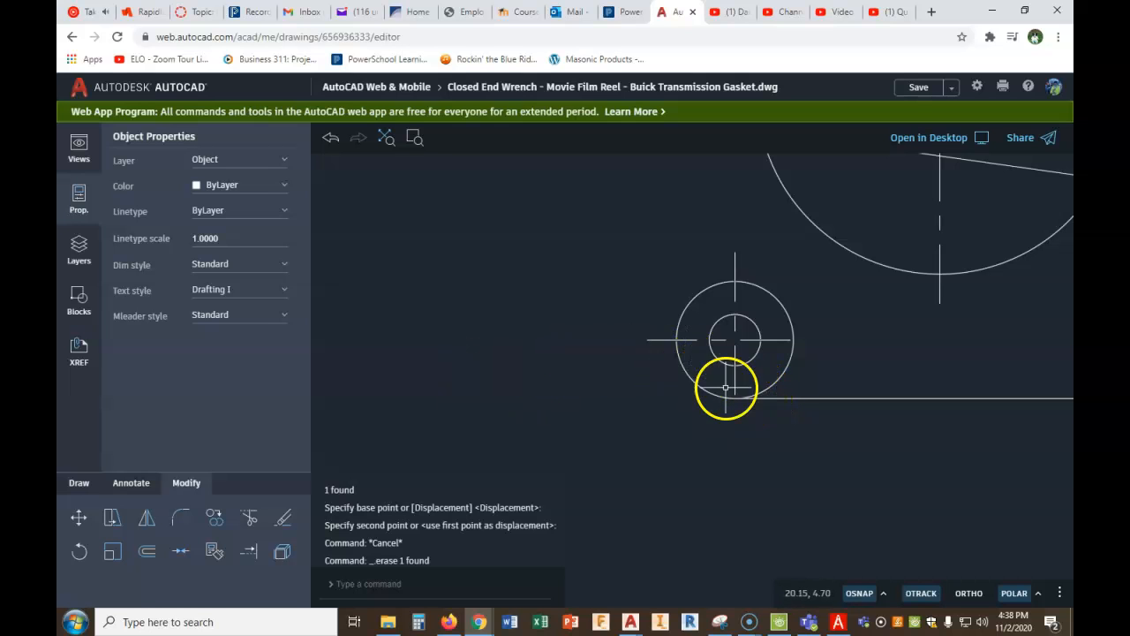
left_click(74, 486)
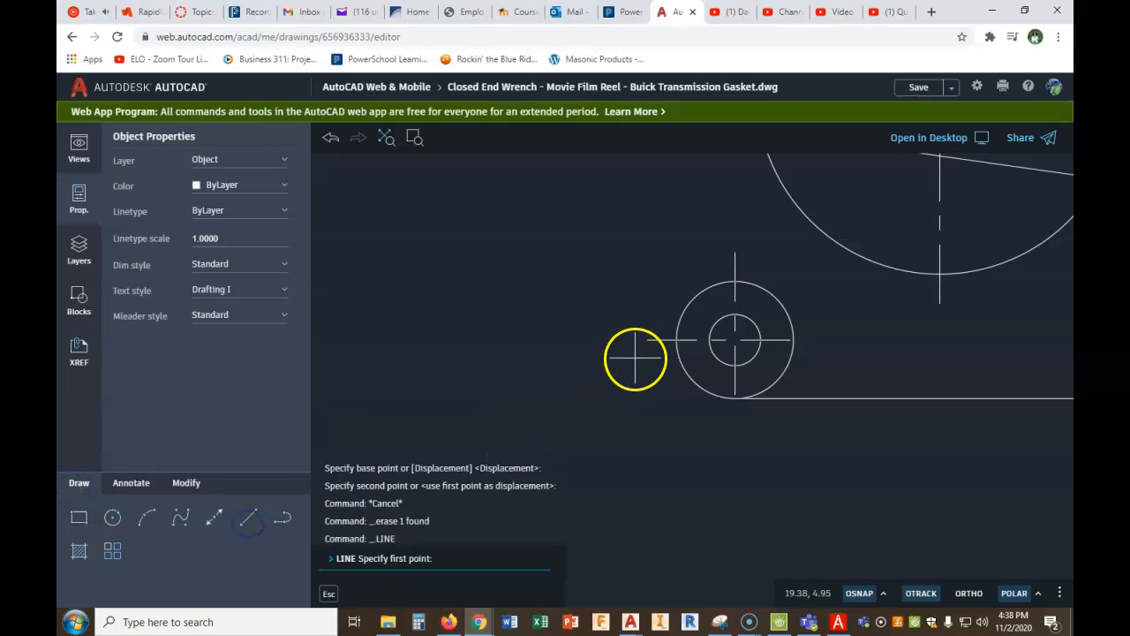
left_click(741, 339)
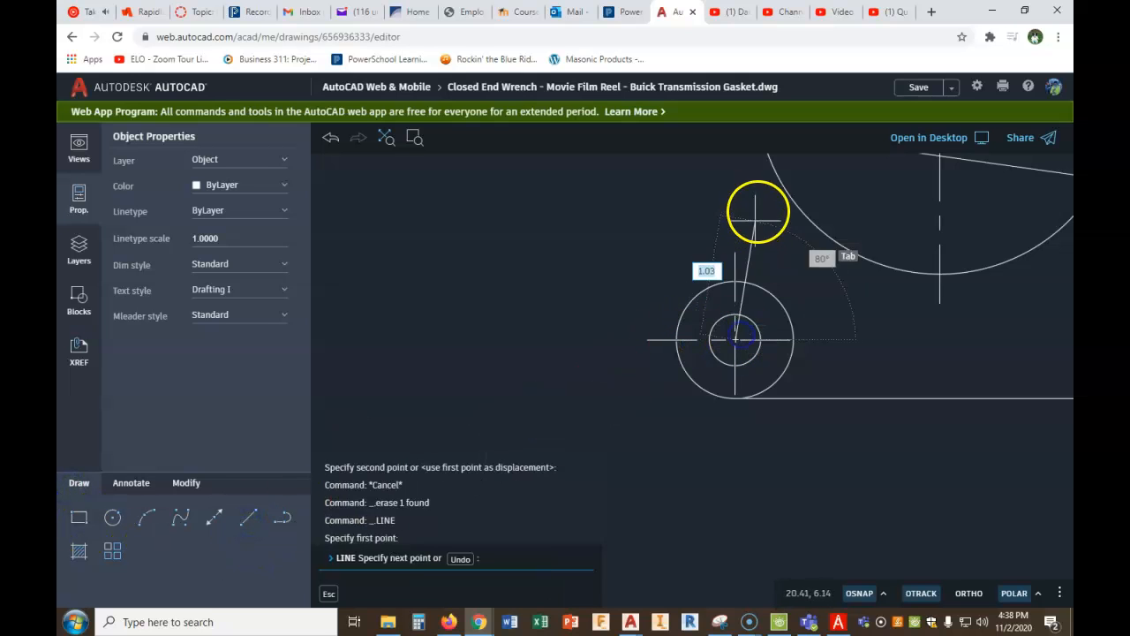
right_click(736, 173)
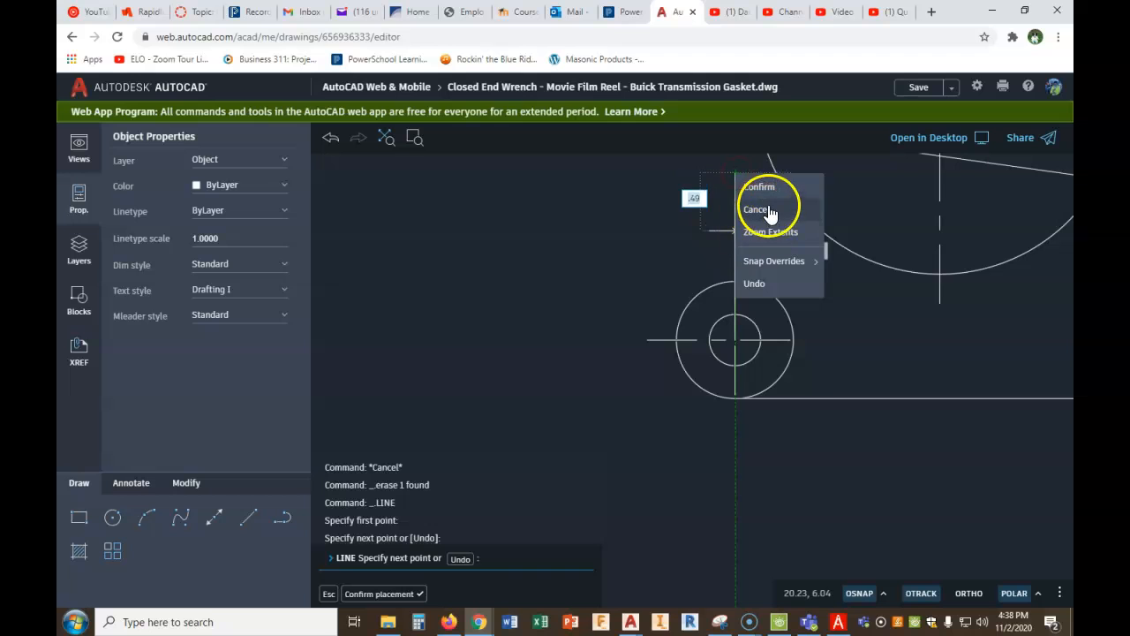
left_click(765, 186)
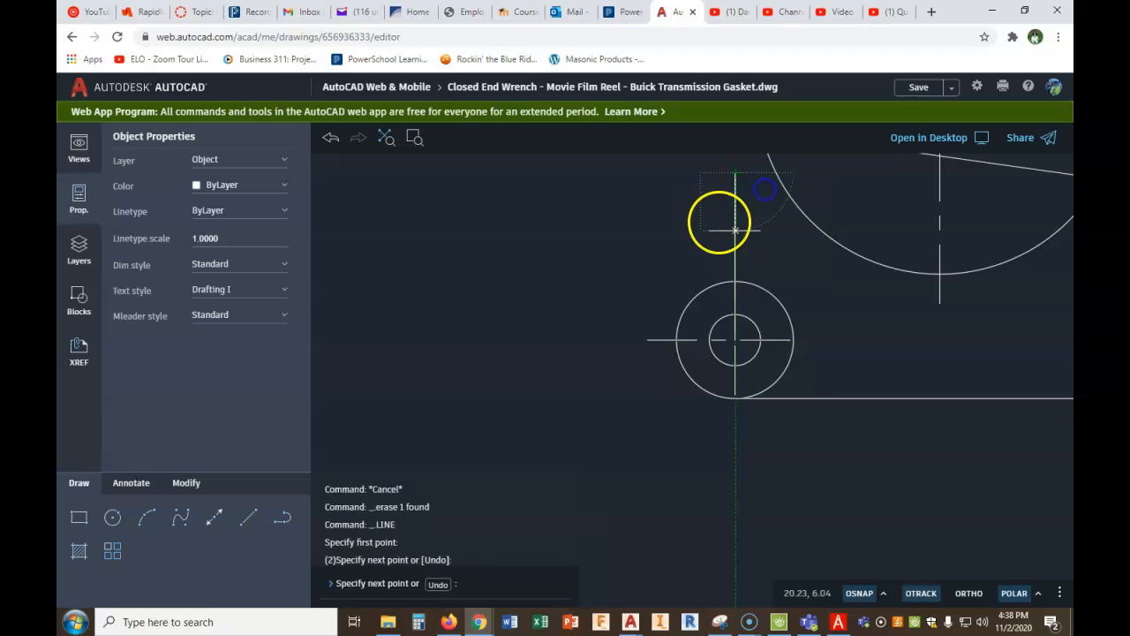
- Rotate the vertical line 7 degrees about the lower-left circle's center
left_click(195, 484)
left_click(79, 551)
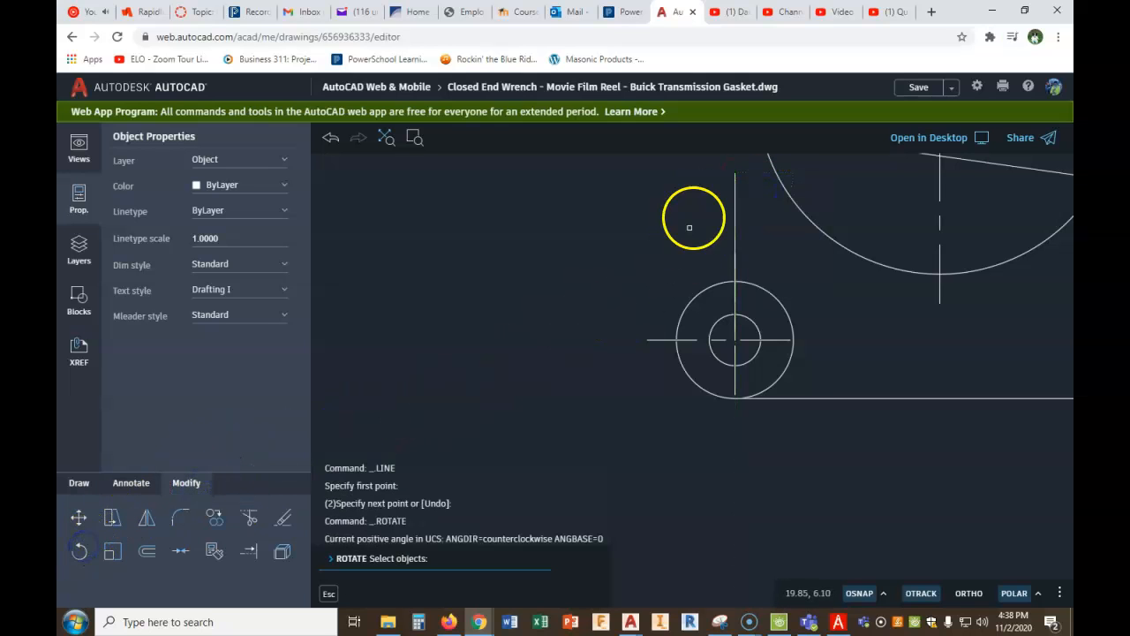
left_click(734, 187)
right_click(747, 209)
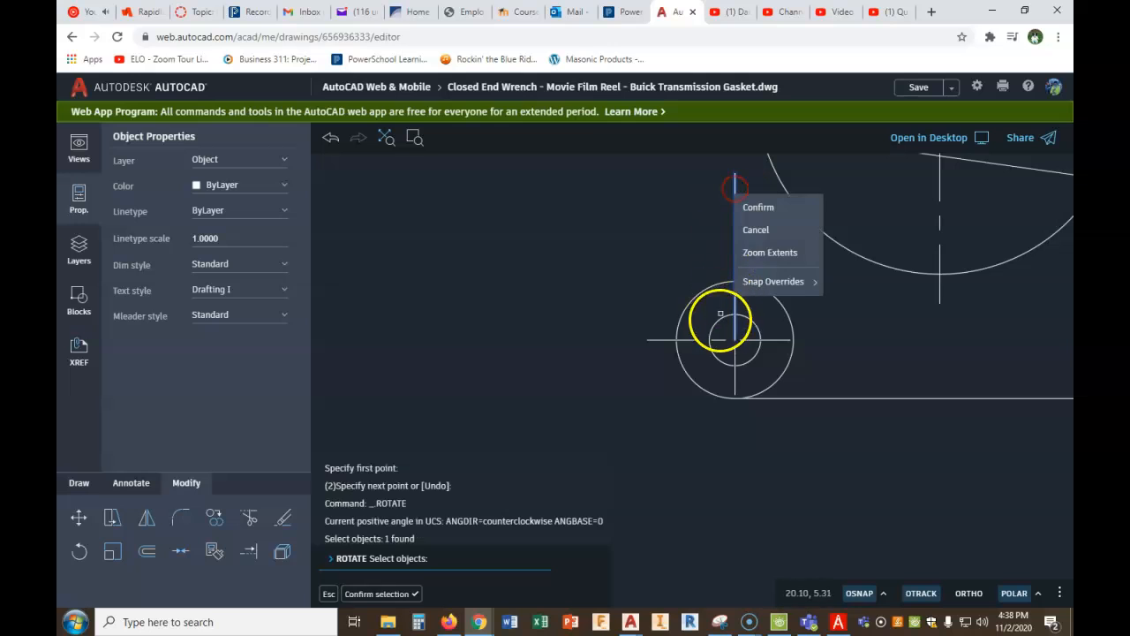
left_click(758, 207)
left_click(735, 339)
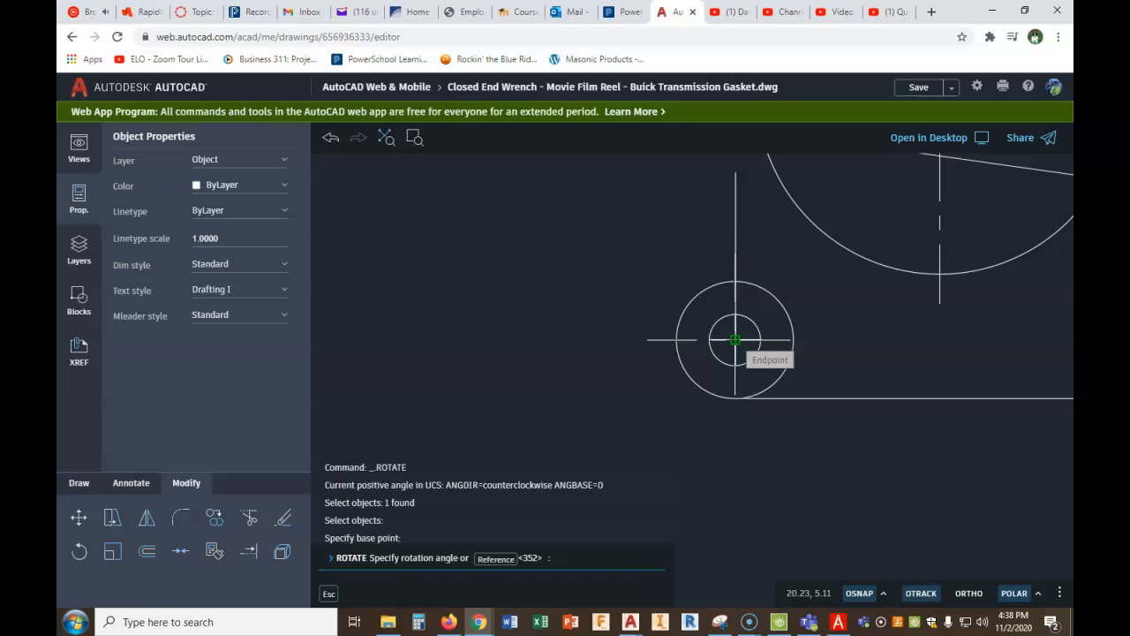
type("7")
key("Return")
left_click(603, 389)
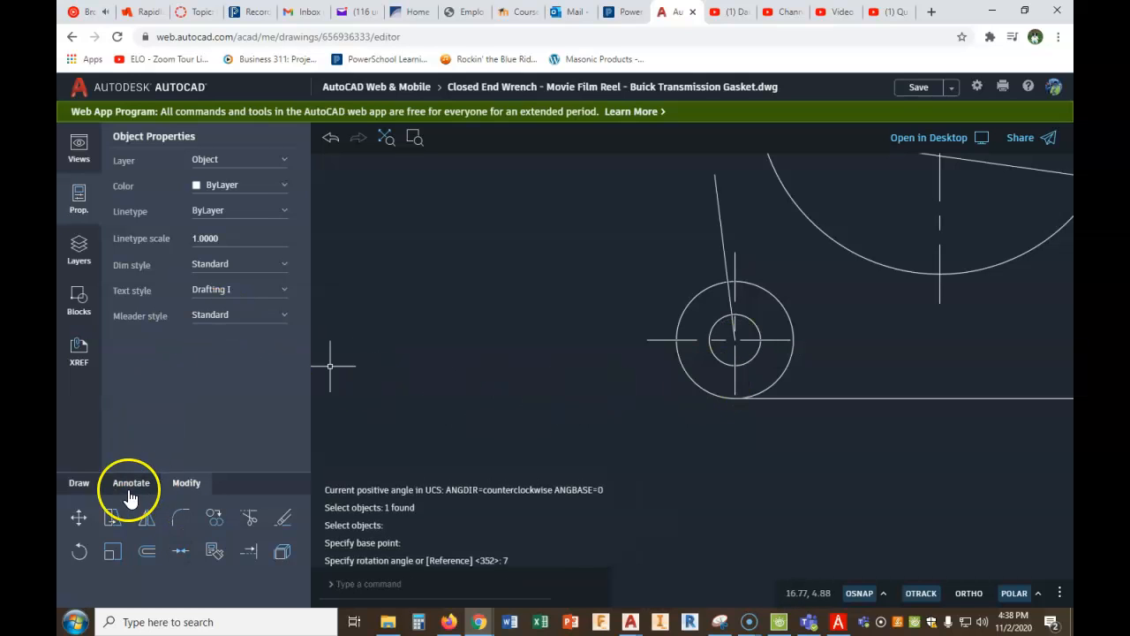
- Draw a construction line from the empty area beside the lower-left circle perpendicular (PERP) to the tilted line
left_click(75, 484)
left_click(246, 517)
left_click(570, 375)
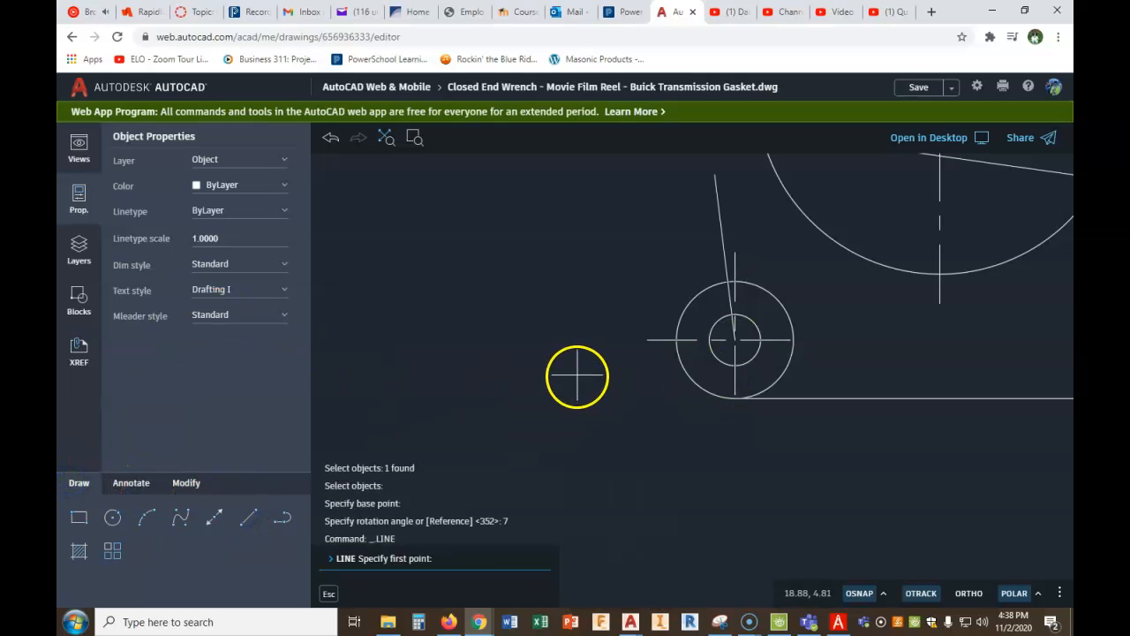
type("PERP")
key("Return")
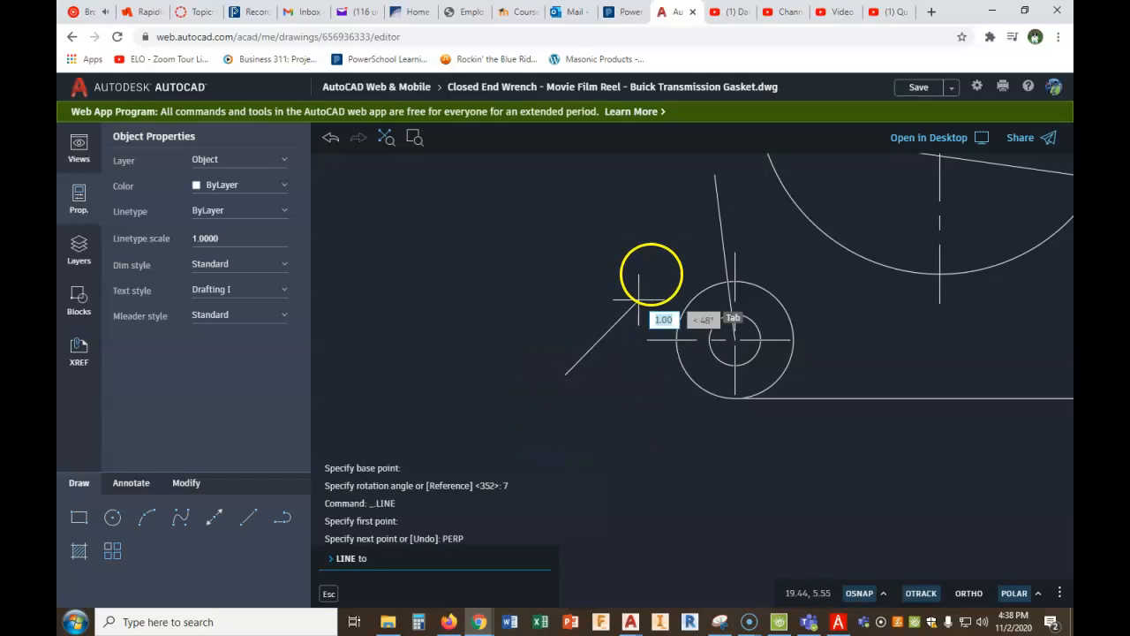
left_click(724, 228)
right_click(727, 231)
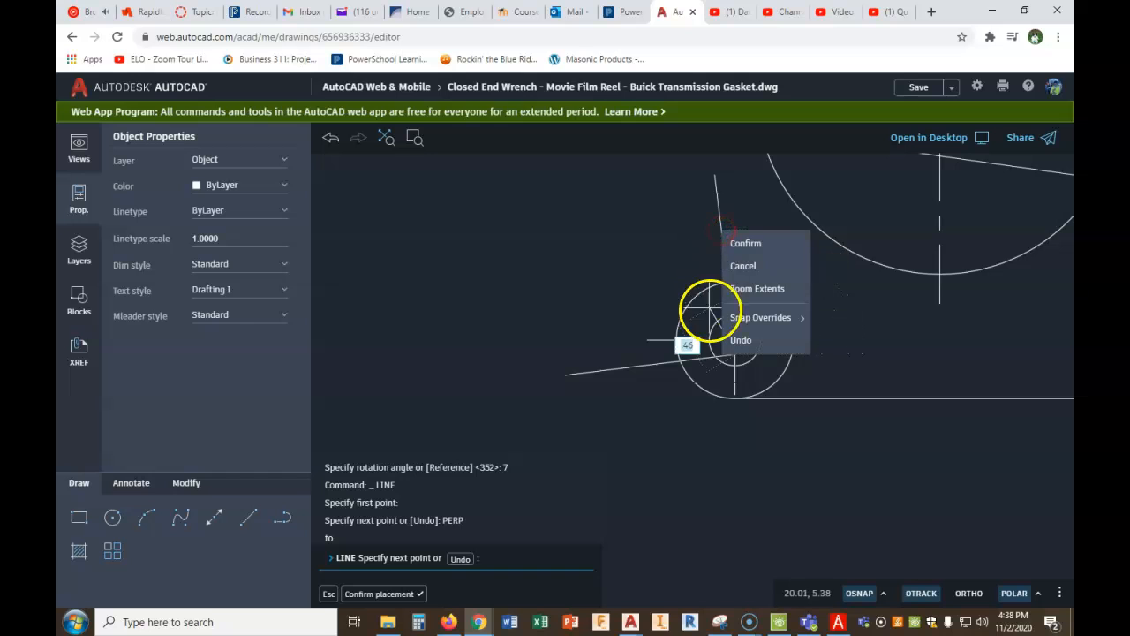
left_click(770, 247)
- Move the perpendicular construction line by its inner end onto the lower-left circle's center
scroll(765, 380, "up", 3)
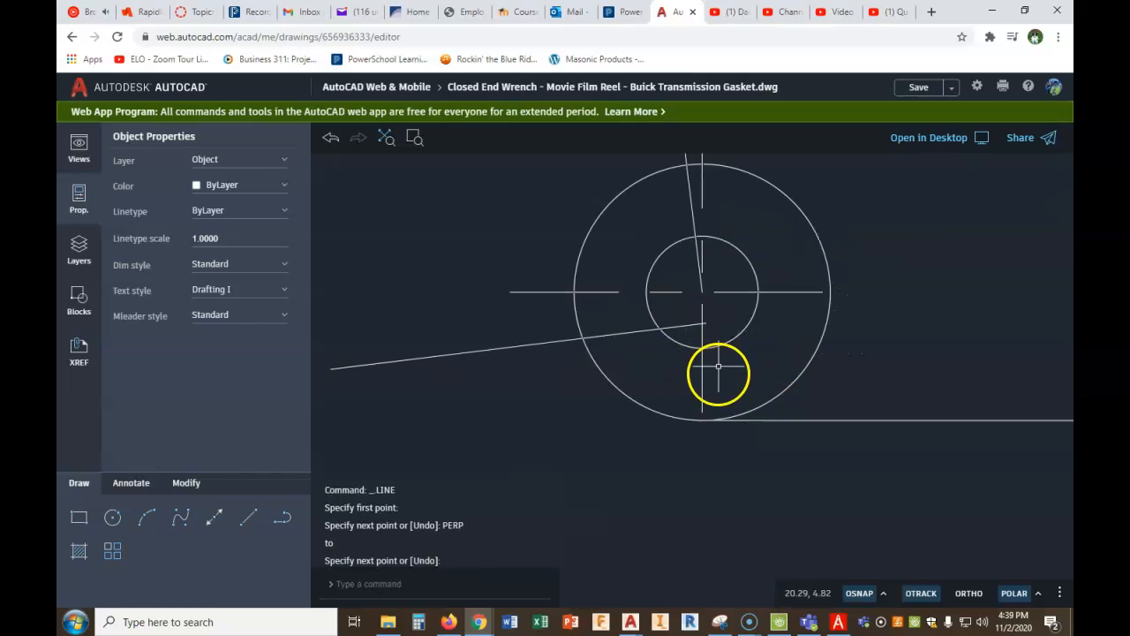
left_click(187, 483)
left_click(79, 517)
left_click(521, 343)
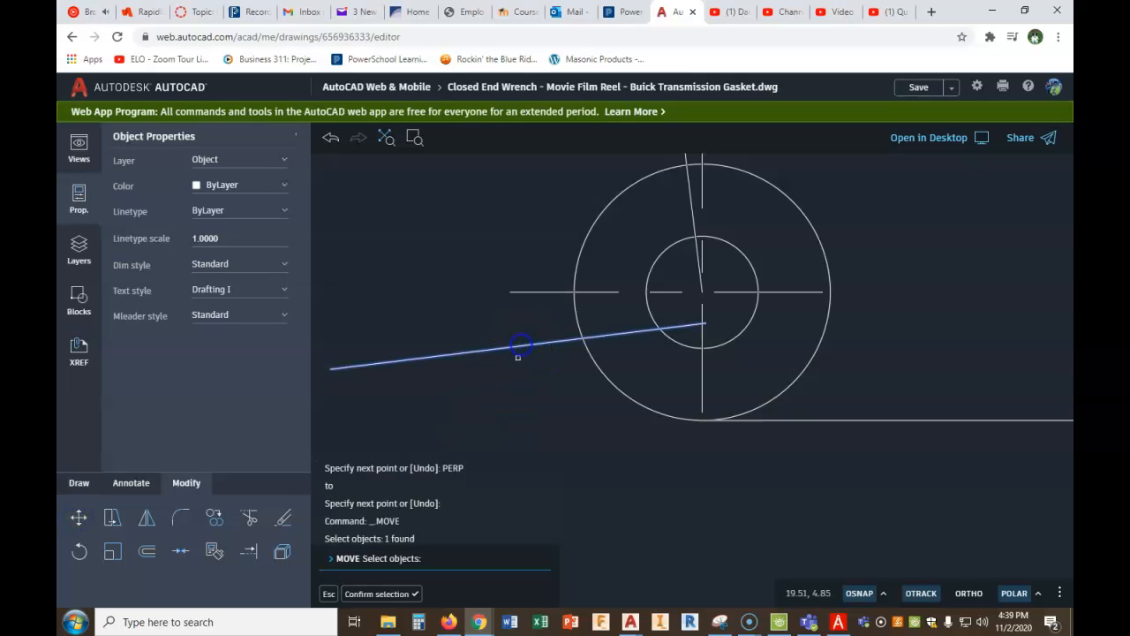
right_click(517, 363)
left_click(556, 375)
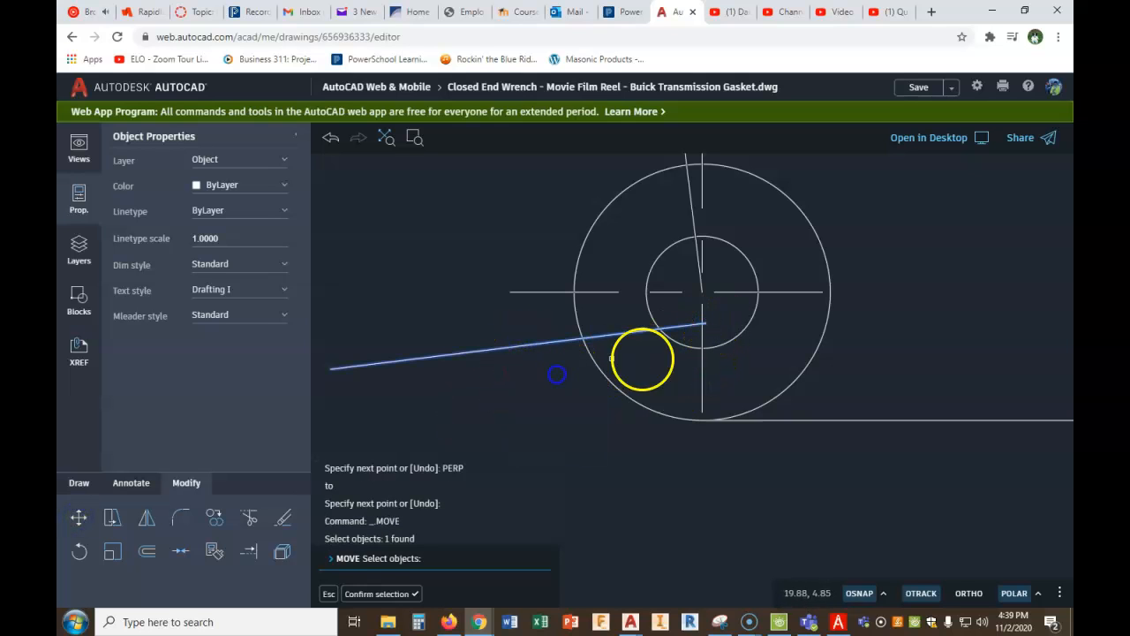
left_click(709, 330)
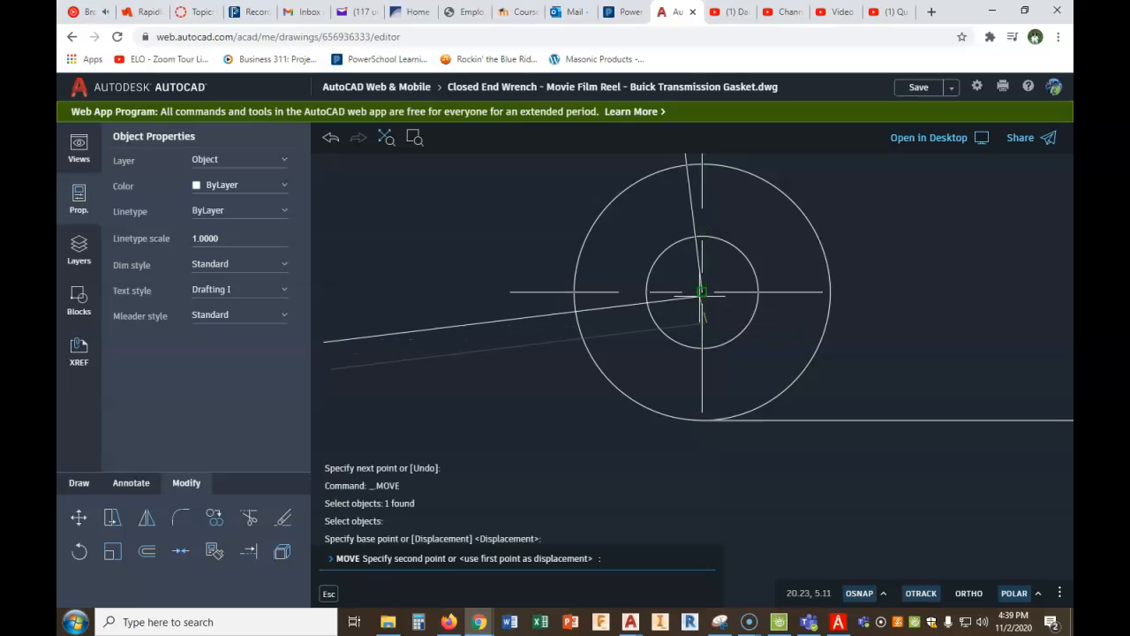
left_click(702, 292)
scroll(750, 340, "up", 3)
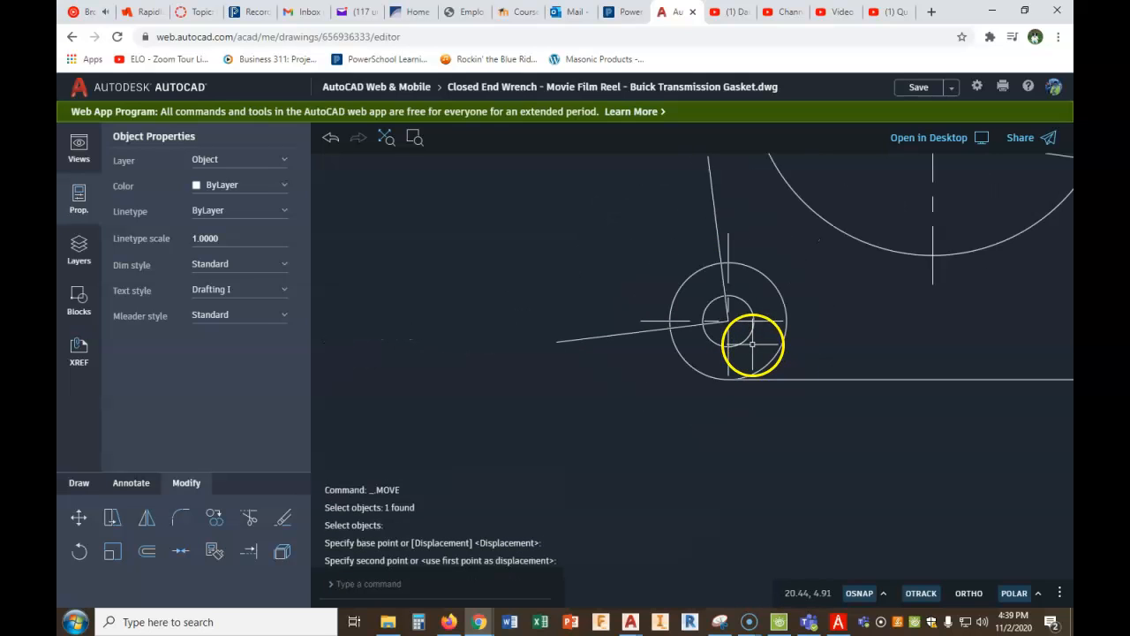
key("Escape")
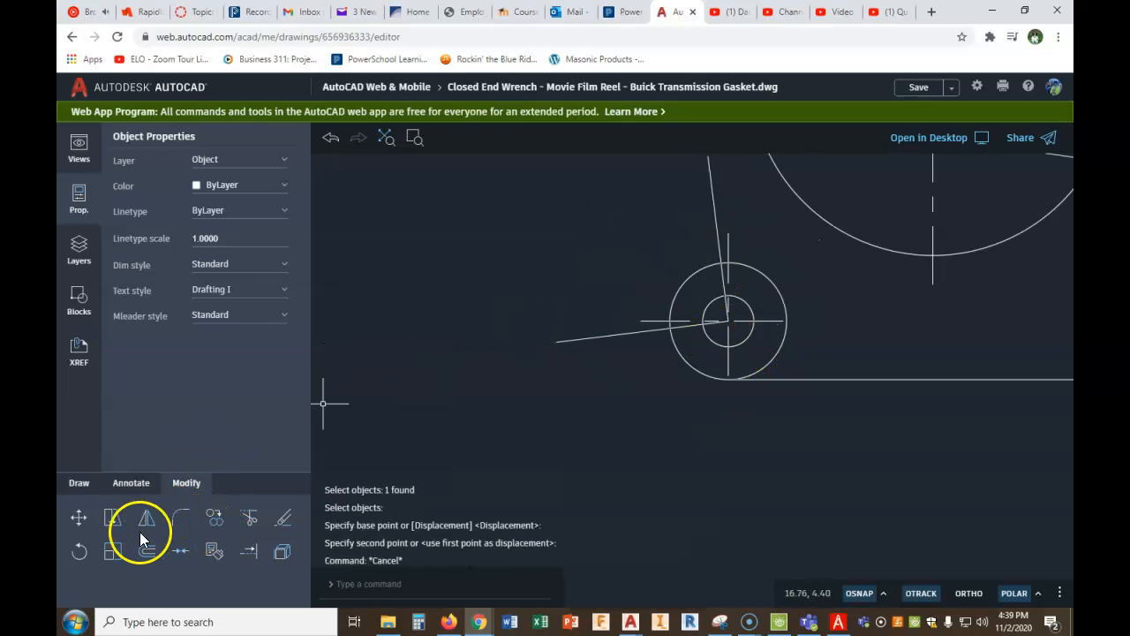
- Move the tilted line from the lower-left circle's center to where the perpendicular line crosses the outer circle
left_click(78, 517)
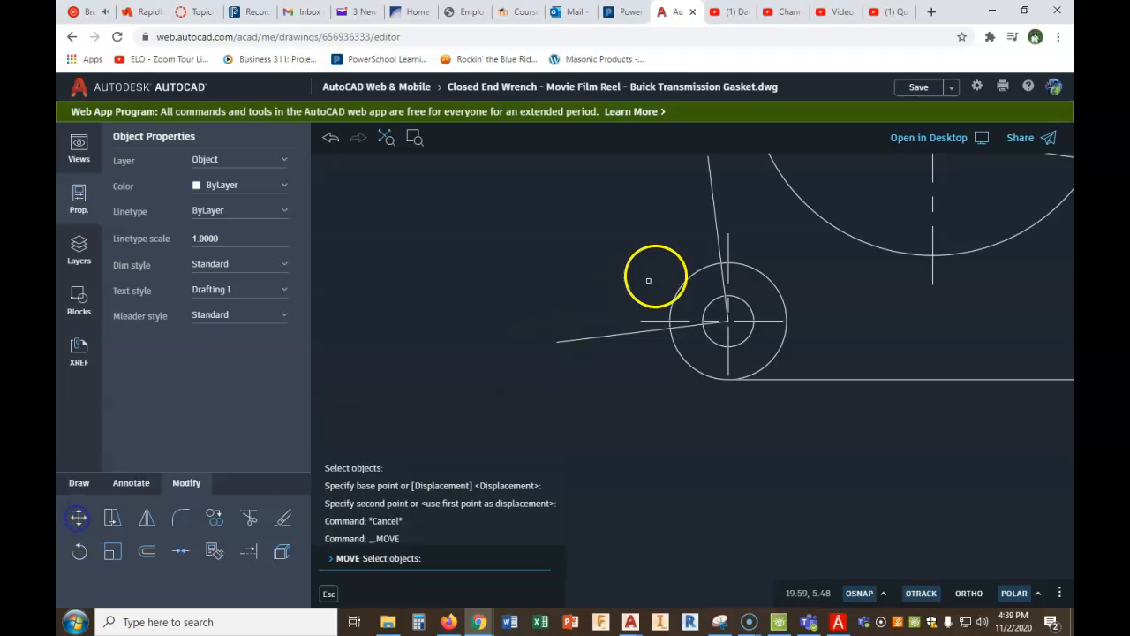
left_click(716, 210)
right_click(715, 217)
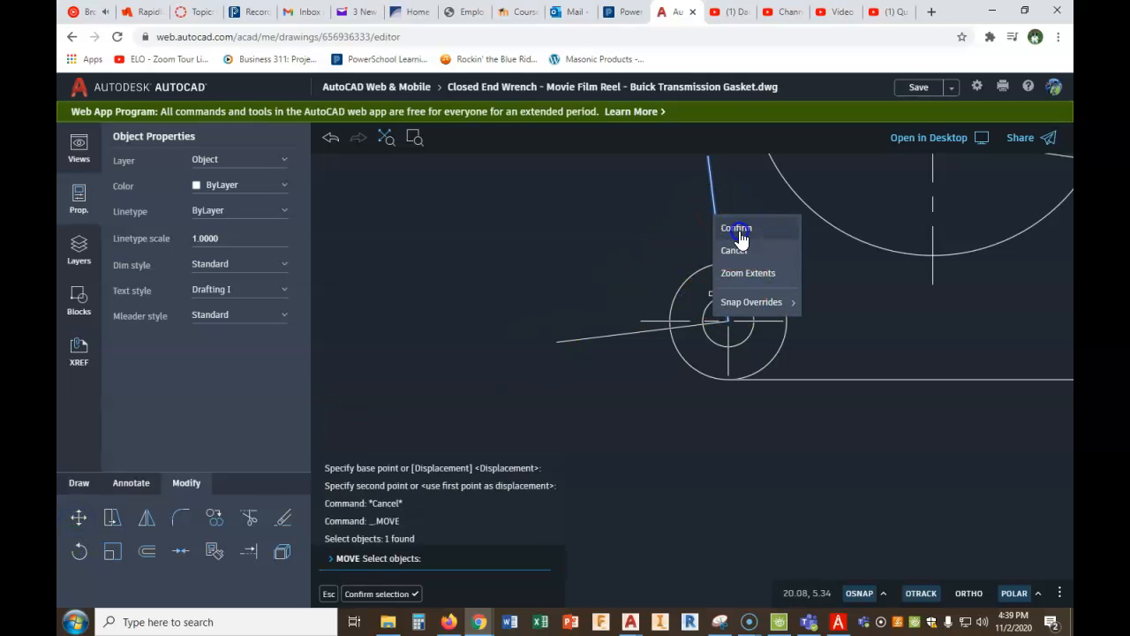
left_click(739, 232)
left_click(728, 321)
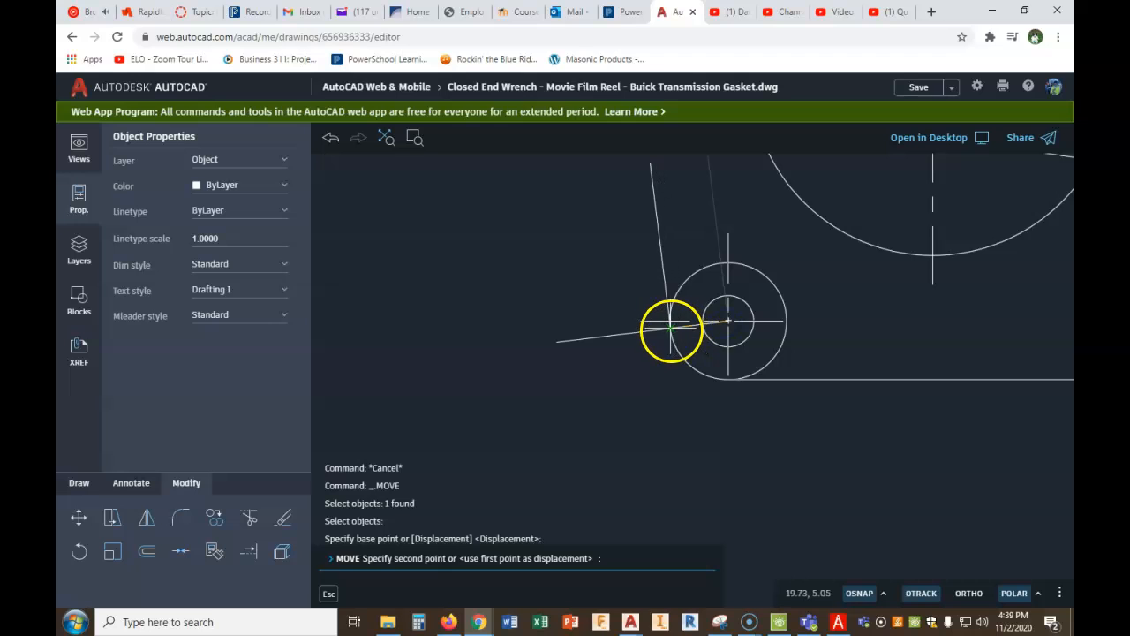
key("Escape")
- Delete the perpendicular construction line running through the lower-left circle
left_click(587, 312)
left_click(561, 364)
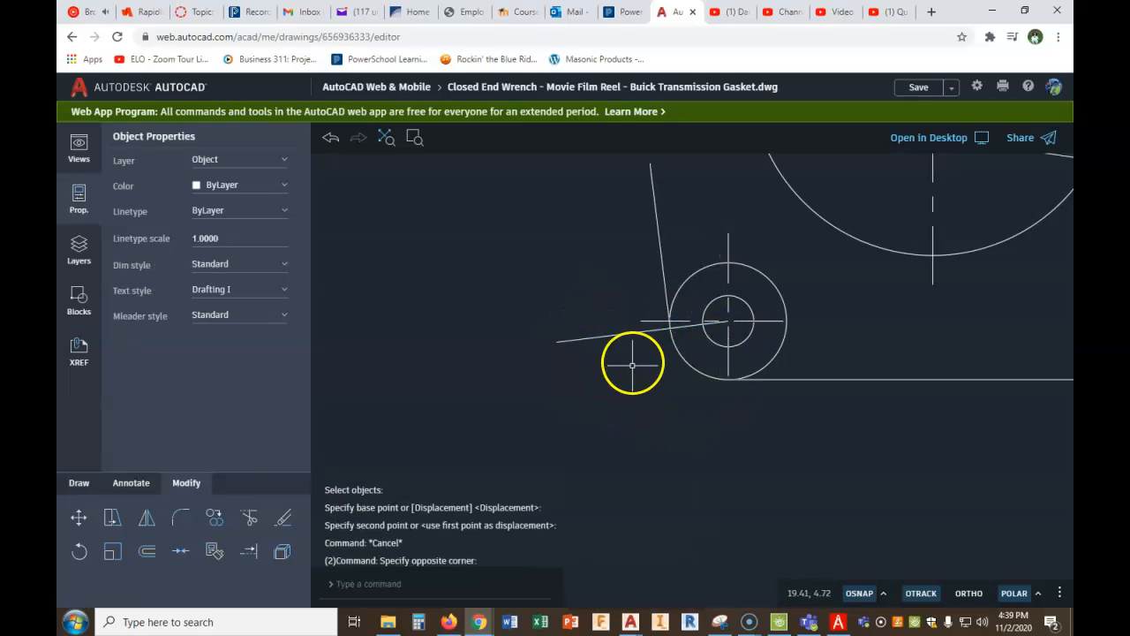
left_click(583, 341)
key("Delete")
- Switch to PDF Architect, check the gasket's lower-left .84 dimension and look up its fraction in the fraction-decimal cheat sheet
scroll(598, 355, "down", 3)
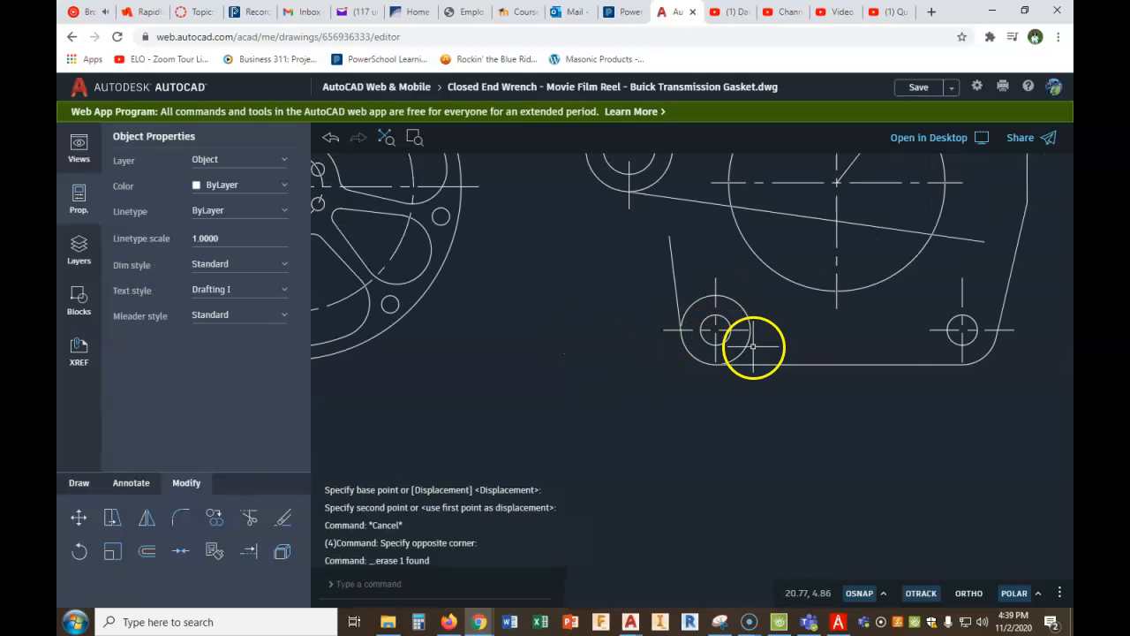
scroll(753, 346, "down", 1)
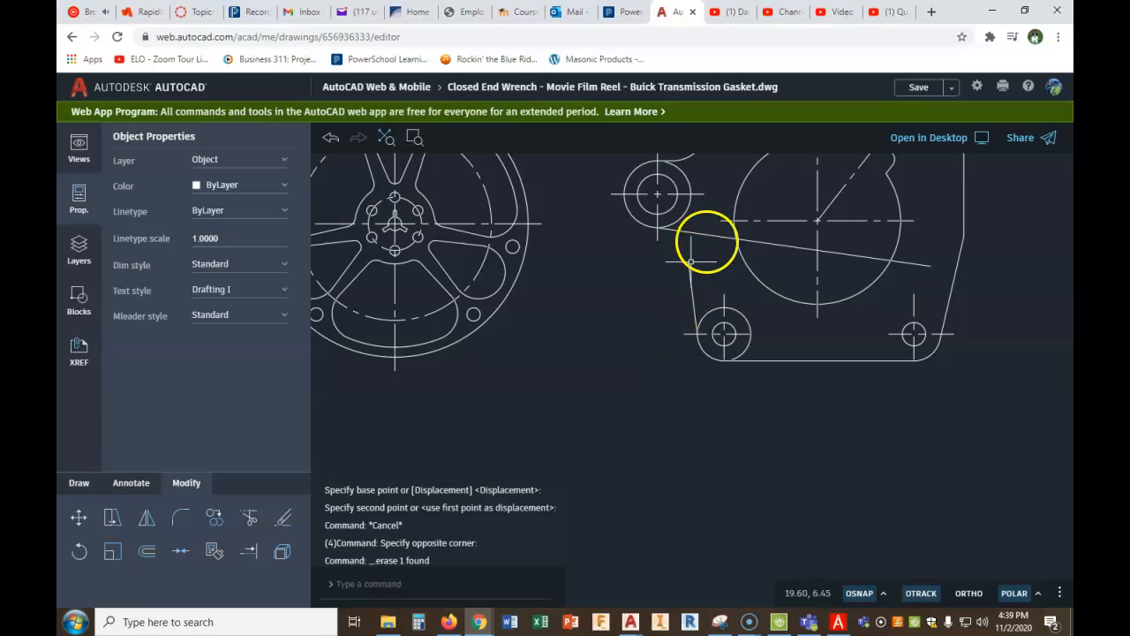
left_click(836, 622)
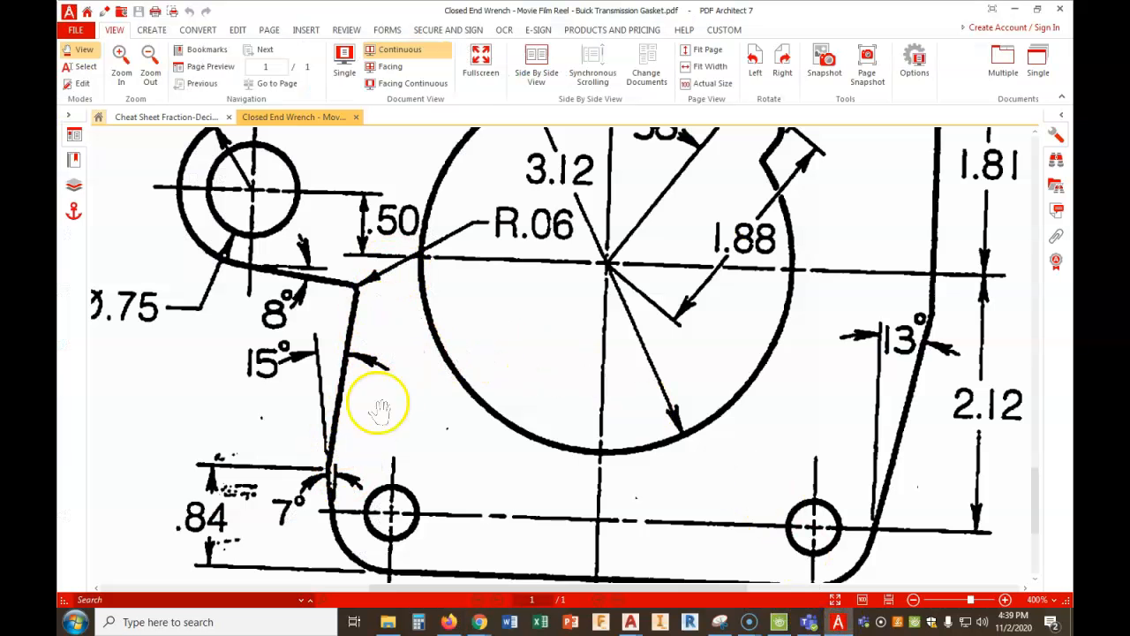
left_click(837, 622)
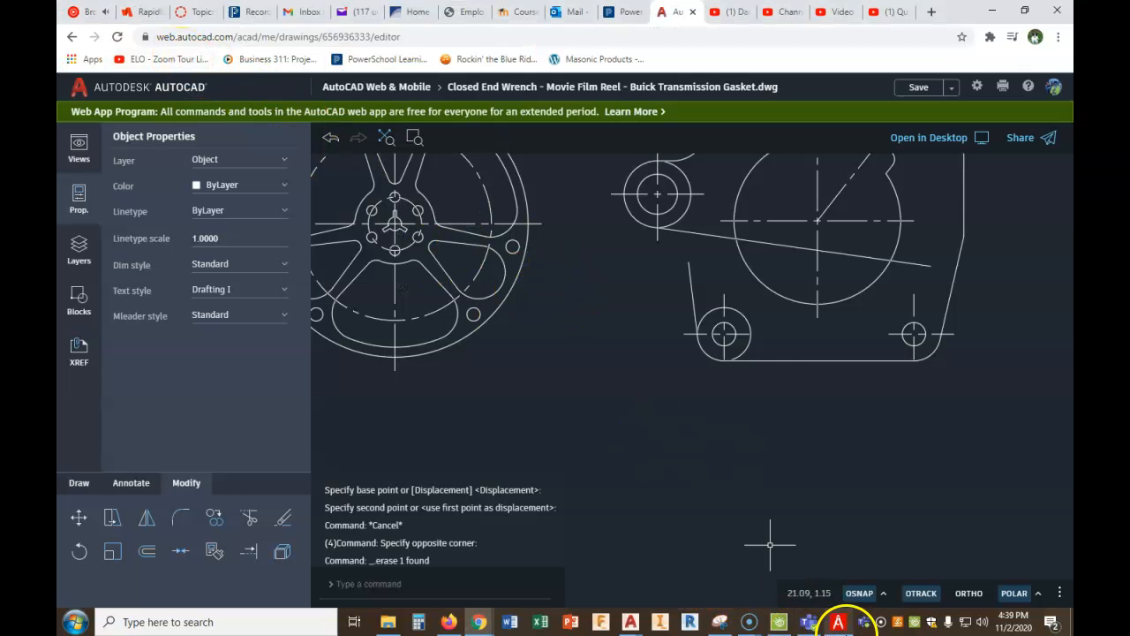
left_click(837, 622)
left_click(183, 117)
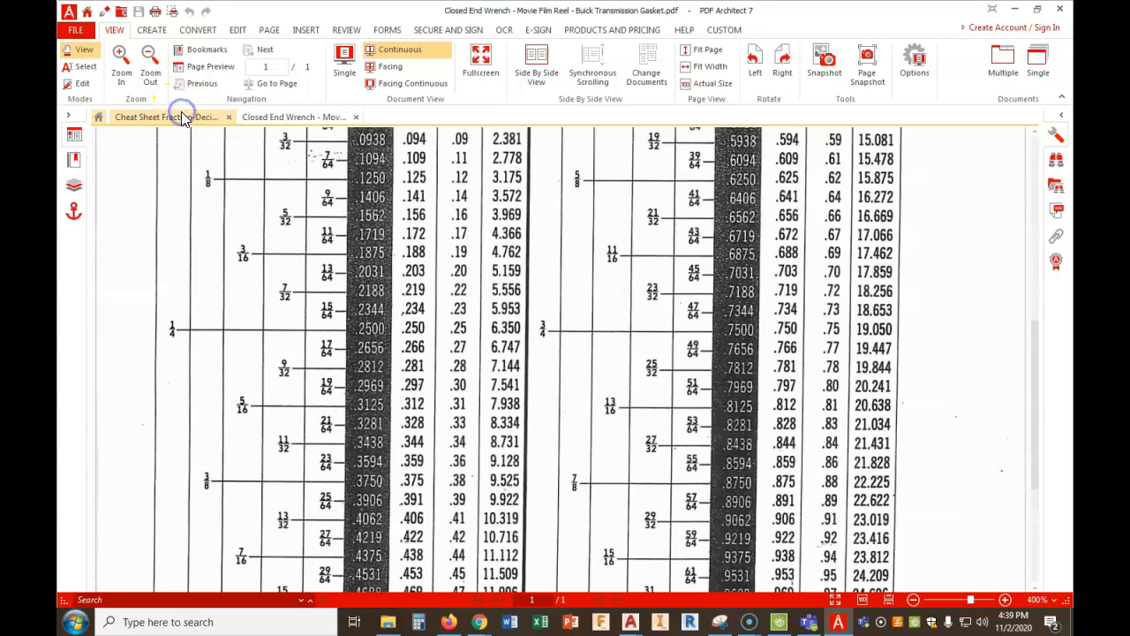
scroll(813, 332, "down", 1)
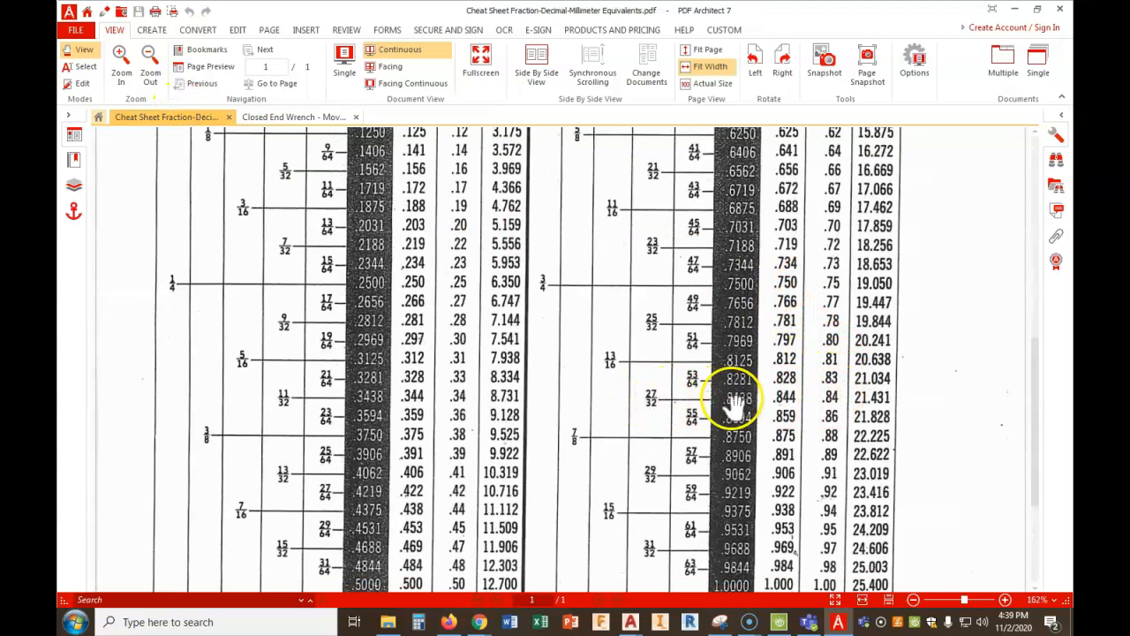
- Return to the AutoCAD drawing and offset the gasket's bottom edge upward by 27/32
mouse_move(478, 622)
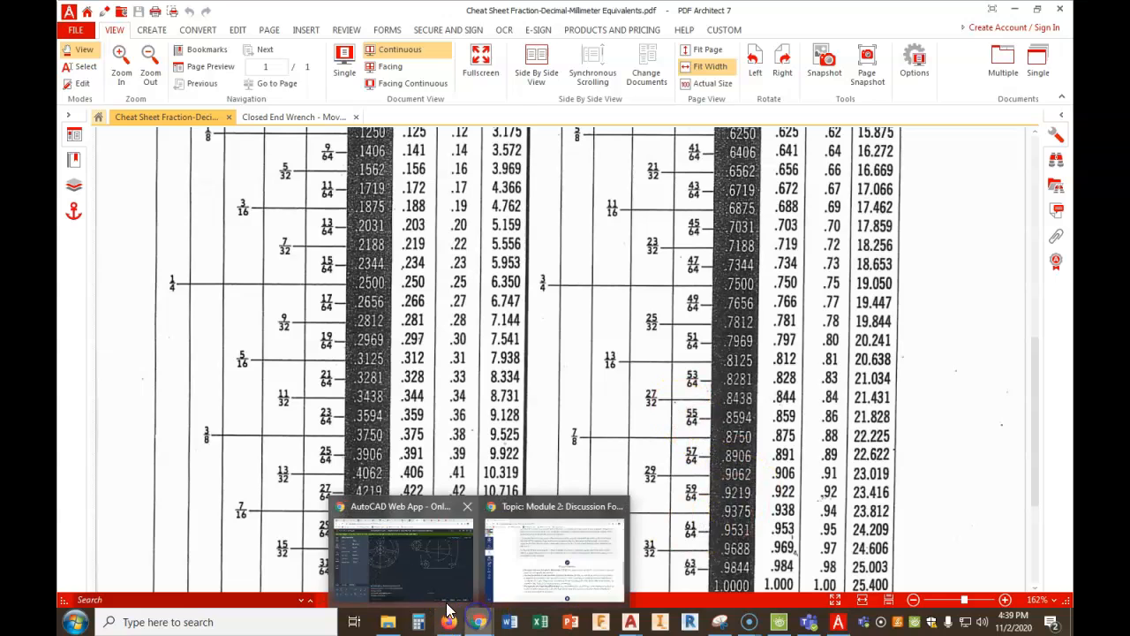
left_click(420, 557)
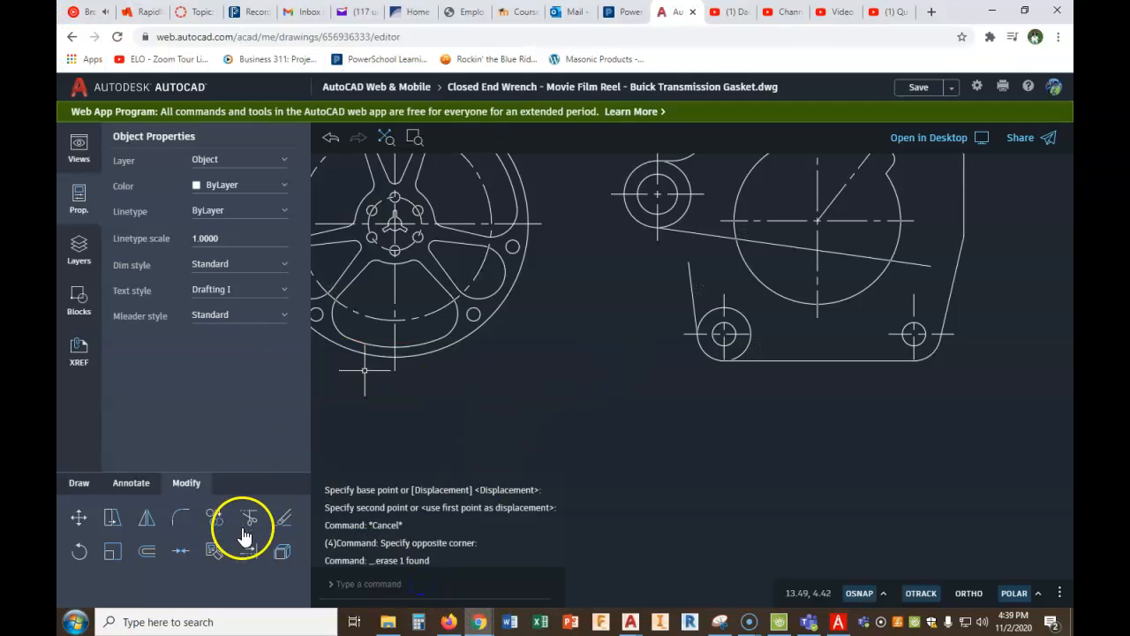
left_click(146, 552)
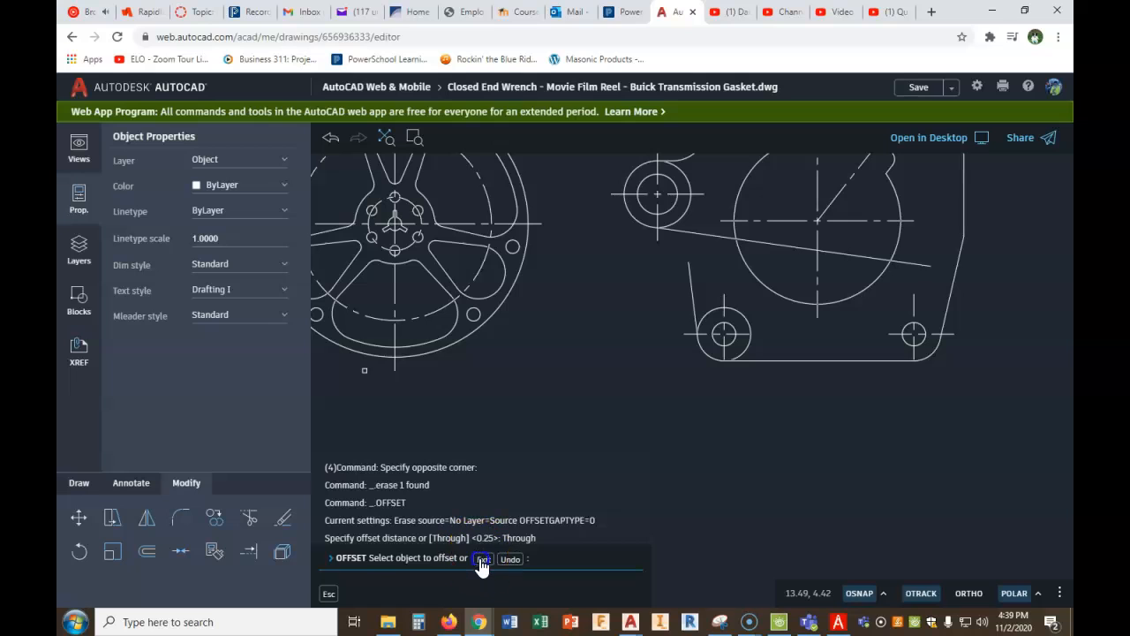
left_click(483, 561)
right_click(520, 447)
left_click(537, 449)
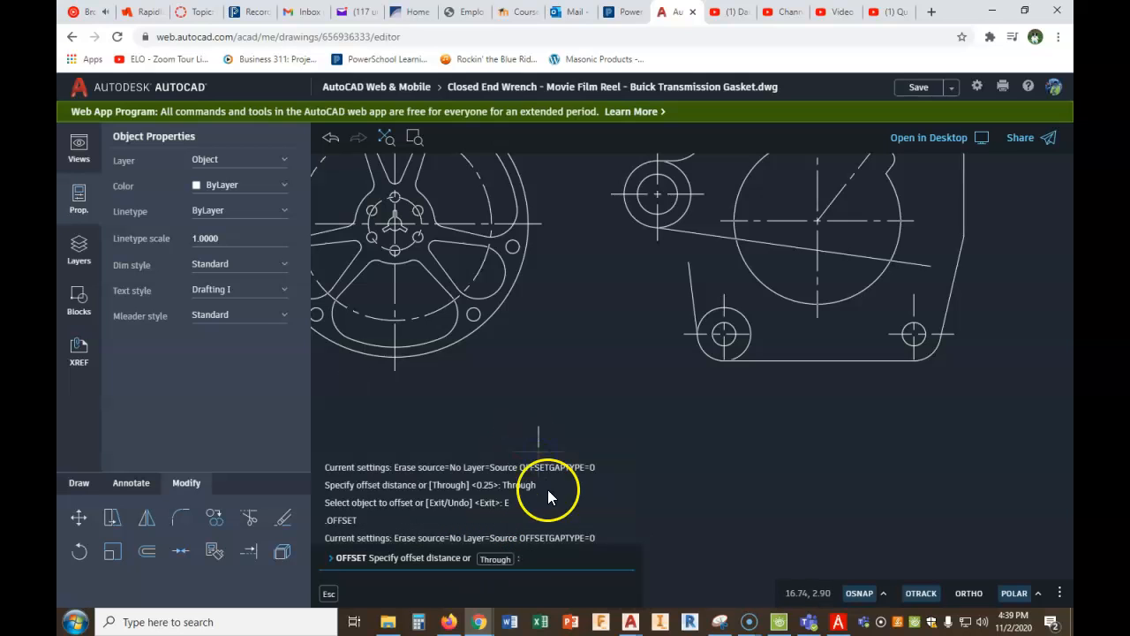
type("27/32")
key("Return")
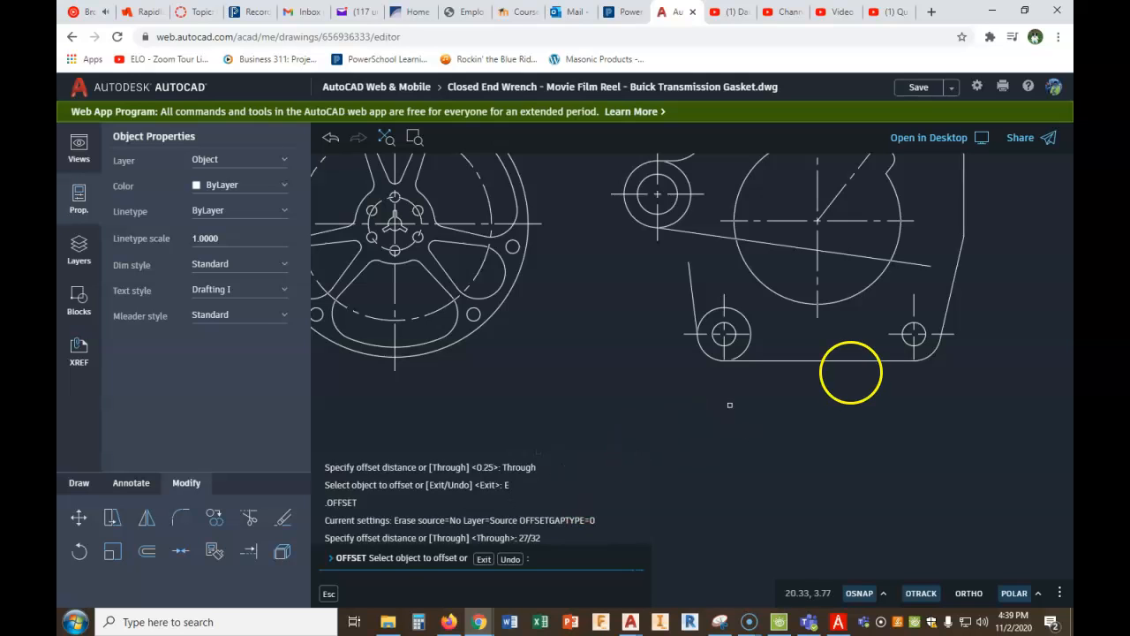
left_click(794, 360)
left_click(795, 325)
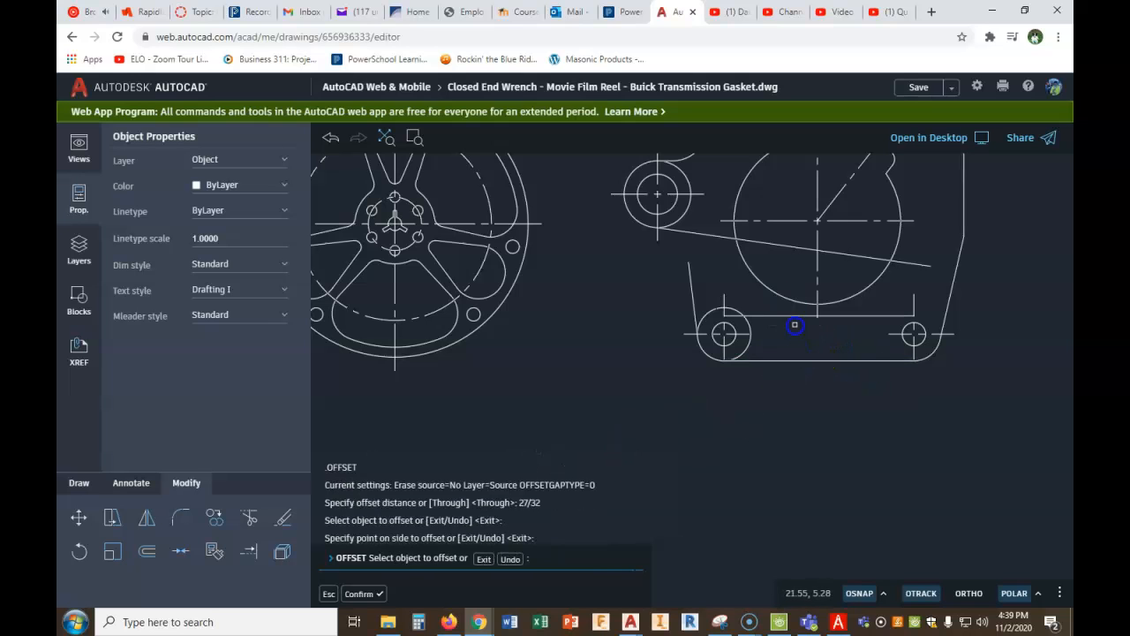
right_click(788, 332)
left_click(802, 346)
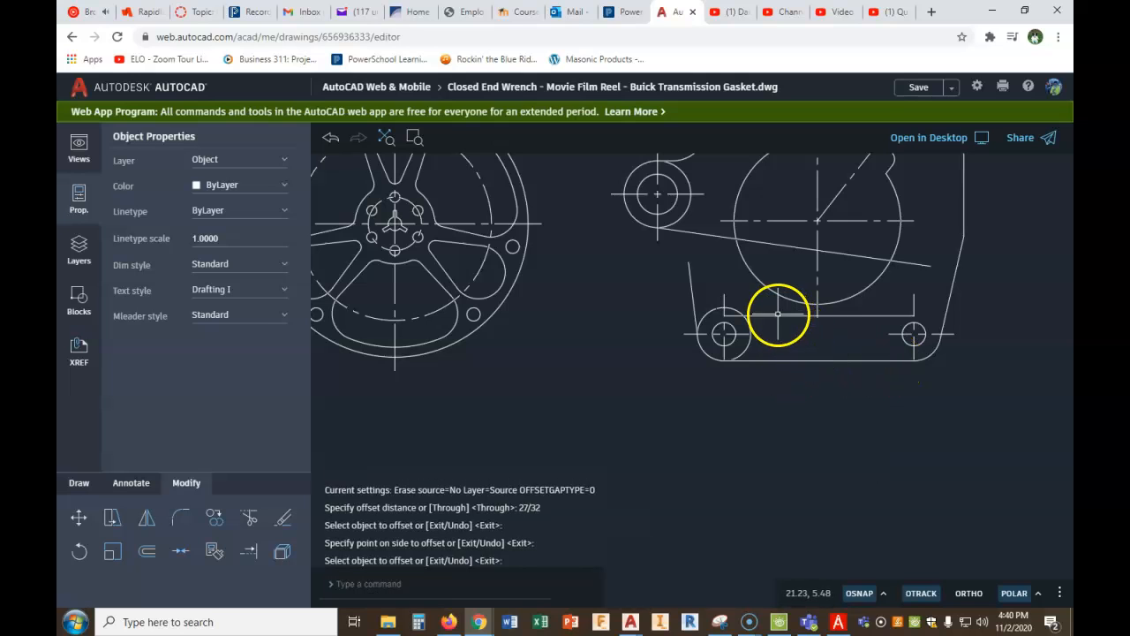
- Stretch the end of the line offset above the gasket's bottom edge outward past the tilted lower-left line
left_click(778, 316)
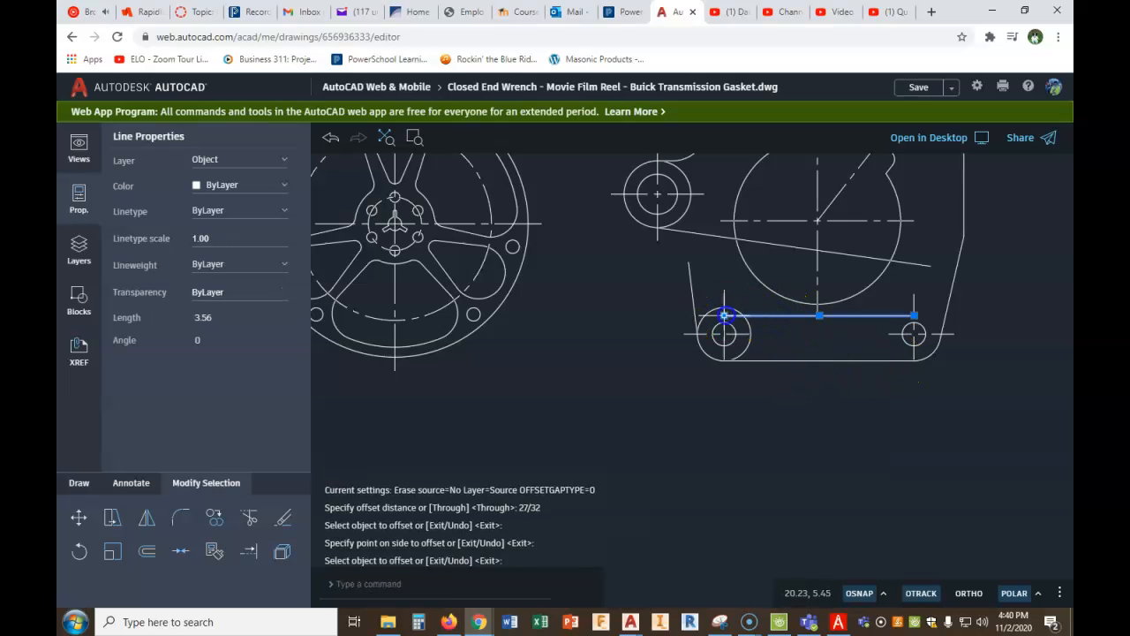
left_click(724, 316)
right_click(660, 316)
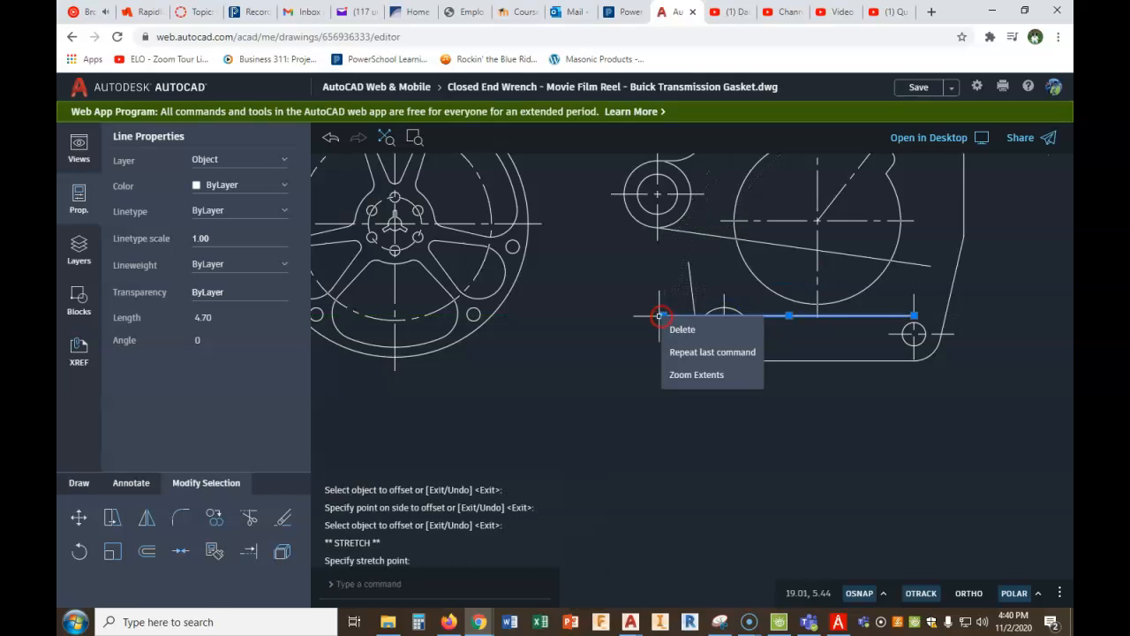
key("Escape")
key("Escape")
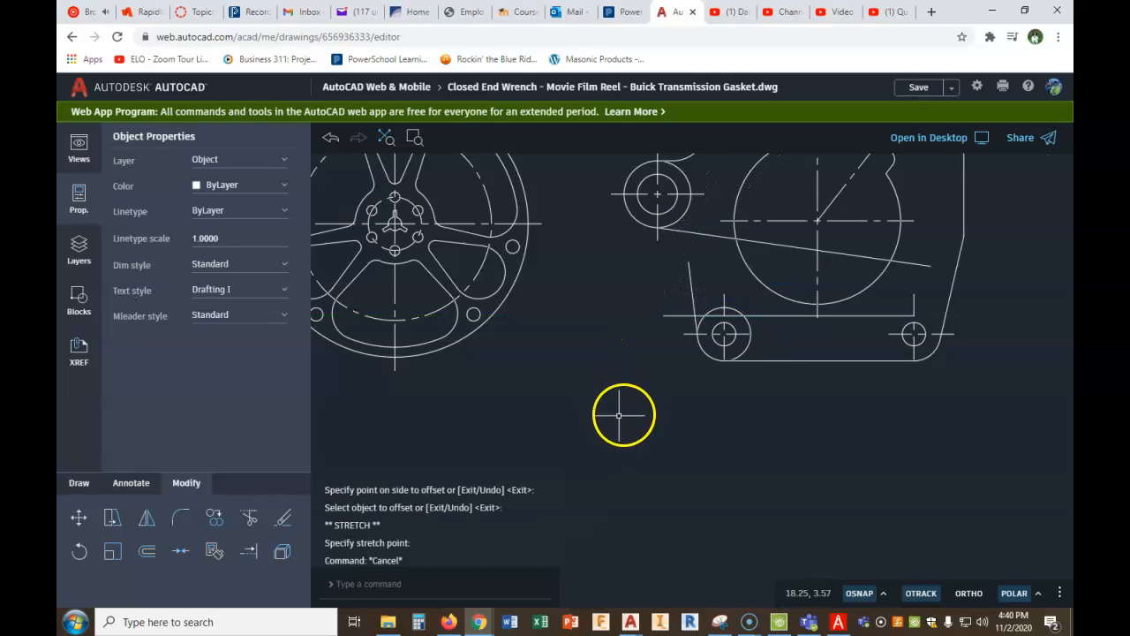
scroll(698, 309, "up", 2)
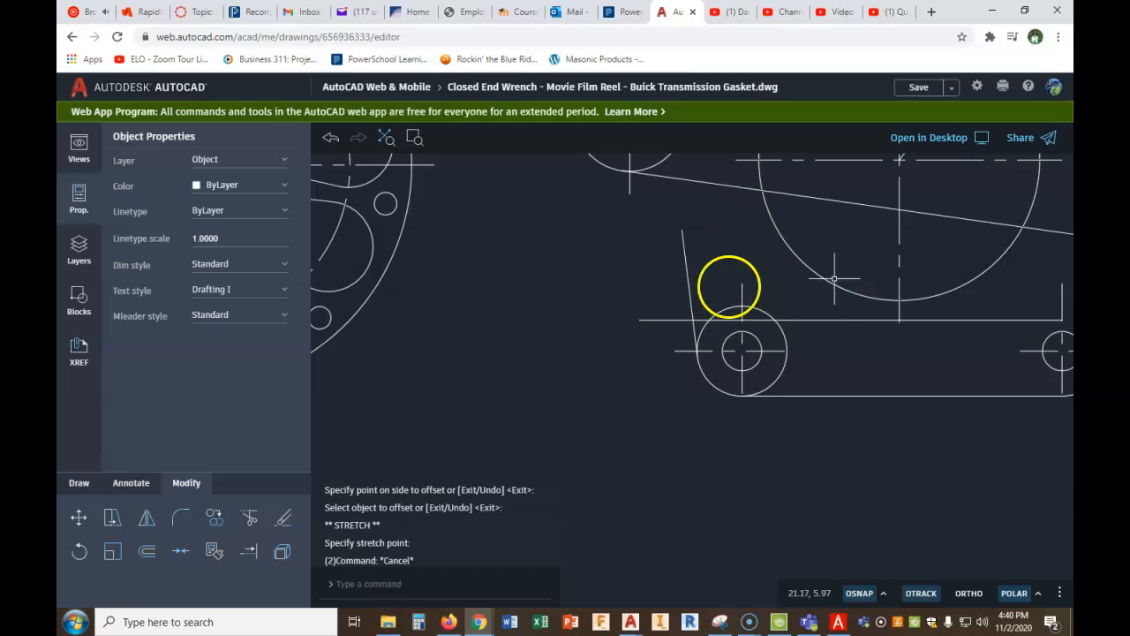
scroll(720, 340, "down", 1)
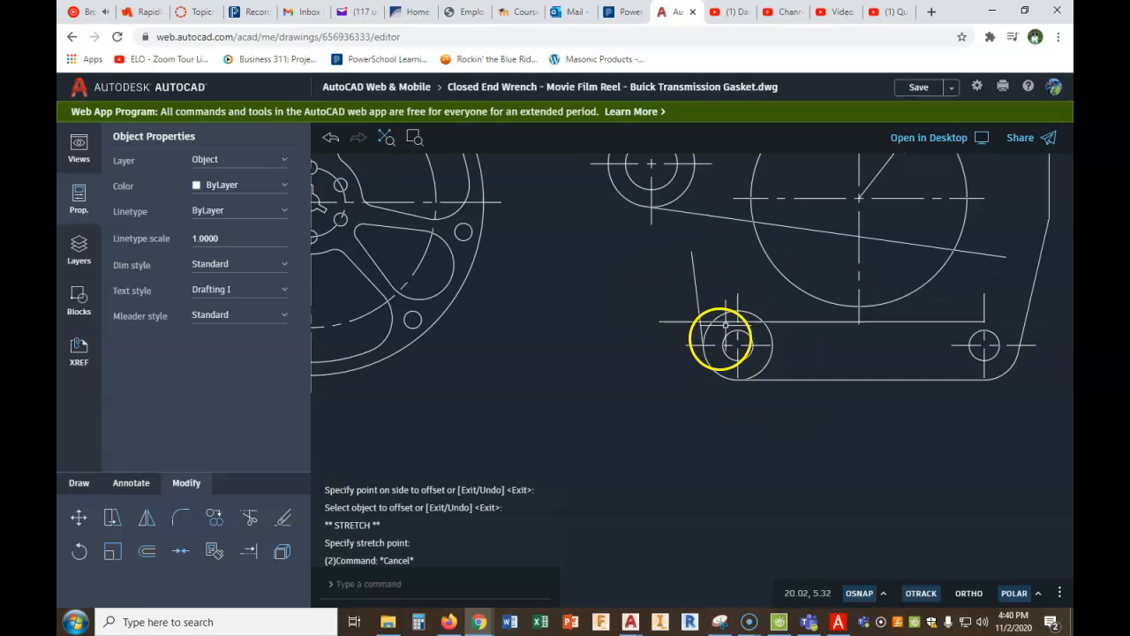
- Switch to PDF Architect, check the angle of the lower-left edge in the gasket figure and return to the AutoCAD drawing
left_click(827, 623)
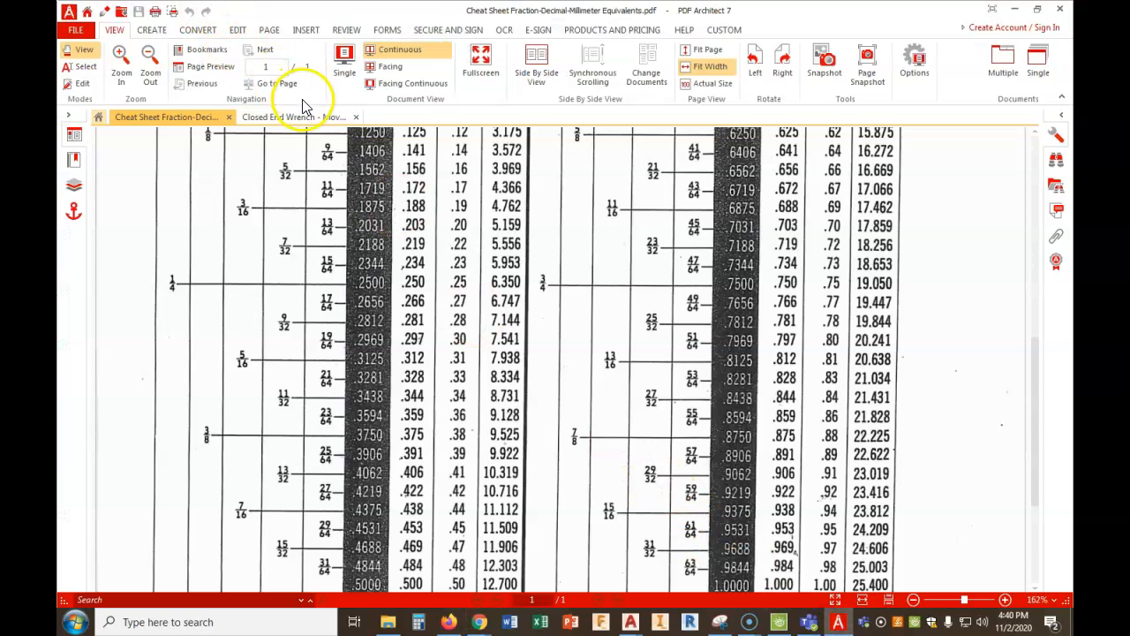
left_click(300, 117)
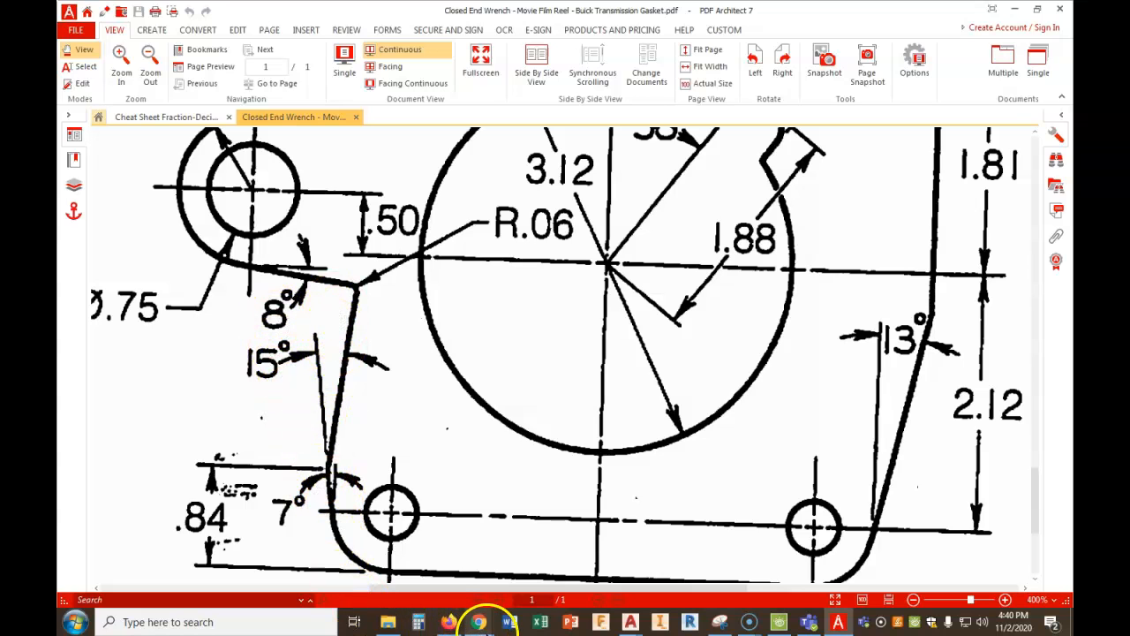
mouse_move(484, 625)
left_click(428, 572)
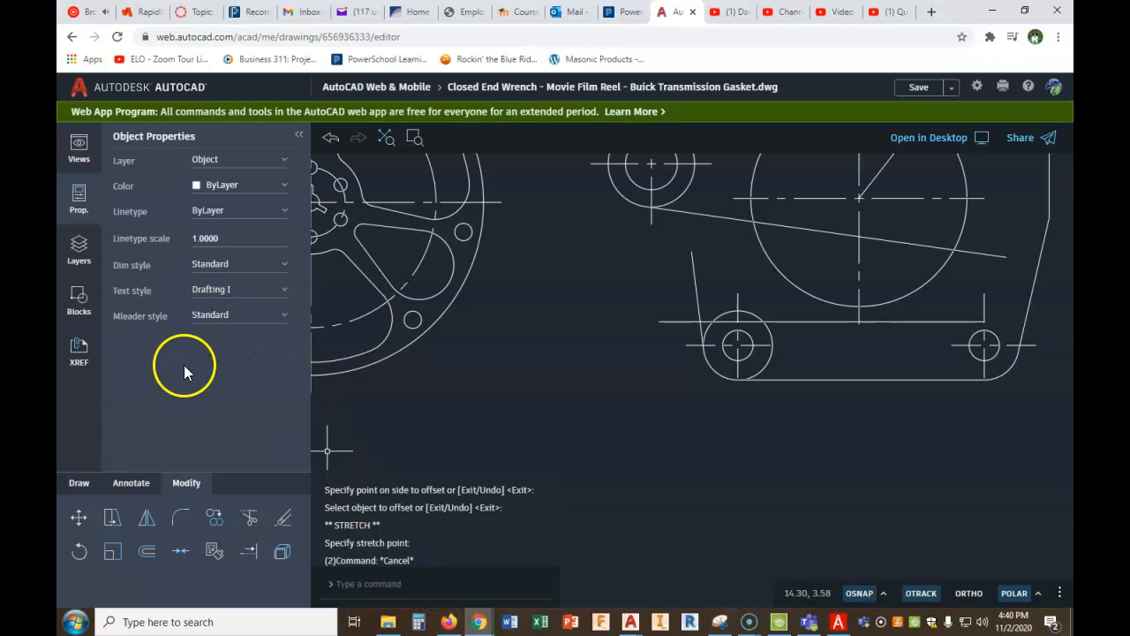
- Draw a line from where the offset line crosses the tilted lower-left line to the tilted line's upper endpoint
left_click(68, 486)
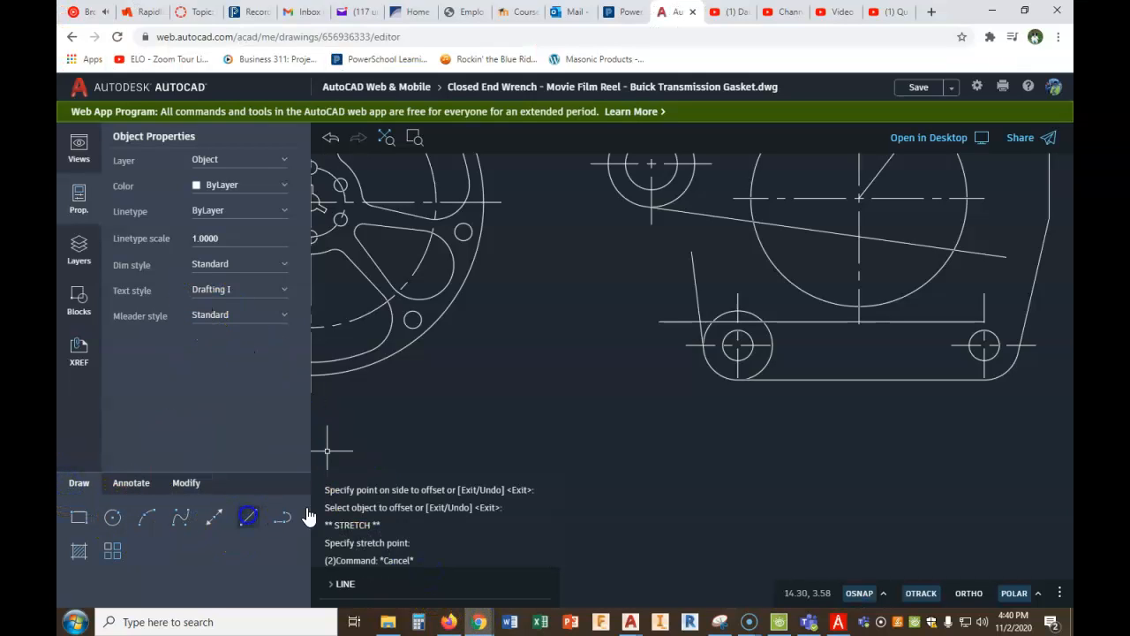
scroll(707, 327, "up", 4)
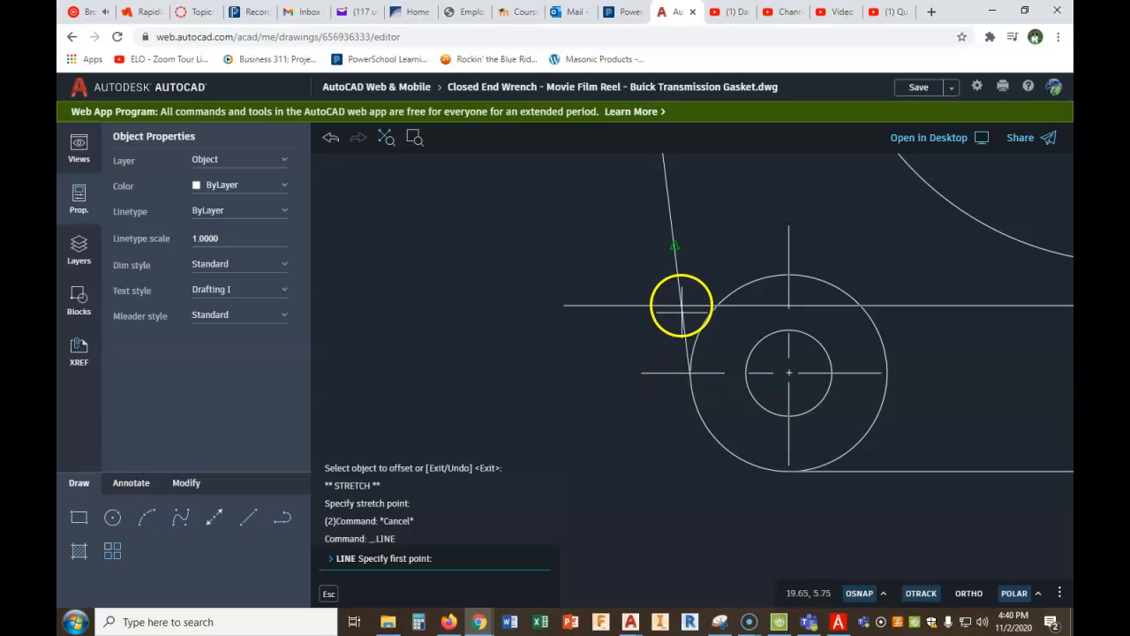
left_click(681, 307)
scroll(681, 314, "down", 2)
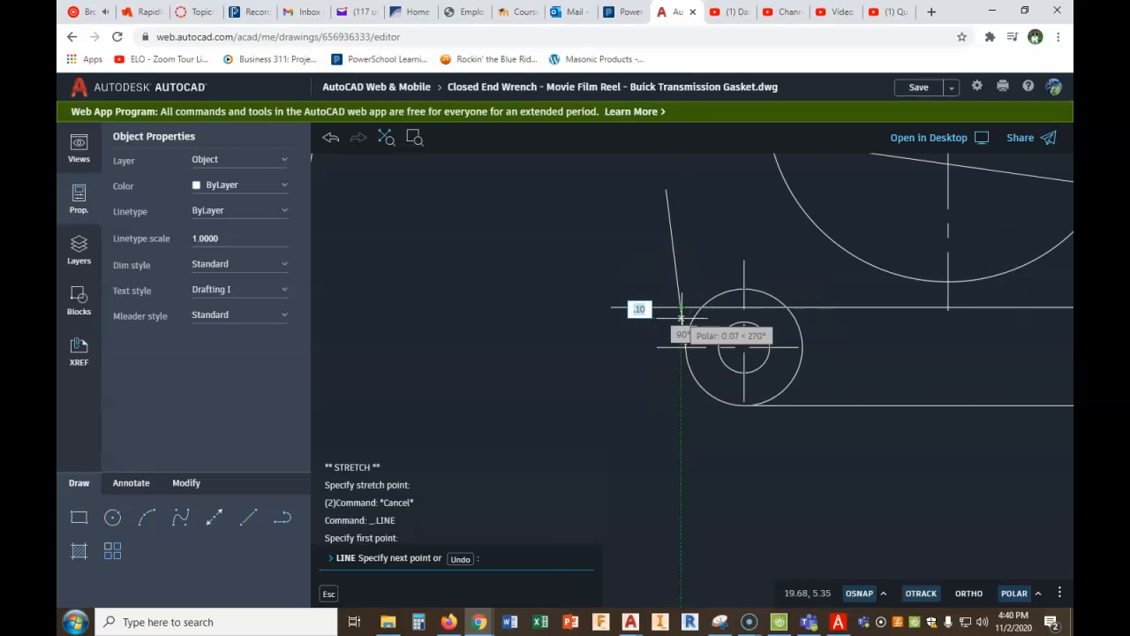
left_click(666, 192)
right_click(664, 199)
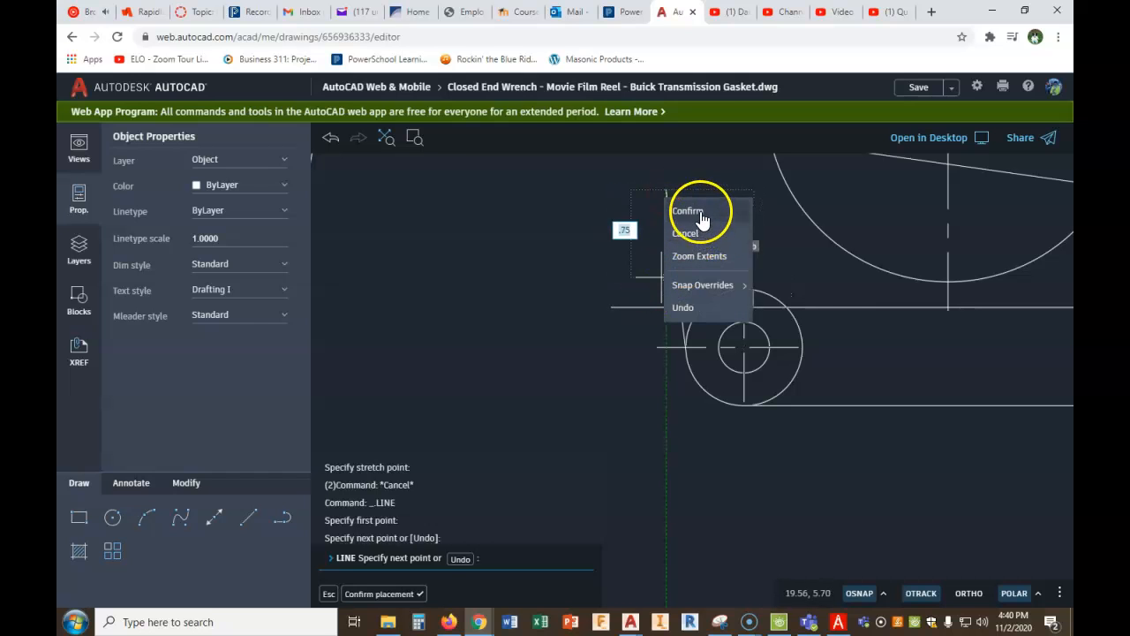
left_click(701, 215)
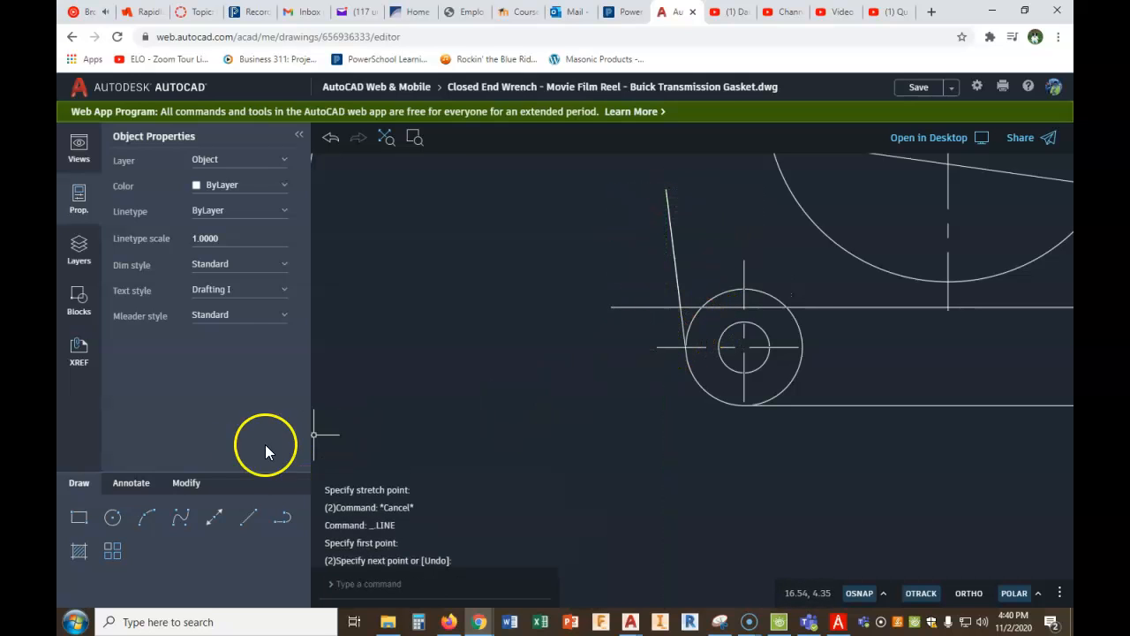
- Rotate the last drawn line by -15 degrees about its lower endpoint at the offset line
left_click(192, 484)
left_click(253, 515)
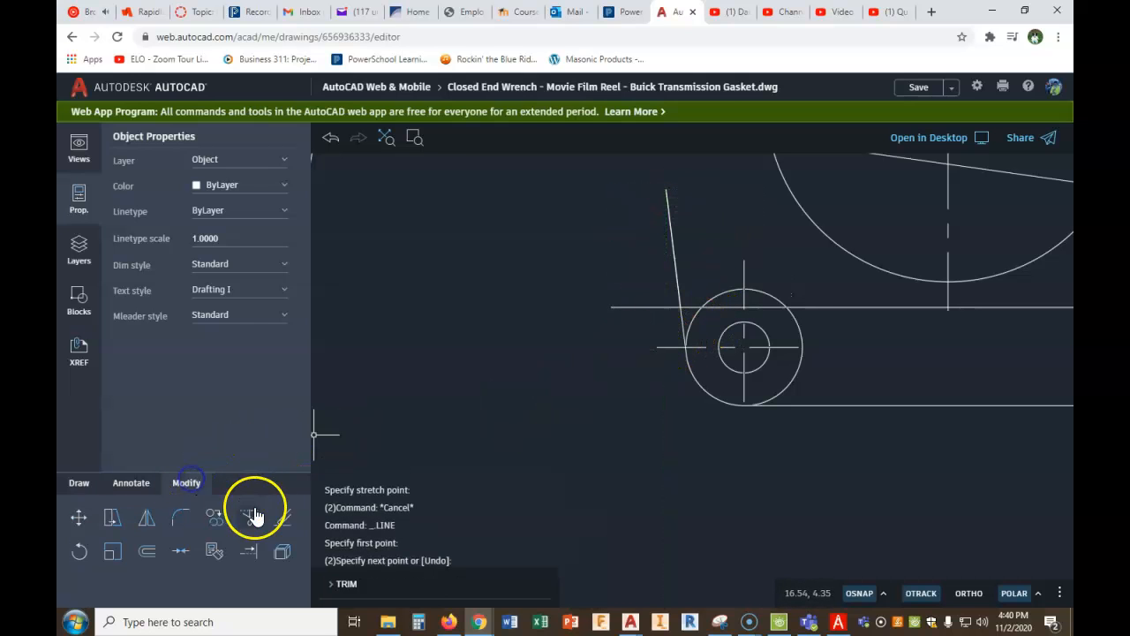
left_click(80, 553)
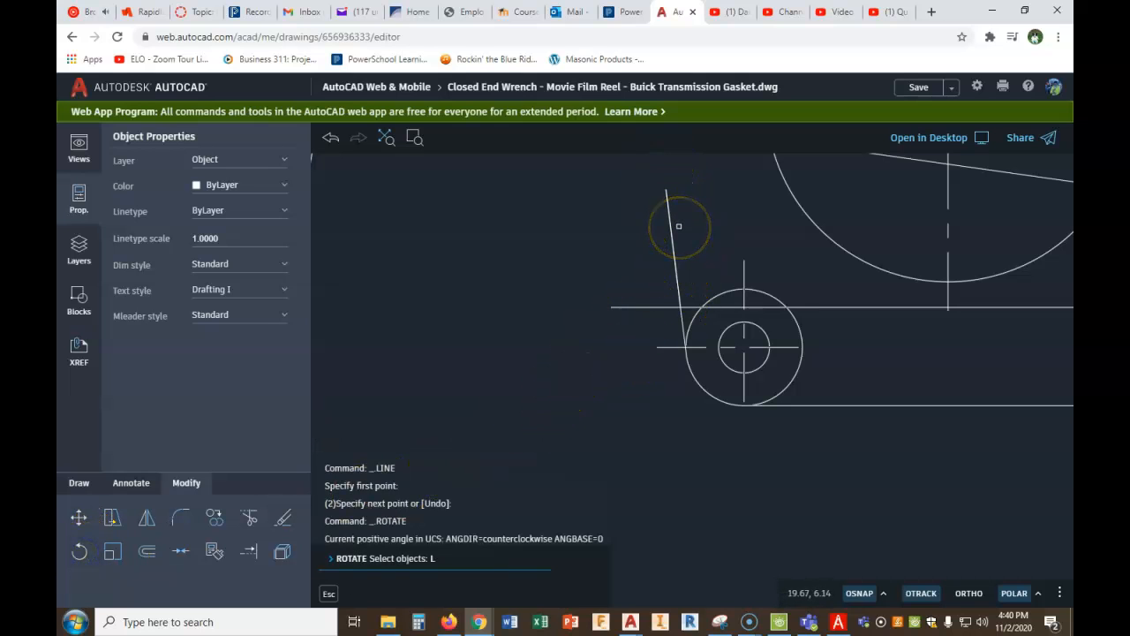
type("L")
key("Return")
right_click(622, 262)
left_click(643, 273)
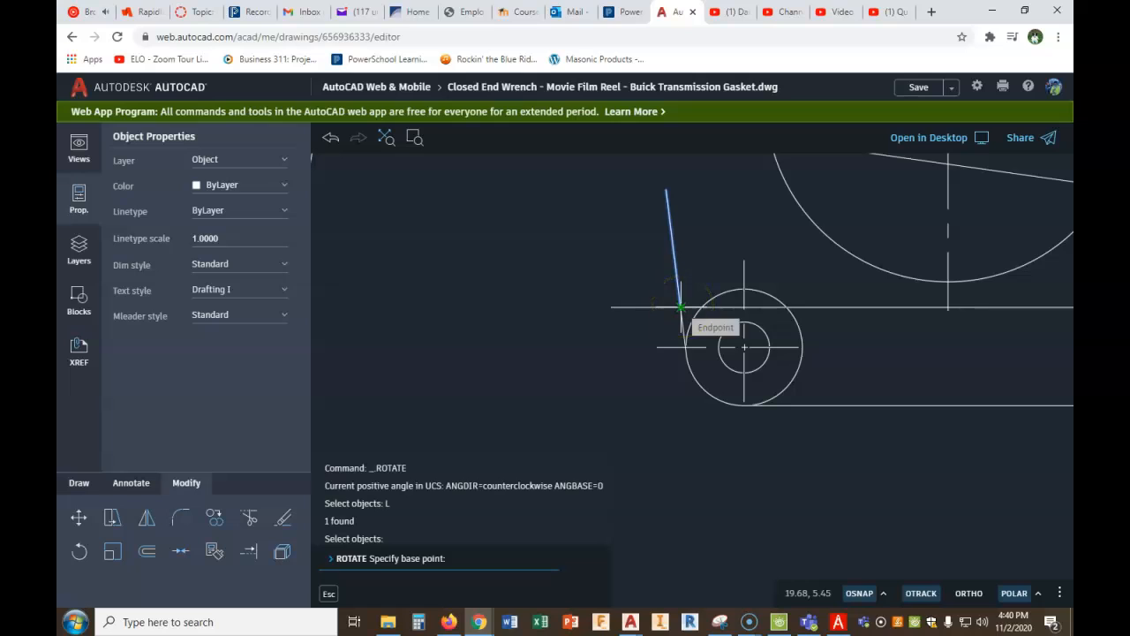
left_click(681, 307)
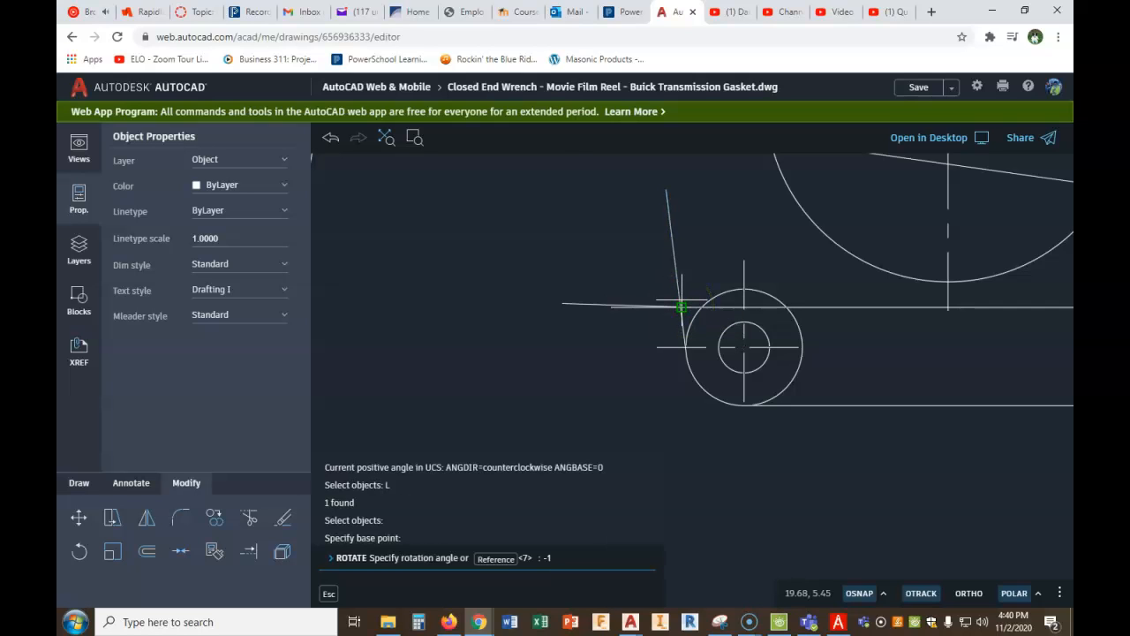
type("-15")
key("Return")
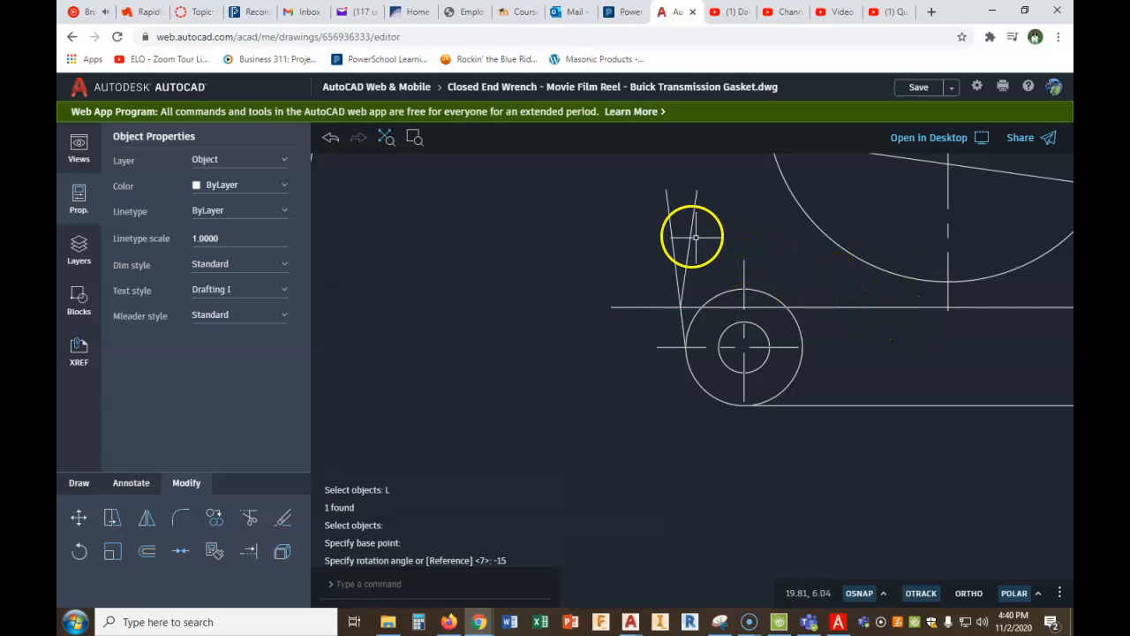
- Shorten the original tilted line by moving its upper endpoint to its intersection with the offset line
left_click(671, 222)
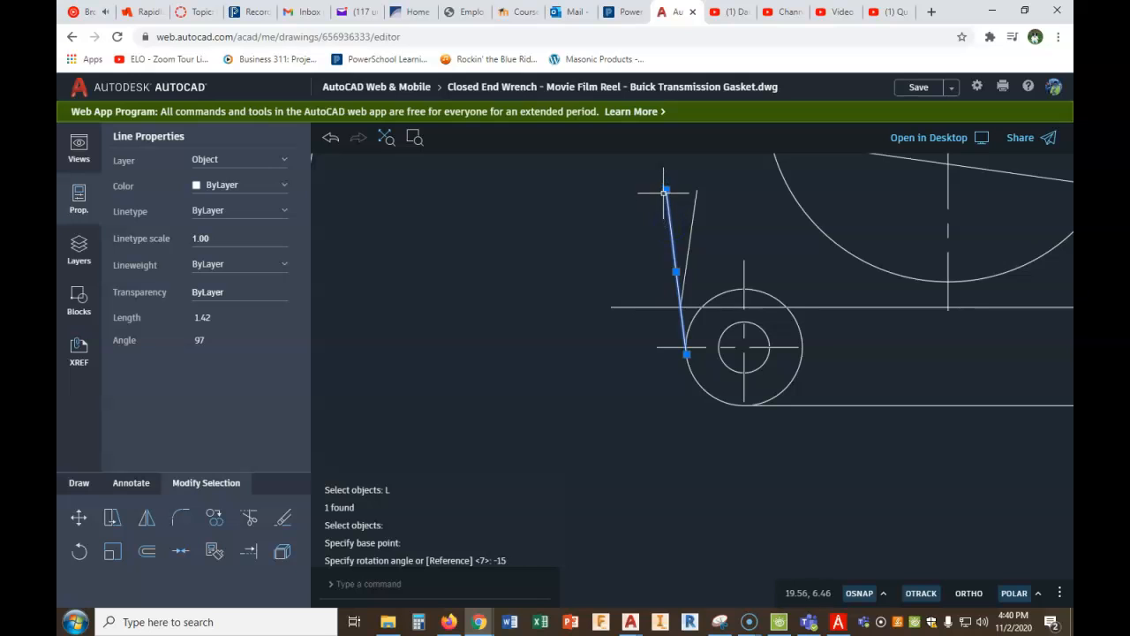
left_click(666, 191)
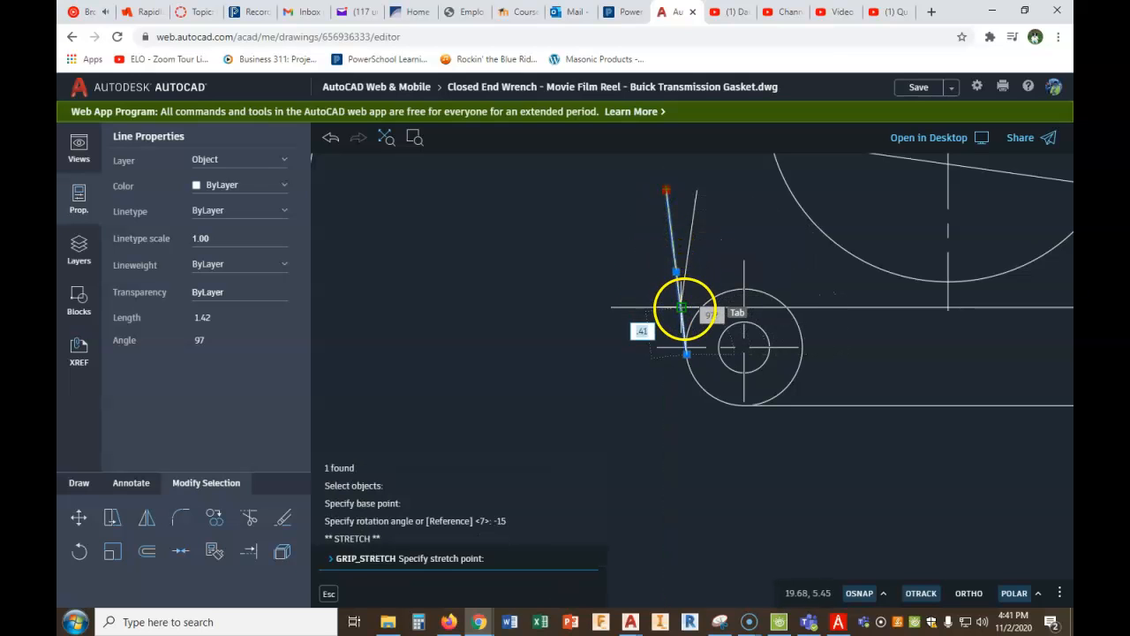
key("Escape")
key("Escape")
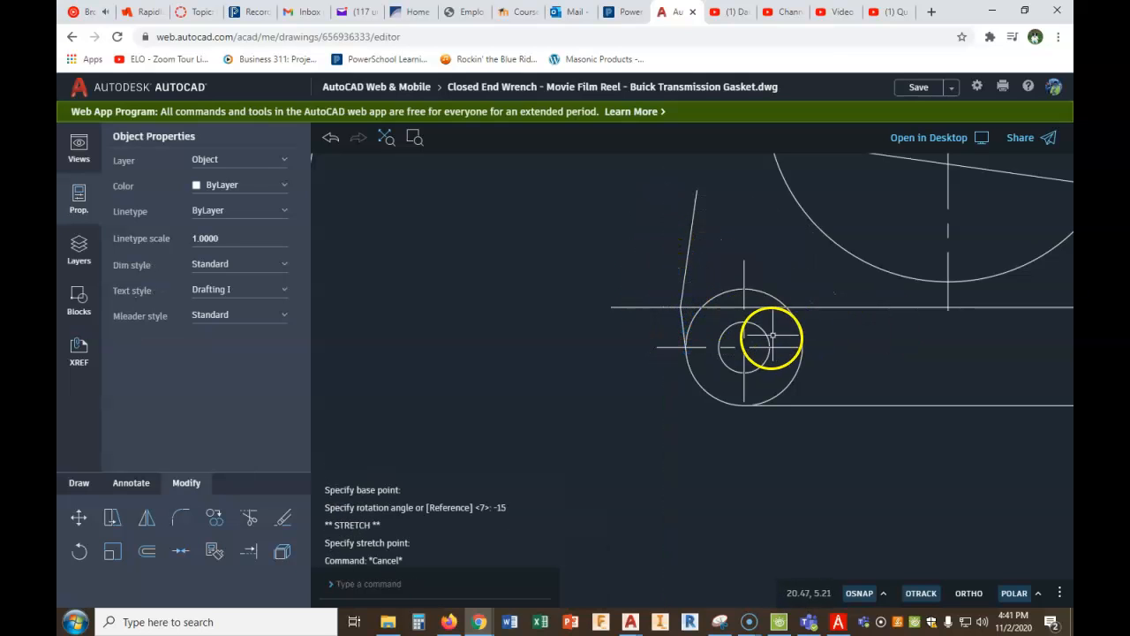
- Delete the horizontal offset construction line above the gasket's bottom edge
left_click(820, 307)
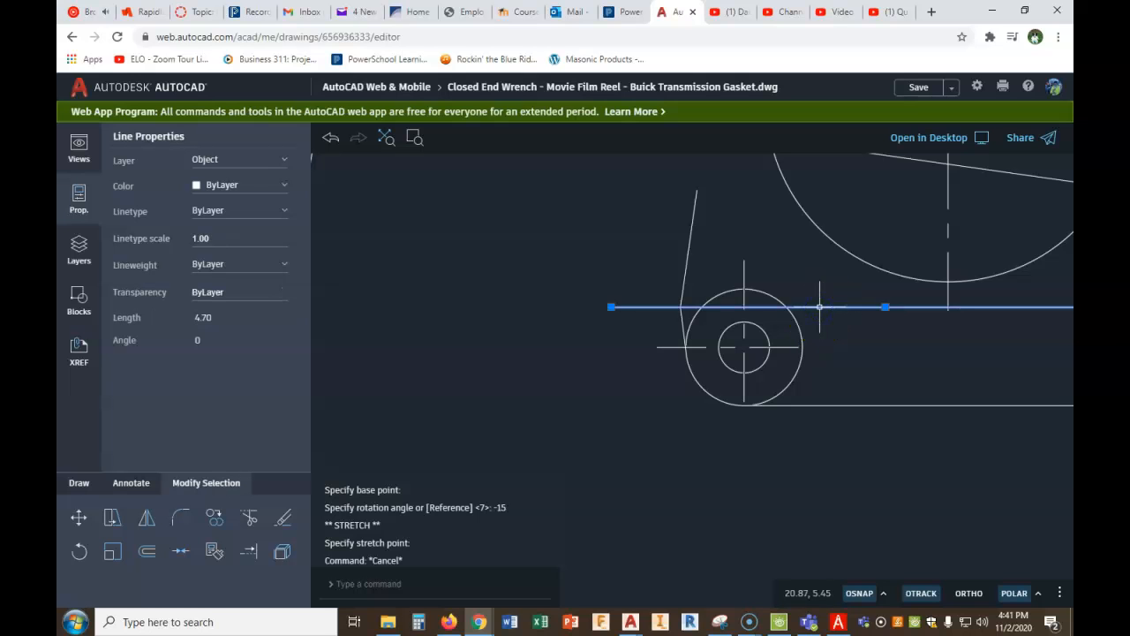
key("Delete")
scroll(824, 326, "down", 4)
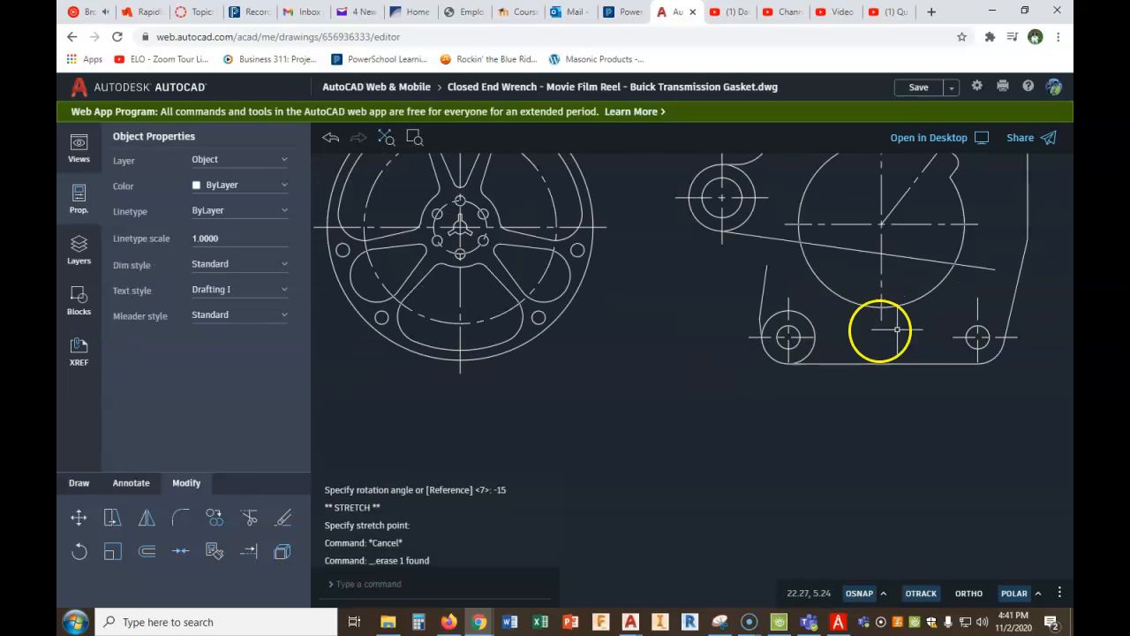
- Check the corner radius between the gasket's 8° and 15° edges in the PDF figure and return to the AutoCAD drawing
left_click(839, 621)
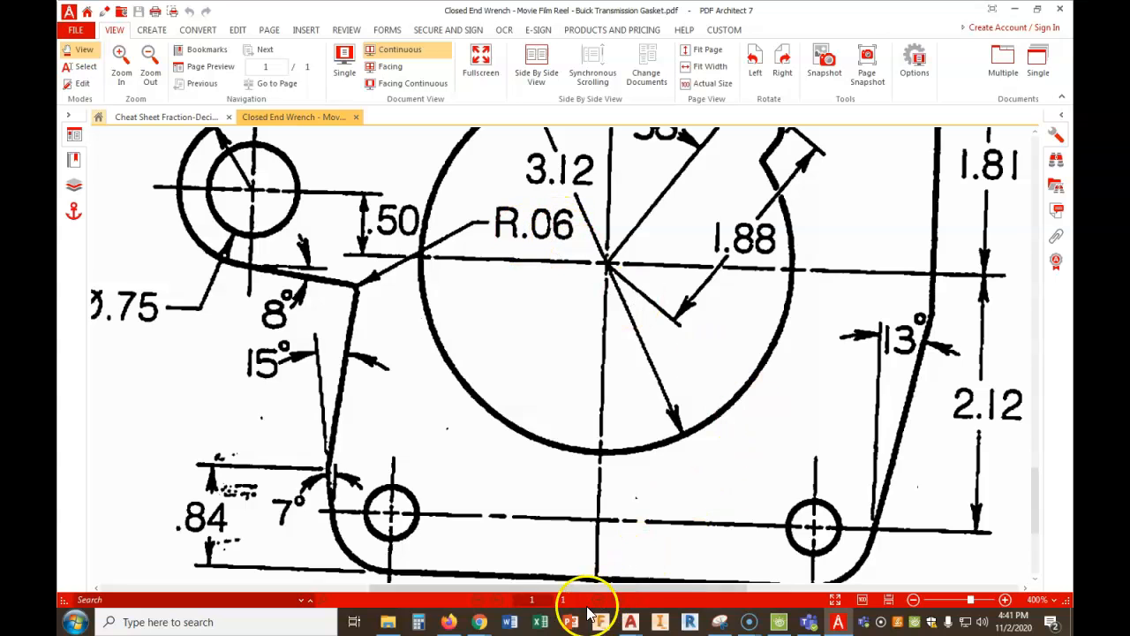
mouse_move(479, 622)
left_click(427, 570)
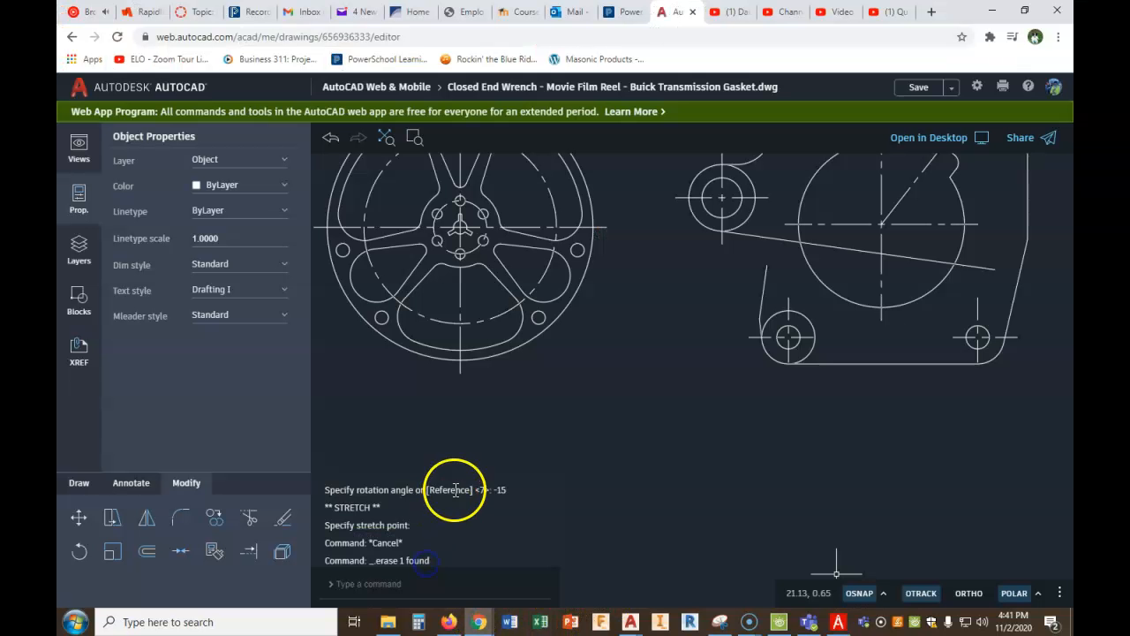
- Fillet the rotated lower-left edge and the sloped line from the left boss with a 1/16 radius
left_click(181, 518)
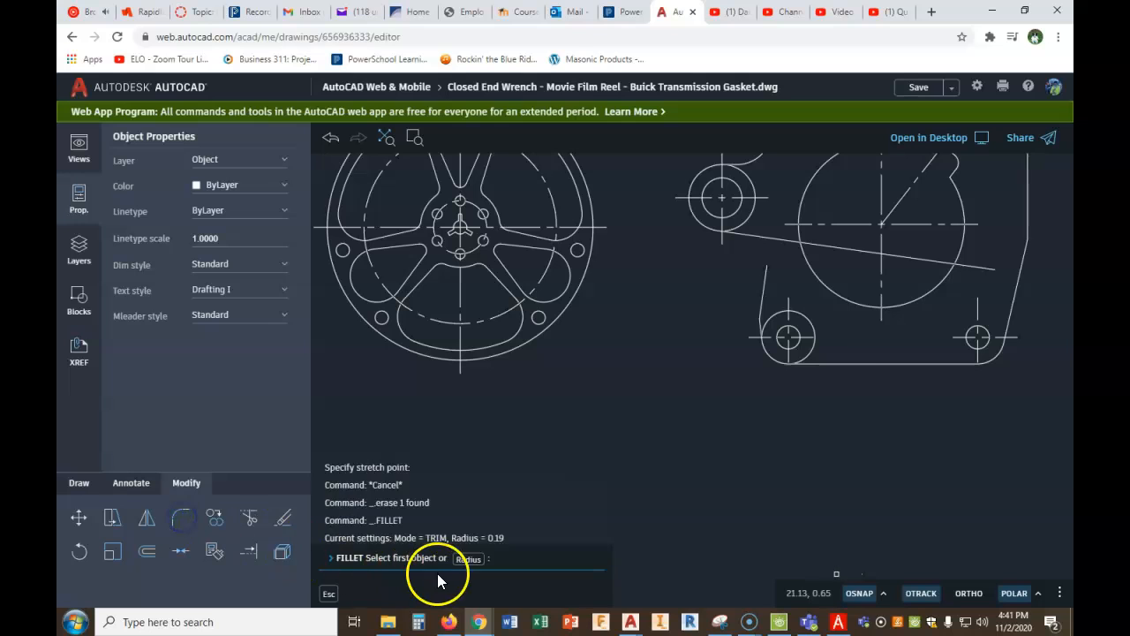
left_click(468, 559)
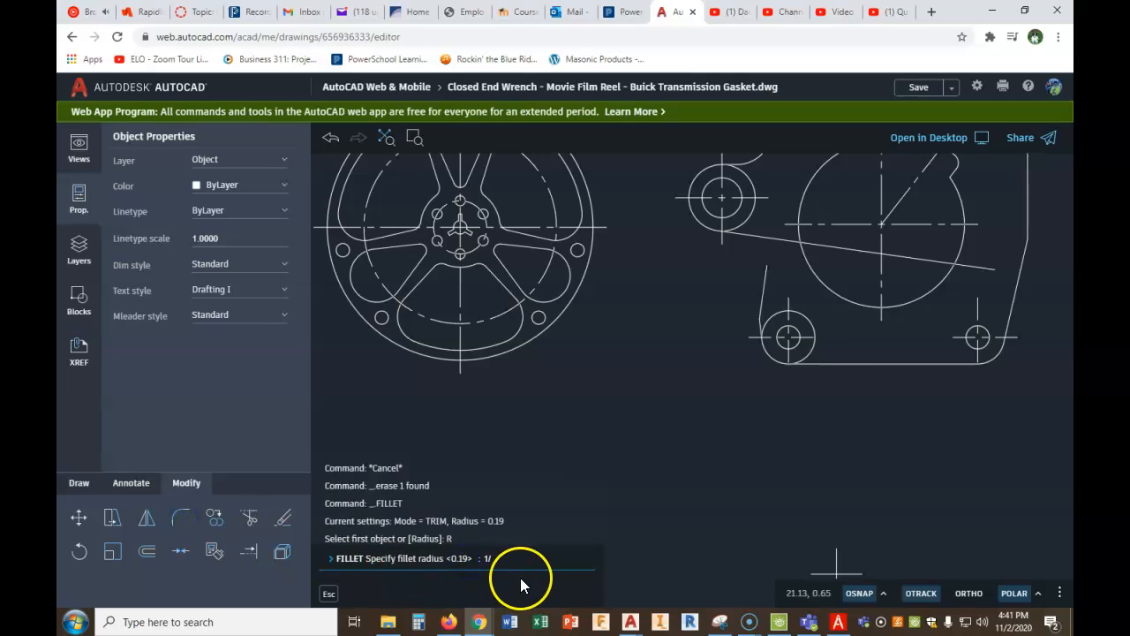
type("1/16")
key("Return")
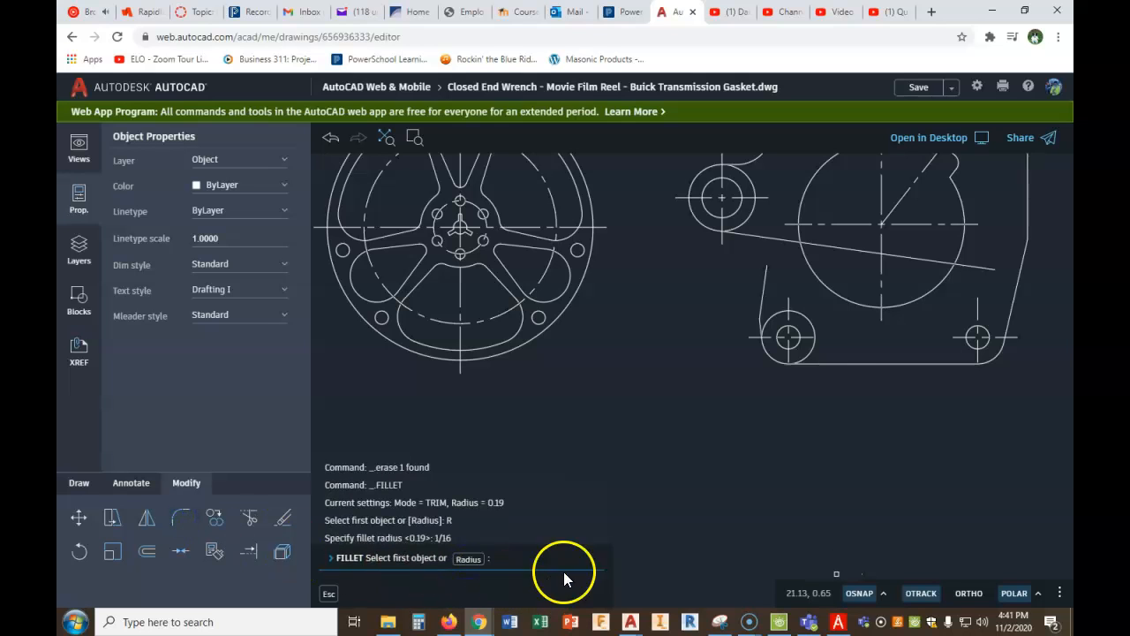
left_click(763, 282)
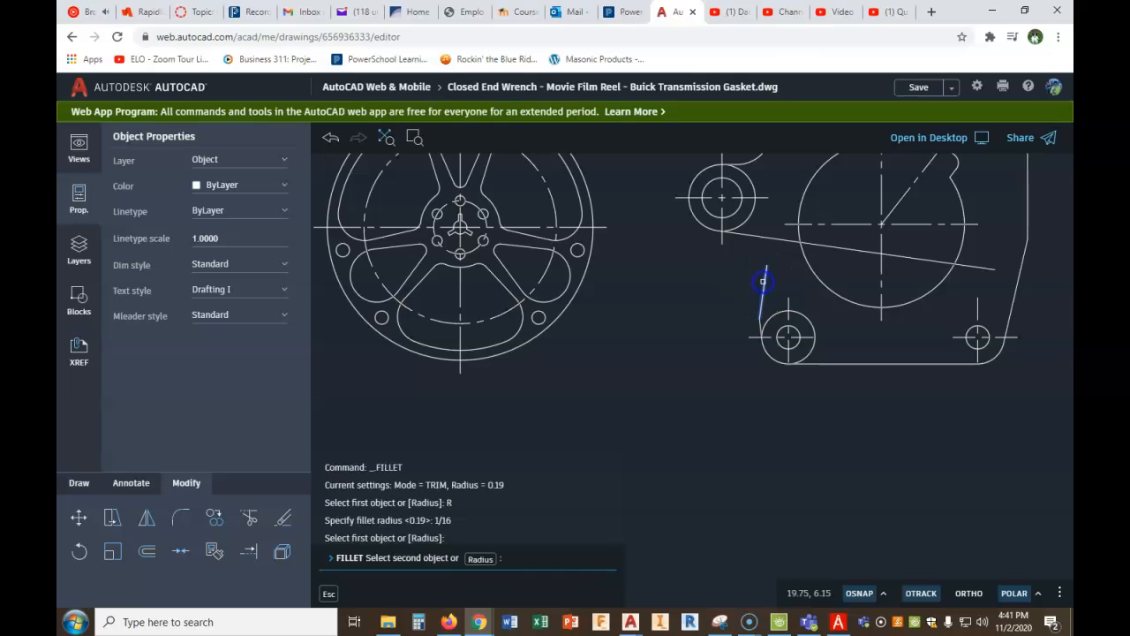
left_click(748, 237)
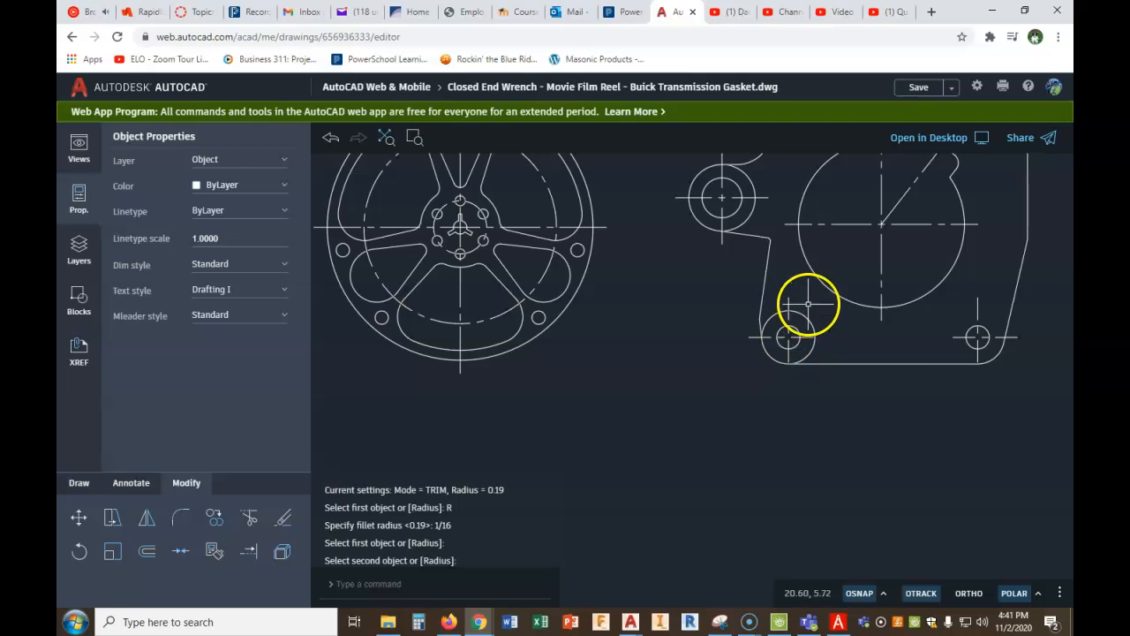
- Trim the inner part of the lower-left outer circle, keeping only the rounded corner between the angled edge and bottom edge
scroll(811, 306, "down", 2)
scroll(933, 303, "down", 3)
middle_click_drag(933, 303, 886, 312)
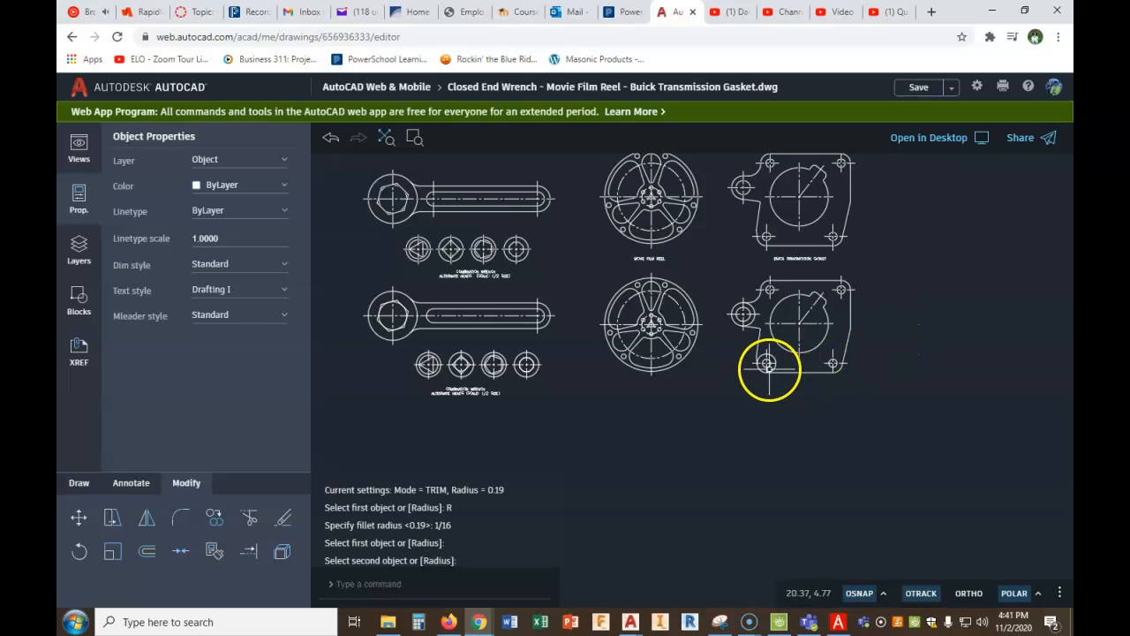
scroll(768, 360, "up", 3)
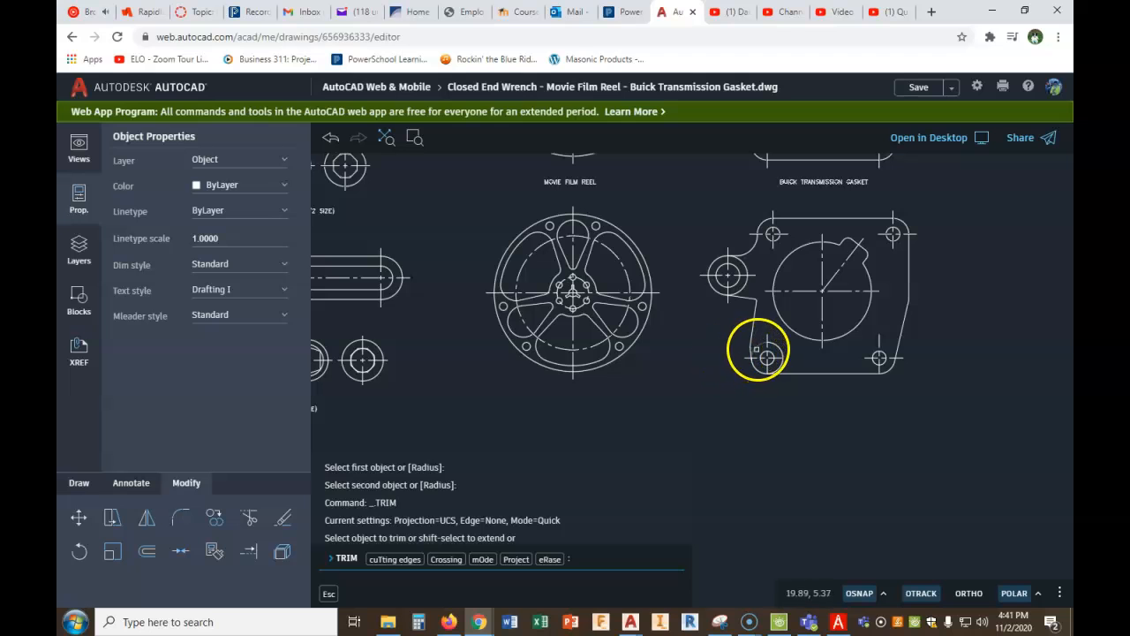
scroll(763, 358, "up", 2)
scroll(751, 351, "up", 4)
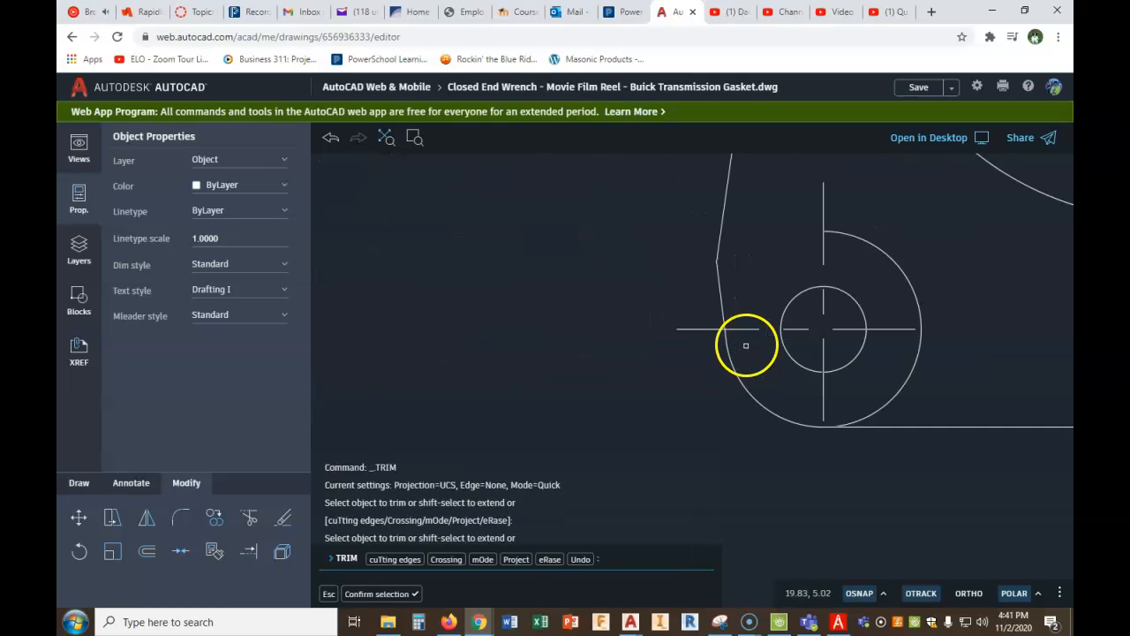
left_click_drag(906, 230, 878, 247)
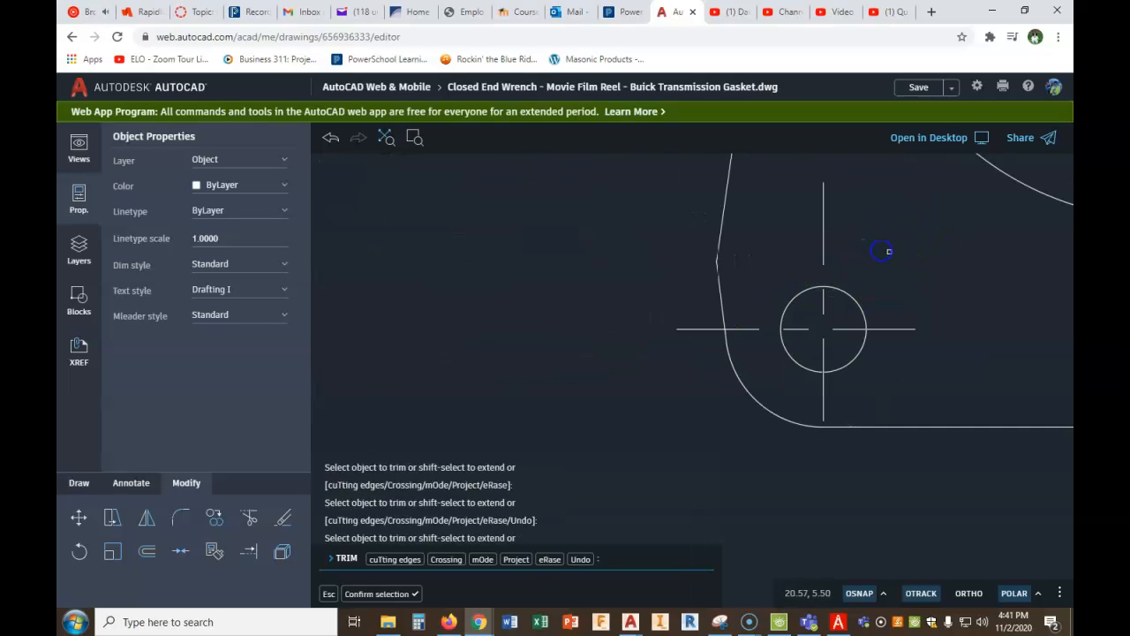
scroll(912, 309, "down", 4)
middle_click_drag(925, 397, 677, 366)
scroll(689, 364, "down", 5)
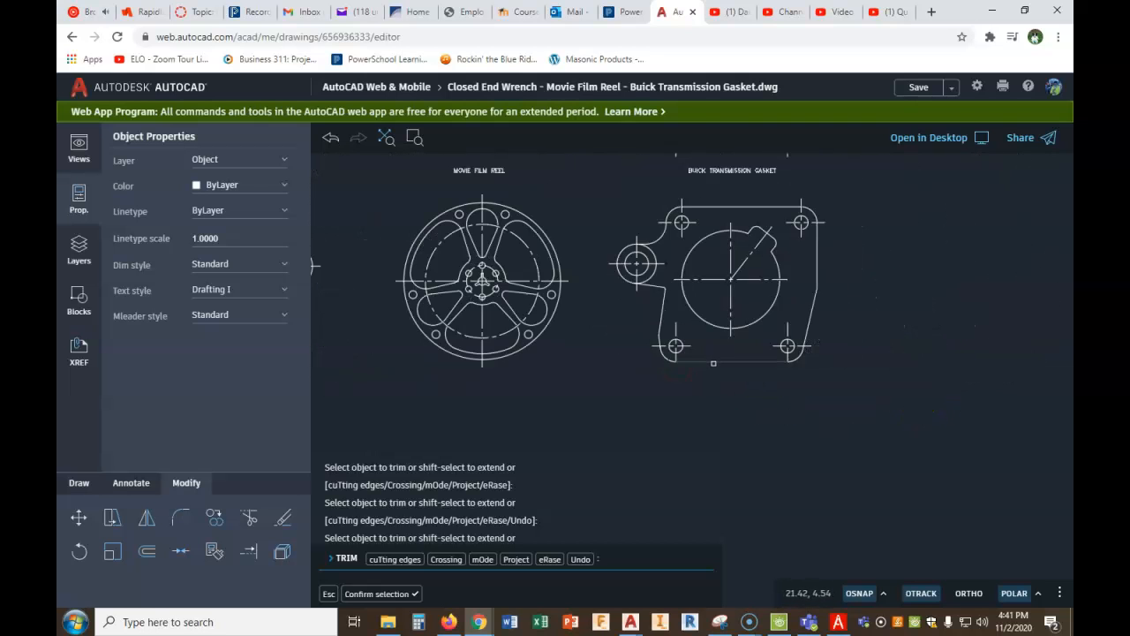
- Mirror the vertical centre lines of the gasket's two lower holes about their horizontal centre line, erasing the source objects
scroll(711, 326, "up", 2)
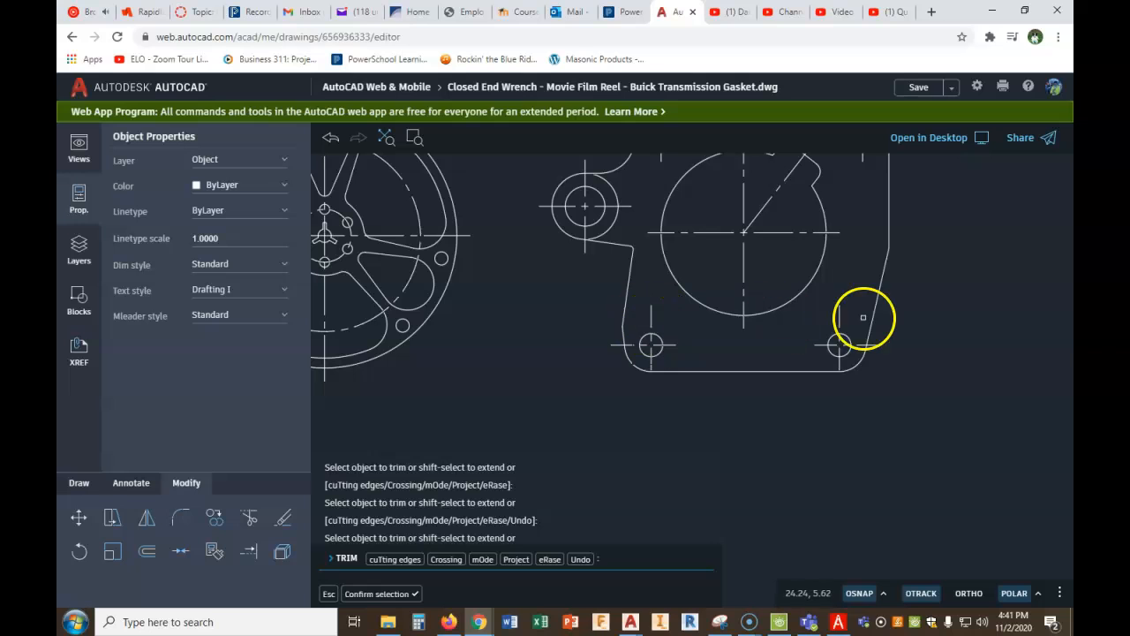
left_click(142, 521)
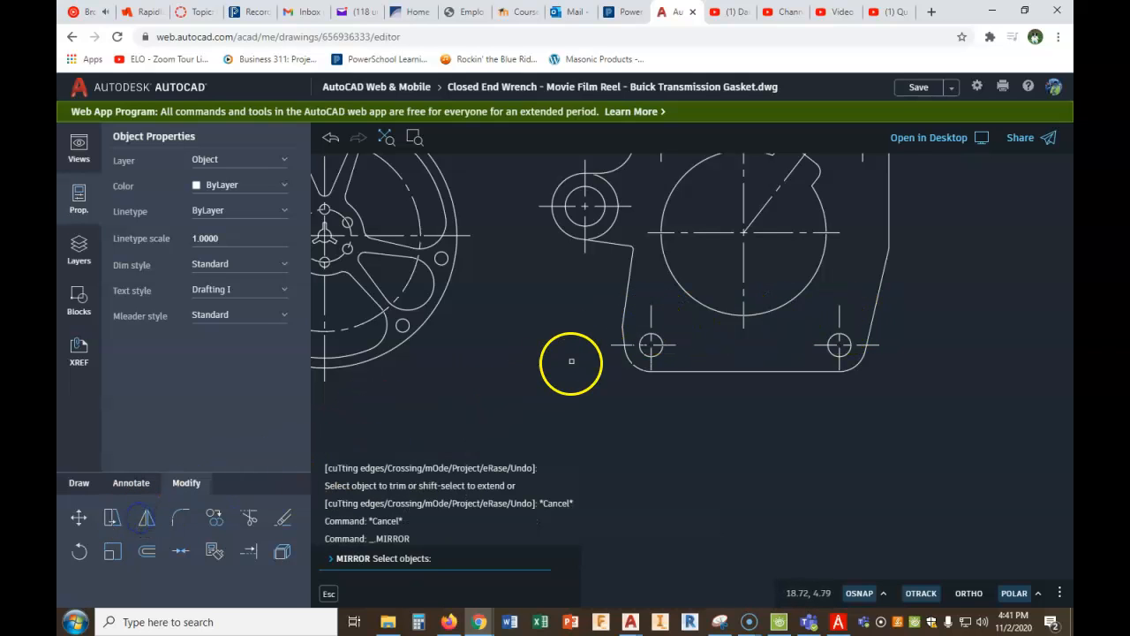
left_click(839, 316)
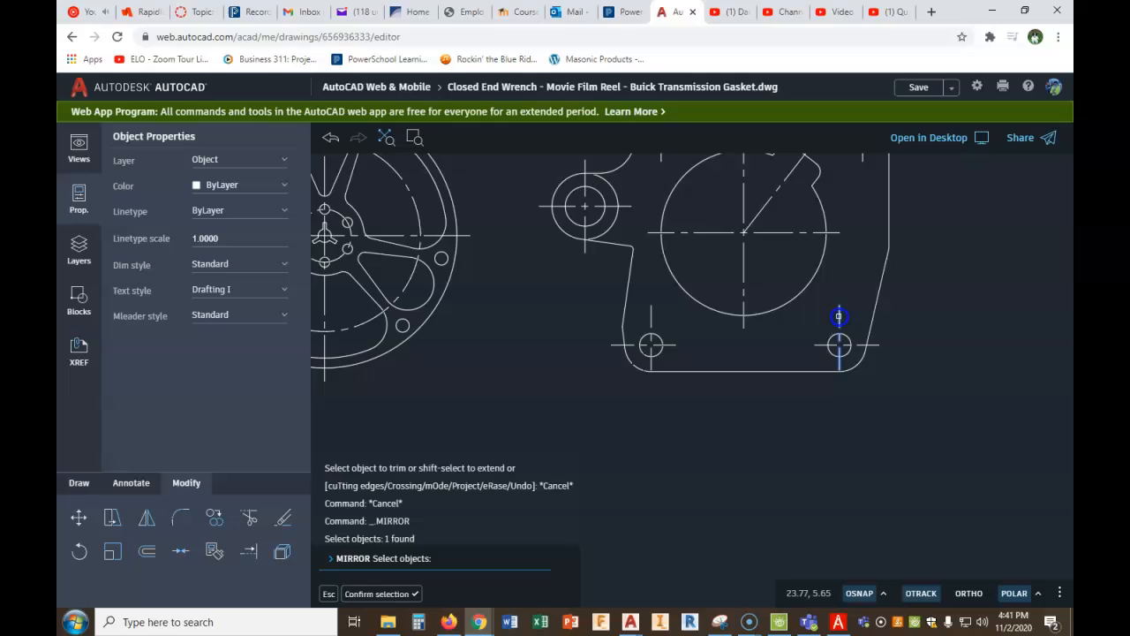
left_click(651, 313)
right_click(754, 344)
left_click(773, 360)
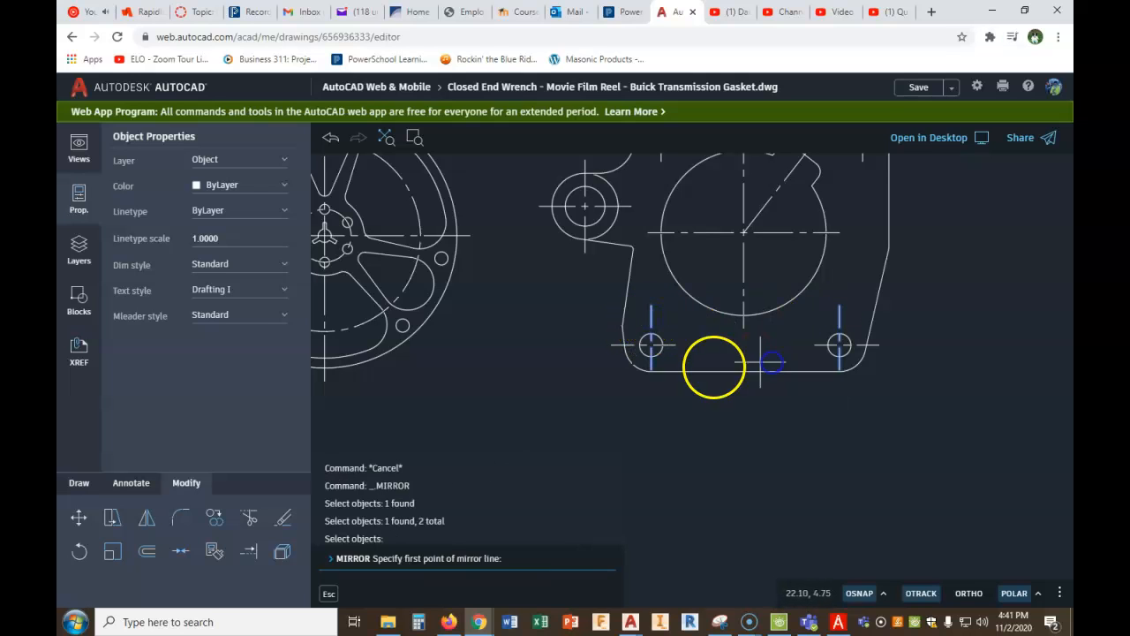
left_click(677, 344)
left_click(816, 348)
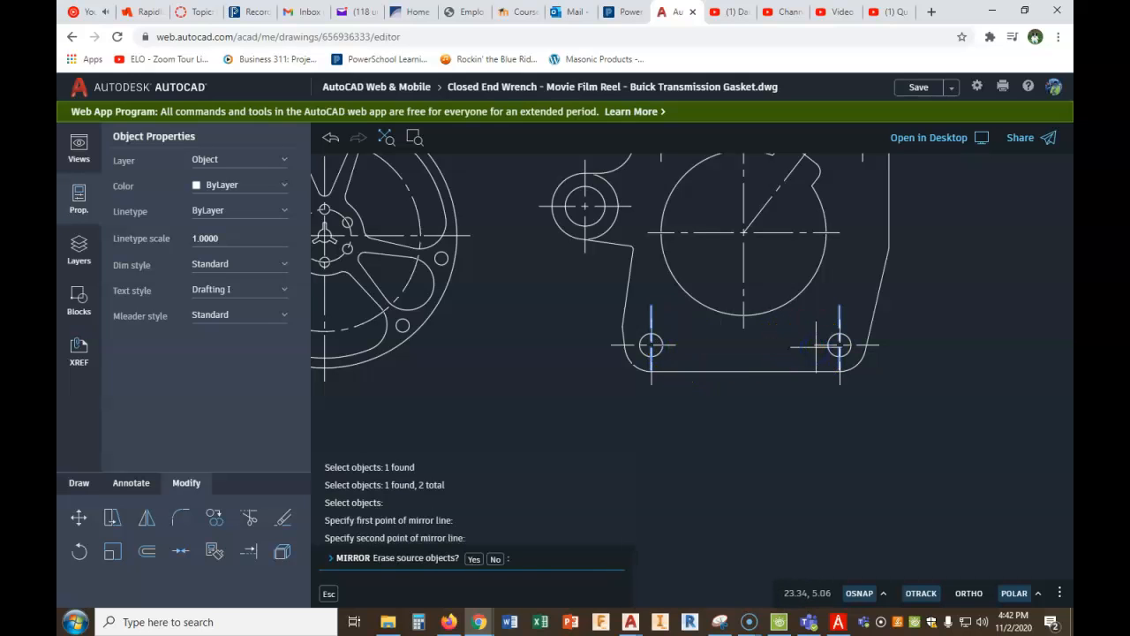
left_click(476, 559)
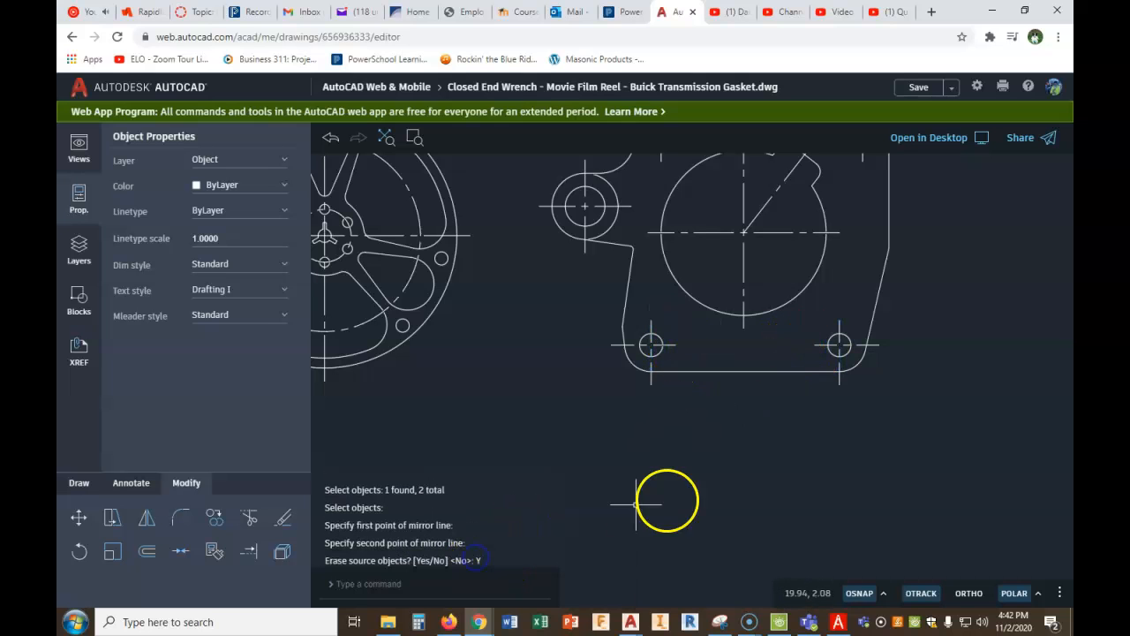
key("Escape")
- Add the multiline text label "MOVIE FILM REEL" centred below the lower film reel, with a text height of 0.125
scroll(817, 455, "down", 3)
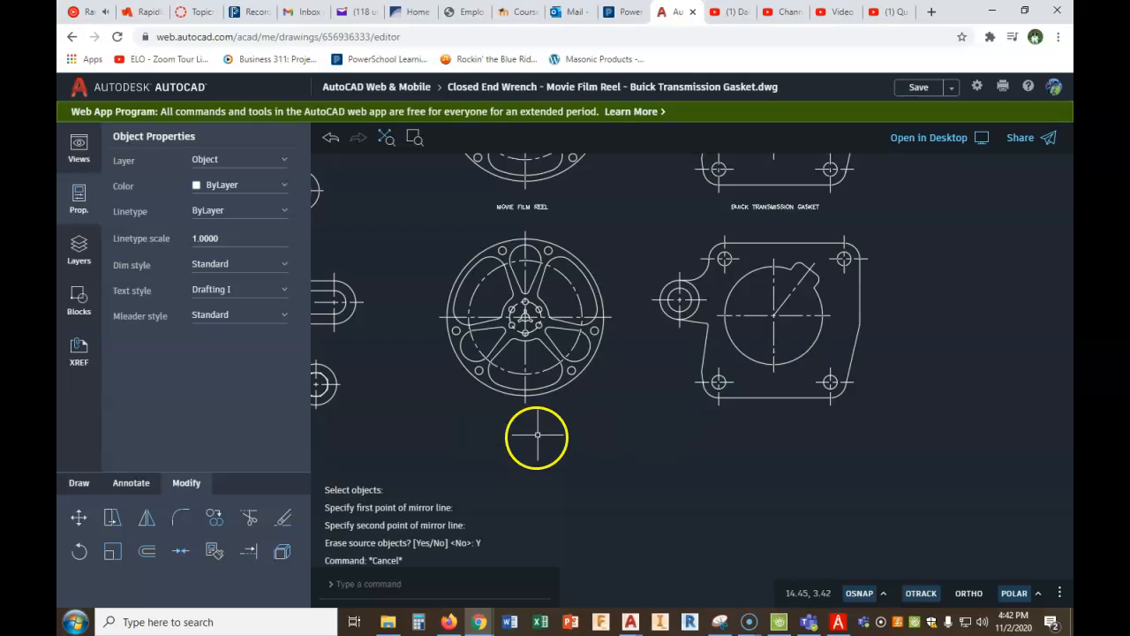
left_click(131, 483)
left_click(180, 517)
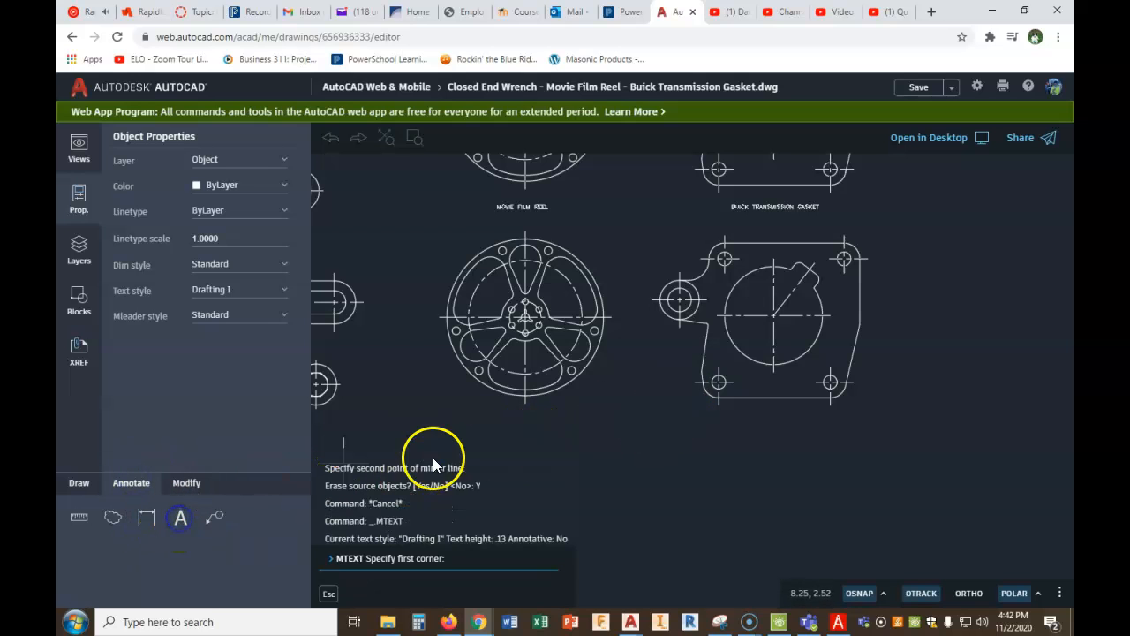
left_click(501, 433)
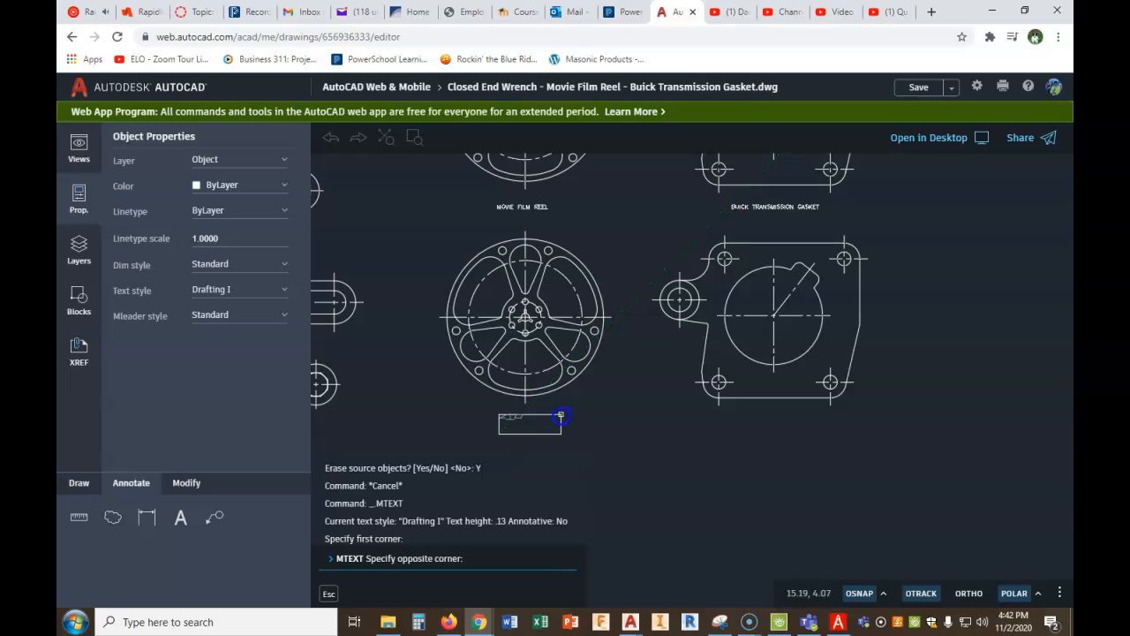
left_click(559, 415)
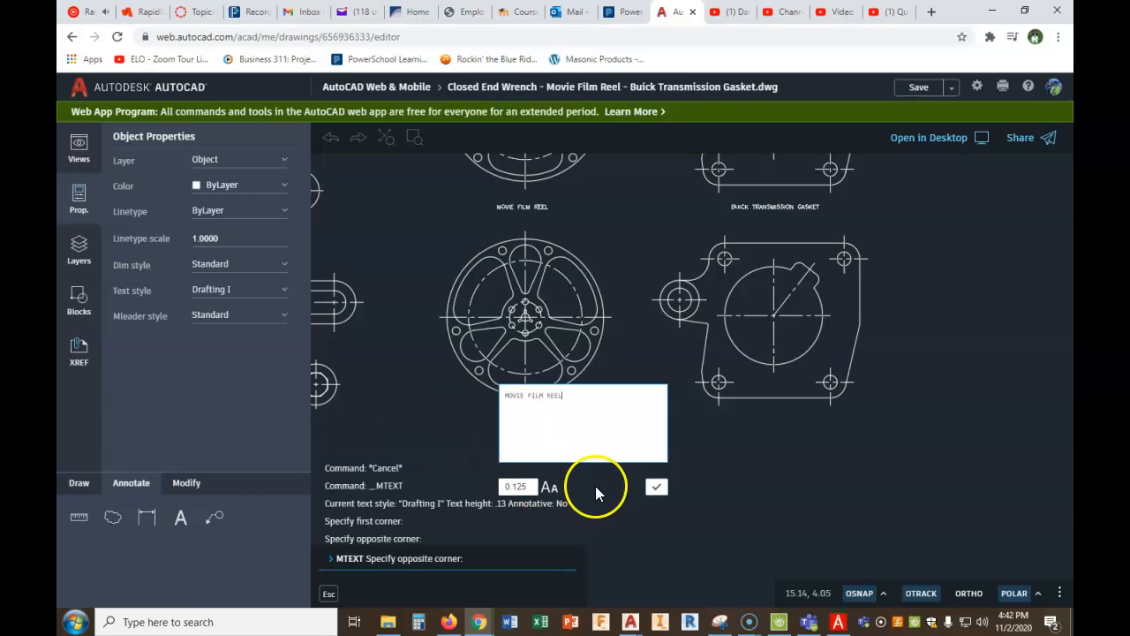
left_click(654, 489)
- Copy the MOVIE FILM REEL label horizontally to below the lower transmission gasket
scroll(510, 419, "up", 1)
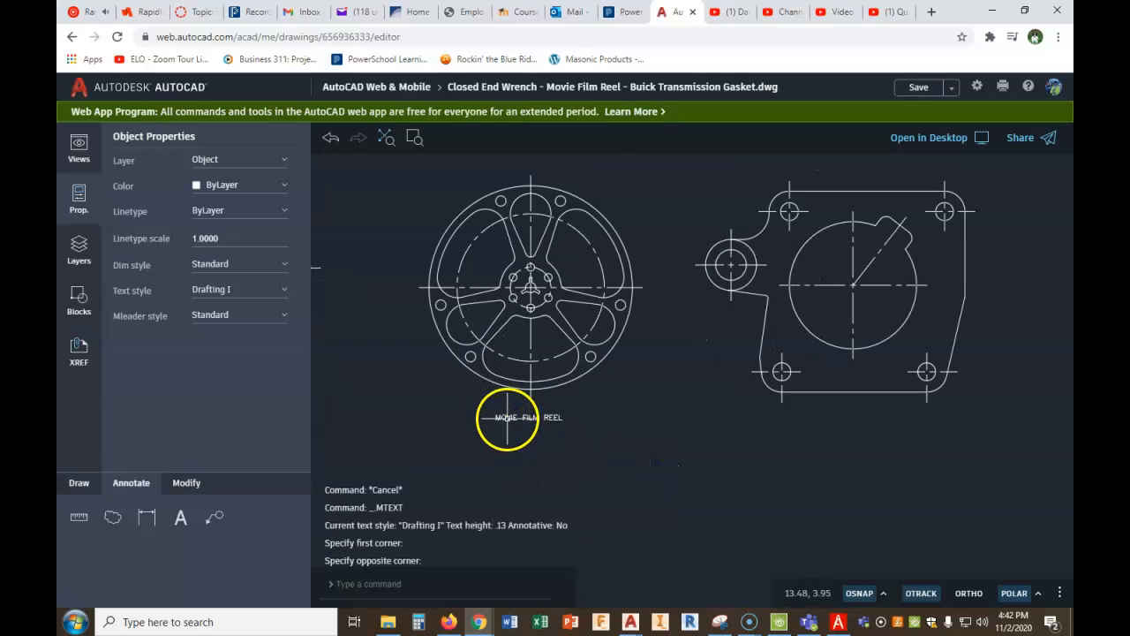
left_click(183, 482)
left_click(212, 518)
left_click(505, 418)
right_click(504, 417)
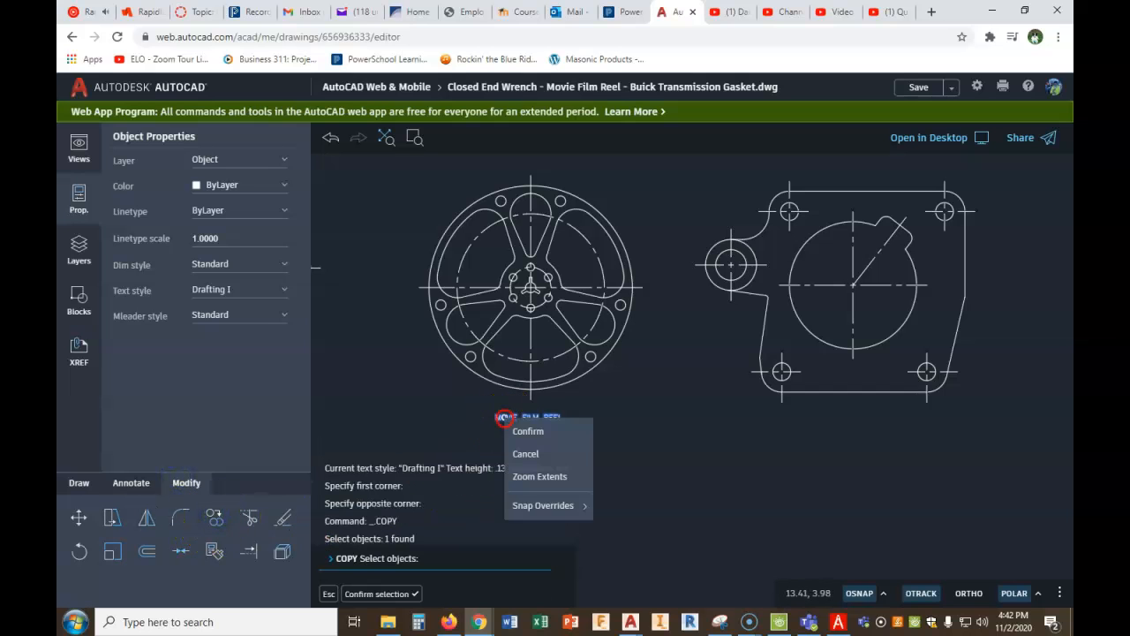
left_click(527, 431)
left_click(533, 415)
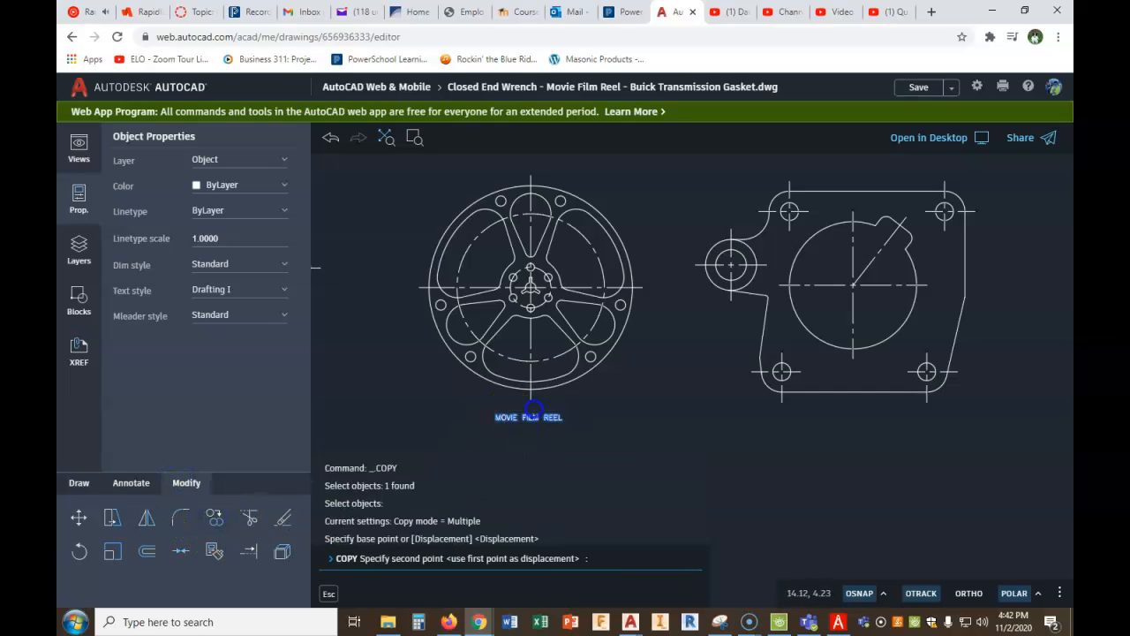
left_click(856, 407)
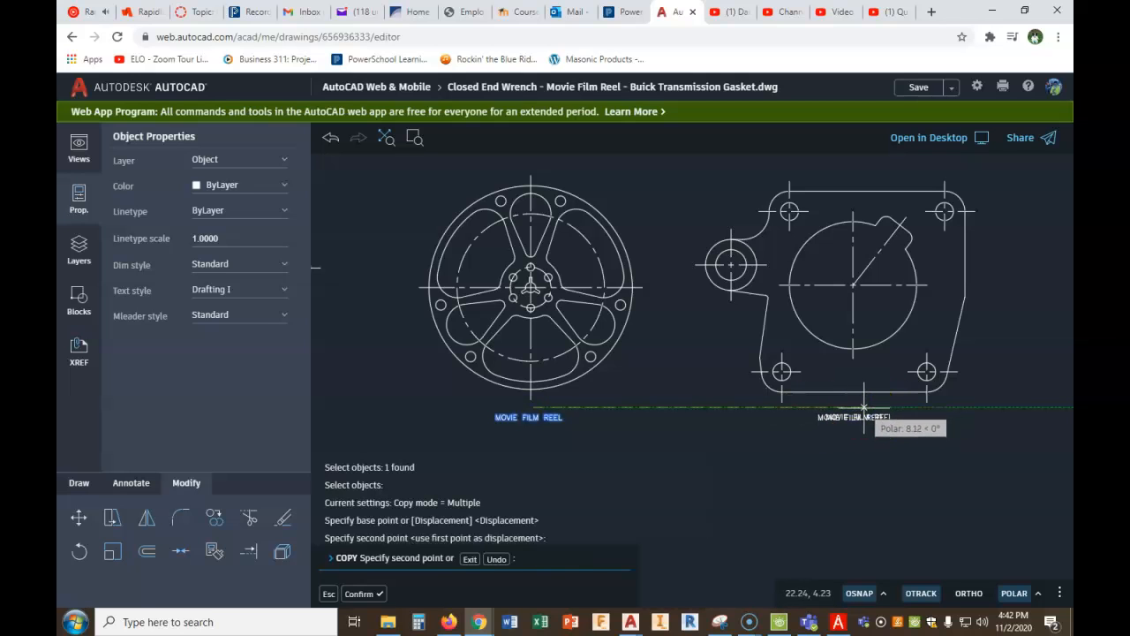
key("Escape")
- Change the copied label's text to "BUICK TRANSMISSION GASKET"
double_click(856, 417)
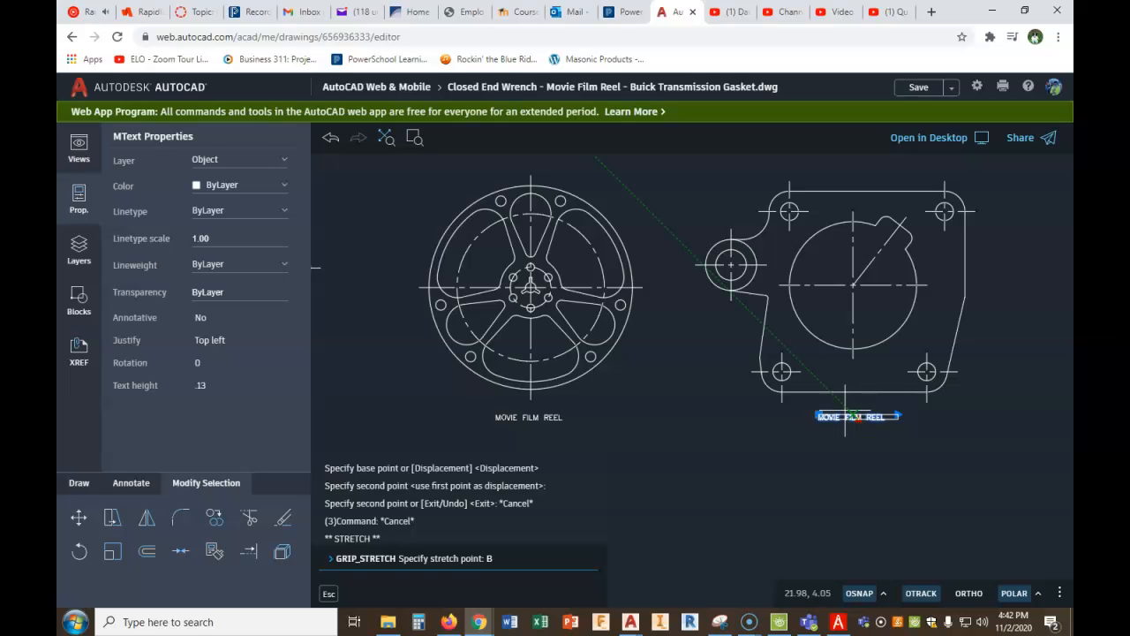
scroll(857, 431, "up", 3)
key("Escape")
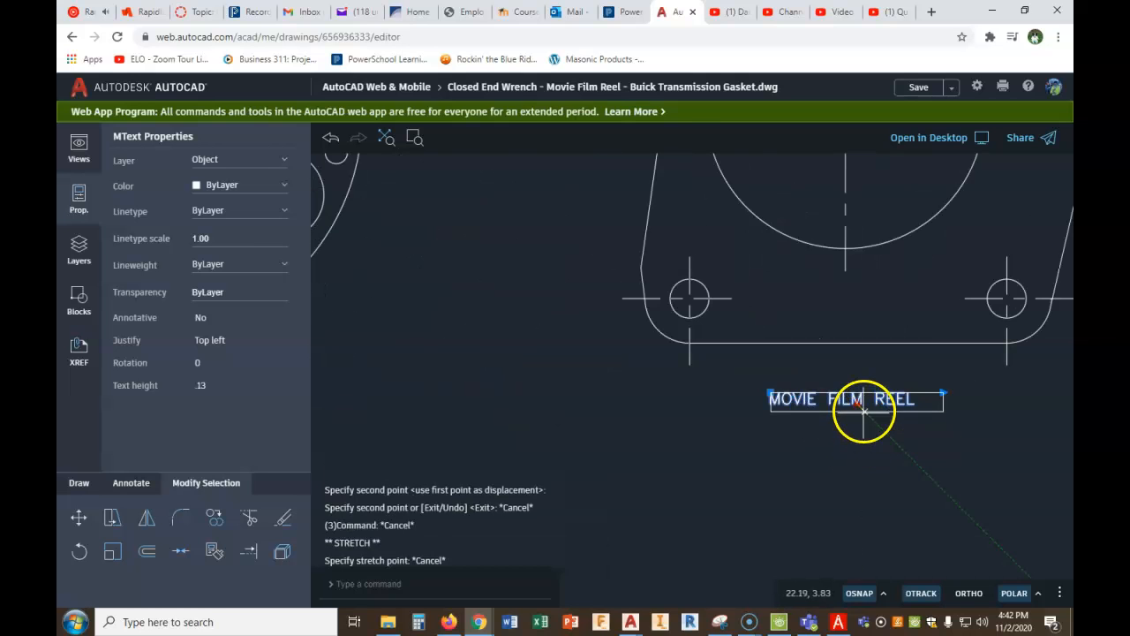
key("Escape")
double_click(859, 398)
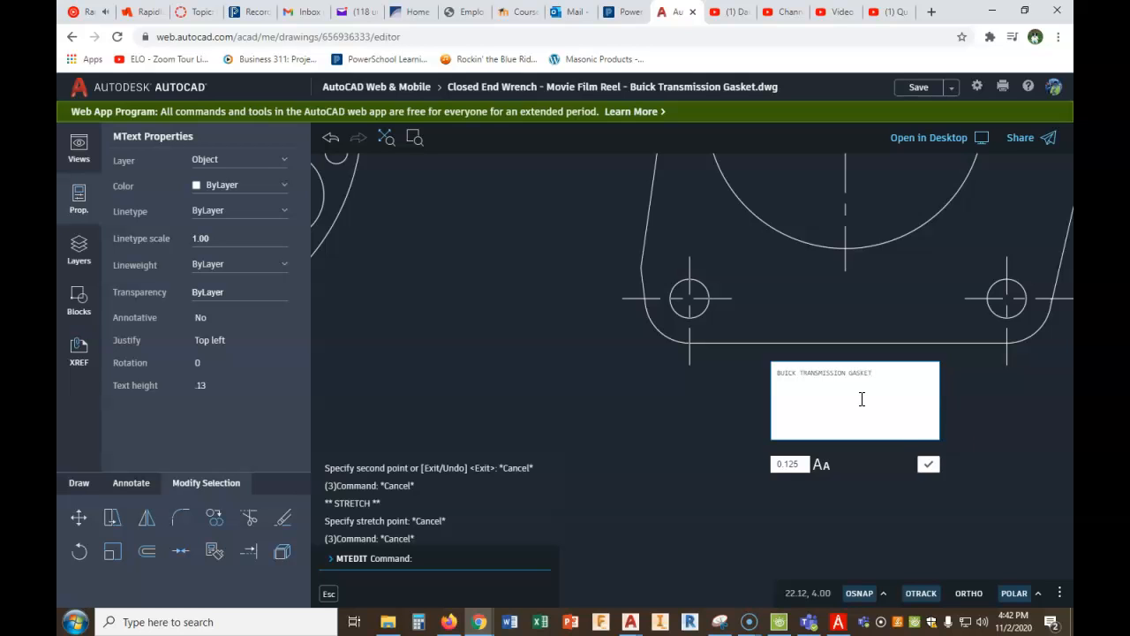
left_click(929, 465)
- Widen the gasket label's text frame by about 1.13 so the title fits on one line
scroll(895, 462, "down", 3)
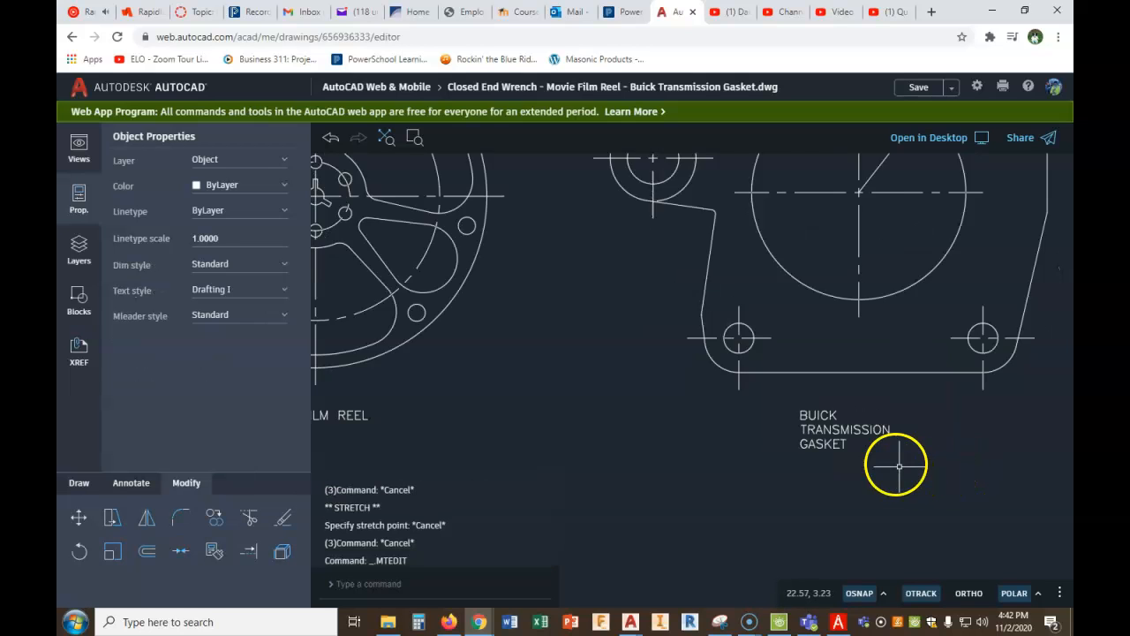
left_click(866, 435)
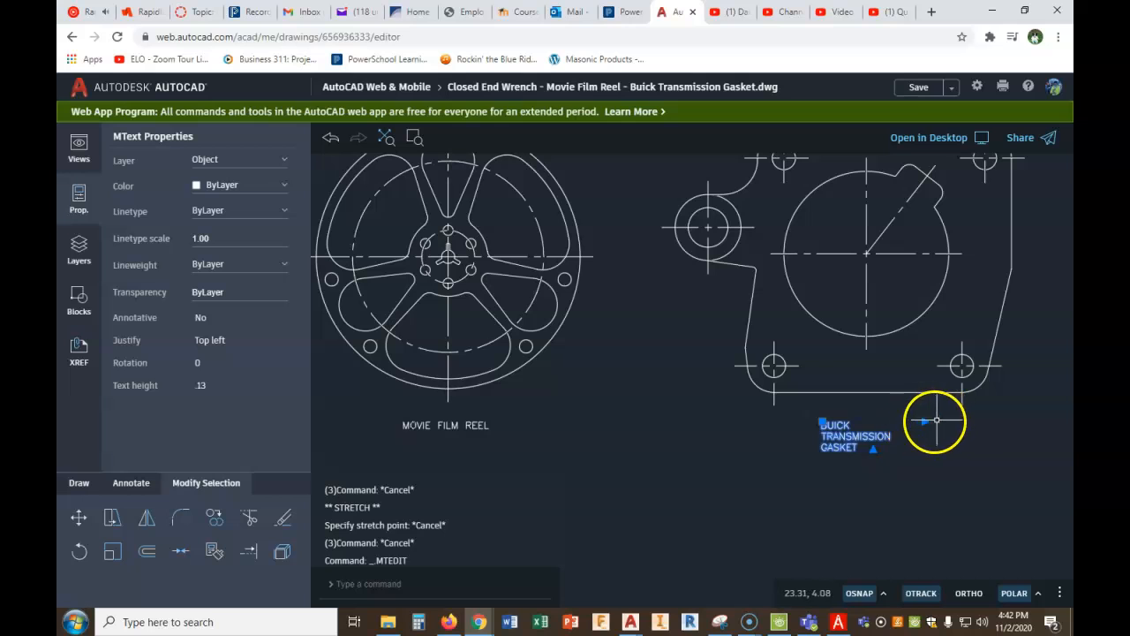
left_click(928, 421)
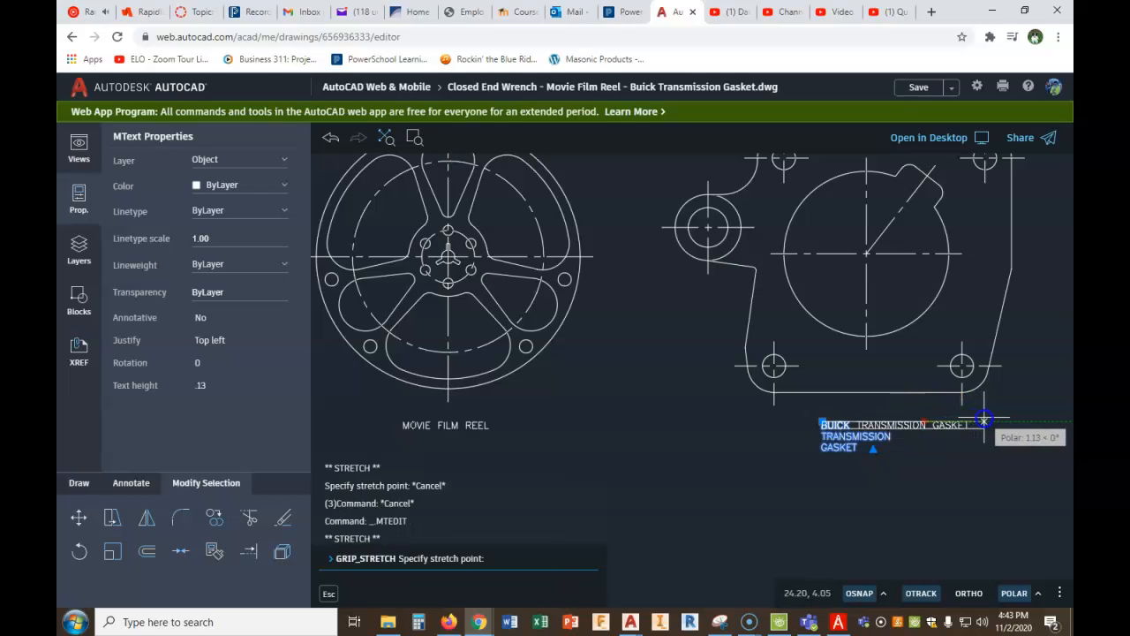
left_click(984, 420)
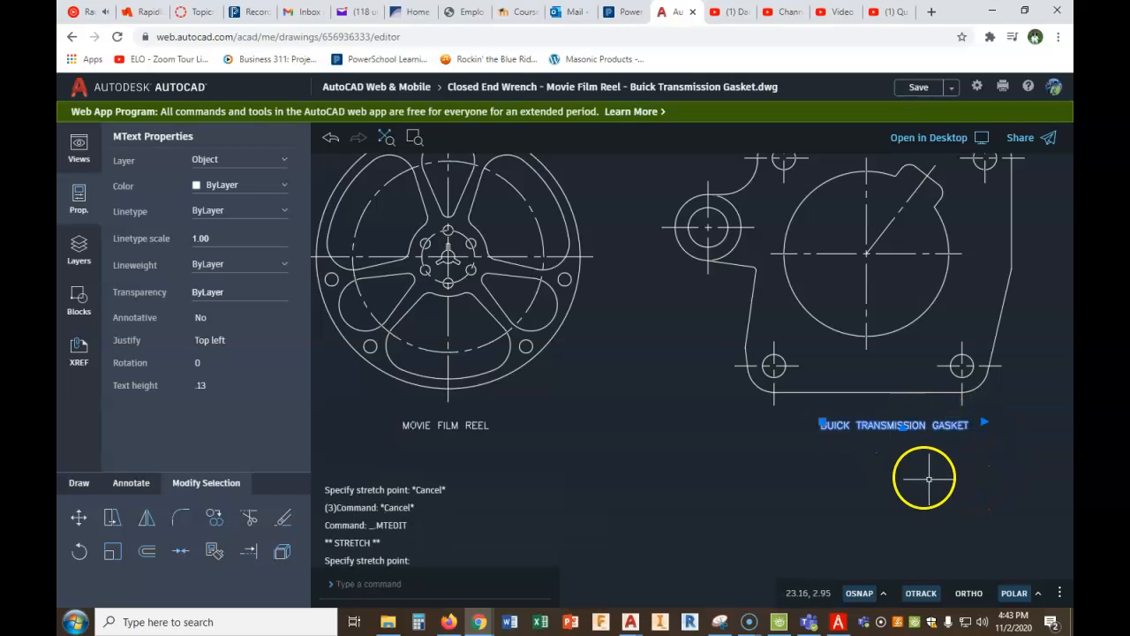
left_click(904, 427)
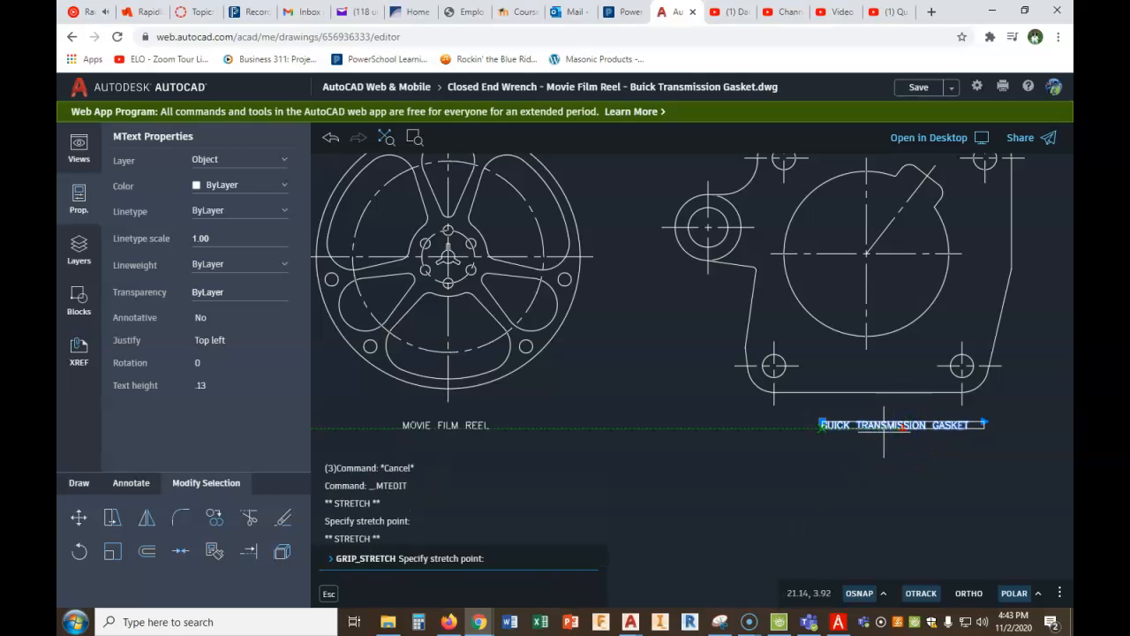
left_click(884, 430)
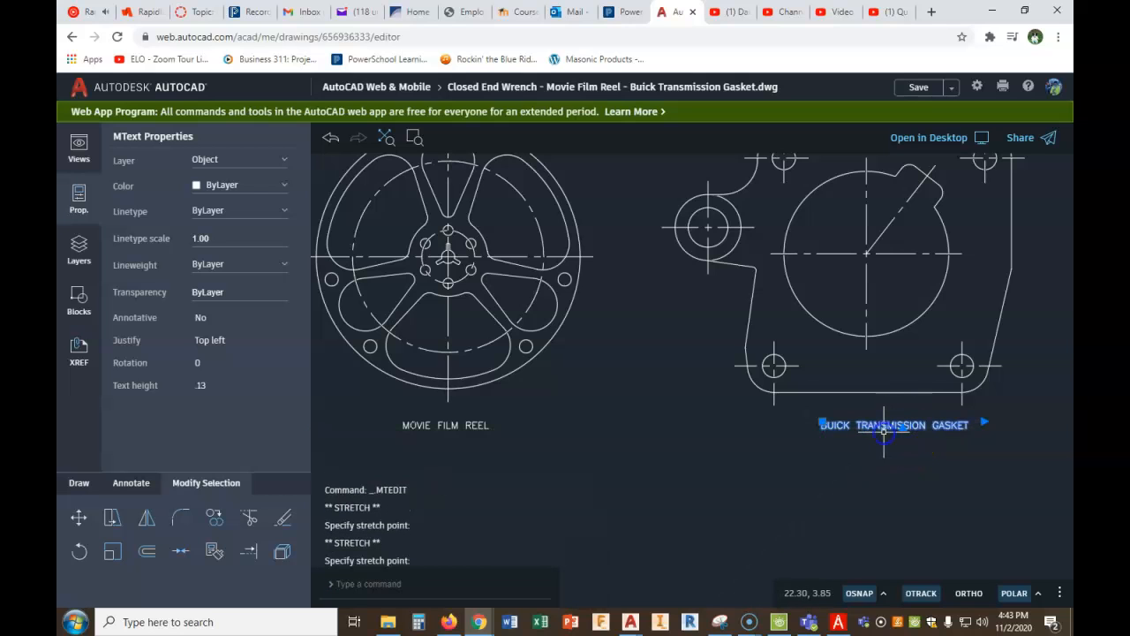
- Move the BUICK TRANSMISSION GASKET label horizontally to the left so it is centred under the gasket
left_click(821, 423)
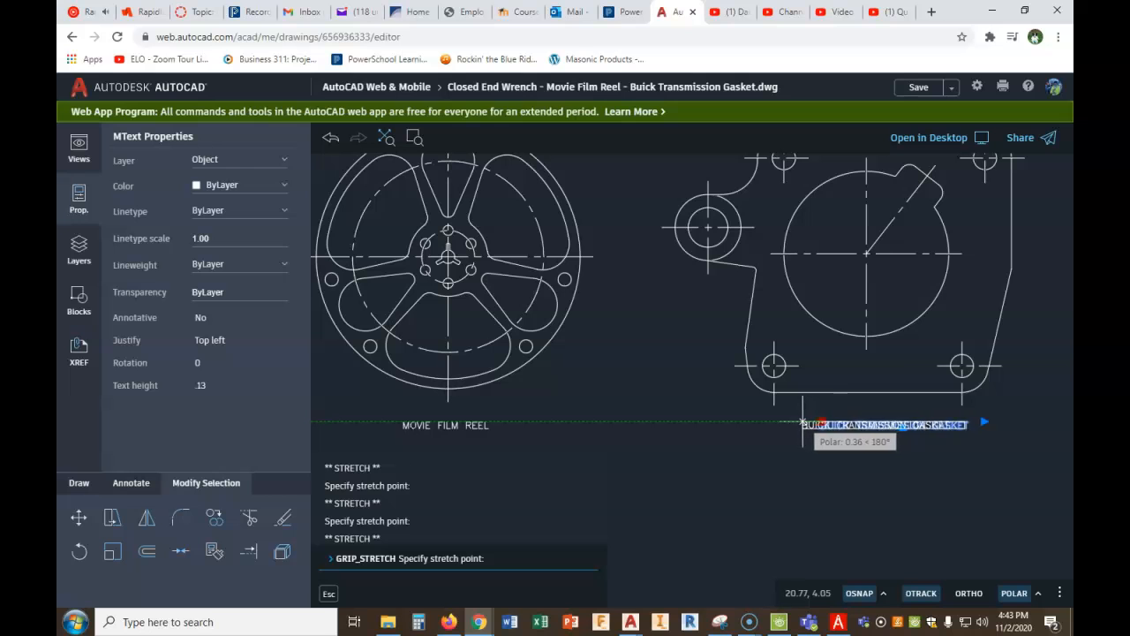
left_click(796, 424)
key("Escape")
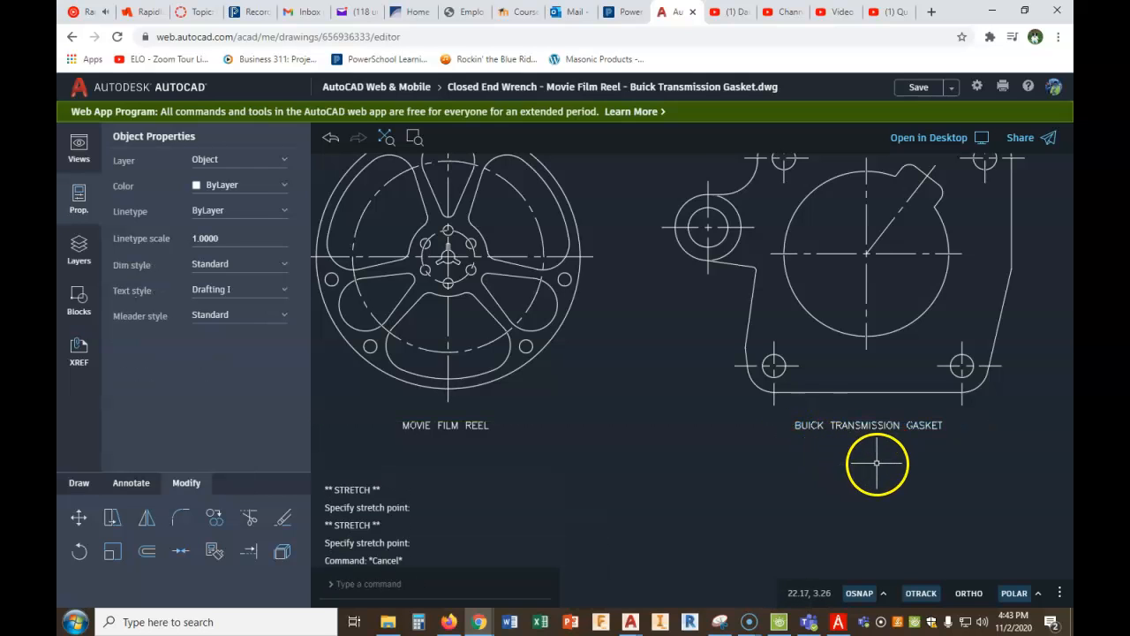
scroll(875, 463, "down", 5)
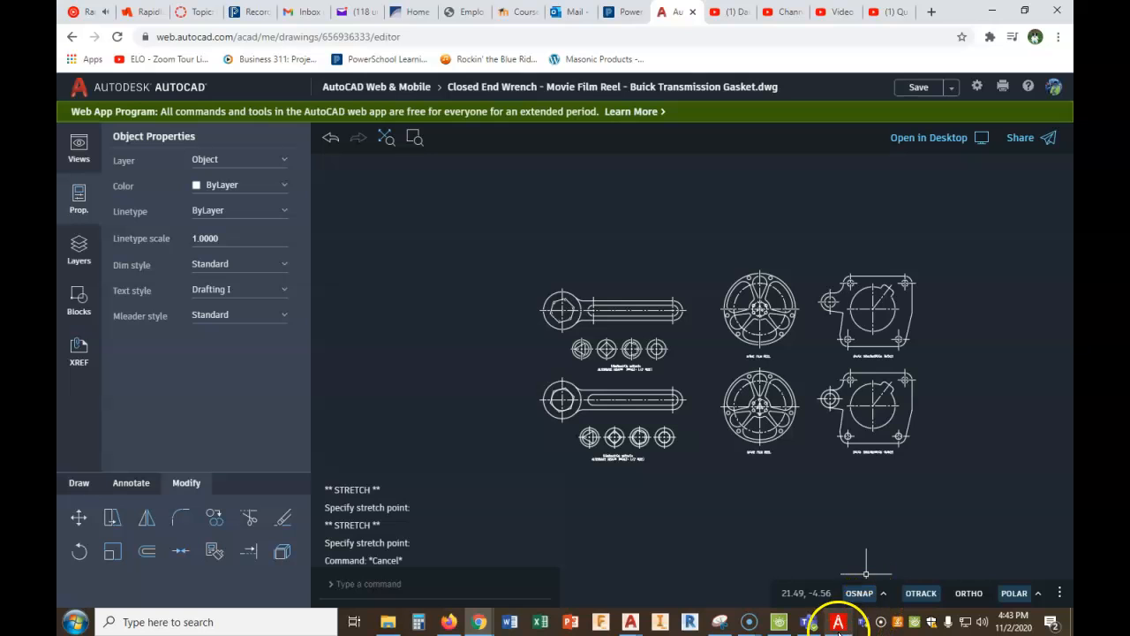
mouse_move(748, 622)
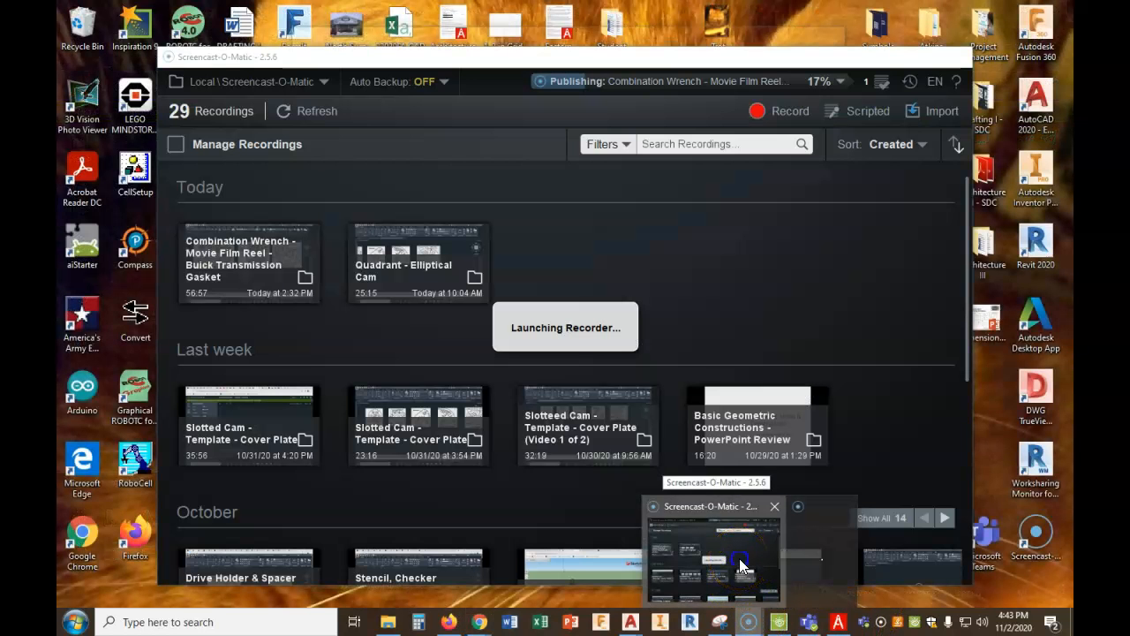
left_click(739, 558)
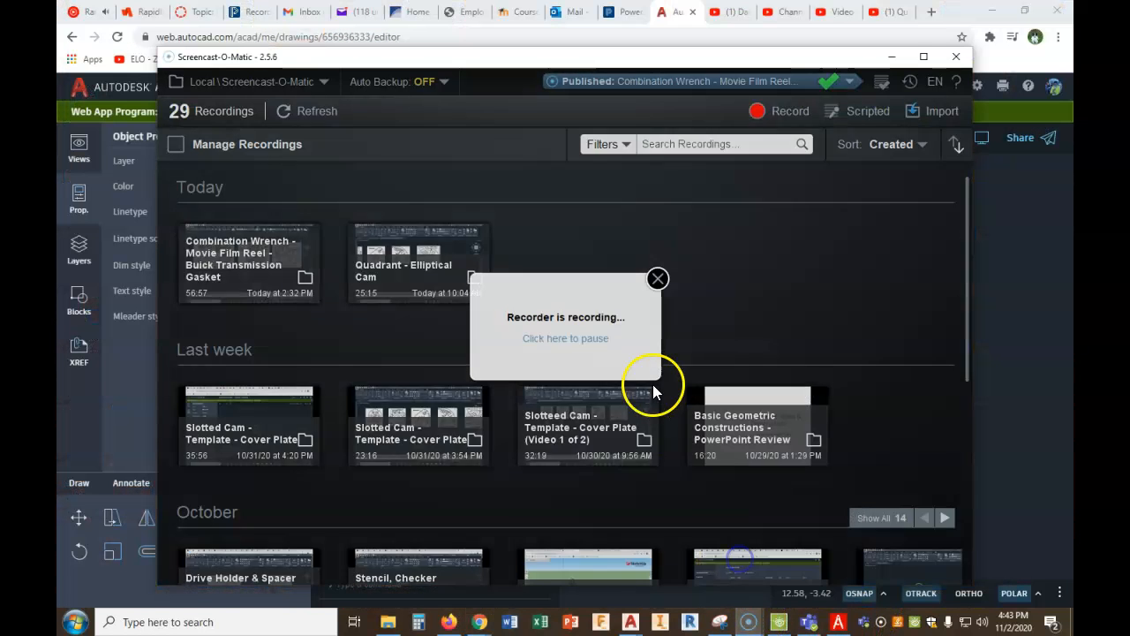